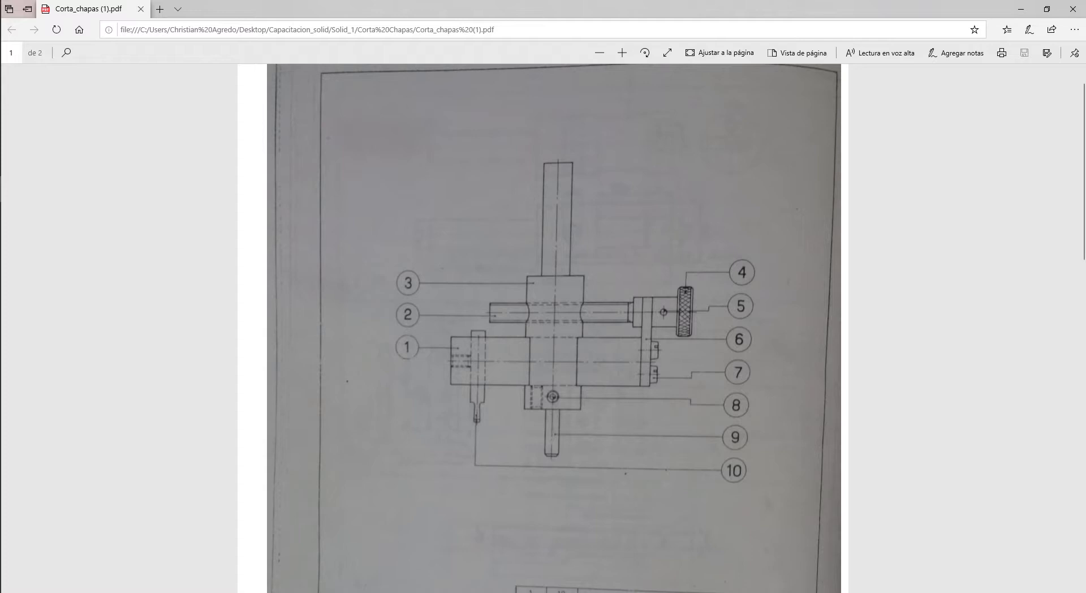
# Step: Examine the Corta_chapas assembly drawing, its parts list and the dimensioned part drawings on the second page
pyautogui.scroll(-7, 543, 328)
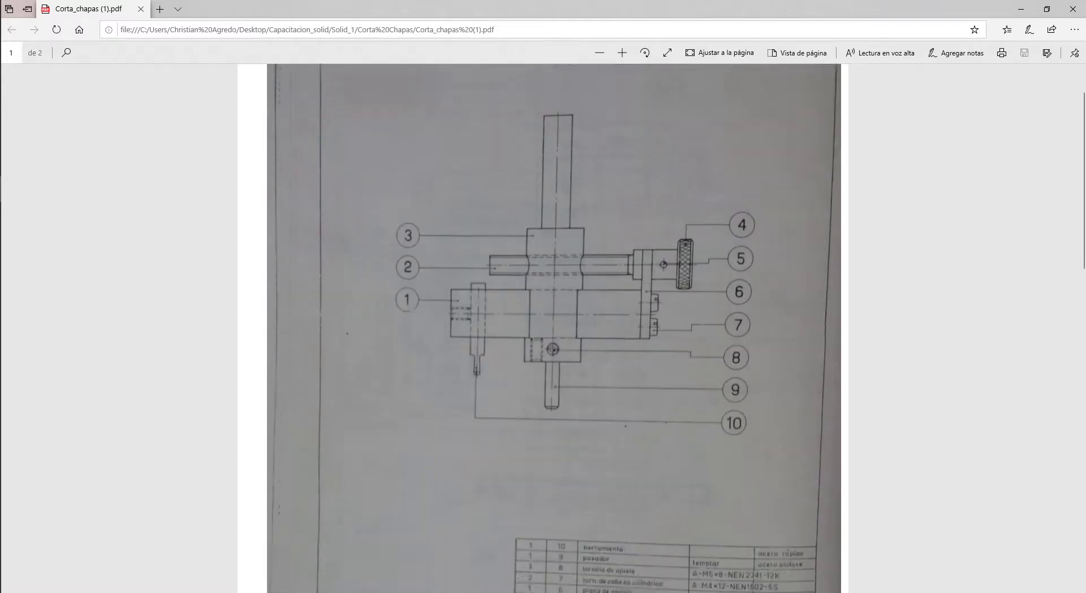
pyautogui.scroll(3, 543, 328)
pyautogui.scroll(5, 543, 328)
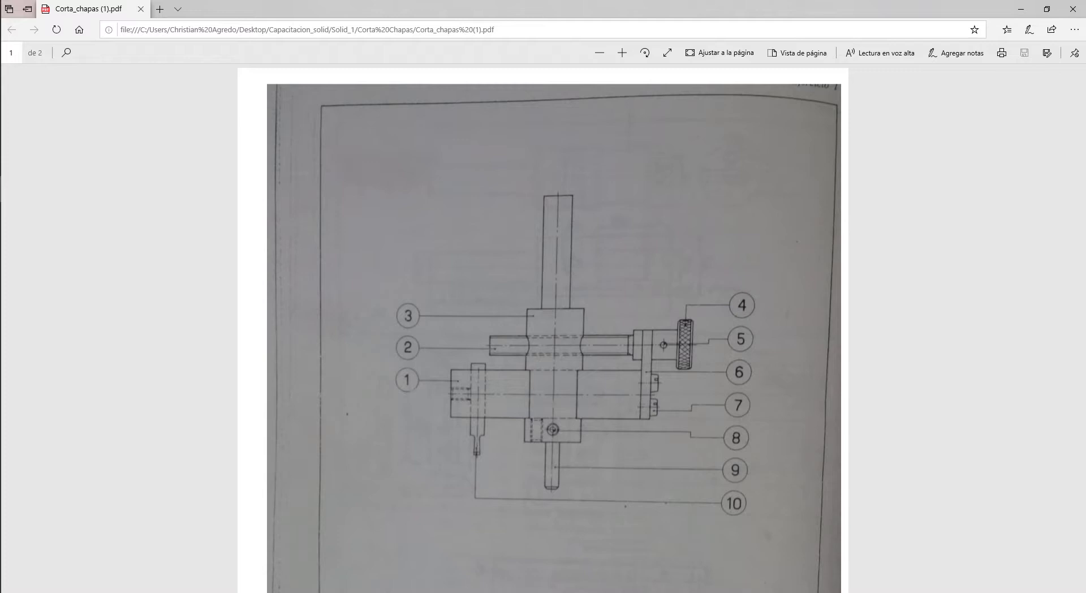
pyautogui.scroll(-3, 544, 328)
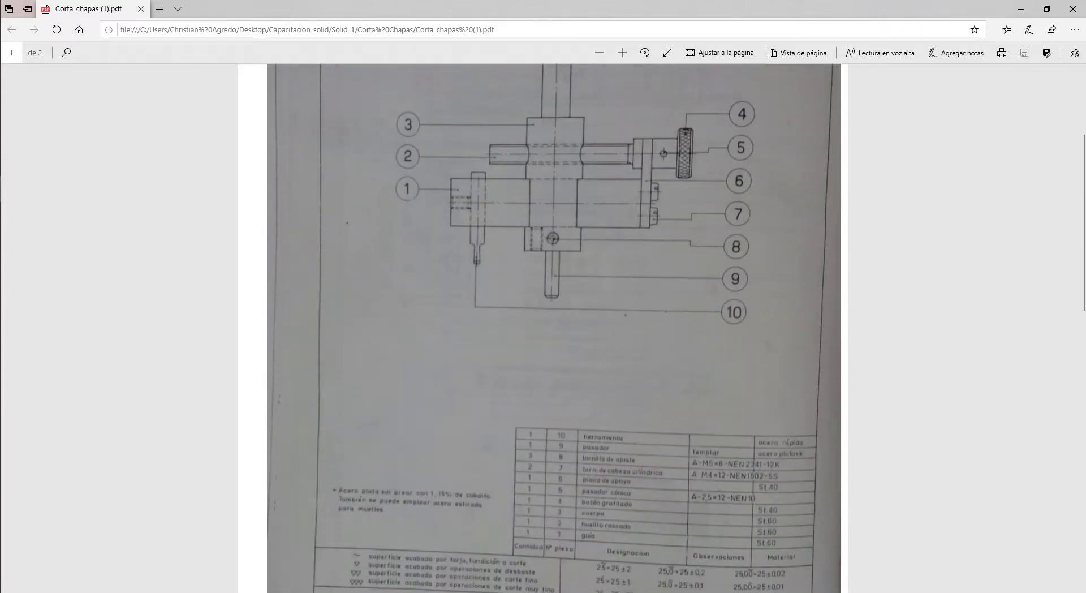
pyautogui.scroll(-2, 543, 328)
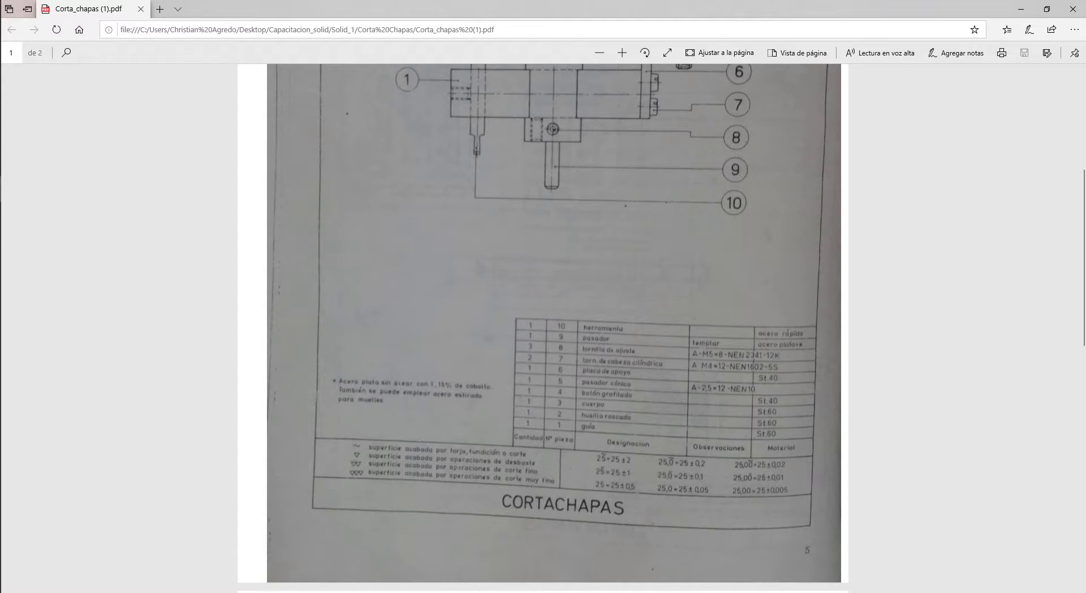
pyautogui.scroll(2, 554, 328)
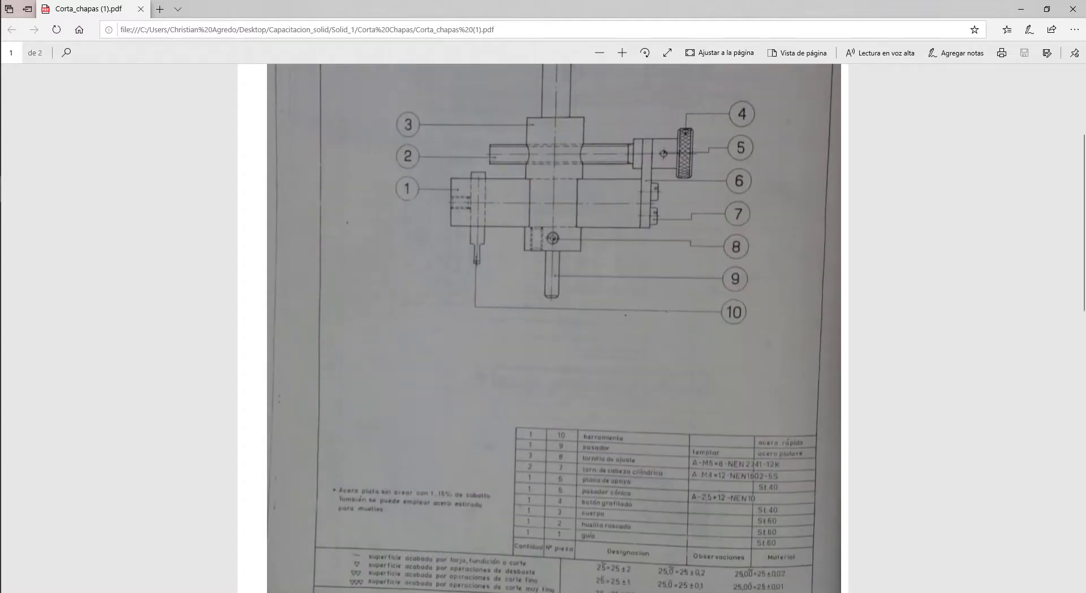
pyautogui.scroll(-1, 553, 329)
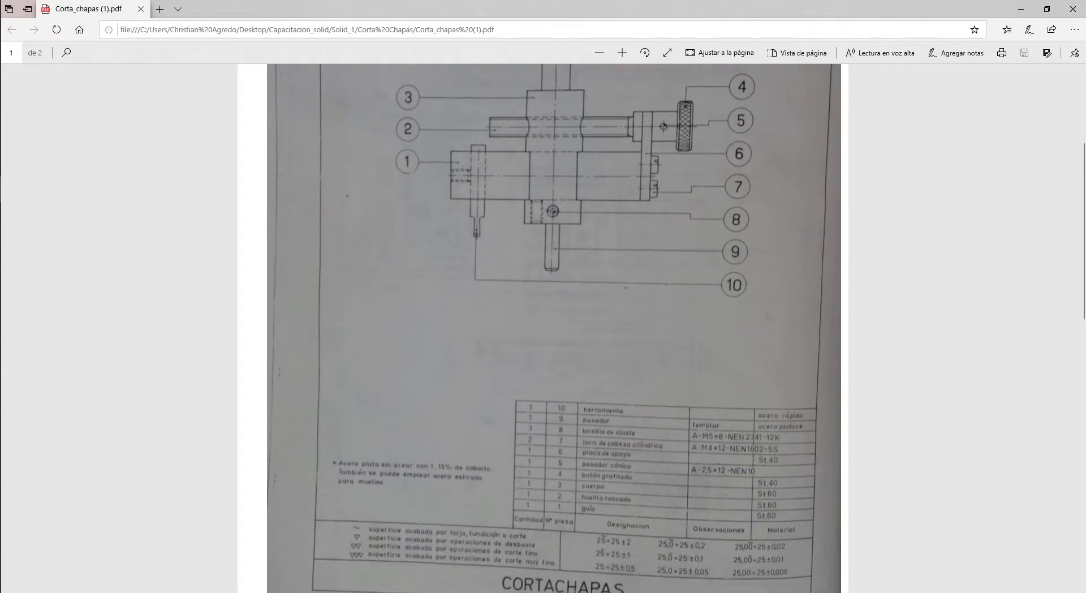
pyautogui.scroll(-8, 543, 328)
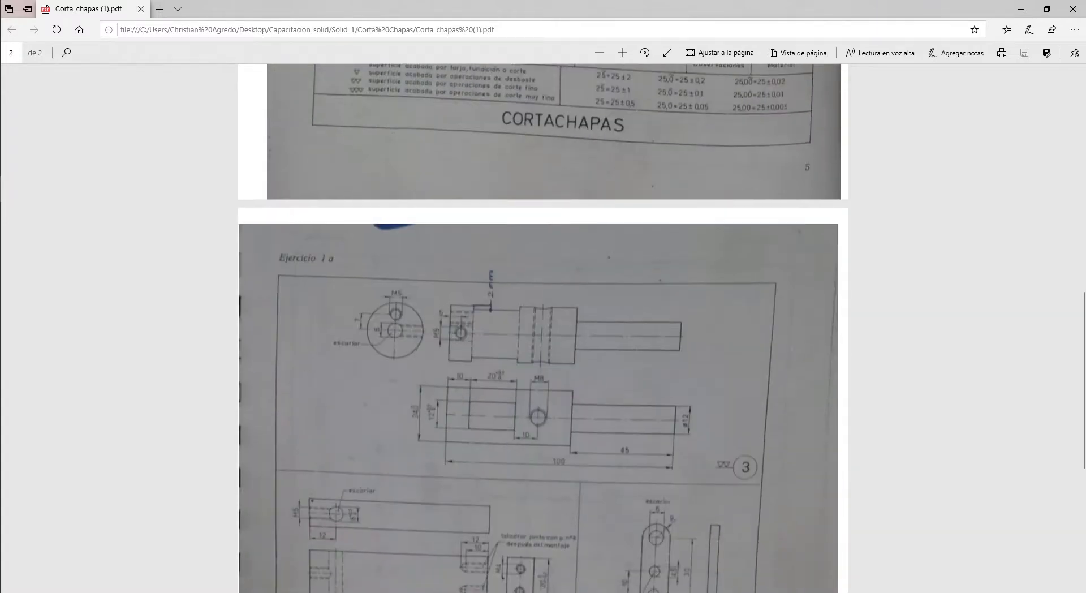
pyautogui.scroll(-7, 543, 328)
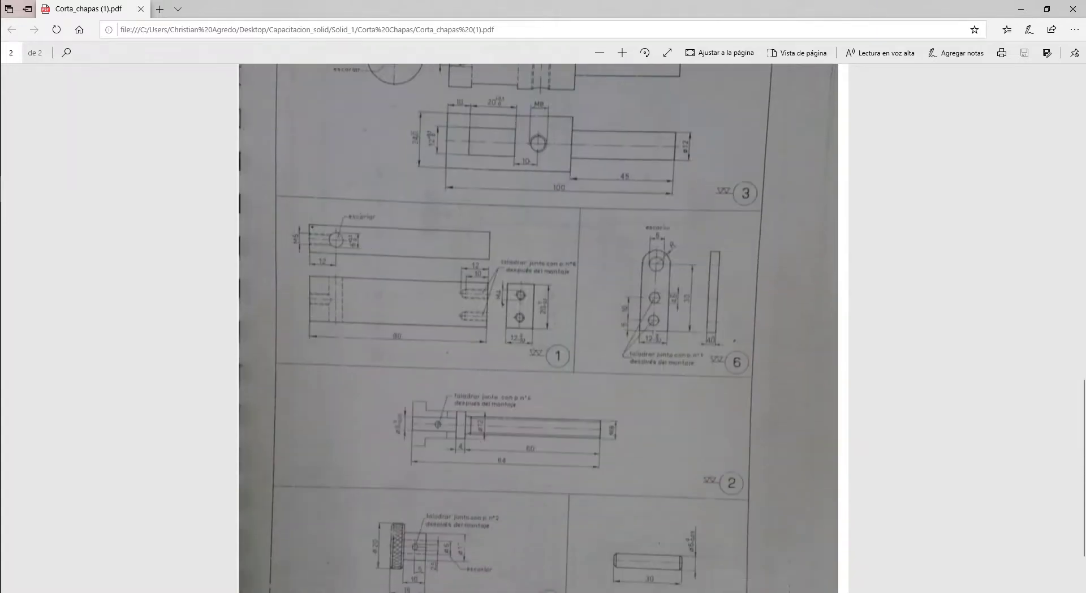
pyautogui.scroll(3, 539, 328)
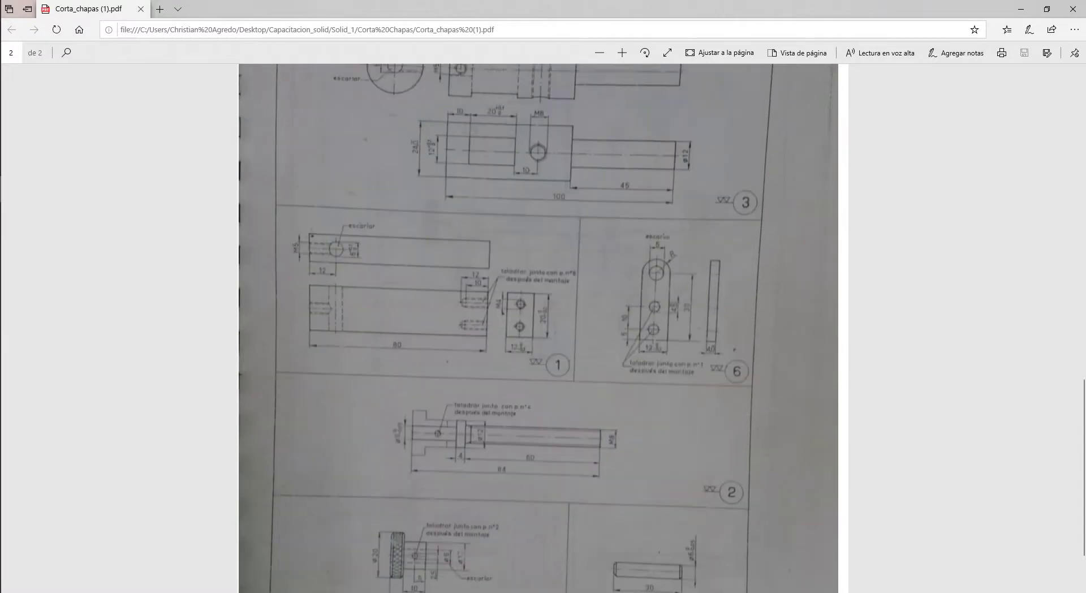
pyautogui.scroll(3, 543, 328)
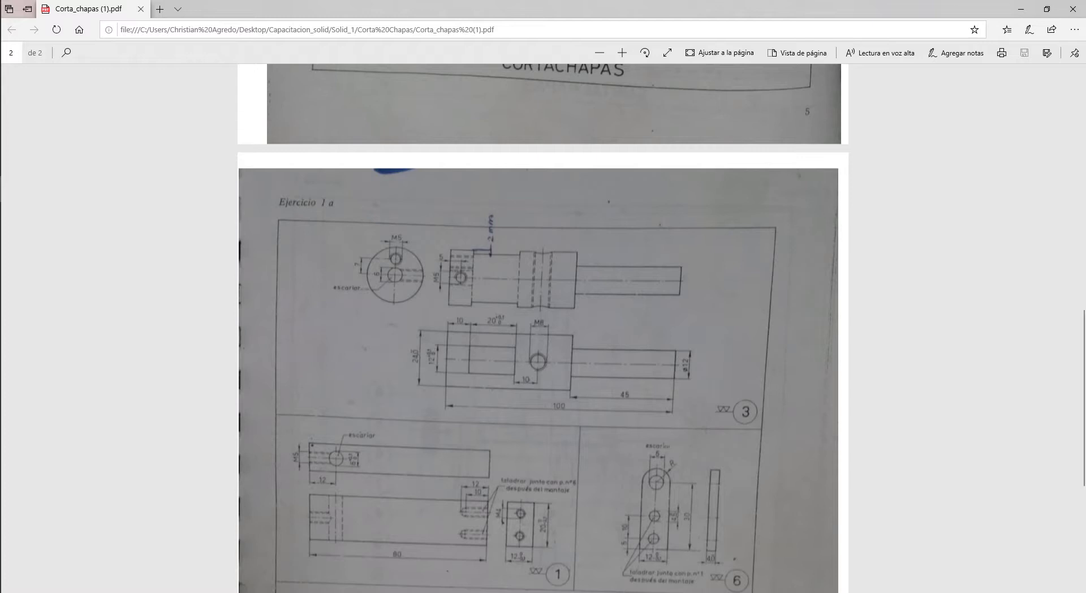
pyautogui.scroll(-1, 543, 328)
pyautogui.scroll(1, 544, 328)
# Step: Switch to SOLIDWORKS and create a new part document
pyautogui.moveTo(5, 164)
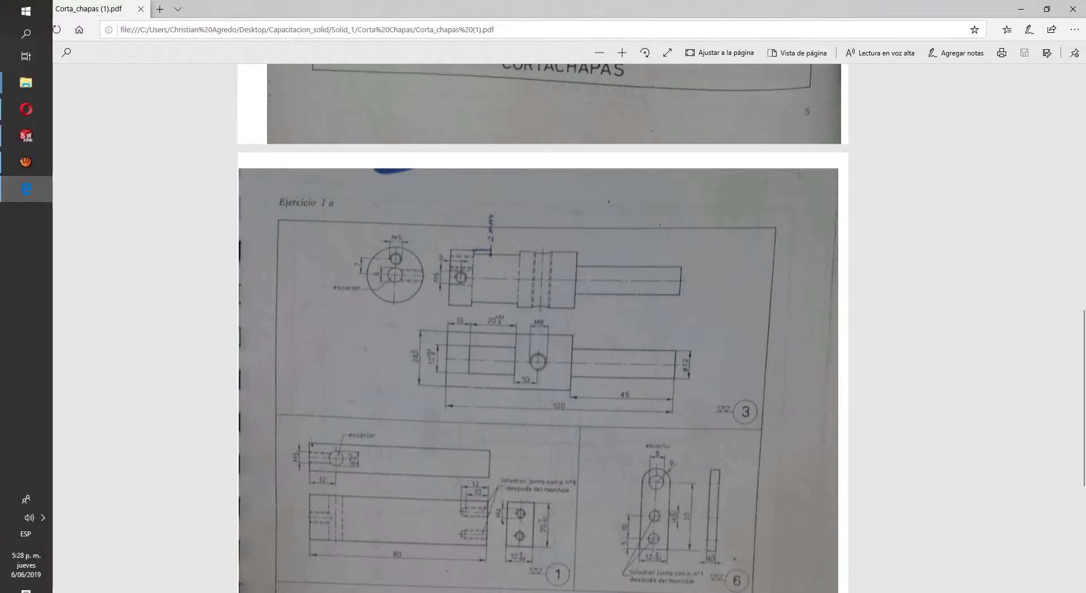
pyautogui.click(27, 138)
pyautogui.click(114, 7)
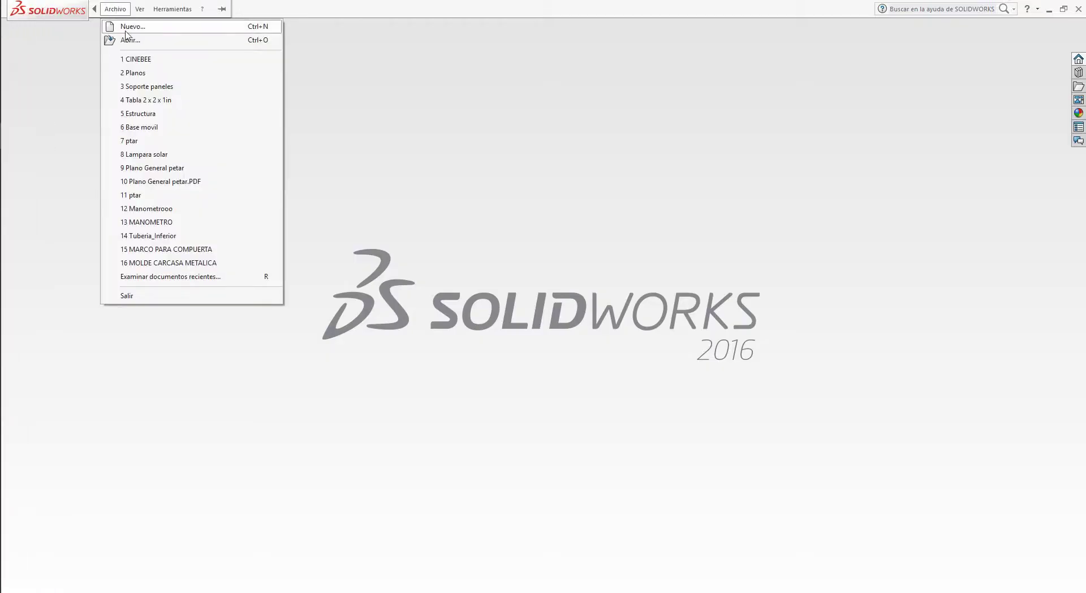
pyautogui.click(132, 26)
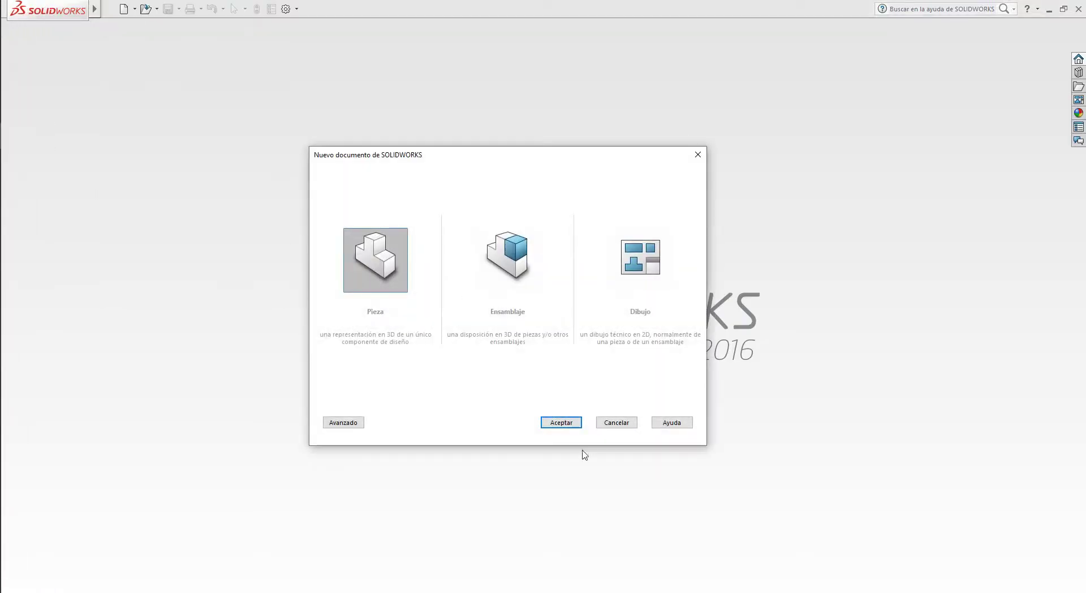
pyautogui.click(567, 430)
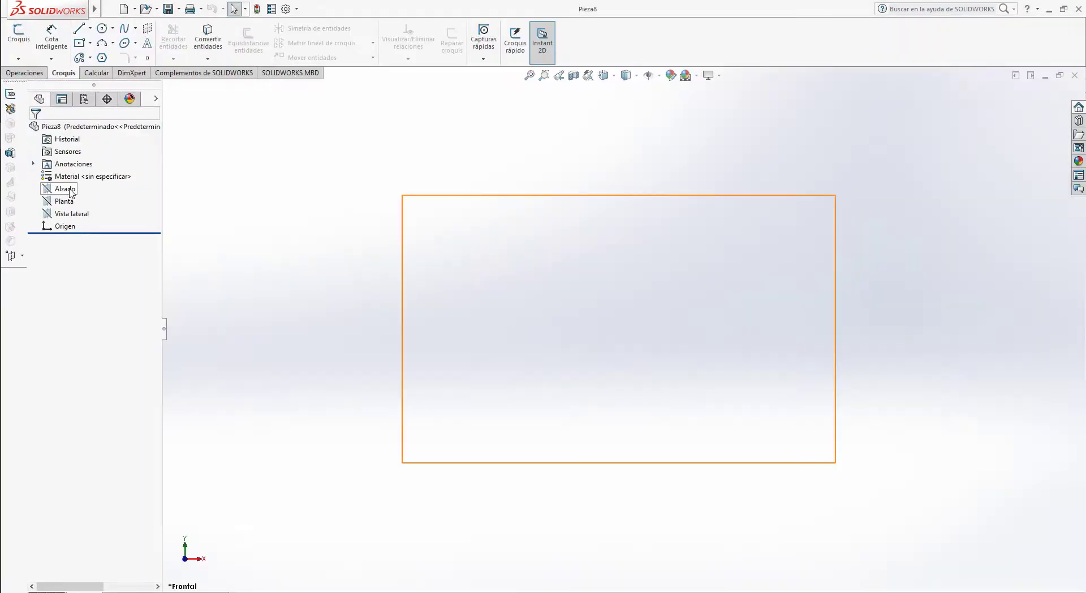
# Step: Start a sketch on the Alzado plane and draw a horizontal line about 62.5 mm long passing through the origin
pyautogui.click(65, 189)
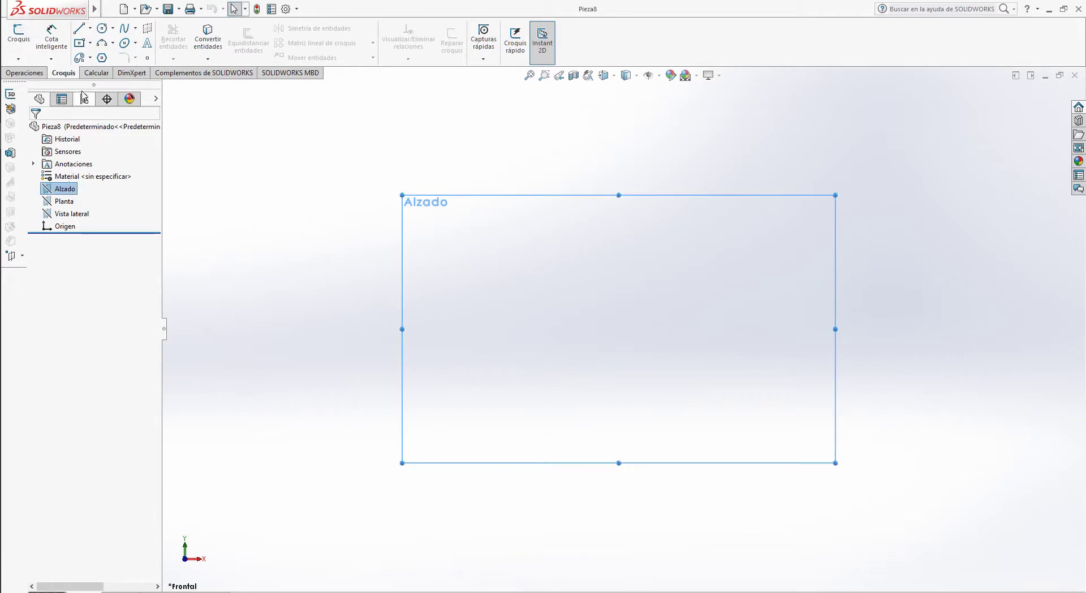
pyautogui.click(18, 35)
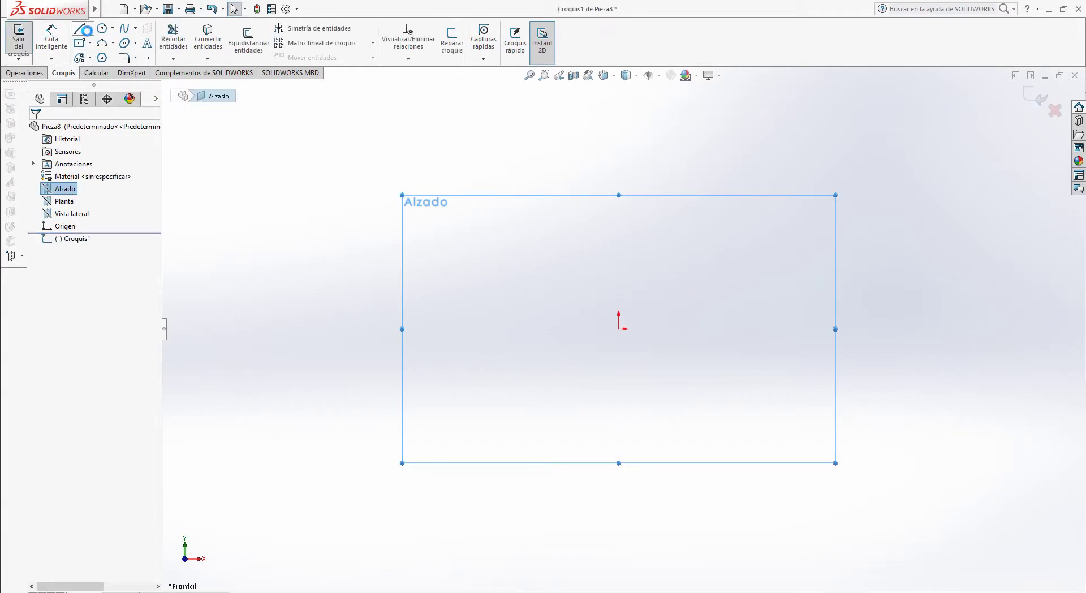
pyautogui.click(80, 29)
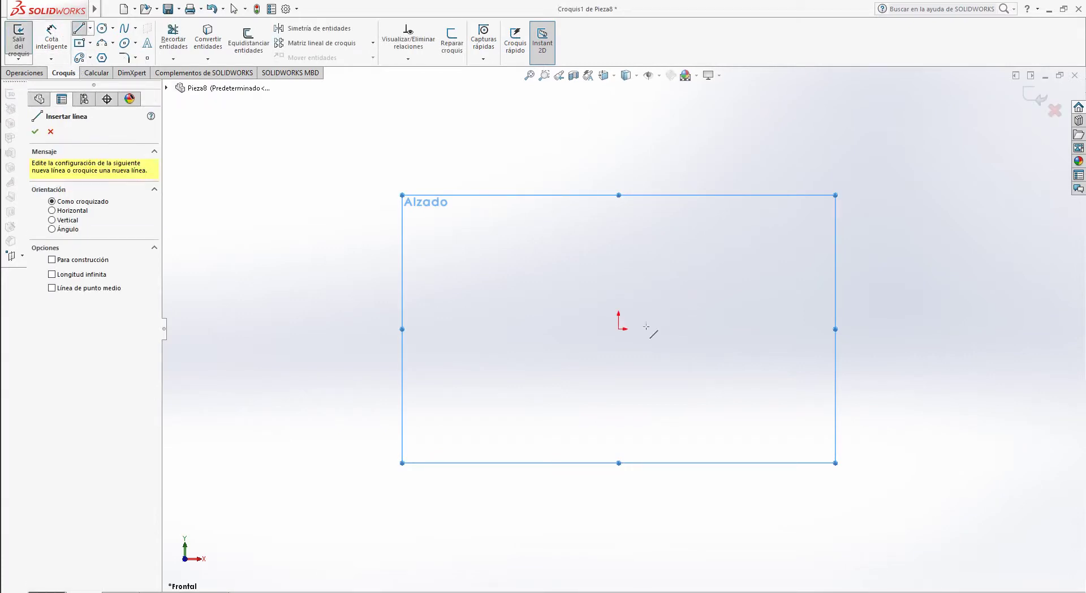
pyautogui.click(527, 327)
pyautogui.click(679, 329)
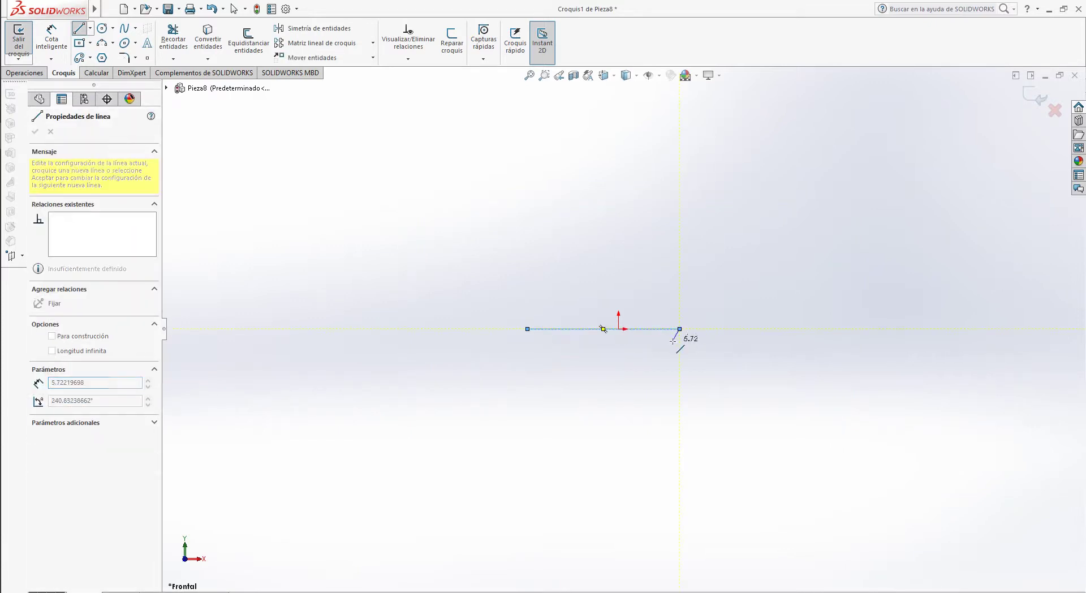
pyautogui.press('Escape')
pyautogui.press('Escape')
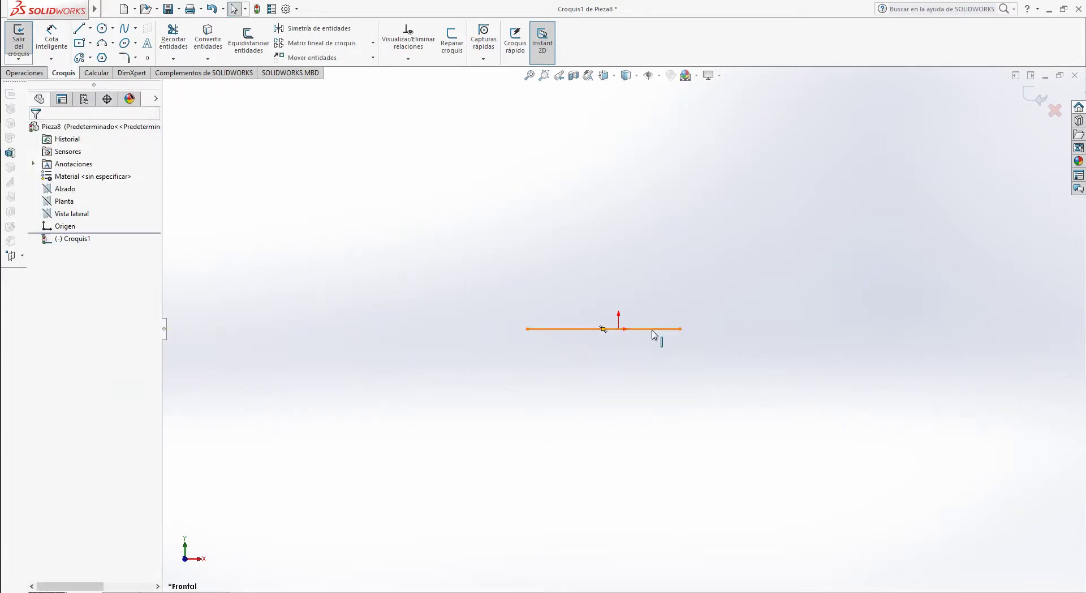
# Step: Add a midpoint relation between the horizontal line and the origin, and convert the line to construction geometry
pyautogui.click(654, 330)
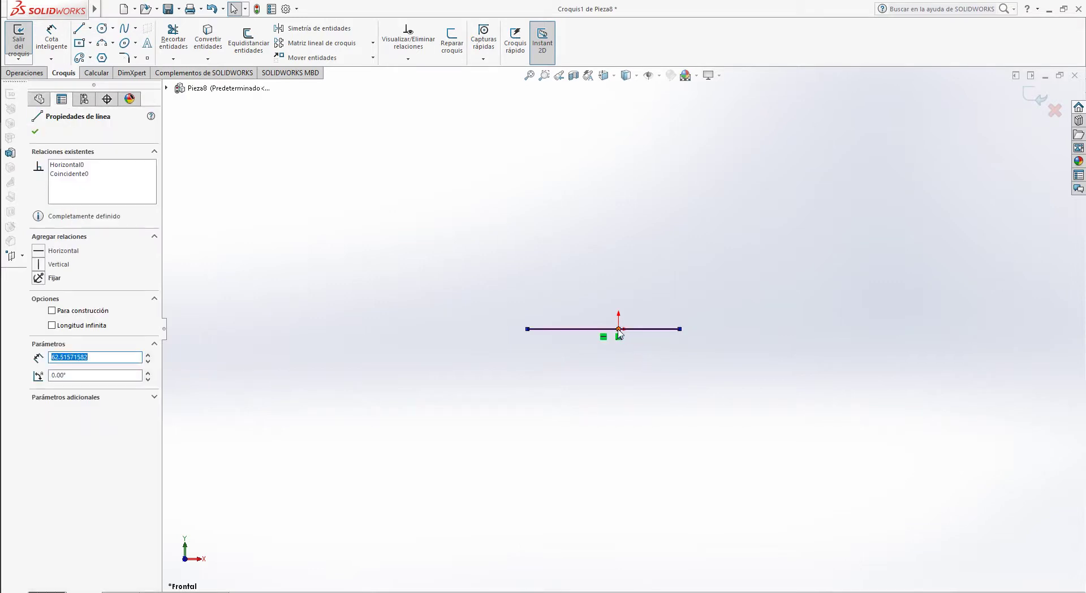
pyautogui.click(42, 314)
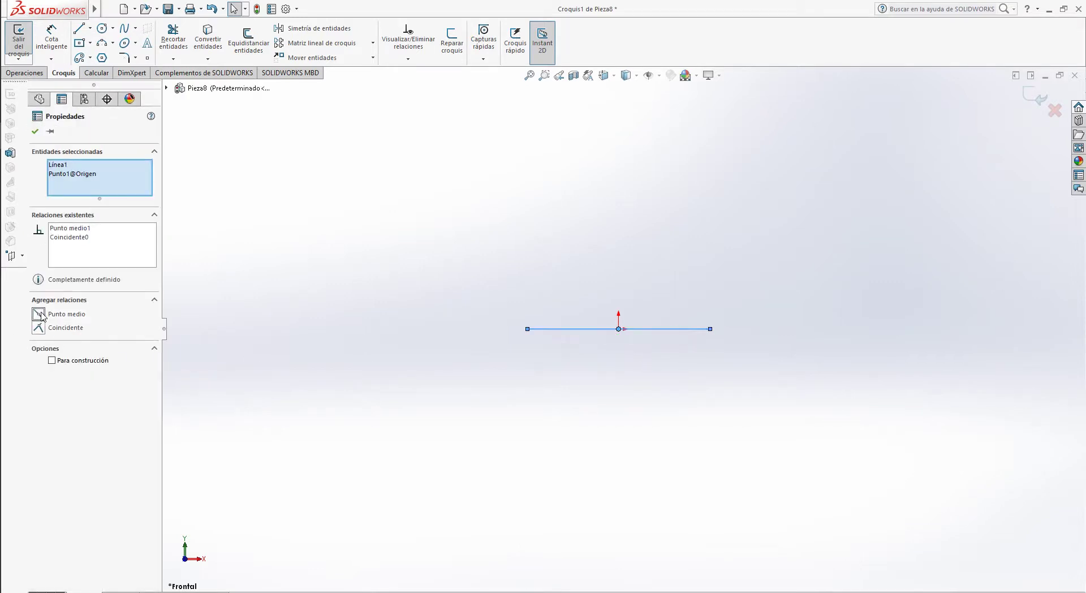
pyautogui.press('Escape')
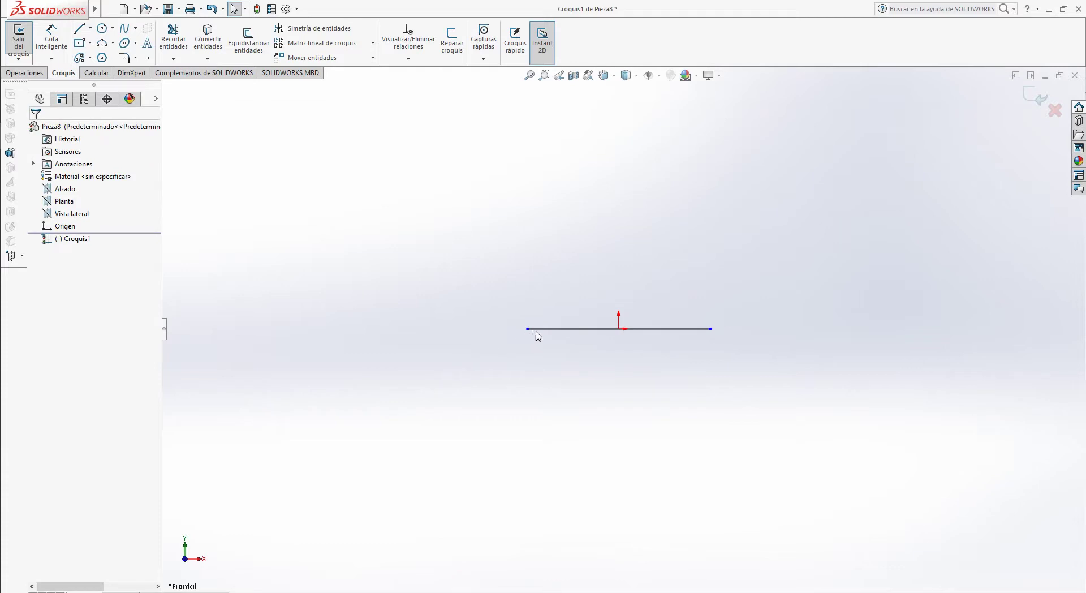
pyautogui.click(540, 335)
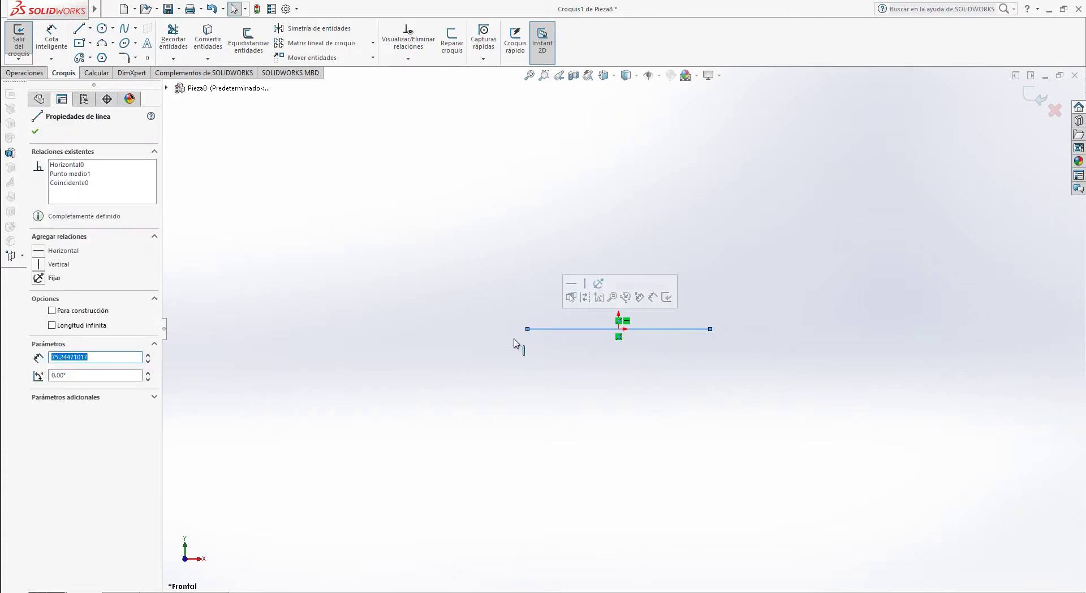
pyautogui.click(97, 312)
pyautogui.press('Escape')
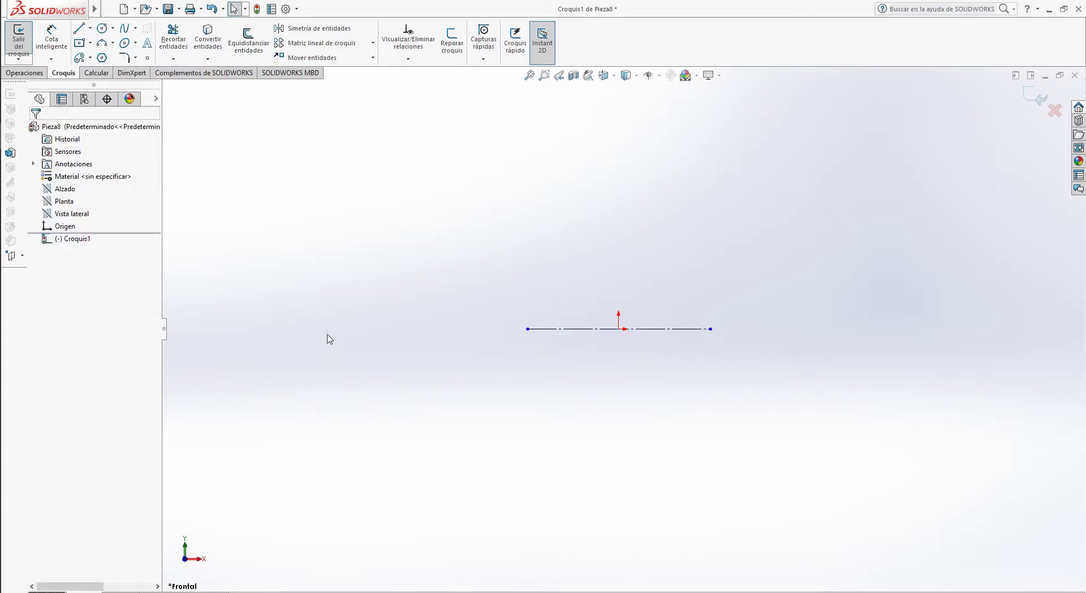
# Step: Sketch a U-shaped line profile above the construction line, joining its two endpoints, about 51 mm high with a central notch about 22 mm deep
pyautogui.click(79, 28)
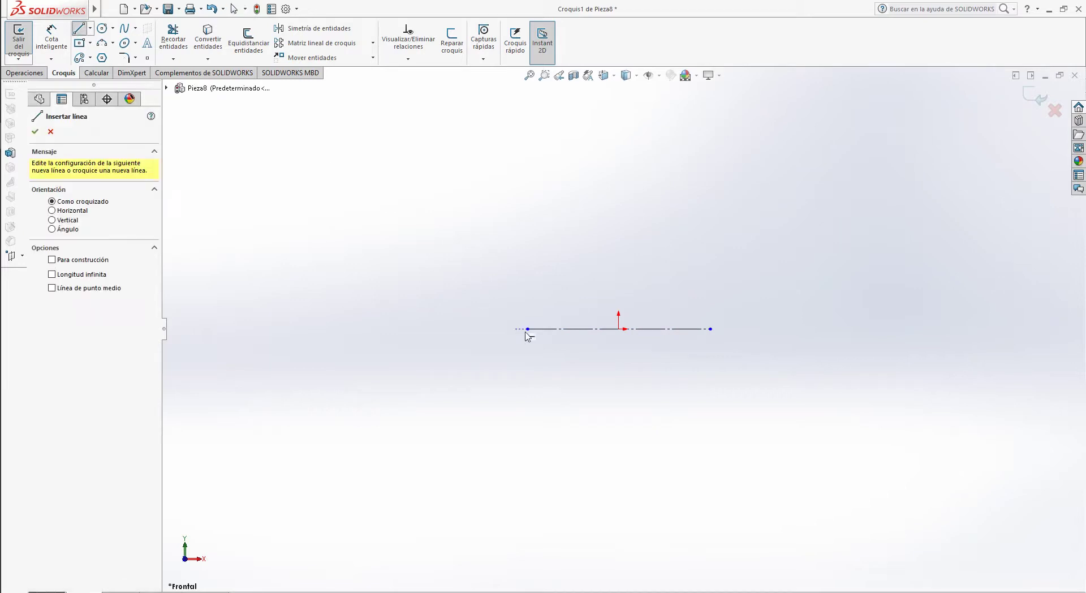
pyautogui.click(528, 329)
pyautogui.click(527, 205)
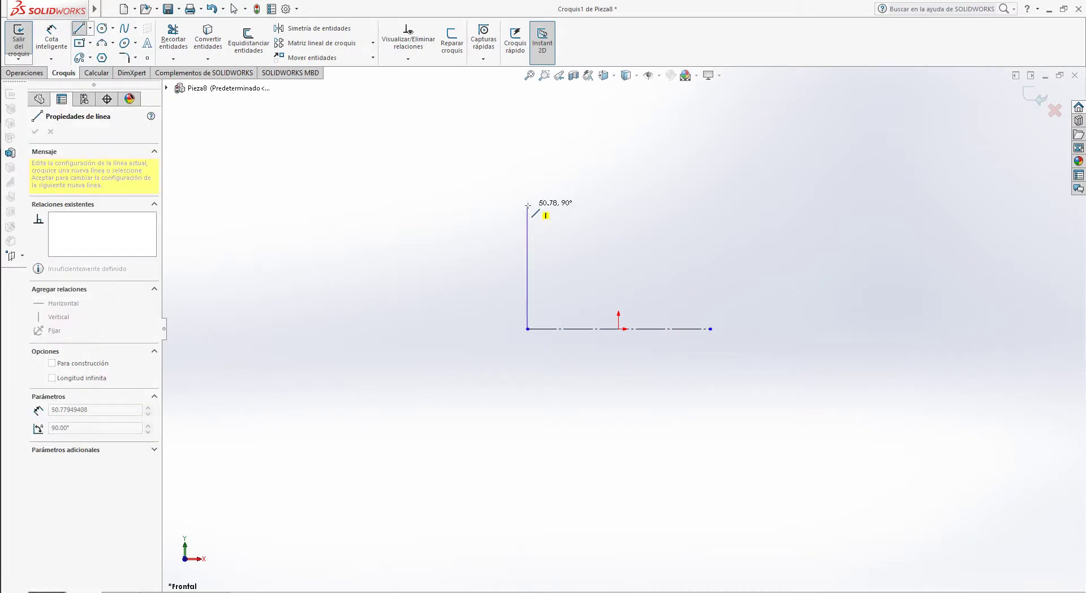
pyautogui.click(556, 205)
pyautogui.click(556, 260)
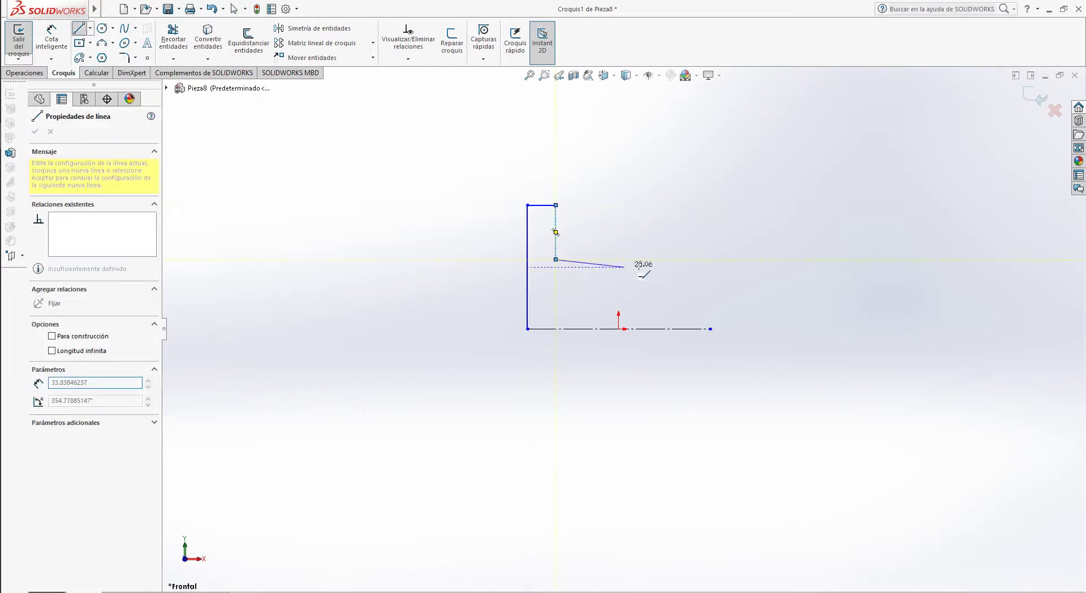
pyautogui.click(682, 259)
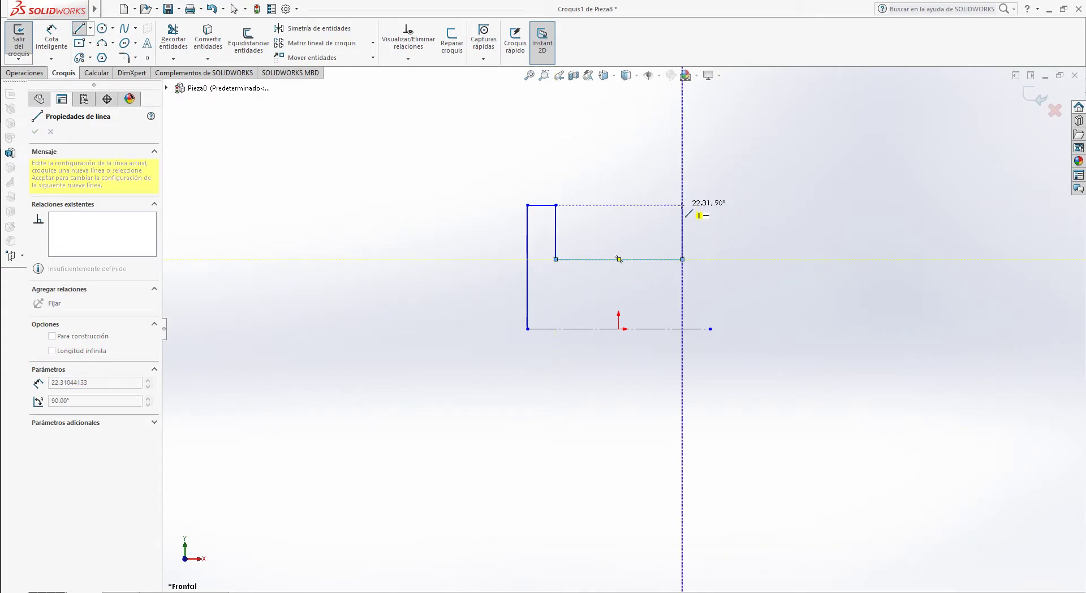
pyautogui.click(682, 205)
pyautogui.click(710, 205)
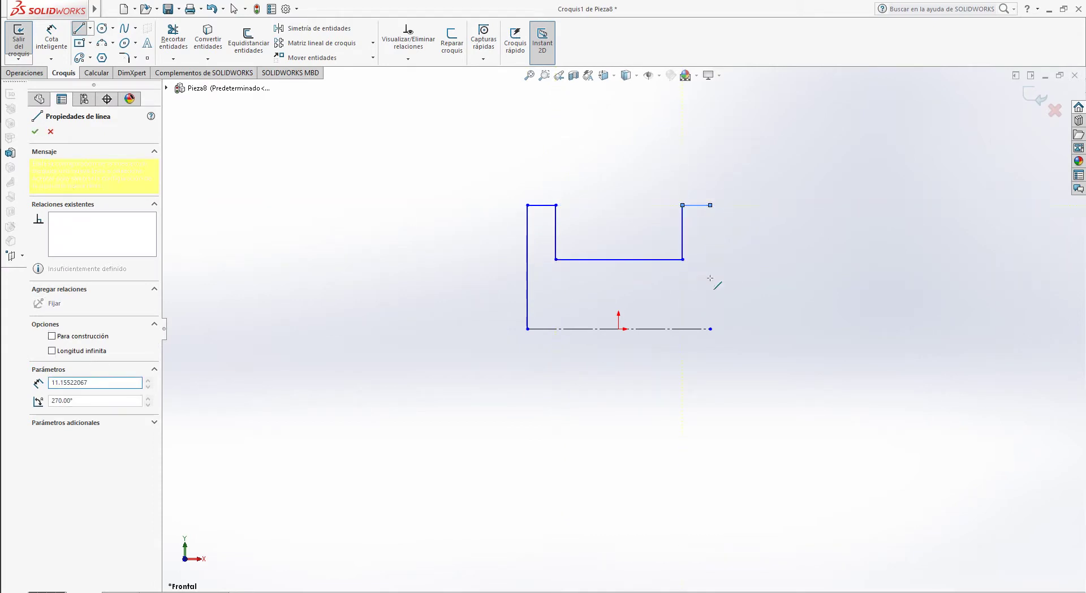
pyautogui.click(711, 328)
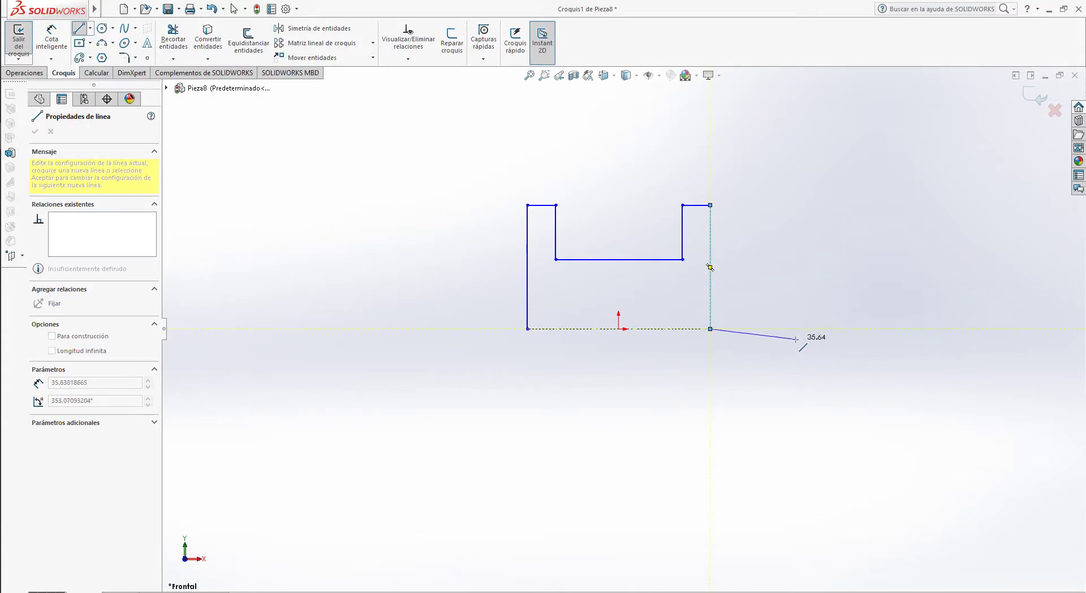
pyautogui.press('Escape')
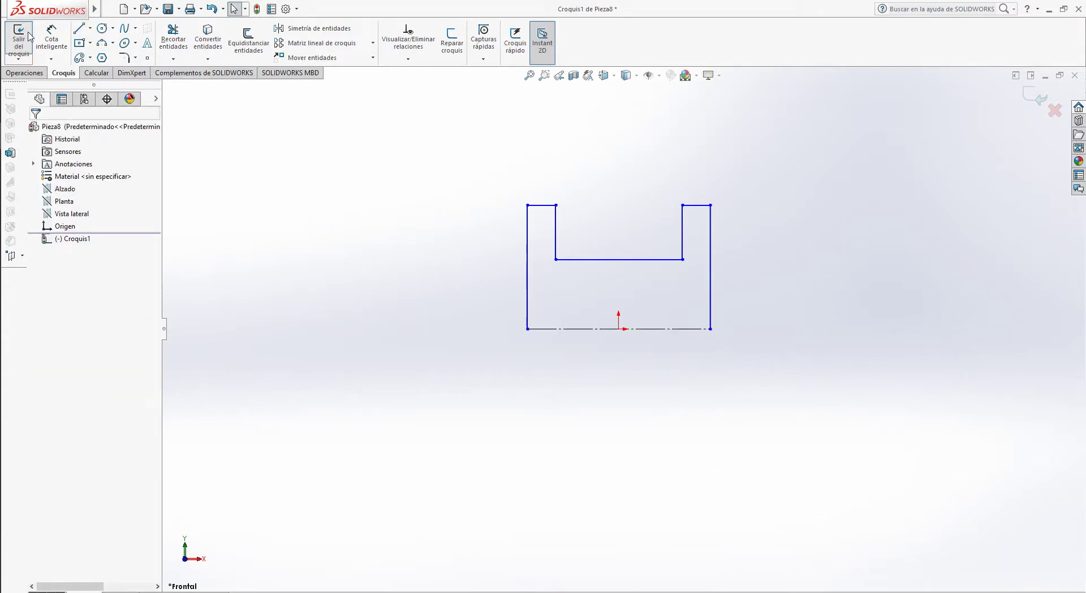
# Step: Draw a vertical construction line from the origin up through the notch, ending just below the profile's upper edges
pyautogui.click(90, 28)
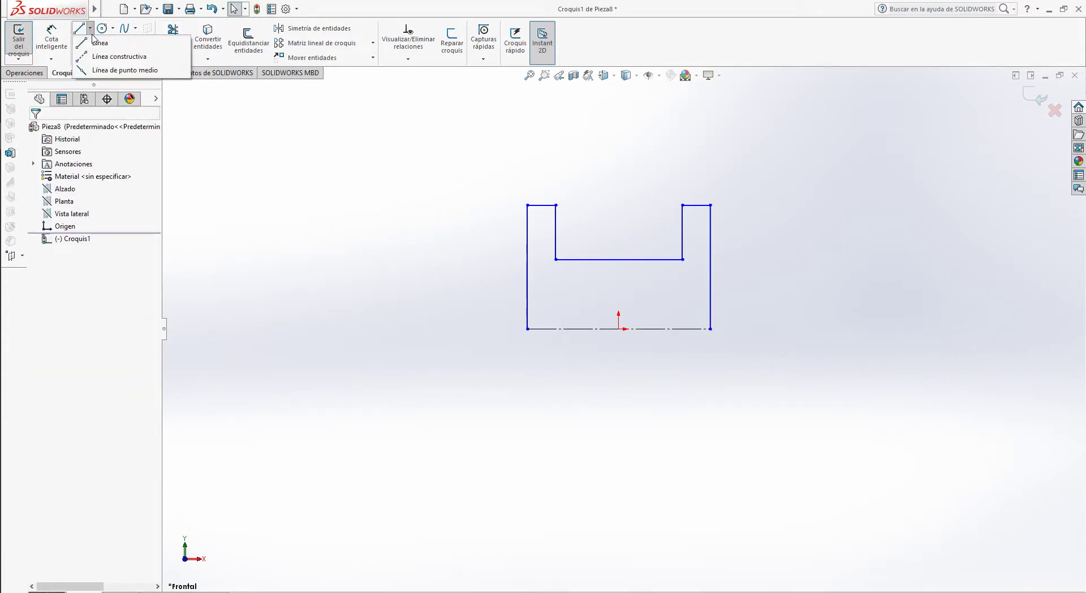
pyautogui.click(113, 55)
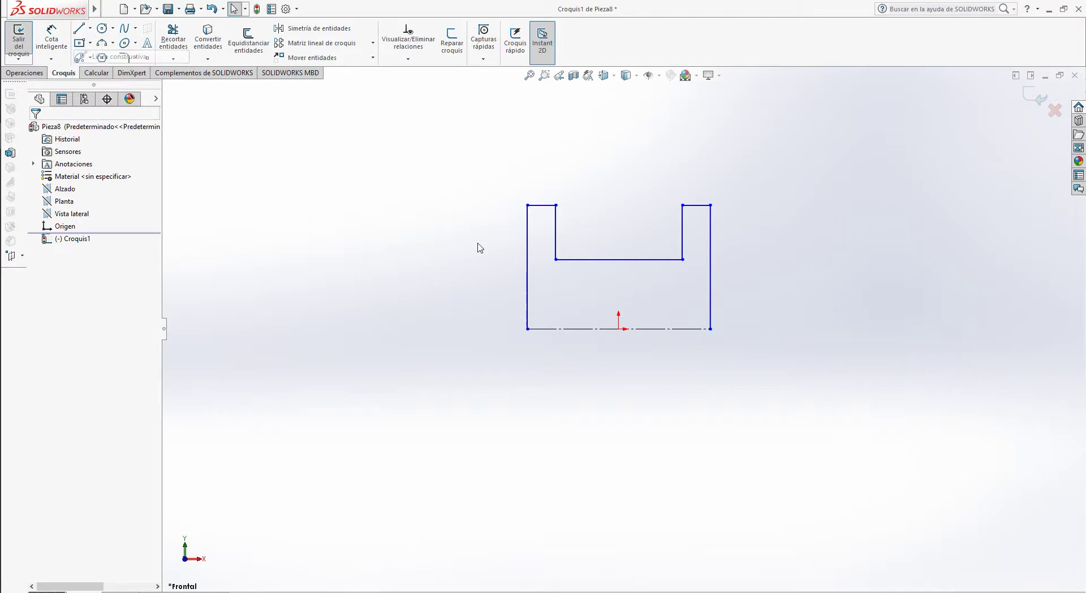
pyautogui.click(619, 329)
pyautogui.click(620, 213)
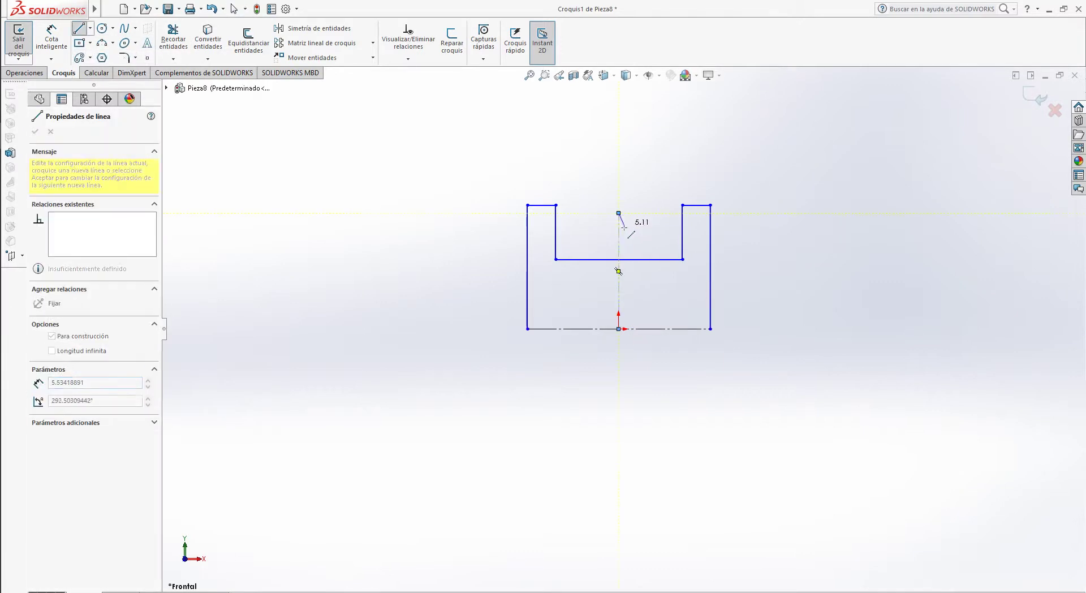
pyautogui.press('Escape')
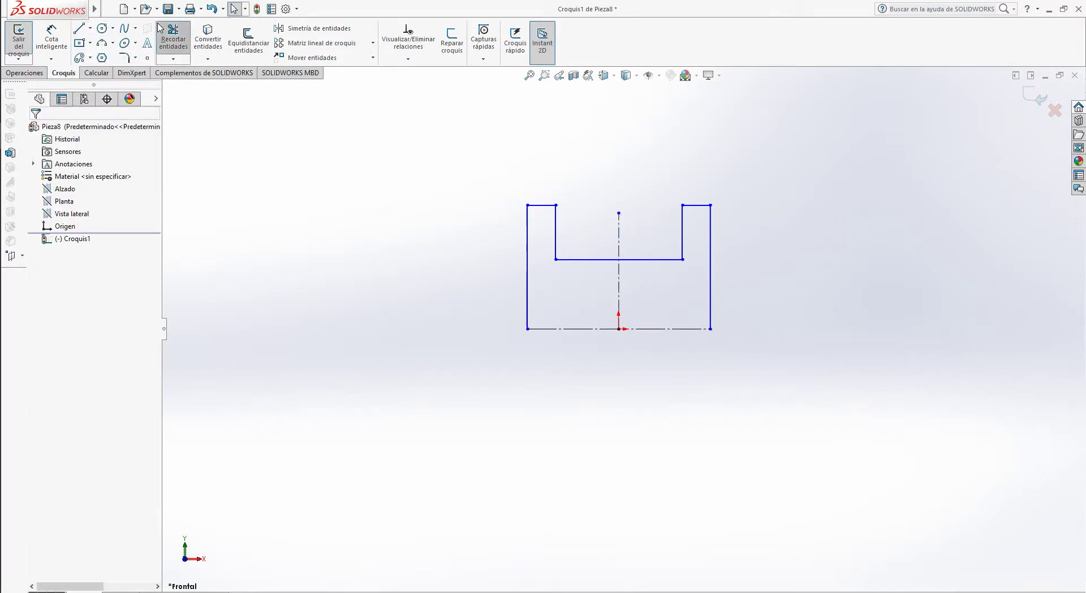
# Step: Trim away the profile lines to the right of the vertical construction line, using trim to closest
pyautogui.click(173, 39)
pyautogui.click(648, 260)
pyautogui.click(682, 241)
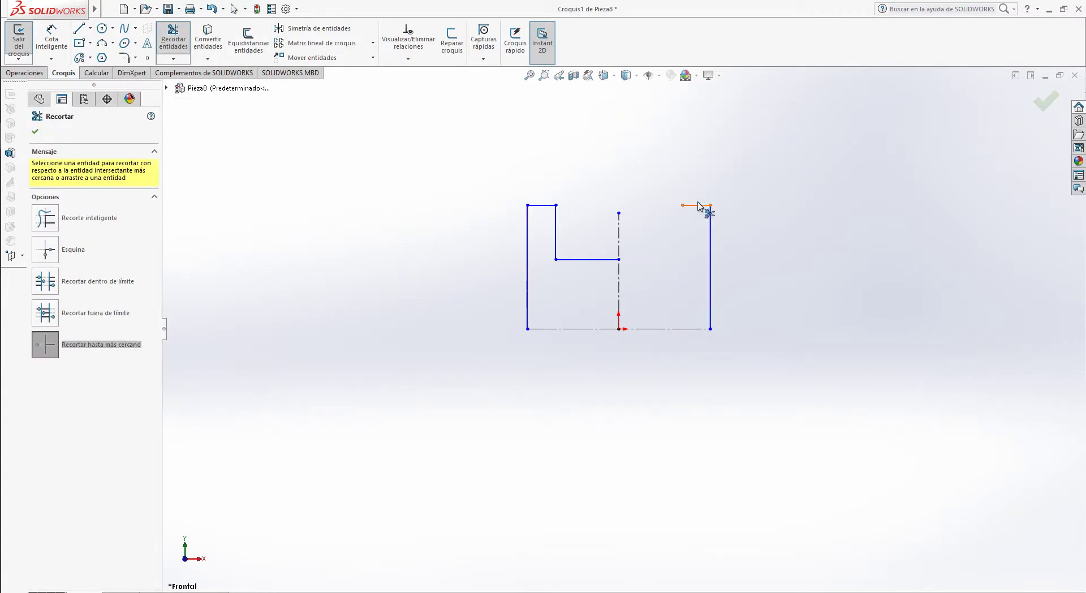
pyautogui.click(697, 205)
pyautogui.click(710, 249)
pyautogui.click(1044, 102)
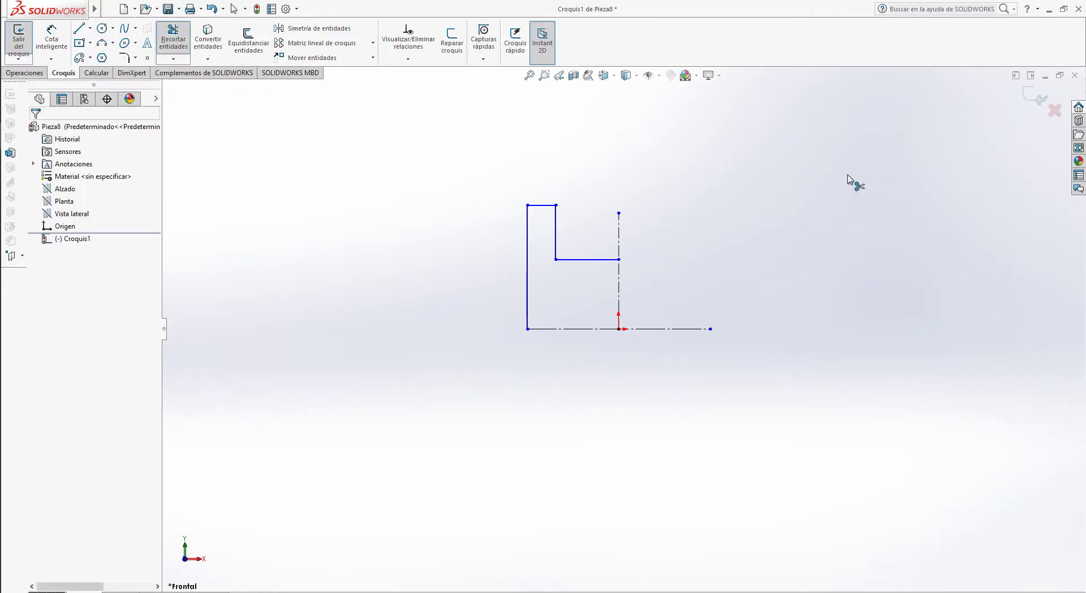
# Step: Dimension the profile's upper-left edge about the horizontal construction line as a 100 mm diameter
pyautogui.click(52, 39)
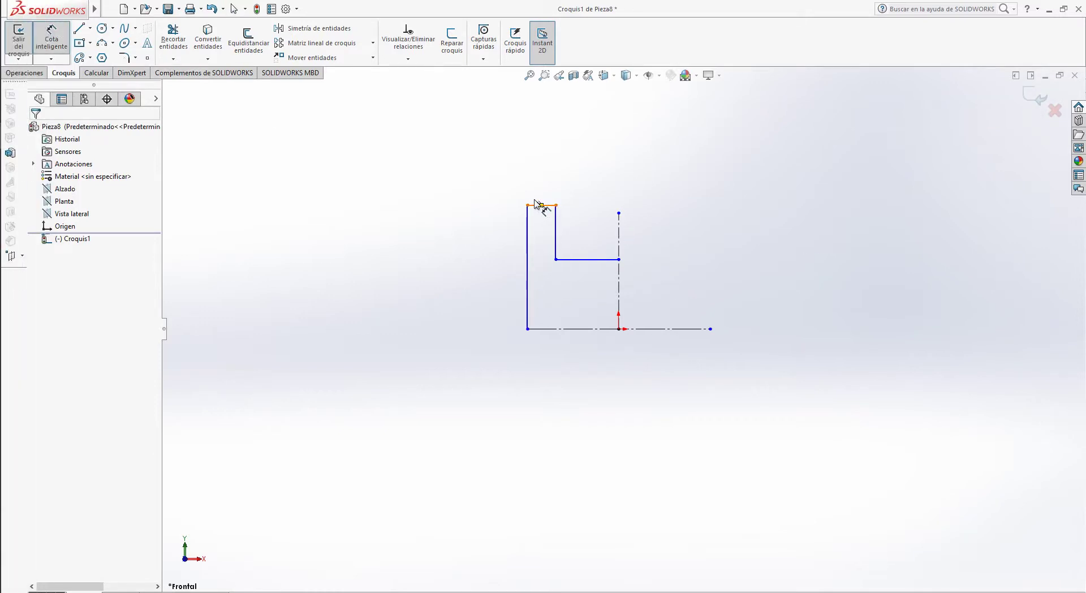
pyautogui.click(547, 205)
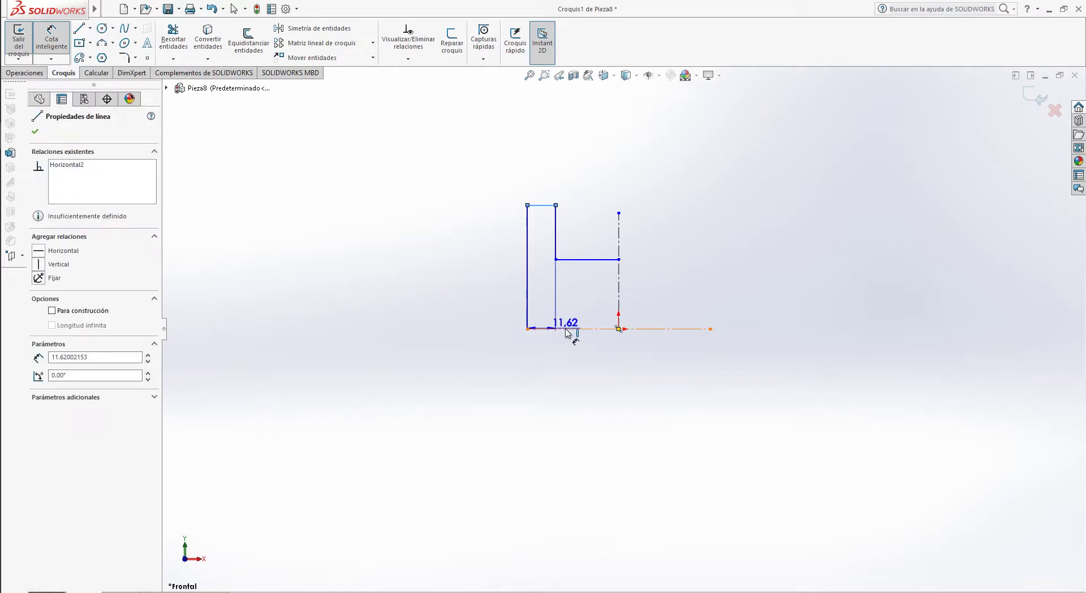
pyautogui.click(571, 329)
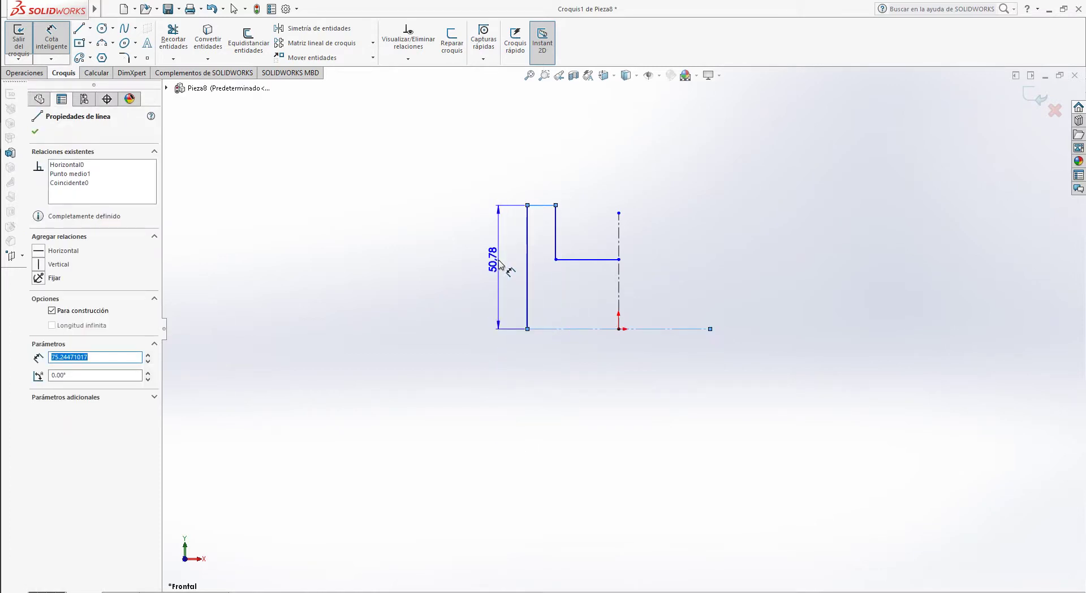
pyautogui.click(498, 362)
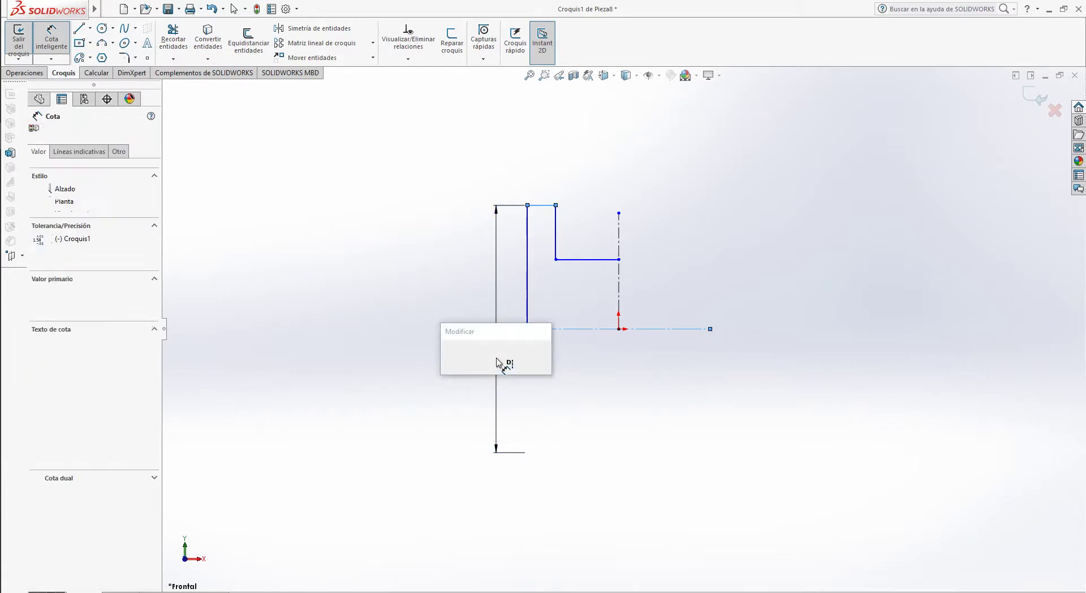
pyautogui.write('100')
pyautogui.press('Return')
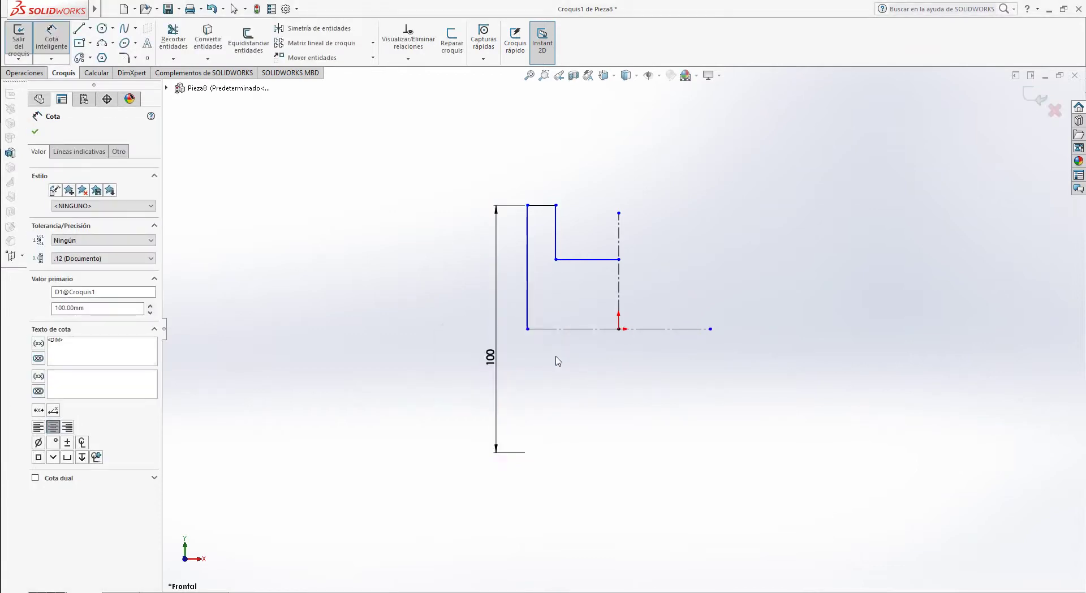
pyautogui.click(556, 361)
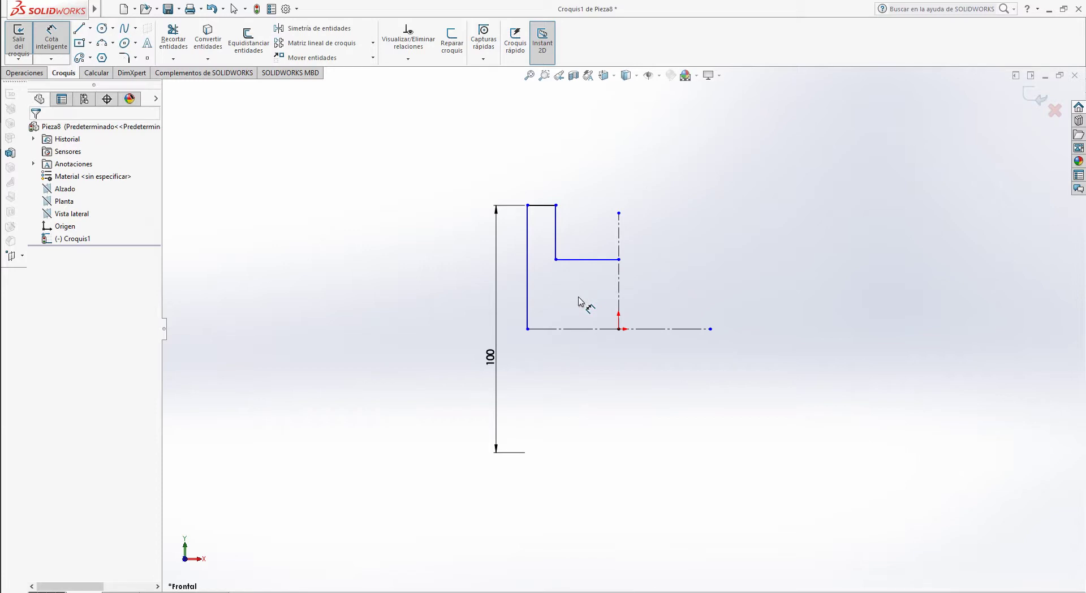
# Step: Set the distance between the left flange's two vertical lines to 10 mm
pyautogui.click(528, 280)
pyautogui.click(556, 232)
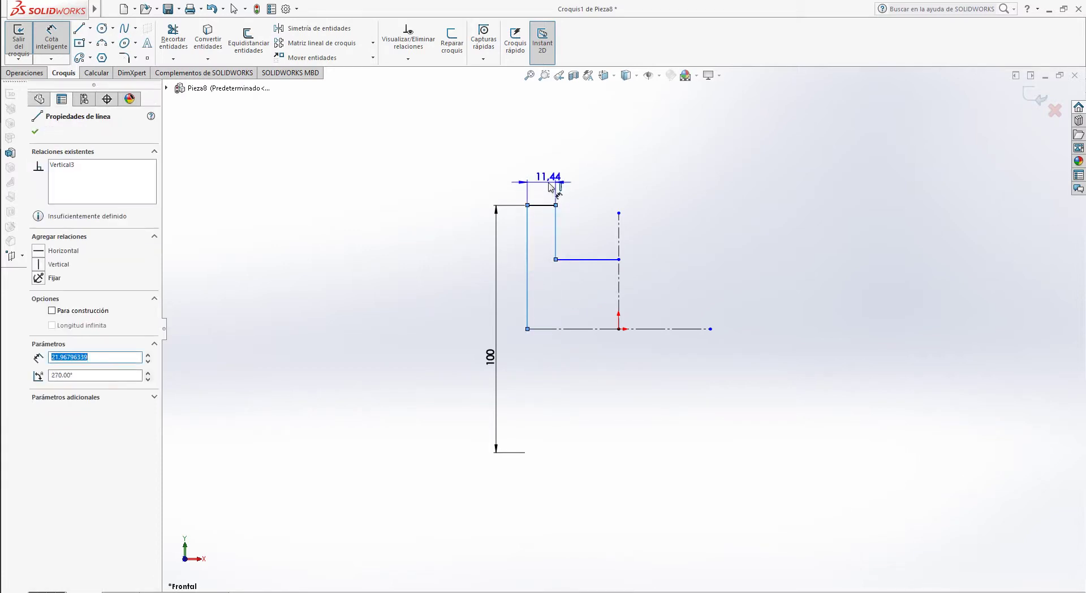
pyautogui.click(546, 187)
pyautogui.write('10')
pyautogui.press('Return')
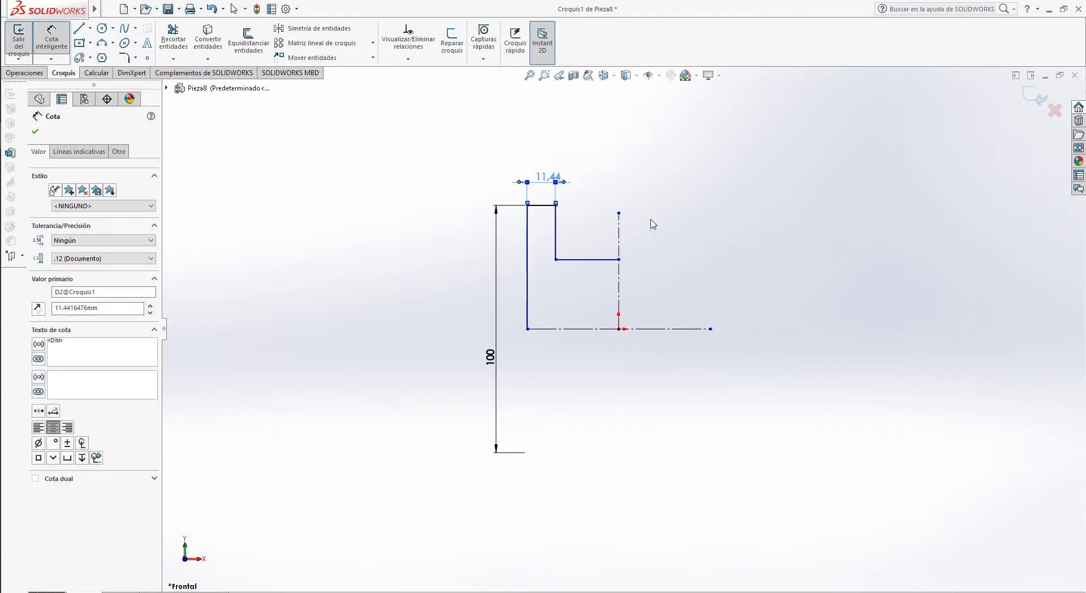
# Step: Dimension the outer left line about the vertical construction line as a doubled overall width of 70 mm
pyautogui.click(528, 267)
pyautogui.click(620, 279)
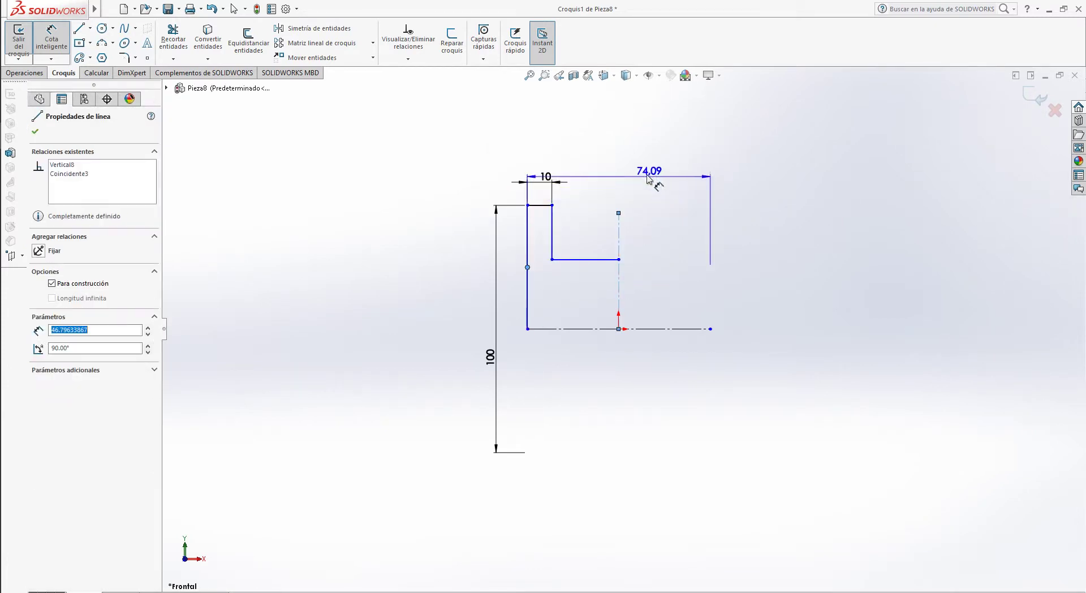
pyautogui.click(634, 180)
pyautogui.write('70')
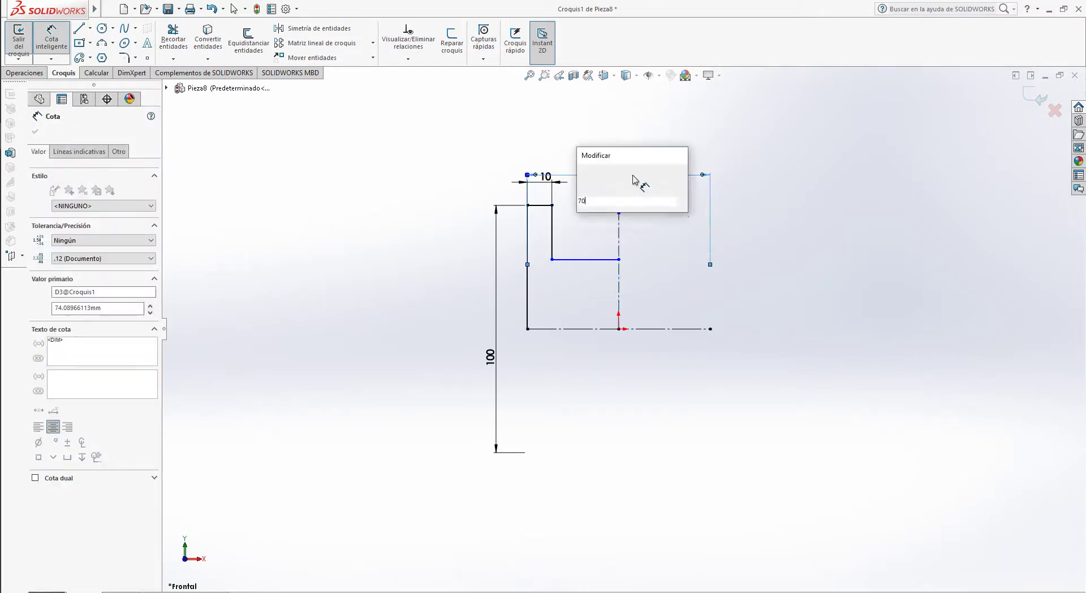
pyautogui.press('Return')
# Step: Dimension the notch's bottom line about the horizontal construction line as a 60 mm diameter
pyautogui.click(602, 259)
pyautogui.click(602, 329)
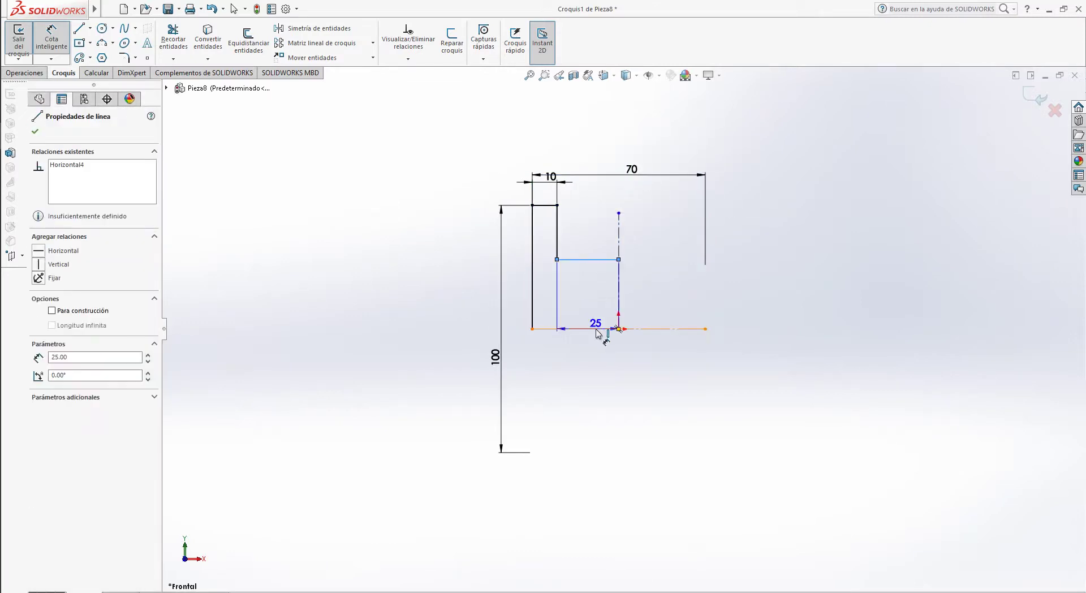
pyautogui.click(529, 376)
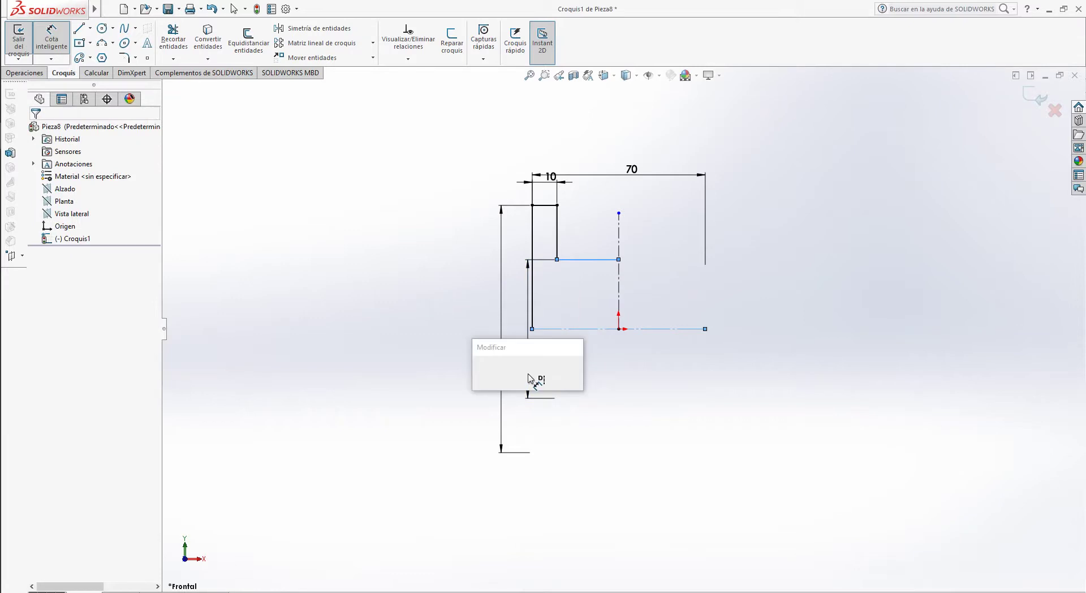
pyautogui.write('60')
pyautogui.press('Return')
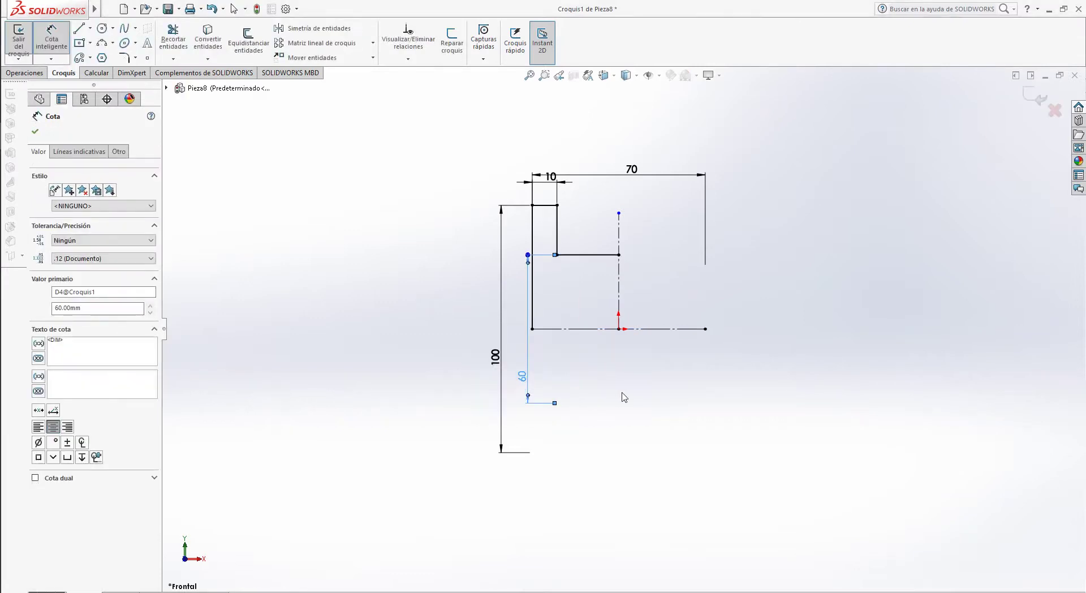
# Step: Mirror the four left profile lines about the vertical construction line, keeping the originals
pyautogui.click(304, 30)
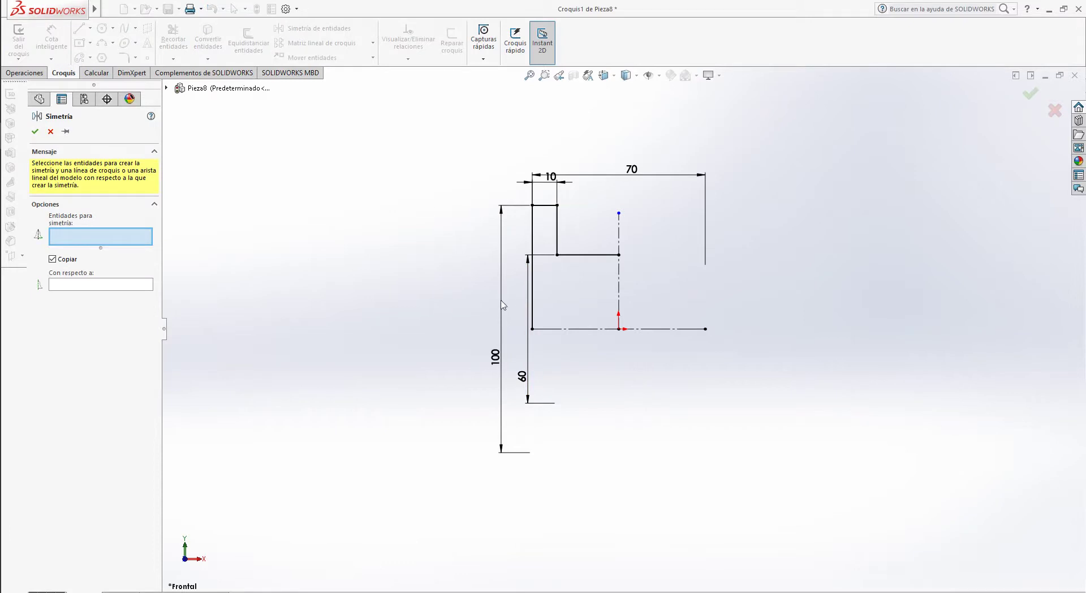
pyautogui.moveTo(583, 186); pyautogui.dragTo(487, 310)
pyautogui.click(140, 312)
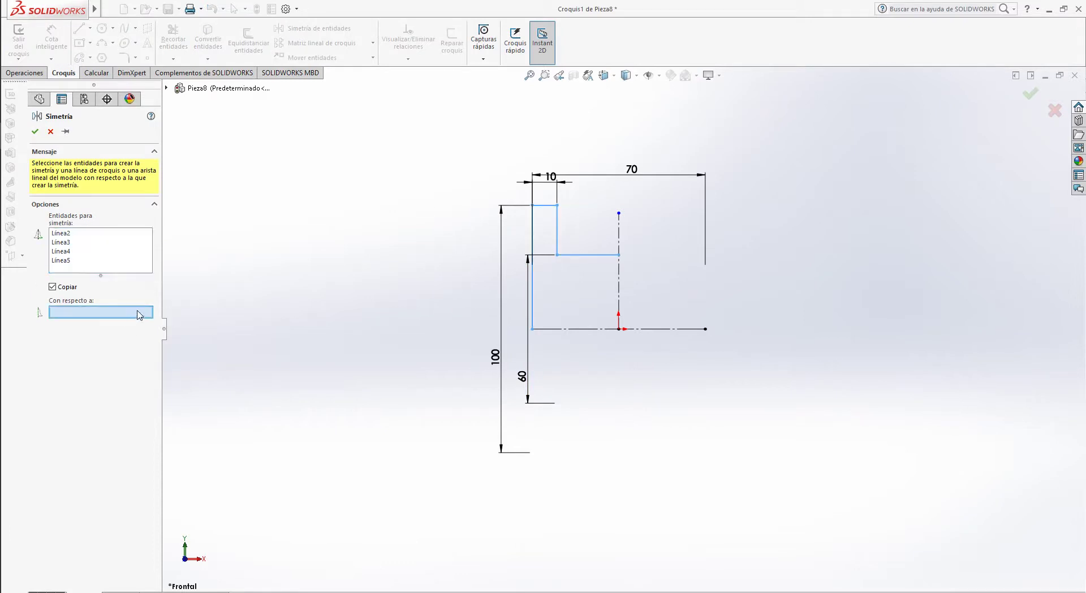
pyautogui.click(620, 277)
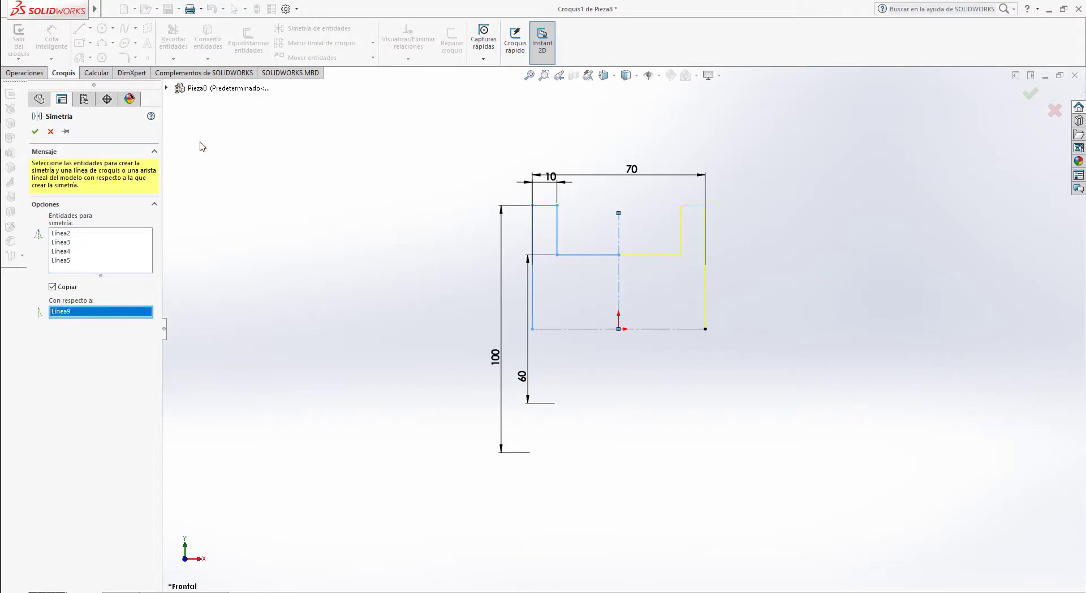
pyautogui.click(34, 131)
pyautogui.press('z')
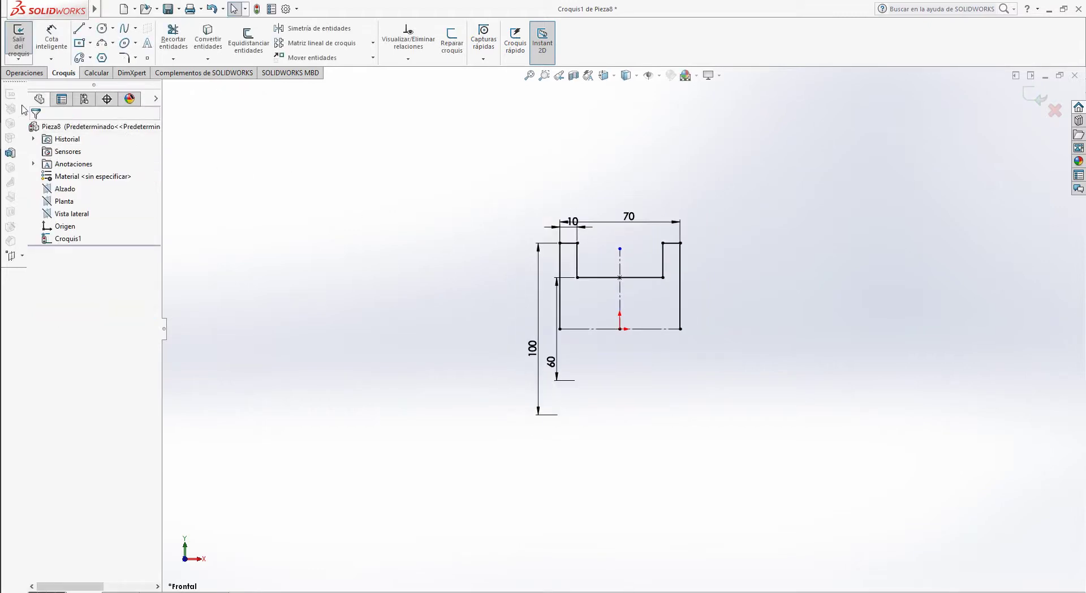
# Step: Revolve the automatically closed profile 360° about the horizontal axis into a solid spool
pyautogui.click(46, 73)
pyautogui.click(70, 40)
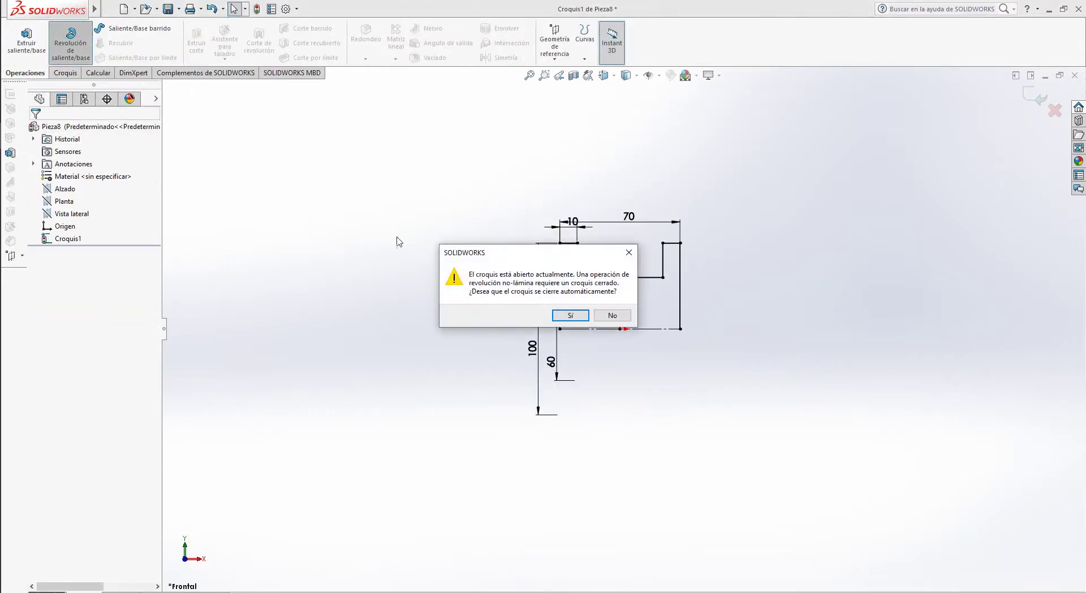
pyautogui.click(571, 315)
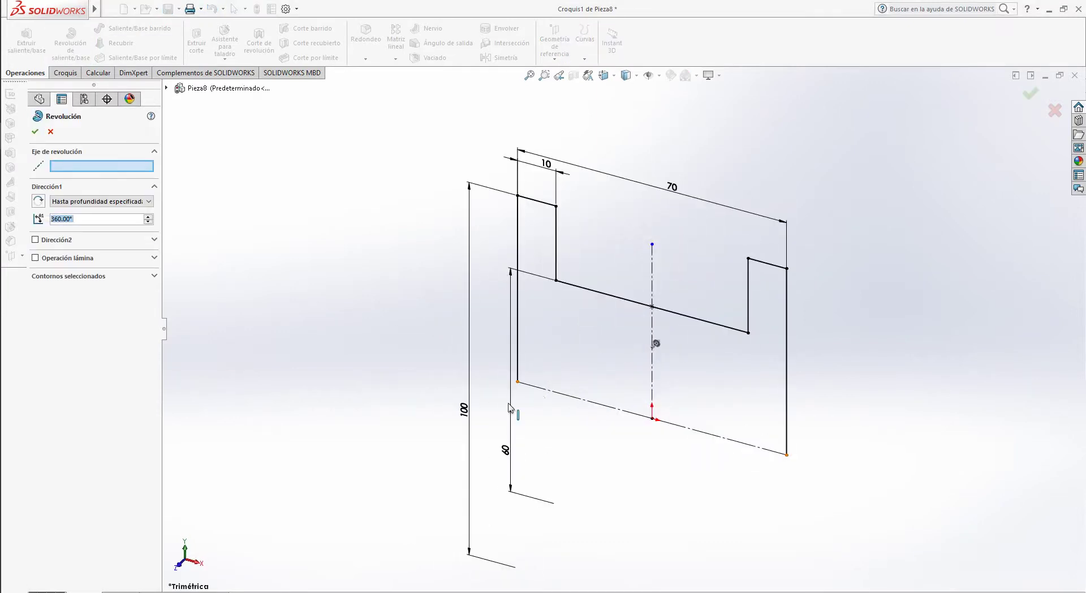
pyautogui.click(552, 391)
pyautogui.moveTo(763, 443); pyautogui.dragTo(359, 397, button='middle')
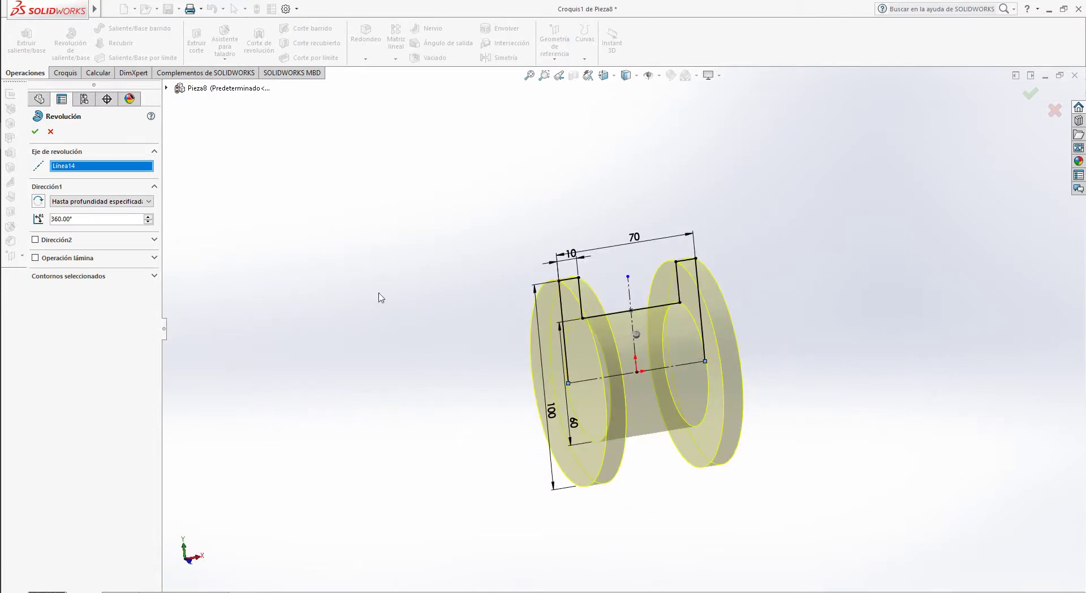
pyautogui.click(35, 131)
pyautogui.moveTo(502, 400); pyautogui.dragTo(549, 362, button='middle')
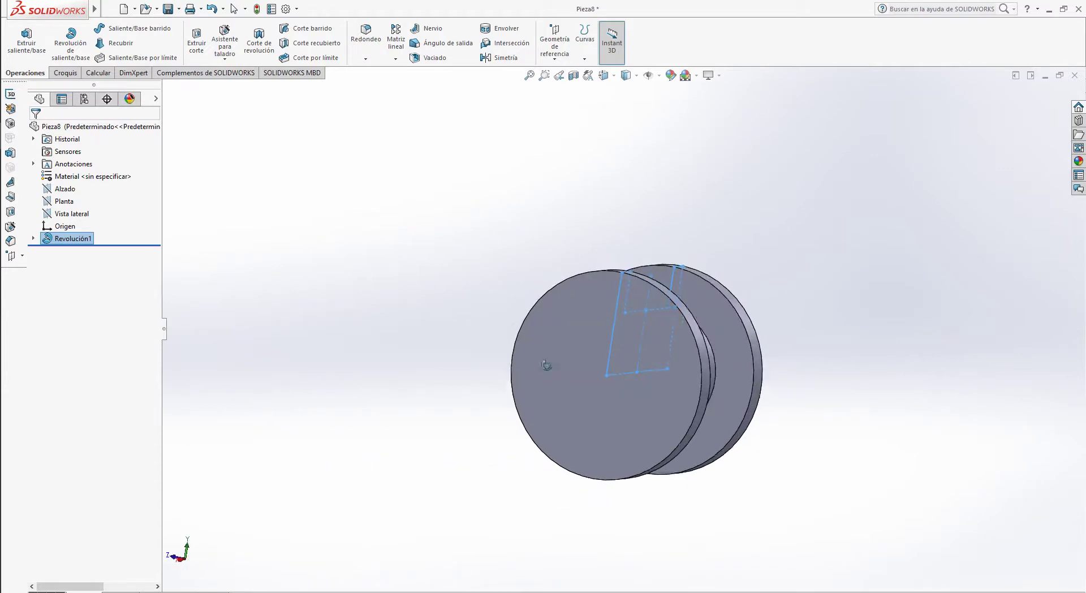
# Step: Close the revolved spool part without saving and create a new part document
pyautogui.click(1075, 75)
pyautogui.click(478, 313)
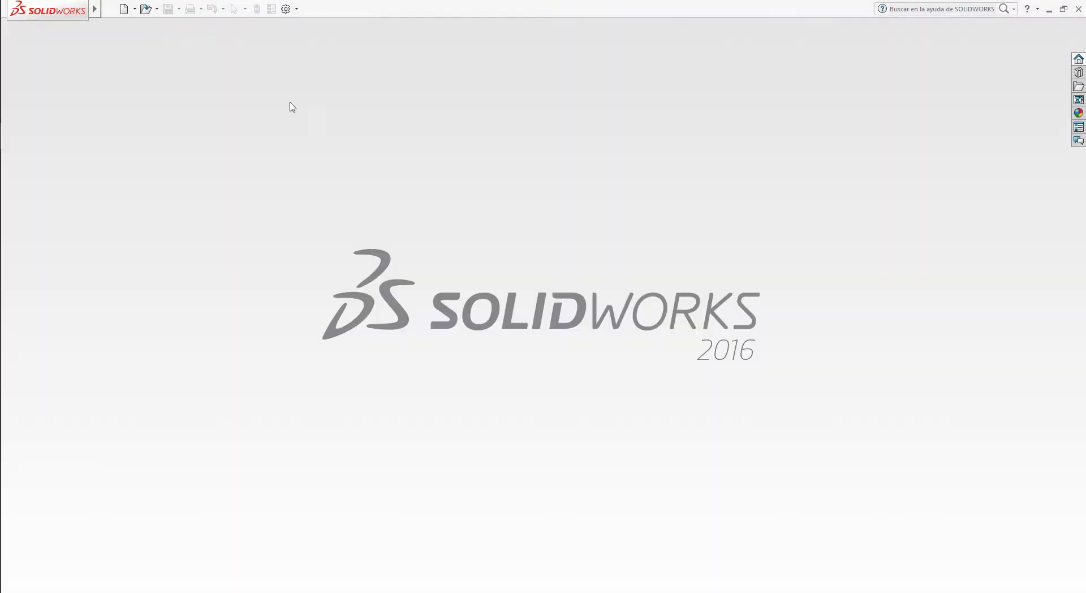
pyautogui.click(124, 9)
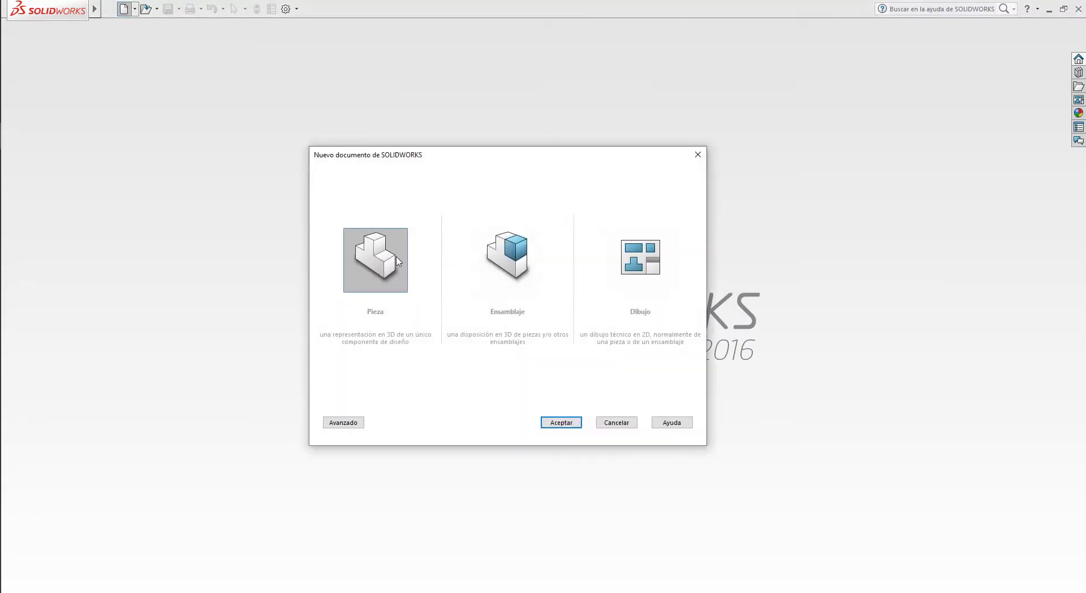
pyautogui.doubleClick(398, 261)
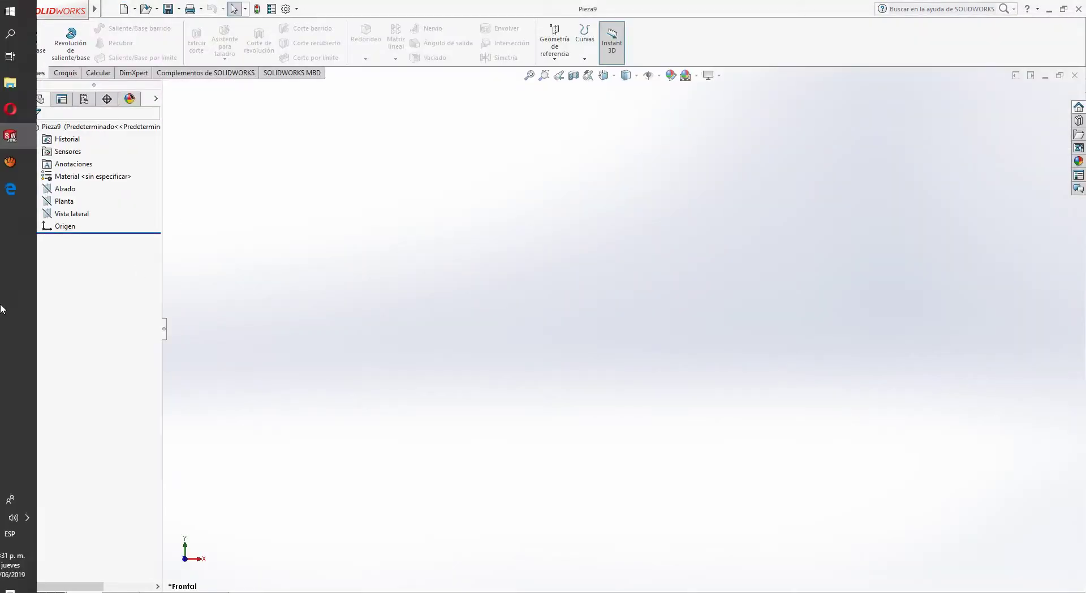
# Step: Switch to the Corta_chapas PDF and examine the assembly view, the parts list and the drawing of part 3
pyautogui.click(19, 195)
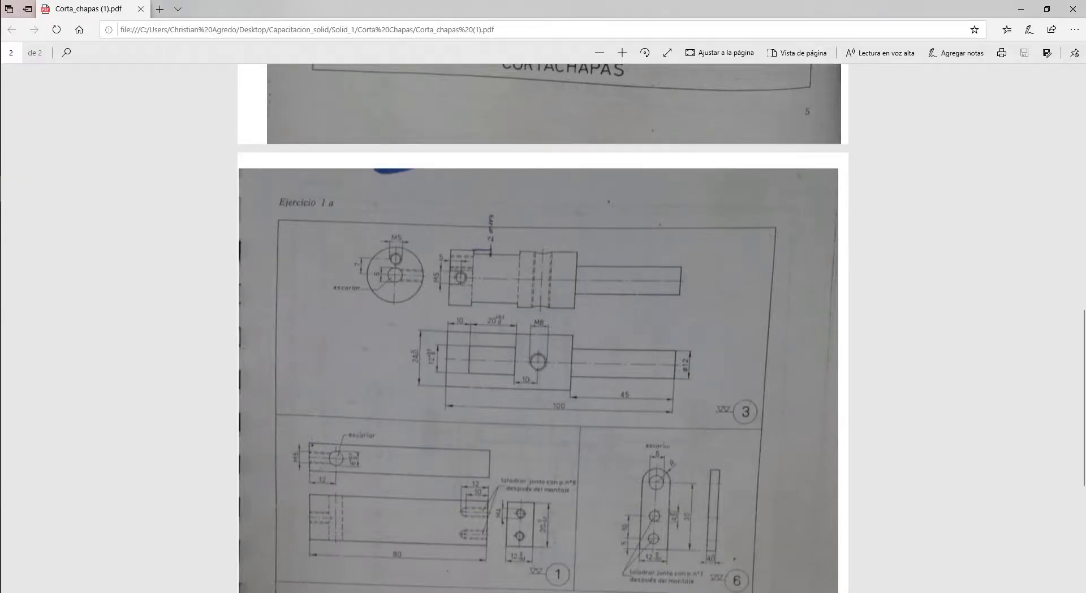
pyautogui.scroll(10, 544, 328)
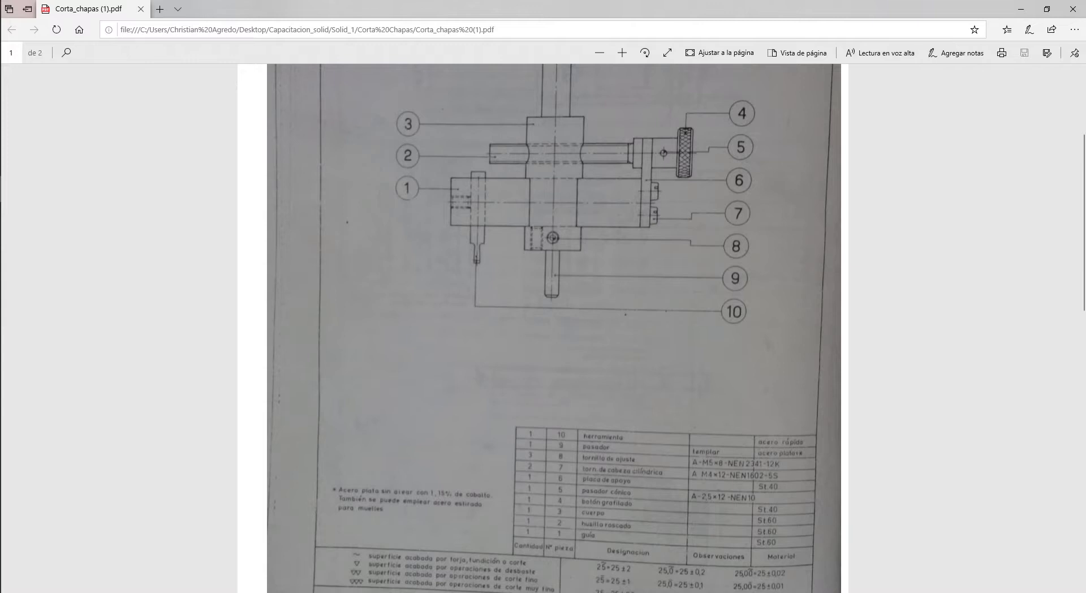
pyautogui.scroll(-10, 543, 329)
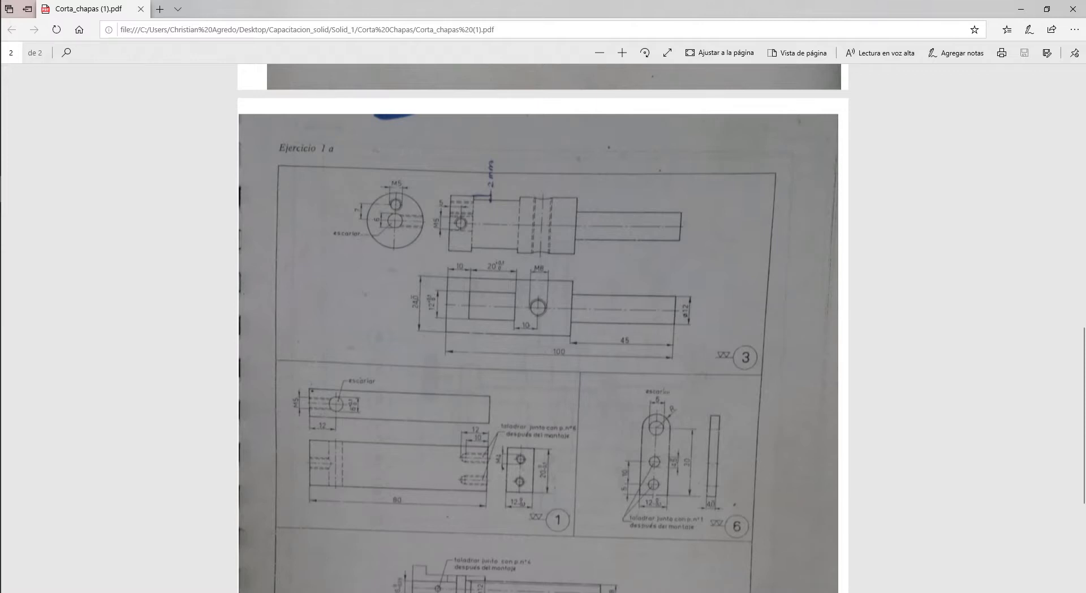
# Step: Return to SOLIDWORKS, start a sketch on the Alzado plane and draw a horizontal construction line about 87 mm long above the origin
pyautogui.click(33, 141)
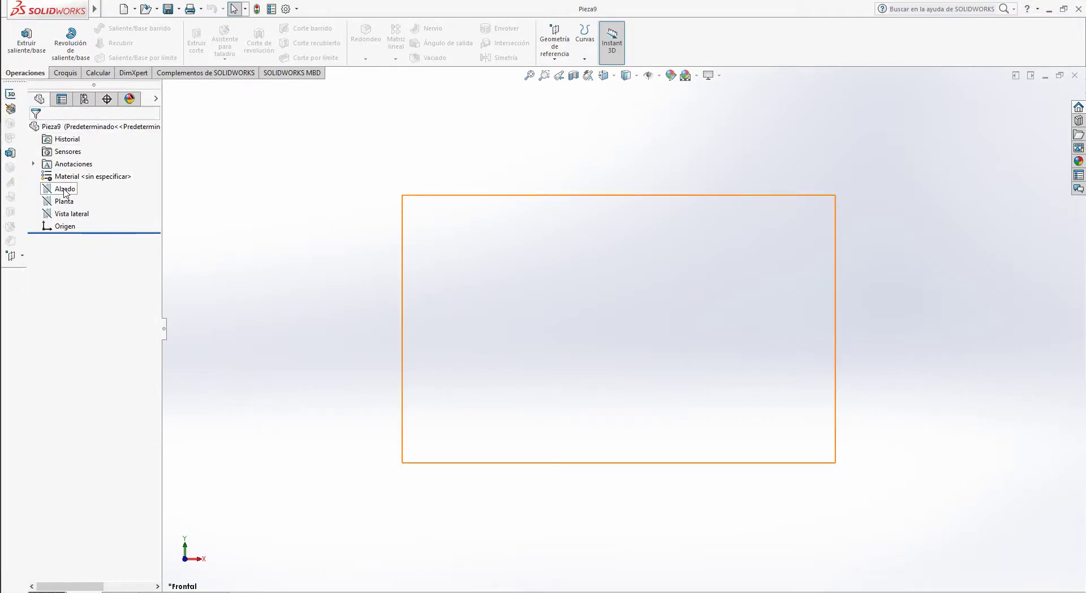
pyautogui.click(65, 190)
pyautogui.click(63, 73)
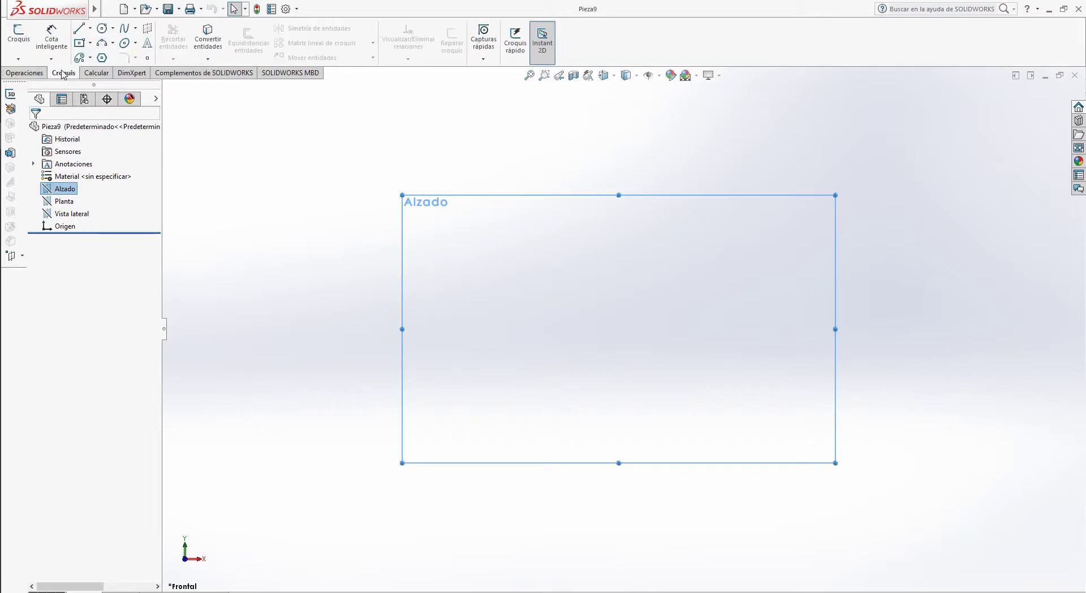
pyautogui.click(19, 32)
pyautogui.click(91, 29)
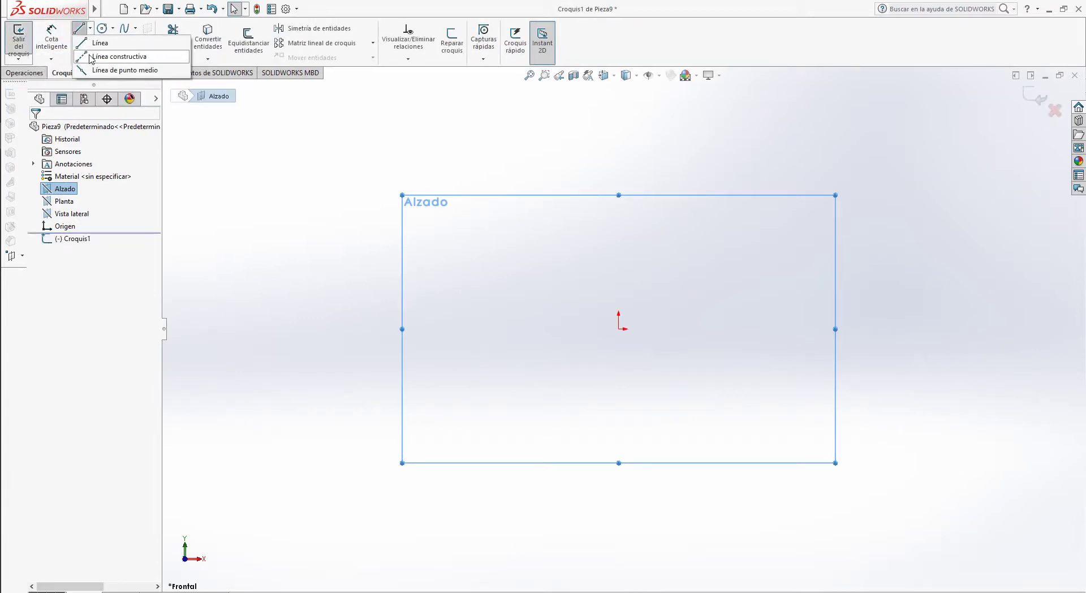
pyautogui.click(93, 59)
pyautogui.click(516, 295)
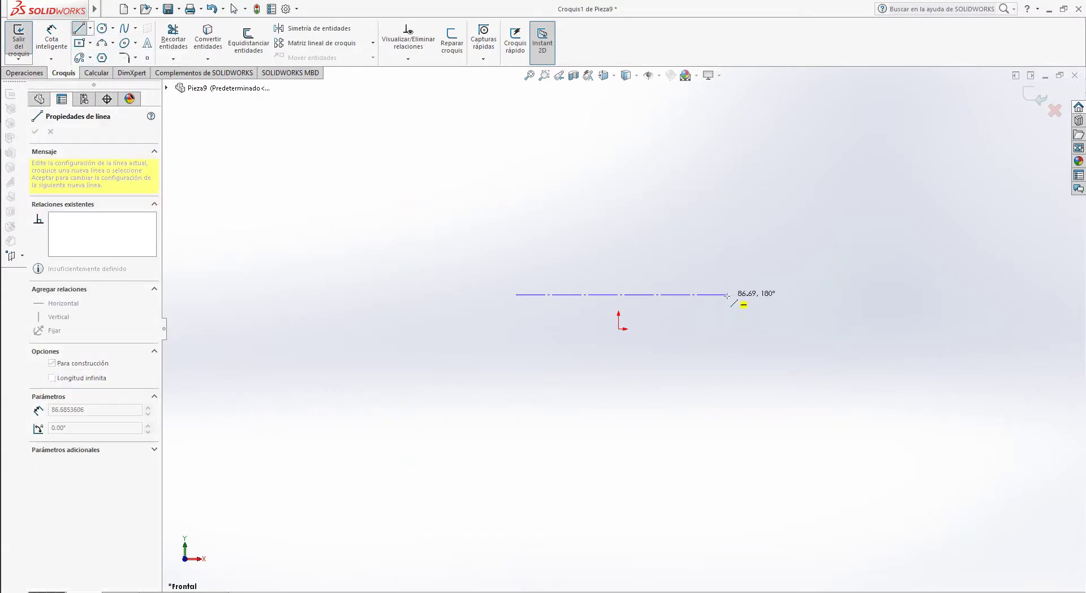
pyautogui.click(728, 294)
pyautogui.press('Escape')
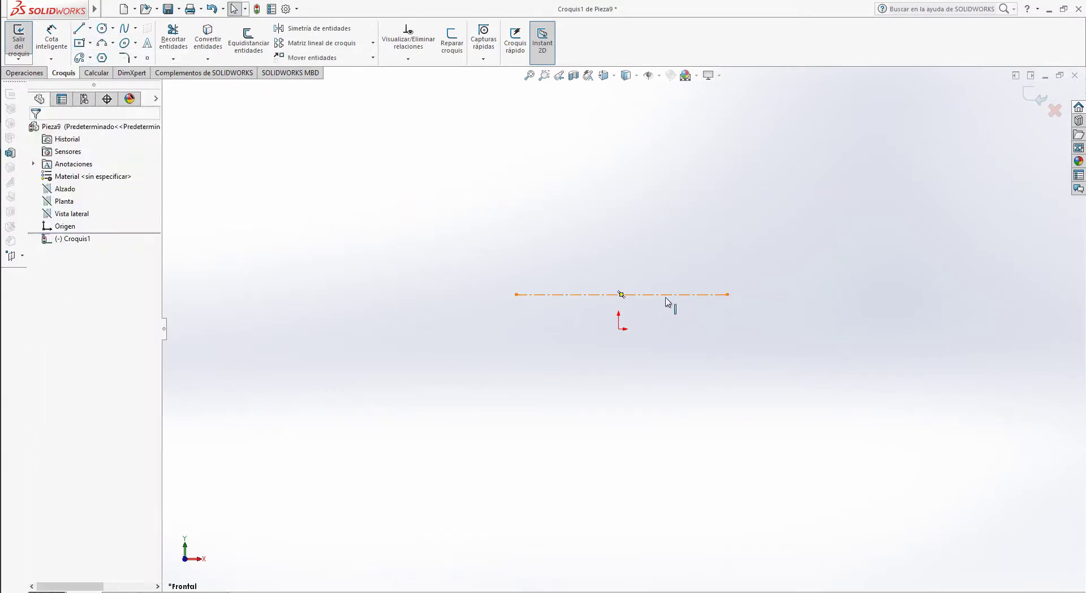
# Step: Centre the horizontal construction line on the origin with a midpoint relation
pyautogui.click(669, 295)
pyautogui.click(572, 346)
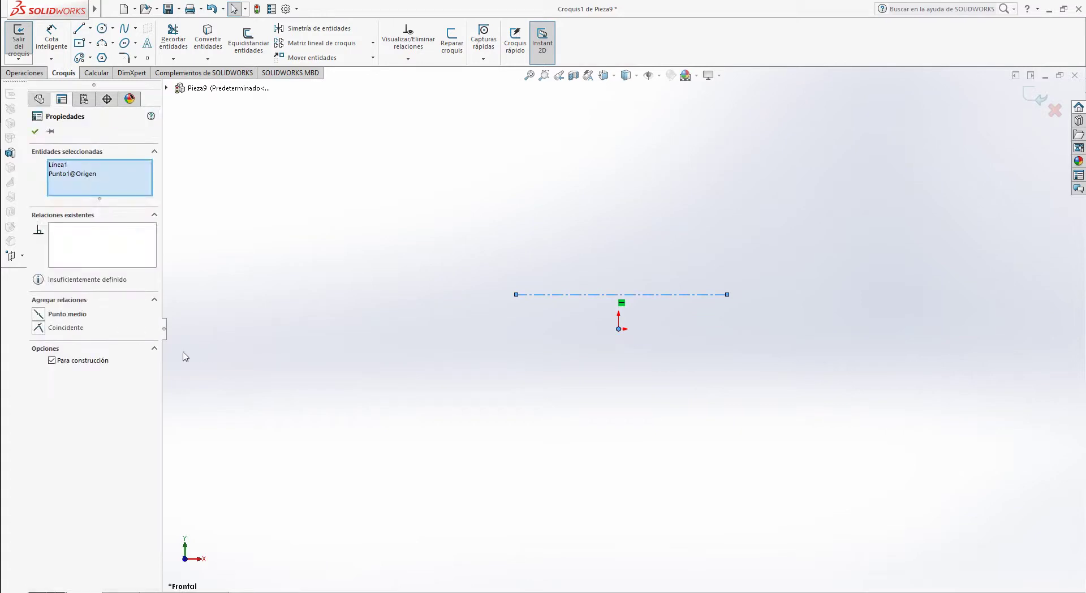
pyautogui.click(37, 313)
pyautogui.click(368, 402)
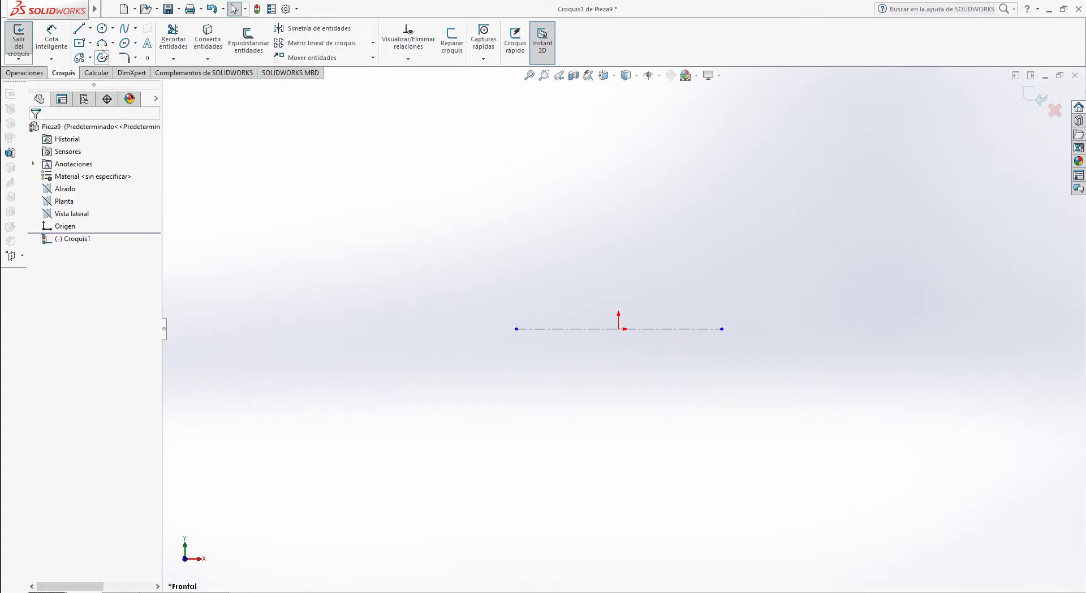
# Step: Dimension the construction line's length to 100 mm
pyautogui.click(51, 37)
pyautogui.click(580, 329)
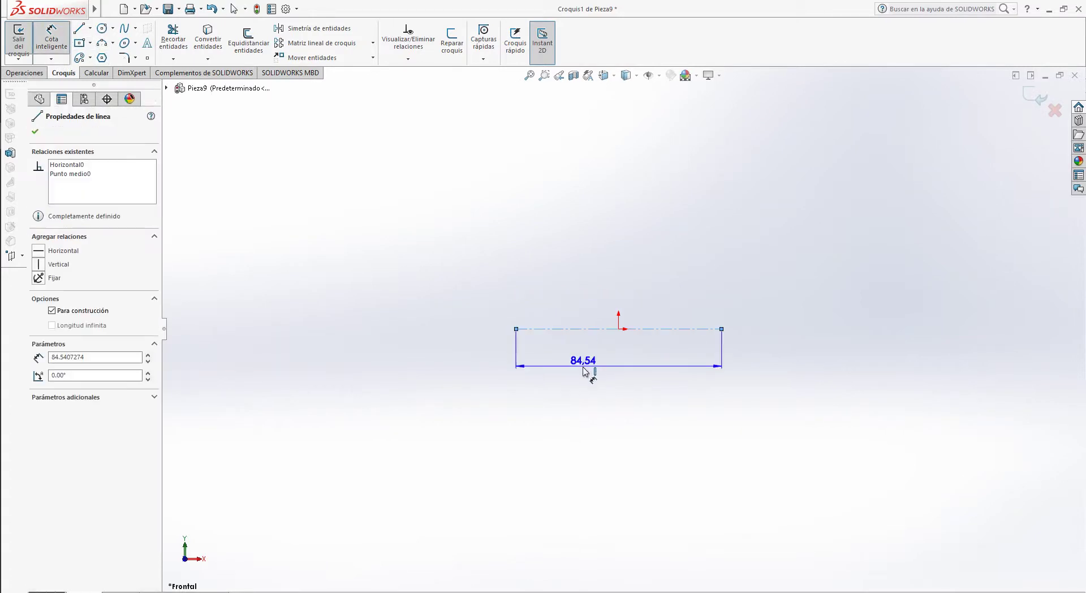
pyautogui.click(584, 371)
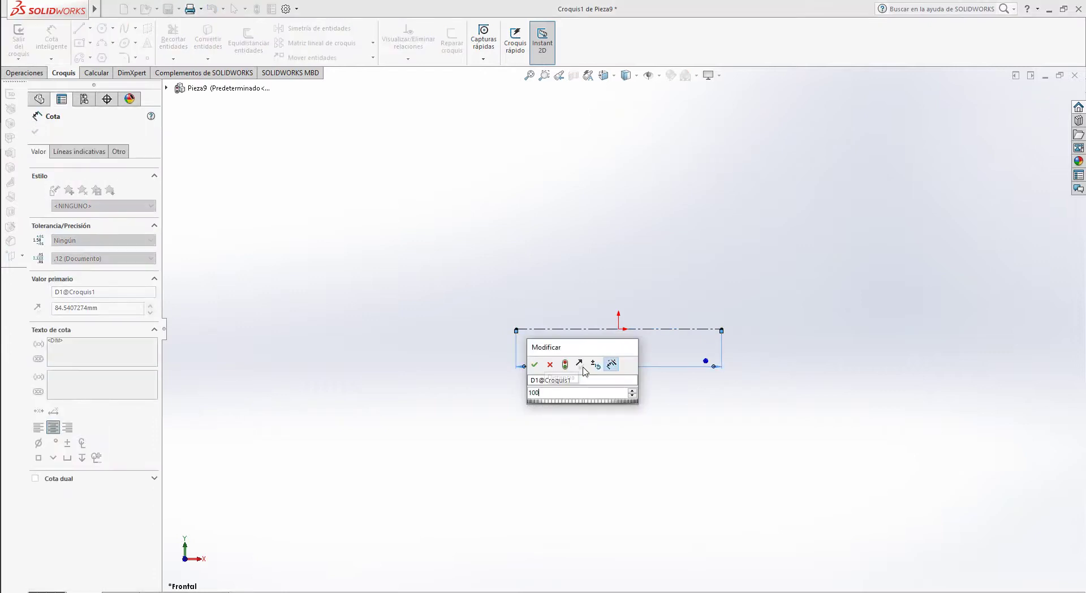
pyautogui.press('Return')
pyautogui.click(613, 418)
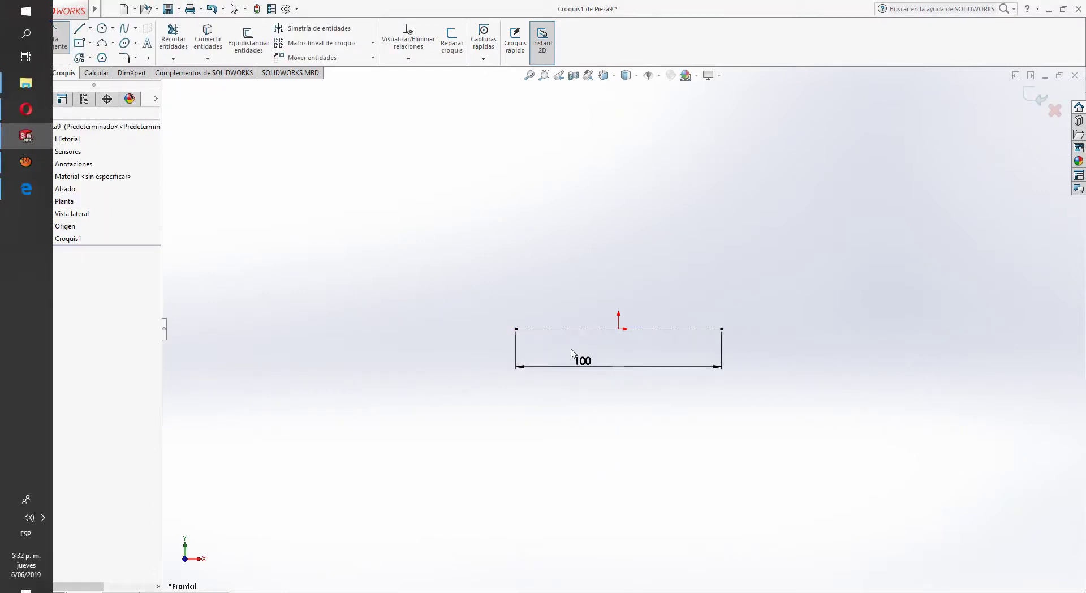
# Step: Check part 3 in the PDF, return to SOLIDWORKS and sketch a stepped half-profile above the axis, about 23.5 mm high, stepping down to about 14 mm
pyautogui.click(20, 188)
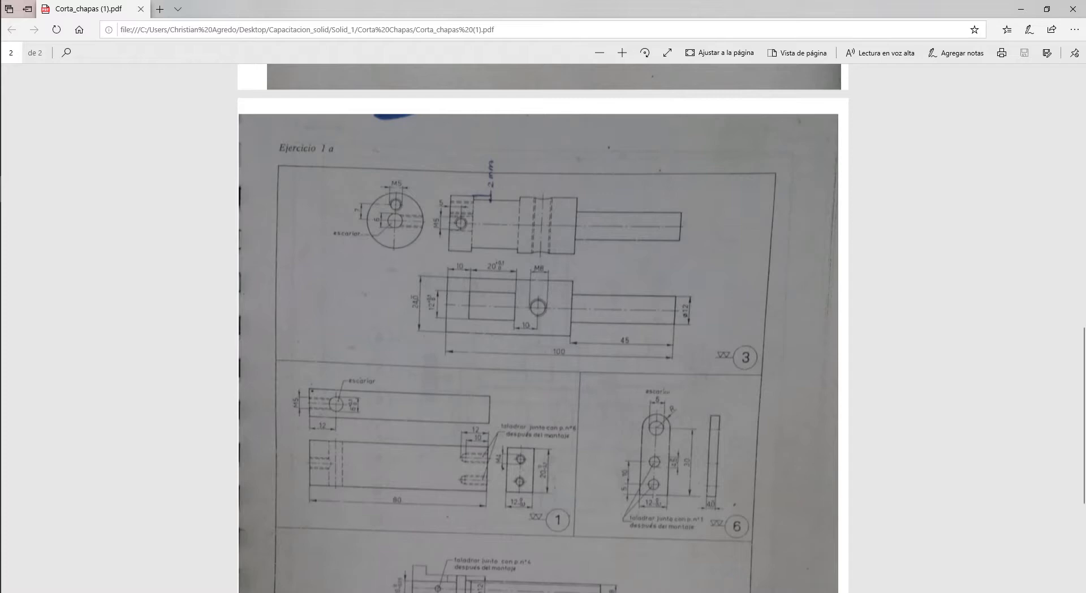
pyautogui.click(11, 136)
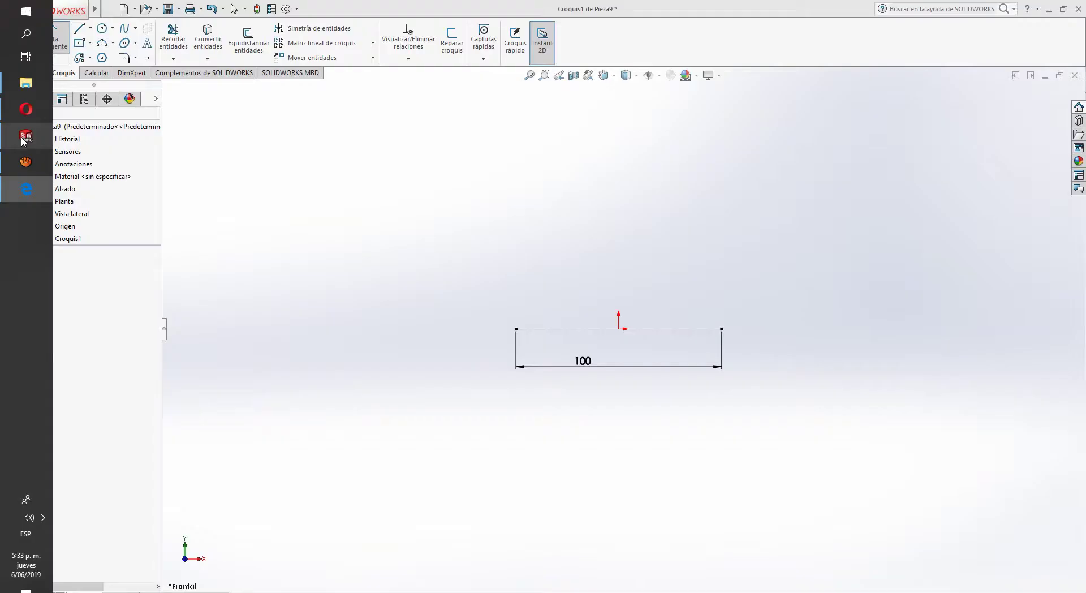
pyautogui.click(79, 28)
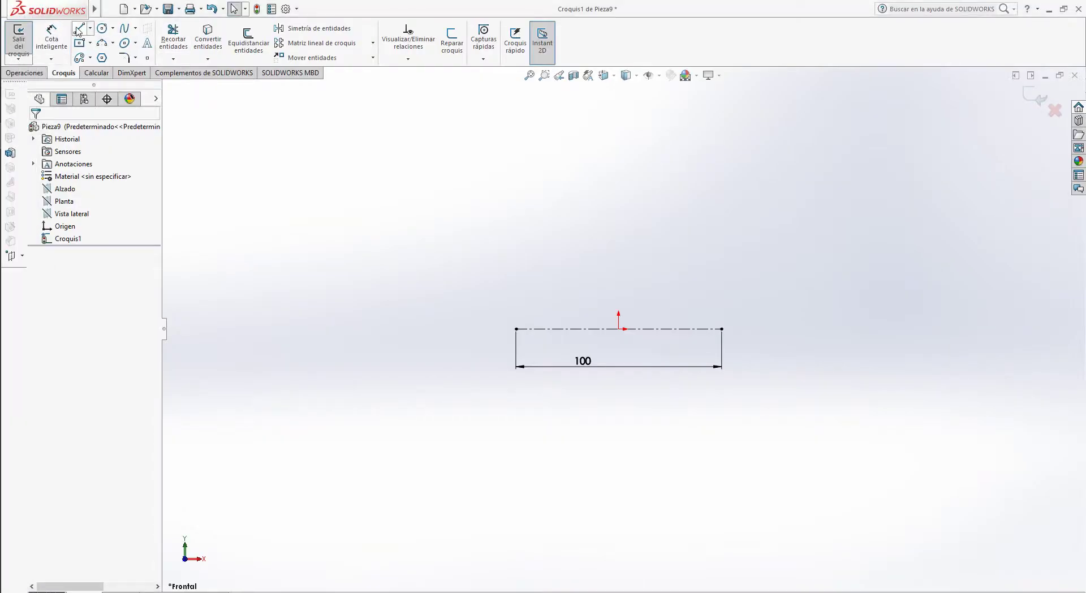
pyautogui.click(516, 329)
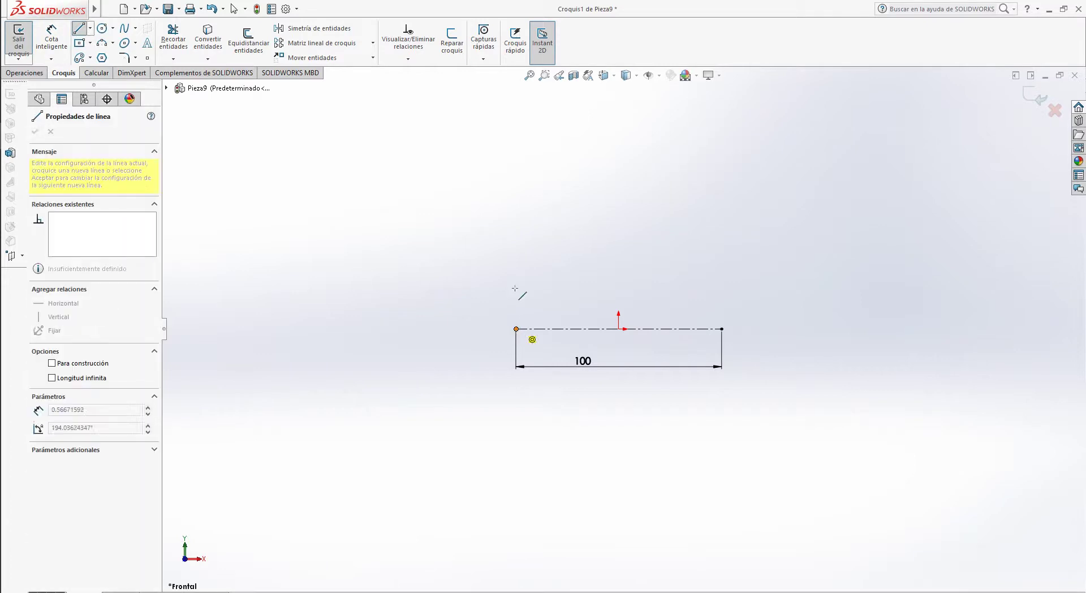
pyautogui.click(516, 280)
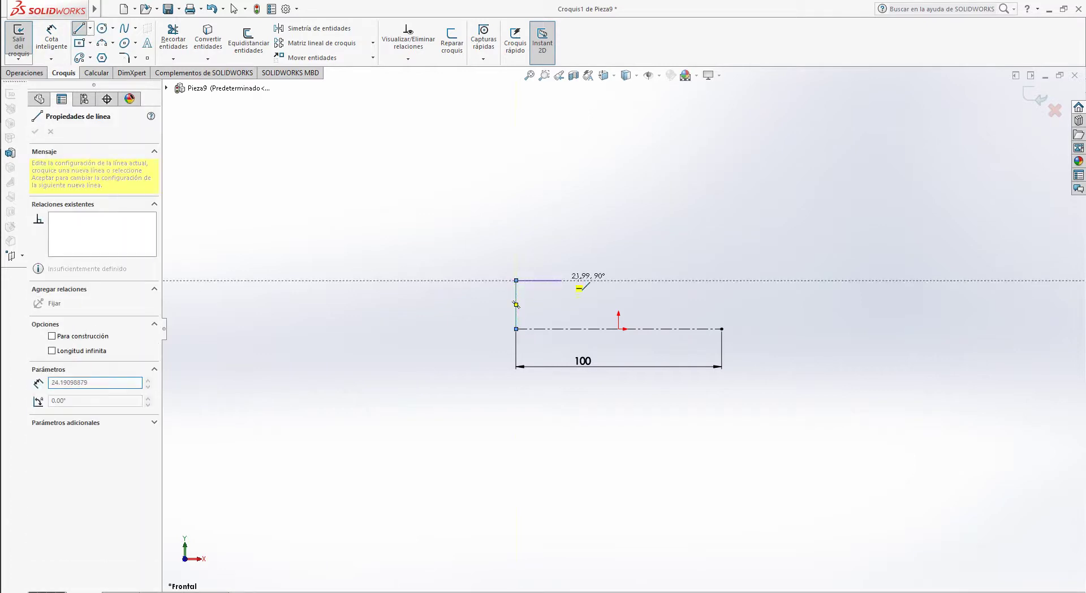
pyautogui.click(641, 280)
pyautogui.click(641, 299)
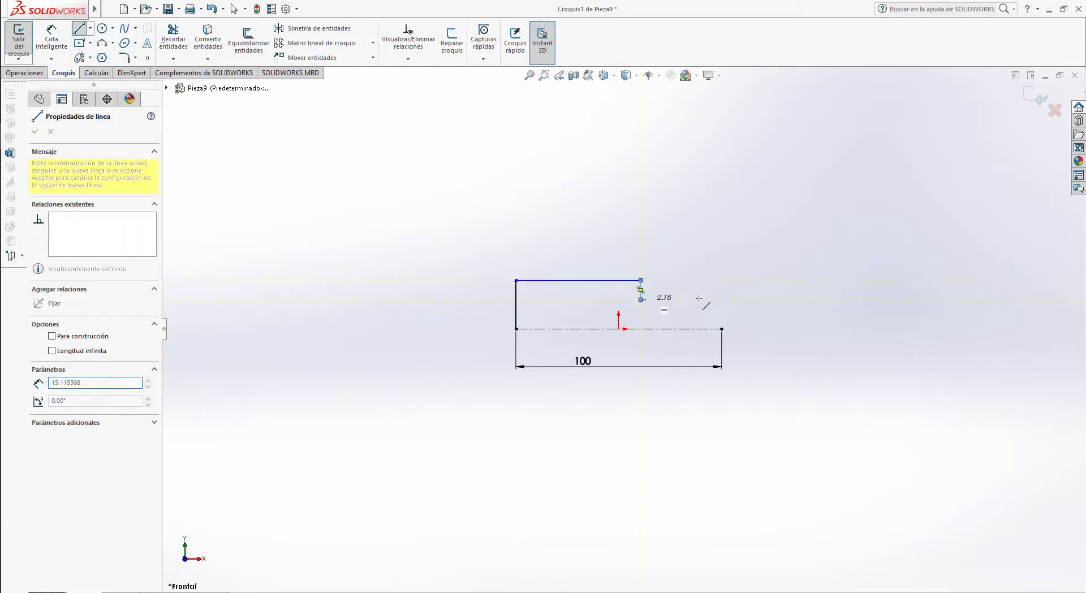
pyautogui.click(722, 299)
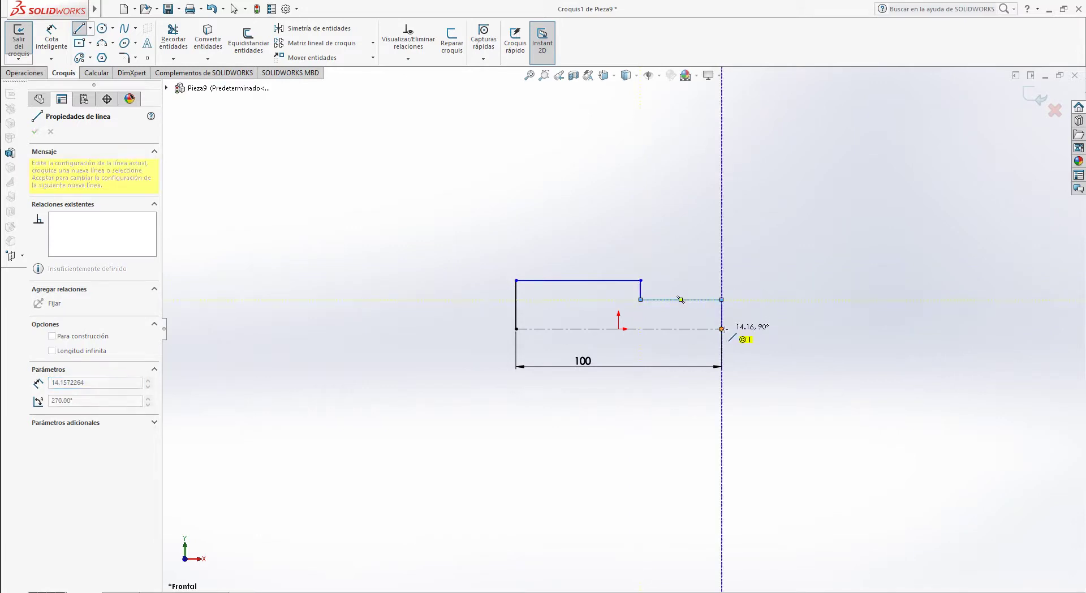
pyautogui.click(721, 328)
pyautogui.press('Escape')
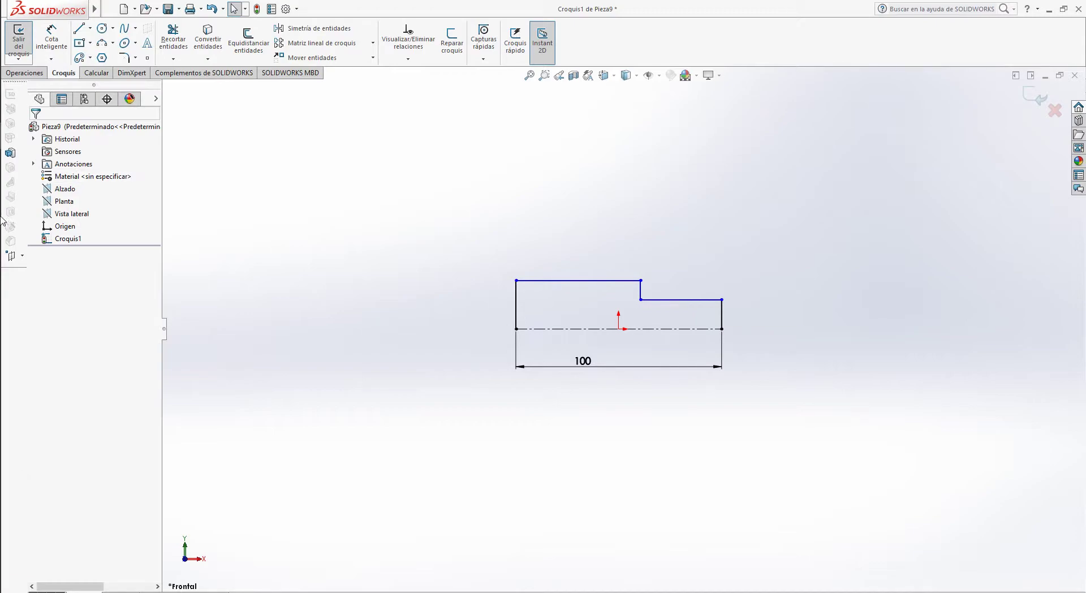
# Step: Consult the part 3 drawing in the PDF and, back in SOLIDWORKS, dimension the larger section's diameter across the axis to 24 mm
pyautogui.moveTo(2, 224)
pyautogui.click(26, 189)
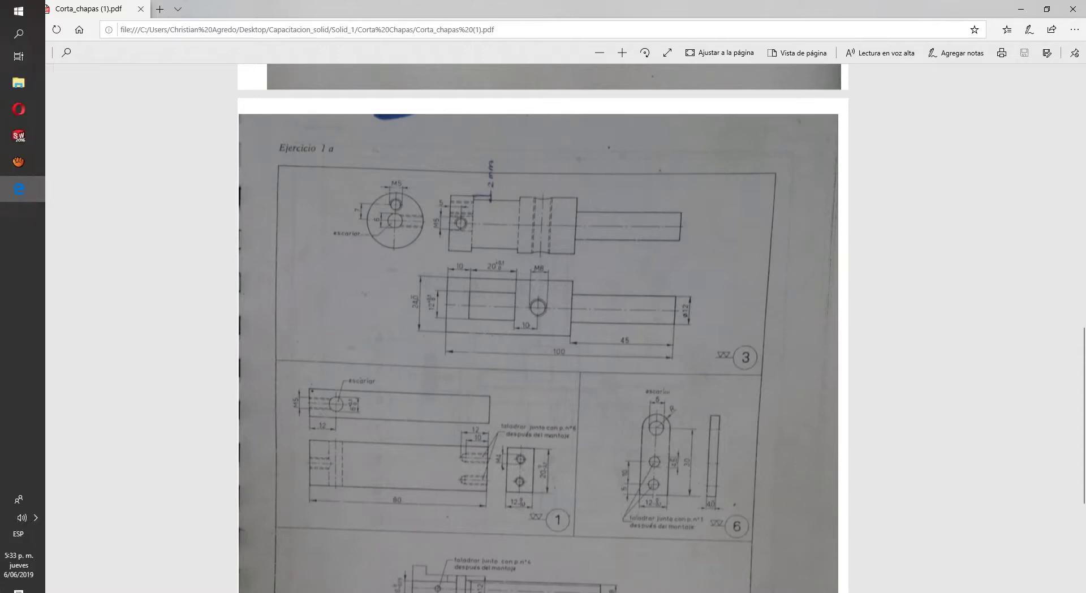
pyautogui.click(26, 136)
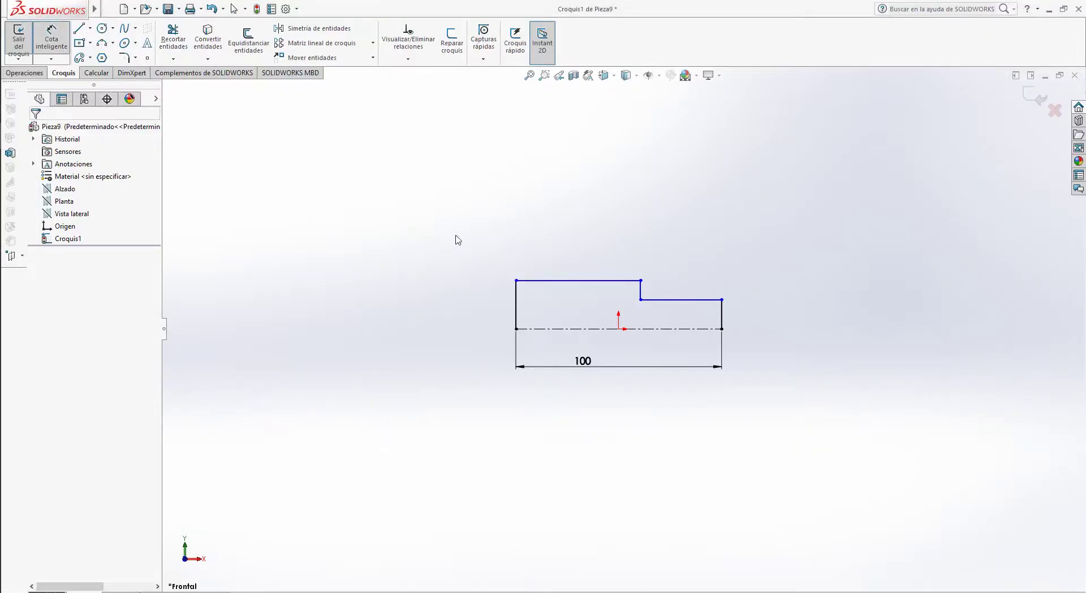
pyautogui.moveTo(545, 281); pyautogui.dragTo(543, 332)
pyautogui.click(543, 328)
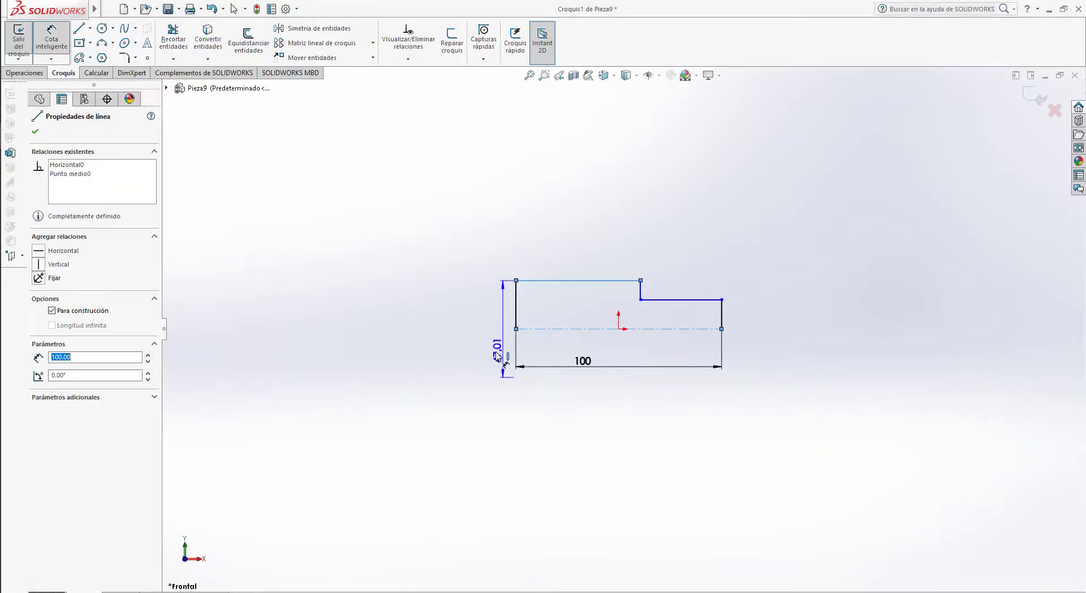
pyautogui.click(484, 356)
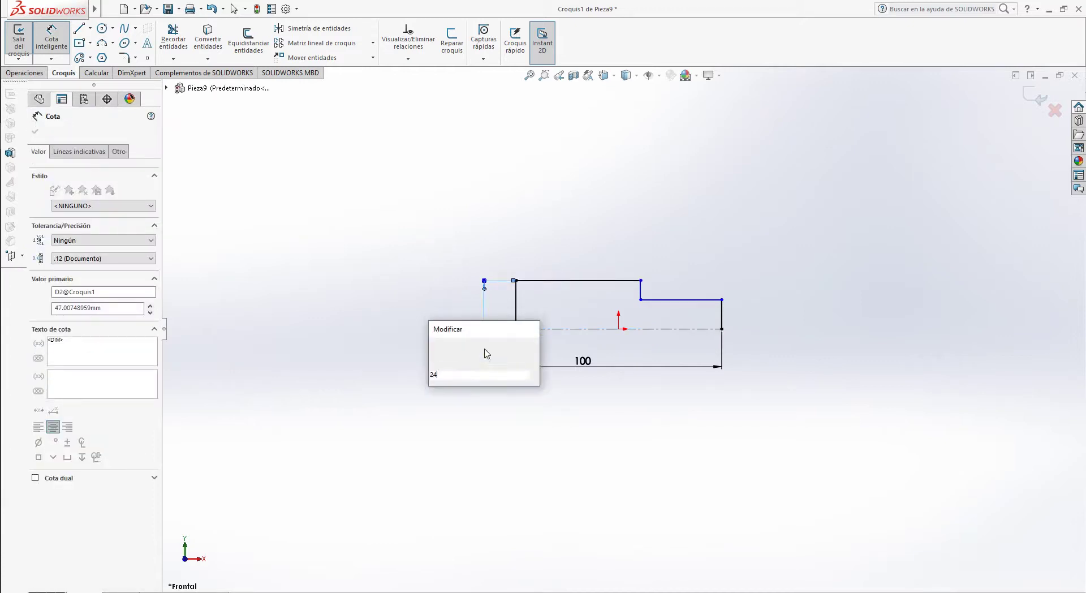
pyautogui.write('24')
pyautogui.press('Return')
pyautogui.press('Escape')
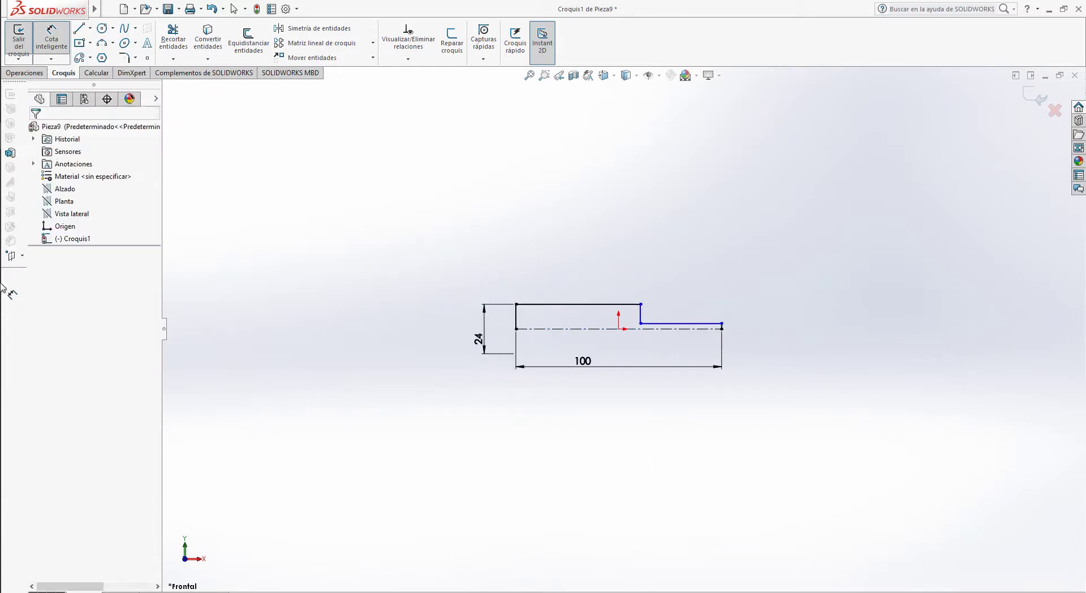
# Step: Check the shank in the PDF drawing and, back in SOLIDWORKS, dimension the smaller section's diameter across the axis to 12 mm
pyautogui.click(27, 189)
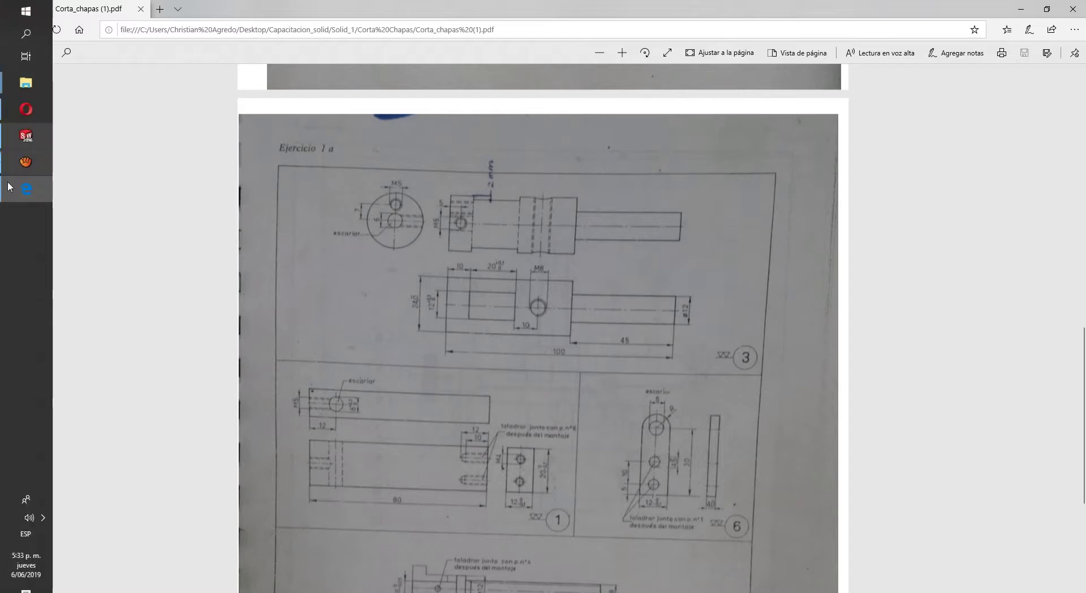
pyautogui.click(20, 144)
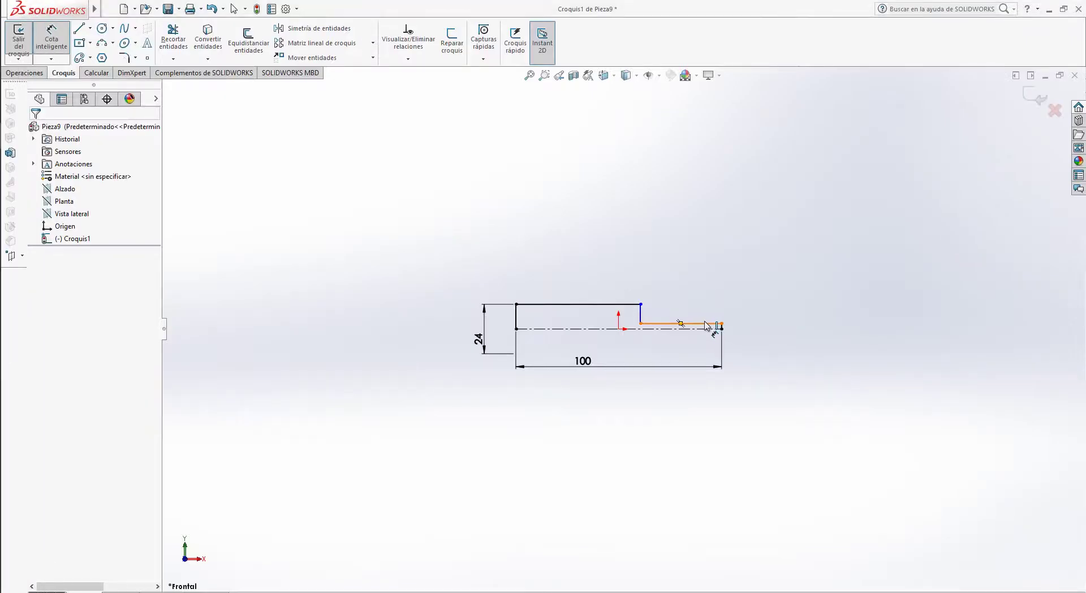
pyautogui.click(721, 324)
pyautogui.click(599, 328)
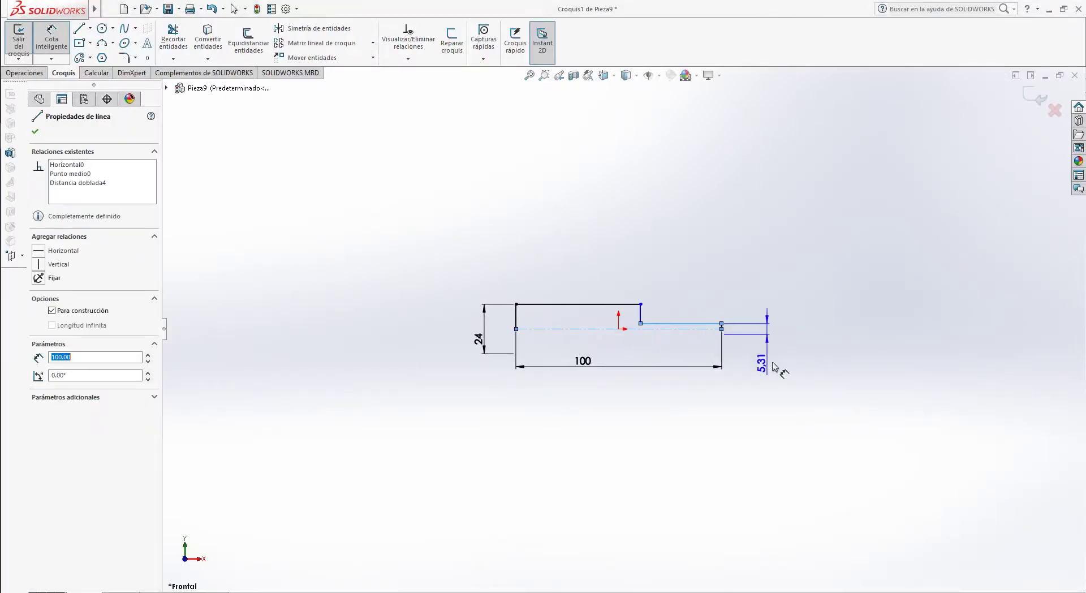
pyautogui.click(764, 357)
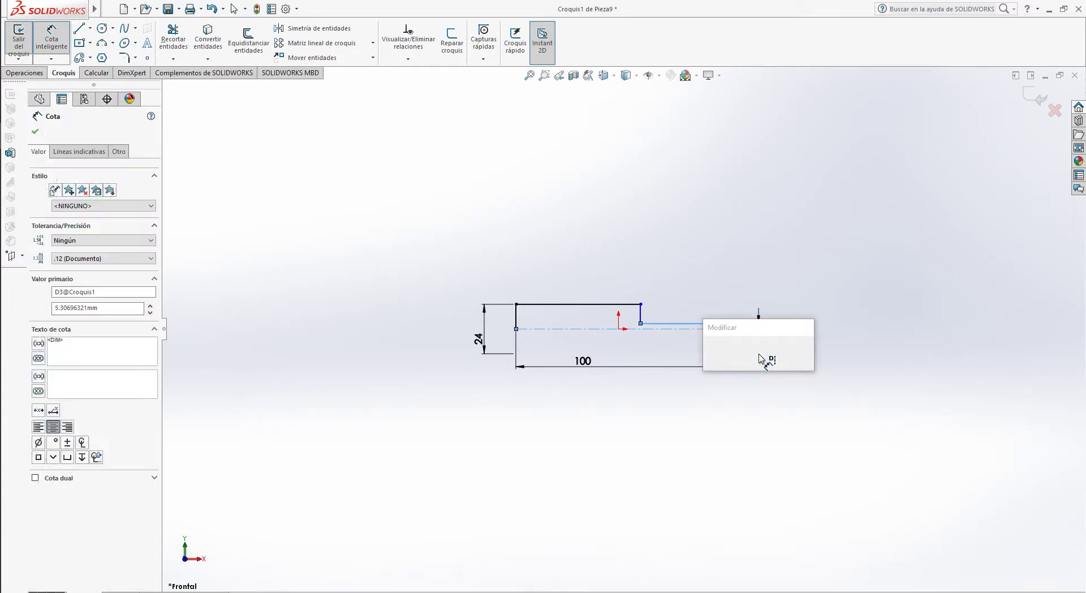
pyautogui.write('12')
pyautogui.press('Return')
pyautogui.press('Escape')
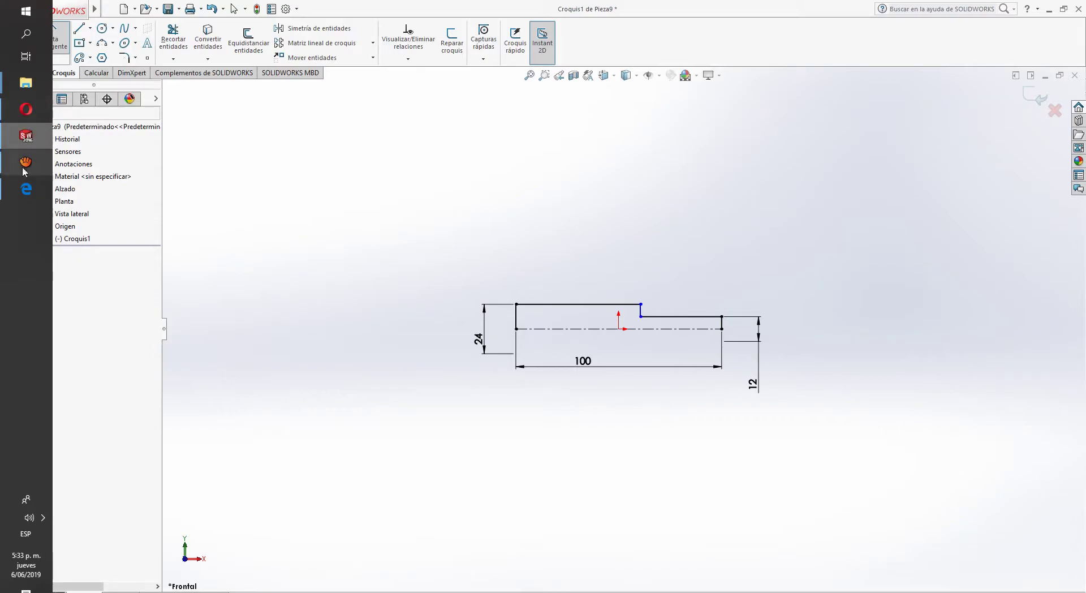
# Step: Check the shank length in the PDF drawing and, back in SOLIDWORKS, dimension the smaller section's upper line to 45 mm
pyautogui.click(26, 188)
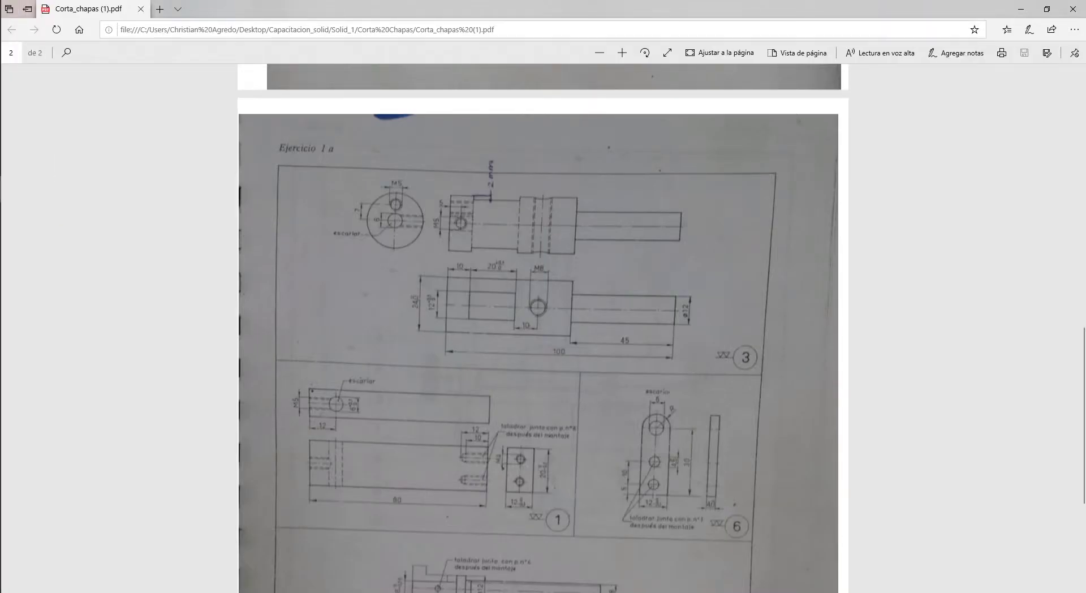
pyautogui.click(26, 134)
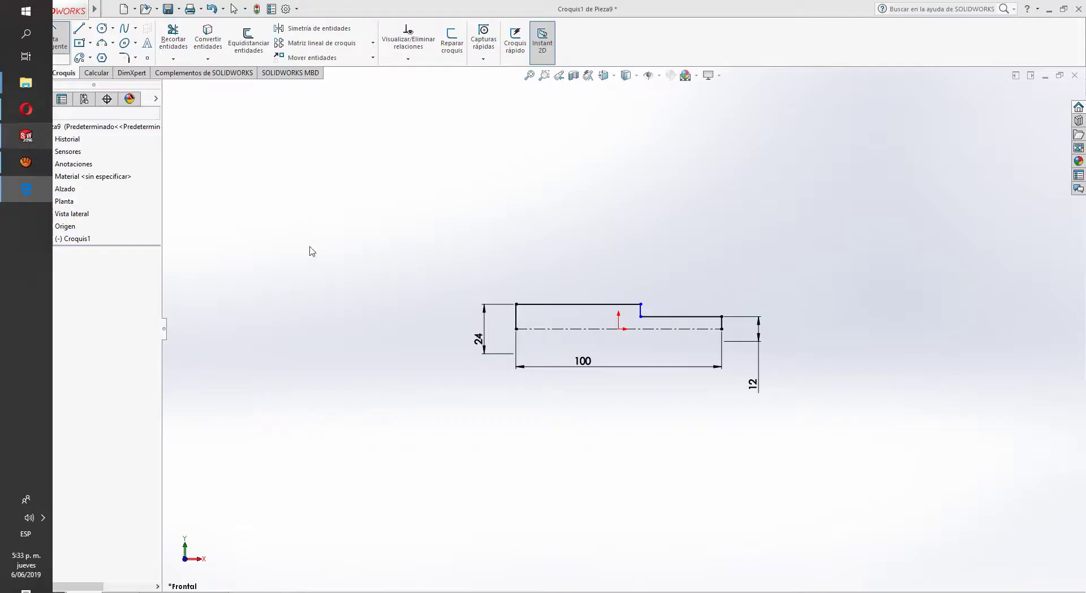
pyautogui.click(664, 317)
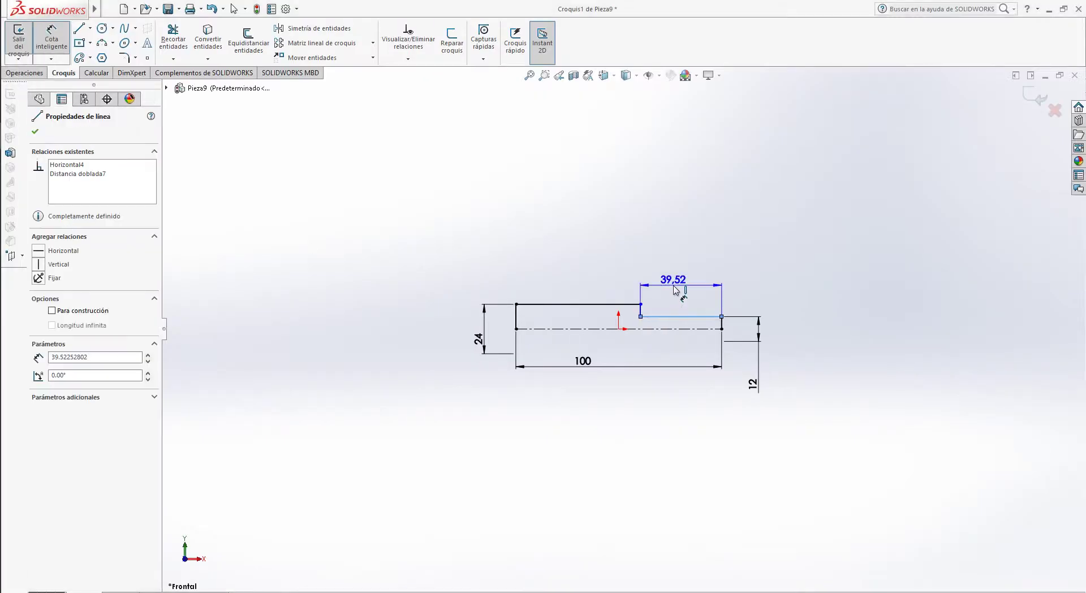
pyautogui.click(673, 290)
pyautogui.write('45')
pyautogui.press('Return')
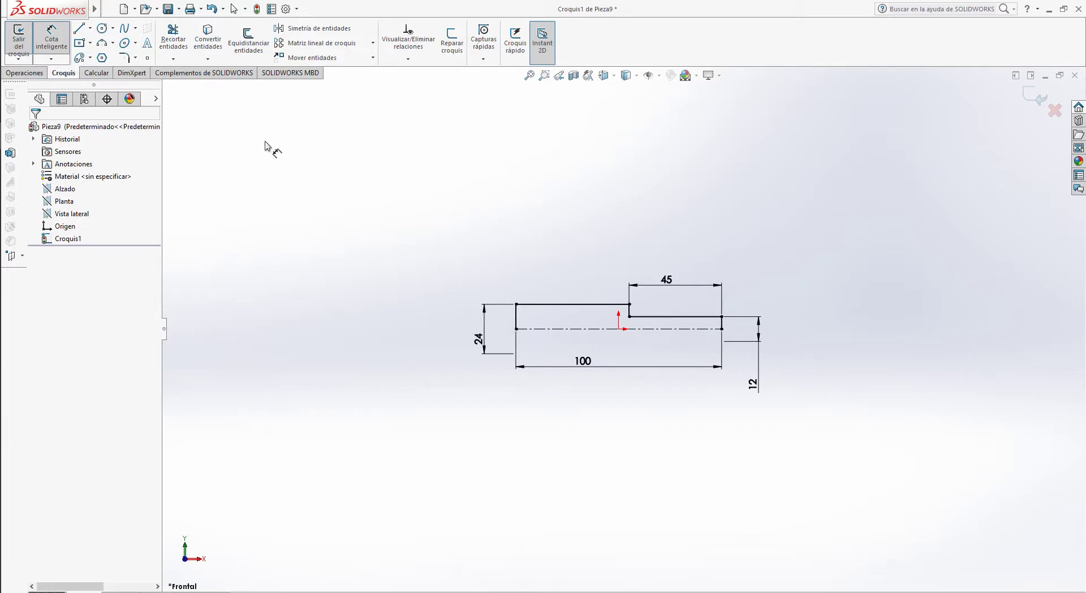
# Step: Revolve the stepped profile 360° about the construction line, letting the open sketch close automatically
pyautogui.click(35, 73)
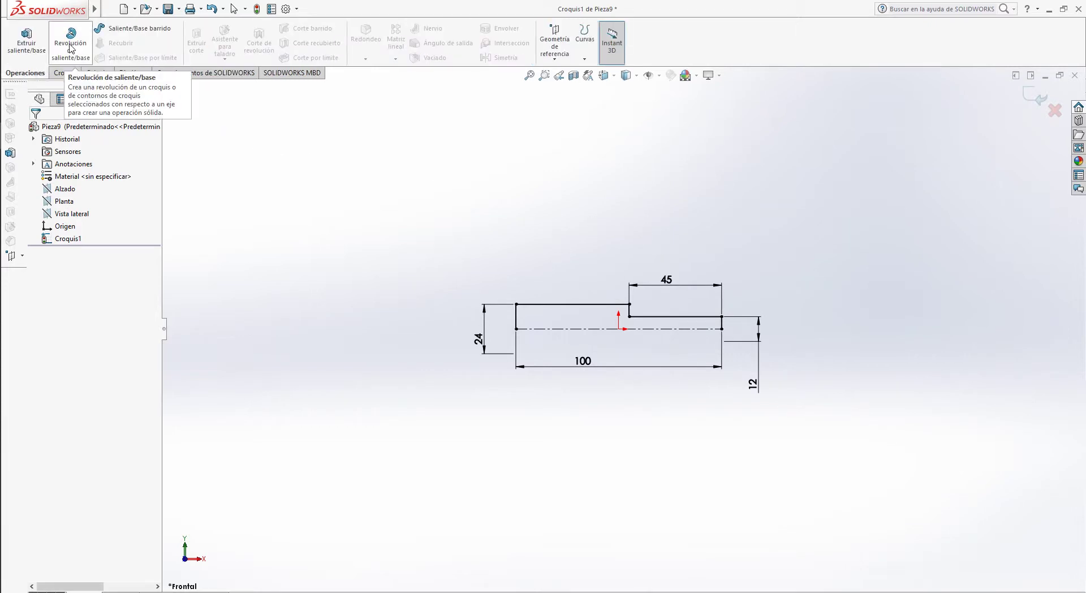
pyautogui.click(71, 52)
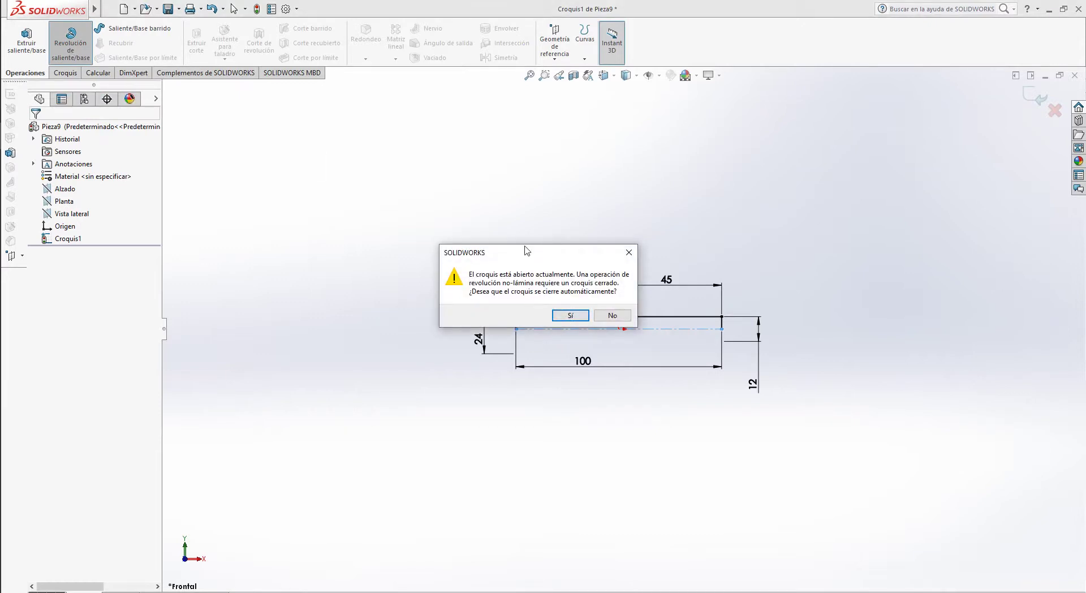
pyautogui.moveTo(528, 250); pyautogui.dragTo(539, 157)
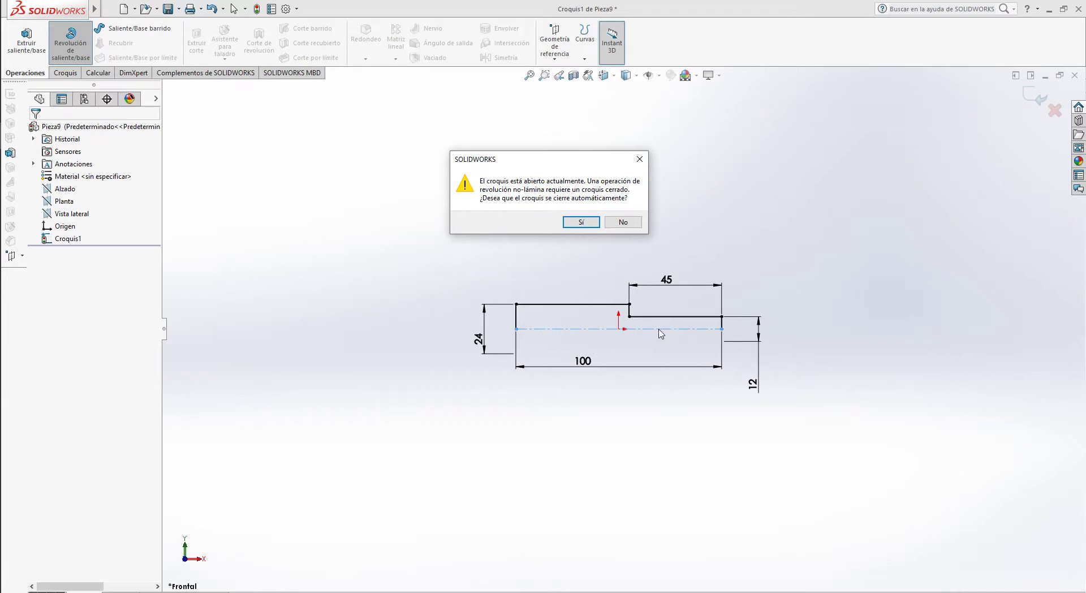
pyautogui.click(596, 226)
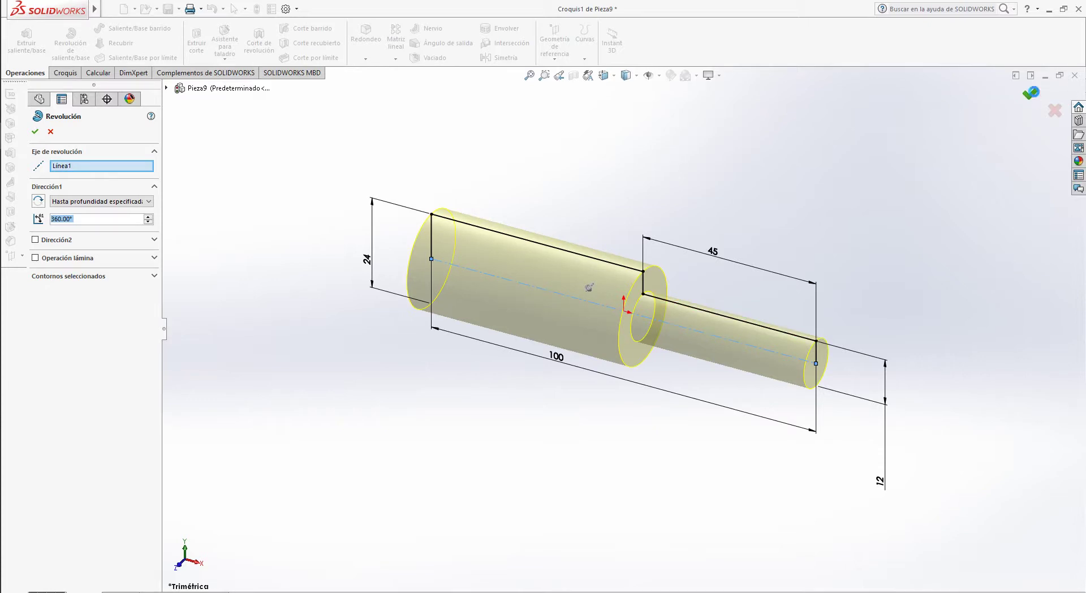
pyautogui.click(1031, 92)
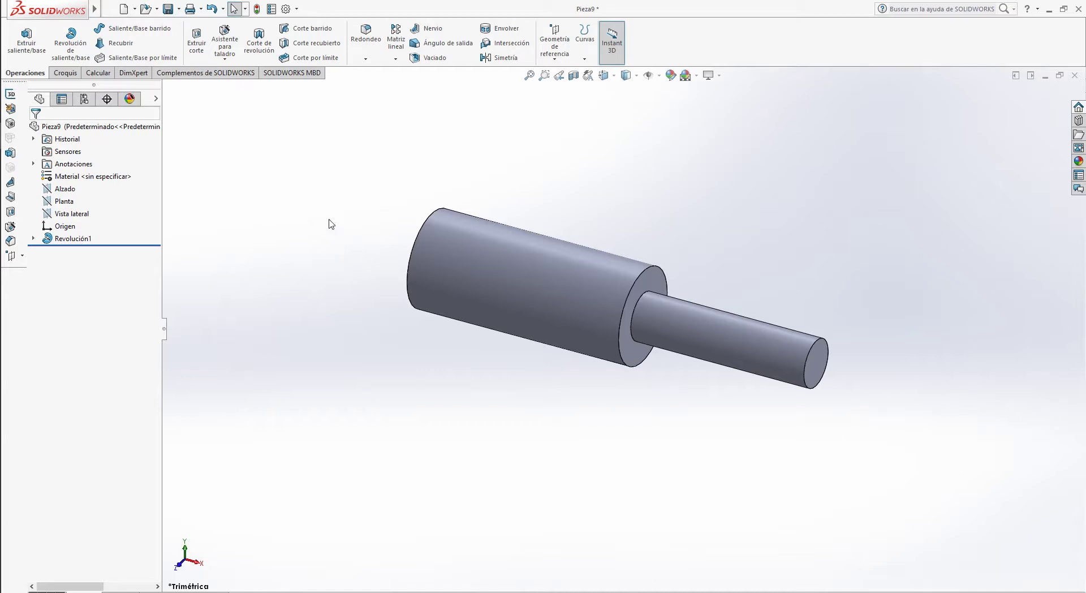
# Step: Examine the revolved shaft's faces: the large cylinder, the thin shank, the shoulder between them and the shank's end face
pyautogui.click(449, 253)
pyautogui.click(402, 360)
pyautogui.click(754, 325)
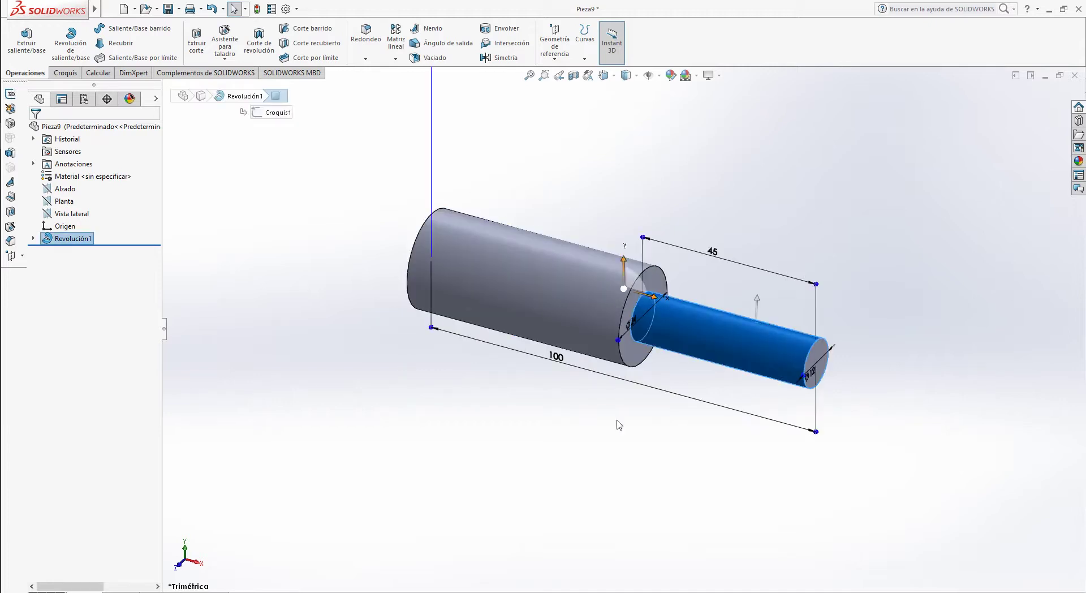
pyautogui.click(587, 436)
pyautogui.click(636, 356)
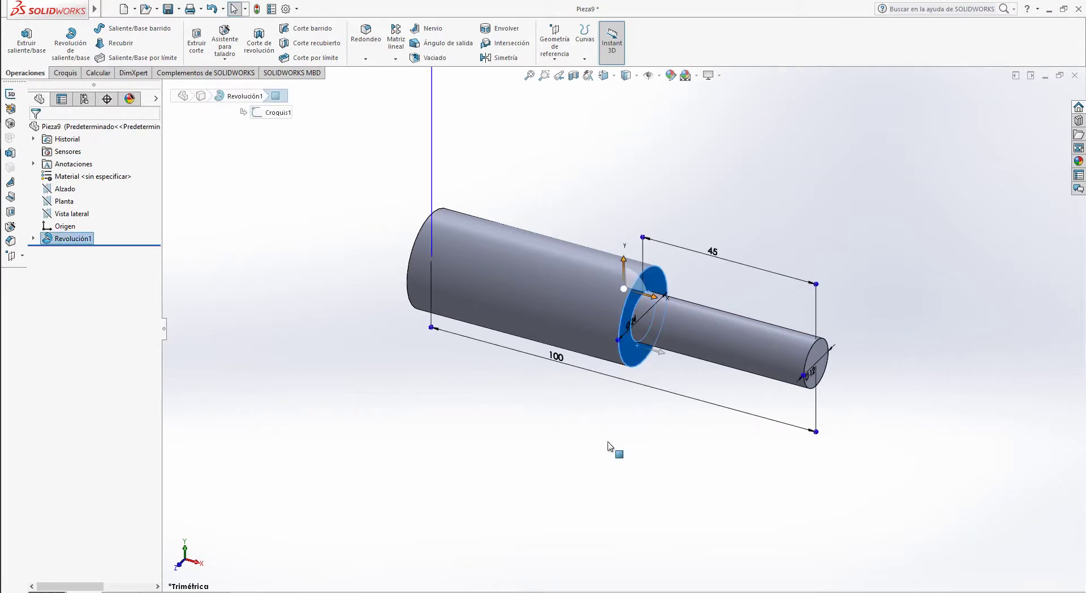
pyautogui.click(609, 447)
pyautogui.click(810, 376)
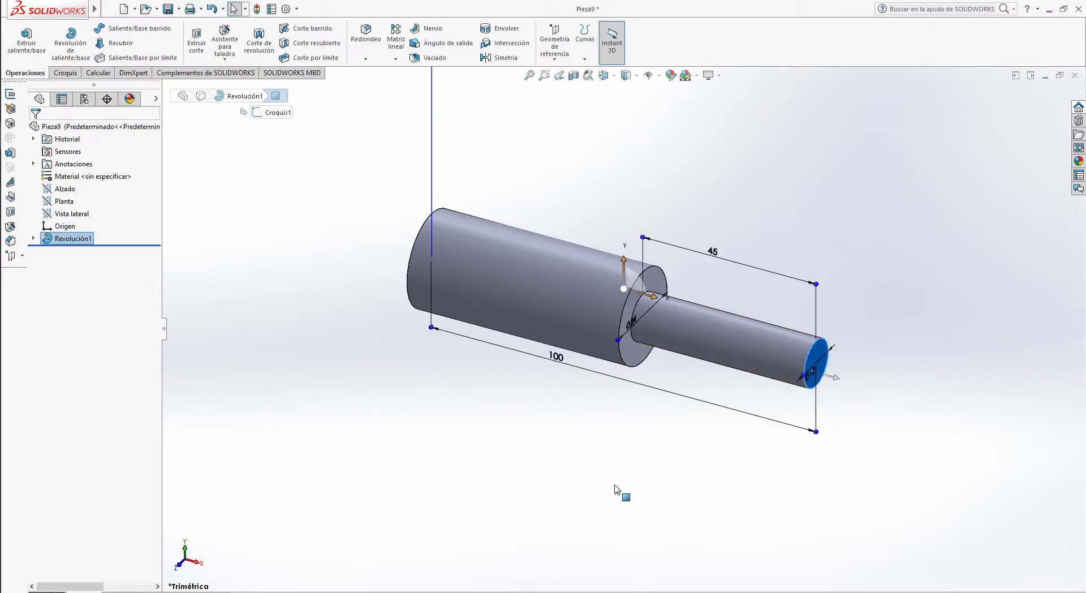
pyautogui.moveTo(570, 416); pyautogui.dragTo(546, 464, button='middle')
pyautogui.click(533, 306)
pyautogui.click(537, 428)
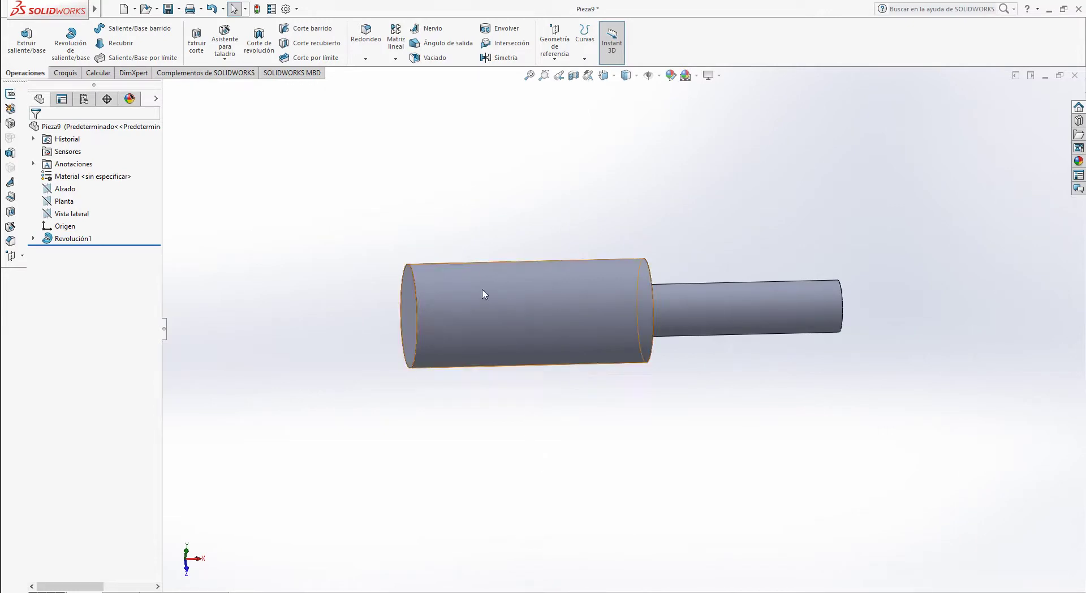
pyautogui.click(495, 300)
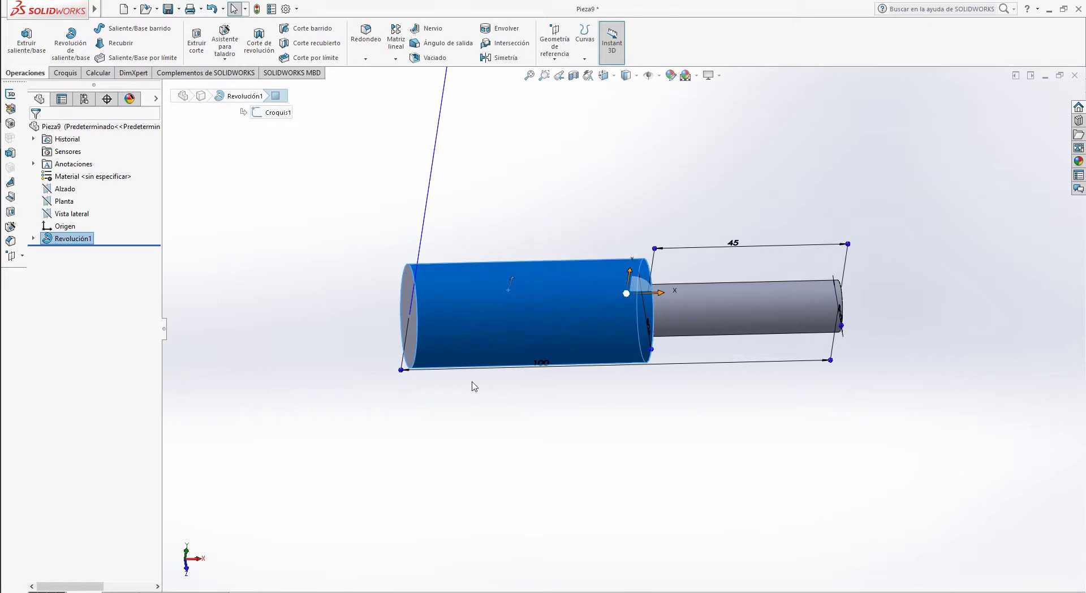
pyautogui.click(443, 425)
pyautogui.moveTo(436, 418); pyautogui.dragTo(541, 433, button='middle')
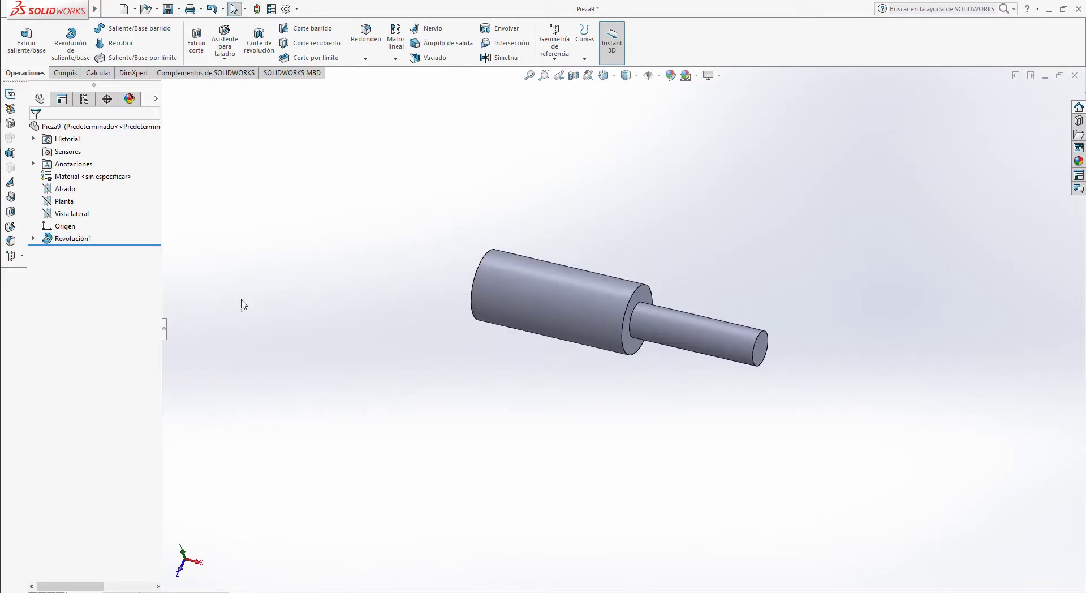
# Step: Start a new sketch on the Planta plane through the shaft
pyautogui.click(72, 191)
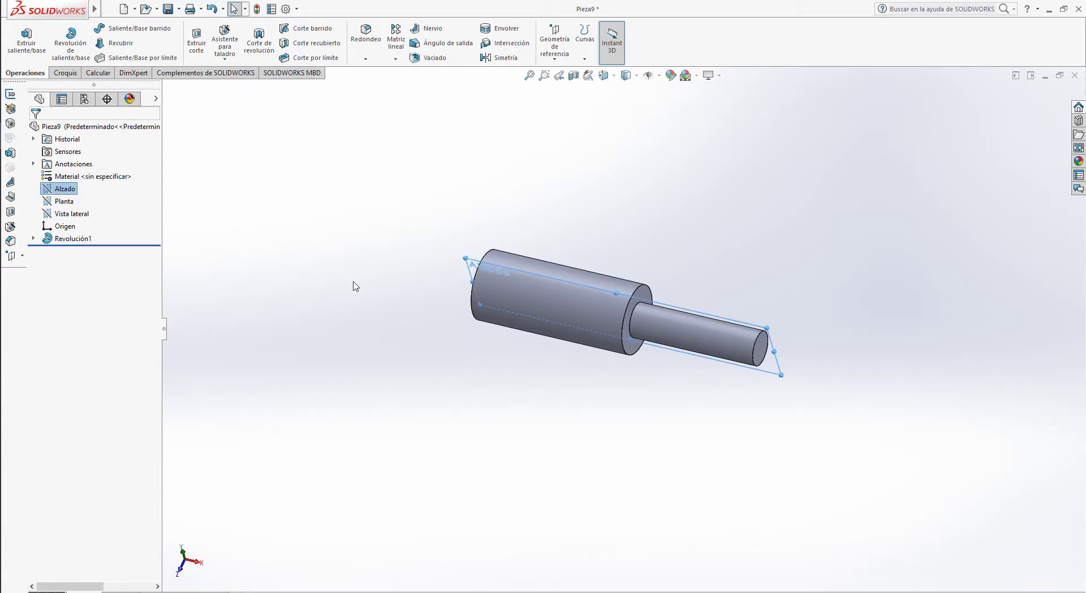
pyautogui.click(64, 201)
pyautogui.moveTo(475, 402); pyautogui.dragTo(562, 471, button='middle')
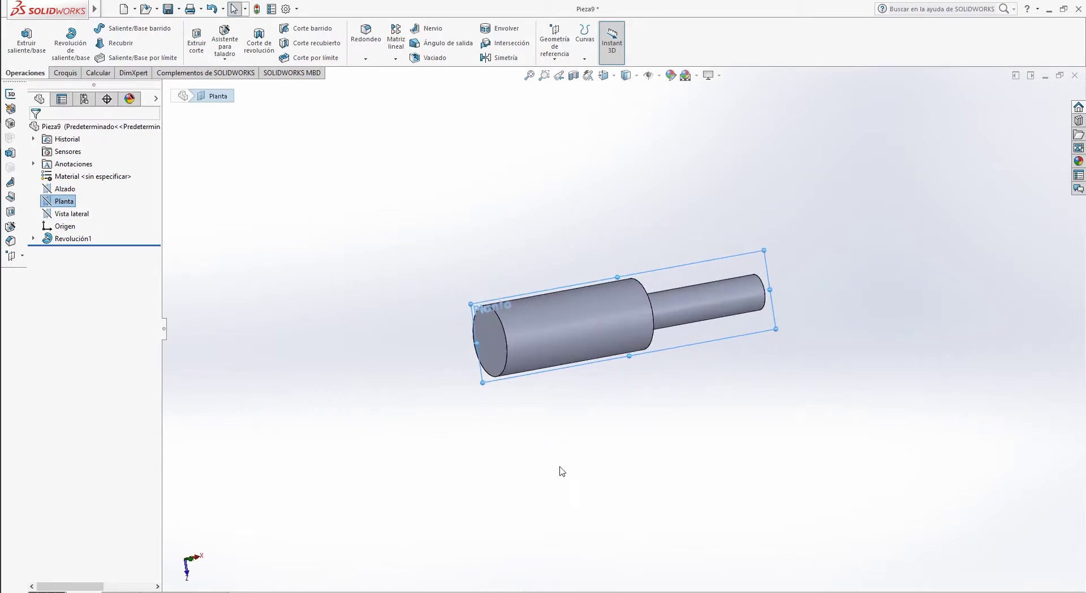
pyautogui.hotkey('ctrl', '8')
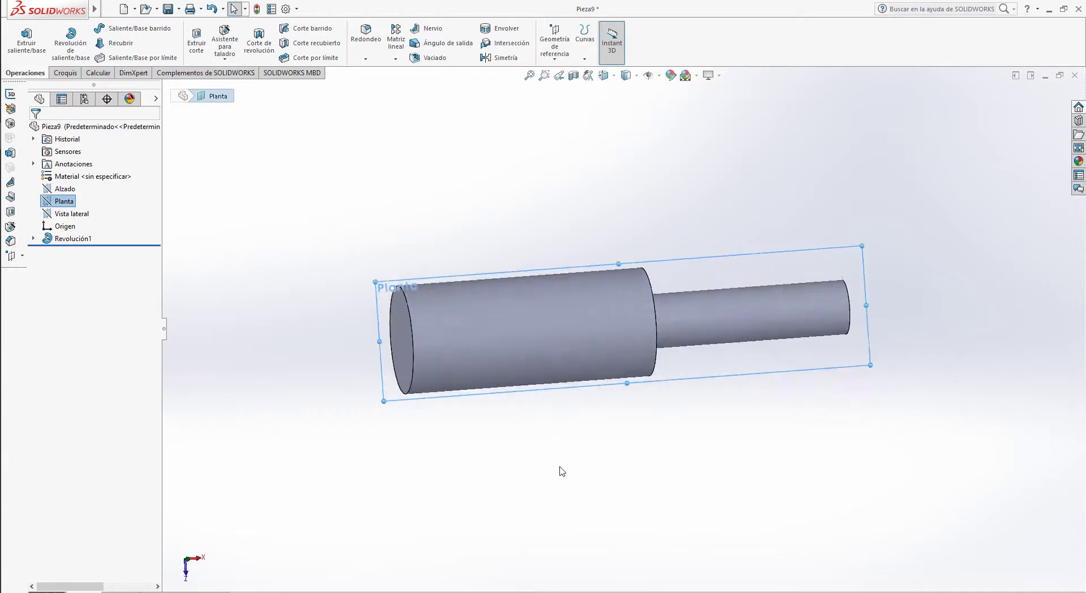
pyautogui.click(64, 72)
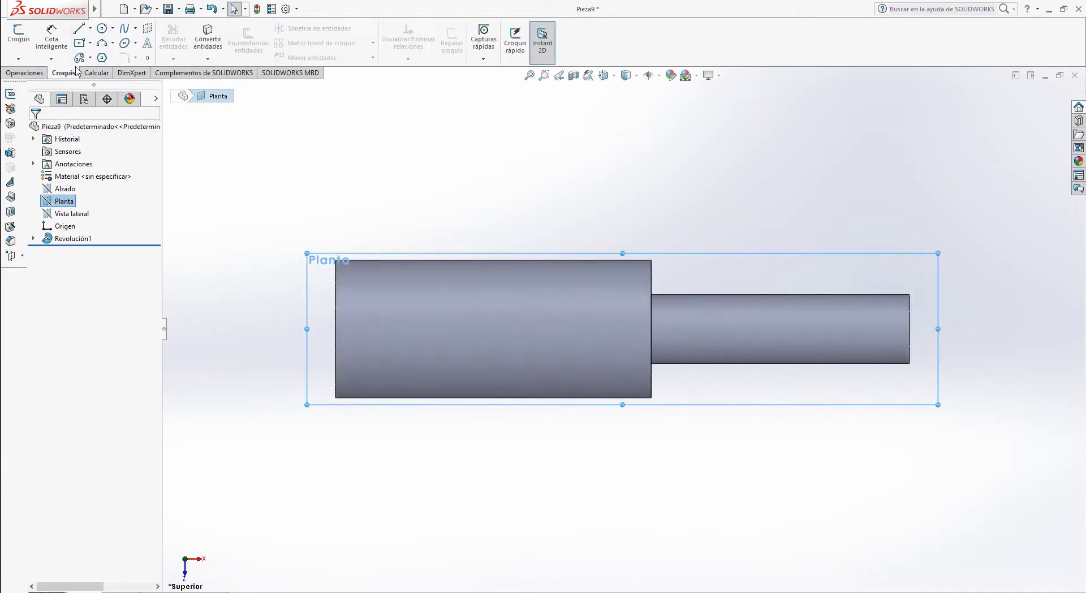
pyautogui.click(19, 35)
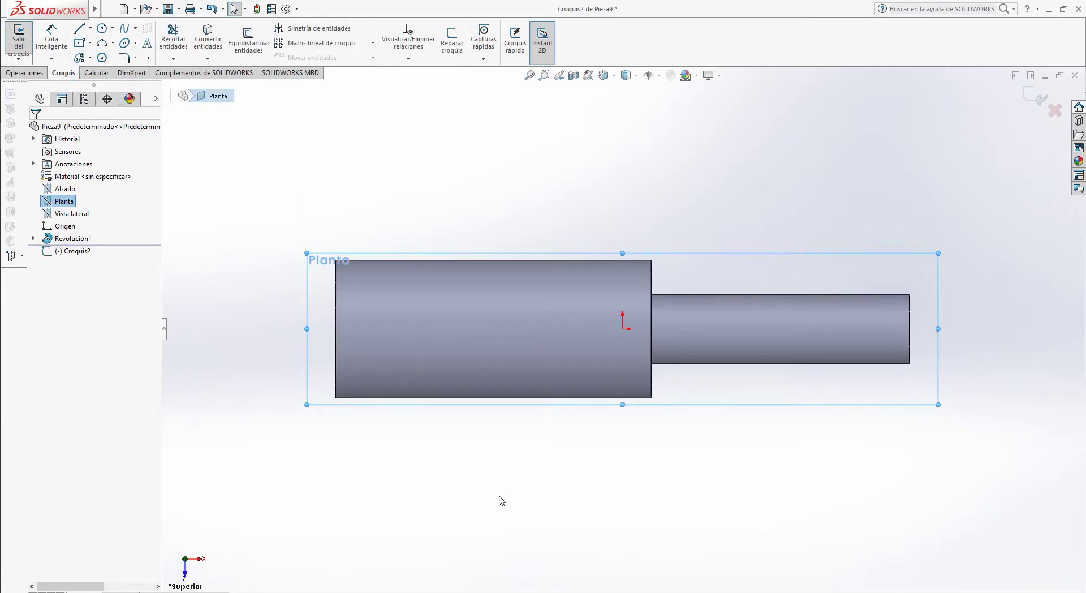
pyautogui.moveTo(492, 482)
pyautogui.mouseDown(button='middle')
pyautogui.moveTo(400, 342)
pyautogui.moveTo(355, 381)
pyautogui.moveTo(507, 399)
pyautogui.moveTo(463, 402)
pyautogui.mouseUp(button='middle')
pyautogui.hotkey('ctrl', '8')
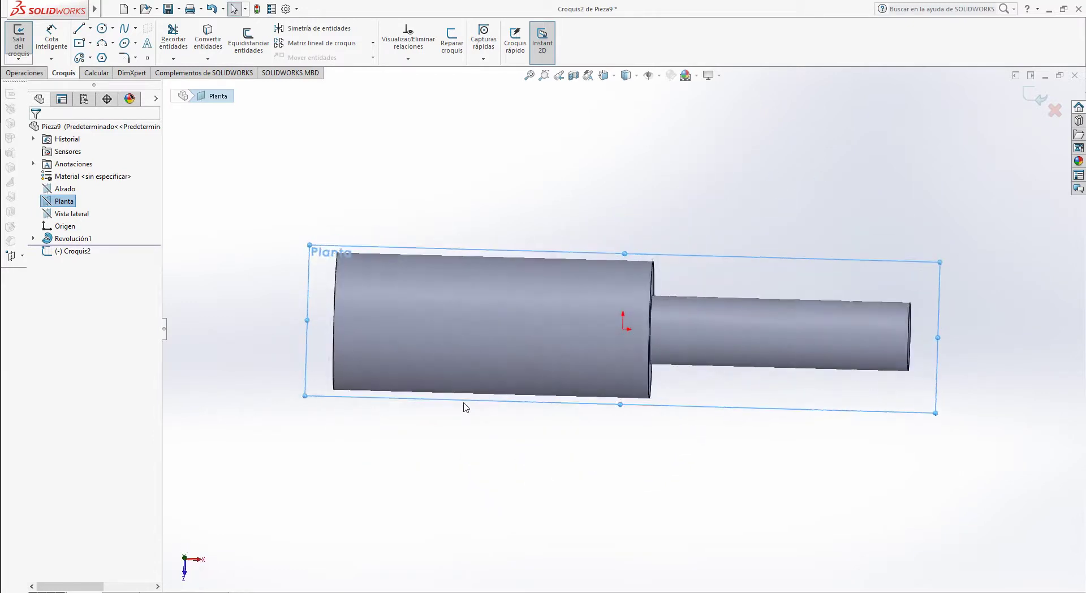
# Step: Draw a horizontal construction line along the shaft's axis, from the large cylinder's end face to the shank's end face
pyautogui.click(90, 28)
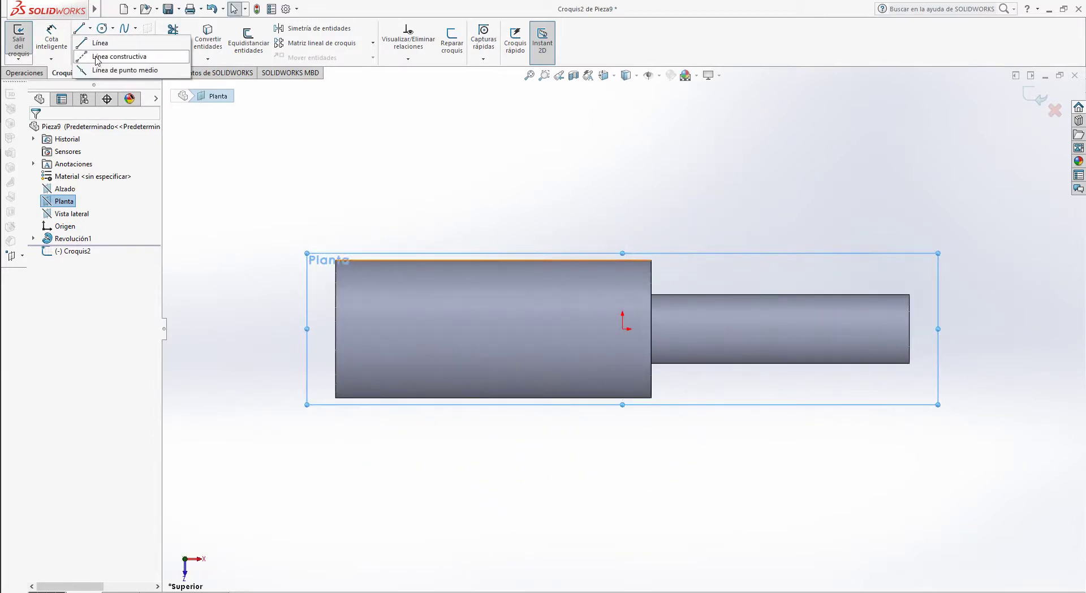
pyautogui.click(96, 58)
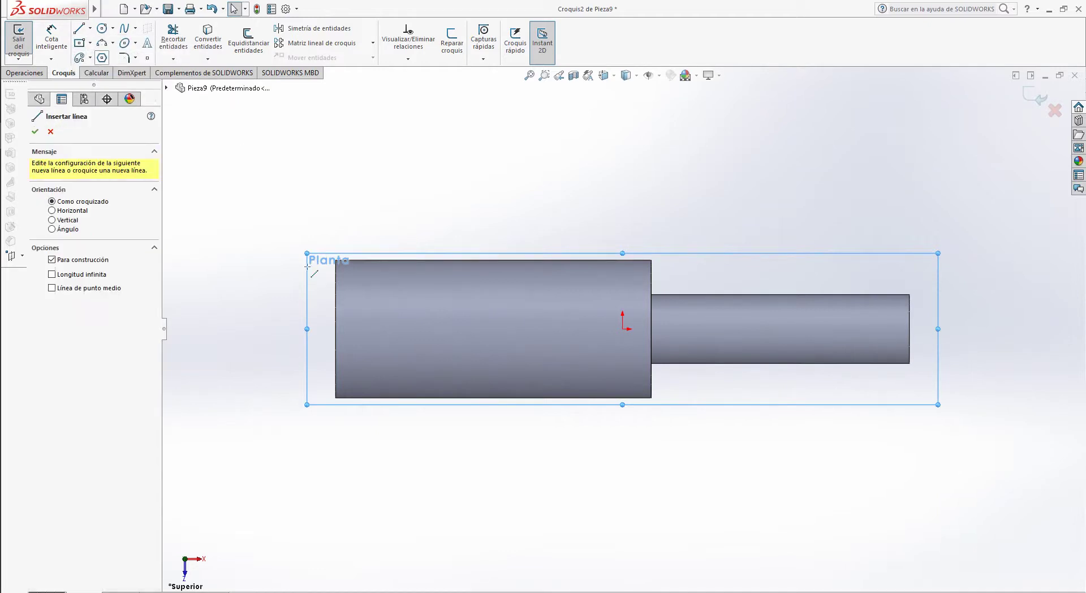
pyautogui.click(335, 329)
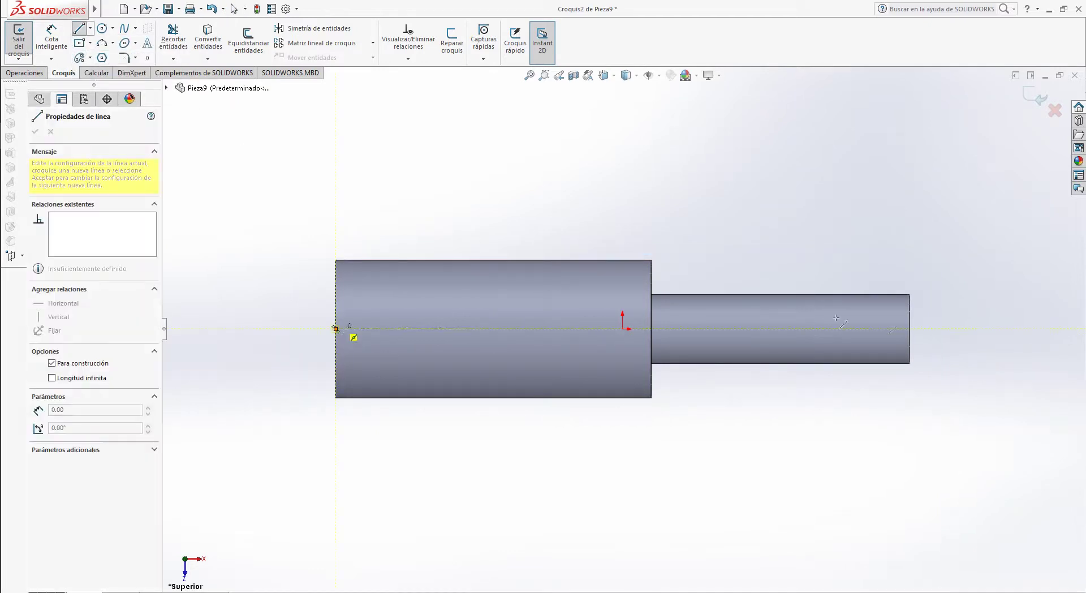
pyautogui.click(909, 328)
pyautogui.press('Escape')
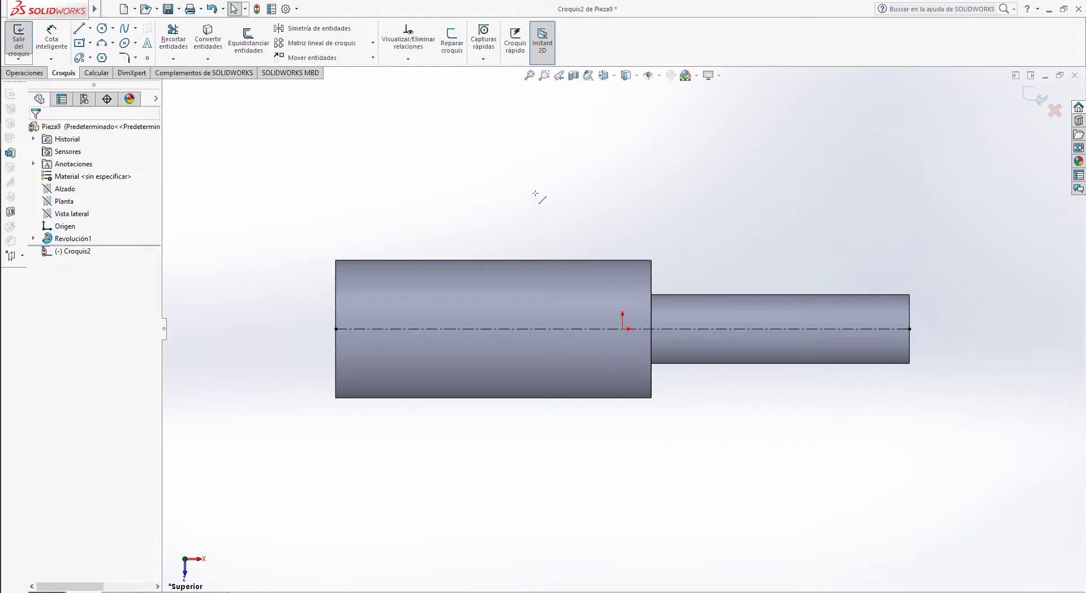
# Step: Sketch a center rectangle about 19 mm by 12 mm on the construction line, near the large cylinder's free end
pyautogui.click(82, 45)
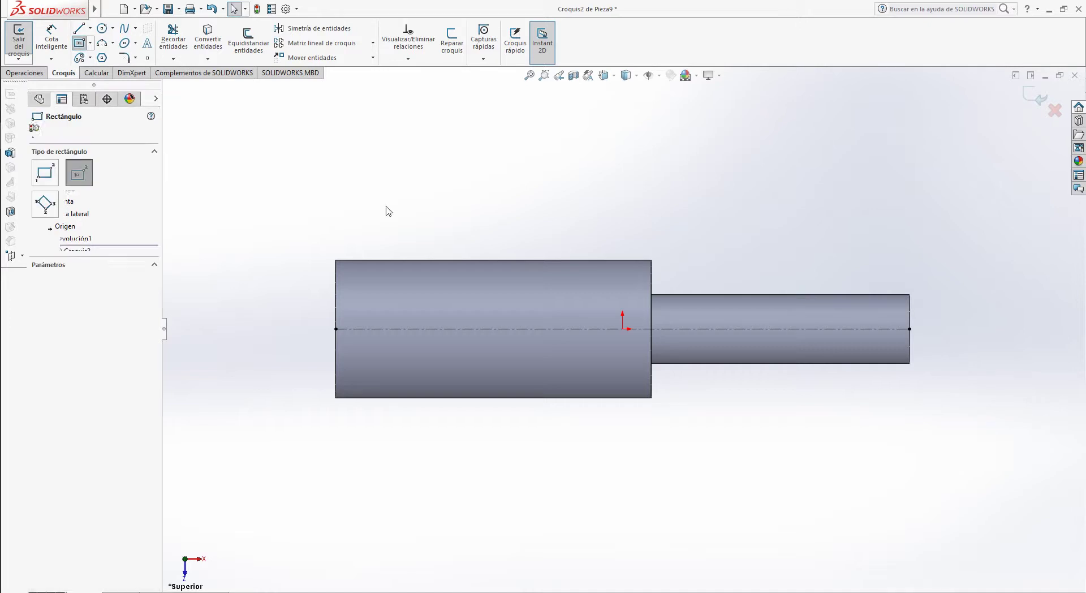
pyautogui.click(409, 328)
pyautogui.click(463, 294)
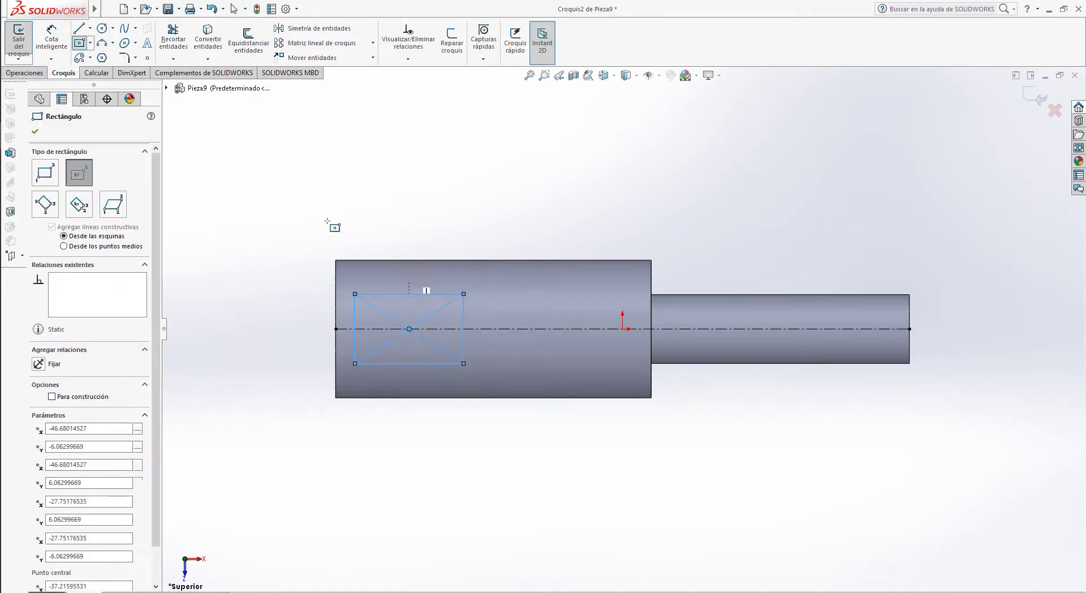
# Step: Sketch a circle of about 3.9 mm radius centered on the construction line, between the rectangle and the shoulder
pyautogui.click(102, 28)
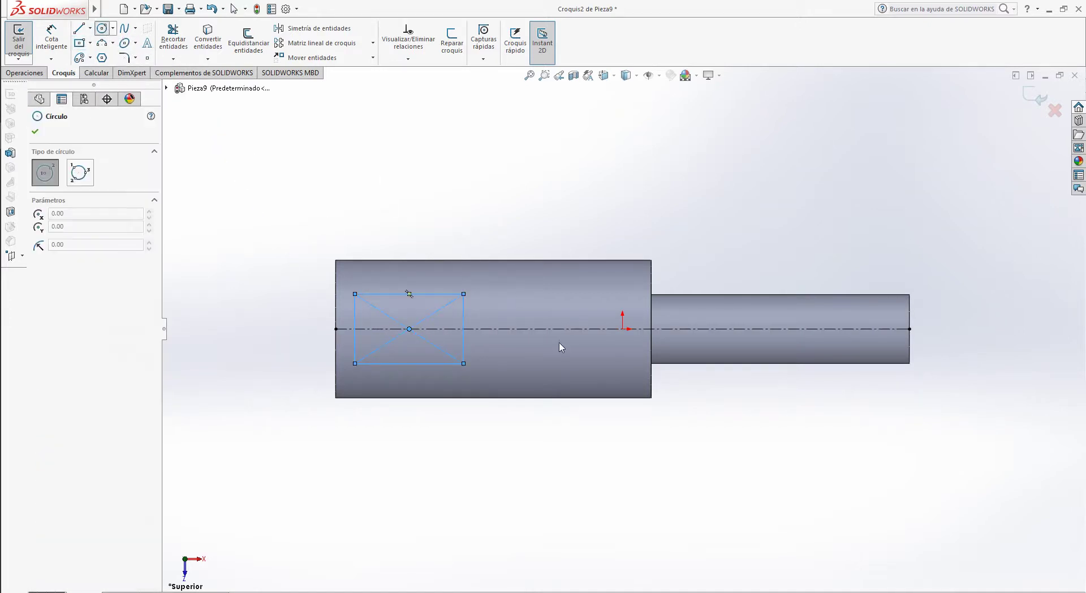
pyautogui.click(566, 329)
pyautogui.click(588, 328)
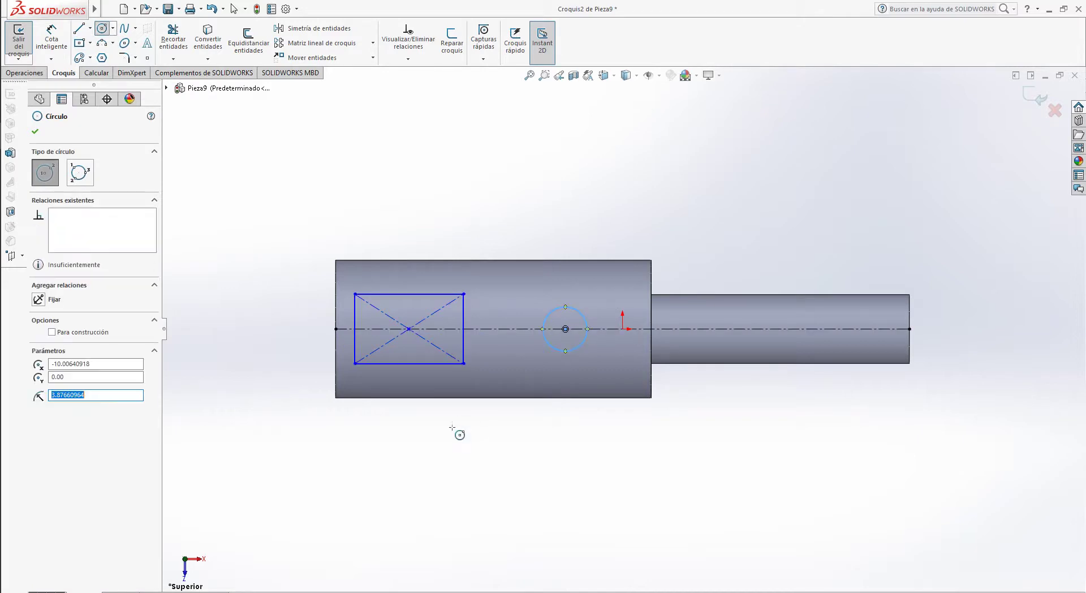
pyautogui.press('Escape')
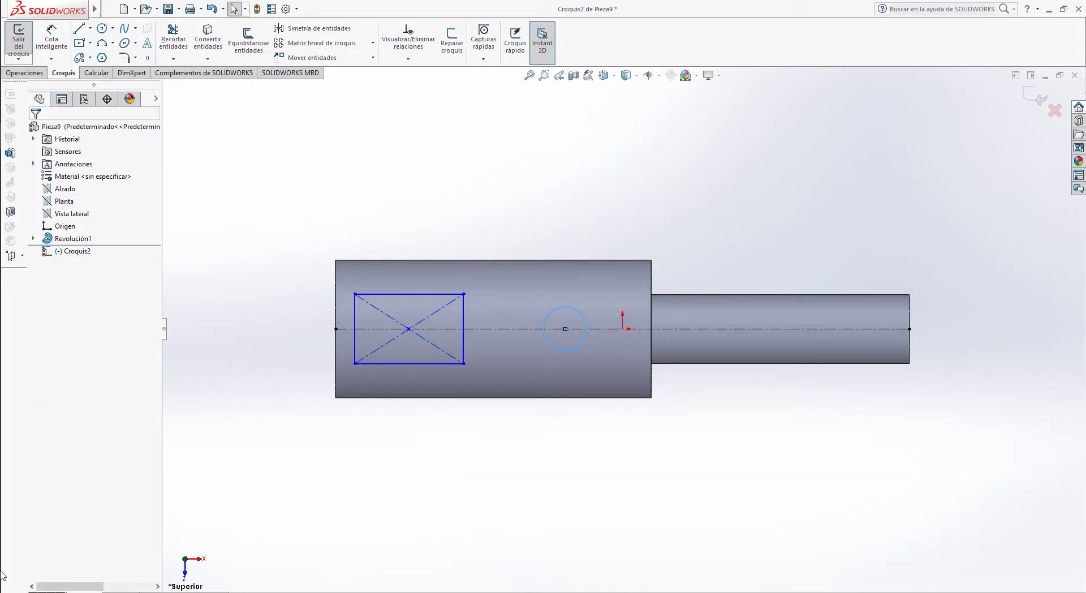
# Step: Check part 3 in the PDF drawing and, back in SOLIDWORKS, dimension the rectangle 20 mm long and 12 mm high
pyautogui.click(23, 196)
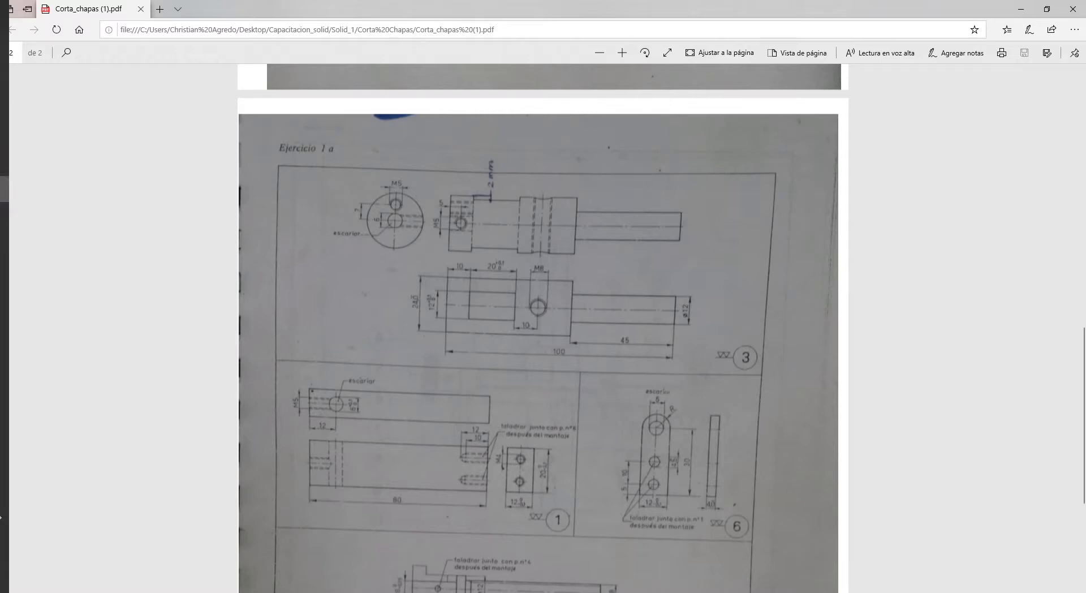
pyautogui.click(23, 135)
pyautogui.click(101, 29)
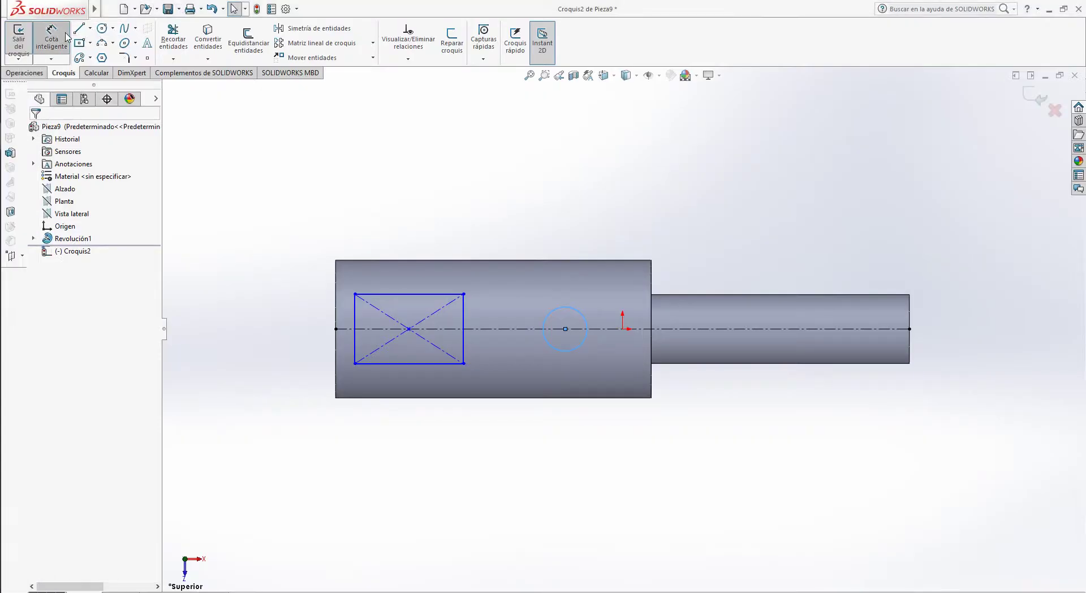
pyautogui.click(409, 329)
pyautogui.press('Escape')
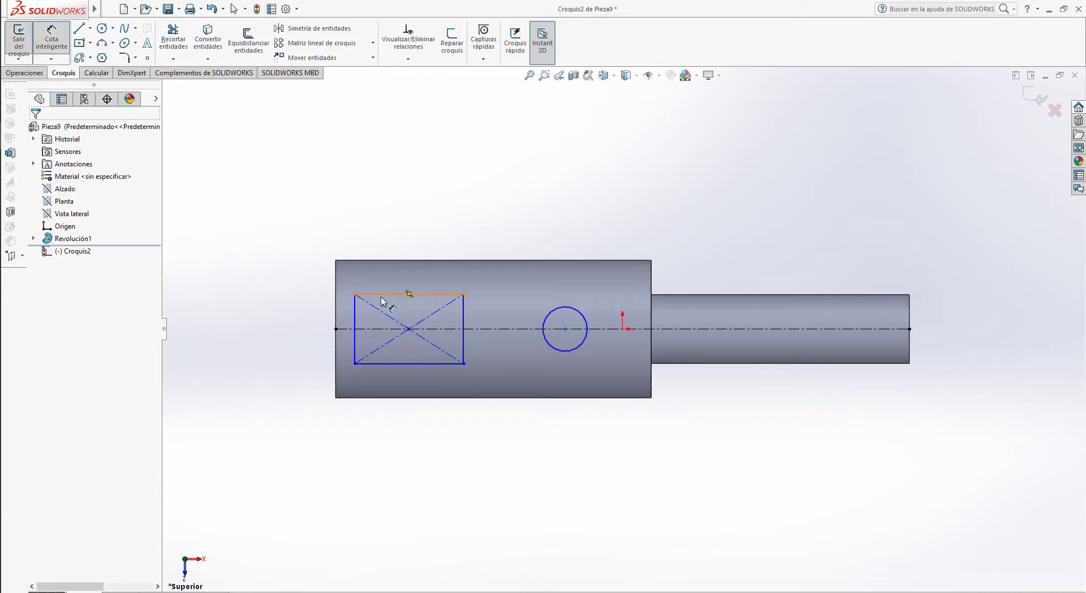
pyautogui.click(399, 294)
pyautogui.click(386, 283)
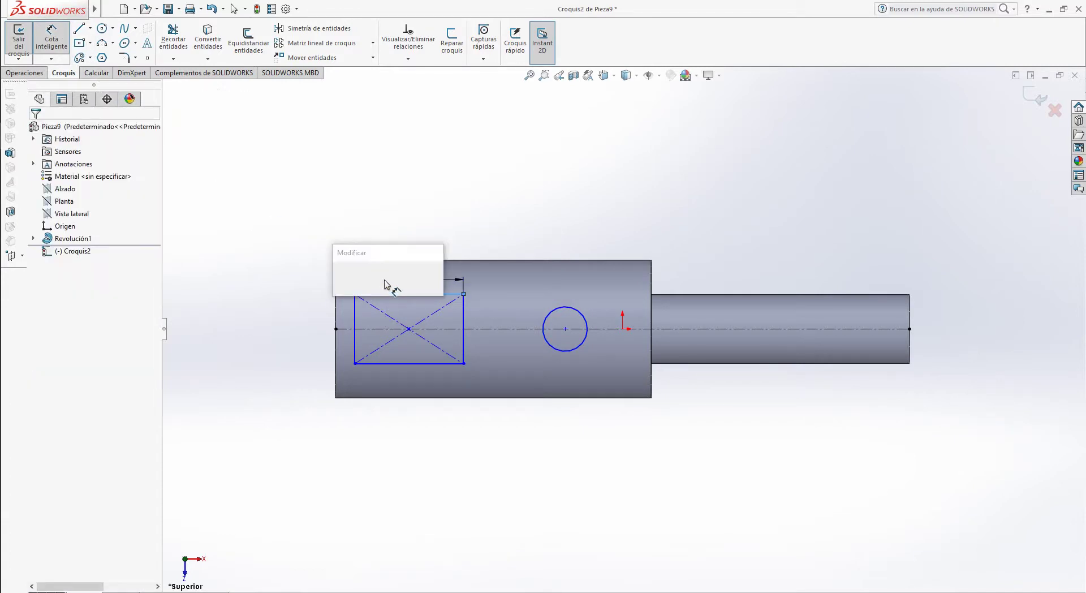
pyautogui.write('20')
pyautogui.press('Return')
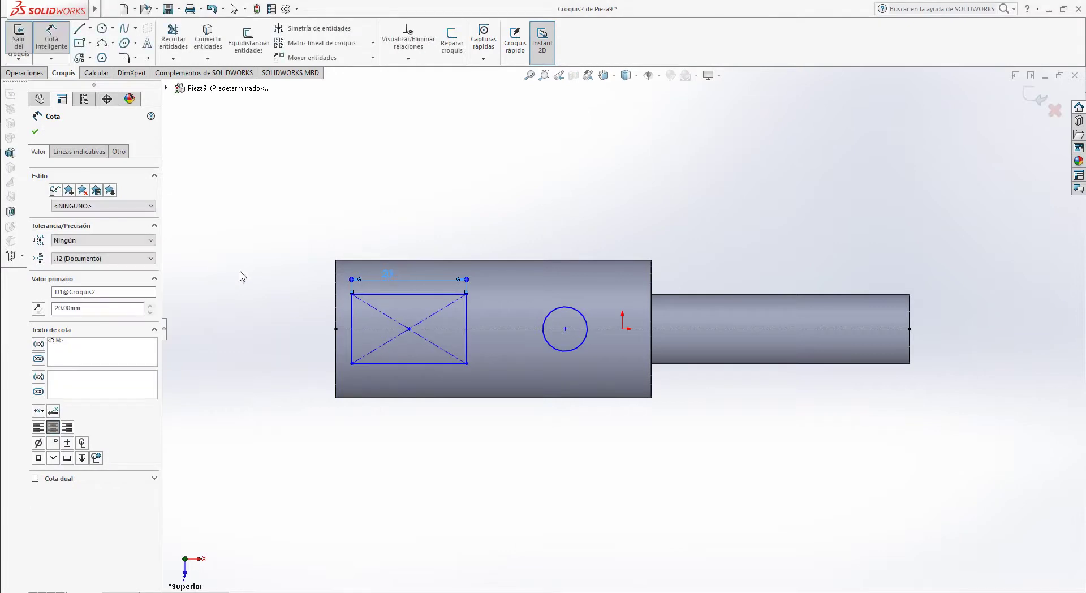
pyautogui.click(352, 321)
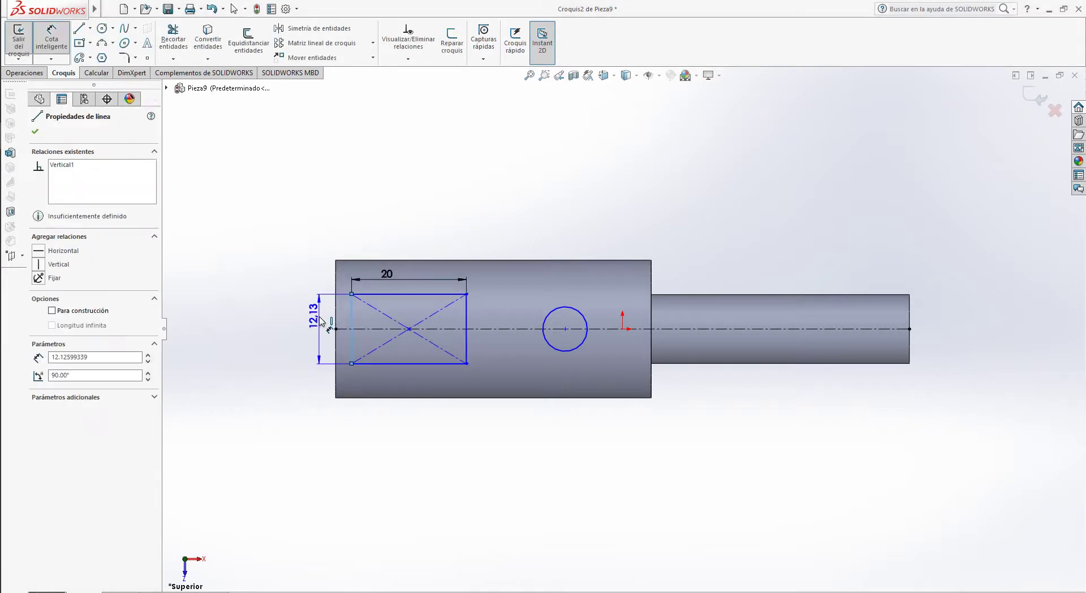
pyautogui.click(321, 320)
pyautogui.press('Return')
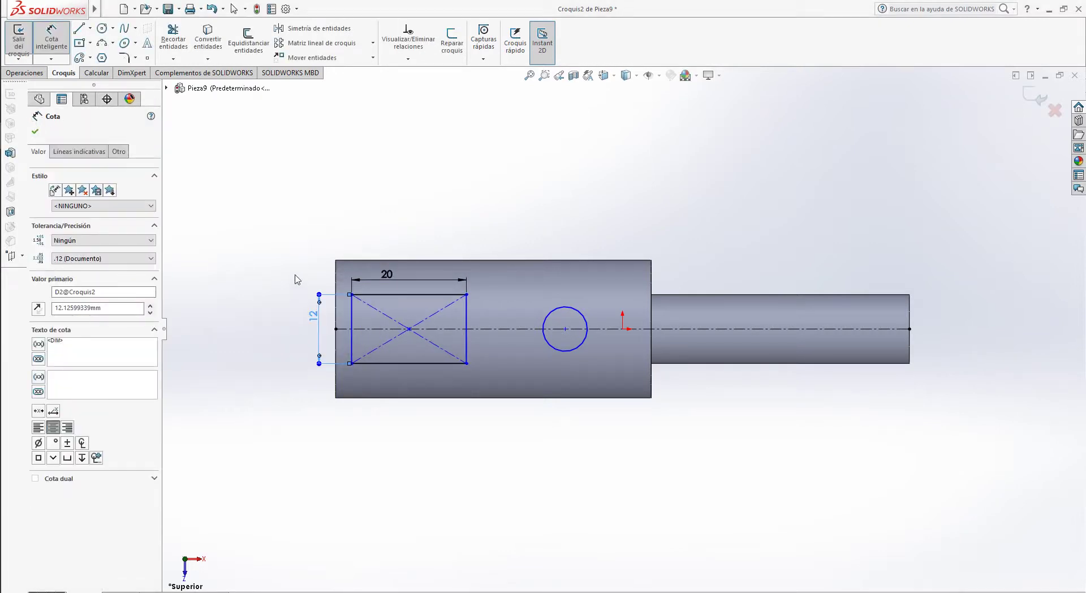
# Step: Dimension the distance from the large cylinder's end face to the rectangle's nearest edge to 10 mm
pyautogui.click(349, 319)
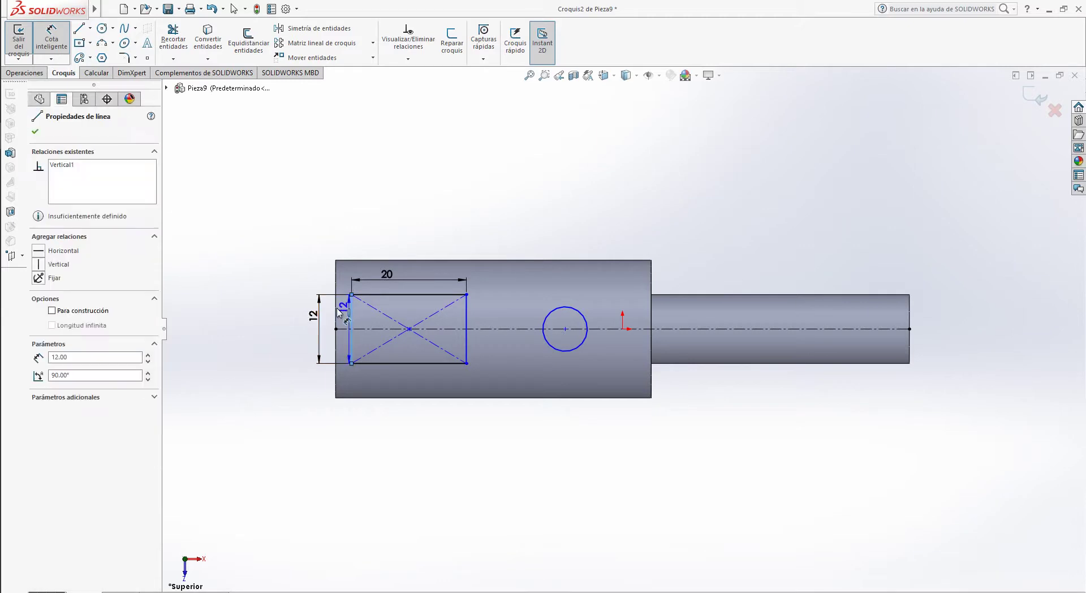
pyautogui.click(336, 315)
pyautogui.click(337, 248)
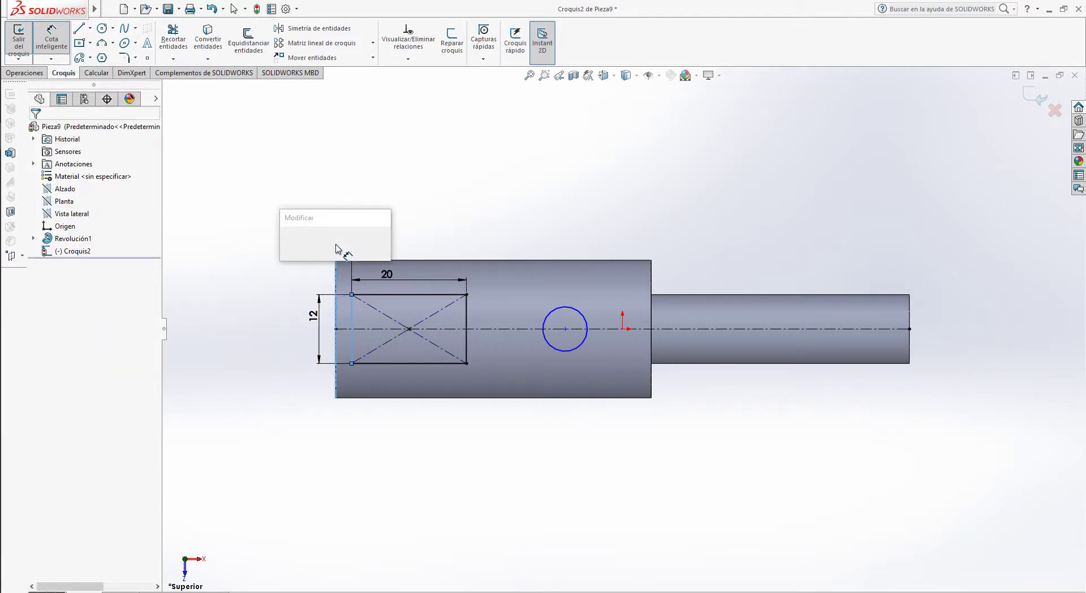
pyautogui.write('10')
pyautogui.press('Return')
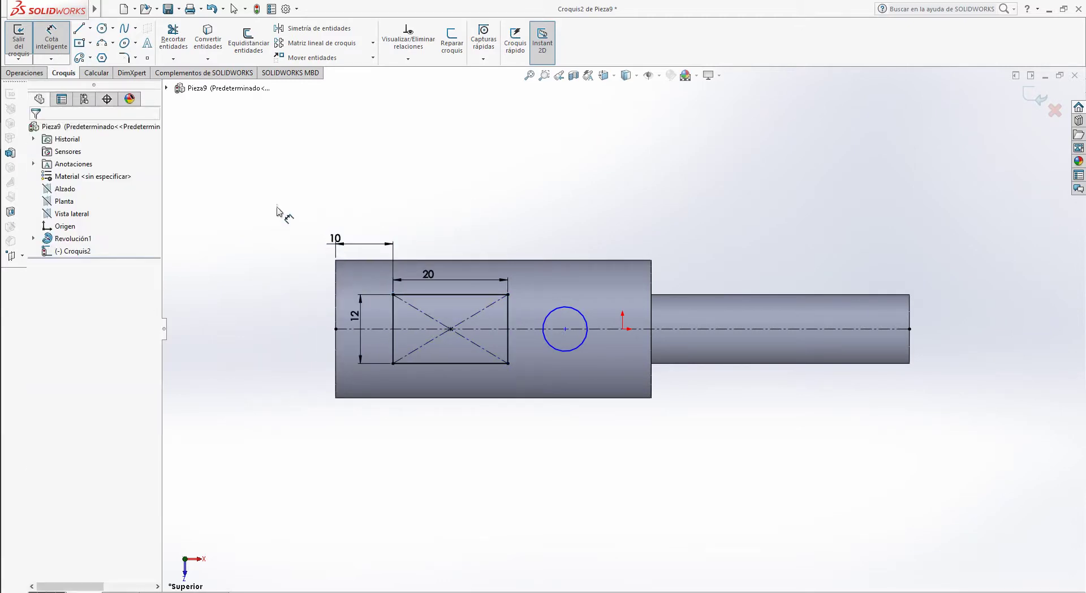
# Step: Check the hole in the PDF drawing and, back in SOLIDWORKS, dimension the circle's diameter to 8 mm
pyautogui.click(22, 188)
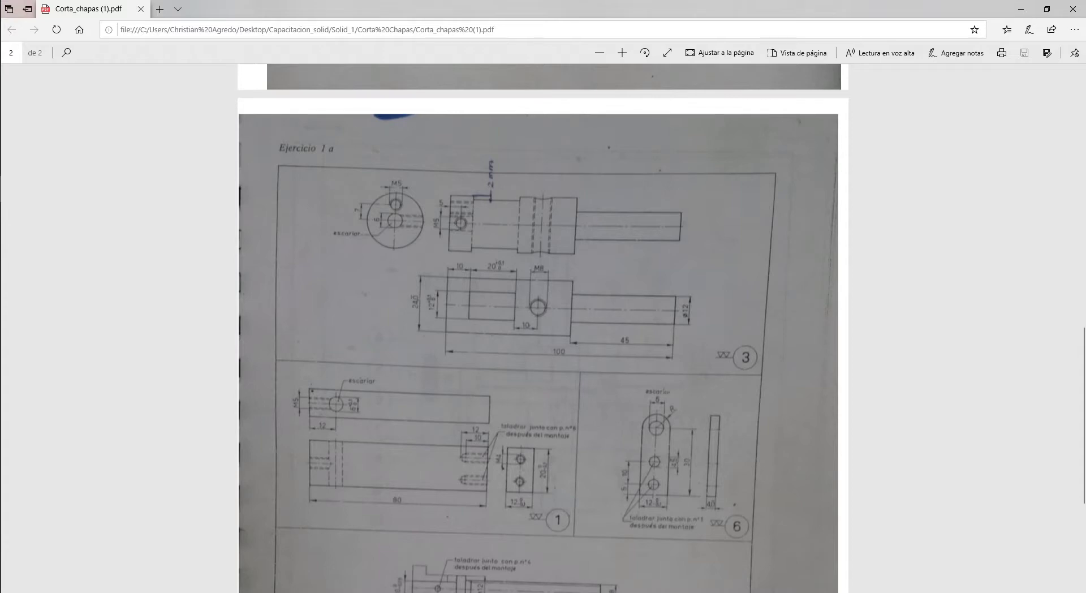
pyautogui.click(19, 190)
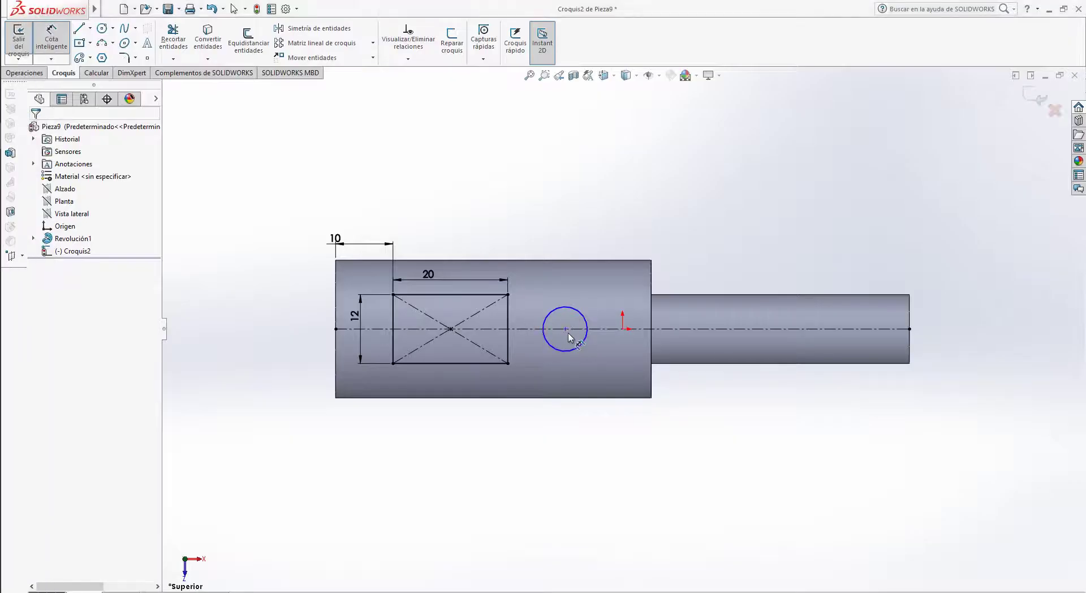
pyautogui.click(582, 316)
pyautogui.click(619, 243)
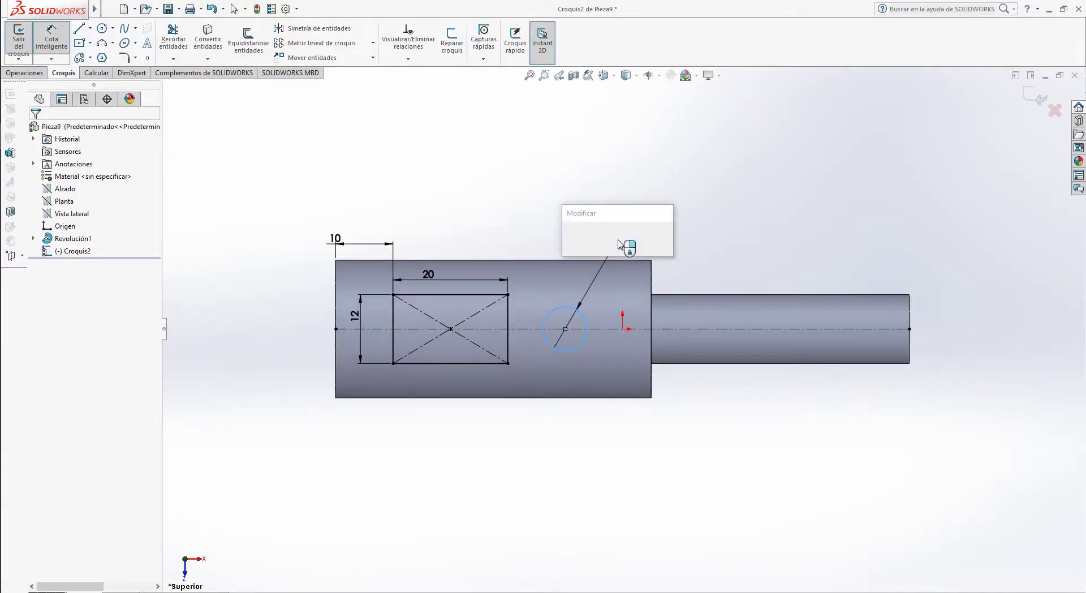
pyautogui.press('Return')
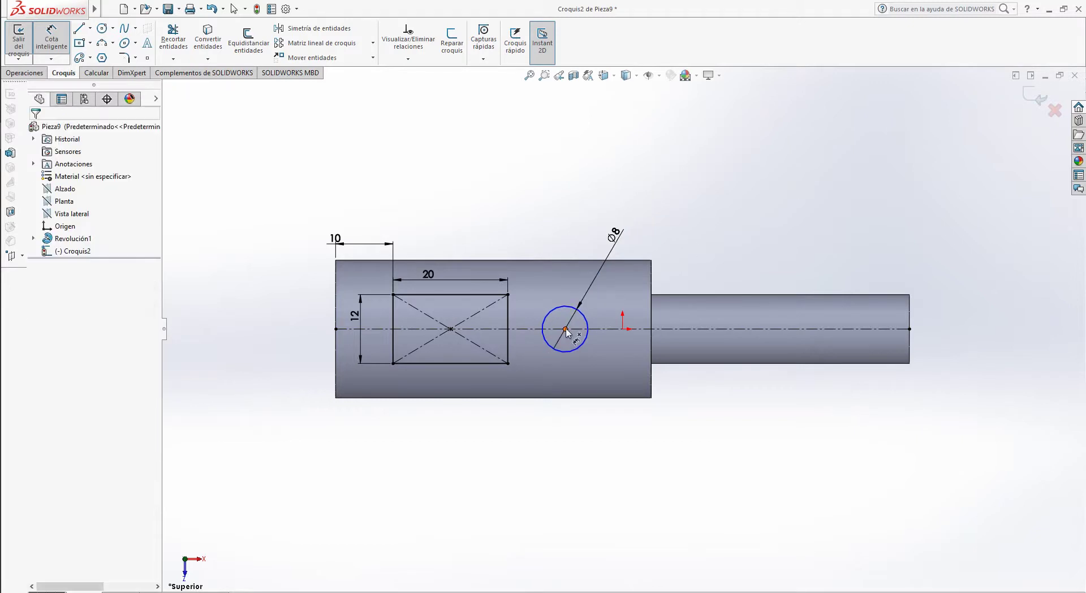
# Step: Dimension the distance between the circle's center and the rectangle's nearest vertical edge to 10 mm
pyautogui.click(566, 328)
pyautogui.click(508, 334)
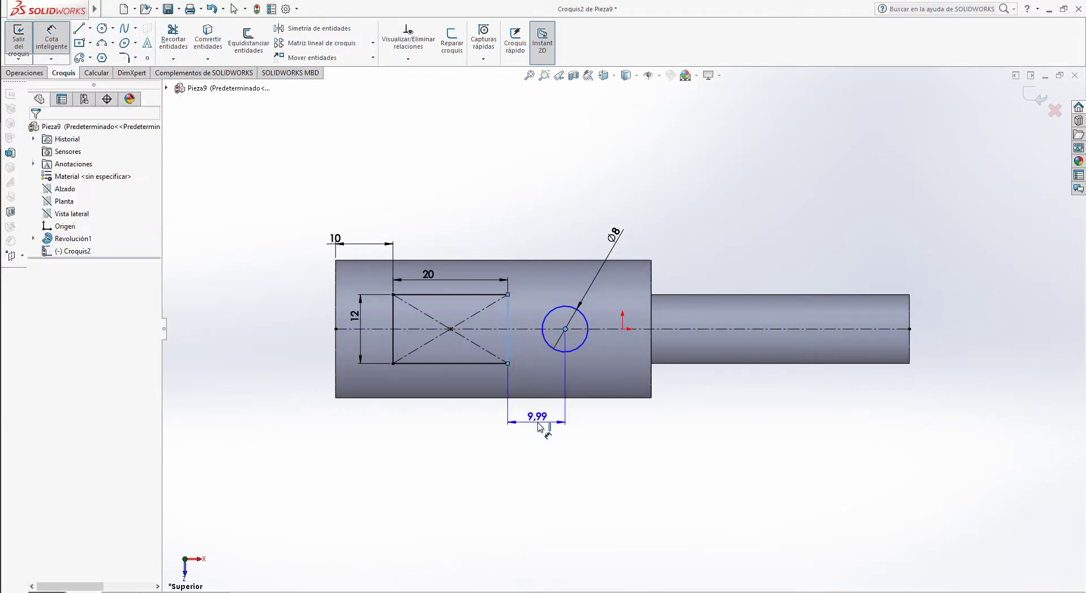
pyautogui.click(540, 427)
pyautogui.write('10')
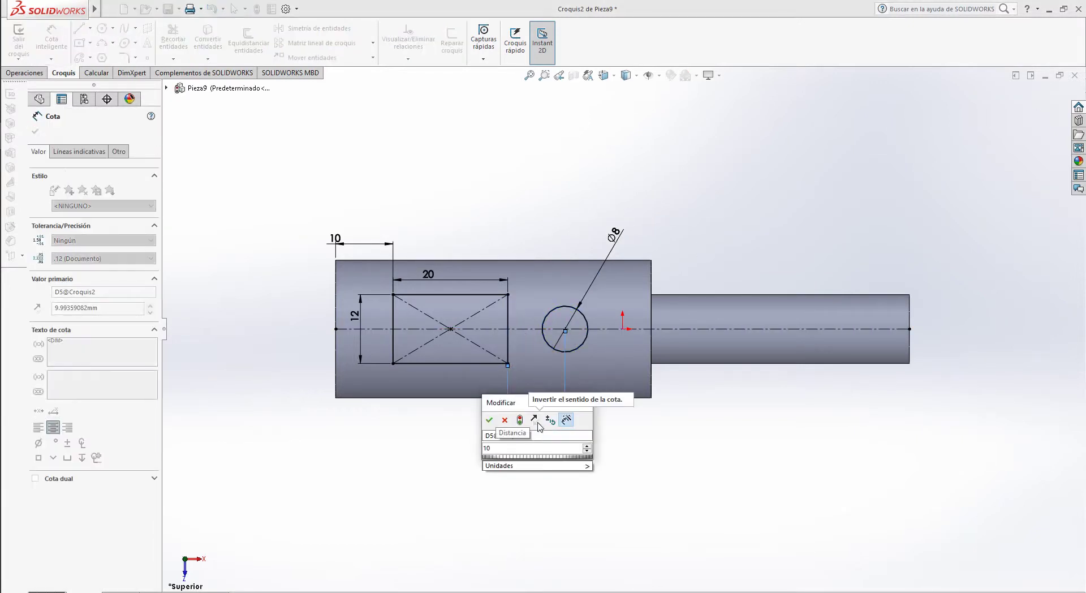
pyautogui.press('Return')
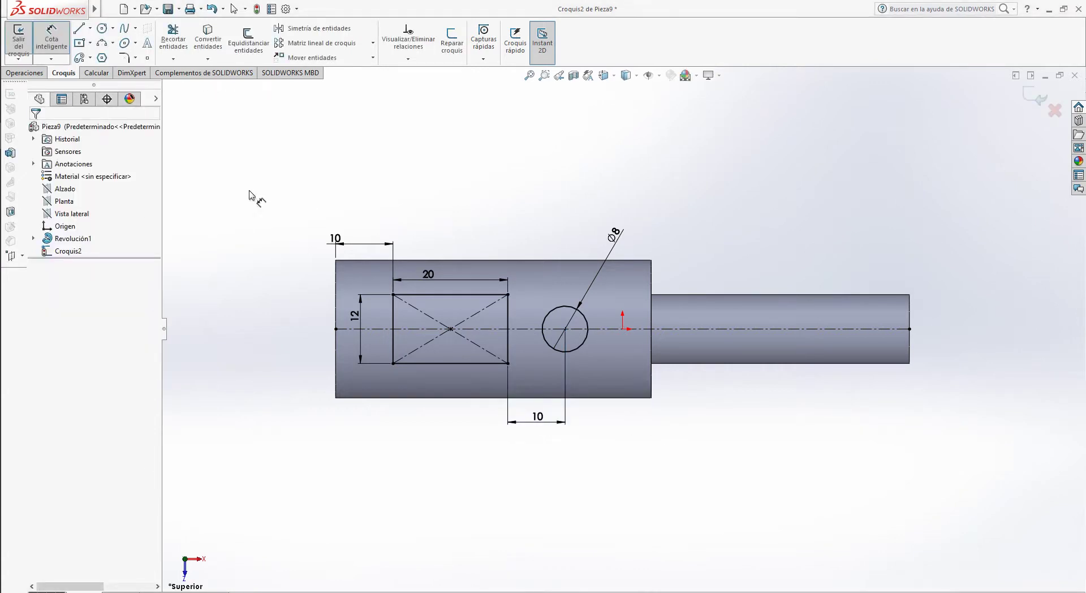
# Step: Cut the rectangle and circle through the large cylinder with a mid-plane extruded cut 50 mm deep
pyautogui.click(34, 76)
pyautogui.click(196, 39)
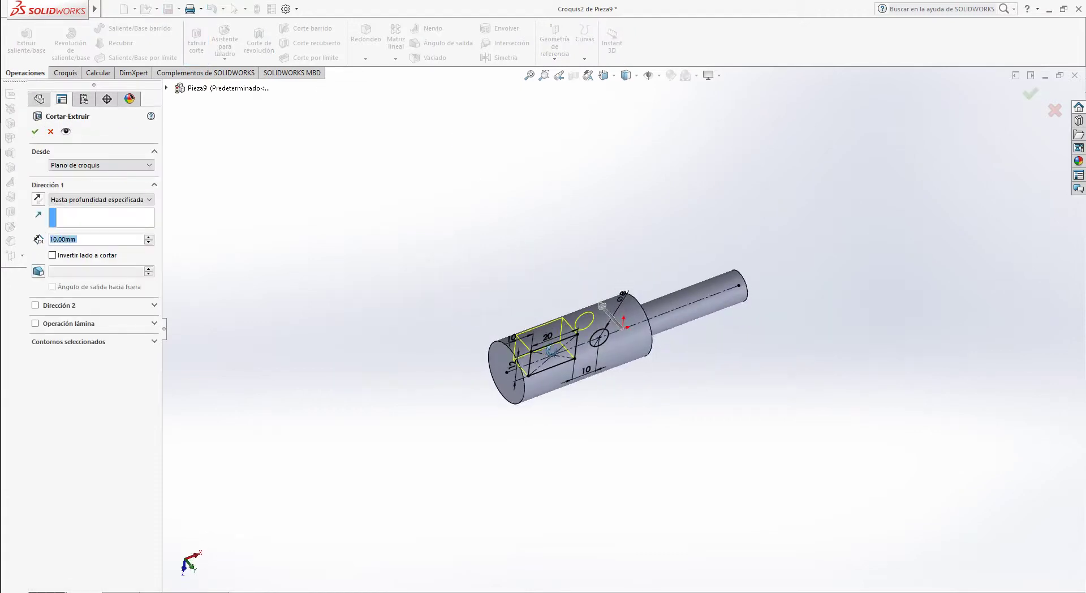
pyautogui.click(107, 200)
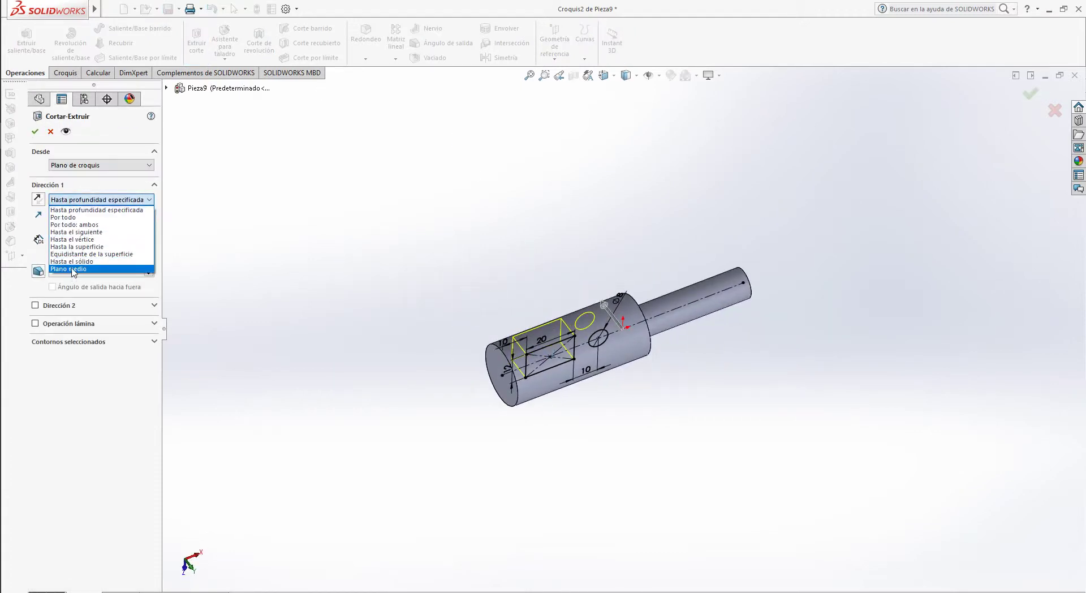
pyautogui.click(72, 269)
pyautogui.click(102, 198)
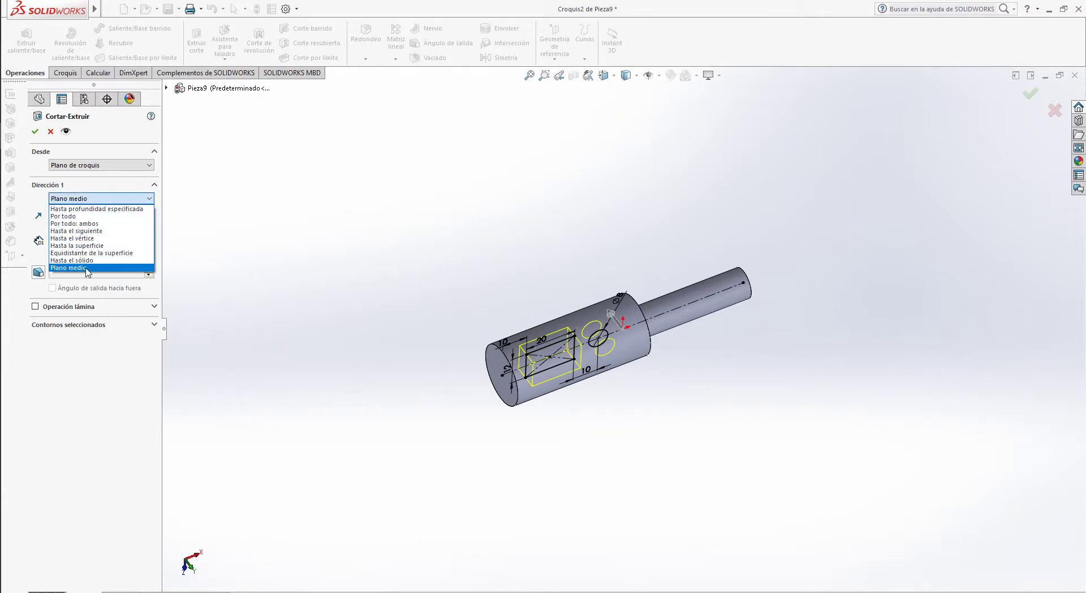
pyautogui.click(99, 210)
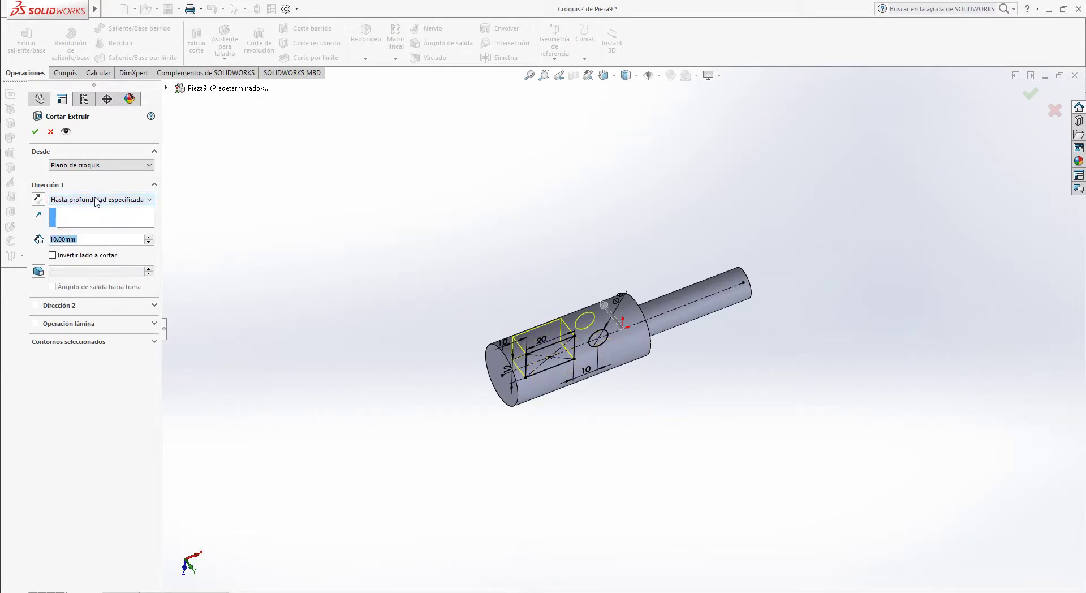
pyautogui.click(148, 237)
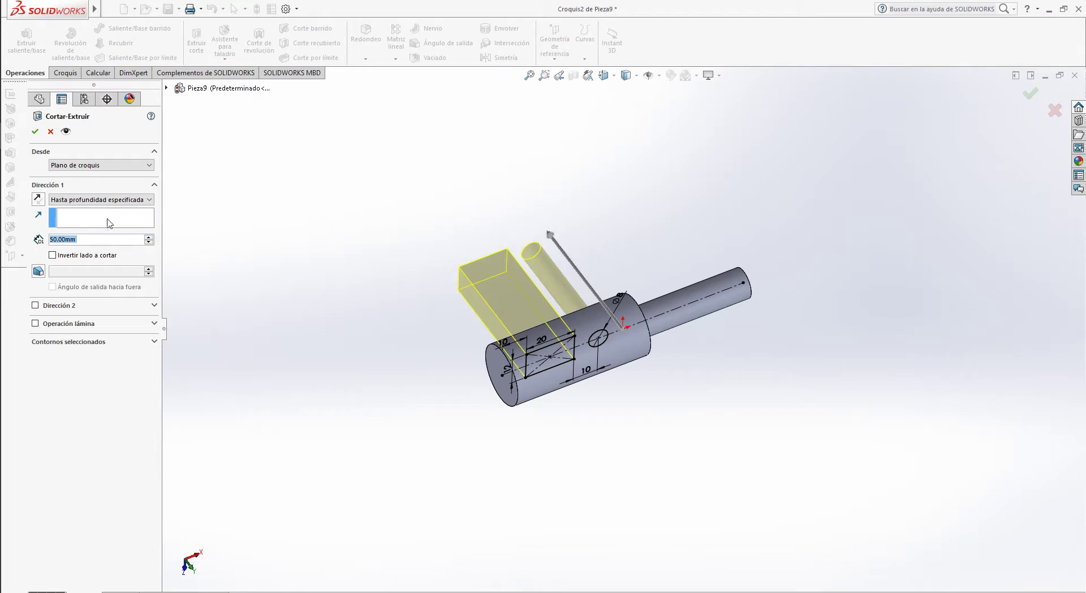
pyautogui.click(108, 199)
pyautogui.click(84, 269)
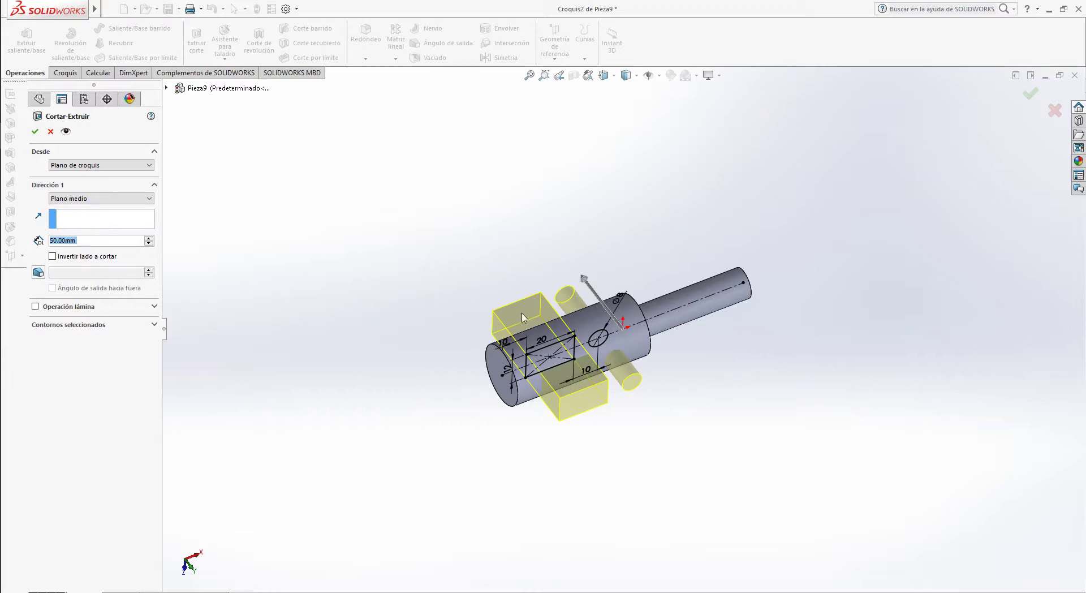
pyautogui.scroll(-3, 589, 415)
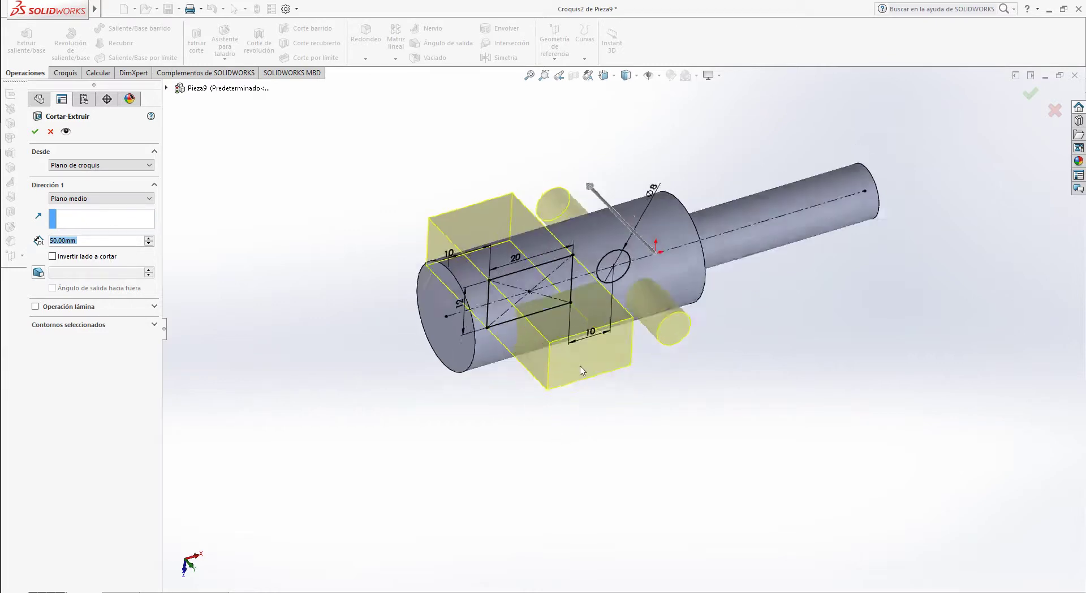
pyautogui.moveTo(589, 415); pyautogui.dragTo(657, 416, button='middle')
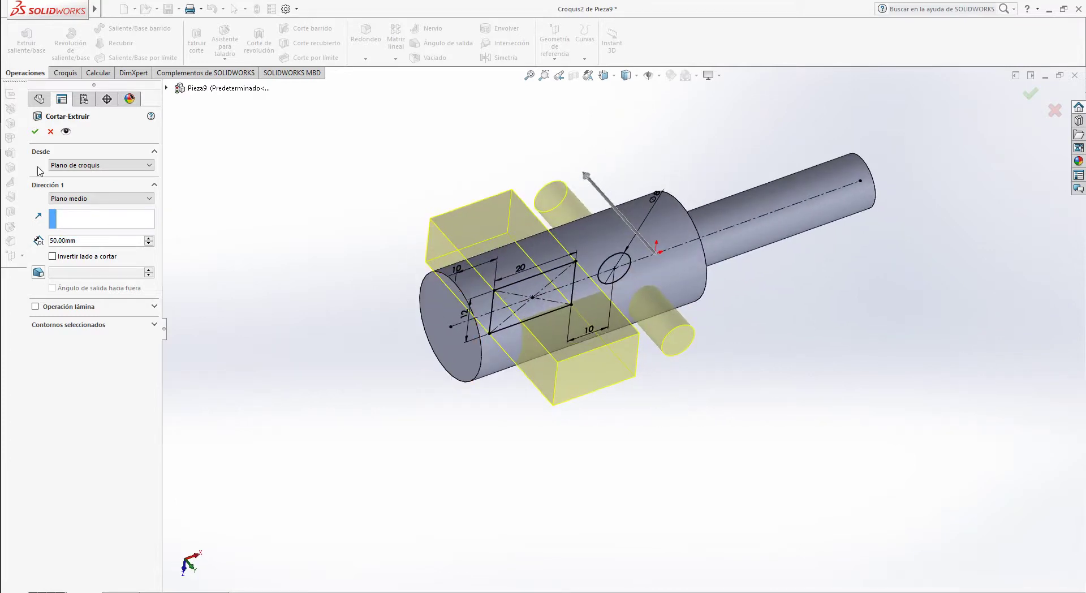
pyautogui.click(34, 131)
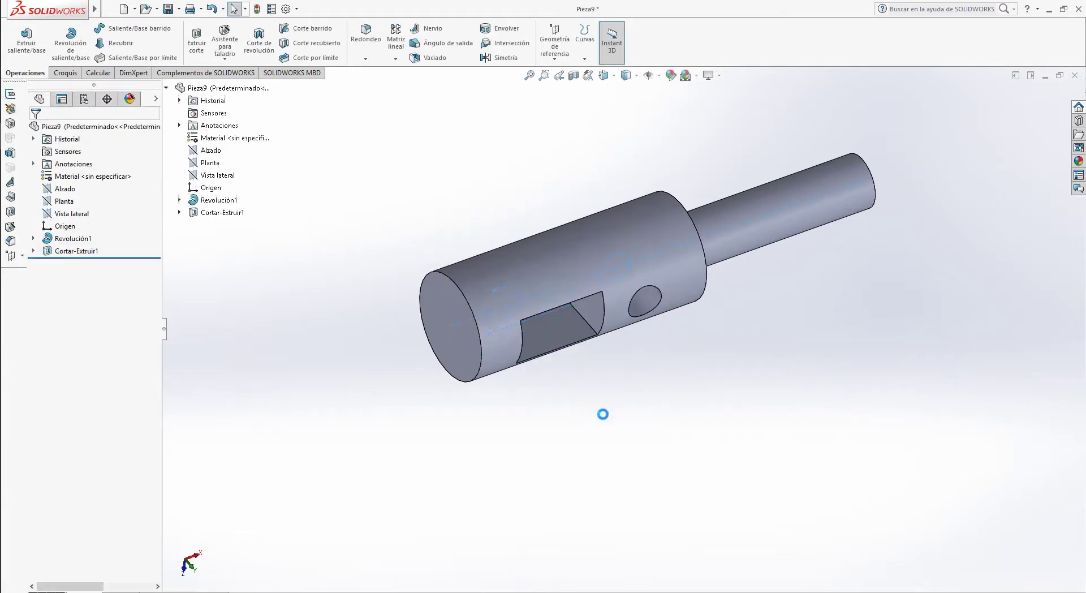
pyautogui.moveTo(602, 412); pyautogui.dragTo(509, 408, button='middle')
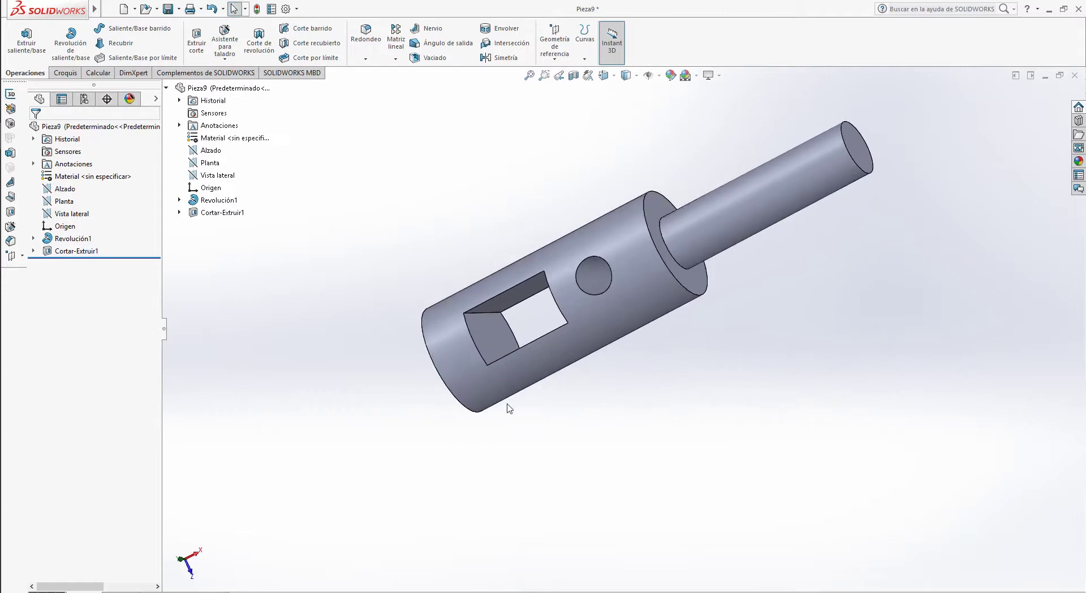
# Step: View the shaft from the front and compare it with part 3 in the PDF drawing, returning to SOLIDWORKS
pyautogui.hotkey('ctrl', '1')
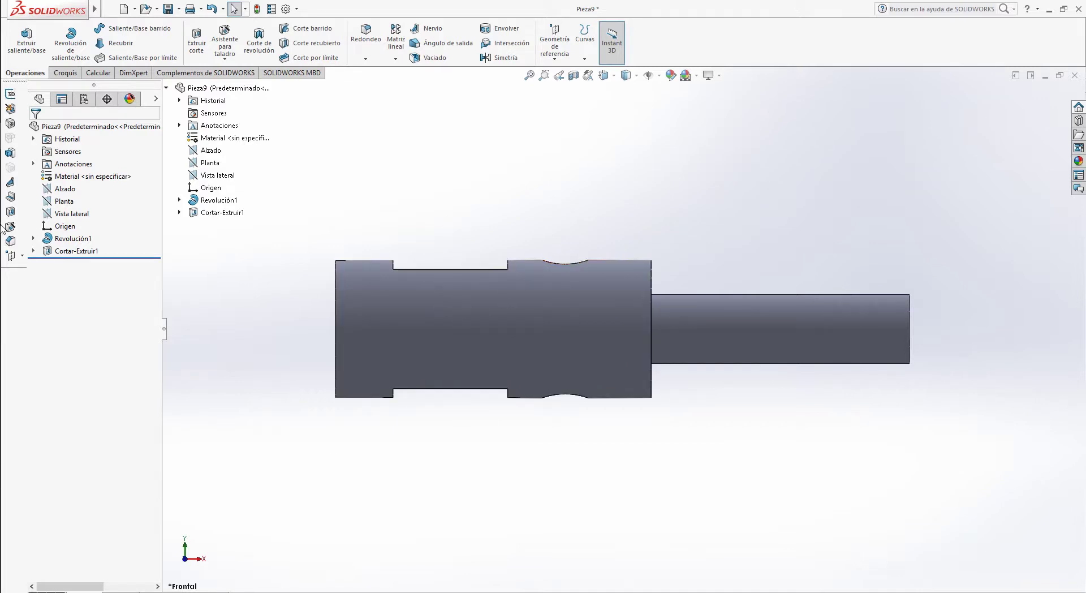
pyautogui.moveTo(3, 227)
pyautogui.click(25, 182)
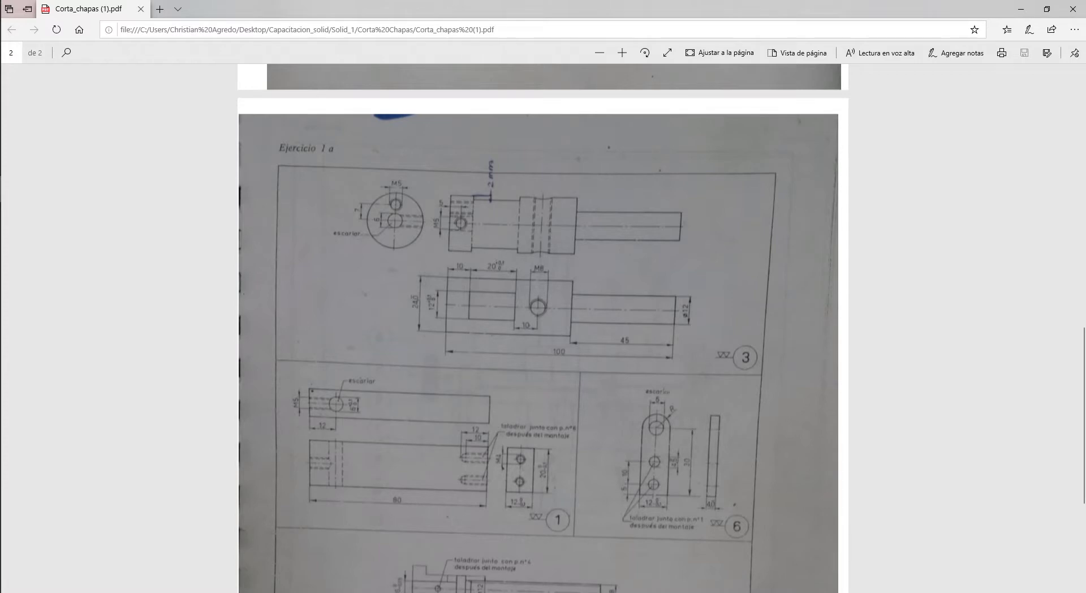
pyautogui.click(25, 136)
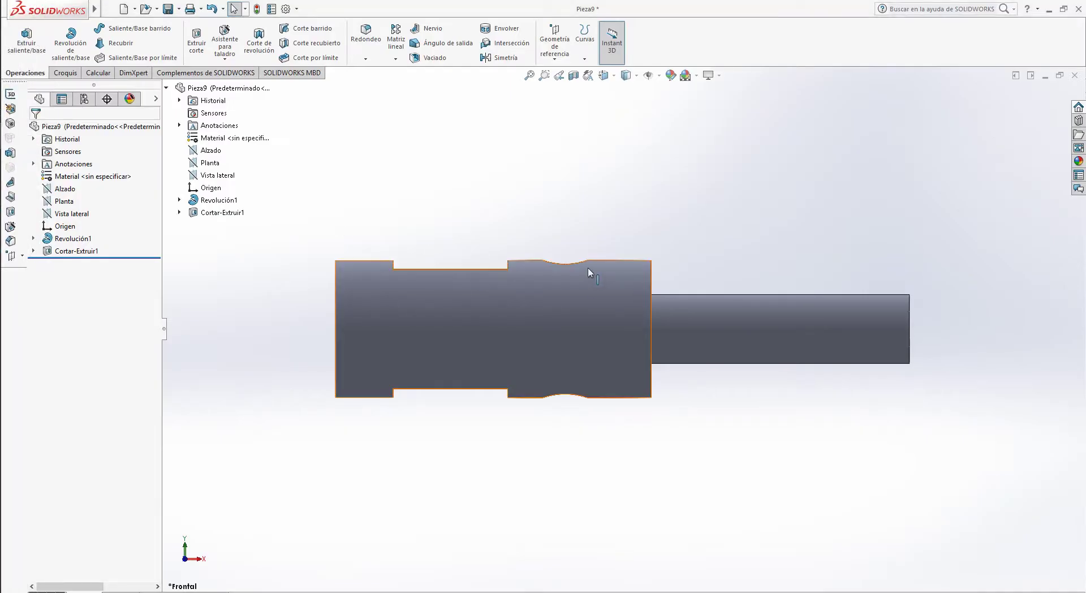
pyautogui.press('f')
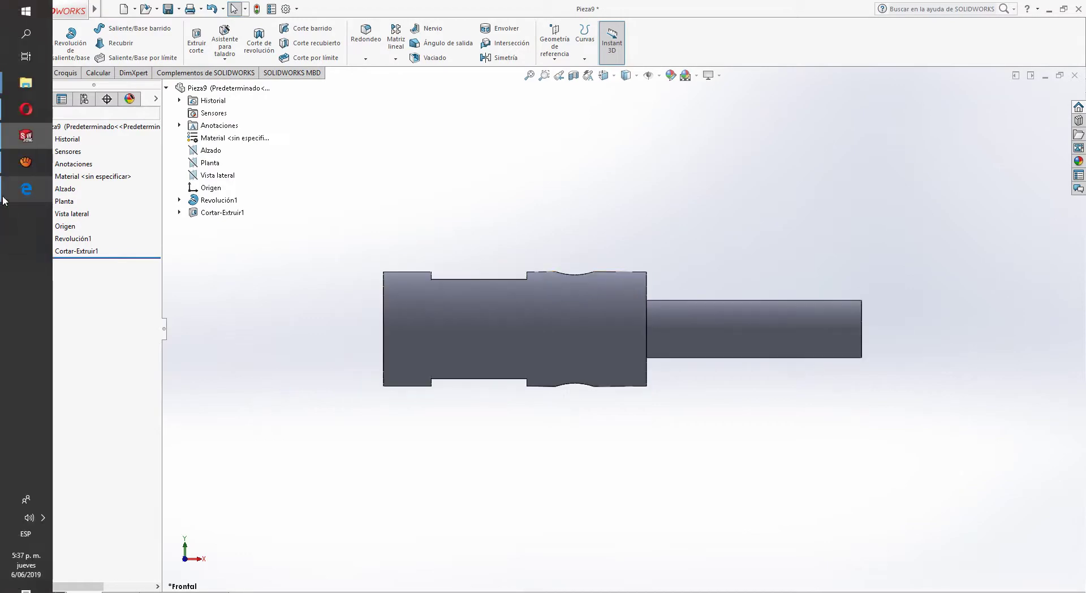
pyautogui.click(25, 187)
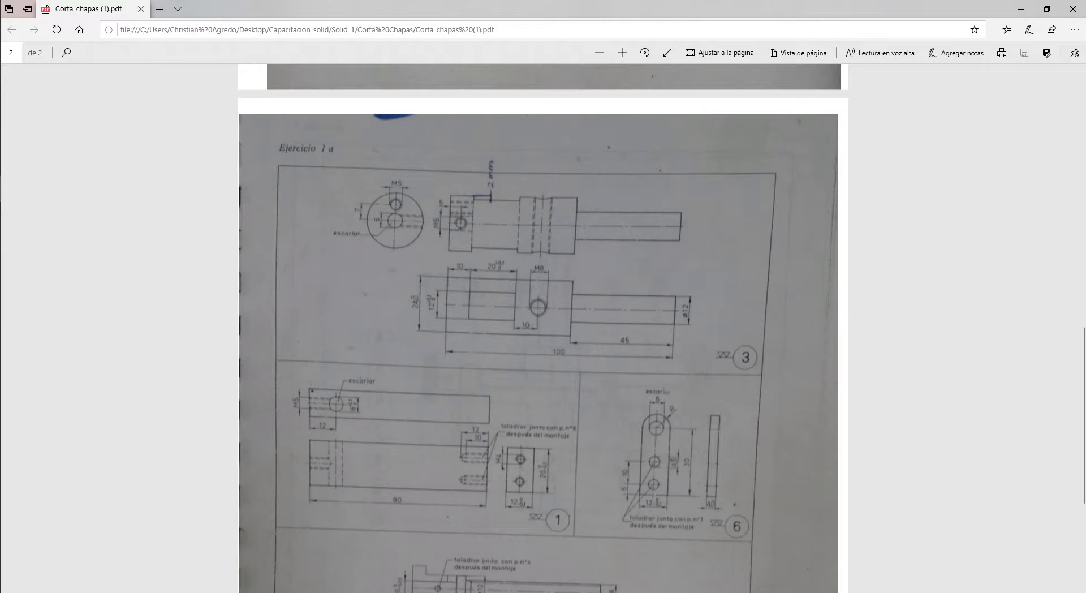
pyautogui.moveTo(16, 170)
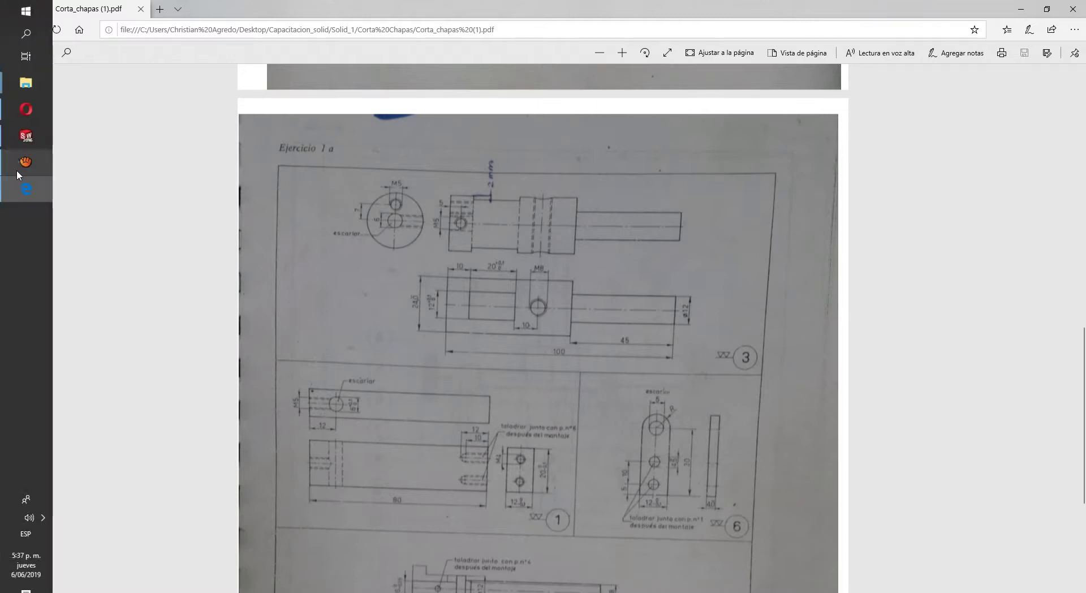
pyautogui.click(26, 137)
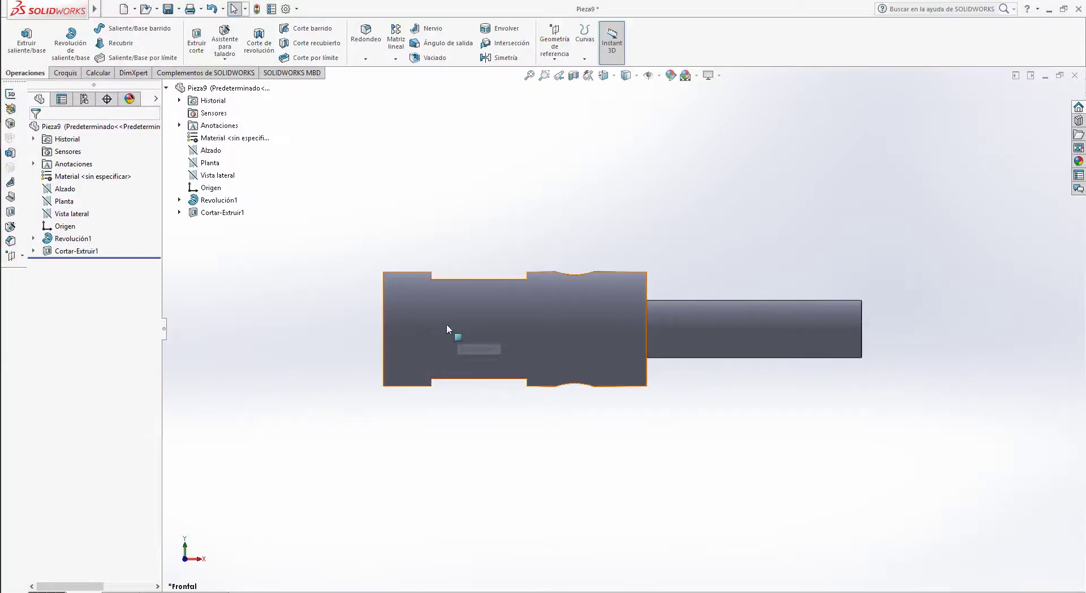
# Step: On the Alzado plane, sketch a construction centerline along the shaft's axis from one end face to the other
pyautogui.click(479, 328)
pyautogui.moveTo(485, 418); pyautogui.dragTo(522, 418, button='middle')
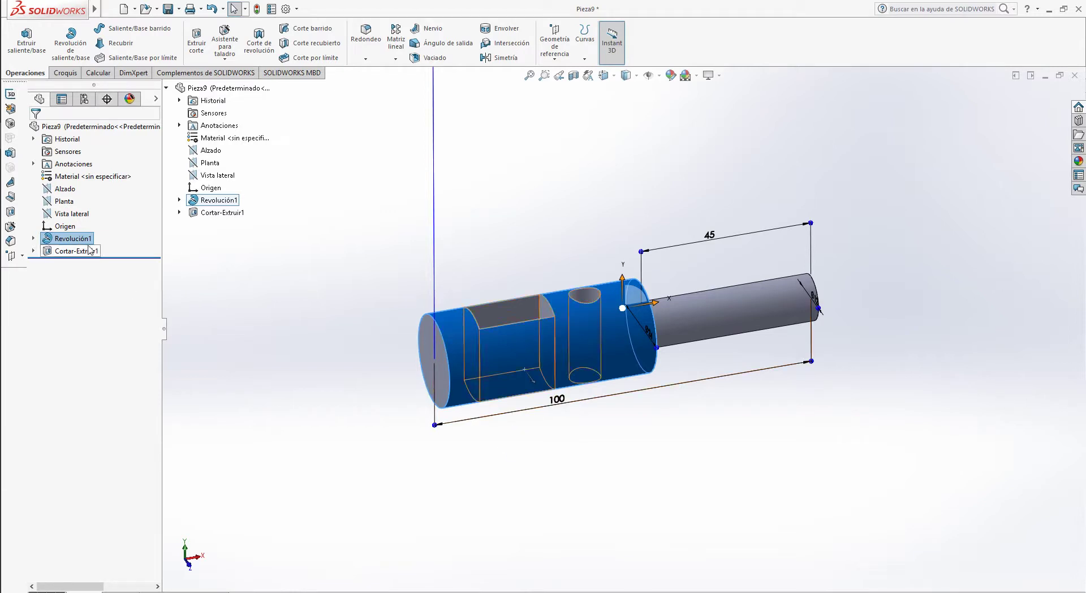
pyautogui.click(68, 192)
pyautogui.moveTo(341, 427); pyautogui.dragTo(365, 401, button='middle')
pyautogui.hotkey('ctrl', '1')
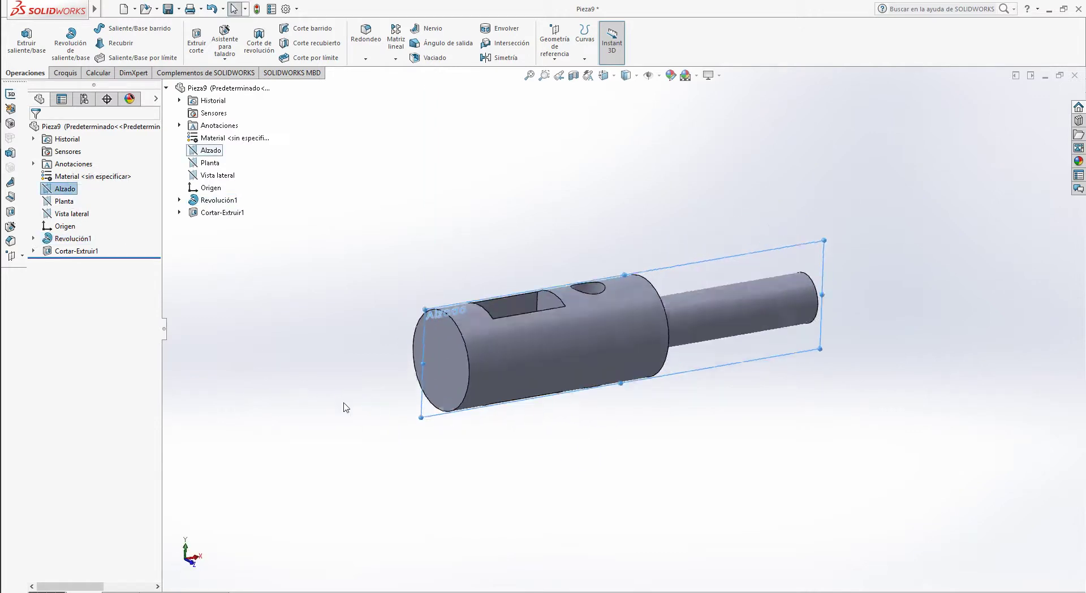
pyautogui.click(65, 72)
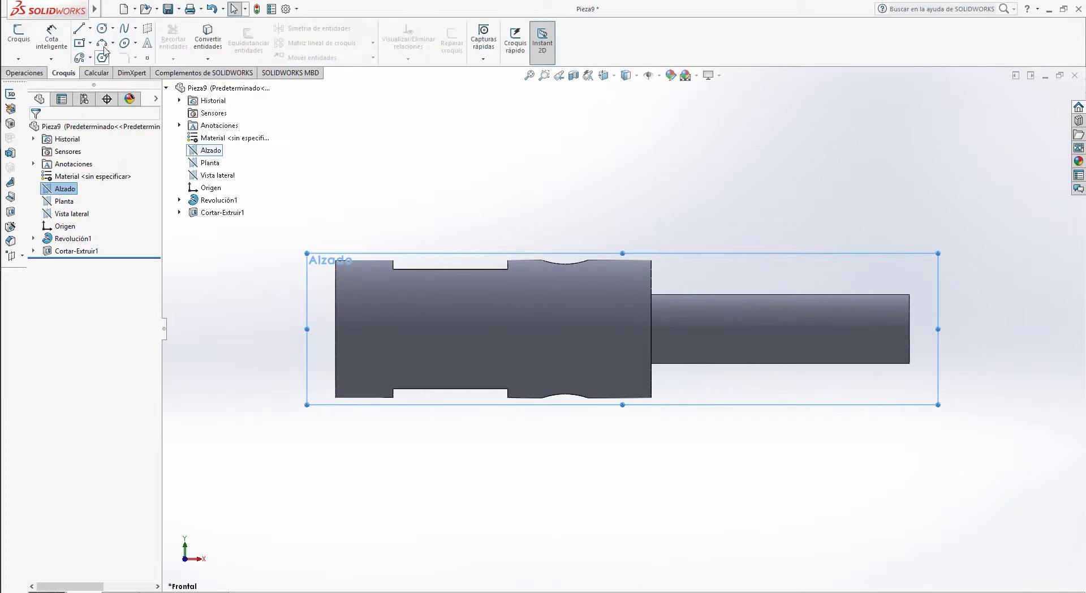
pyautogui.click(90, 28)
pyautogui.click(113, 56)
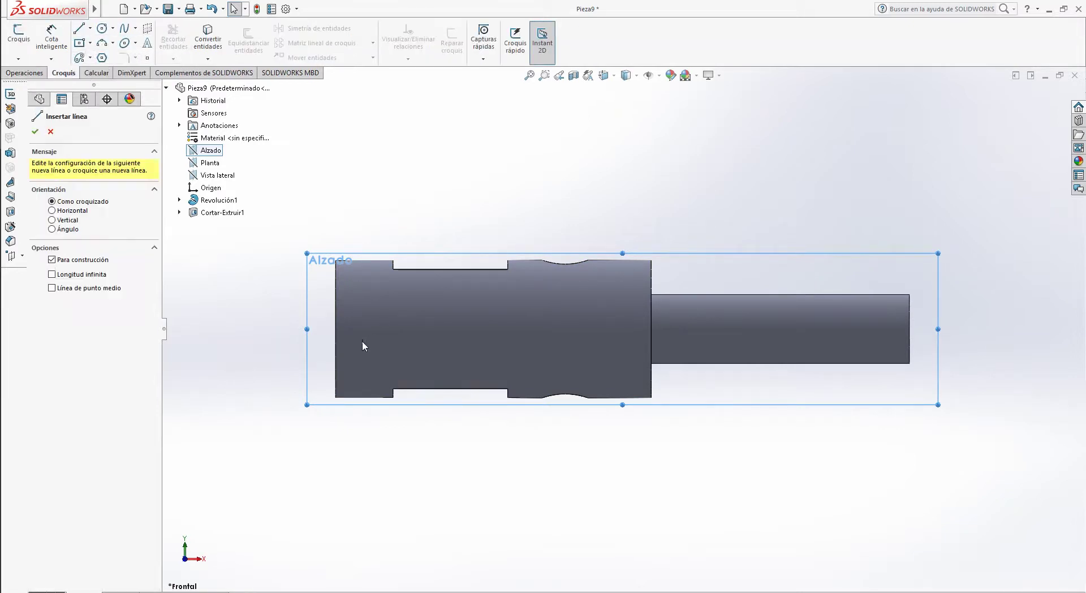
pyautogui.click(335, 329)
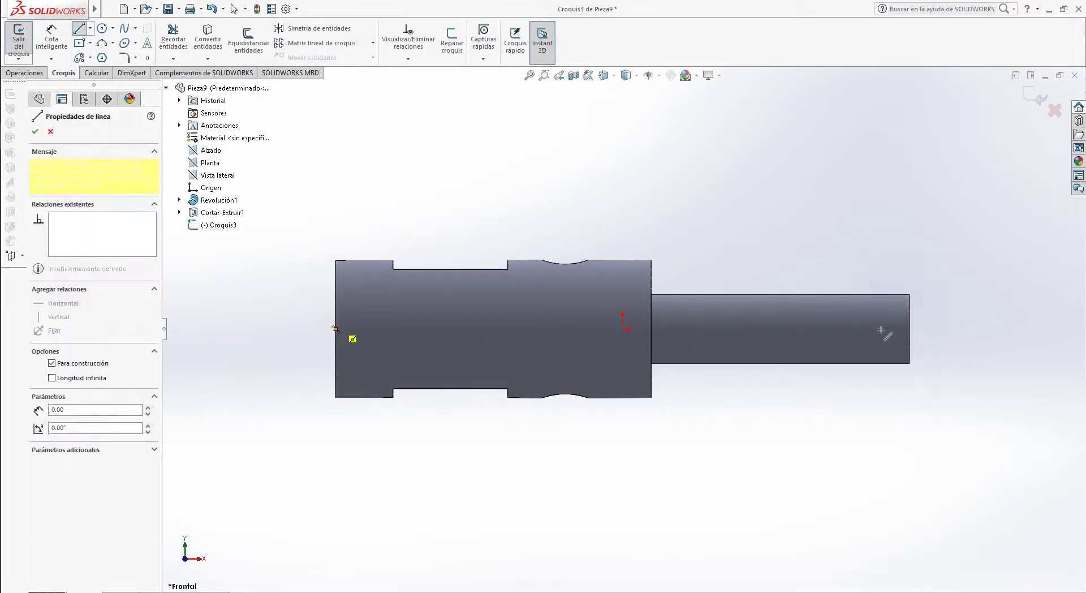
pyautogui.click(910, 329)
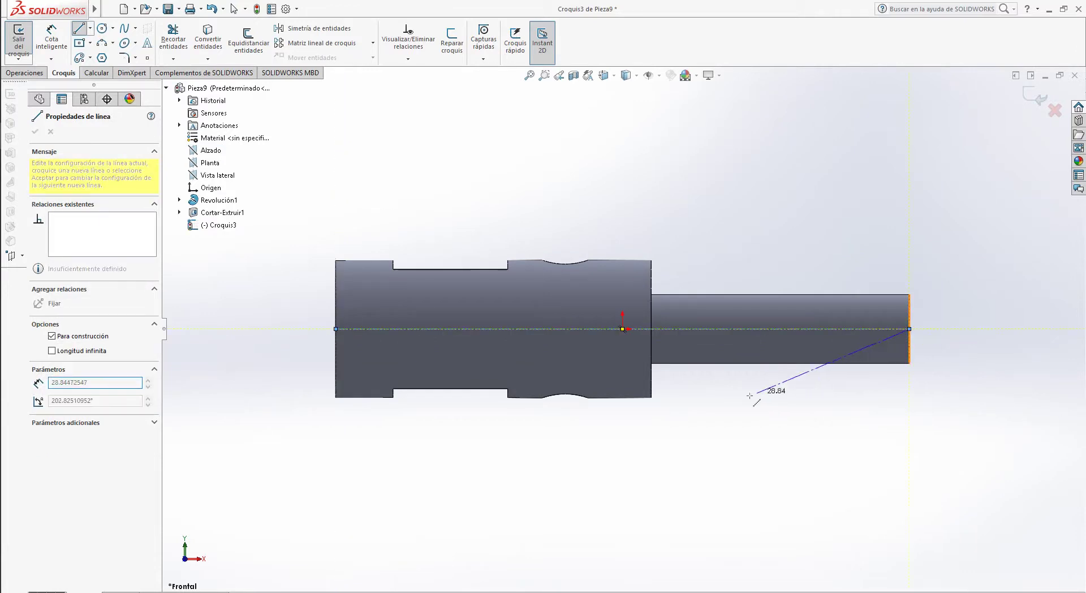
pyautogui.press('Escape')
pyautogui.press('Escape')
# Step: Sketch a circle on the centerline near the large cylinder's end face and dimension its diameter to 5 mm
pyautogui.click(103, 28)
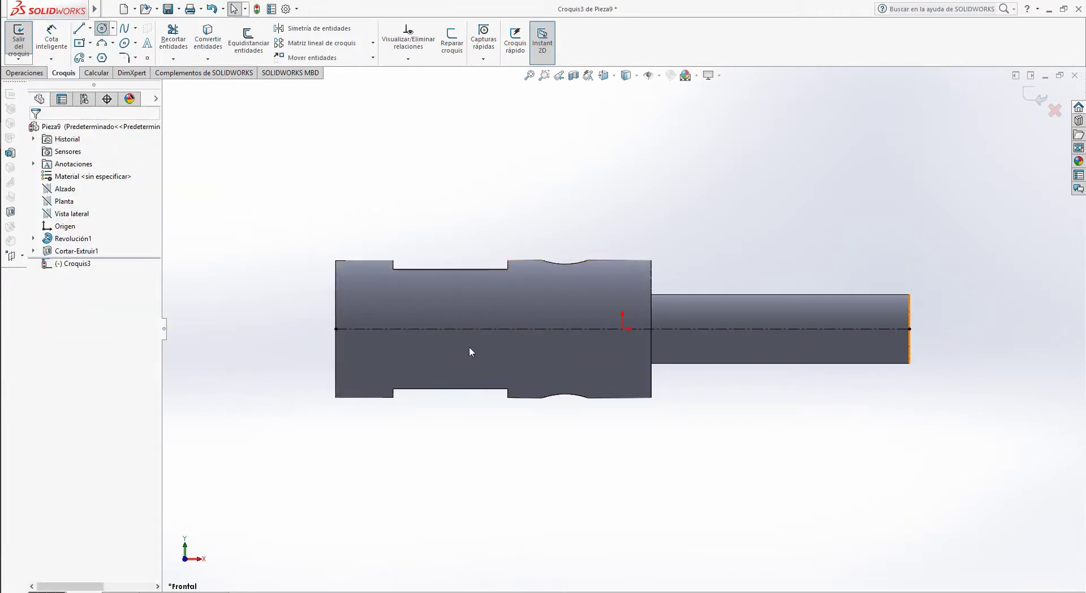
pyautogui.click(381, 329)
pyautogui.click(402, 325)
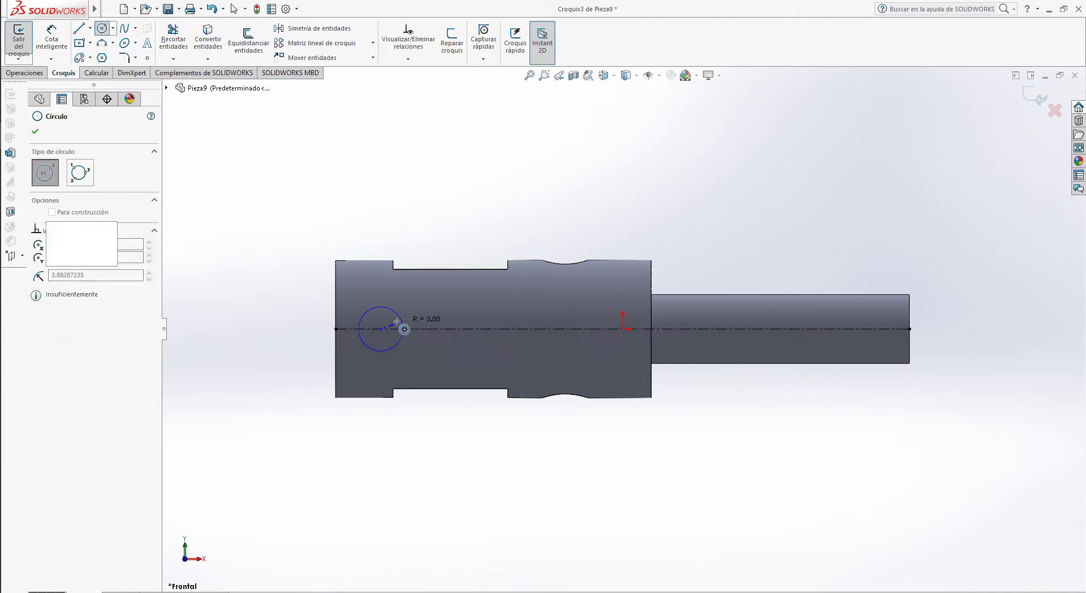
pyautogui.click(51, 39)
pyautogui.click(371, 317)
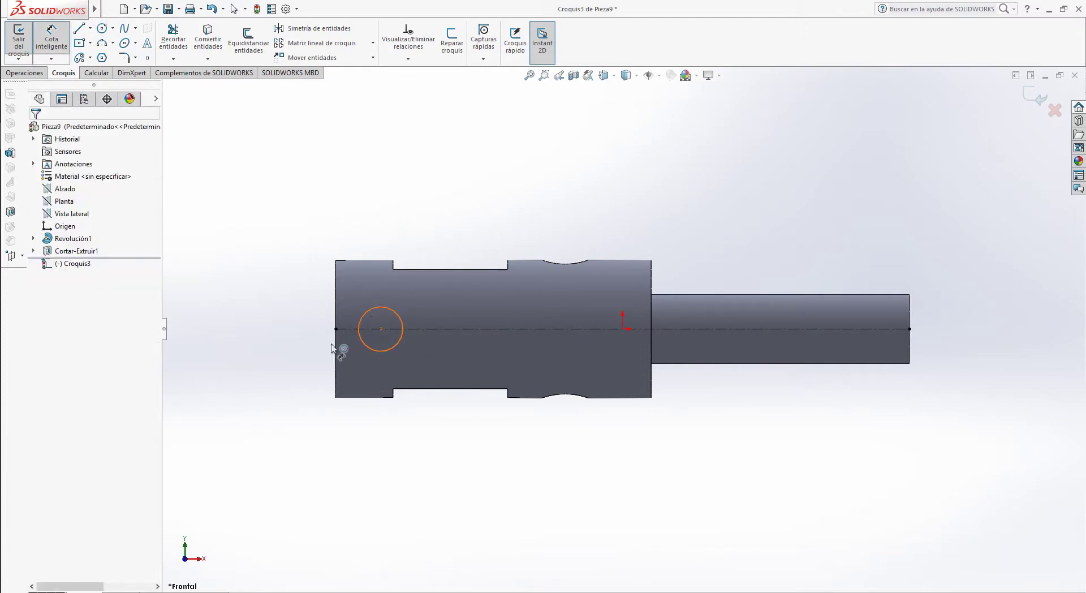
pyautogui.click(306, 360)
pyautogui.write('5')
pyautogui.press('Return')
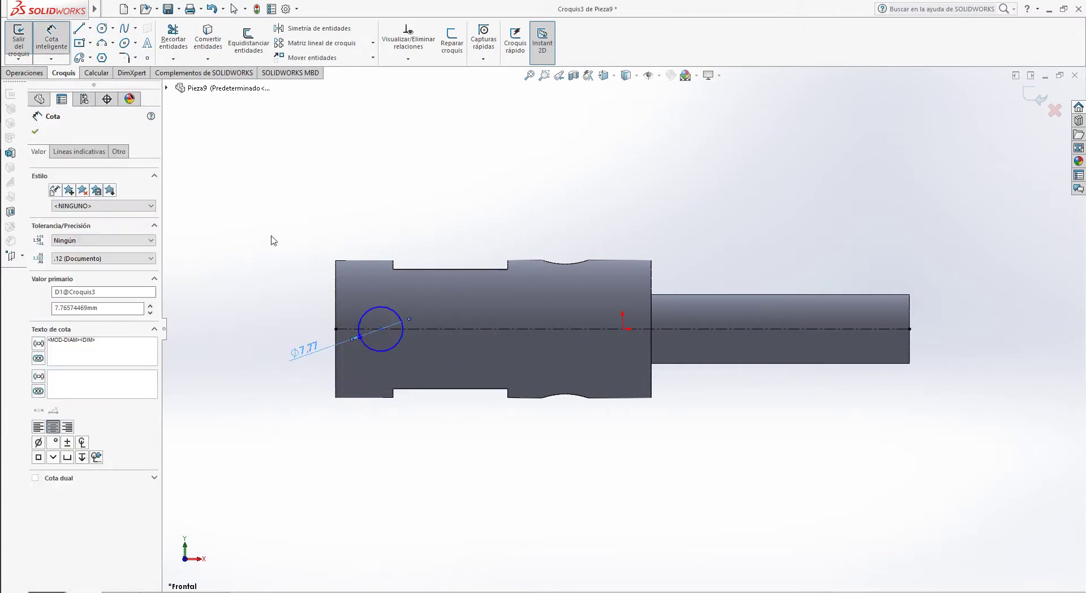
# Step: Dimension the distance between the circle's center and the large cylinder's end face to 5 mm
pyautogui.click(380, 331)
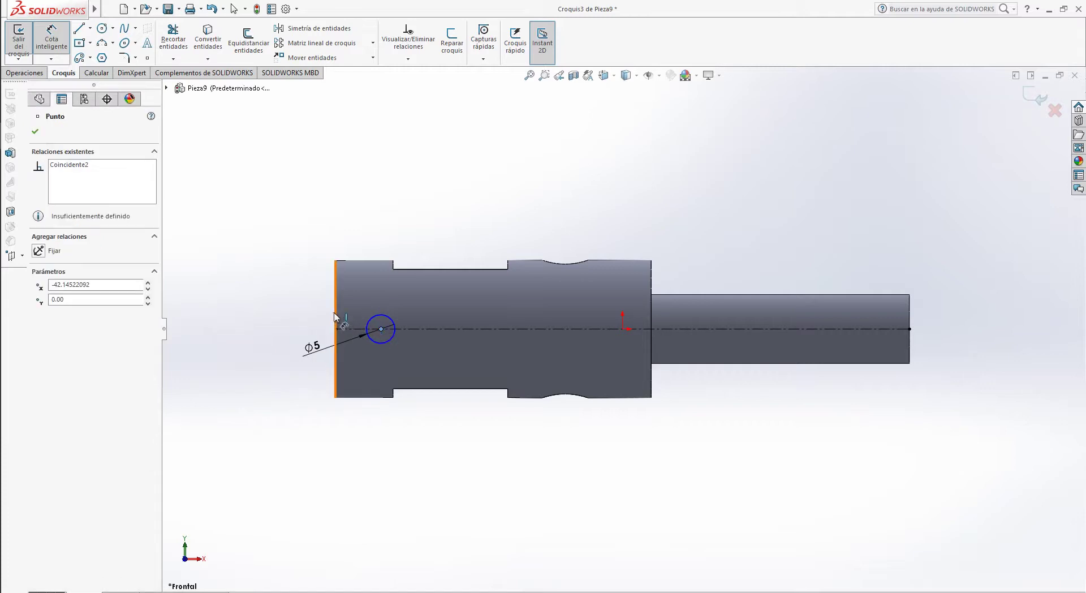
pyautogui.click(337, 319)
pyautogui.click(300, 316)
pyautogui.write('5477908mm')
pyautogui.press('Return')
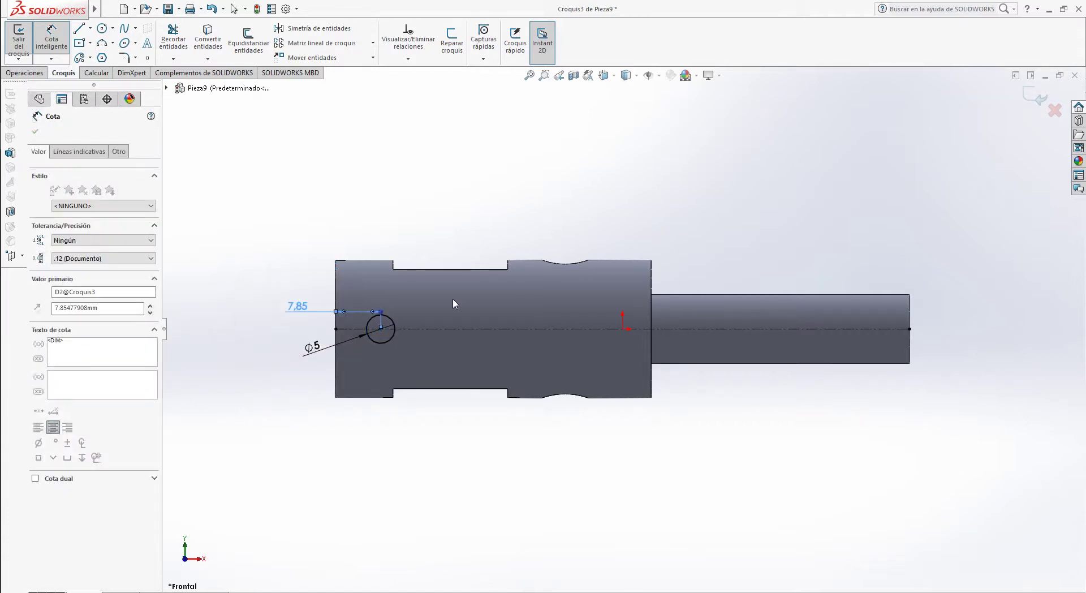
# Step: Extrude-cut the 5 mm circle 23 mm deep in the reversed direction to make the side hole near the end face
pyautogui.moveTo(428, 231); pyautogui.dragTo(376, 296, button='middle')
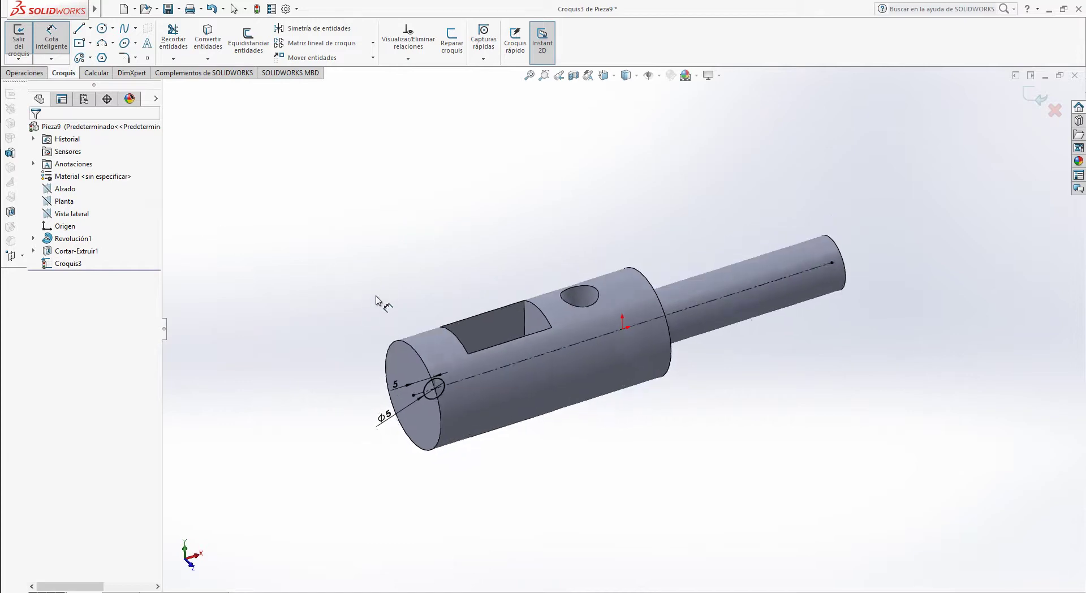
pyautogui.click(24, 72)
pyautogui.click(190, 39)
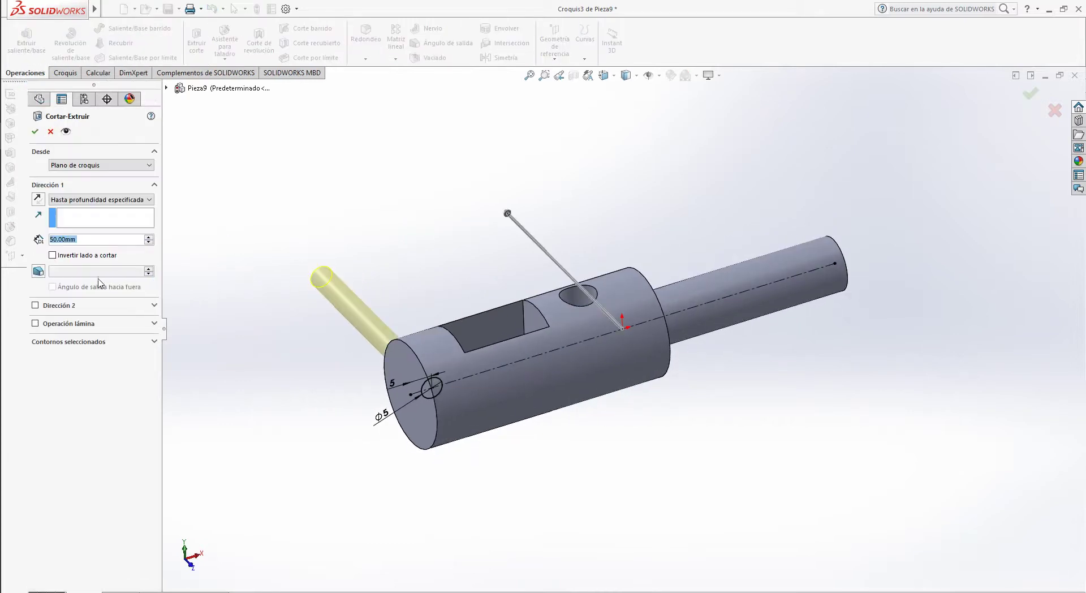
pyautogui.click(87, 202)
pyautogui.click(88, 205)
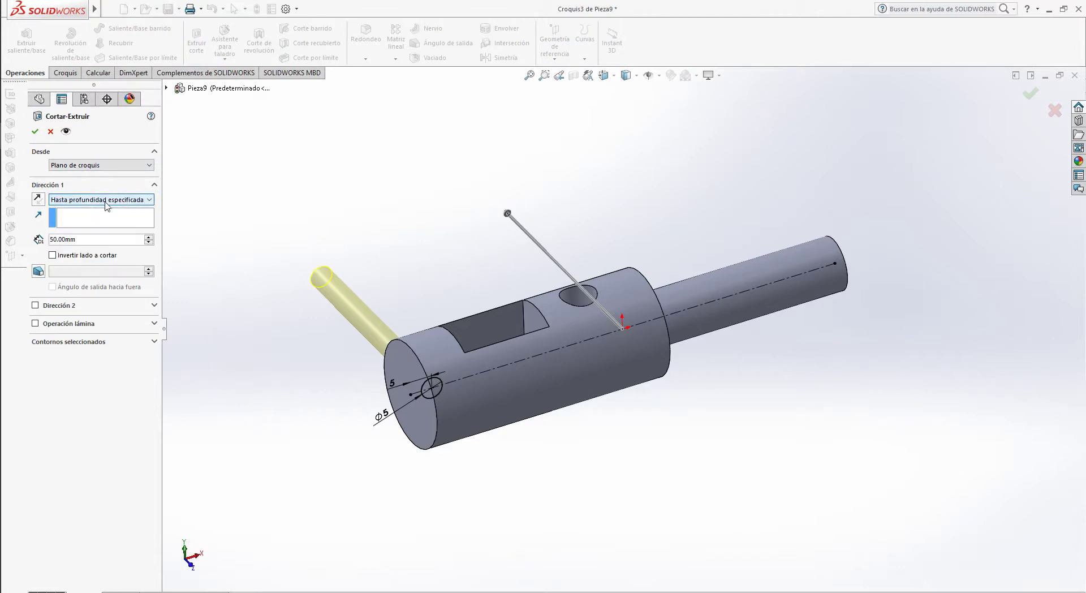
pyautogui.click(38, 199)
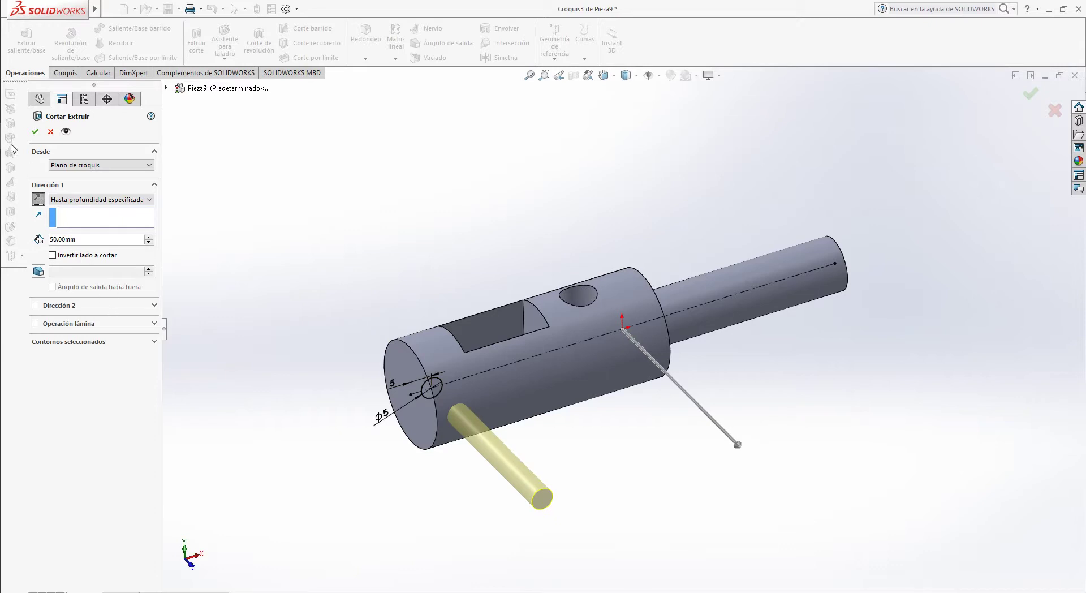
pyautogui.moveTo(117, 243); pyautogui.dragTo(1, 243)
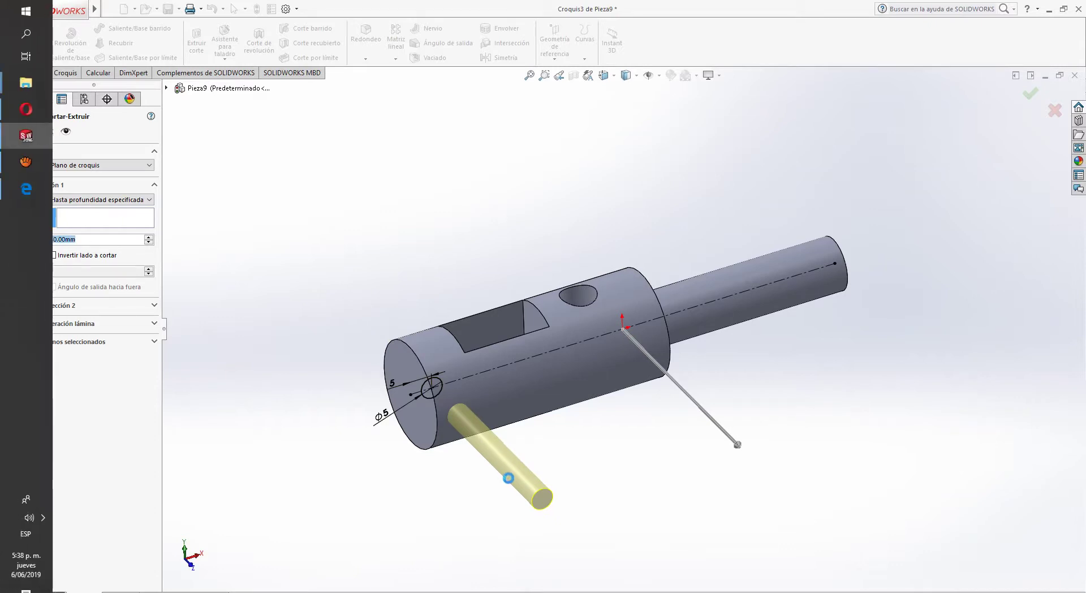
pyautogui.moveTo(738, 444); pyautogui.dragTo(661, 387)
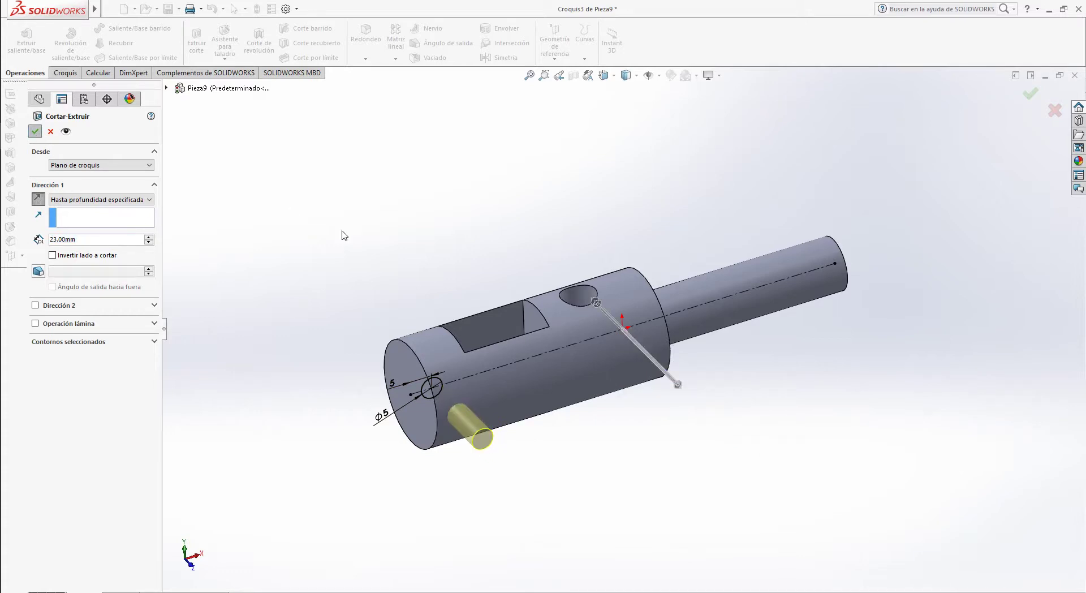
pyautogui.press('Return')
# Step: Consult part 3 in the PDF drawing, return to SOLIDWORKS and view the large cylinder's end face straight on
pyautogui.moveTo(292, 330); pyautogui.dragTo(168, 423, button='middle')
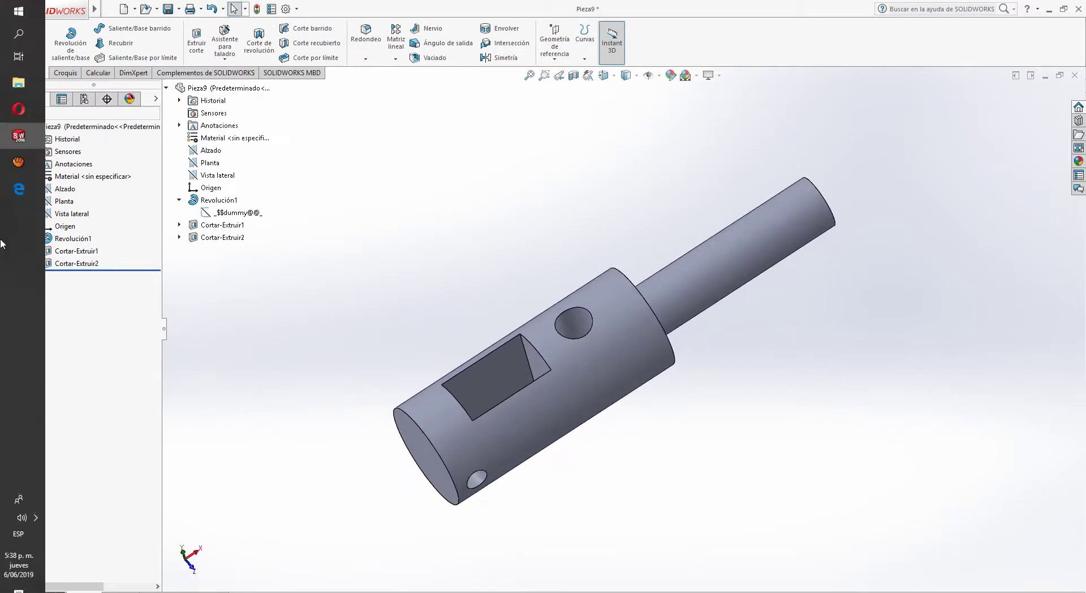
pyautogui.click(22, 188)
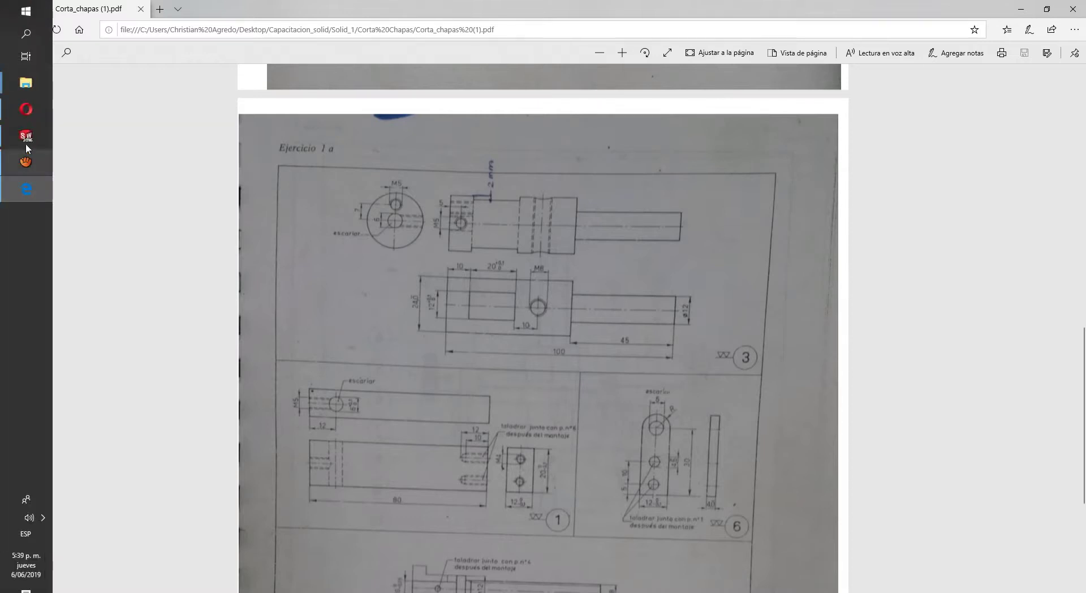
pyautogui.click(26, 141)
pyautogui.click(425, 453)
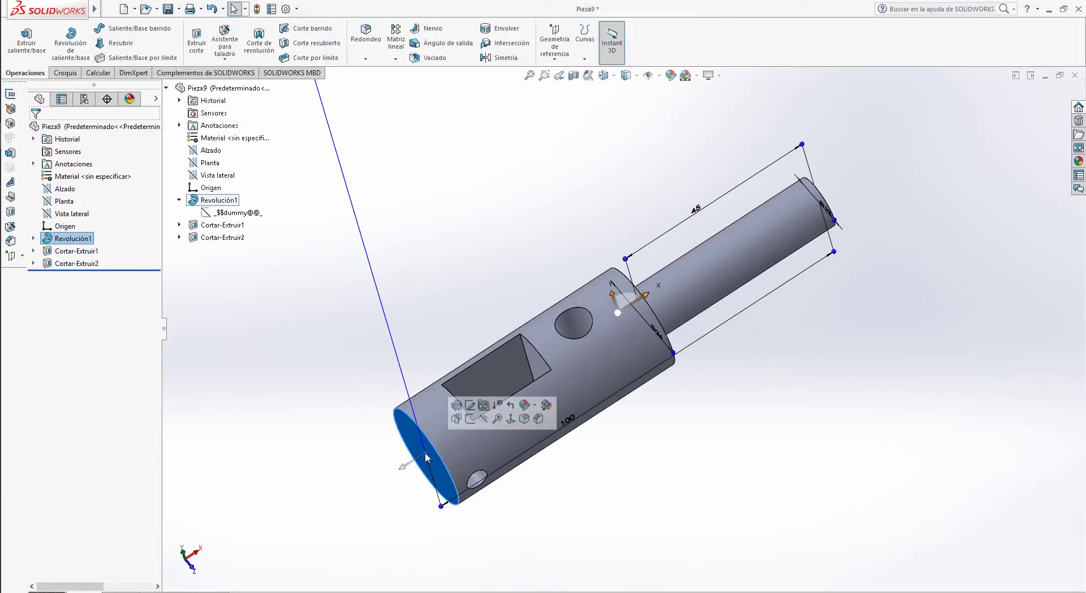
pyautogui.hotkey('ctrl', '8')
pyautogui.hotkey('ctrl', '7')
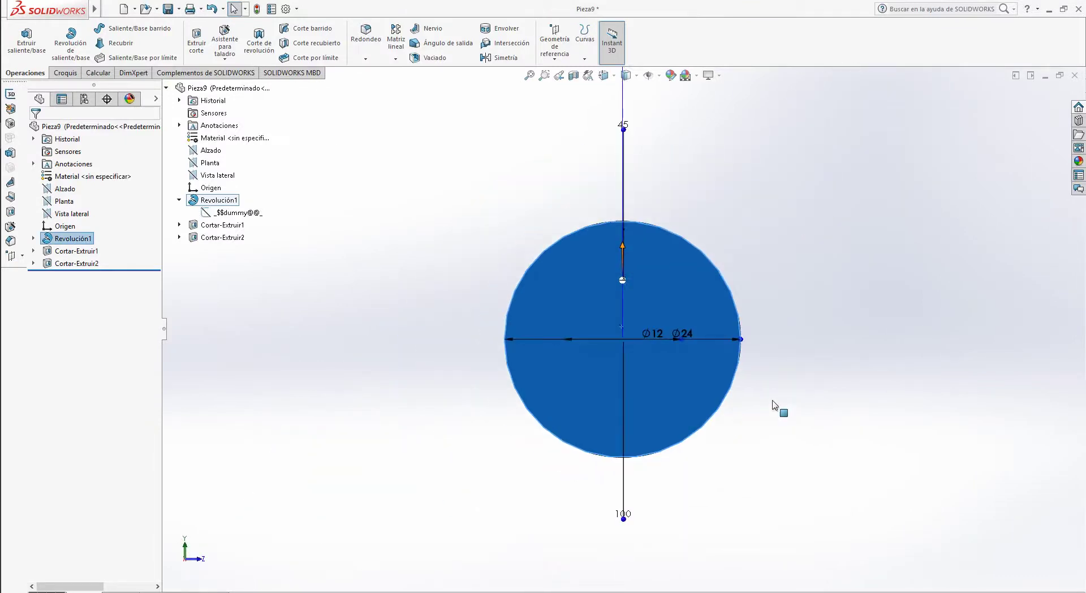
pyautogui.moveTo(758, 479); pyautogui.dragTo(740, 519, button='middle')
pyautogui.click(790, 512)
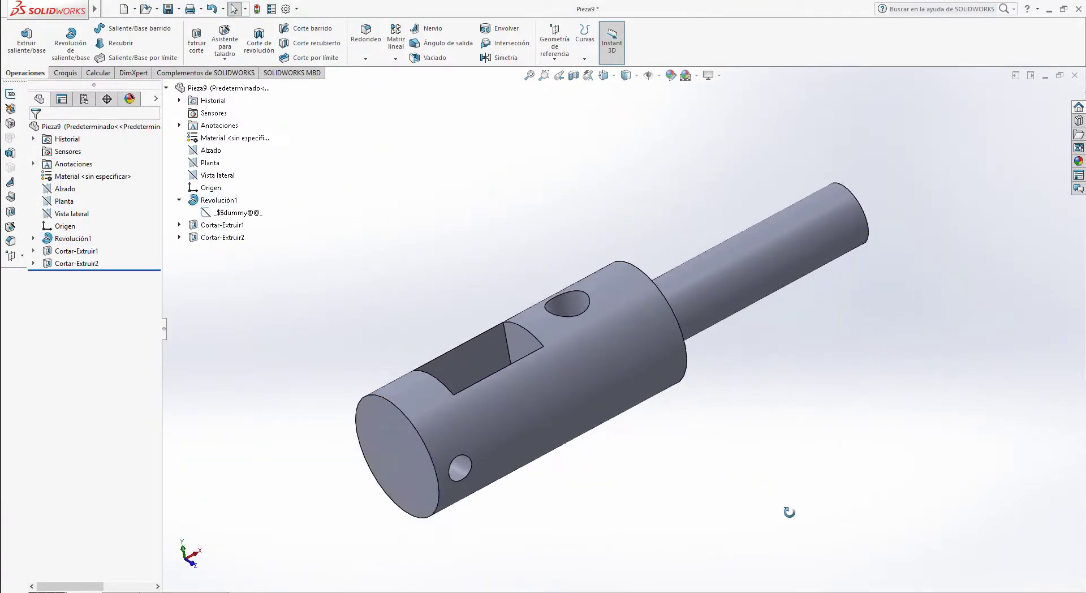
pyautogui.click(424, 475)
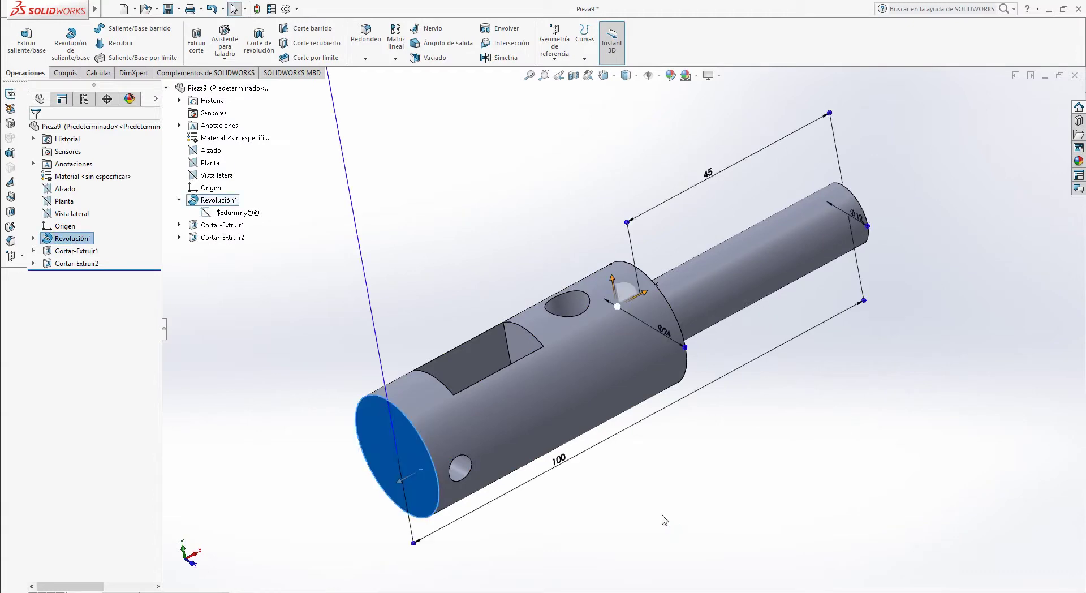
pyautogui.hotkey('ctrl', '8')
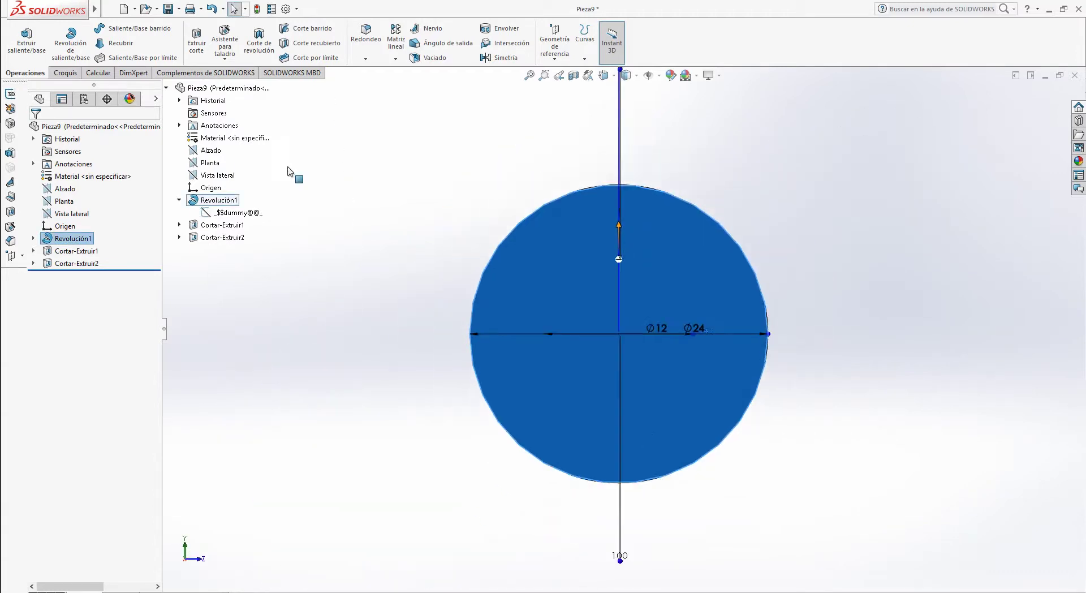
# Step: Sketch a circle centered on the origin of the large cylinder's end face and a smaller one about 8 mm above it
pyautogui.click(65, 73)
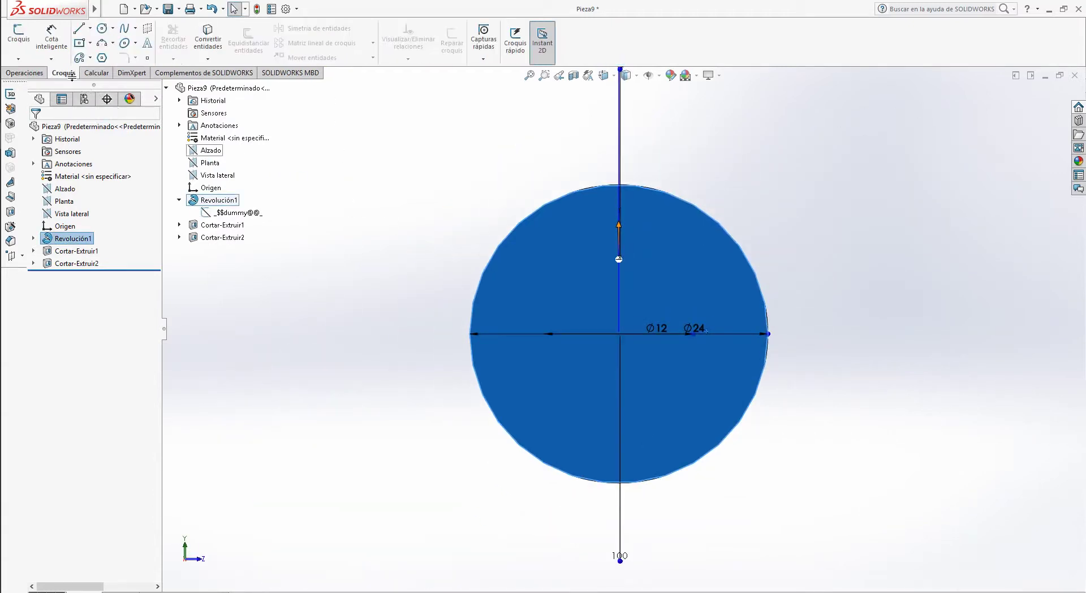
pyautogui.click(103, 29)
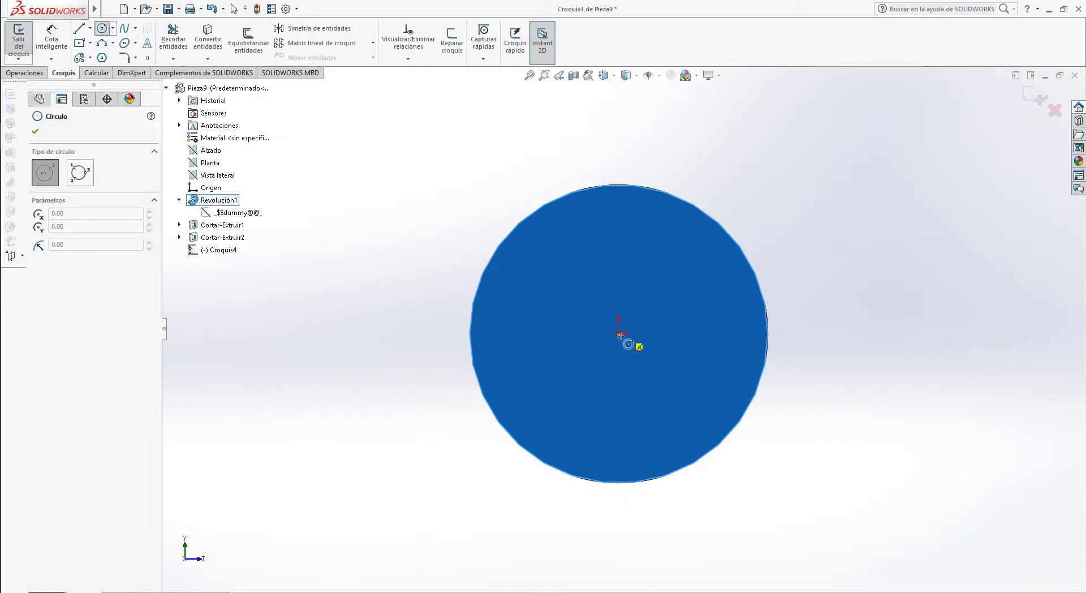
pyautogui.click(619, 334)
pyautogui.click(675, 328)
pyautogui.click(619, 232)
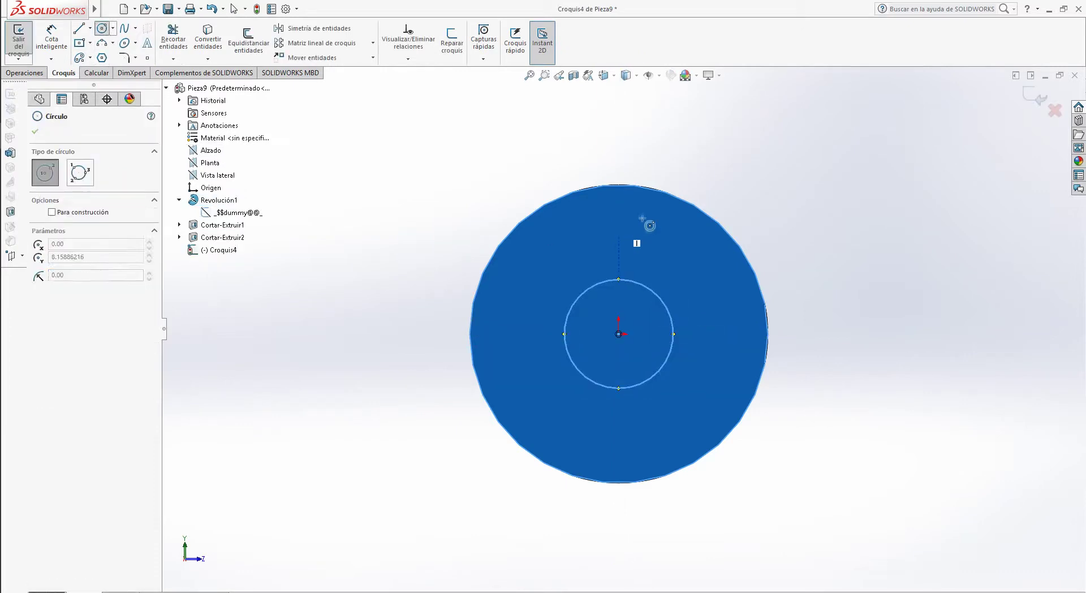
pyautogui.click(643, 218)
pyautogui.press('Escape')
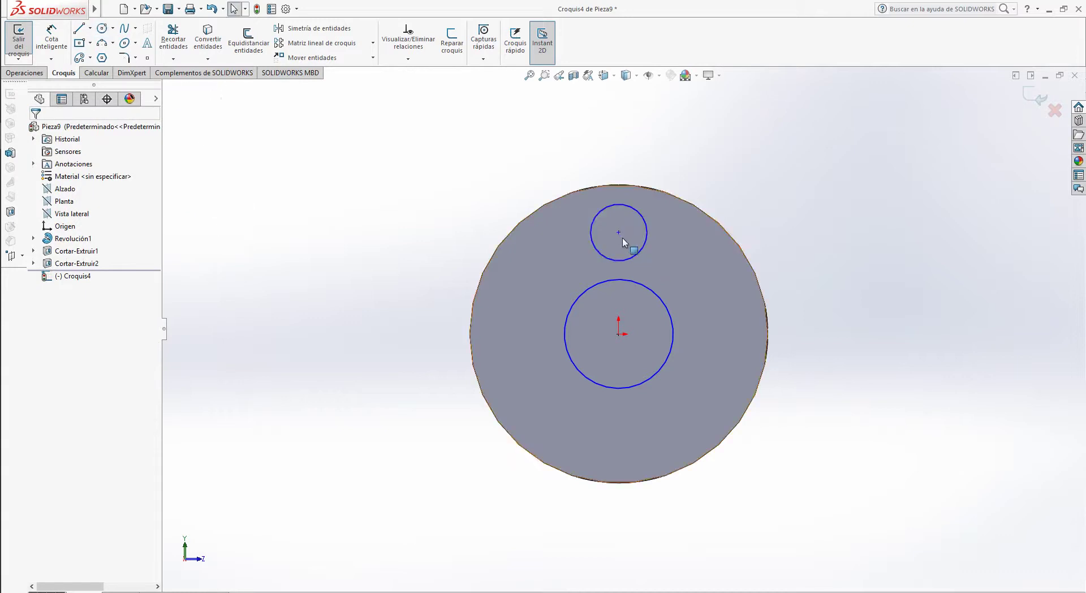
# Step: Add a vertical relation between the upper circle's center and the origin
pyautogui.click(619, 233)
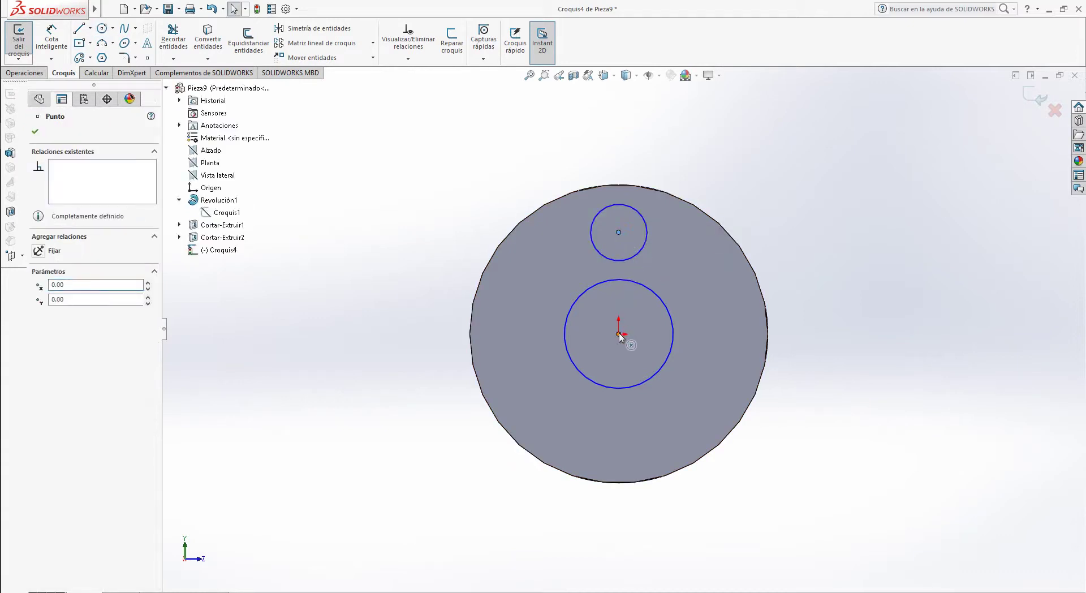
pyautogui.keyDown('ctrl'); pyautogui.click(623, 322); pyautogui.keyUp('ctrl')
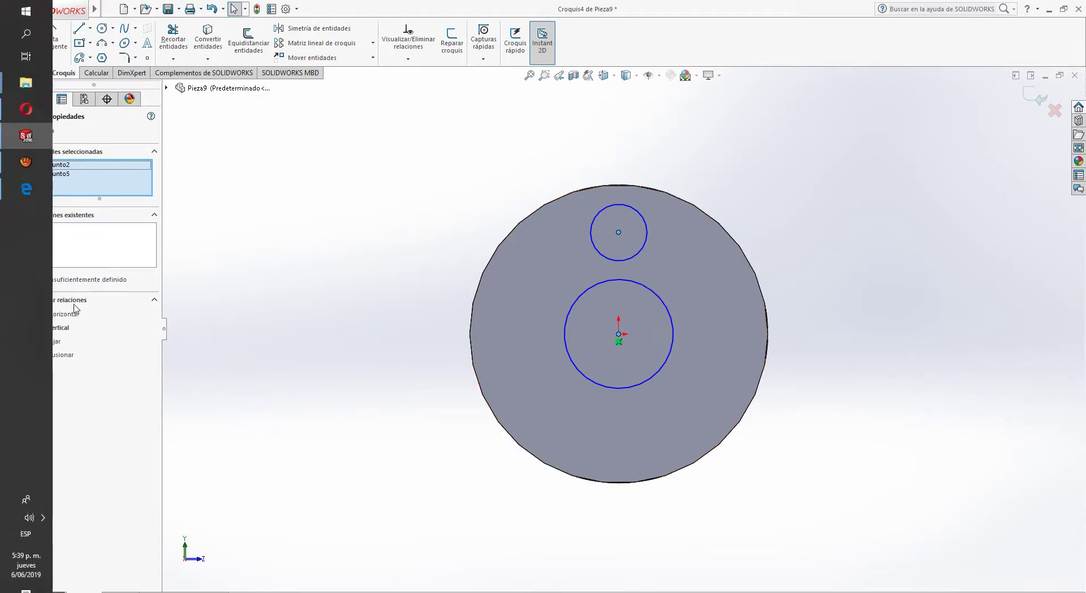
pyautogui.click(69, 330)
# Step: Check part 3 in the PDF drawing and dimension the distance between the two circle centers to 7 mm
pyautogui.click(50, 42)
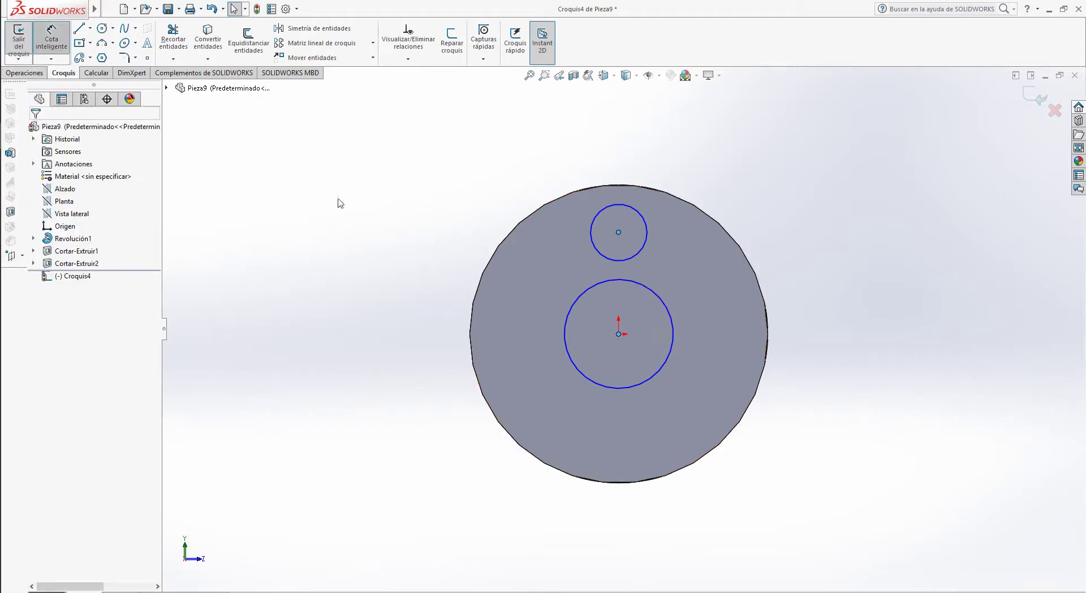
pyautogui.click(31, 195)
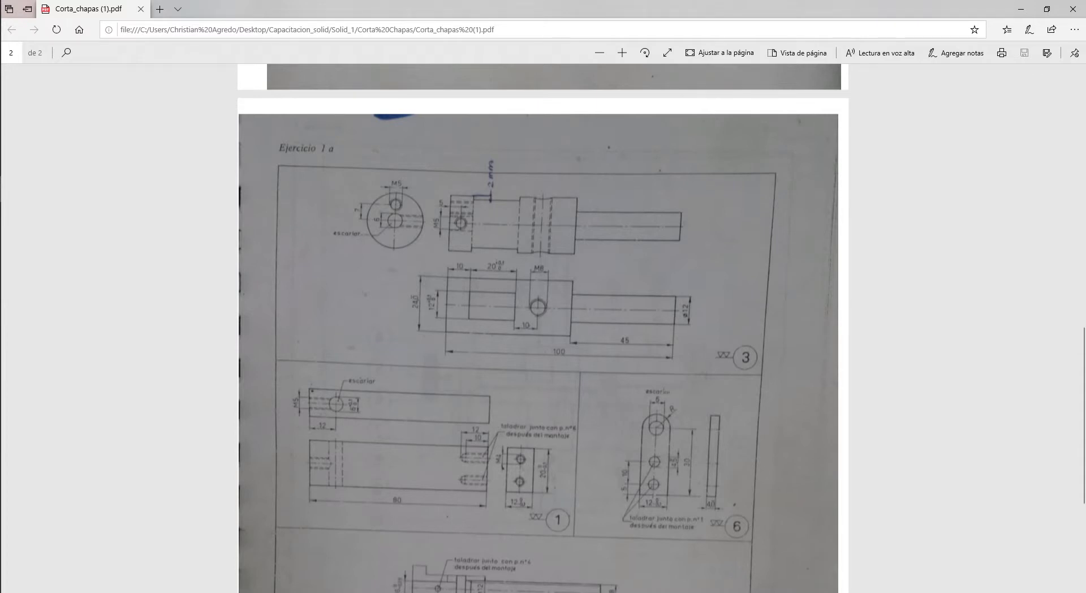
pyautogui.moveTo(0, 261)
pyautogui.click(26, 139)
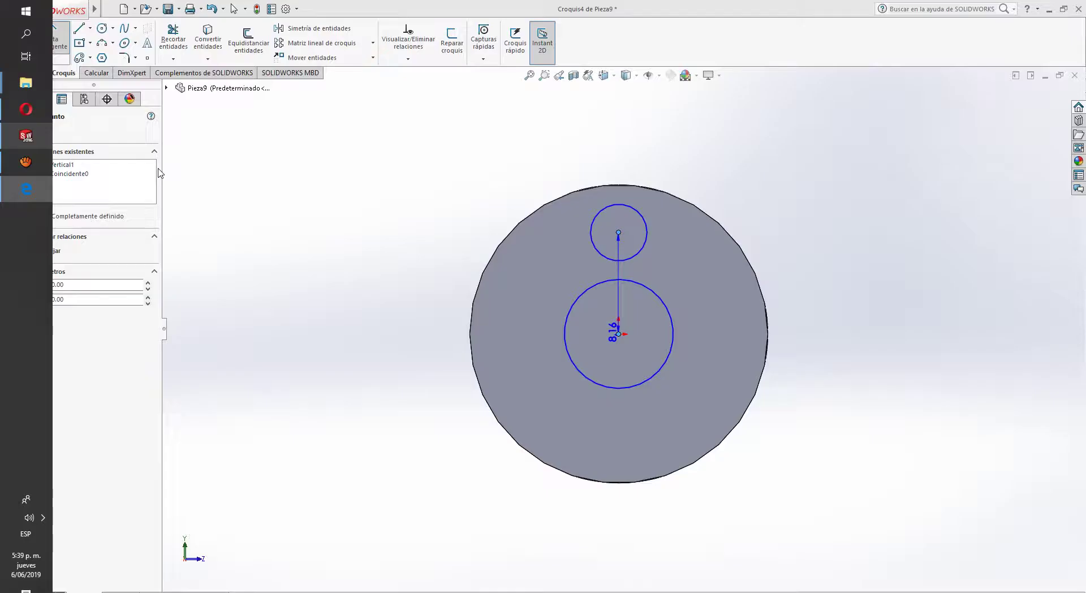
pyautogui.click(555, 280)
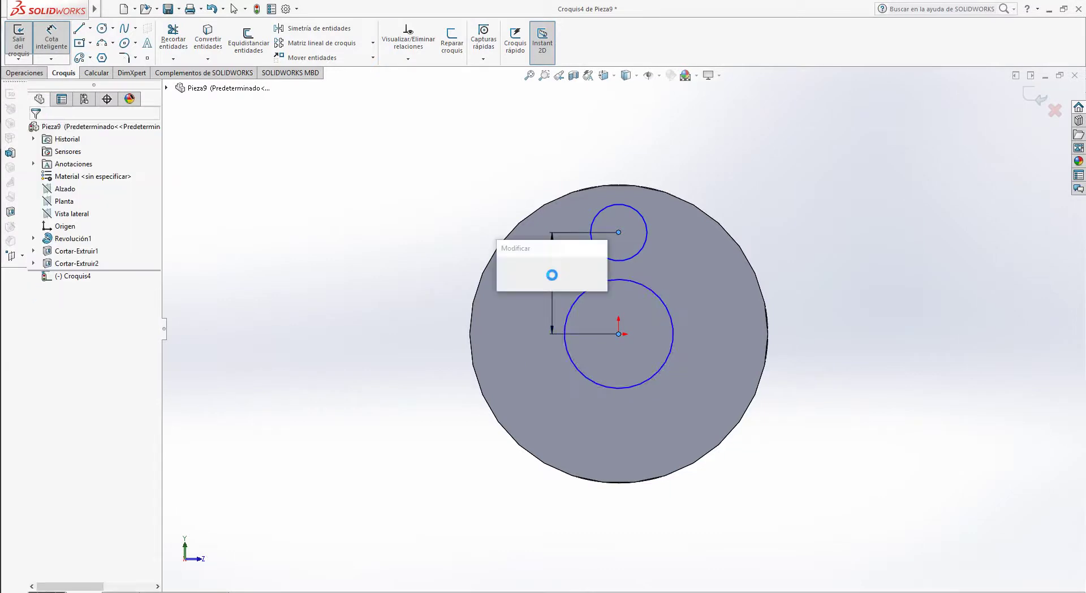
pyautogui.press('Return')
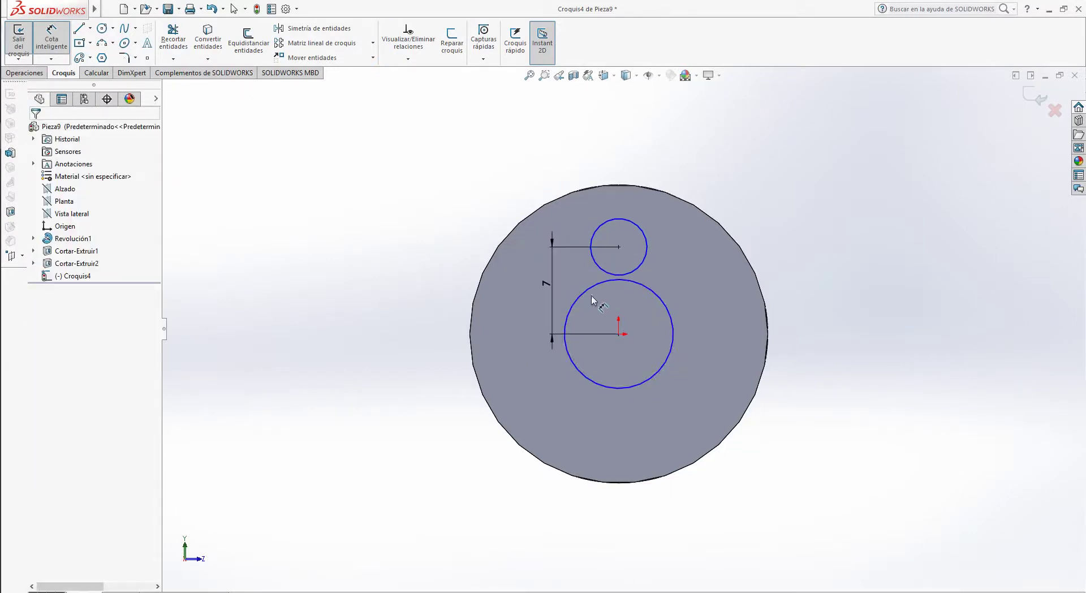
# Step: Dimension the diameters of the central circle and the upper circle to 6 mm each
pyautogui.click(587, 291)
pyautogui.click(417, 347)
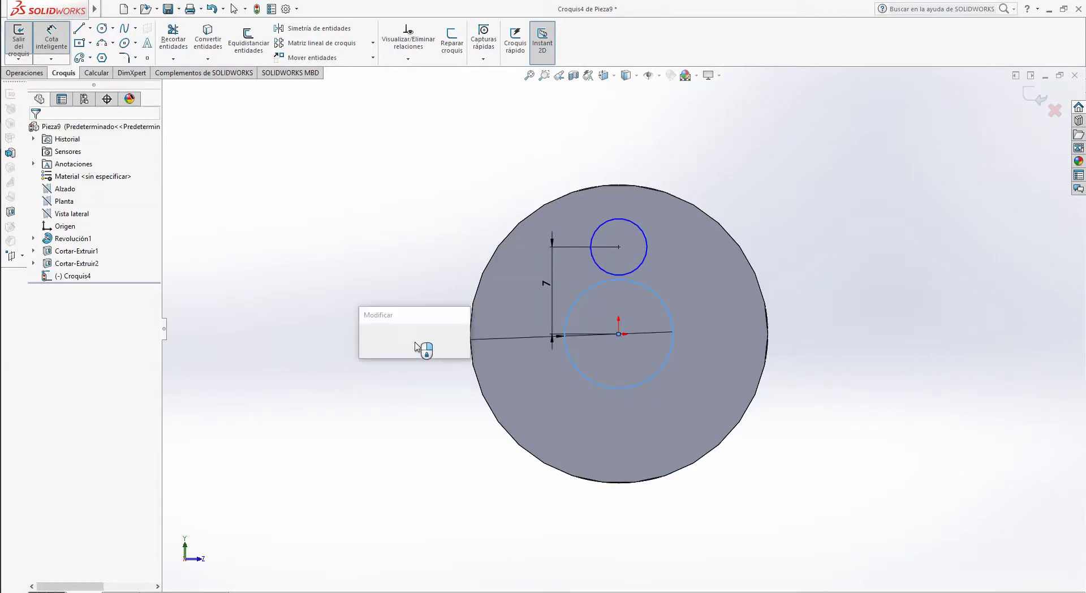
pyautogui.press('Return')
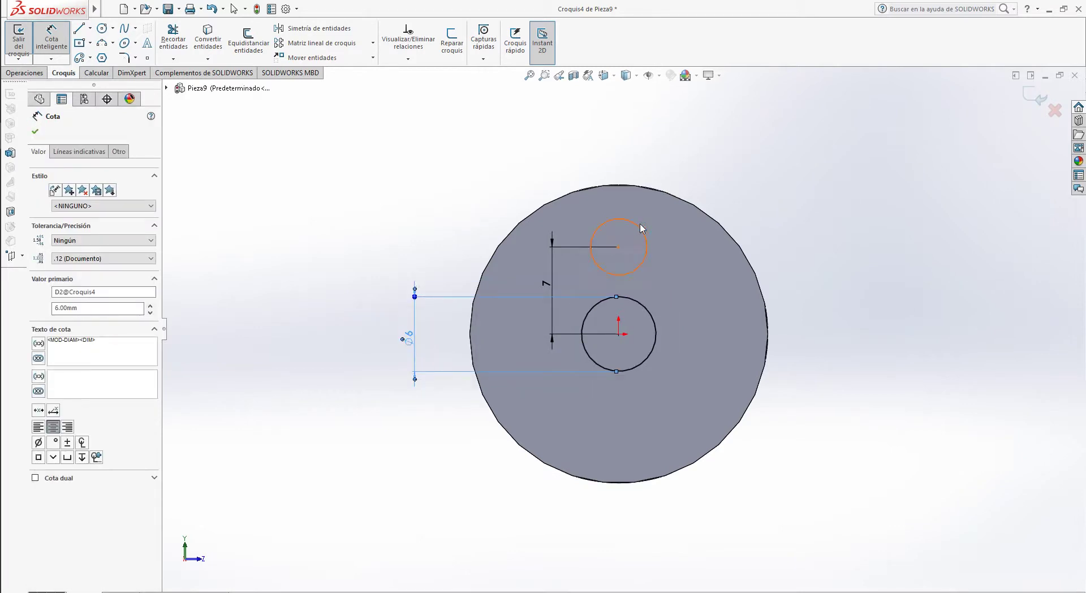
pyautogui.click(640, 228)
pyautogui.click(450, 196)
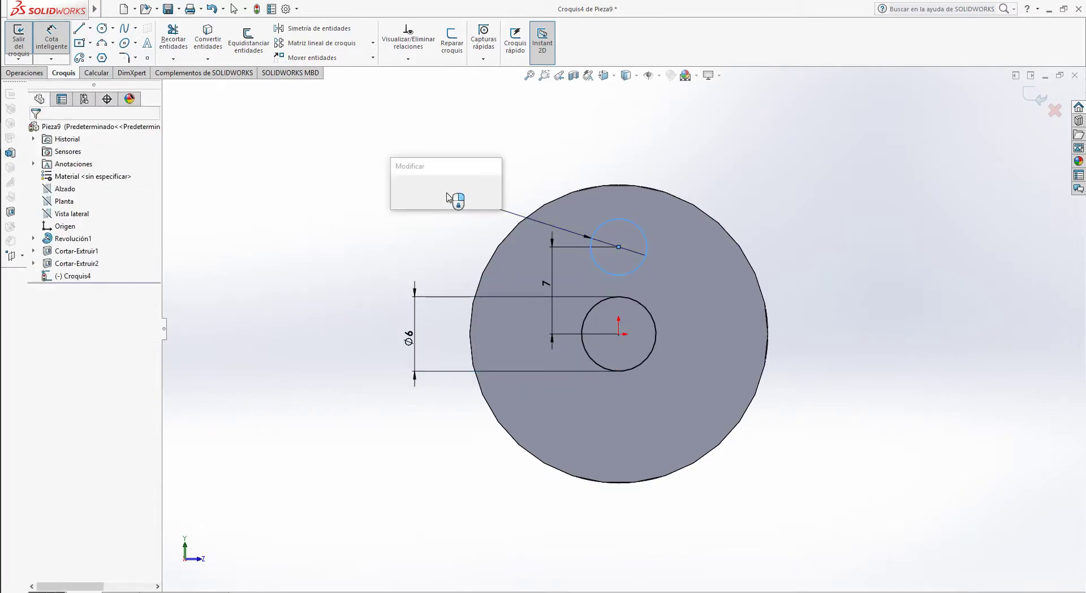
pyautogui.write('6')
pyautogui.press('Return')
pyautogui.press('Escape')
pyautogui.press('f')
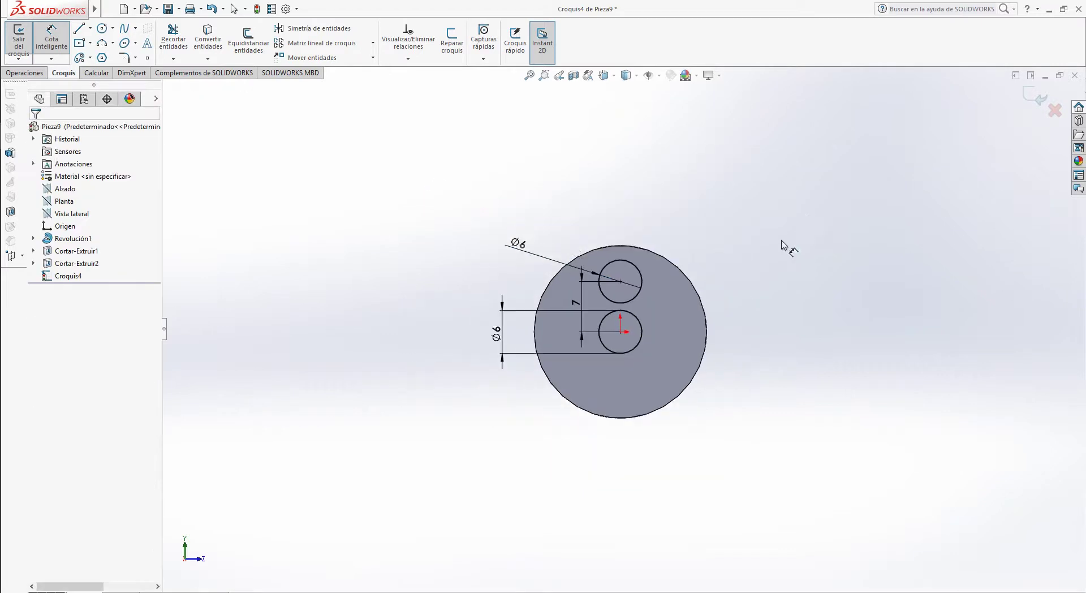
# Step: Set the upper circle's diameter to 5 mm
pyautogui.click(531, 252)
pyautogui.click(453, 283)
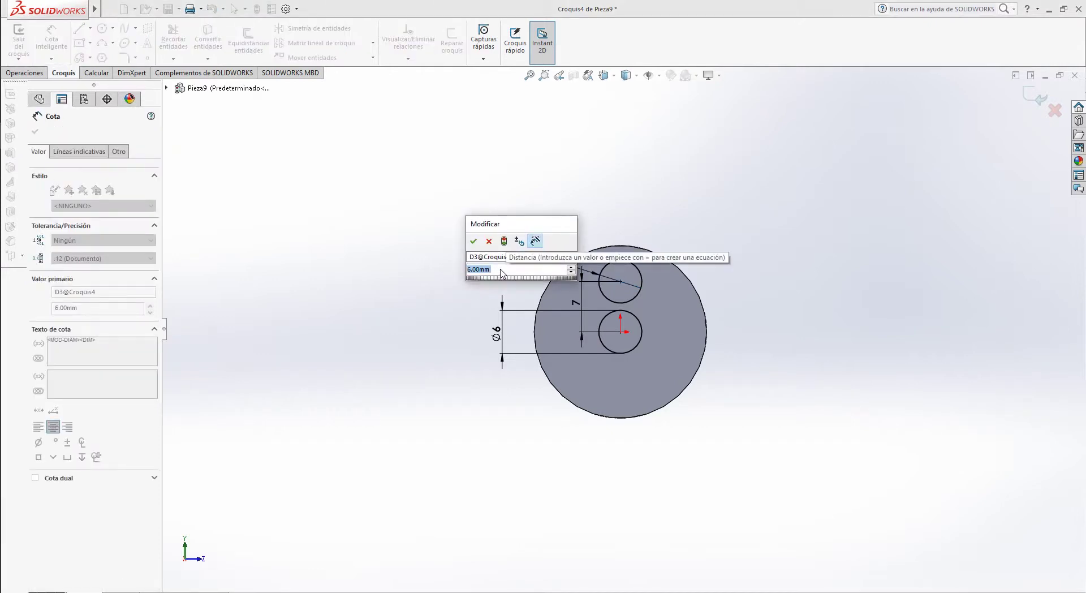
pyautogui.write('5')
pyautogui.press('Return')
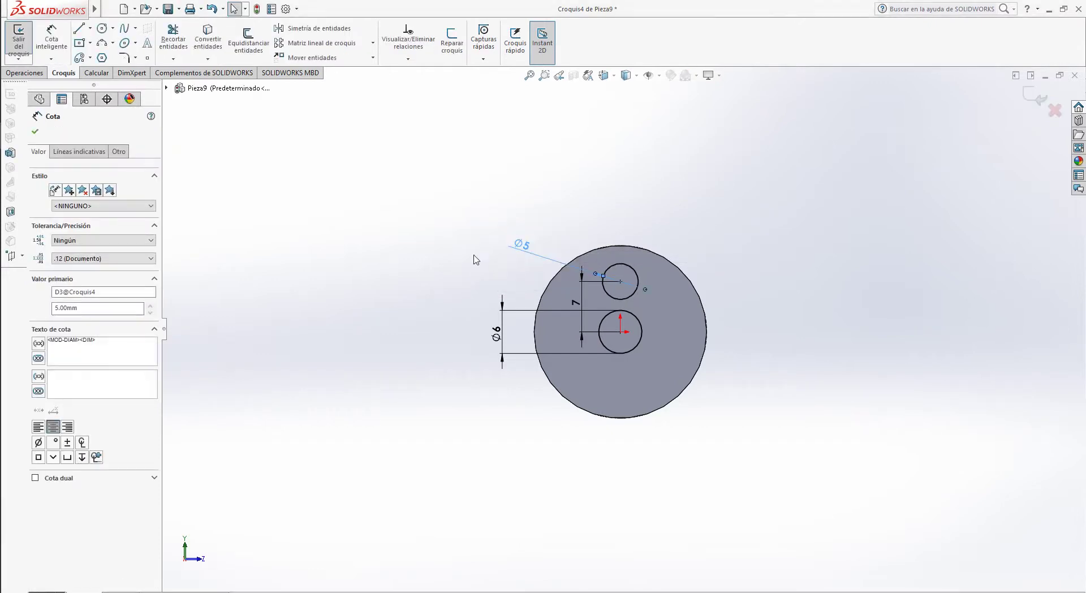
pyautogui.press('Escape')
# Step: Check part 3 in the PDF drawing and cut-extrude both end-face circles to a depth of 10 mm
pyautogui.moveTo(752, 327); pyautogui.dragTo(702, 378, button='middle')
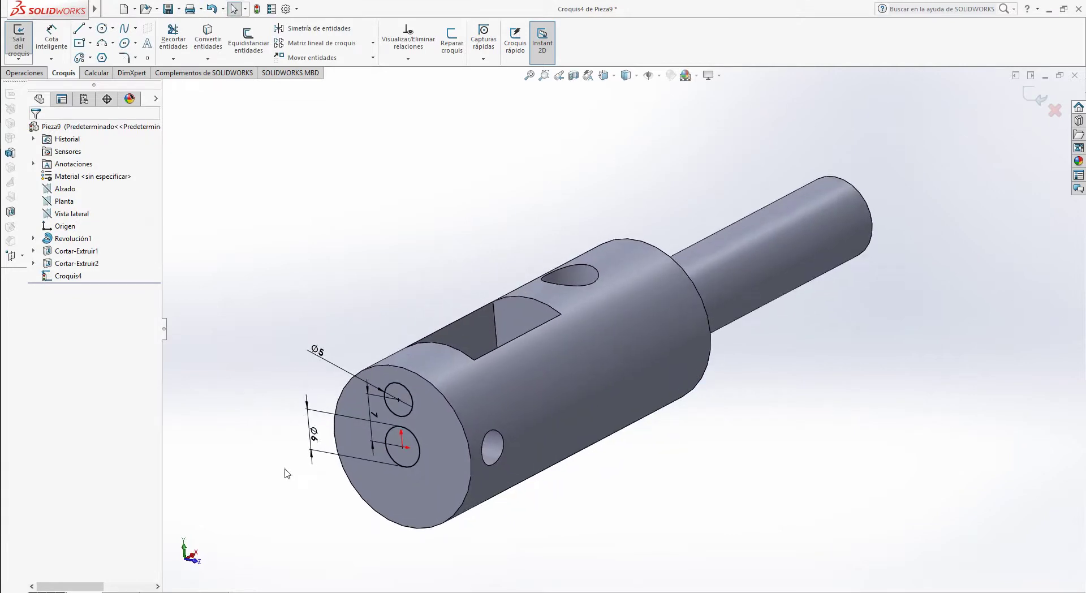
pyautogui.click(26, 188)
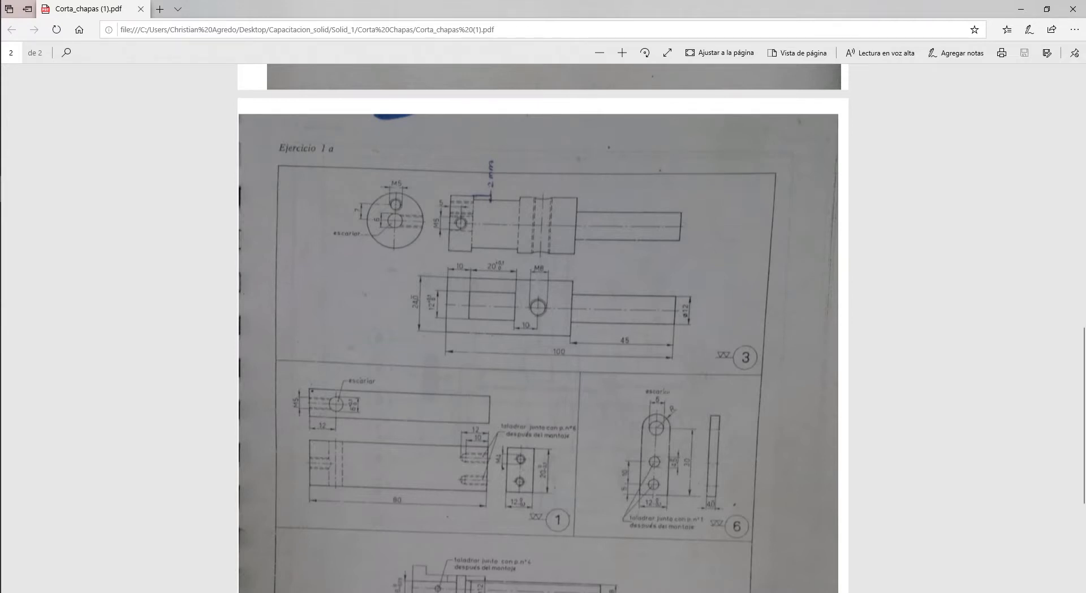
pyautogui.click(26, 134)
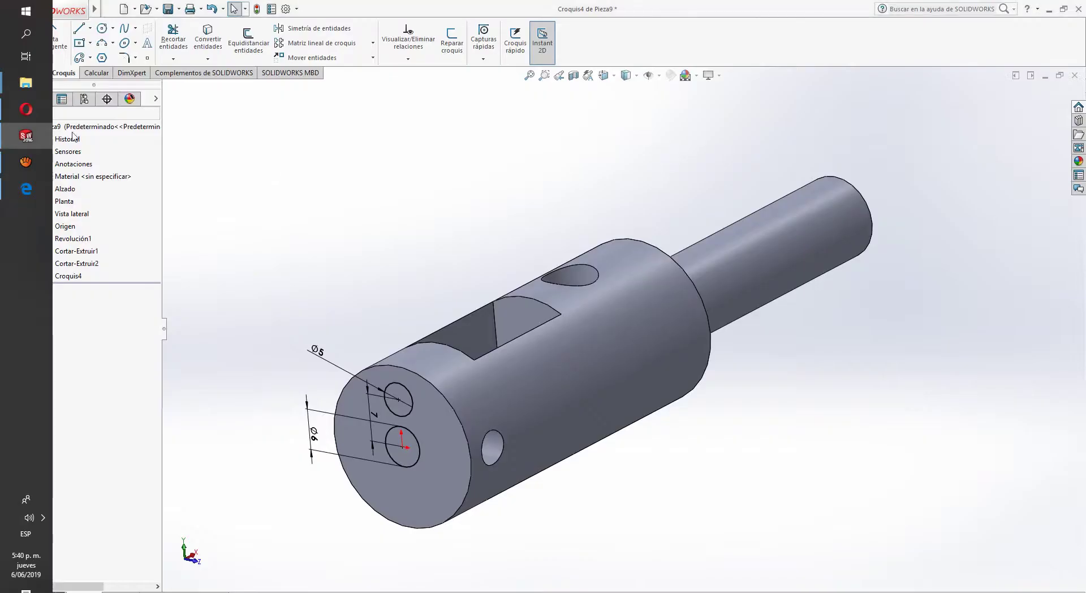
pyautogui.click(25, 72)
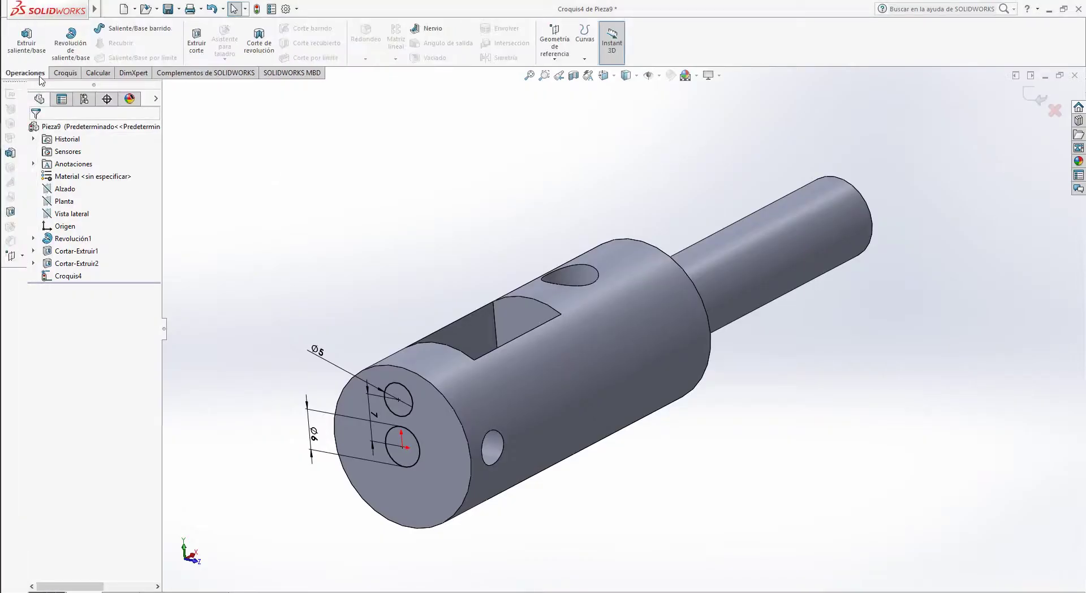
pyautogui.click(208, 51)
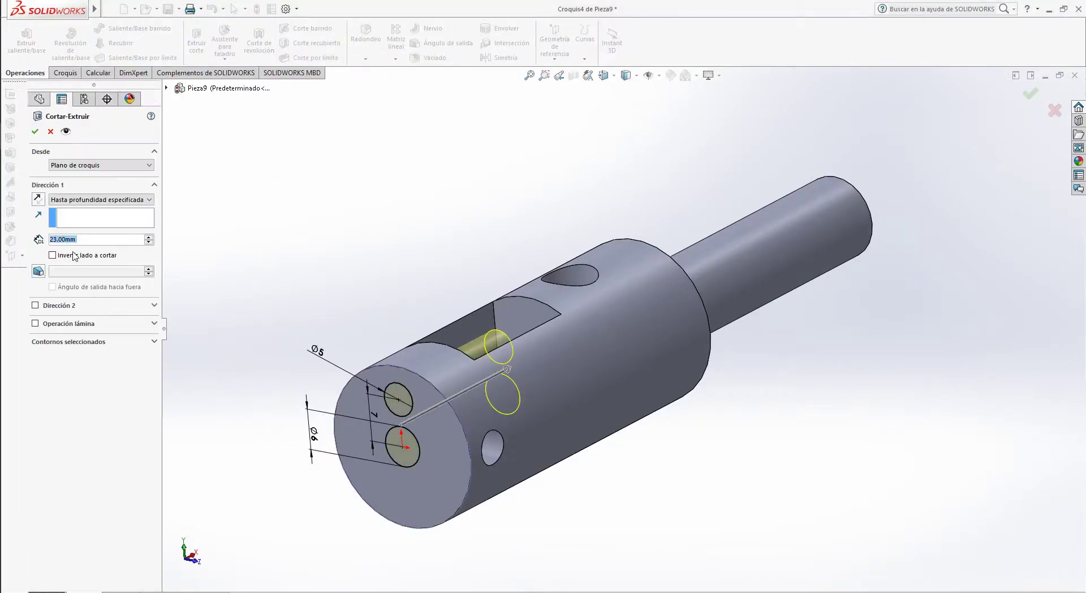
pyautogui.write('10')
pyautogui.press('Return')
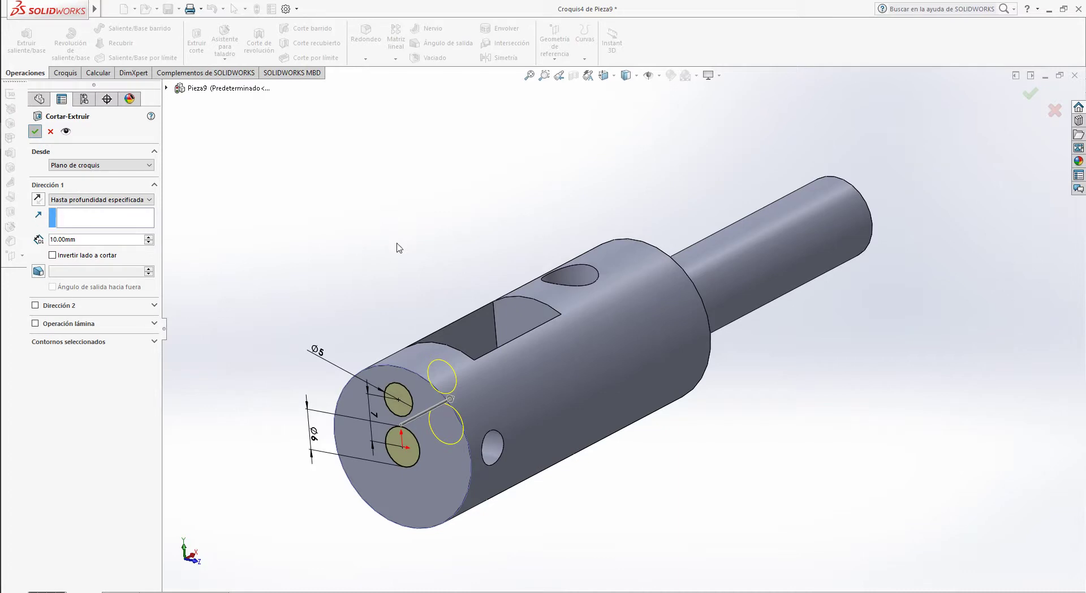
pyautogui.press('Return')
# Step: Start saving the part under a new name and browse to the Escritorio location
pyautogui.moveTo(399, 248); pyautogui.dragTo(351, 418, button='middle')
pyautogui.scroll(3, 364, 368)
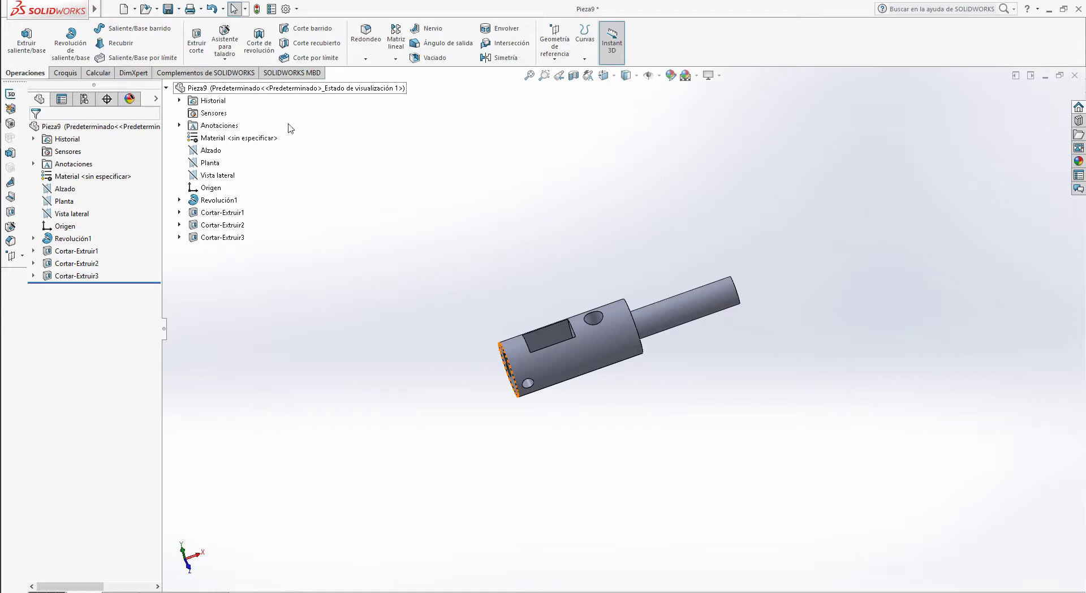
pyautogui.click(115, 8)
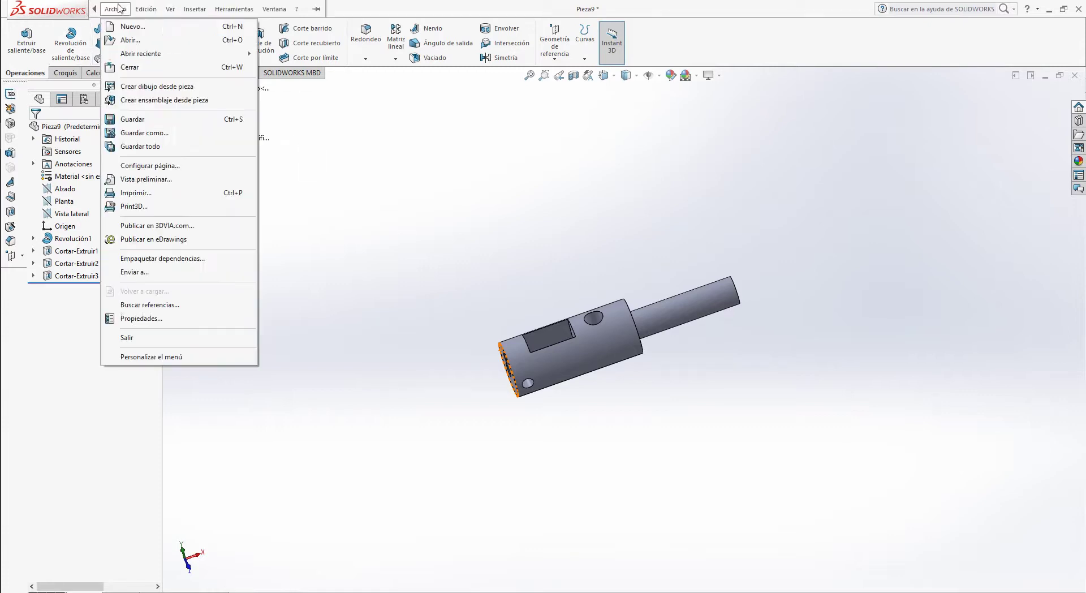
pyautogui.click(135, 133)
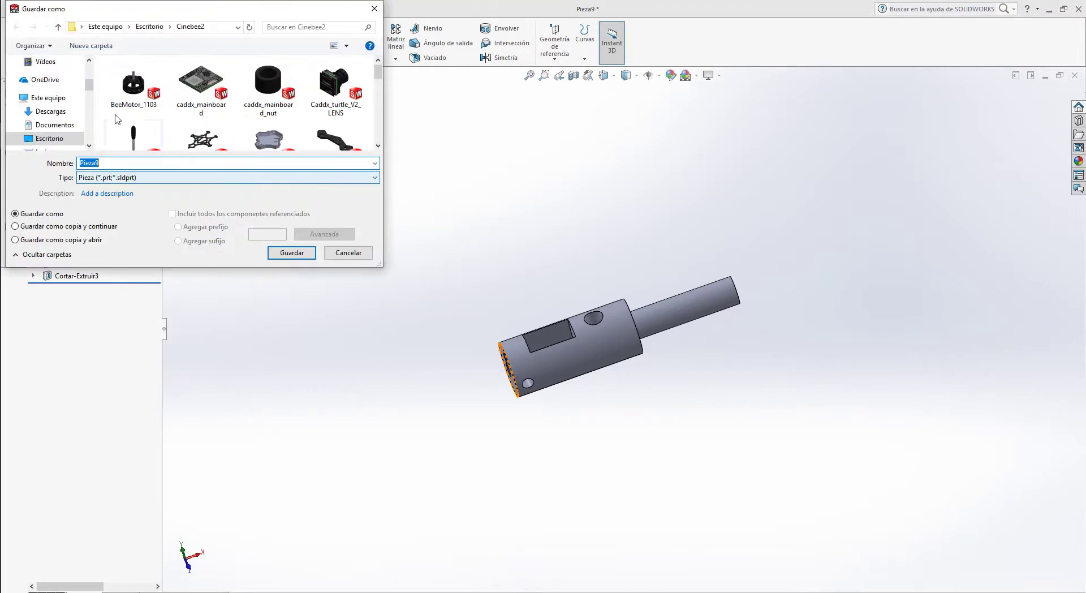
pyautogui.click(50, 139)
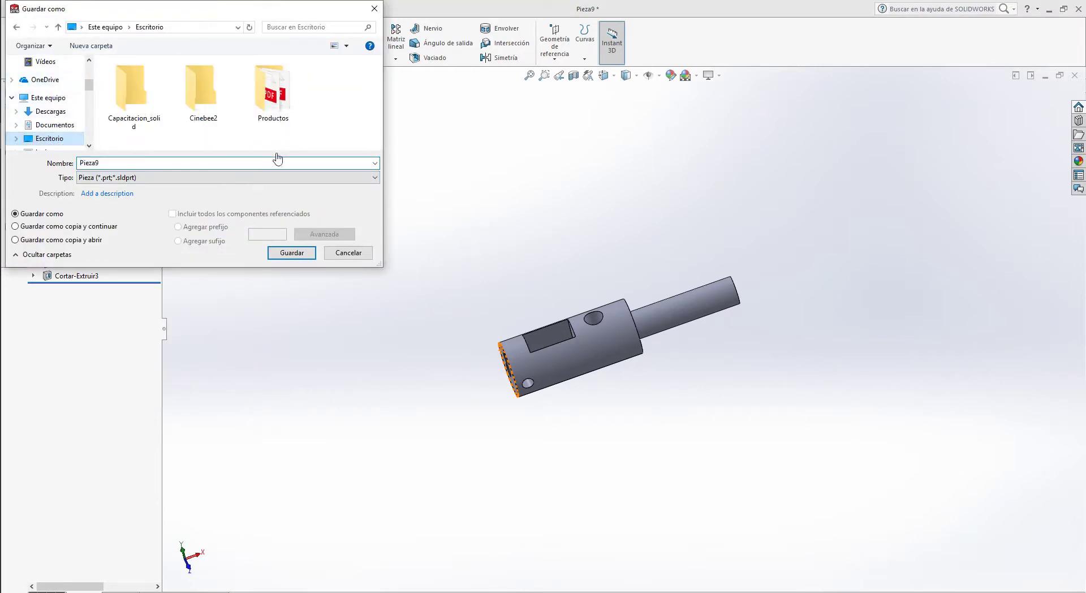
# Step: Create a folder named EJERCICIO CORTA CHAPAS on the Escritorio and open it as the save location
pyautogui.rightClick(328, 116)
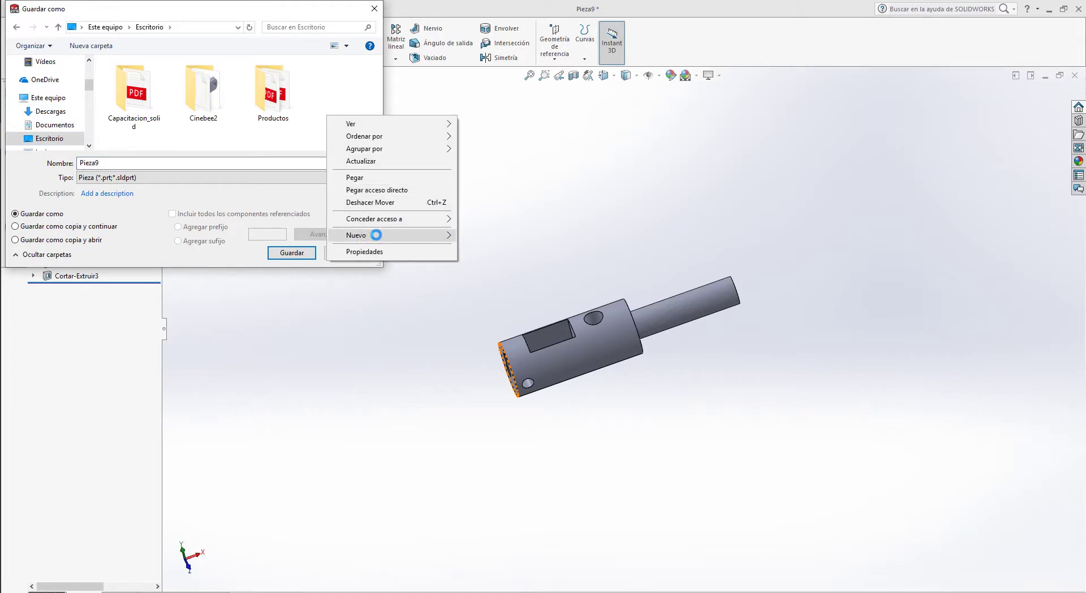
pyautogui.moveTo(375, 235)
pyautogui.click(483, 235)
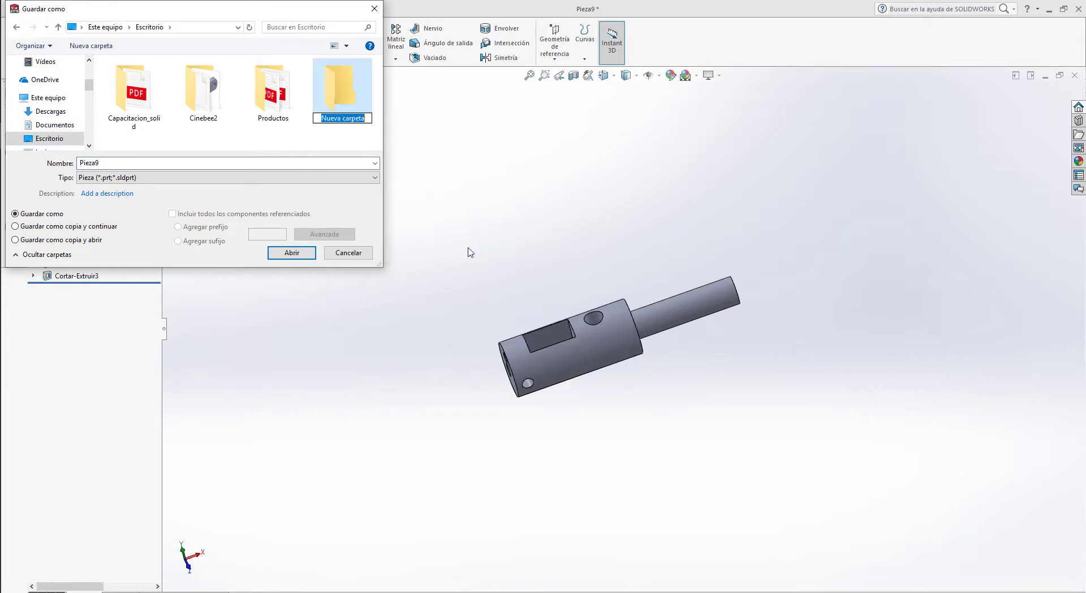
pyautogui.write('eJER')
pyautogui.press('BackSpace')
pyautogui.press('BackSpace')
pyautogui.press('BackSpace')
pyautogui.press('BackSpace')
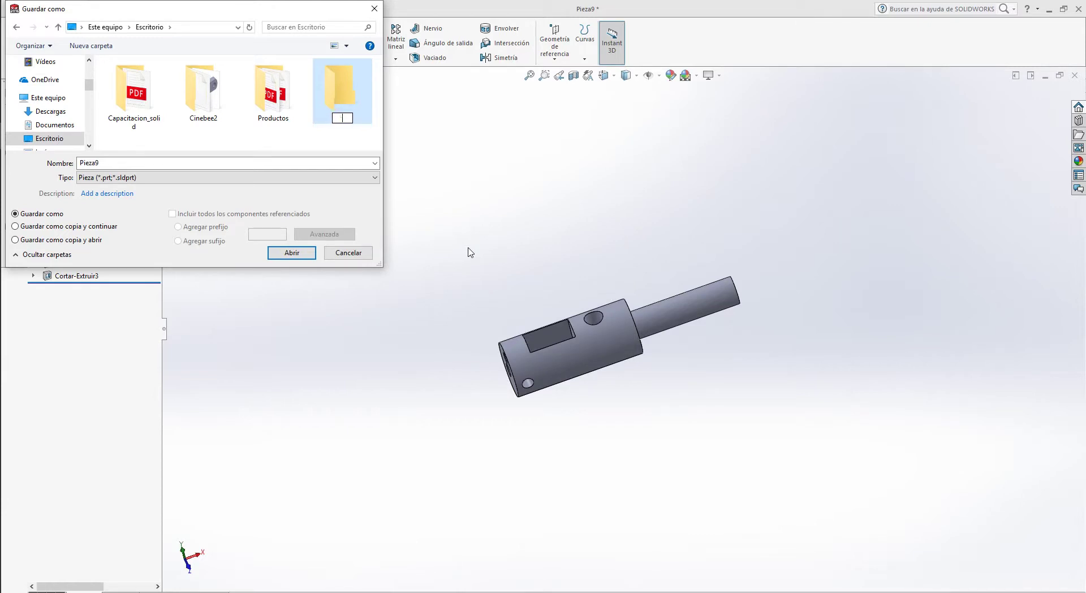
pyautogui.write('EJERCICIO CORTA CHAPAS')
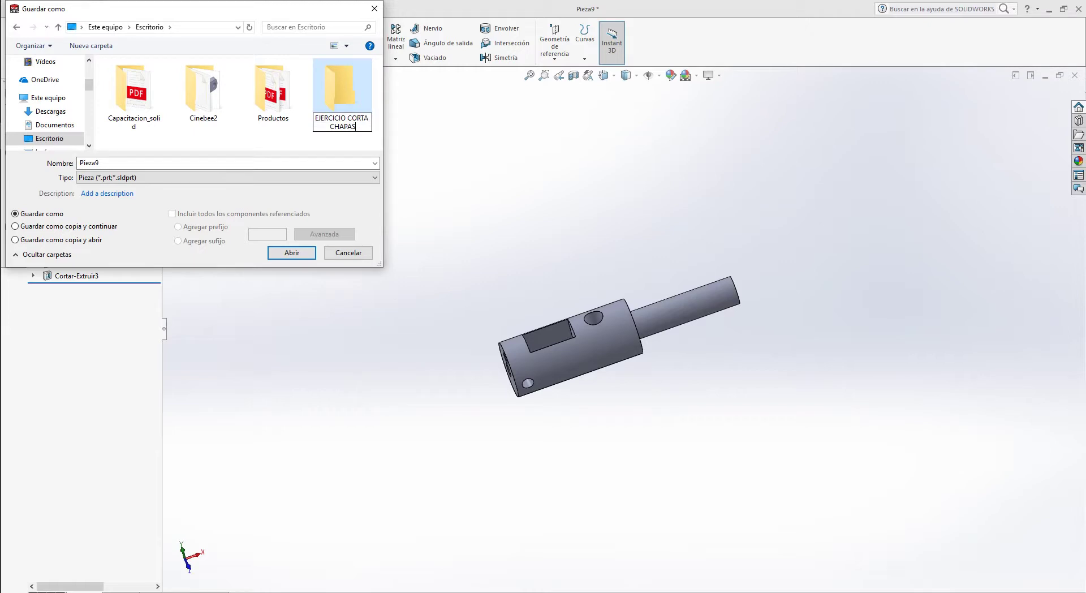
pyautogui.press('Return')
pyautogui.press('Return')
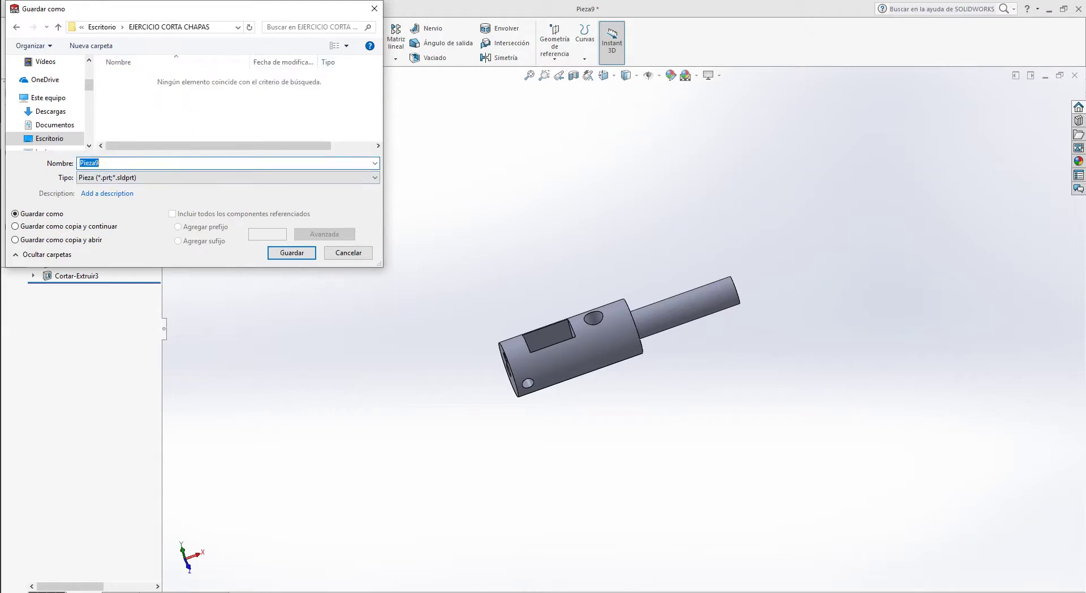
# Step: Look up part 3's designation in the PDF parts list and save the part as CUERPO
pyautogui.click(17, 188)
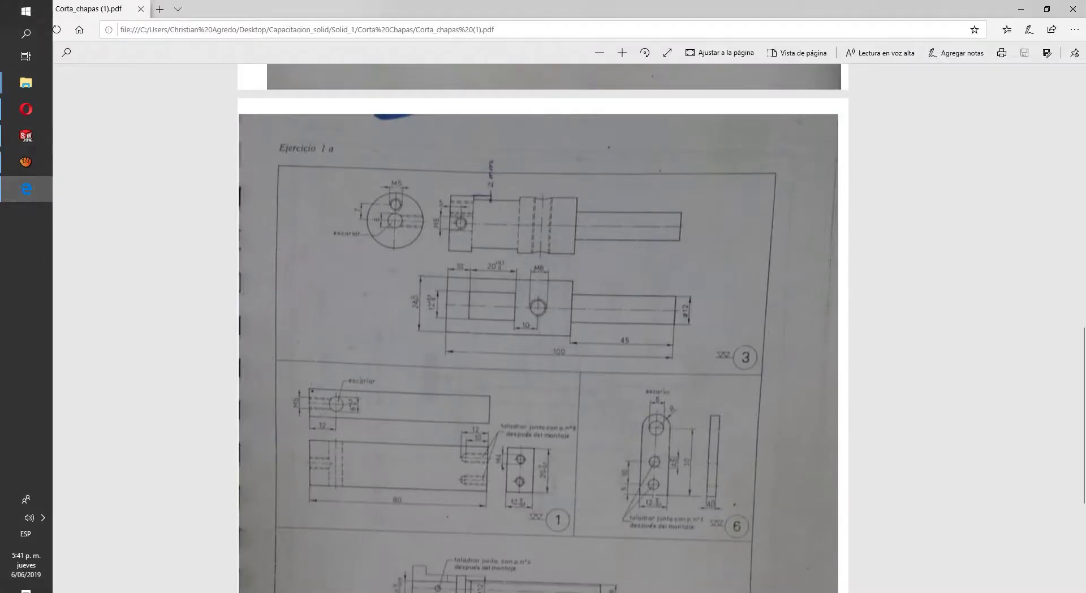
pyautogui.scroll(5, 543, 328)
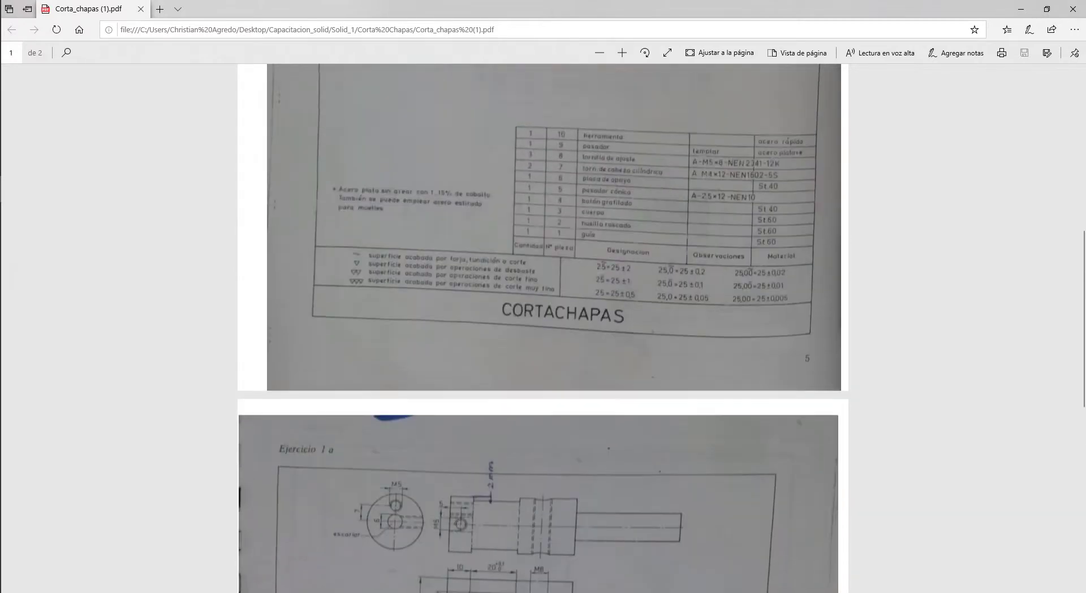
pyautogui.scroll(2, 543, 328)
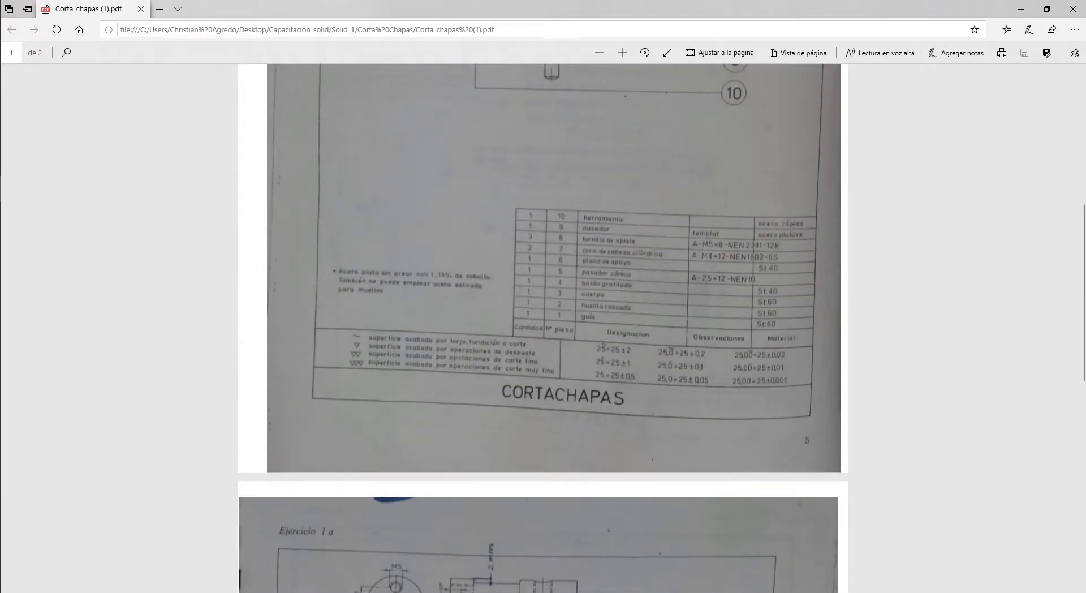
pyautogui.click(26, 136)
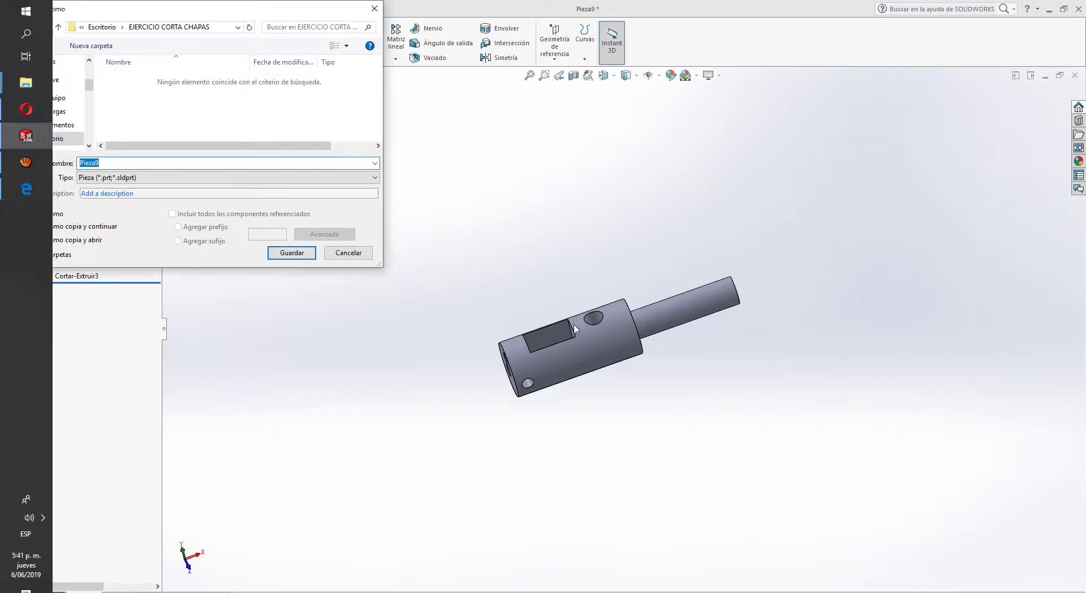
pyautogui.write('CUERP')
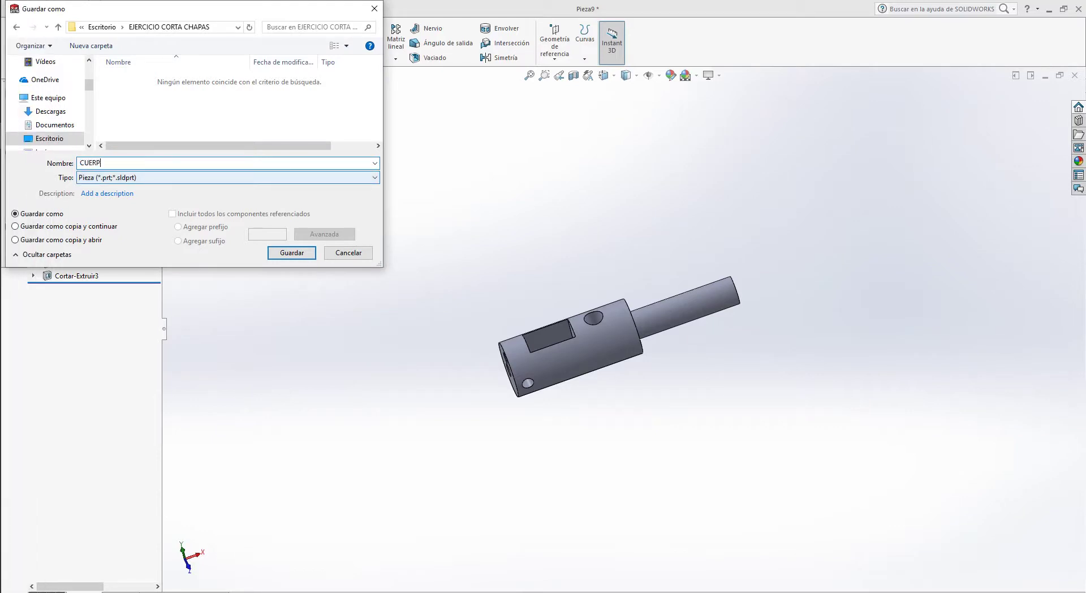
pyautogui.write('O')
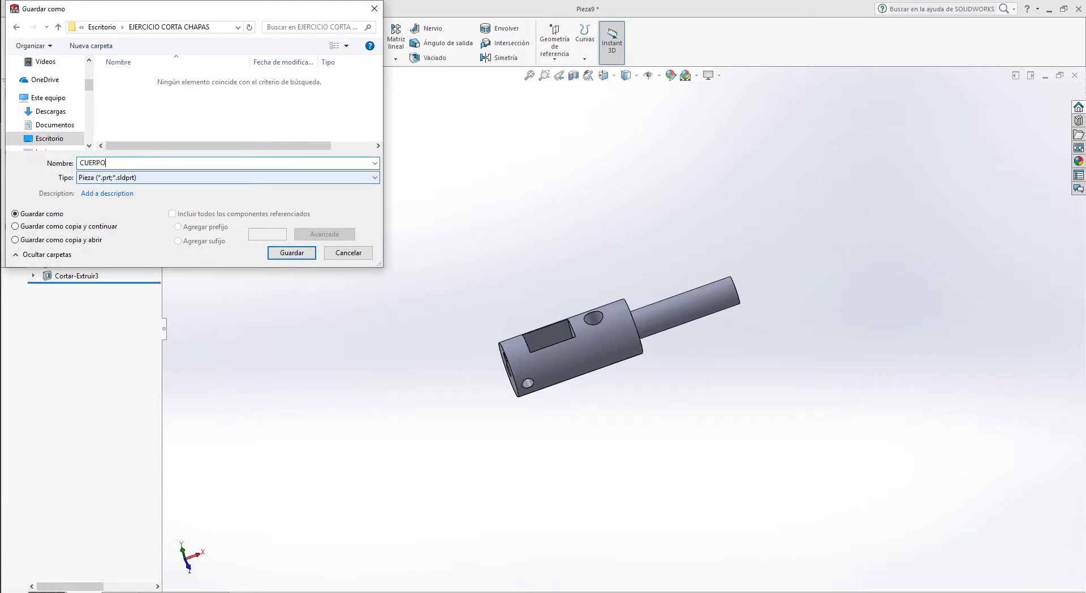
pyautogui.click(291, 253)
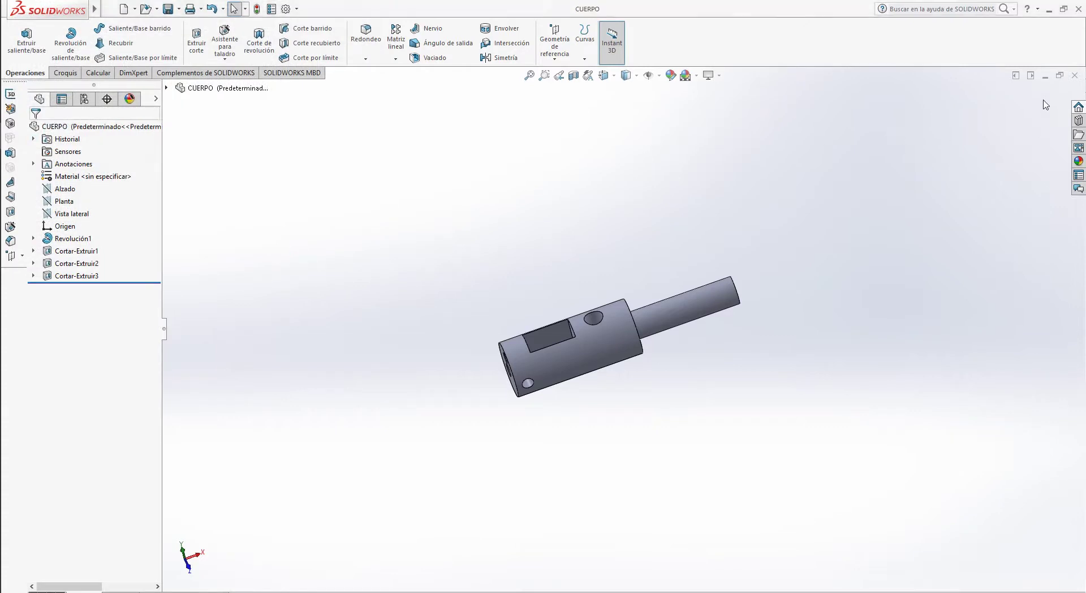
# Step: Close the CUERPO part and create a new part document
pyautogui.moveTo(754, 351); pyautogui.dragTo(679, 283, button='middle')
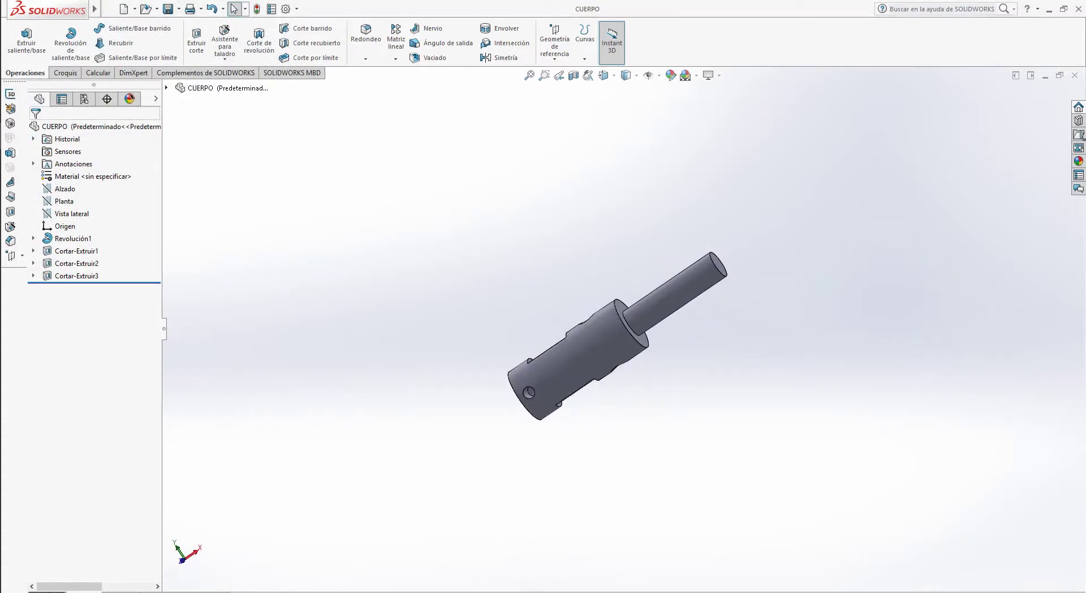
pyautogui.click(1075, 75)
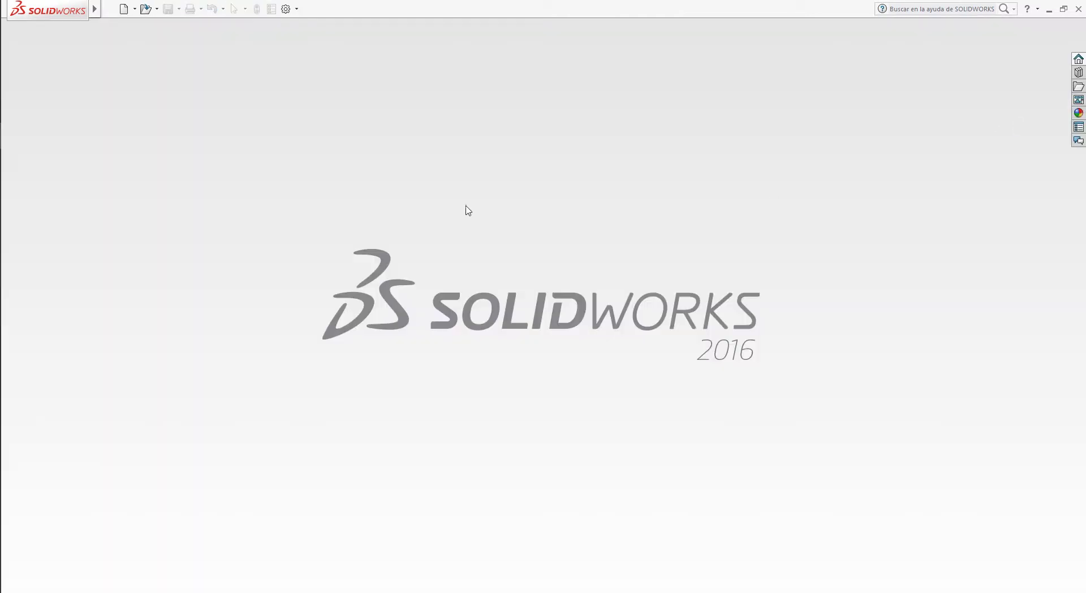
pyautogui.click(124, 9)
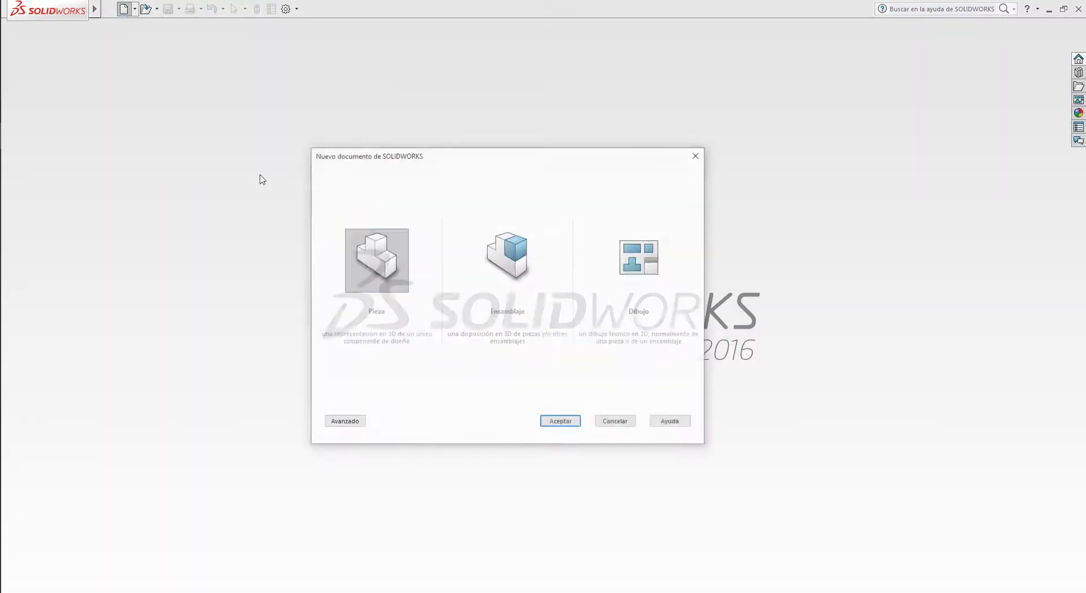
pyautogui.click(562, 422)
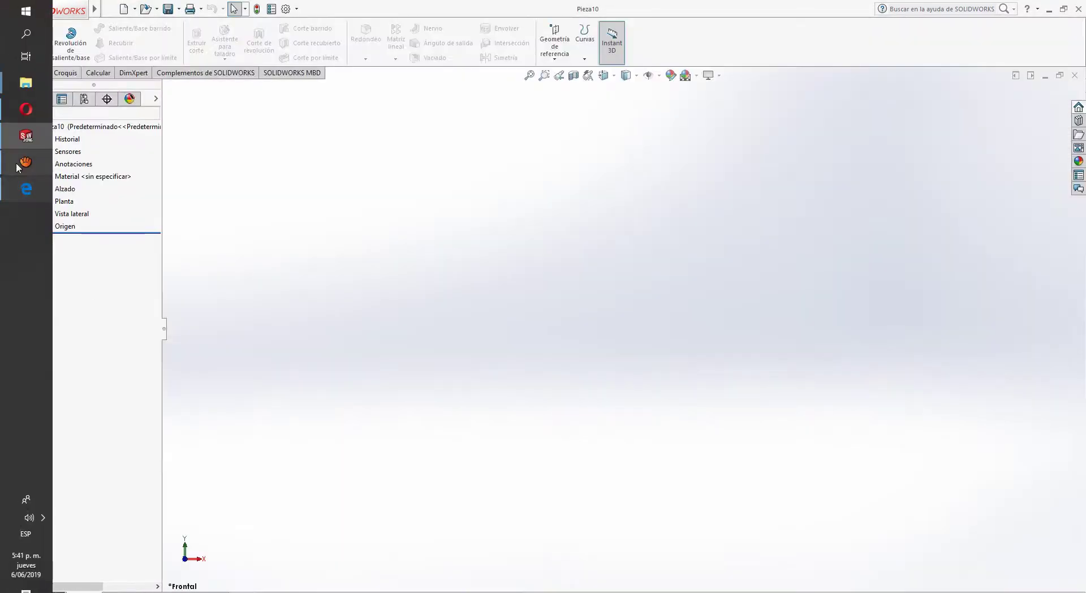
# Step: Check part 1 in the PDF drawing and sketch a center rectangle about 159 by 52 mm at the origin on the Vista lateral plane
pyautogui.click(25, 188)
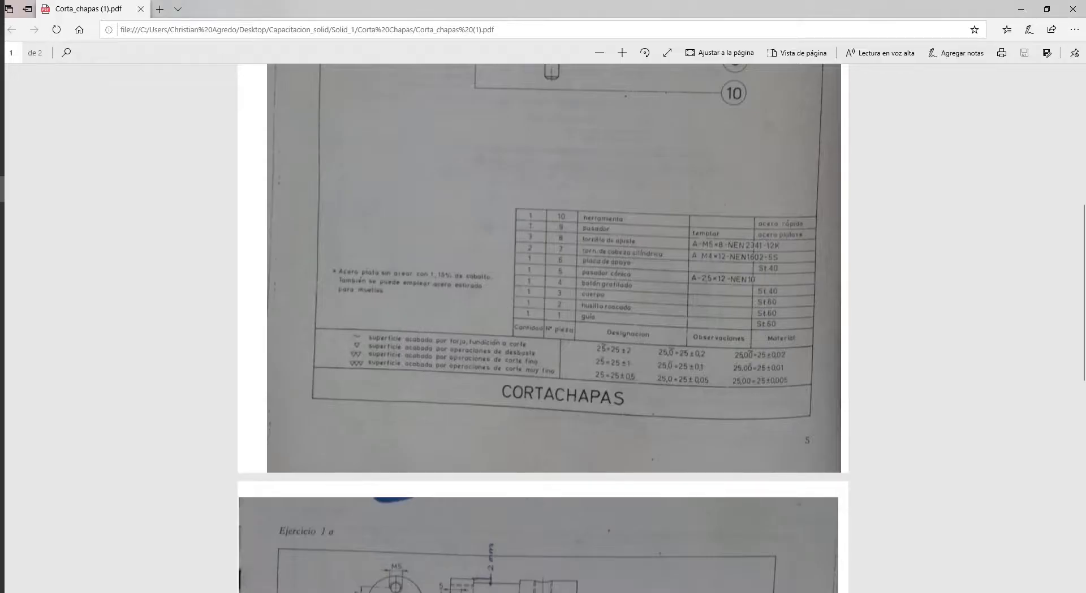
pyautogui.scroll(-5, 543, 328)
pyautogui.scroll(-2, 543, 328)
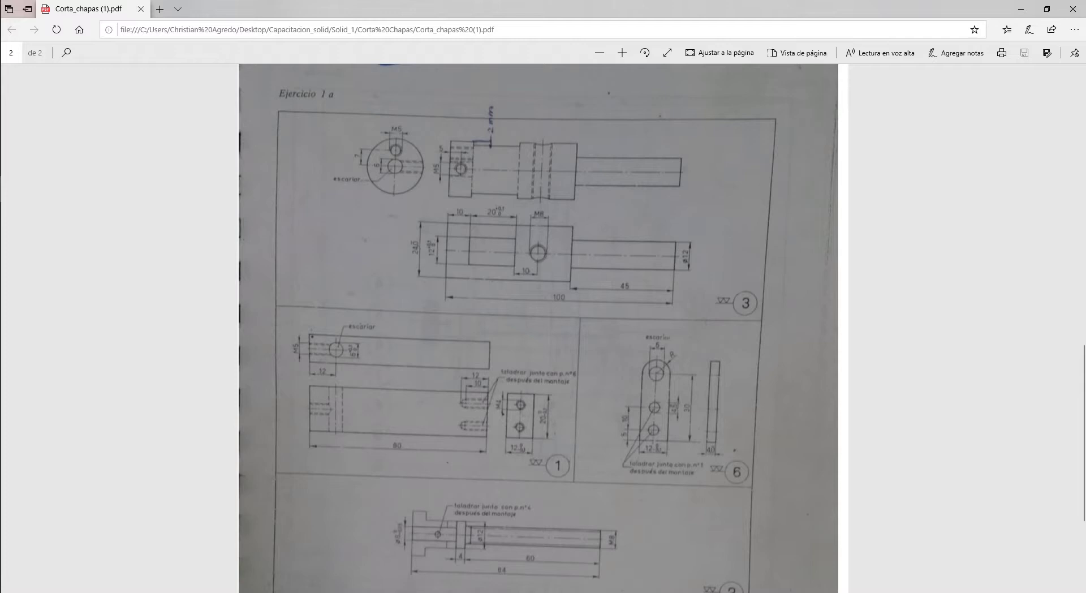
pyautogui.click(36, 136)
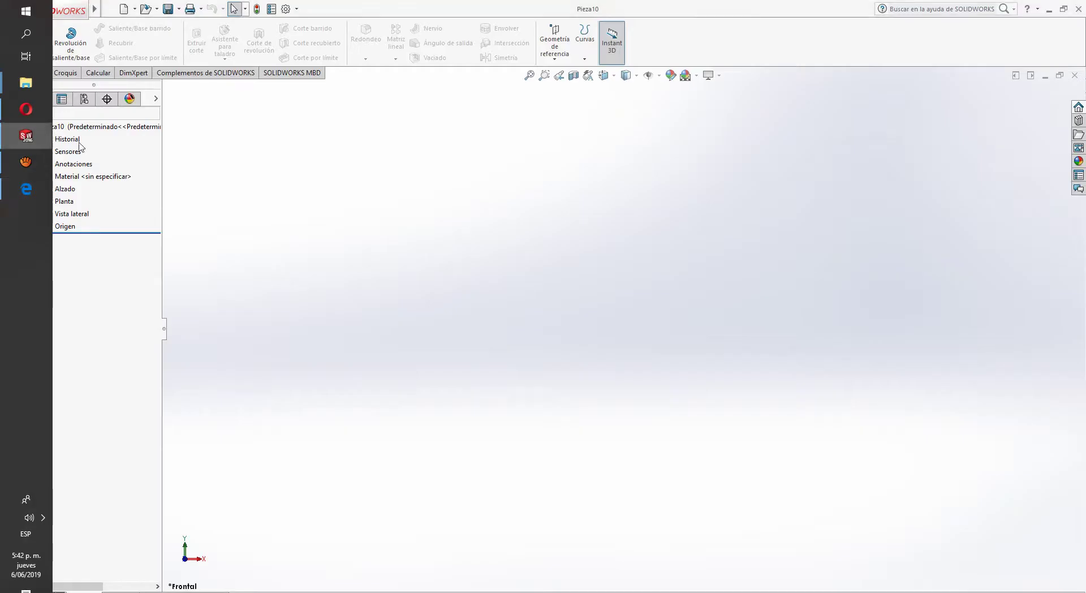
pyautogui.click(71, 213)
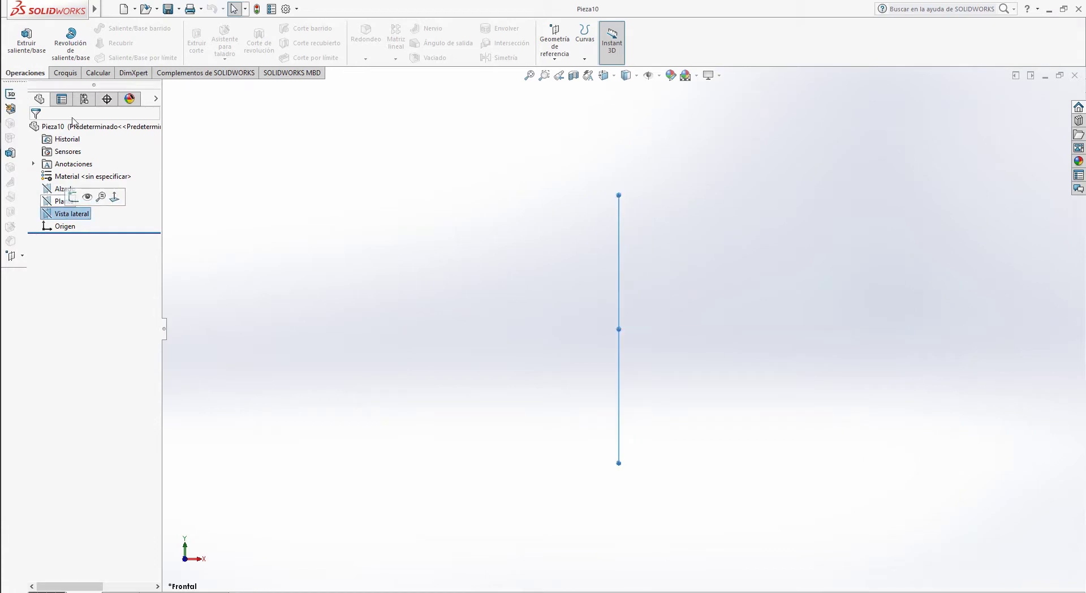
pyautogui.click(63, 73)
pyautogui.click(80, 43)
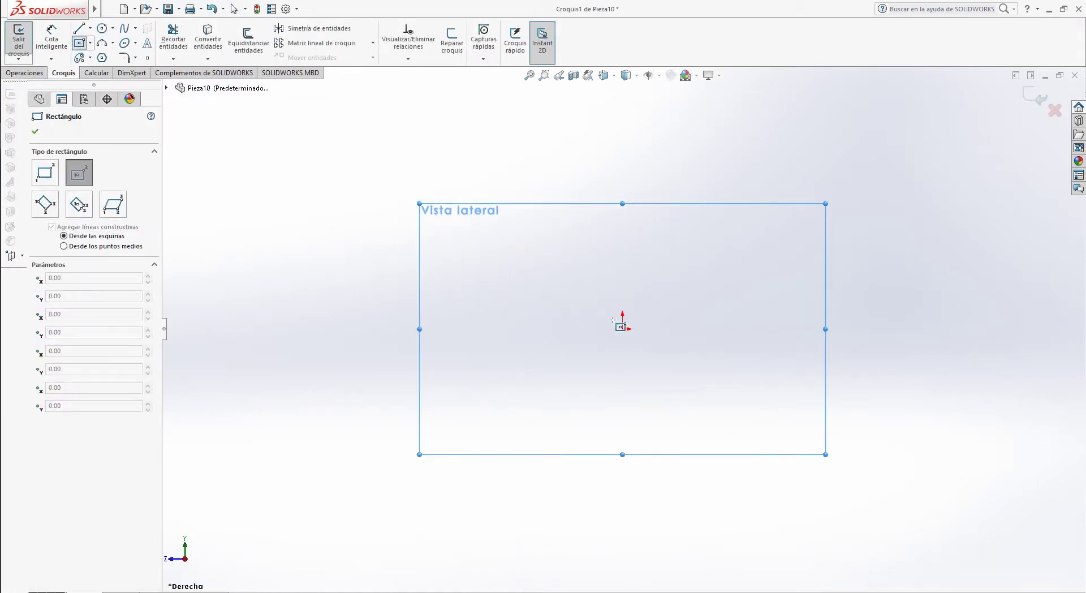
pyautogui.click(623, 329)
pyautogui.click(441, 269)
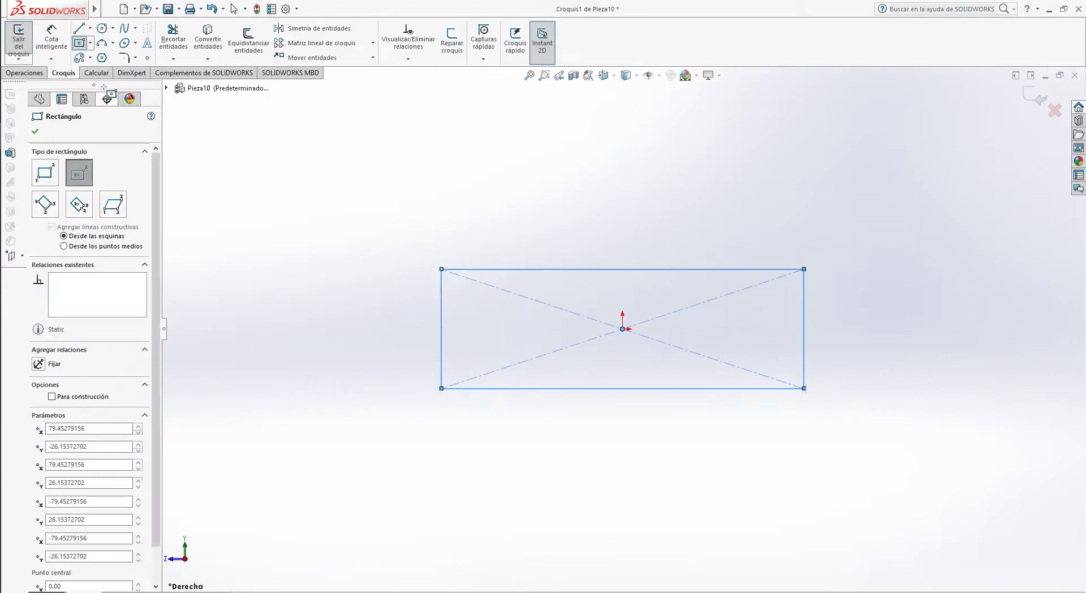
# Step: Check part 1's length in the PDF drawing and dimension the rectangle's horizontal side to 80 mm
pyautogui.click(58, 43)
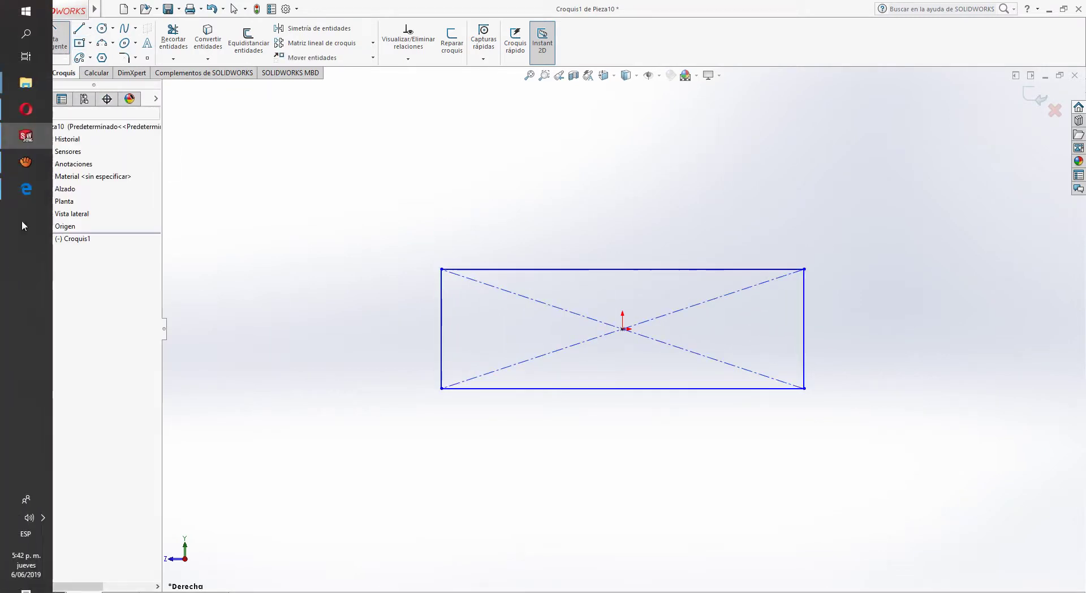
pyautogui.click(27, 190)
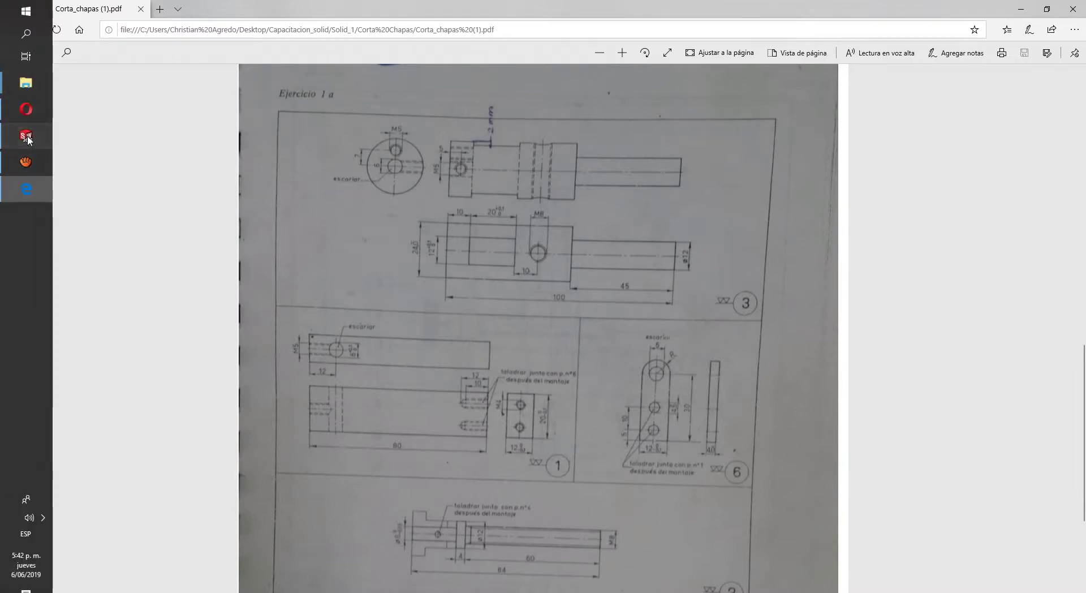
pyautogui.click(26, 135)
pyautogui.click(527, 391)
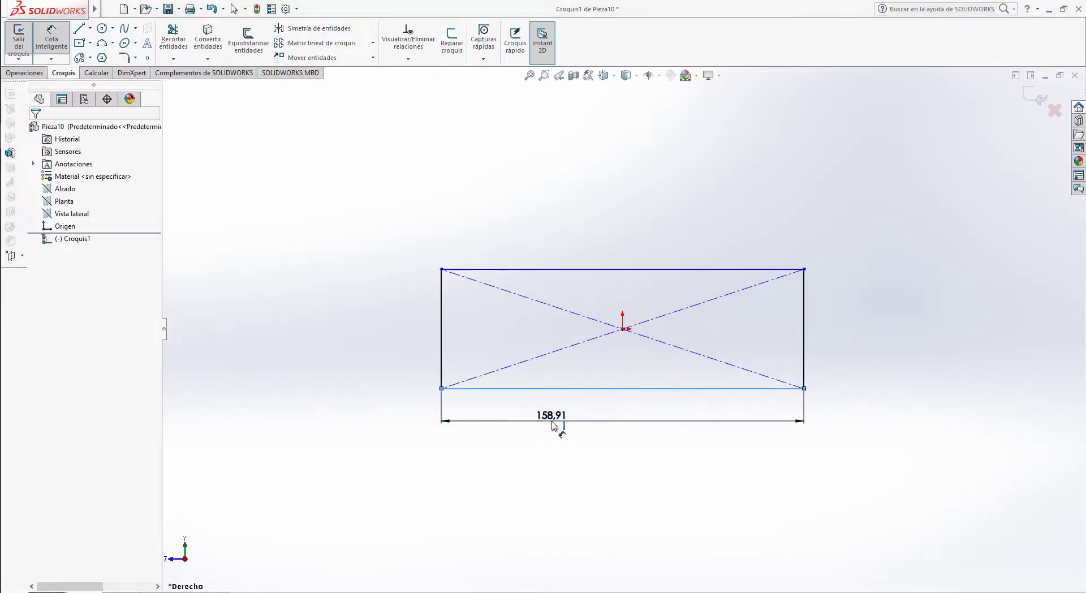
pyautogui.click(553, 426)
pyautogui.write('80')
pyautogui.press('Return')
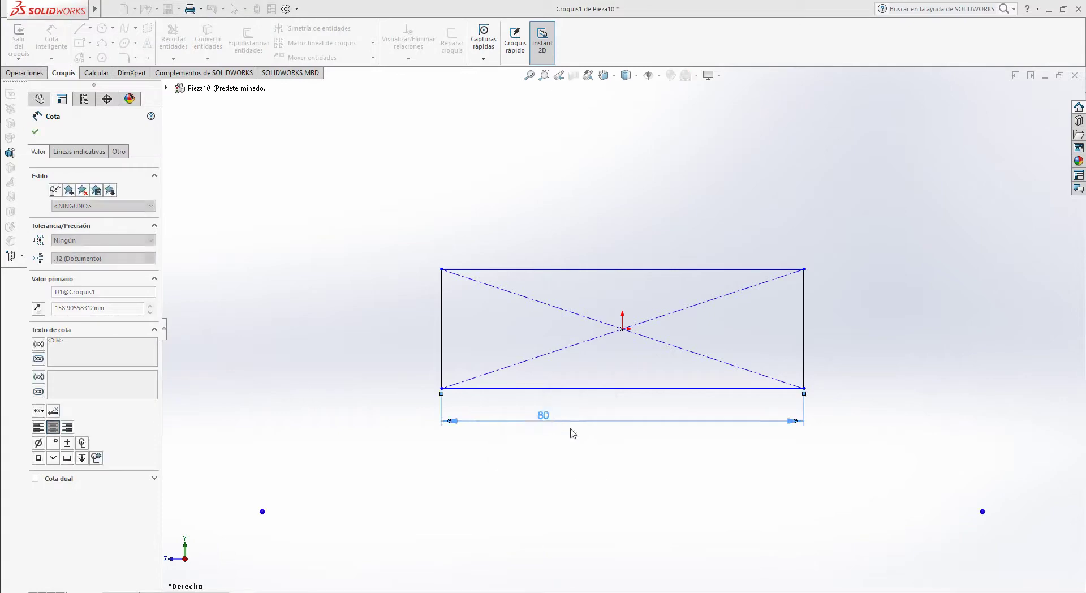
pyautogui.press('Escape')
# Step: Check part 1's height in the PDF drawing and dimension the rectangle's vertical side to 20 mm
pyautogui.click(26, 189)
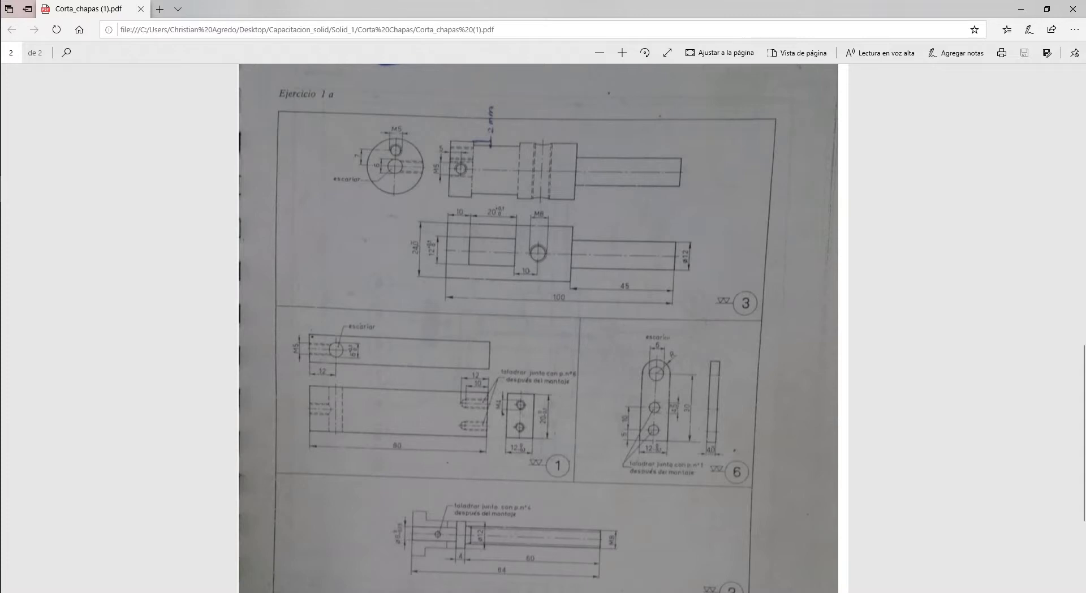
pyautogui.click(26, 136)
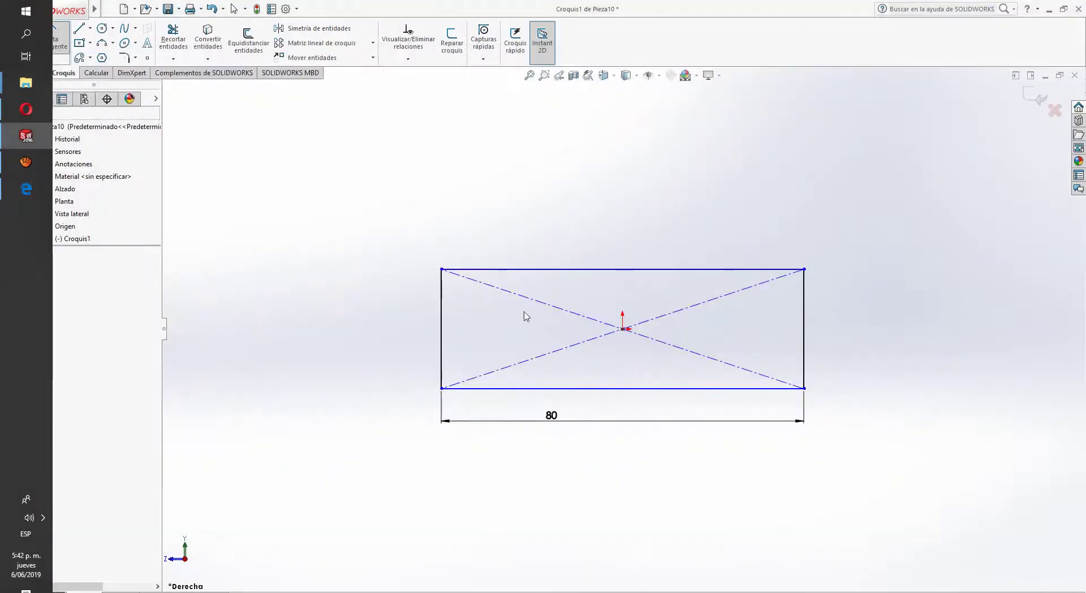
pyautogui.click(422, 318)
pyautogui.click(410, 321)
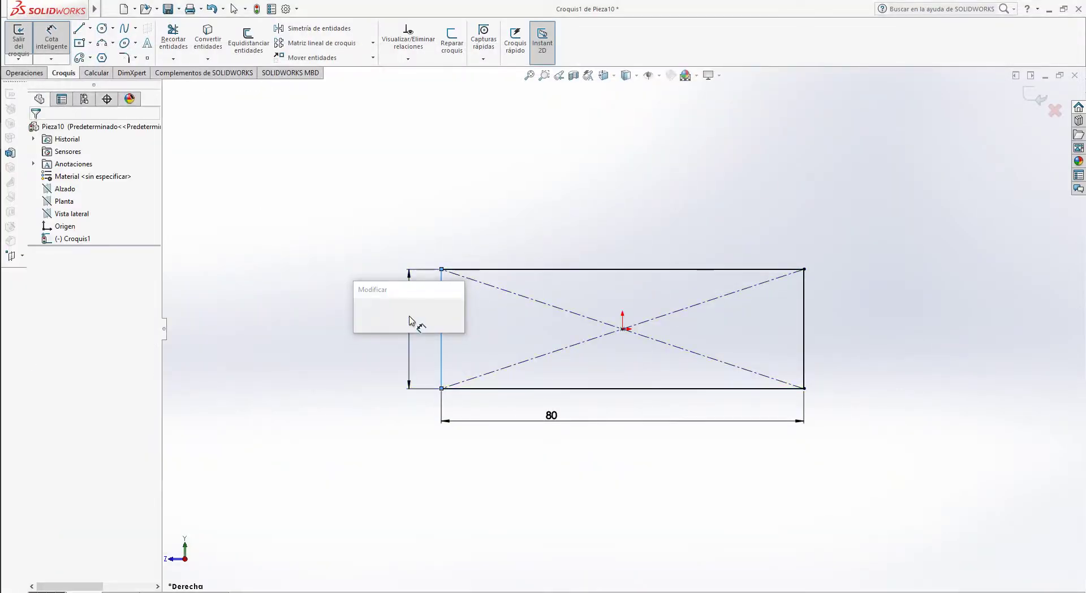
pyautogui.write('20')
pyautogui.press('Return')
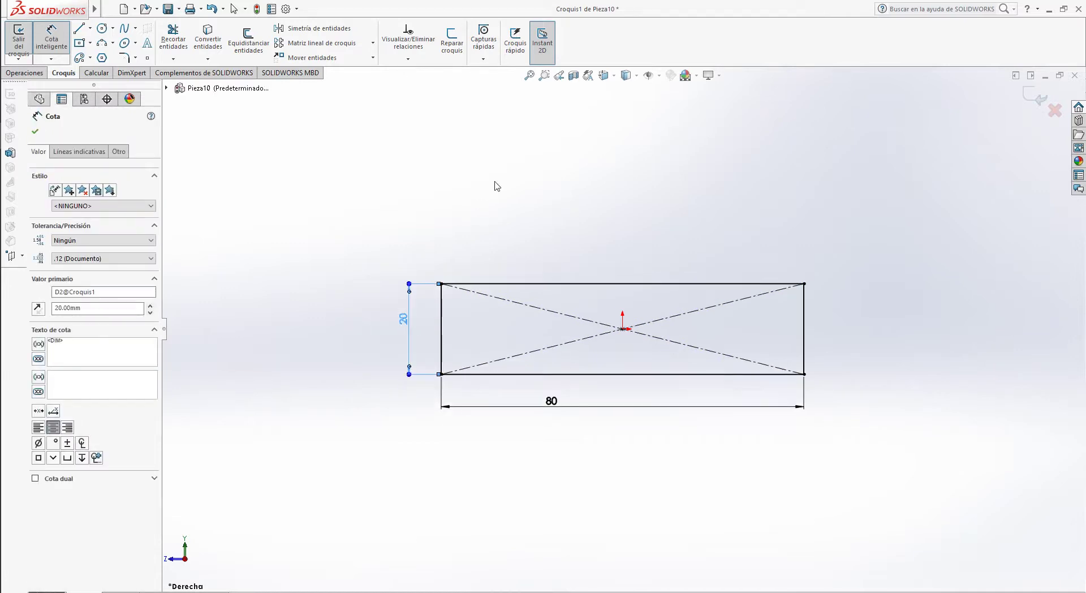
pyautogui.press('Escape')
# Step: Extrude the rectangle 12 mm with the Plano medio end condition, taking the thickness from the PDF drawing
pyautogui.click(25, 72)
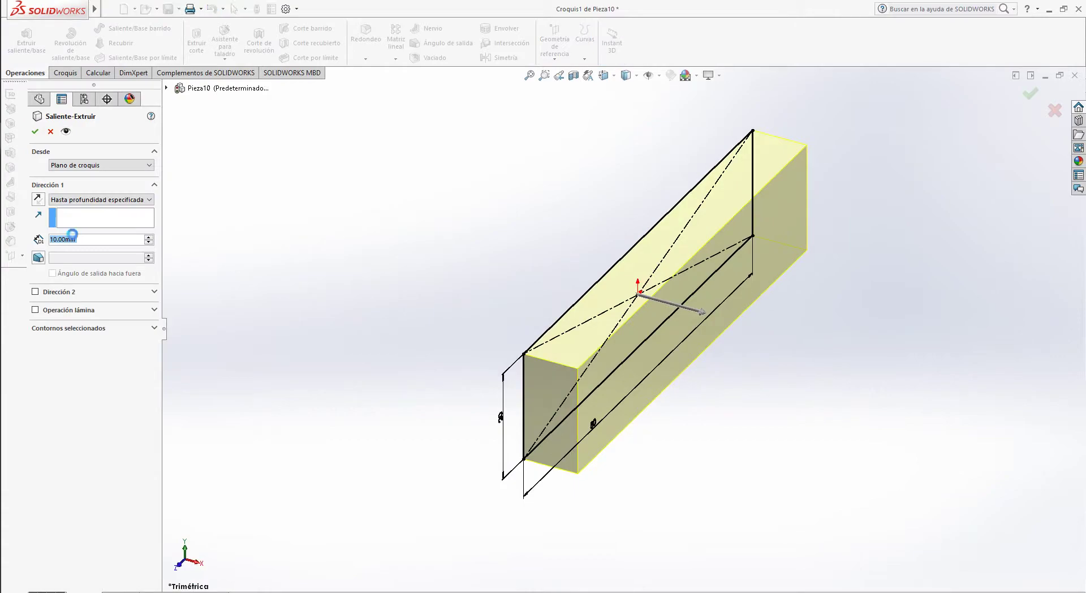
pyautogui.click(25, 164)
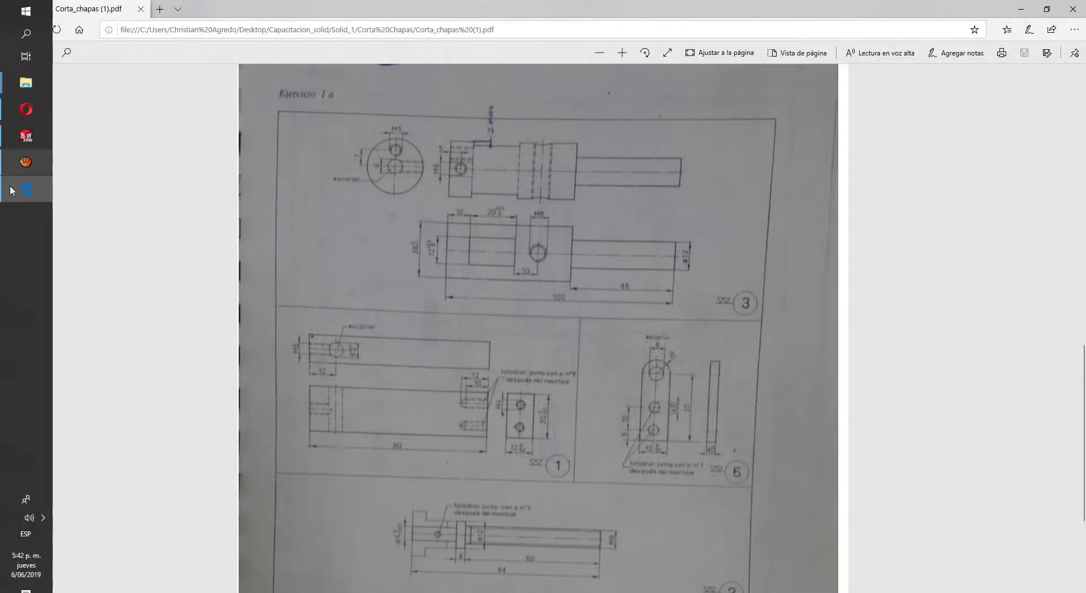
pyautogui.click(12, 189)
pyautogui.click(87, 241)
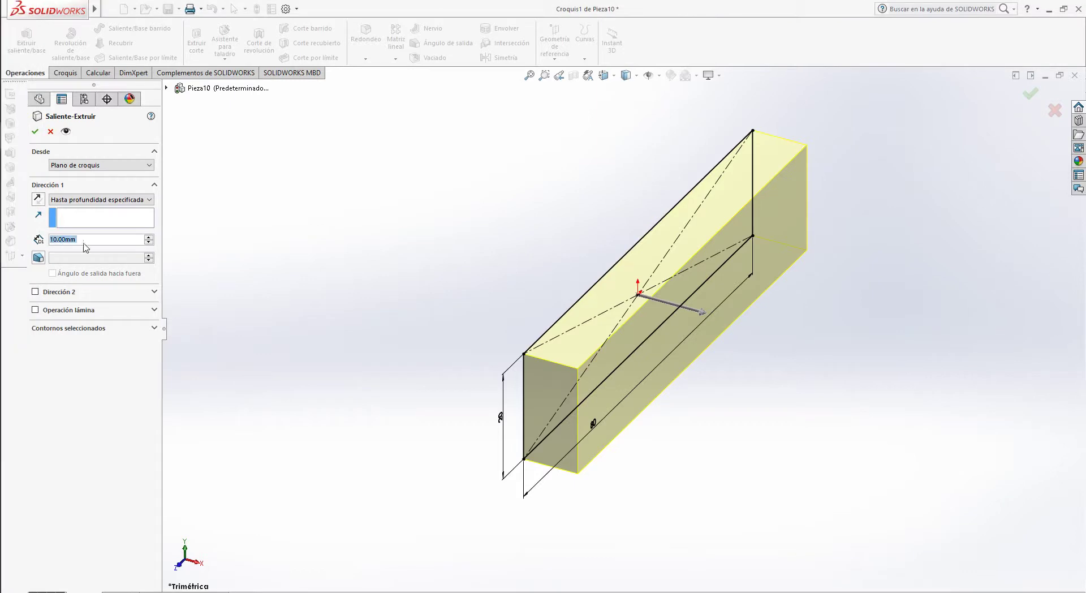
pyautogui.write('12')
pyautogui.press('Return')
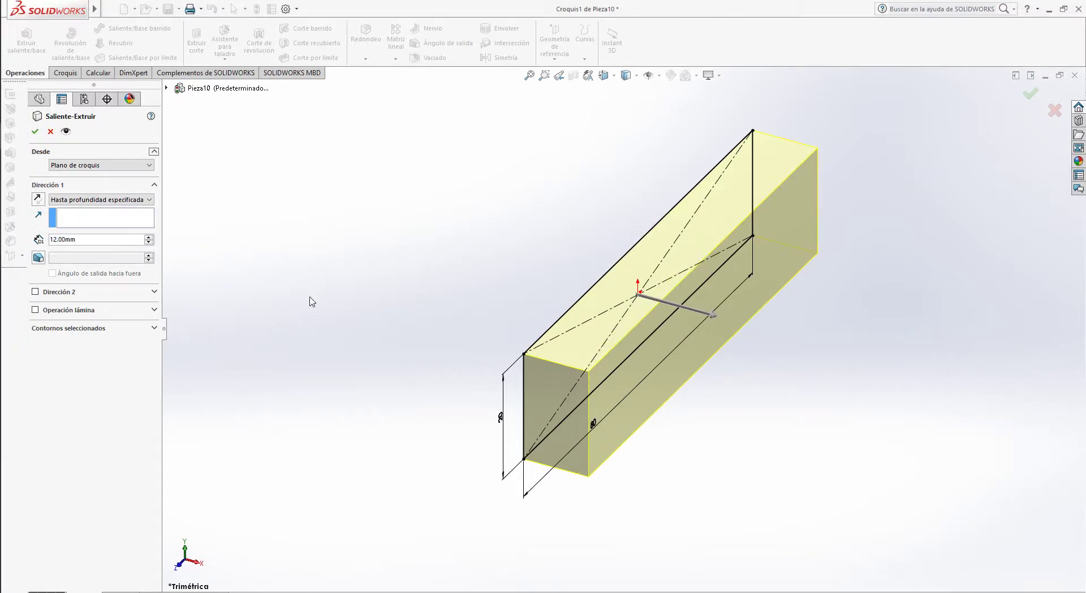
pyautogui.click(90, 201)
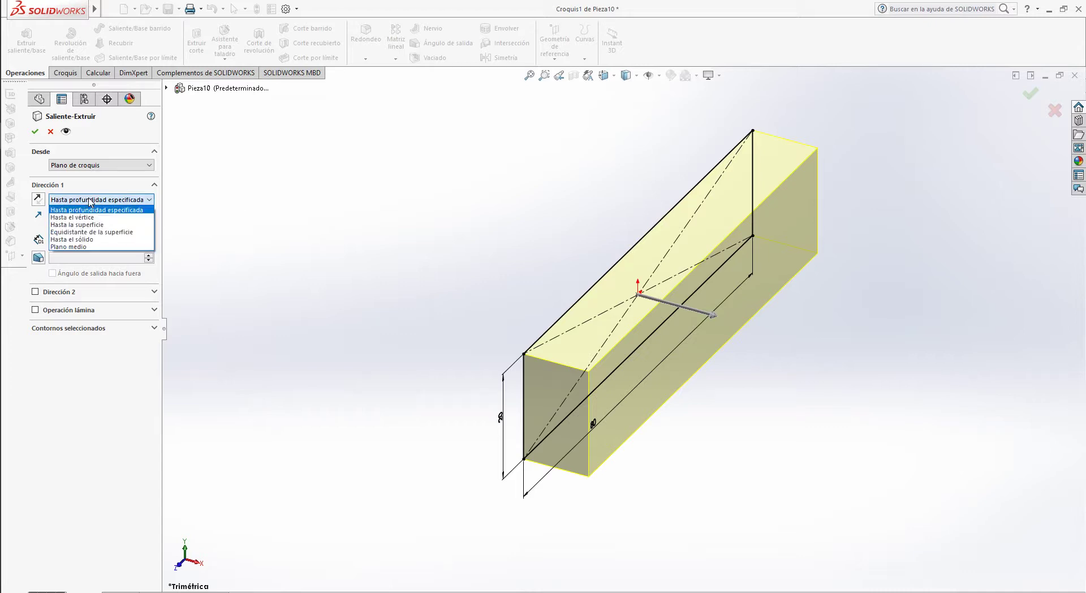
pyautogui.click(85, 247)
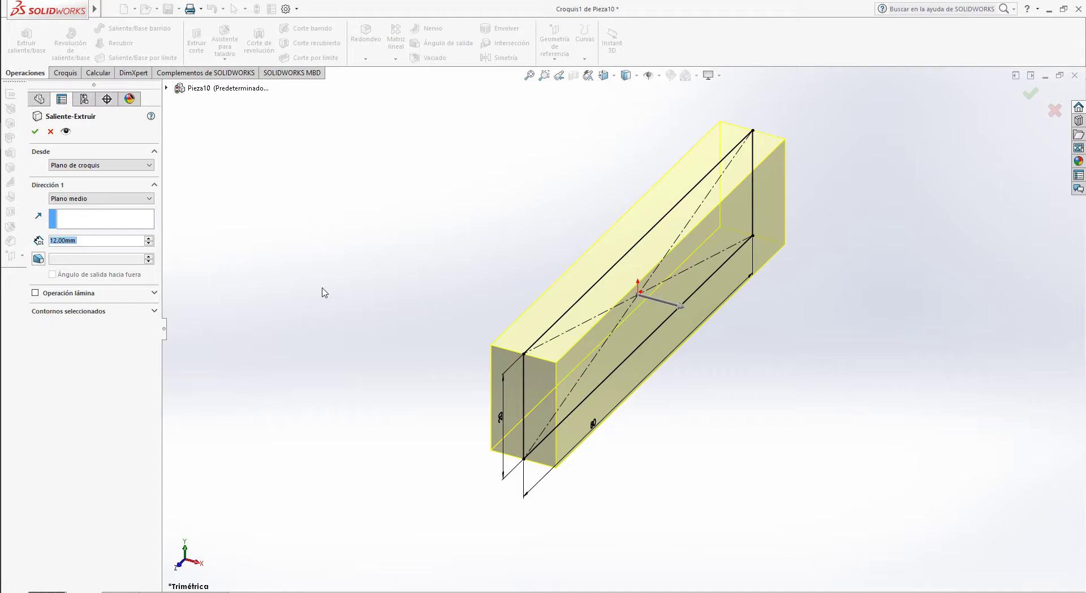
pyautogui.click(35, 132)
# Step: Review part 1's holes in the PDF and sketch a vertical construction line down the middle of the block's 12 by 20 mm end face
pyautogui.moveTo(679, 368)
pyautogui.mouseDown(button='middle')
pyautogui.moveTo(757, 413)
pyautogui.moveTo(585, 346)
pyautogui.moveTo(636, 423)
pyautogui.moveTo(628, 387)
pyautogui.moveTo(660, 363)
pyautogui.moveTo(589, 368)
pyautogui.moveTo(598, 379)
pyautogui.mouseUp(button='middle')
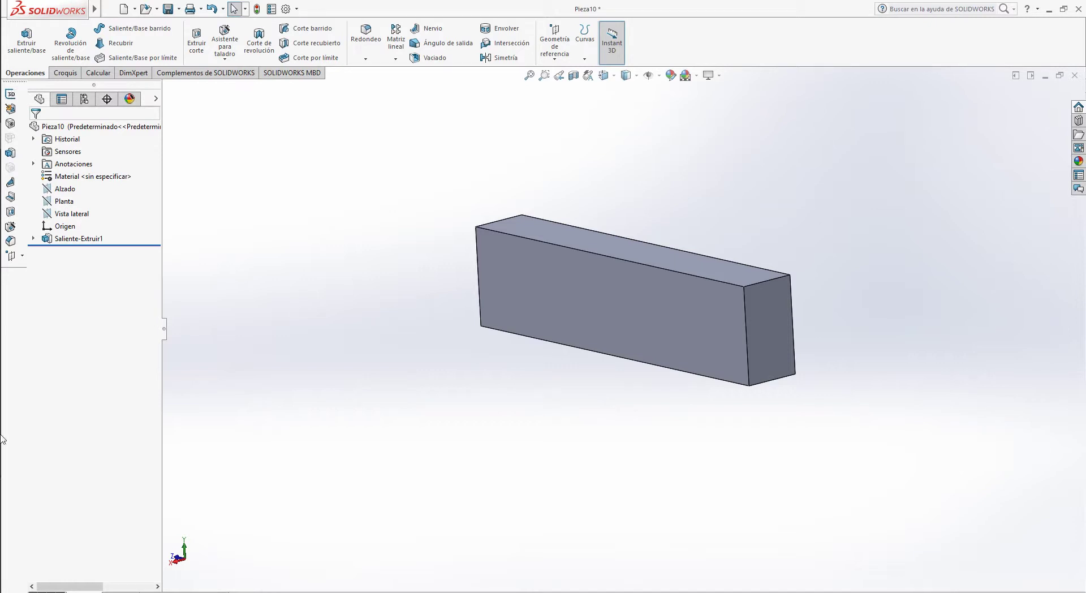
pyautogui.click(26, 191)
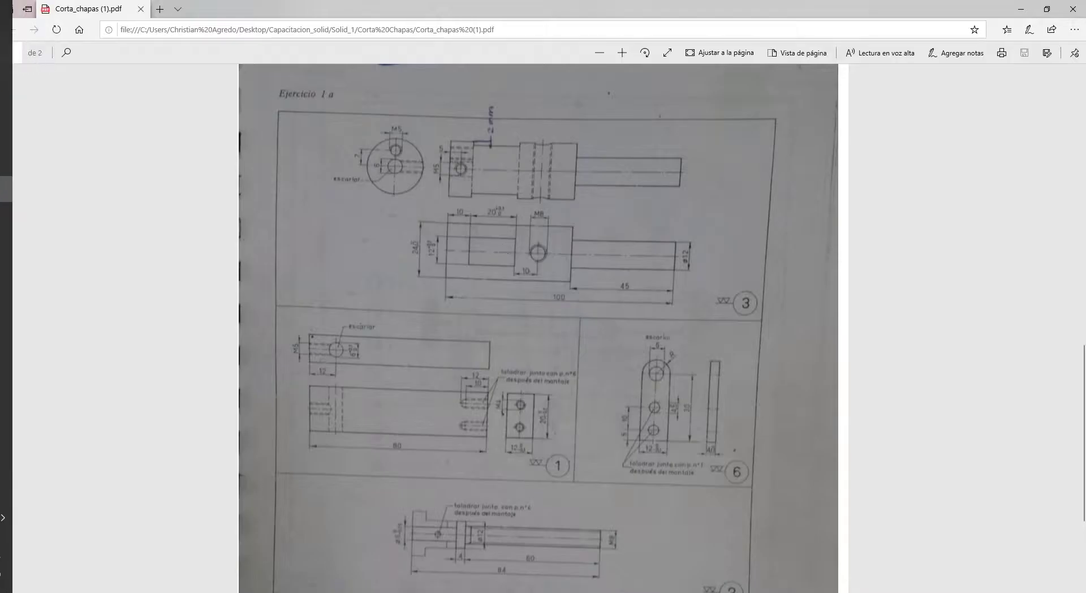
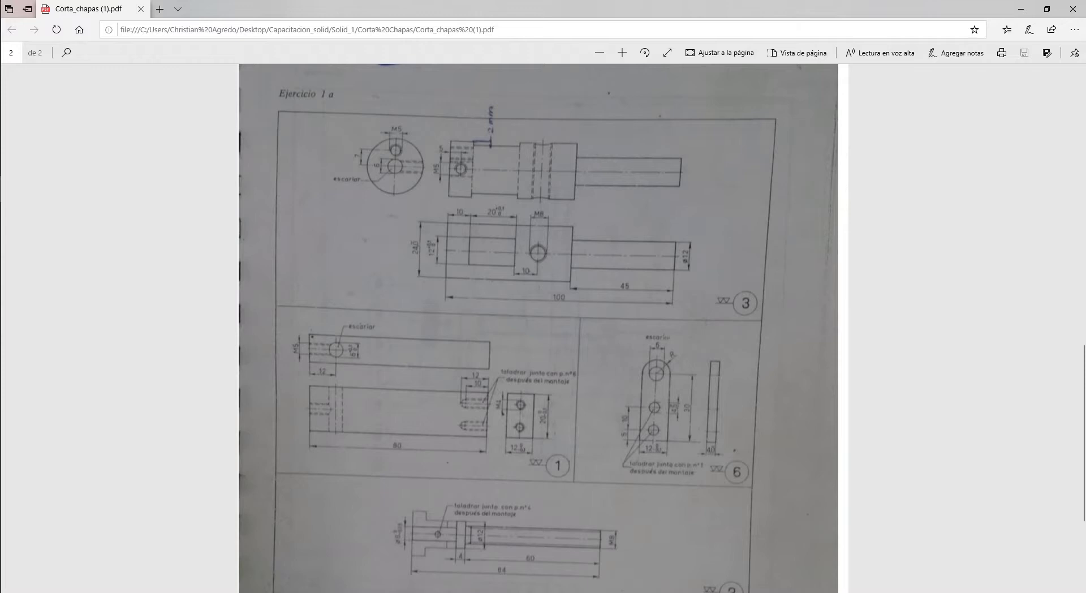
pyautogui.scroll(15, 543, 328)
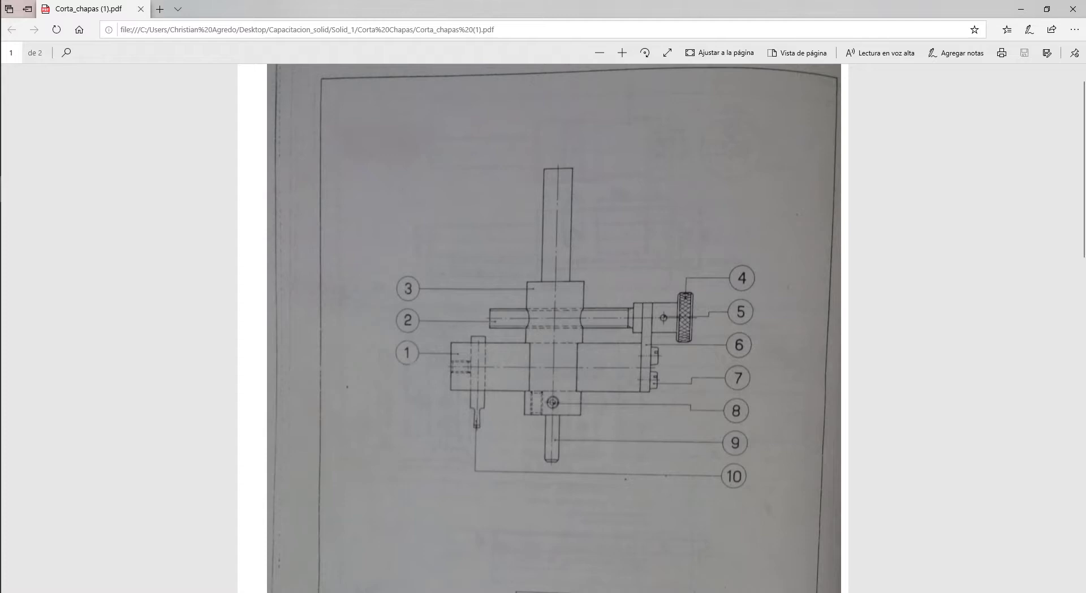
pyautogui.scroll(-15, 543, 328)
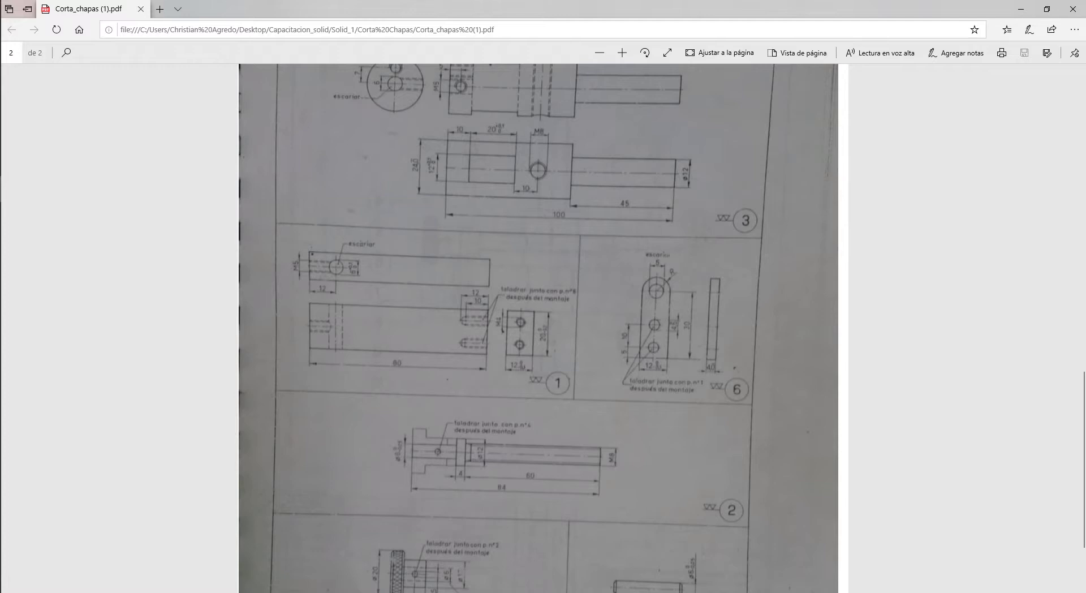
pyautogui.click(10, 136)
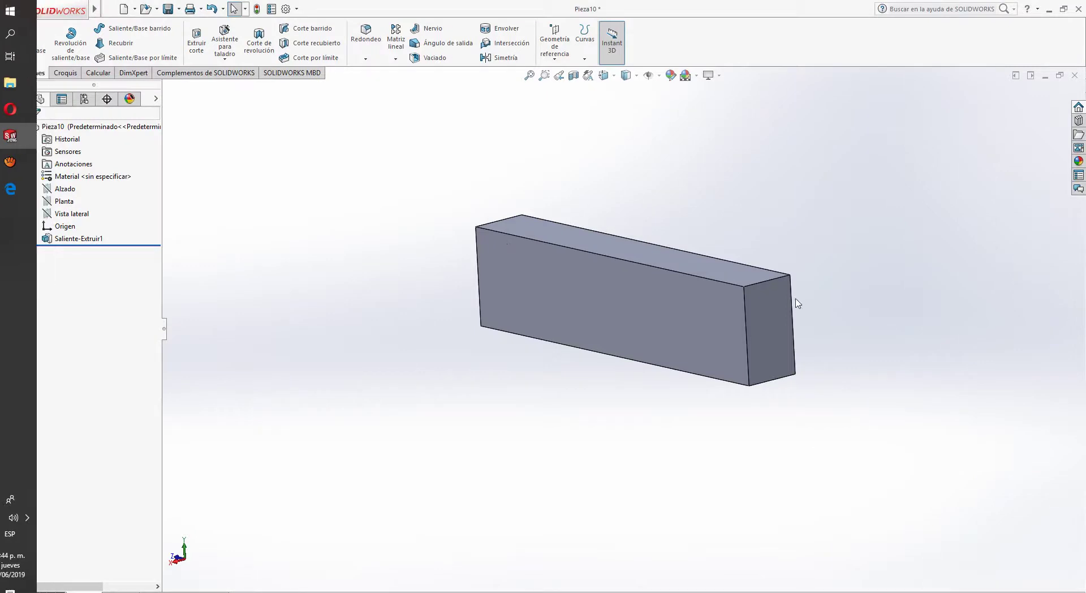
pyautogui.click(780, 307)
pyautogui.click(780, 308)
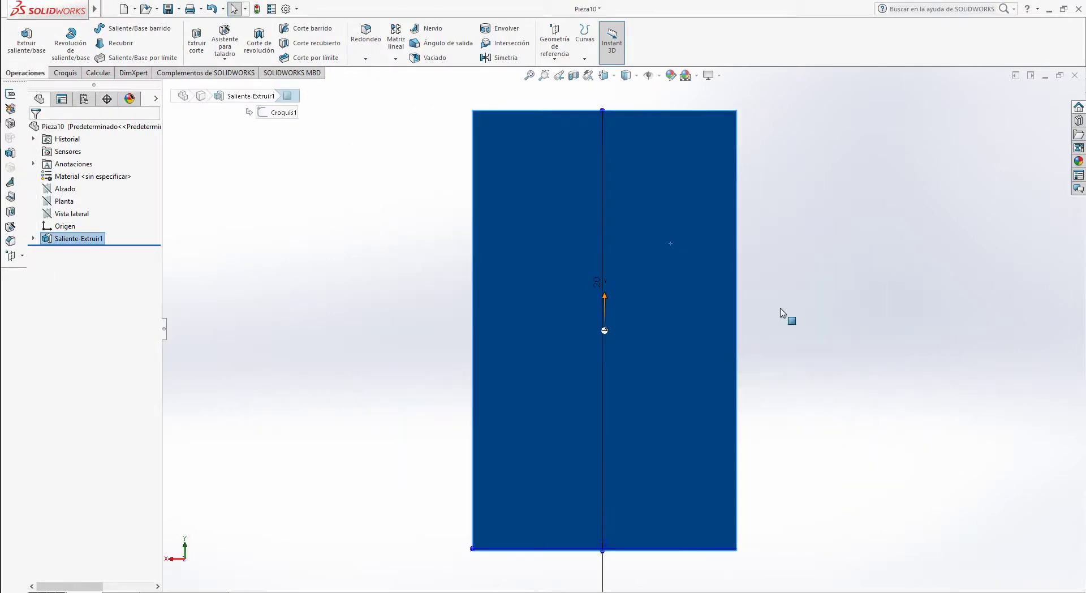
pyautogui.click(64, 72)
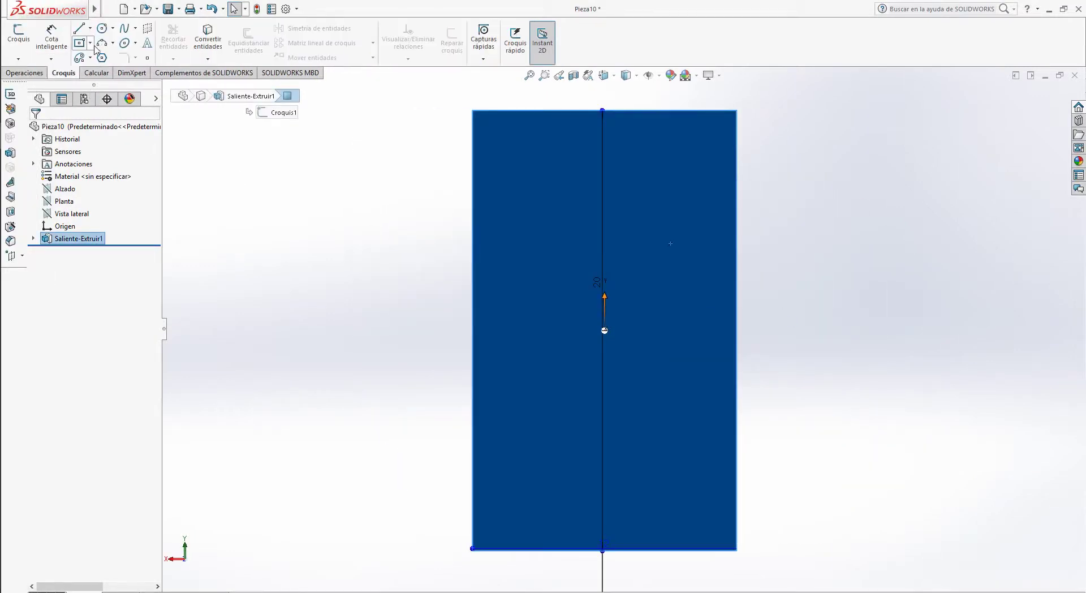
pyautogui.click(90, 28)
pyautogui.click(604, 109)
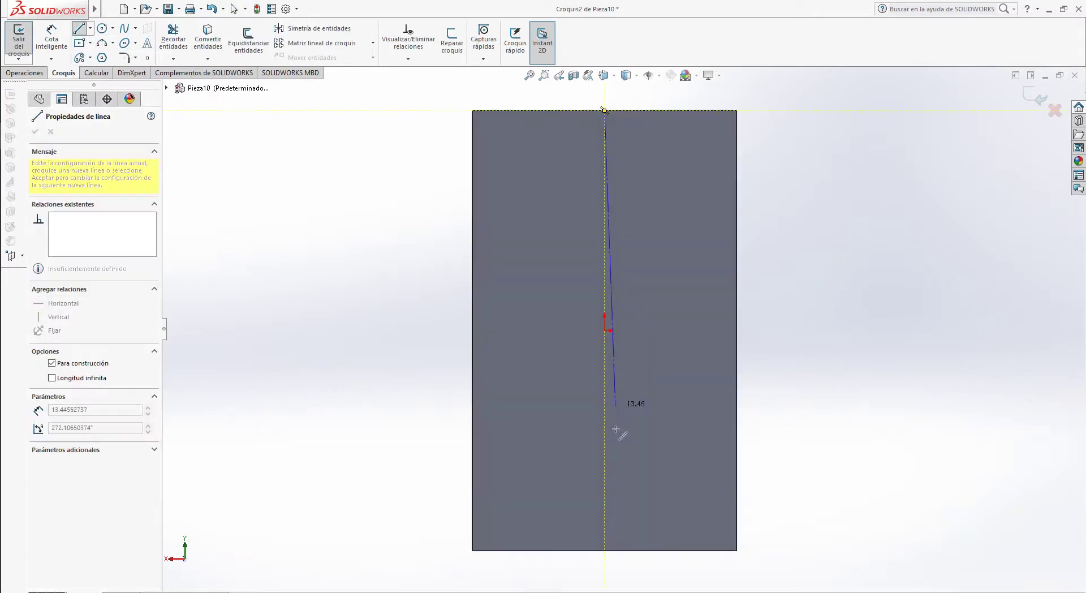
pyautogui.click(603, 550)
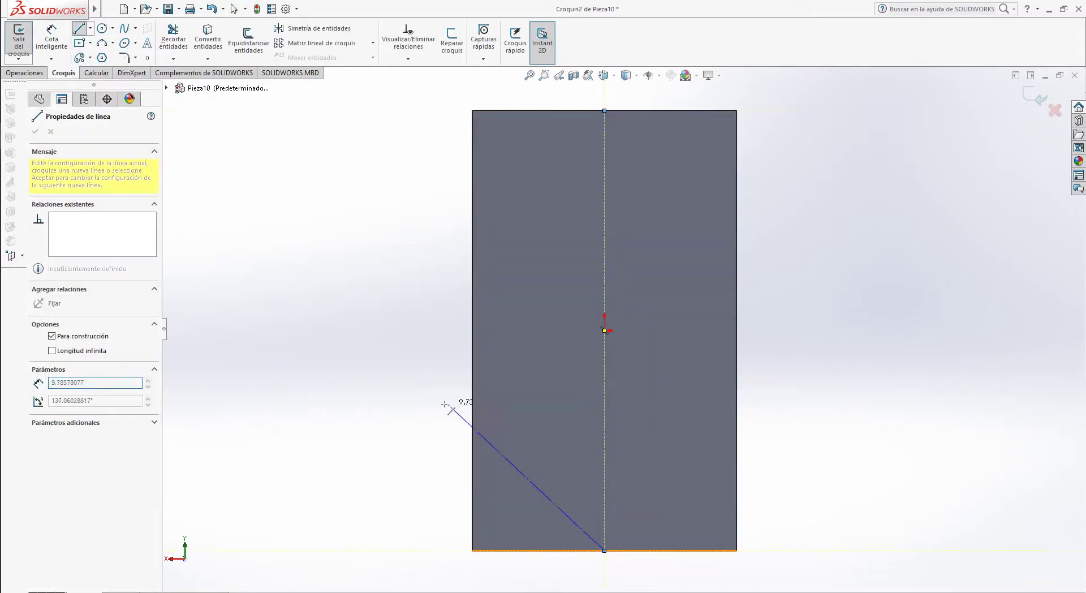
pyautogui.press('Escape')
# Step: Place two sketch points about 9 mm apart on the vertical construction line, one above and one below the origin
pyautogui.click(148, 58)
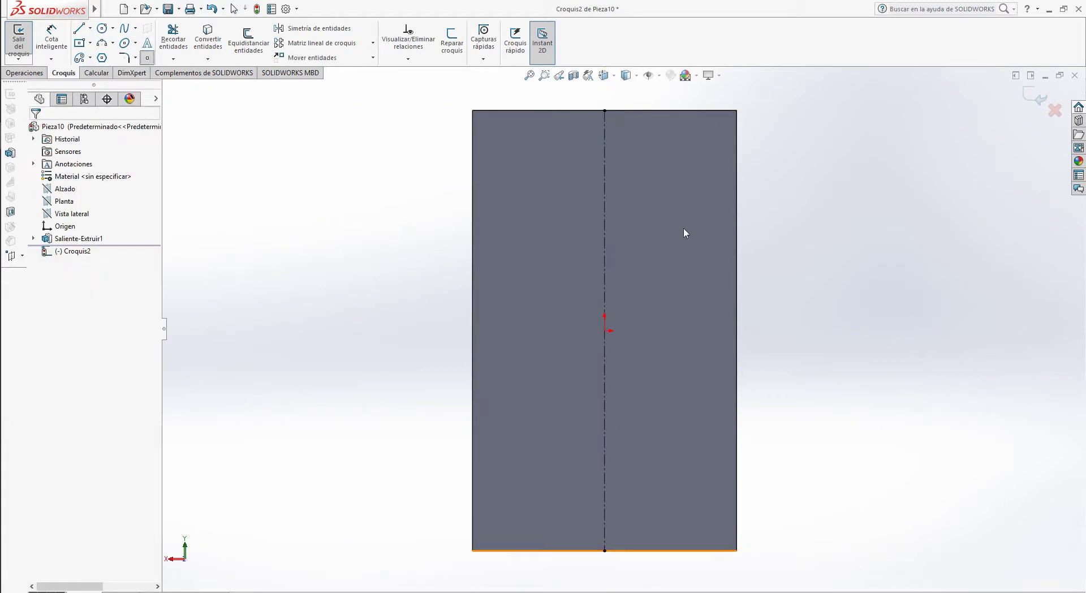
pyautogui.click(604, 193)
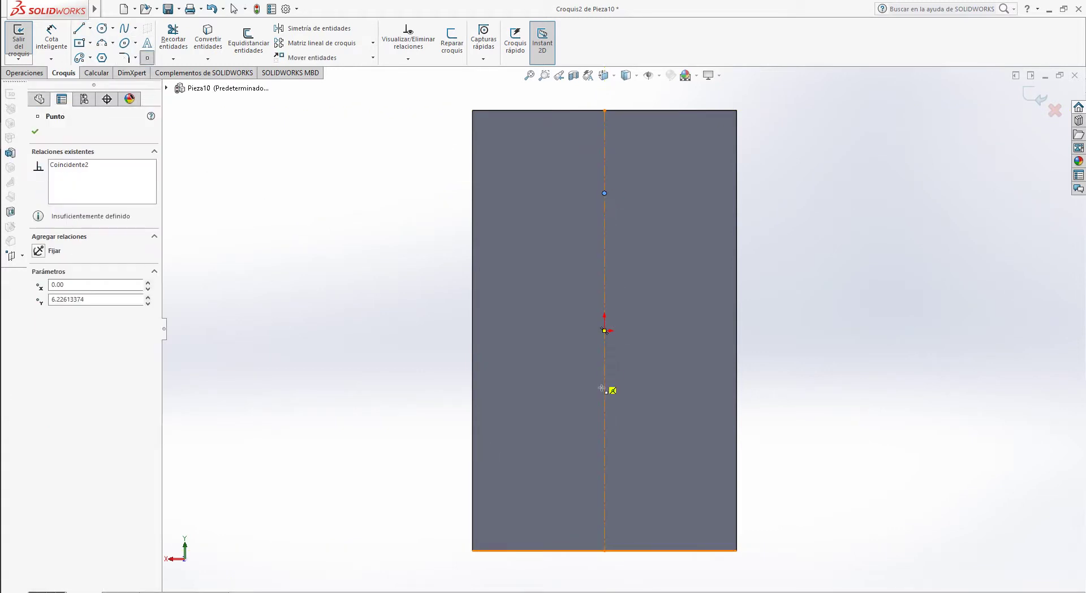
pyautogui.click(615, 395)
pyautogui.press('Escape')
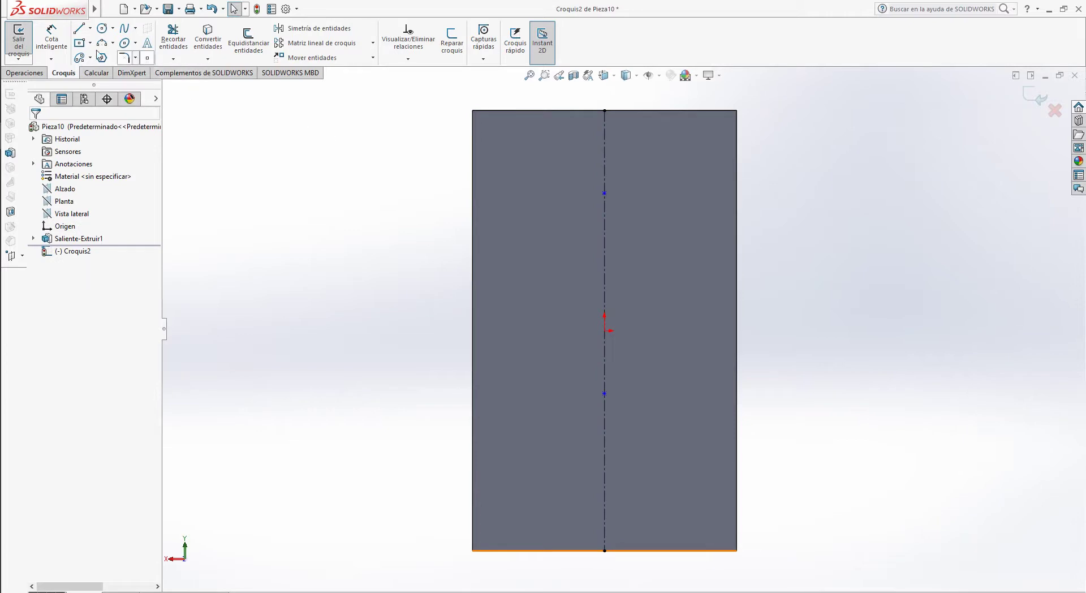
# Step: Dimension the vertical distance between the two sketch points to 10 mm
pyautogui.click(51, 40)
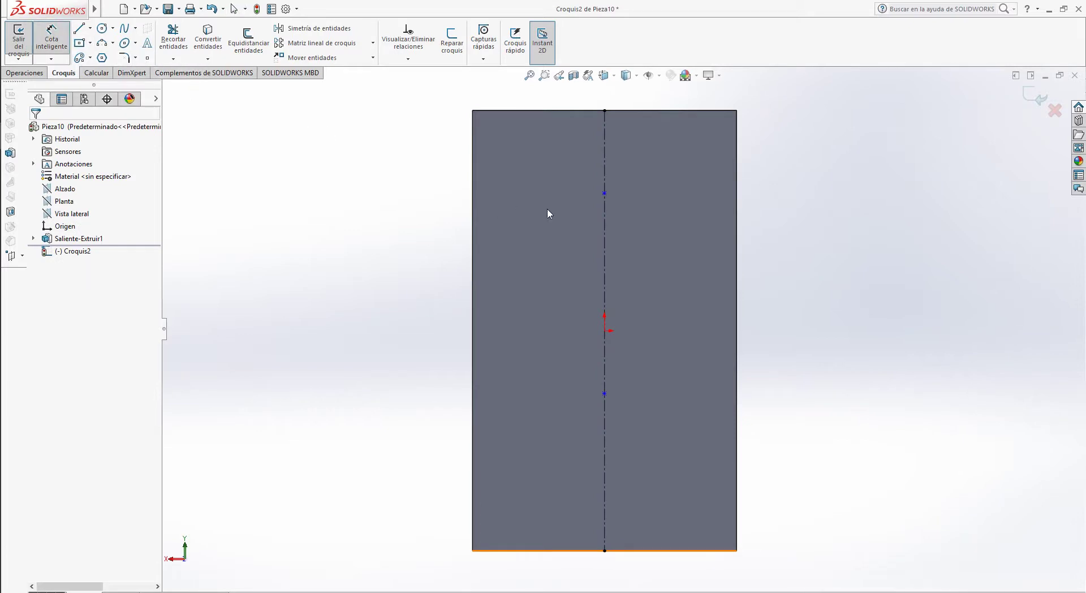
pyautogui.click(610, 208)
pyautogui.click(605, 393)
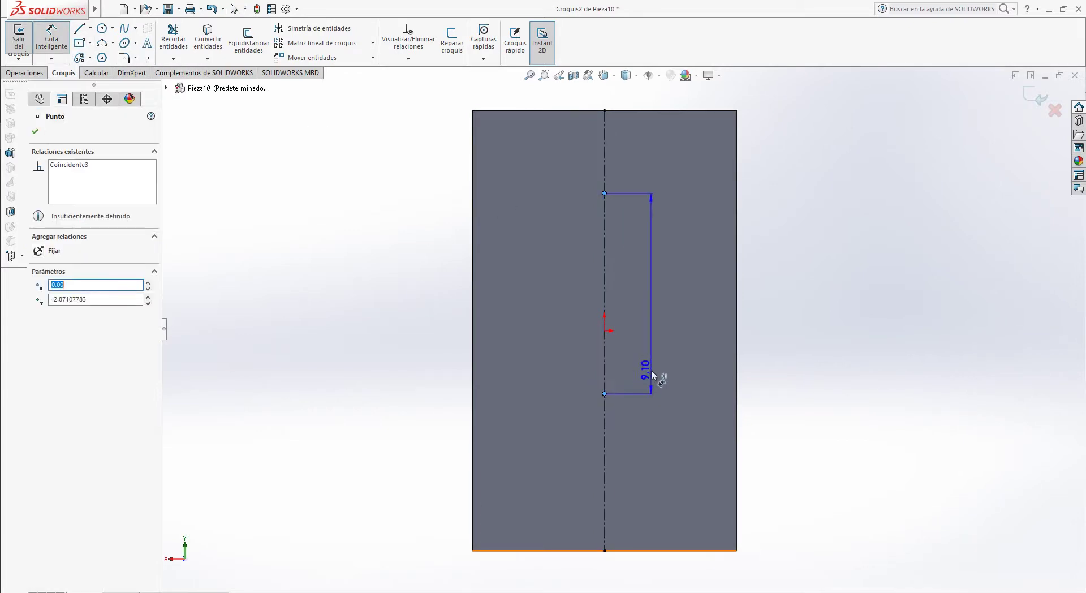
pyautogui.click(653, 375)
pyautogui.write('10')
pyautogui.press('Return')
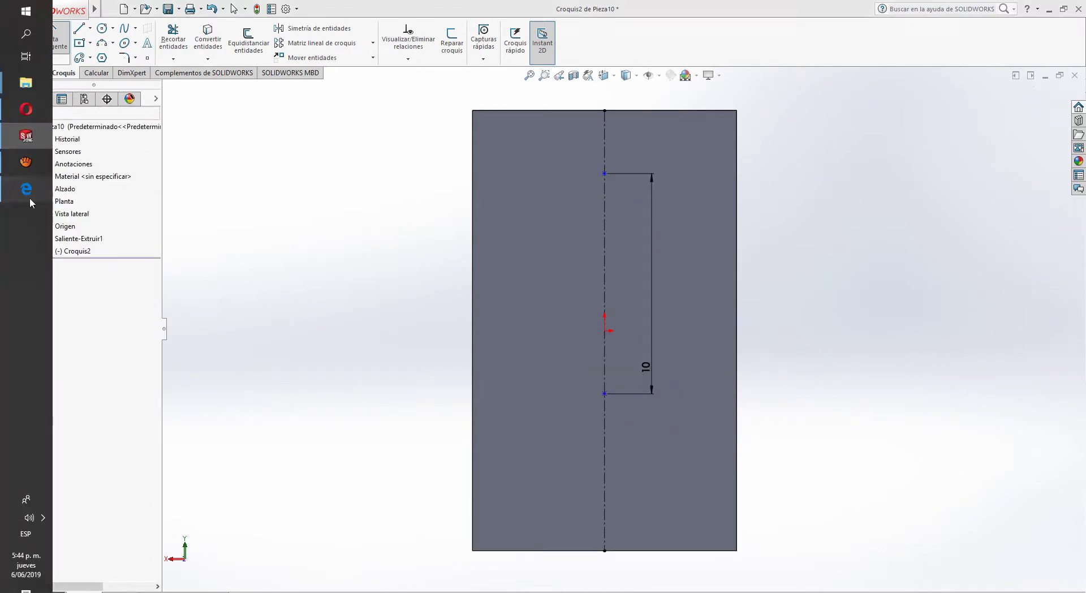
# Step: Recheck part 1's end view in the PDF and sketch a horizontal construction line across the end face through the origin
pyautogui.click(22, 194)
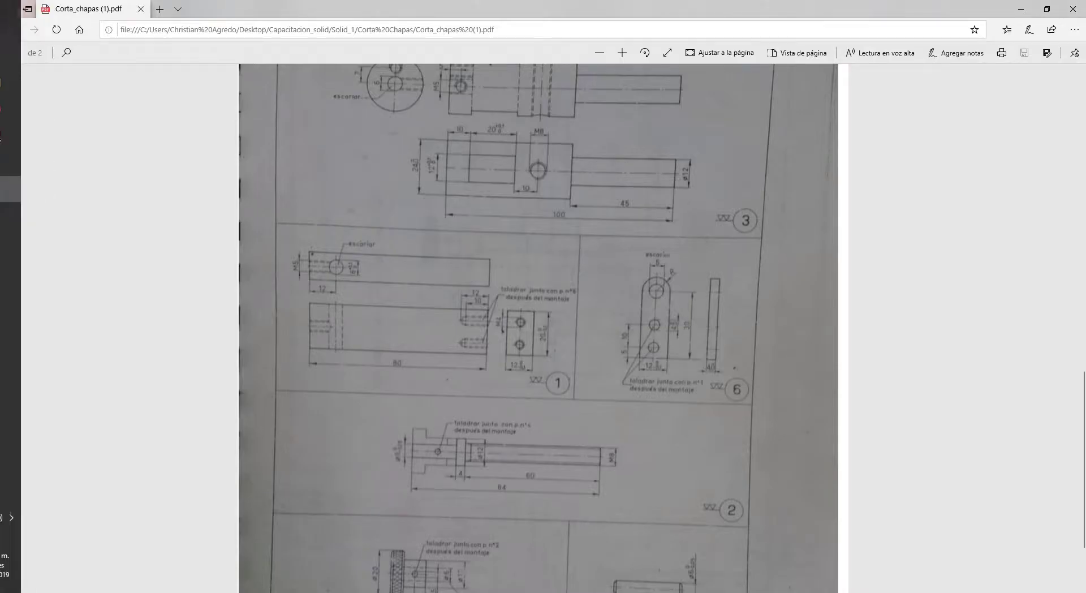
pyautogui.click(23, 193)
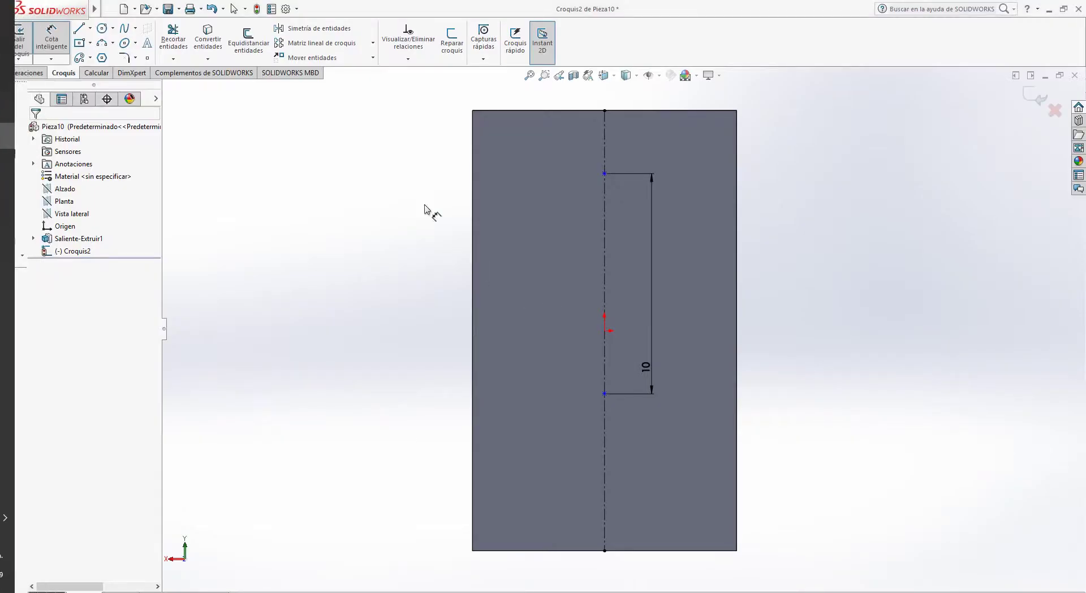
pyautogui.click(90, 28)
pyautogui.click(95, 56)
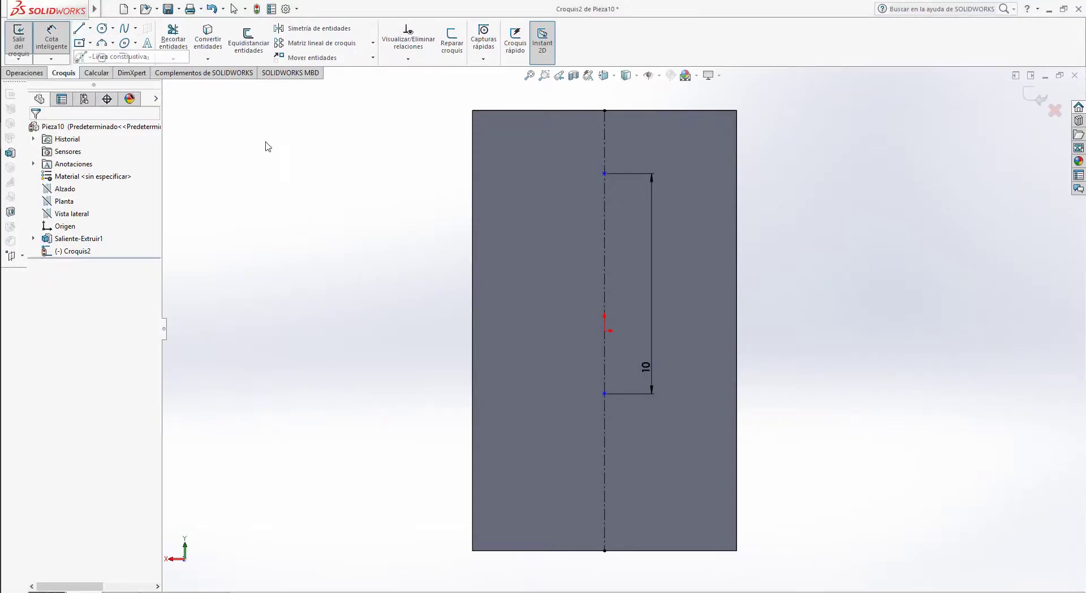
pyautogui.click(473, 329)
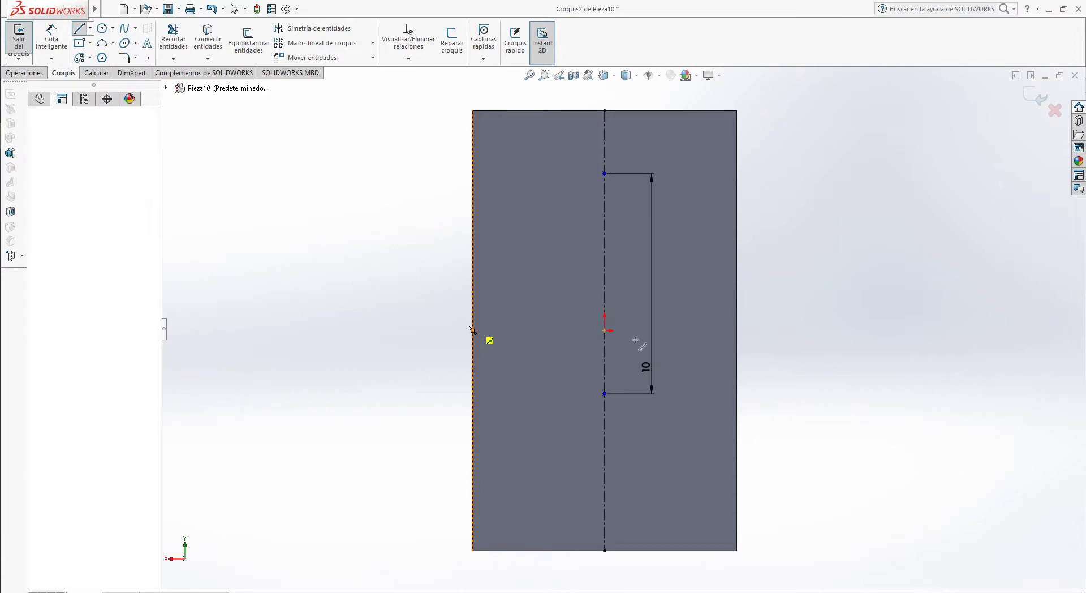
pyautogui.click(737, 330)
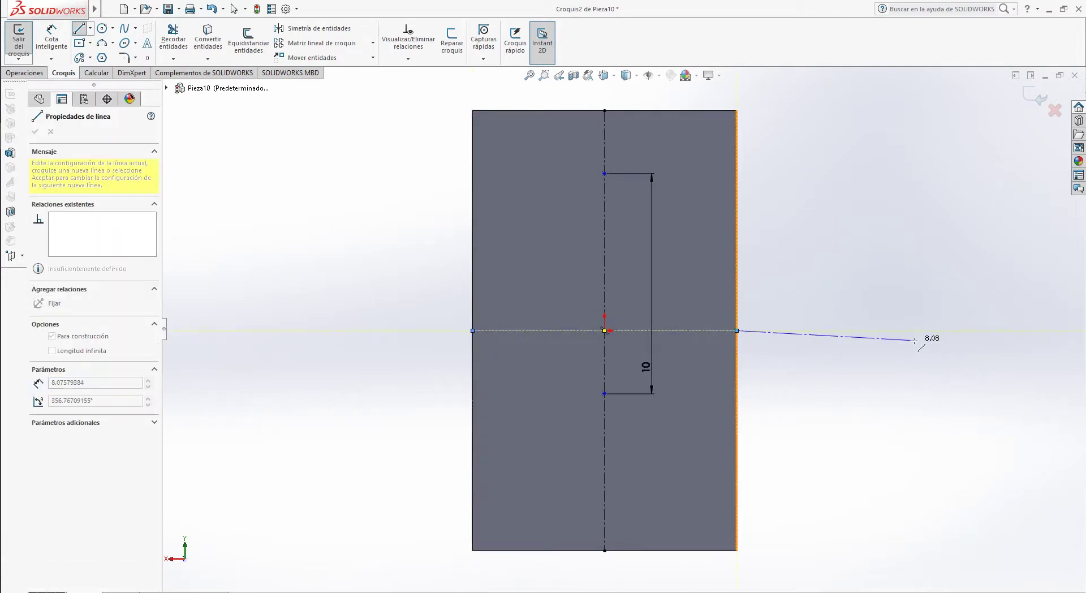
# Step: Make the two sketch points symmetric about the horizontal construction line and close the end-face sketch
pyautogui.press('Escape')
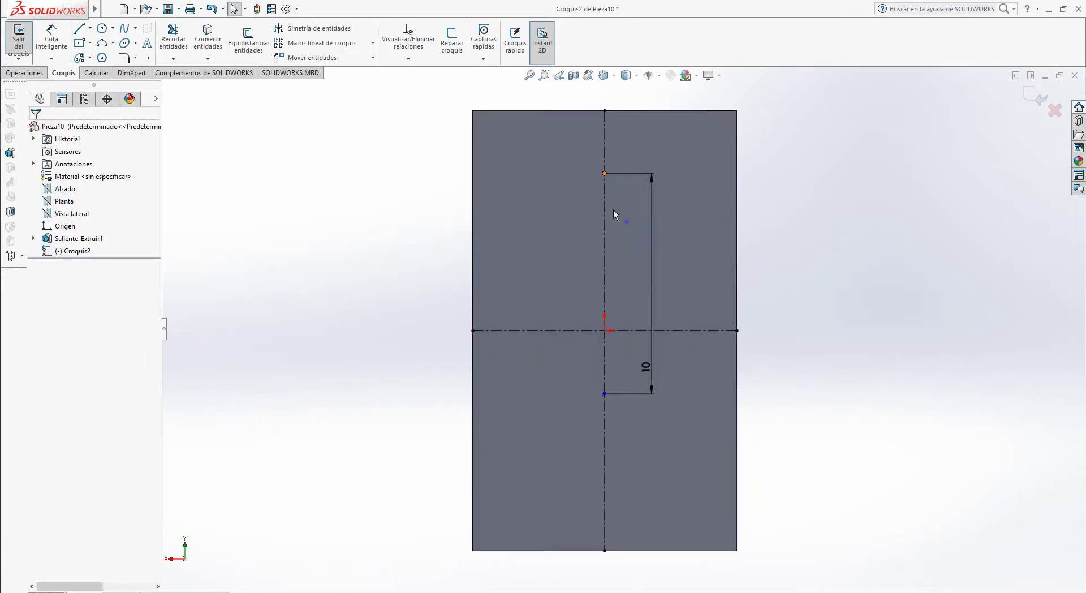
pyautogui.click(604, 394)
pyautogui.keyDown('ctrl'); pyautogui.click(603, 394); pyautogui.keyUp('ctrl')
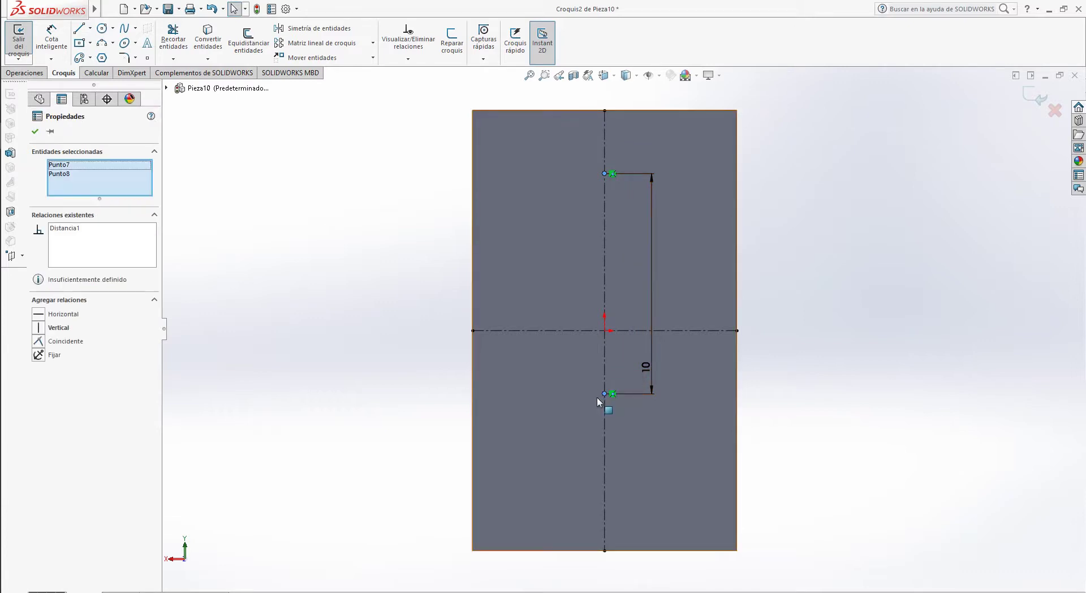
pyautogui.keyDown('ctrl'); pyautogui.click(541, 332); pyautogui.keyUp('ctrl')
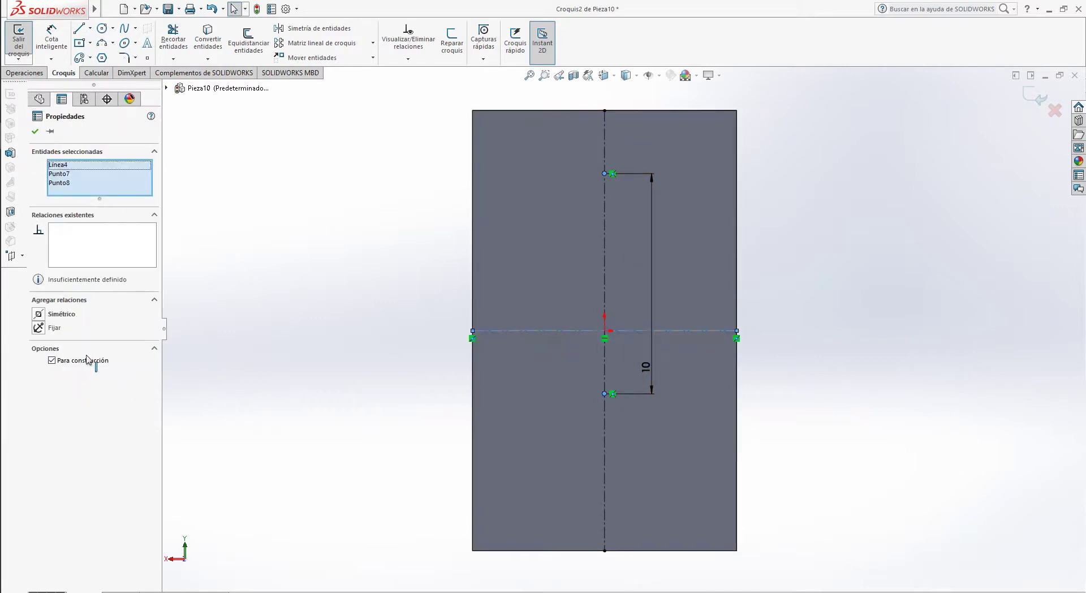
pyautogui.click(56, 315)
pyautogui.click(338, 369)
pyautogui.press('f')
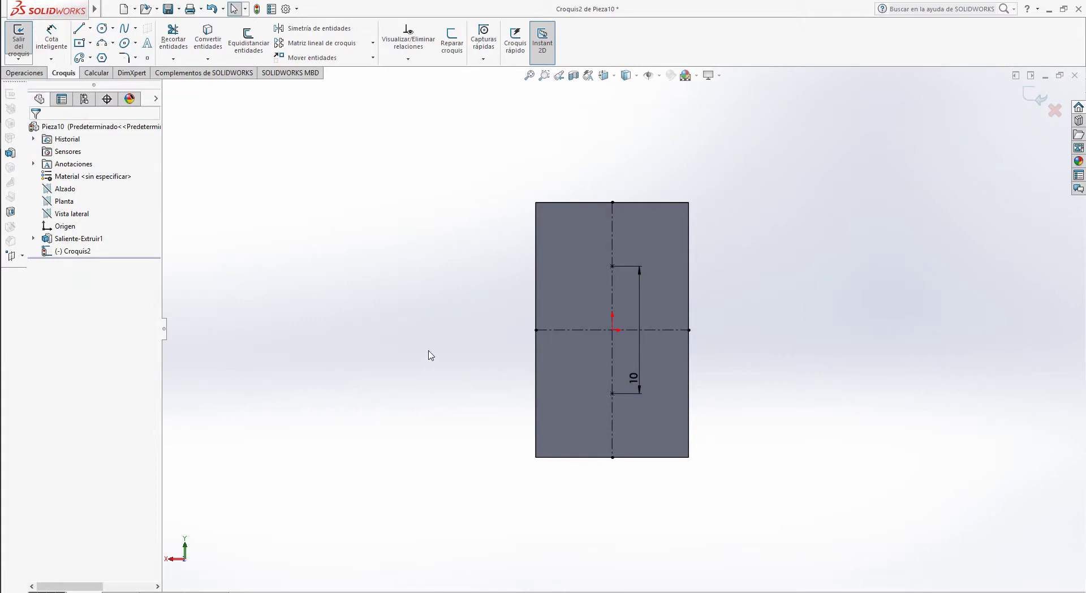
pyautogui.hotkey('ctrl', '7')
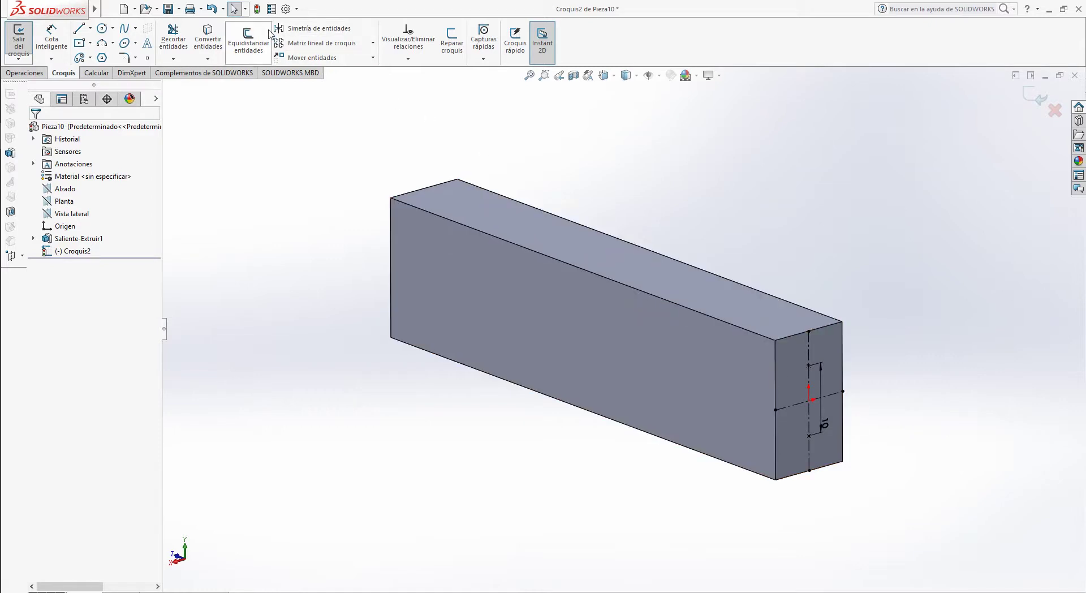
pyautogui.click(258, 10)
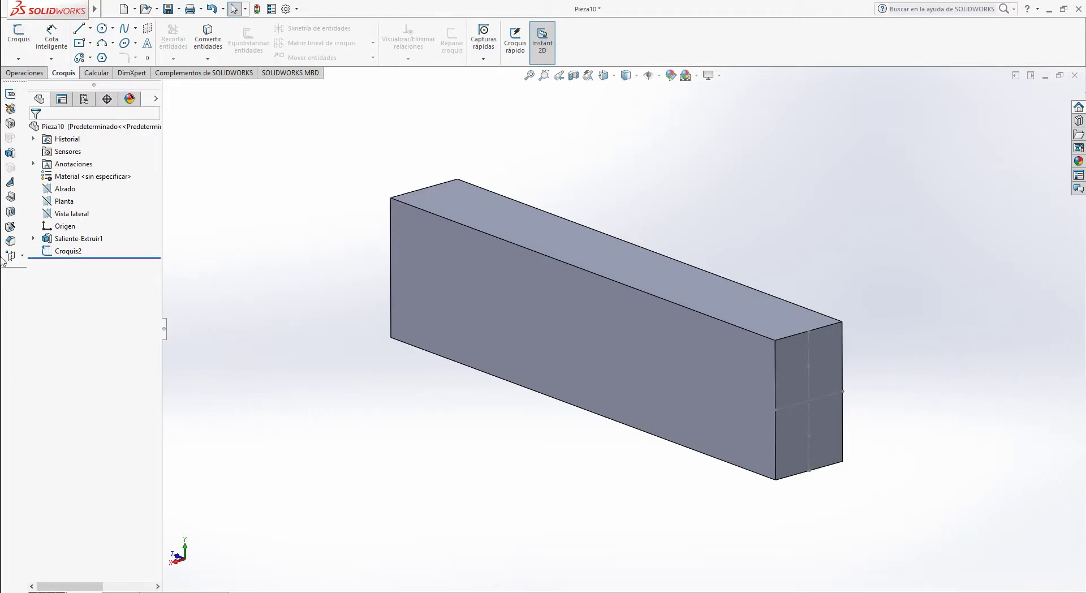
# Step: Look up part 1's designation in the PDF parts list and save the part as GUIA
pyautogui.moveTo(1, 257)
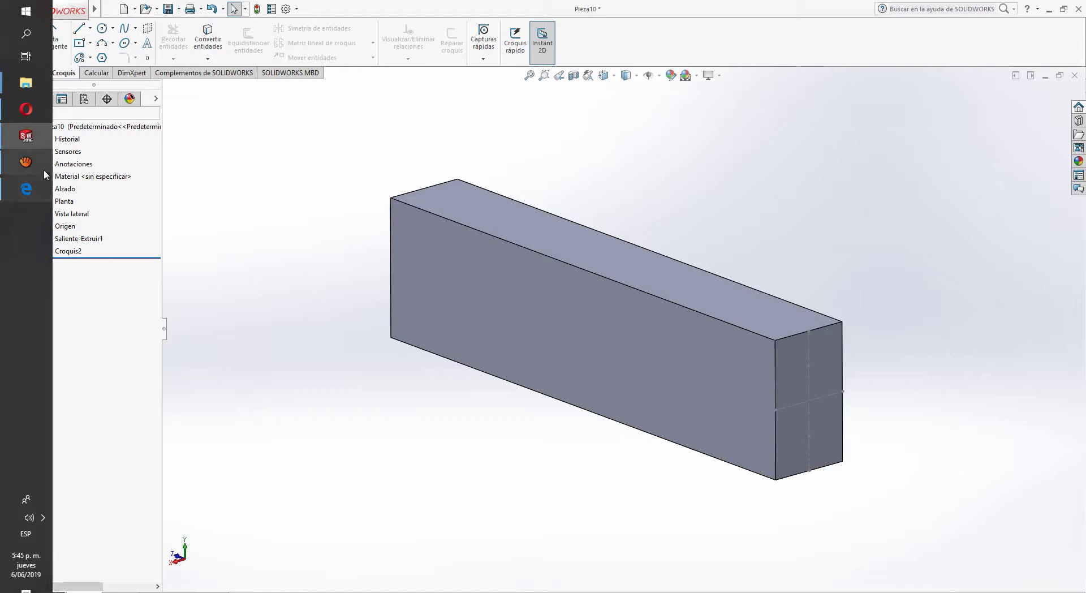
pyautogui.click(26, 188)
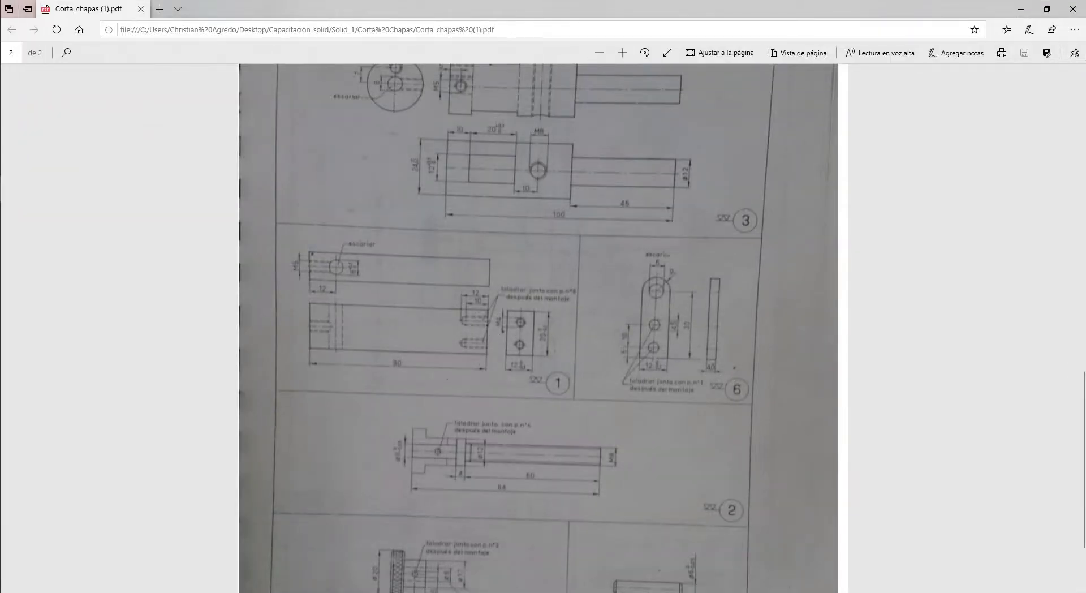
pyautogui.scroll(8, 543, 328)
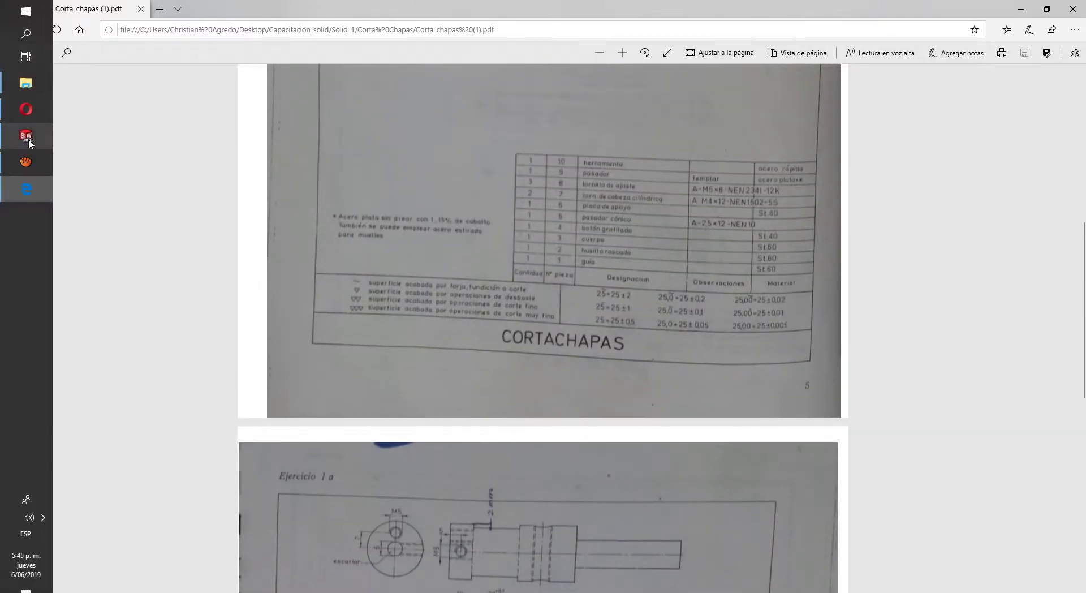
pyautogui.click(26, 137)
pyautogui.click(115, 8)
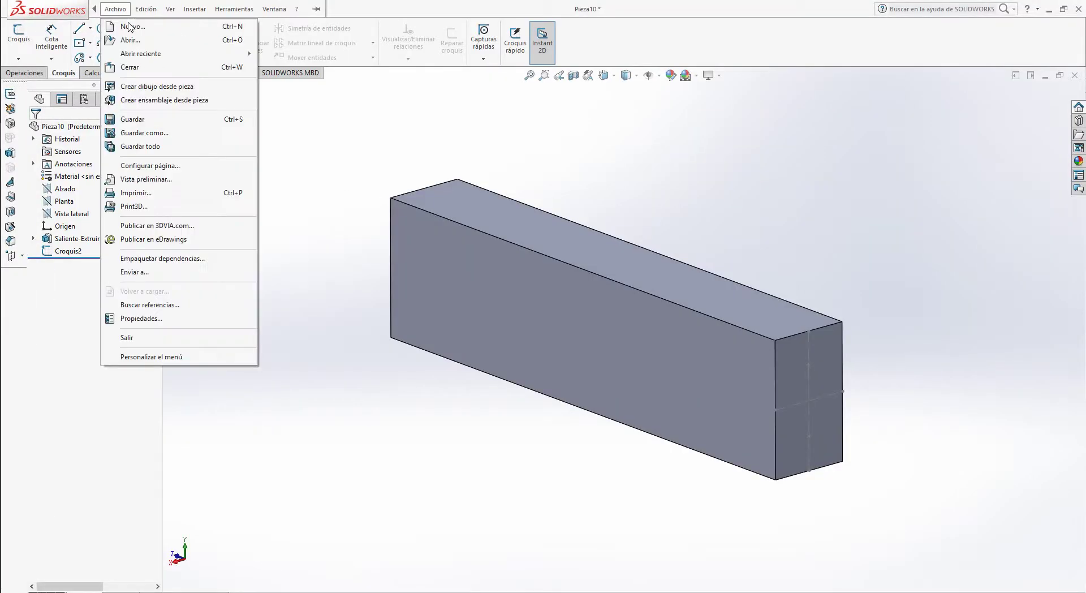
pyautogui.click(145, 132)
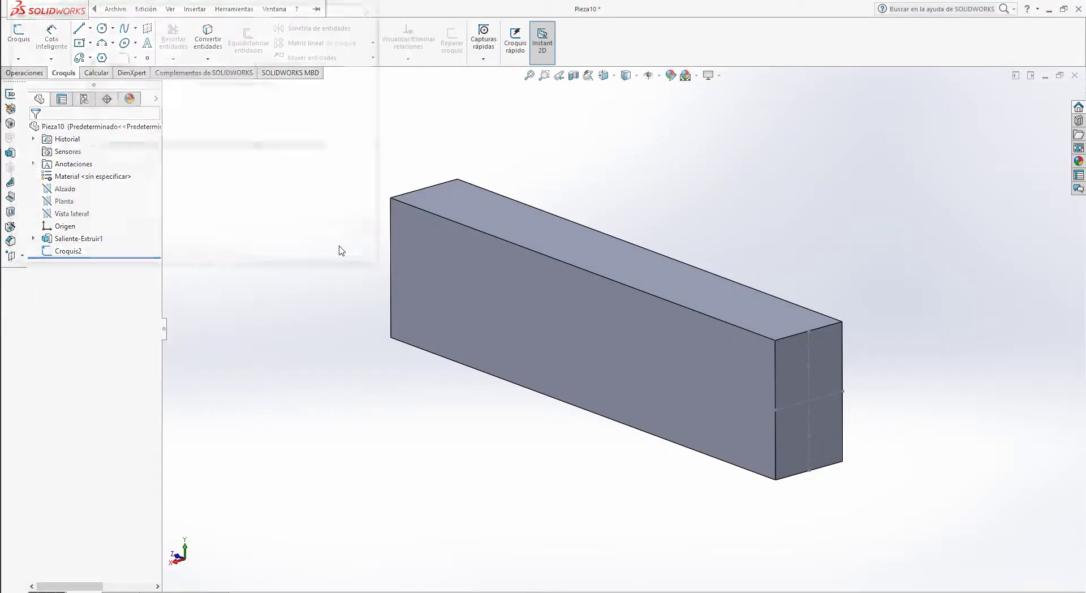
pyautogui.write('GU')
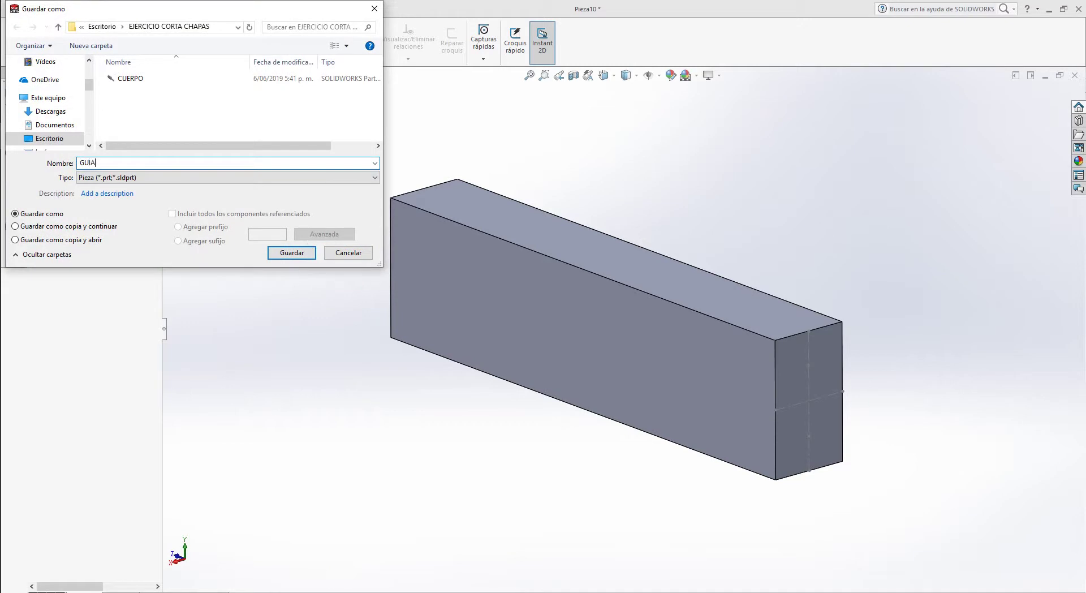
pyautogui.write('IA')
pyautogui.click(296, 253)
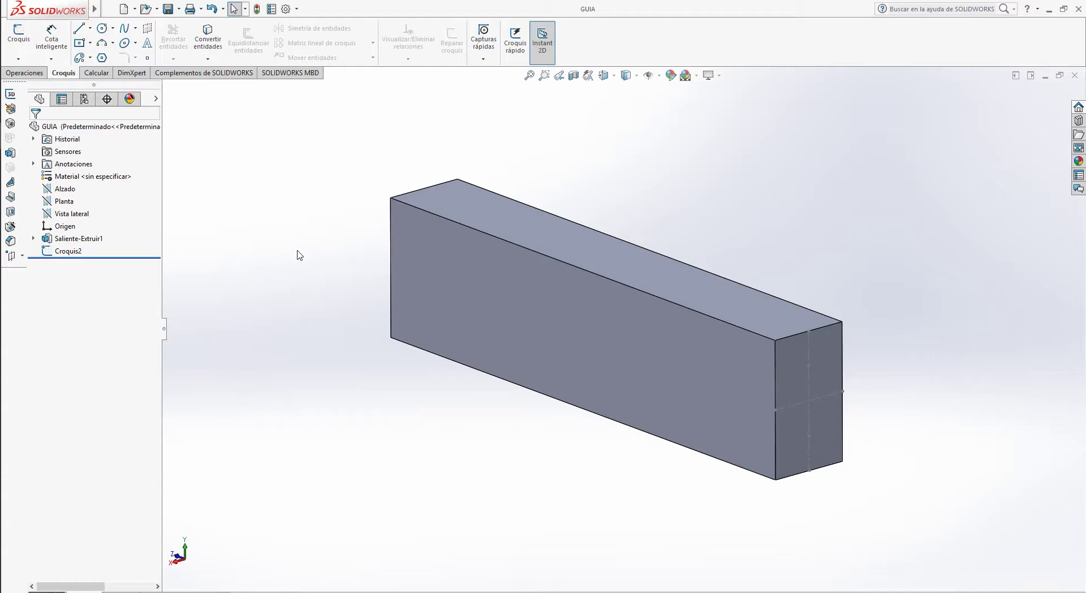
# Step: Start a Hole Wizard tapped hole using the Ansi Metric standard
pyautogui.click(31, 76)
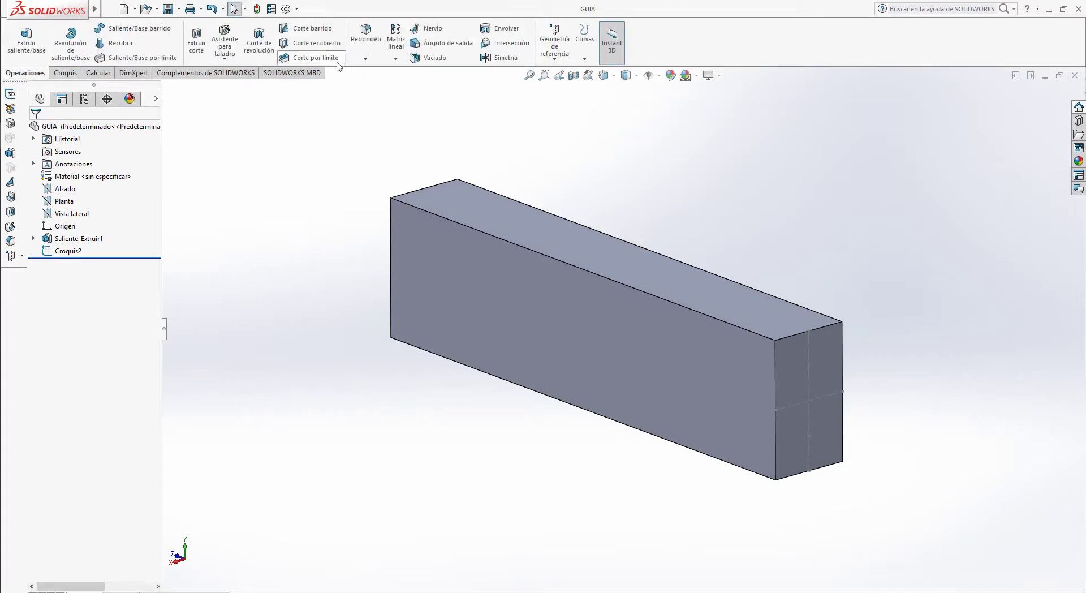
pyautogui.click(230, 56)
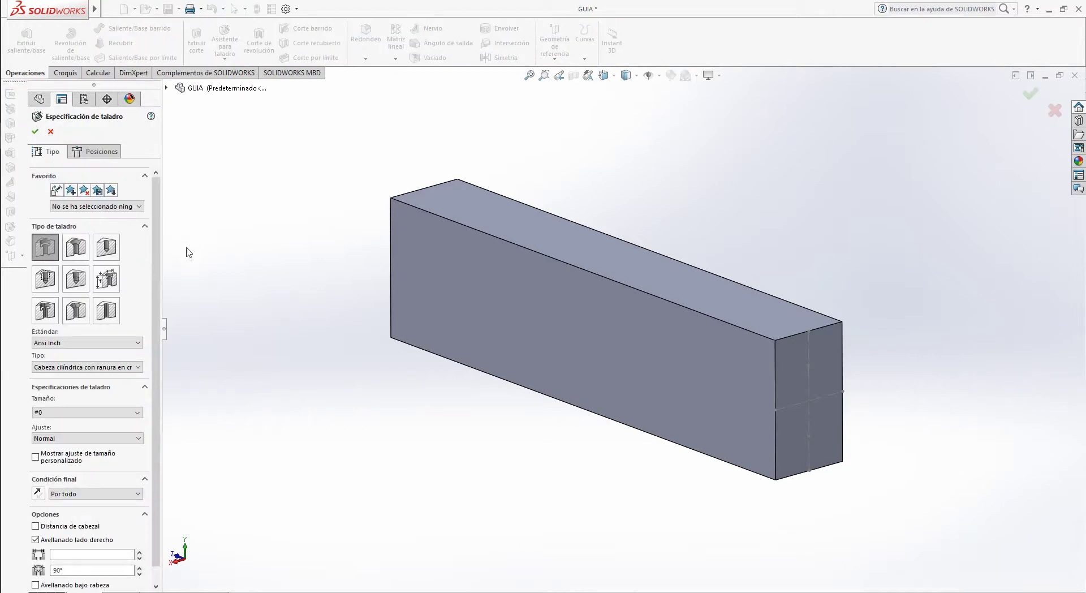
pyautogui.click(39, 283)
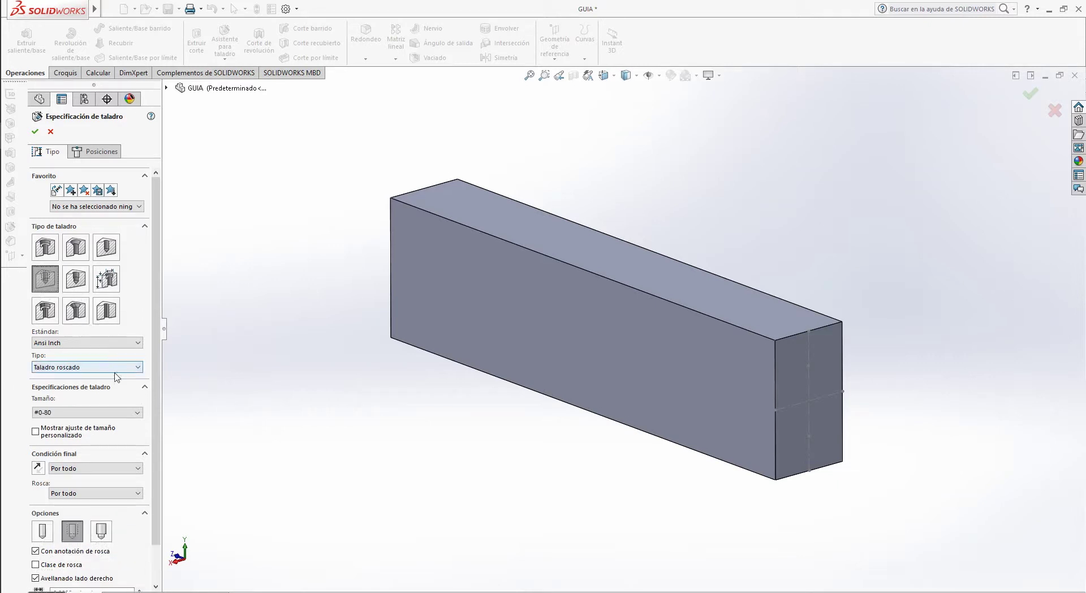
pyautogui.click(76, 343)
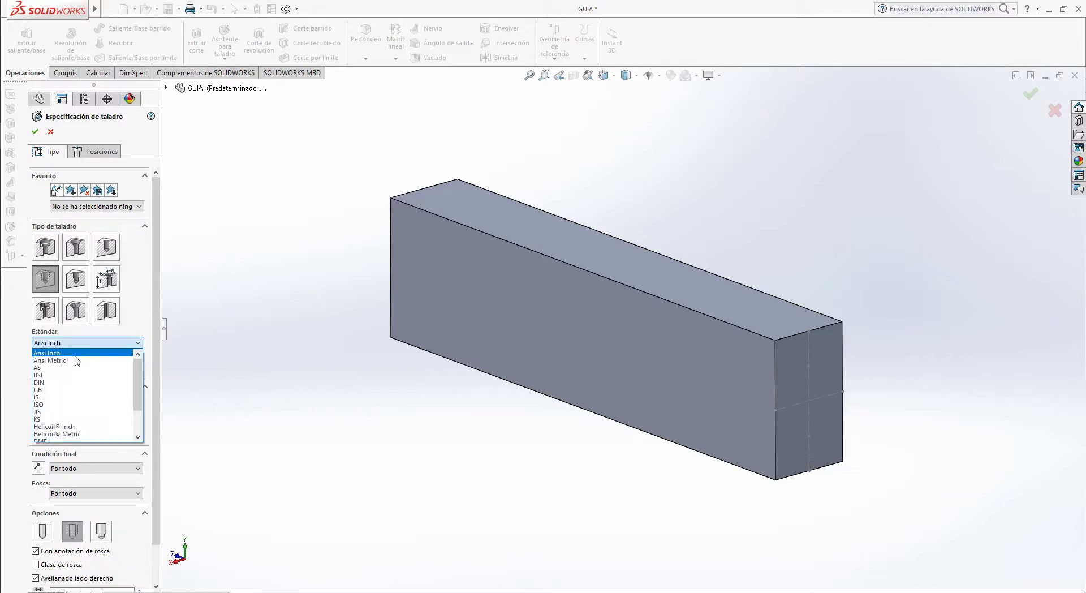
pyautogui.click(74, 361)
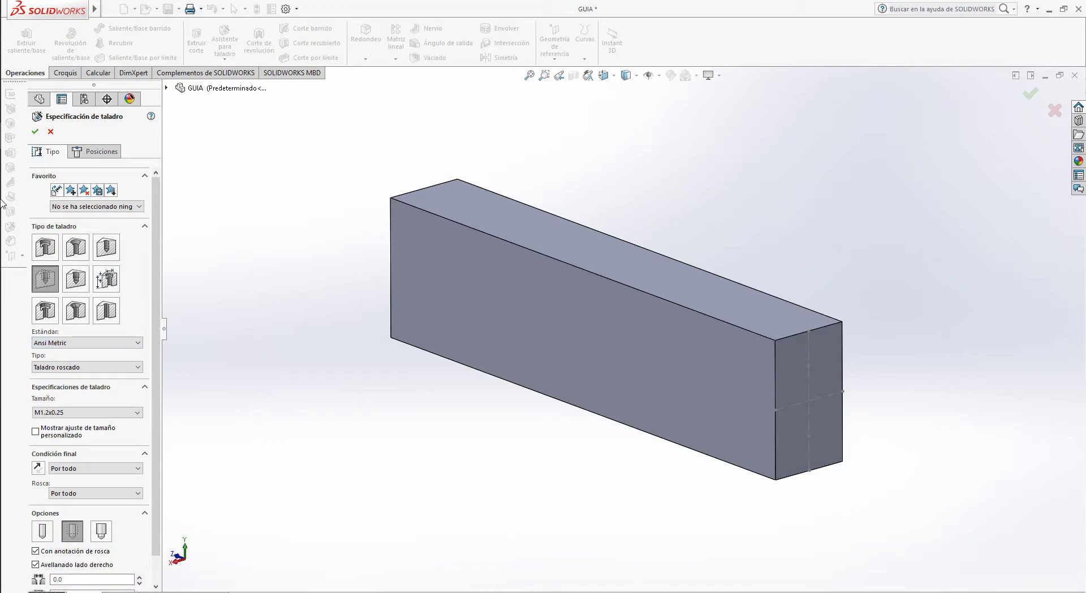
# Step: Check the thread callout on part 1's end view in the PDF and set the tapped hole size to M4x0.7
pyautogui.moveTo(2, 203)
pyautogui.click(25, 181)
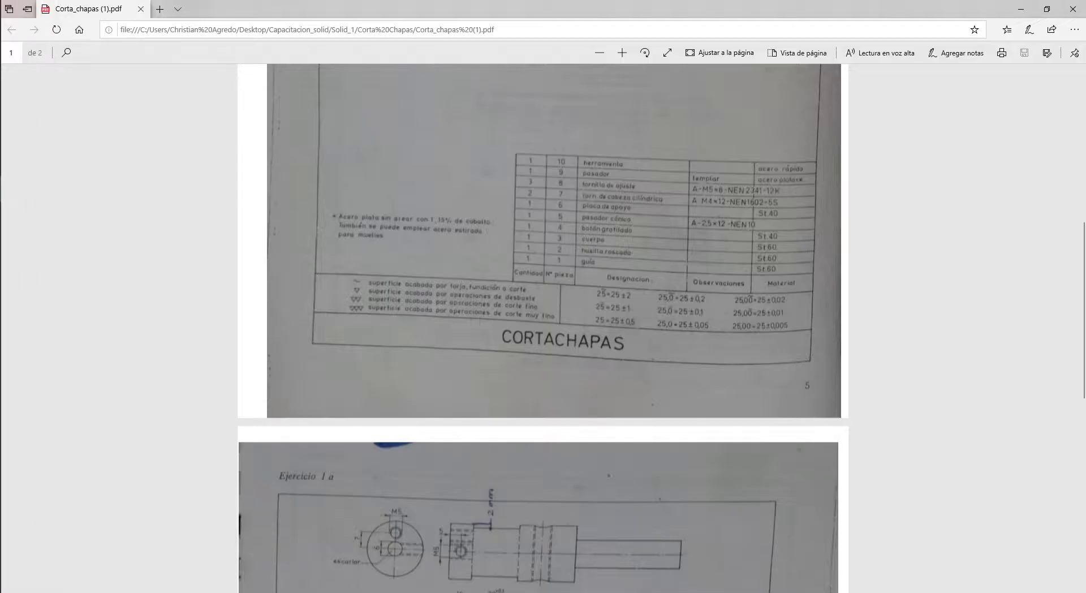
pyautogui.scroll(-8, 543, 328)
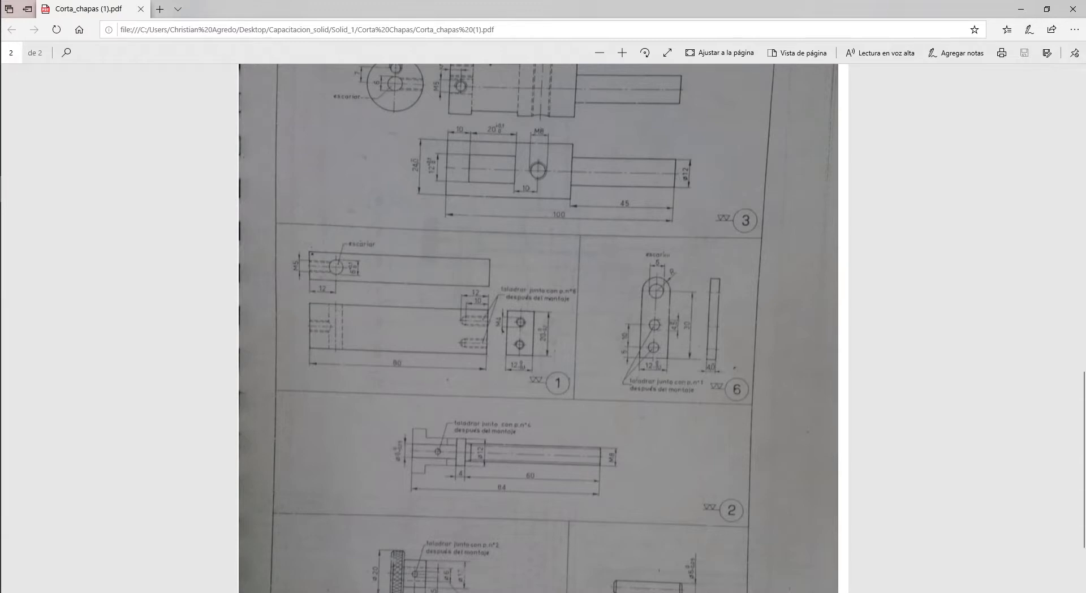
pyautogui.moveTo(3, 227)
pyautogui.click(12, 136)
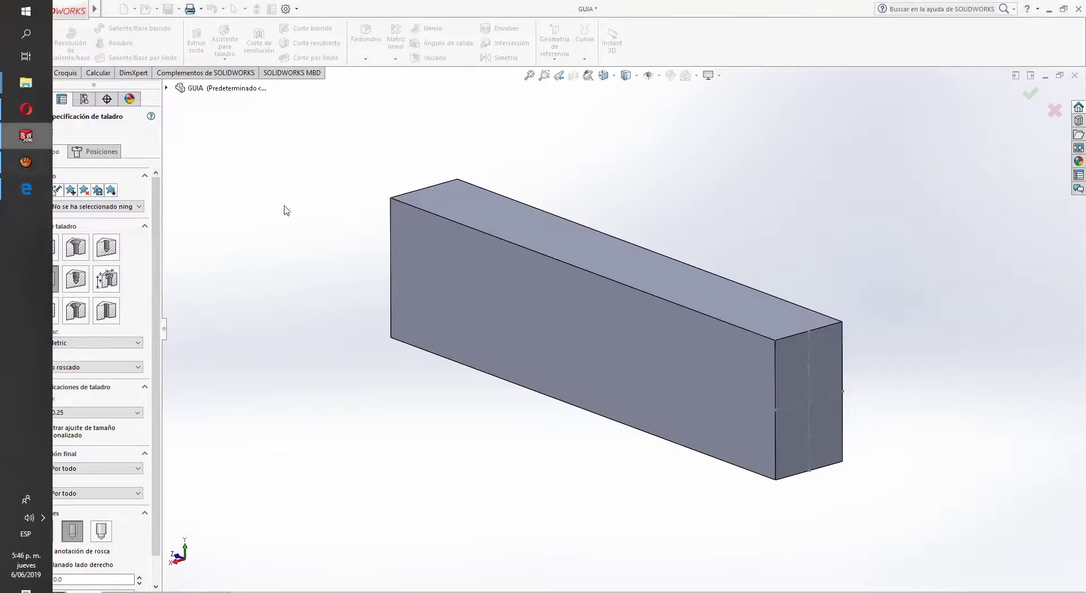
pyautogui.click(98, 413)
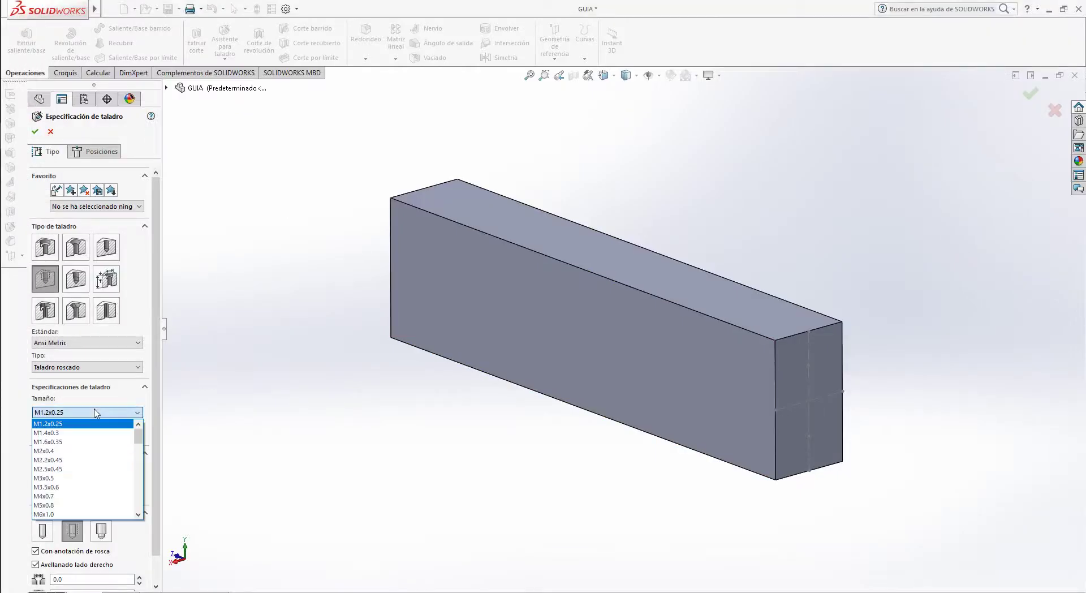
pyautogui.moveTo(2, 149)
pyautogui.click(23, 186)
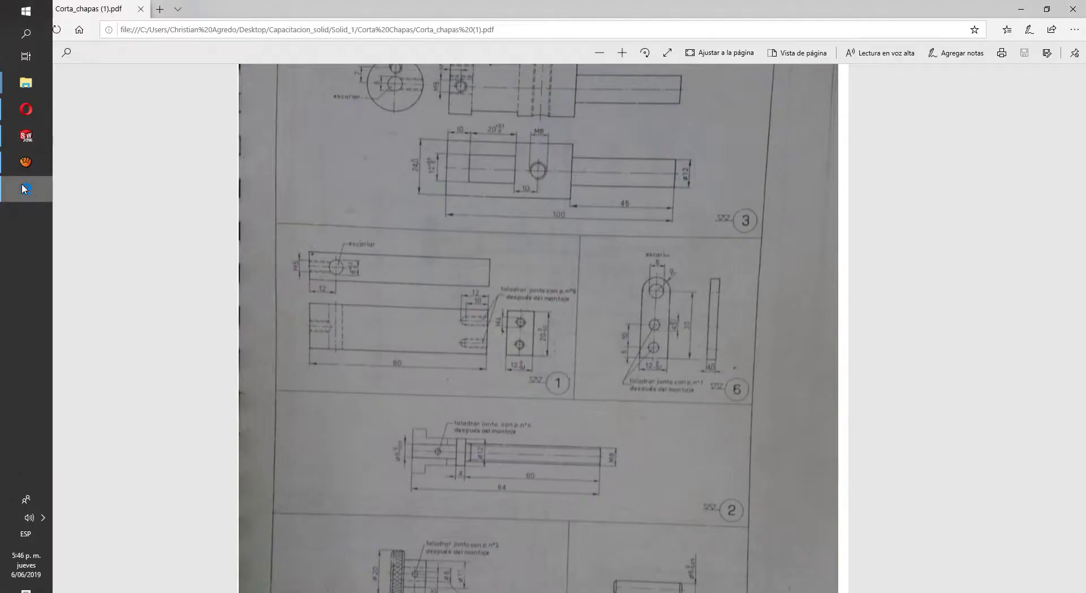
pyautogui.click(22, 184)
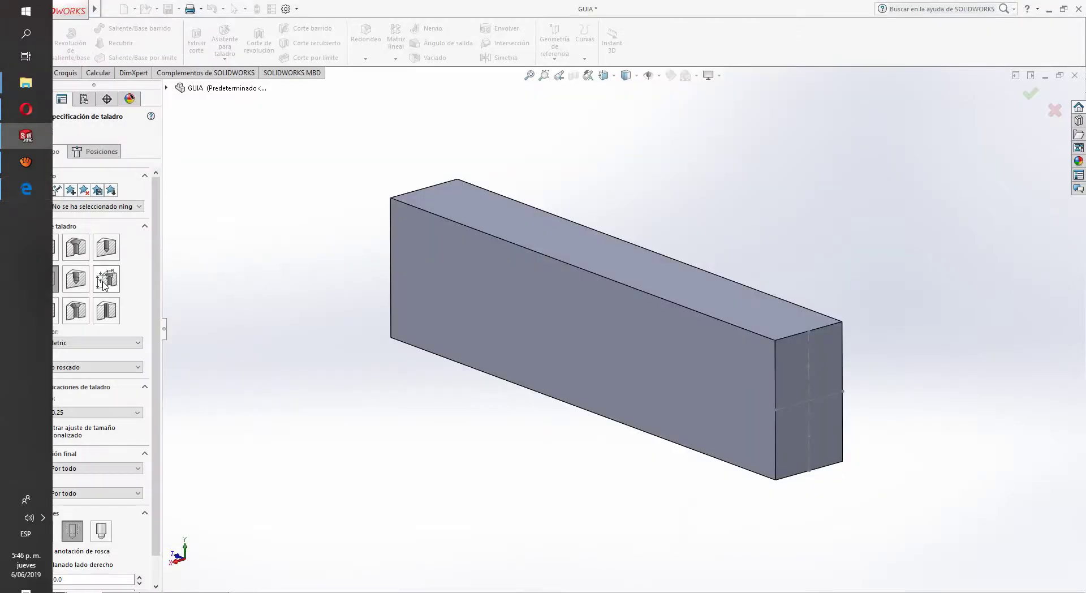
pyautogui.click(104, 412)
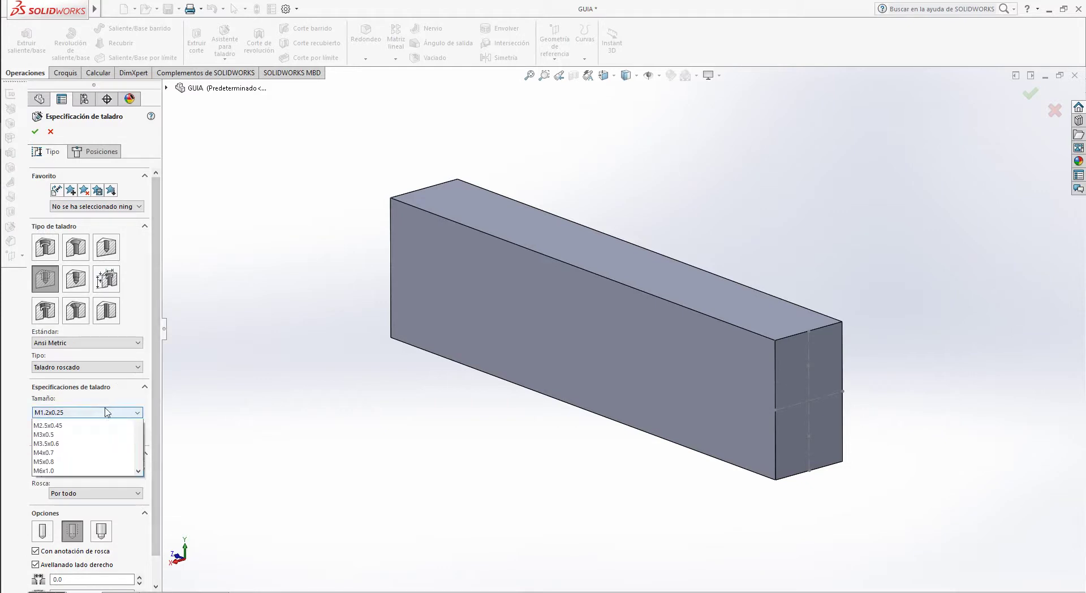
pyautogui.scroll(-1, 54, 493)
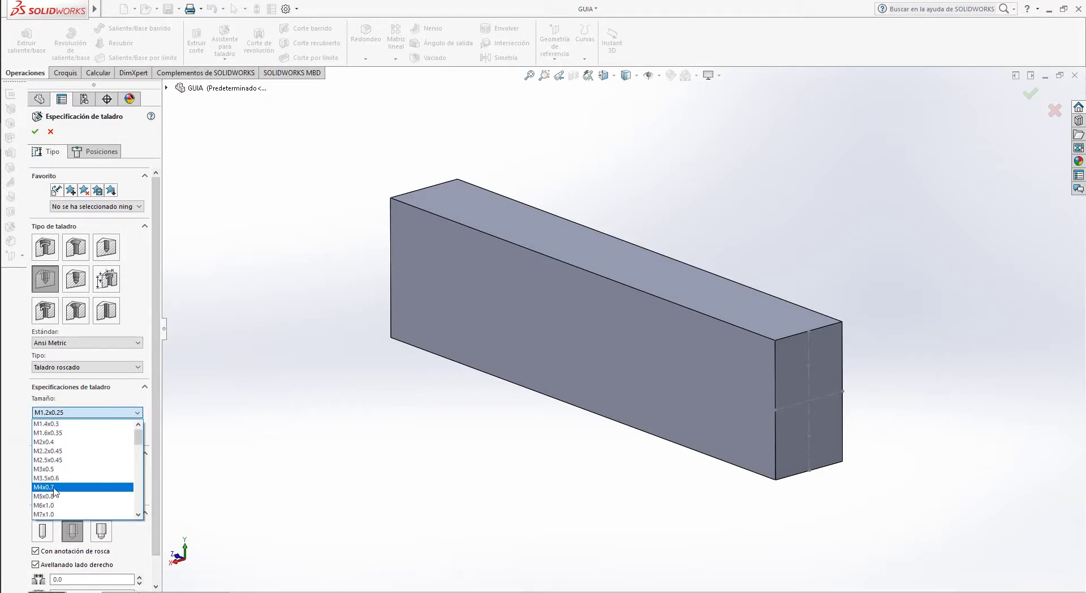
pyautogui.click(55, 488)
# Step: Give the tapped hole a specified depth of 12 mm and a thread depth of 10 mm, checking them against part 1's PDF drawing
pyautogui.scroll(-1, 153, 453)
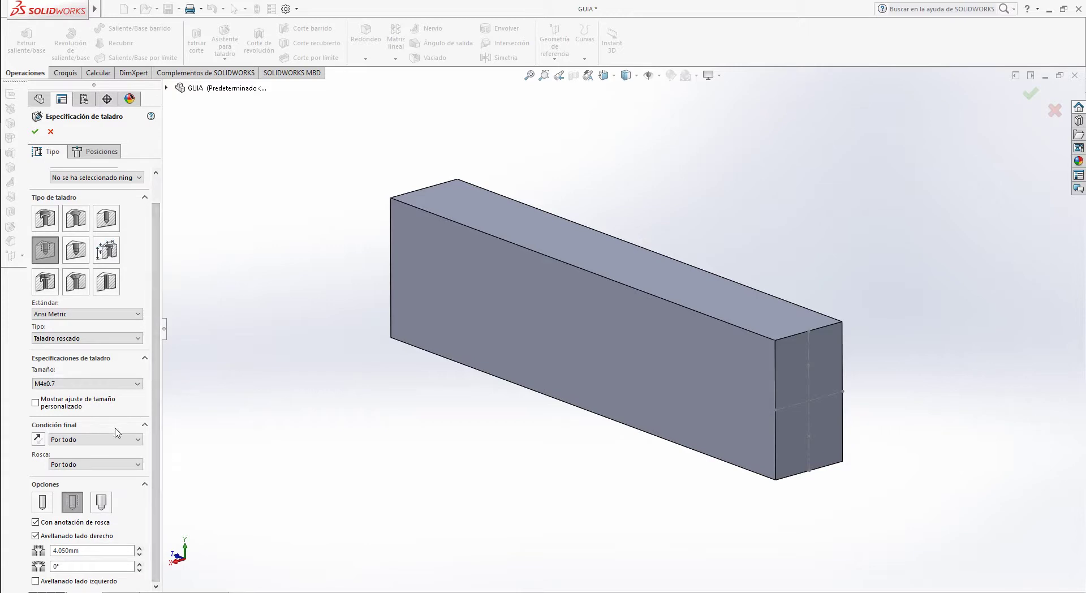
pyautogui.click(117, 441)
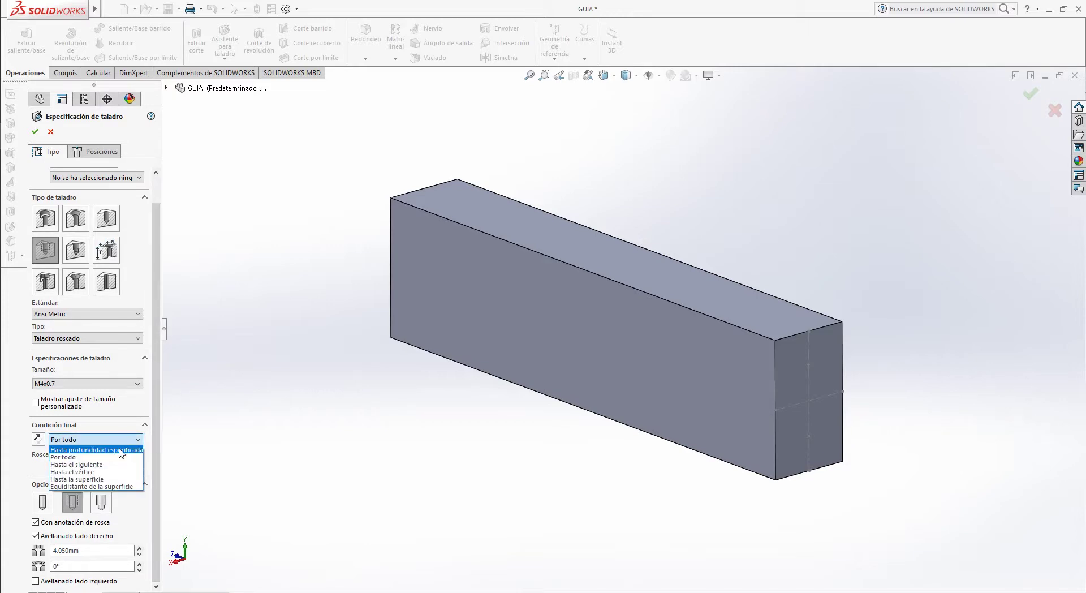
pyautogui.click(120, 451)
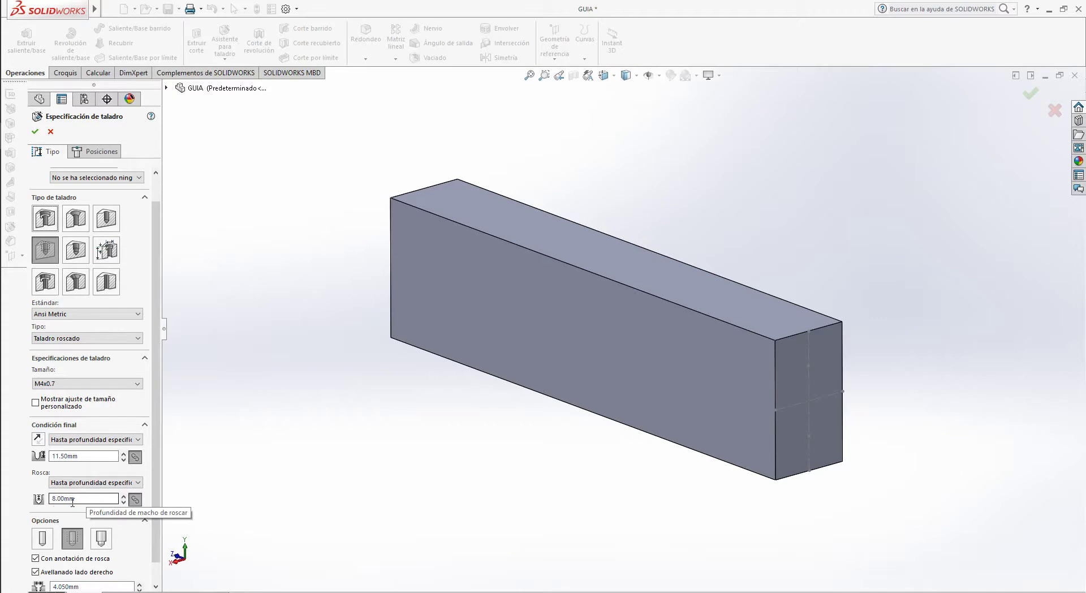
pyautogui.click(26, 188)
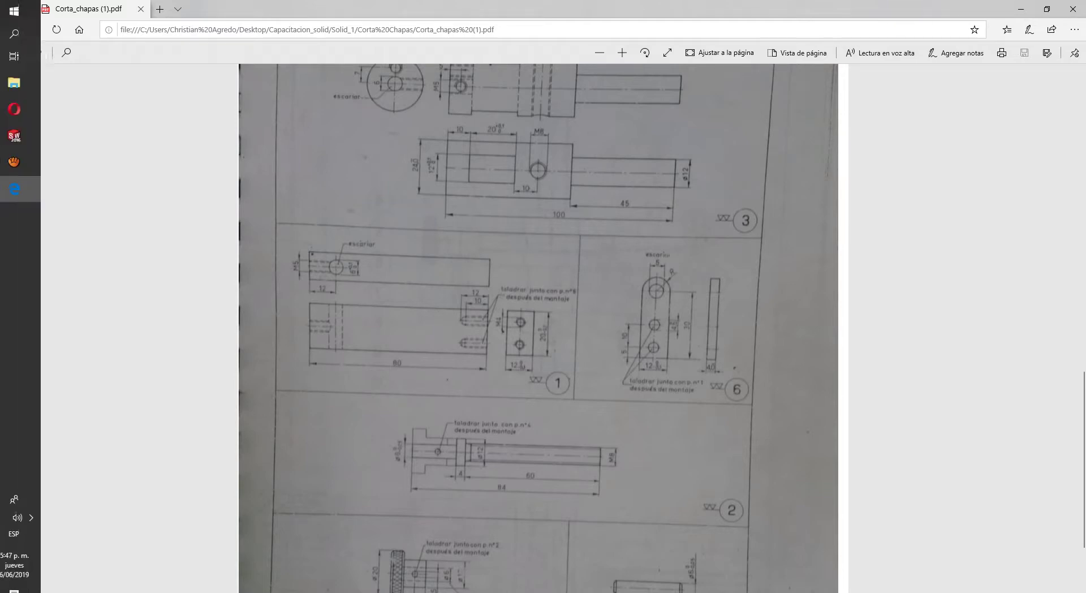
pyautogui.click(26, 136)
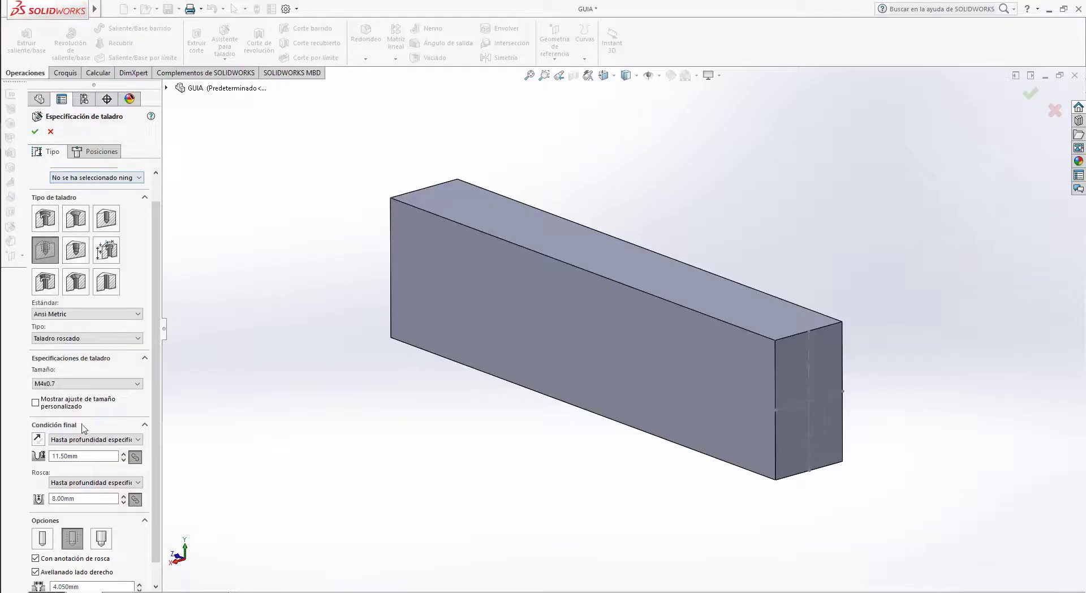
pyautogui.doubleClick(85, 456)
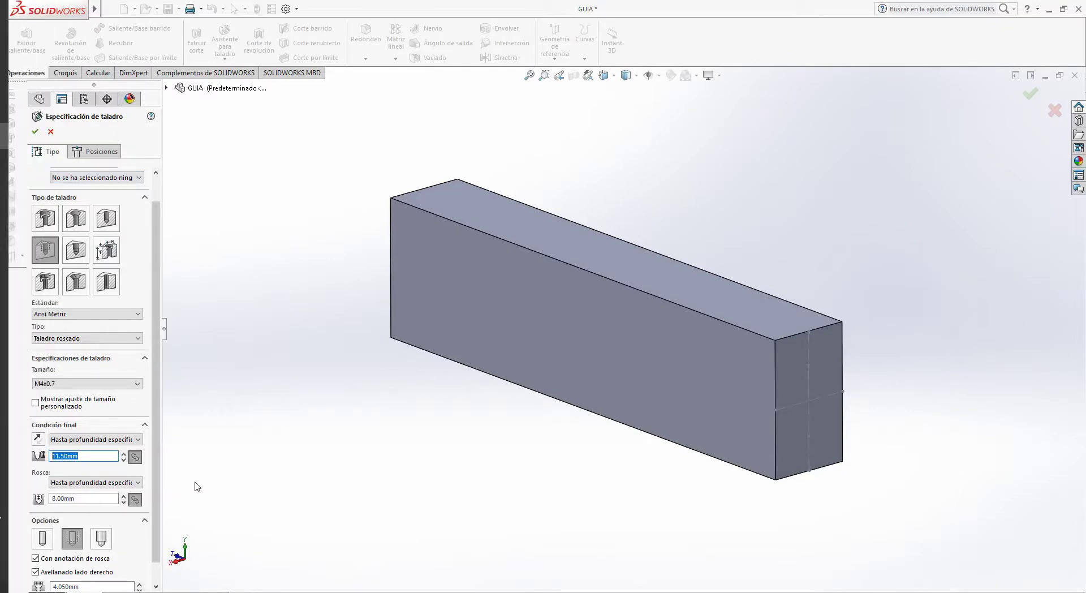
pyautogui.write('12')
pyautogui.press('Tab')
pyautogui.write('10')
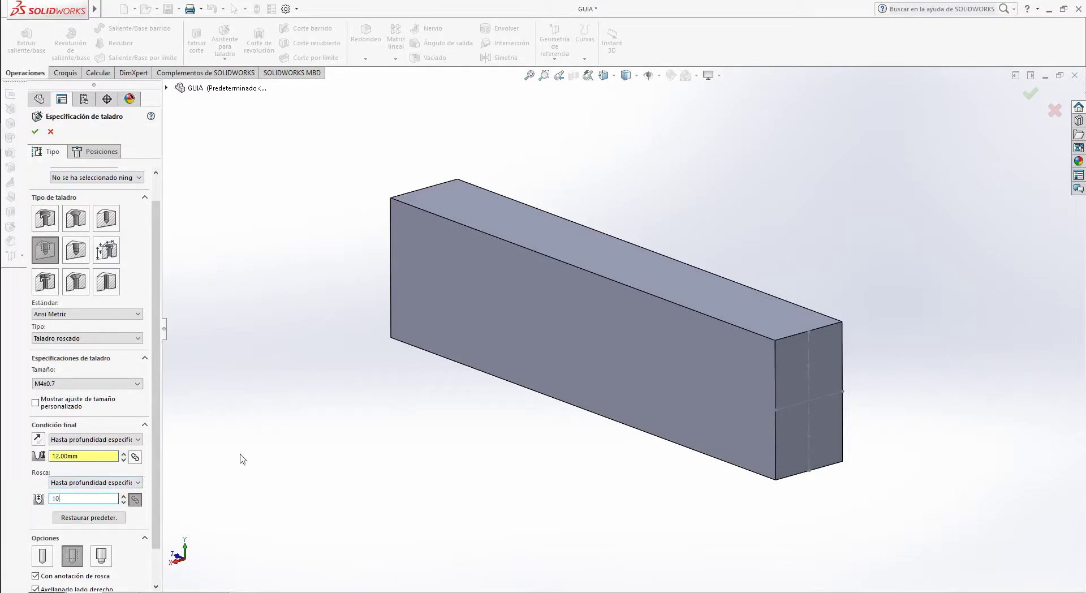
pyautogui.press('Tab')
pyautogui.moveTo(2, 262)
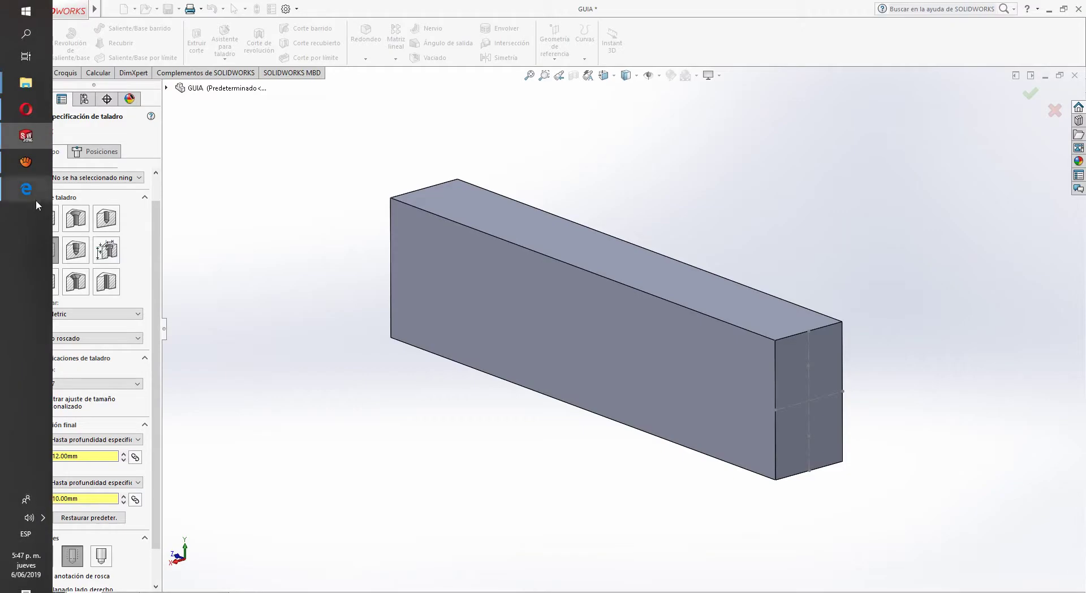
pyautogui.click(7, 190)
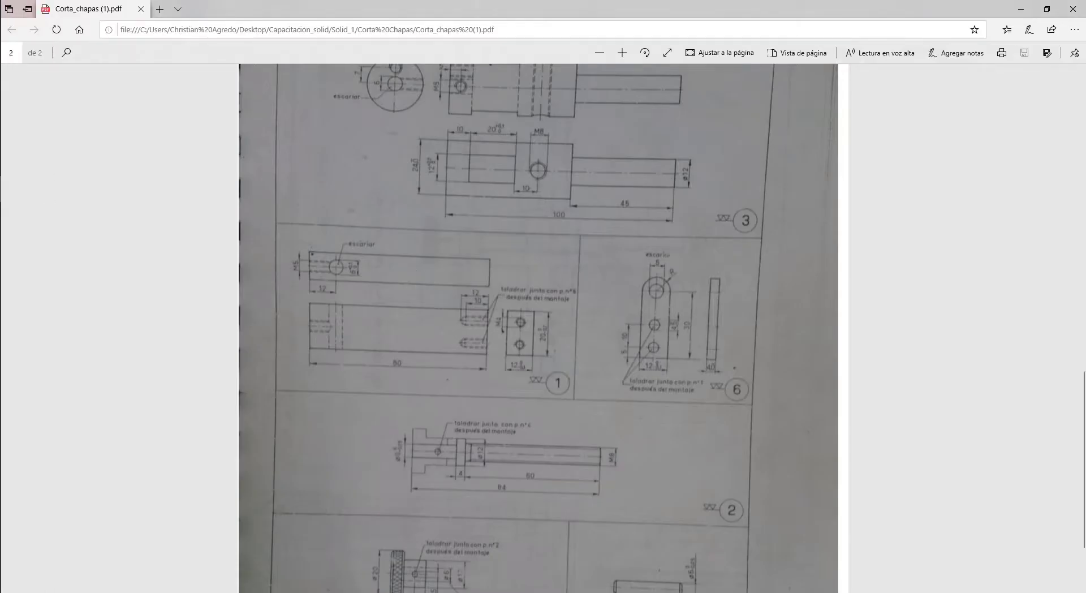
# Step: Place two M4 tapped holes at the sketch points on the block's end-face vertical centerline and finish the Hole Wizard feature
pyautogui.moveTo(2, 283)
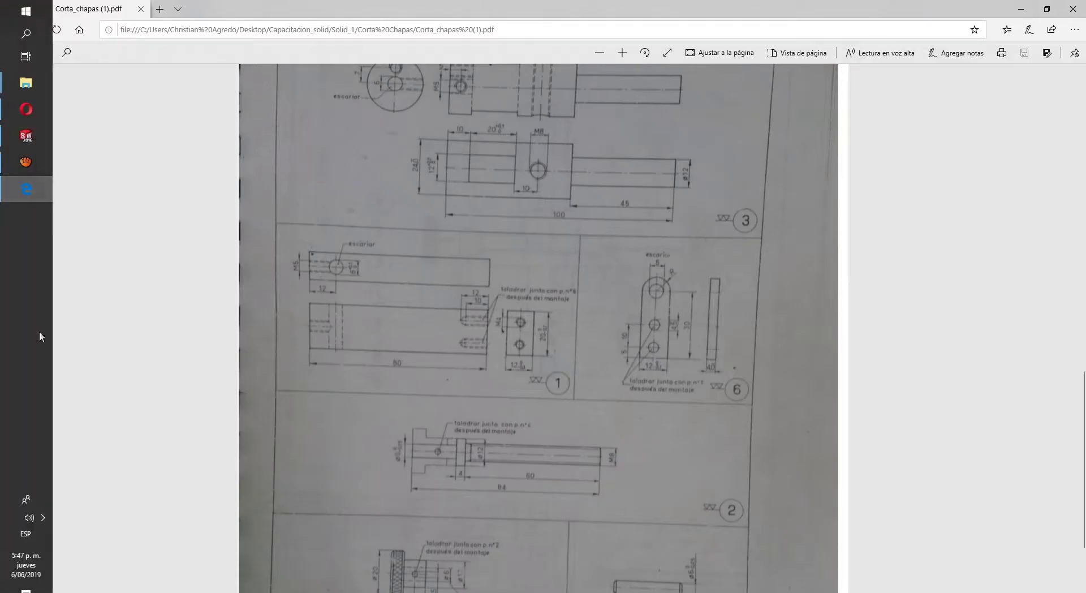
pyautogui.click(26, 136)
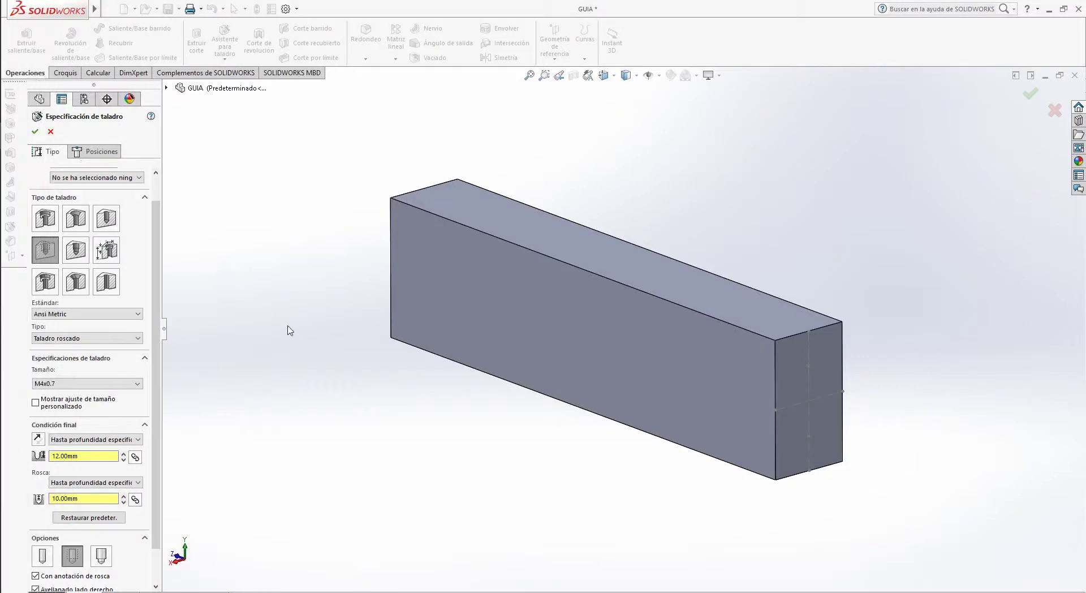
pyautogui.click(103, 154)
pyautogui.click(89, 250)
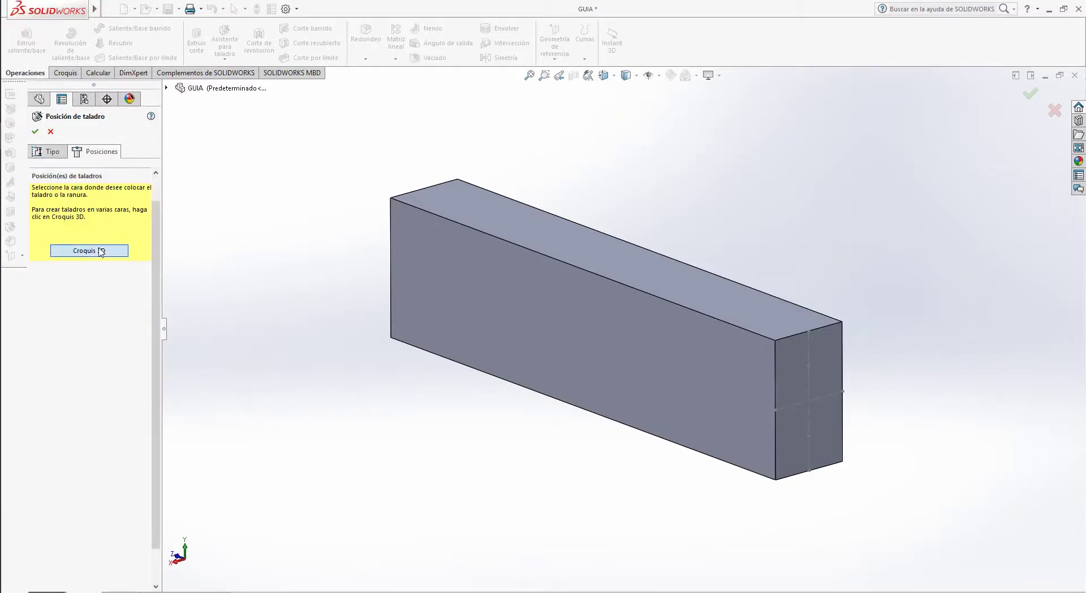
pyautogui.click(809, 366)
pyautogui.click(809, 436)
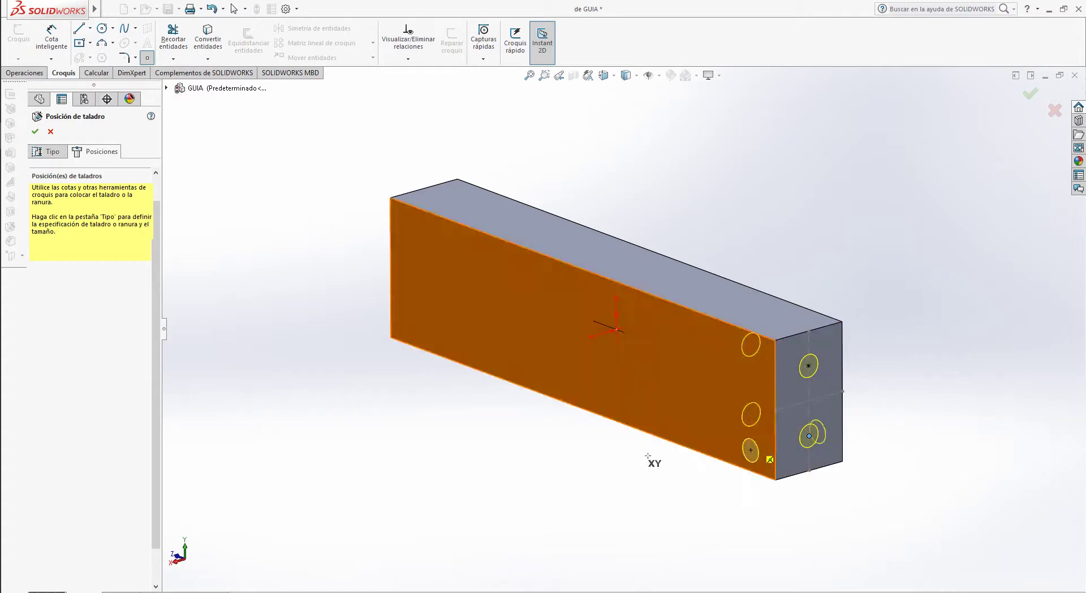
pyautogui.click(34, 132)
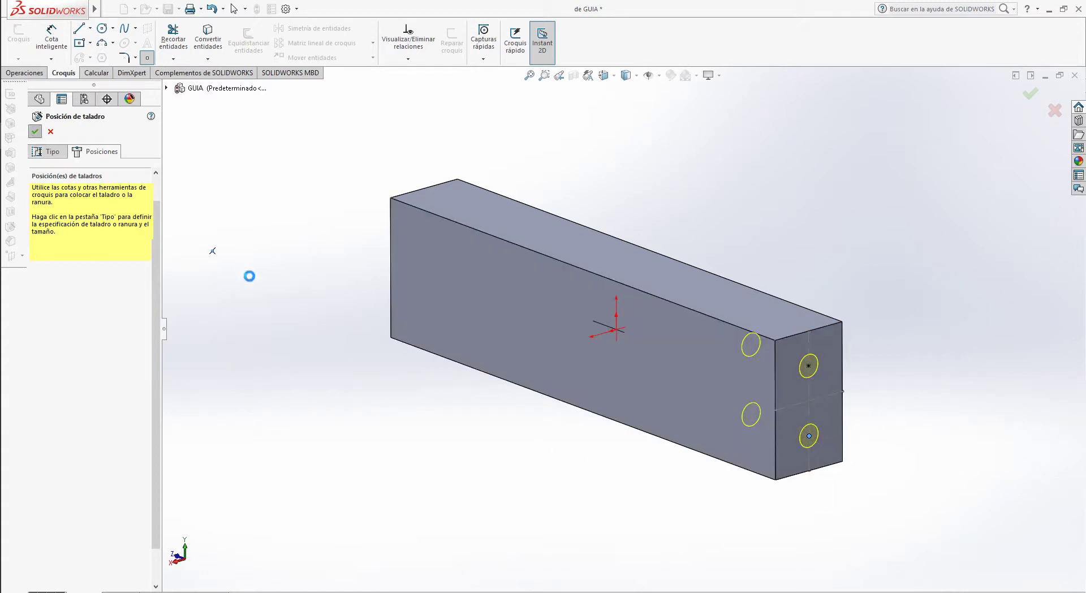
pyautogui.click(902, 383)
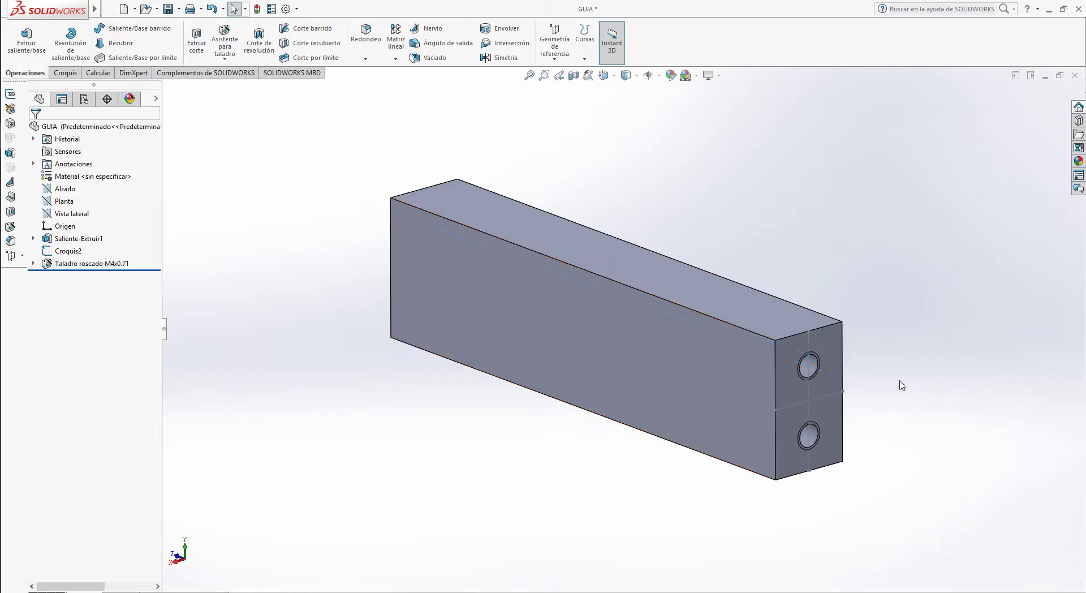
# Step: Enable shaded cosmetic threads in the document's detailing properties so the tapped holes display their threads
pyautogui.moveTo(902, 383); pyautogui.dragTo(801, 400, button='middle')
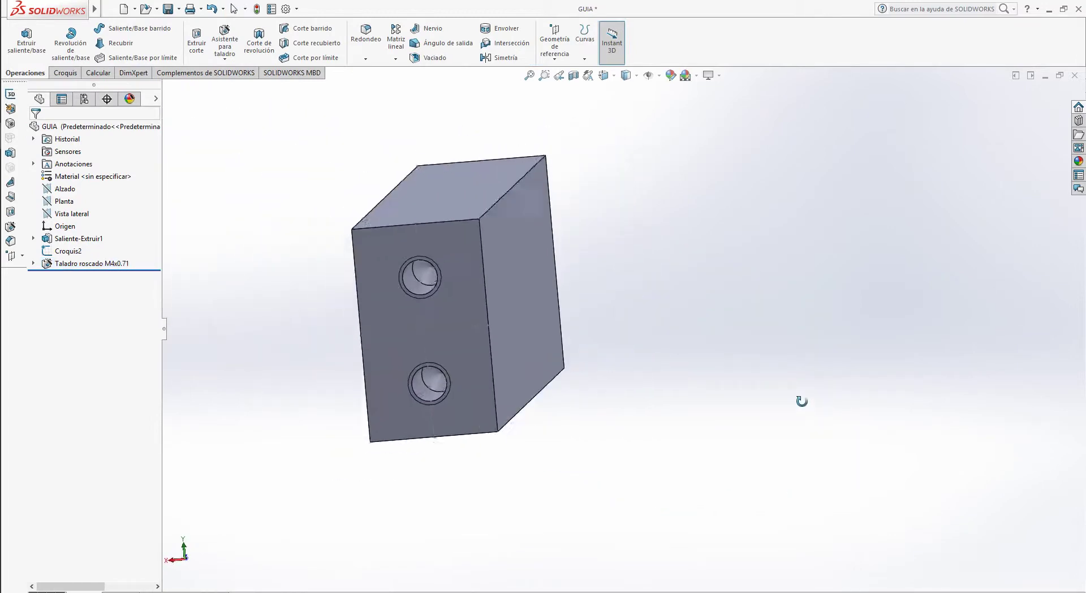
pyautogui.scroll(-5, 412, 300)
pyautogui.moveTo(413, 293); pyautogui.dragTo(409, 281, button='middle')
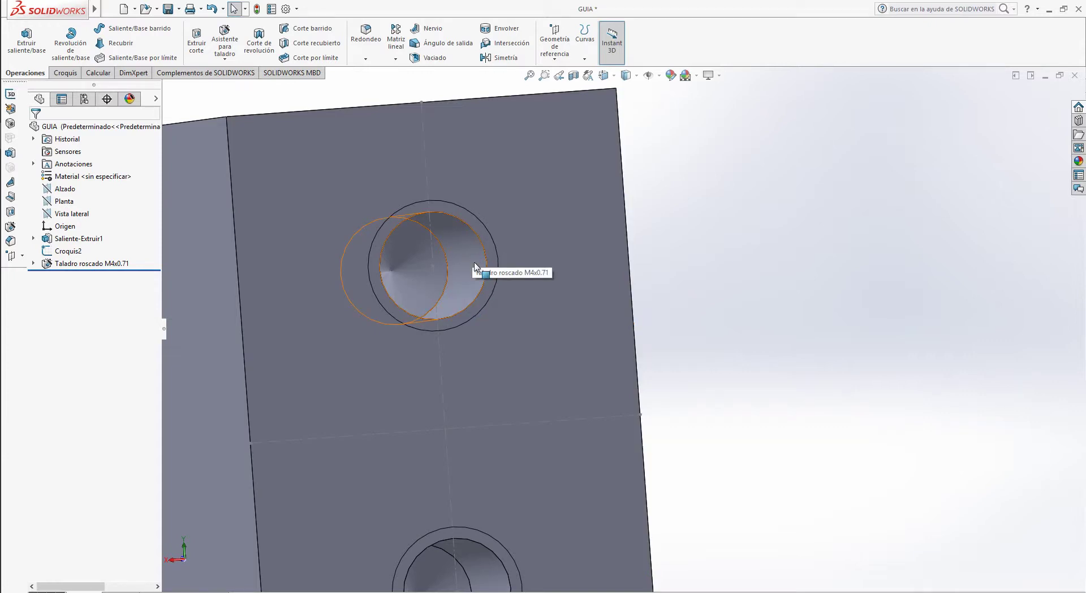
pyautogui.scroll(2, 631, 305)
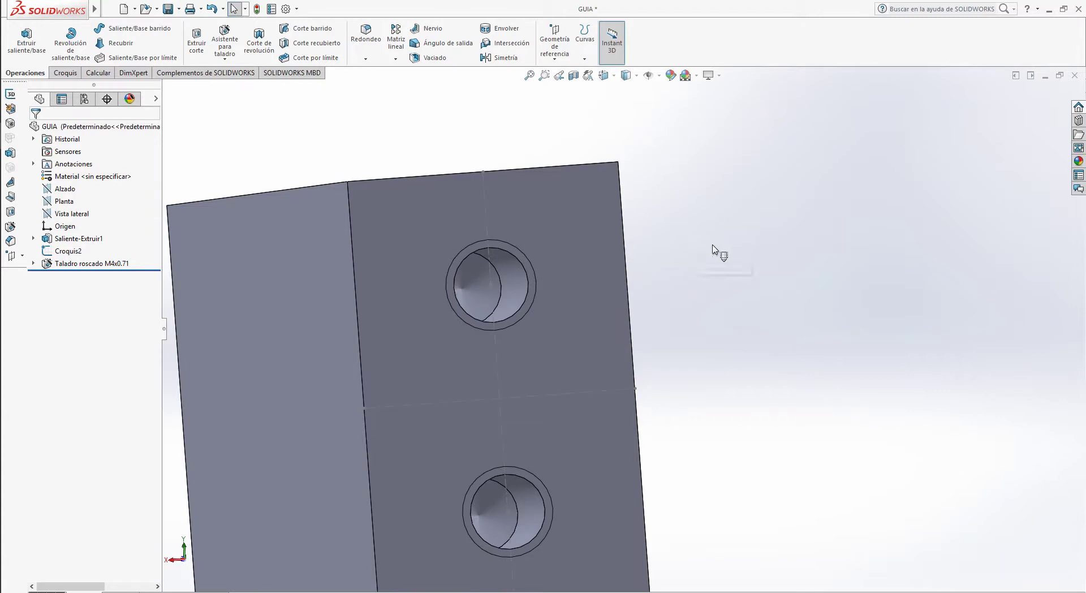
pyautogui.click(299, 8)
pyautogui.click(309, 23)
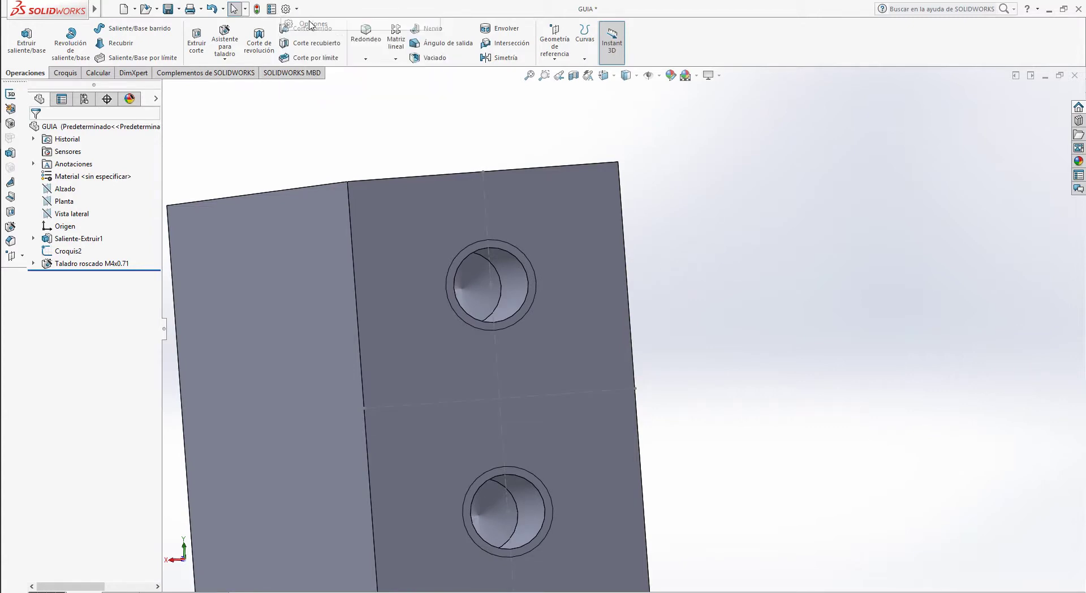
pyautogui.click(382, 117)
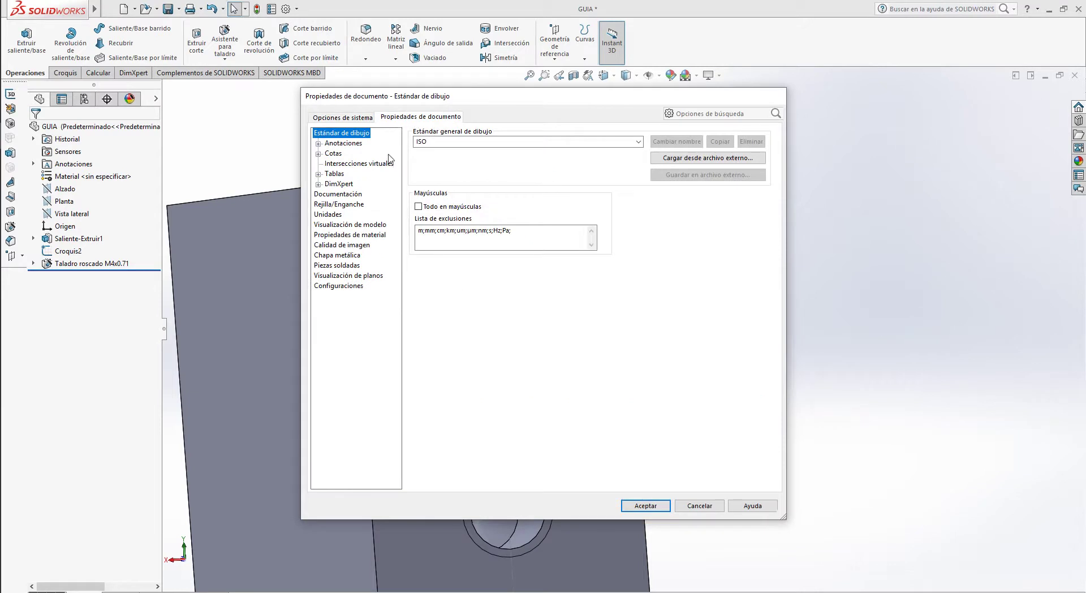
pyautogui.click(342, 194)
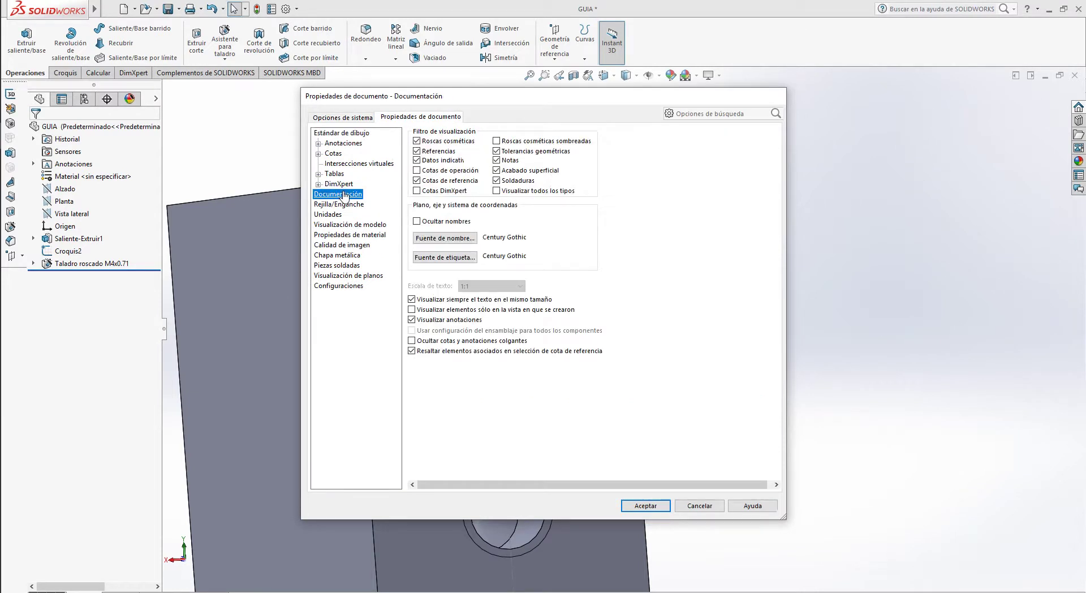
pyautogui.click(509, 141)
pyautogui.click(658, 507)
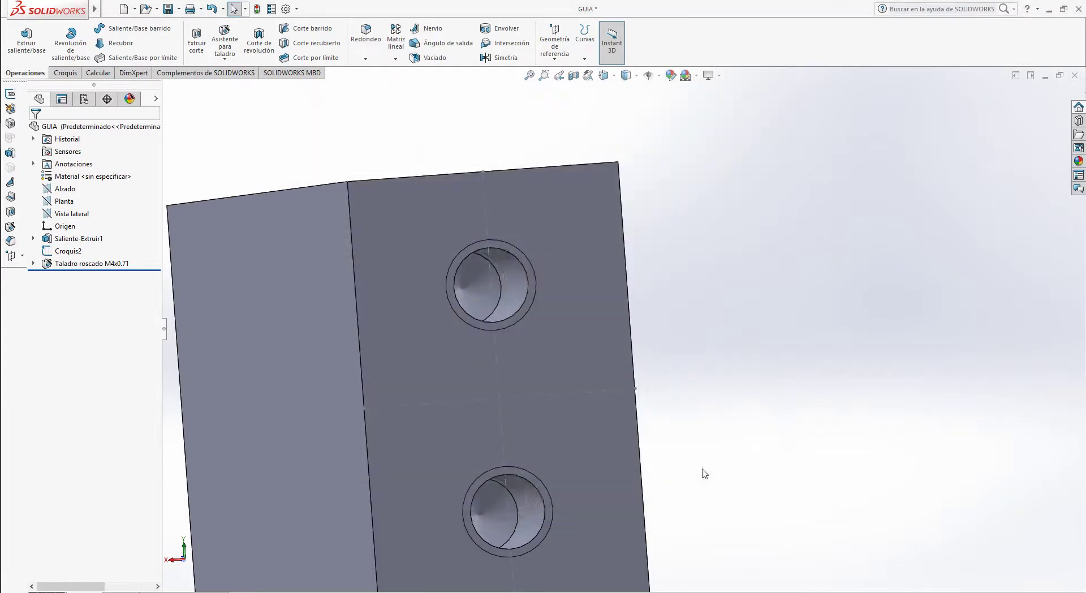
# Step: Hide the construction sketch with the centerlines on the block's end face
pyautogui.scroll(-5, 469, 278)
pyautogui.scroll(6, 468, 278)
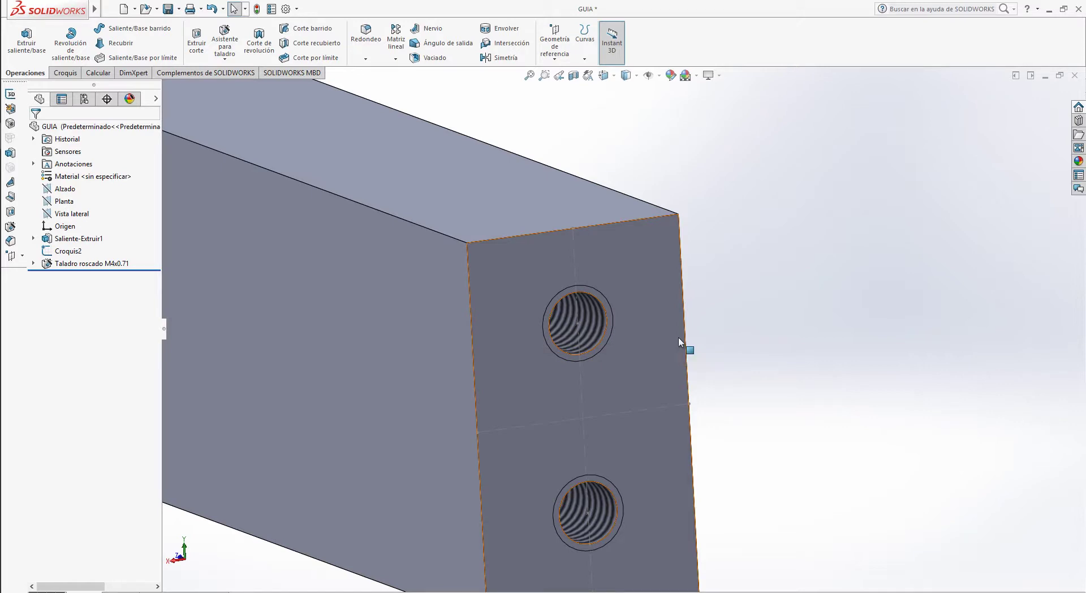
pyautogui.scroll(5, 777, 301)
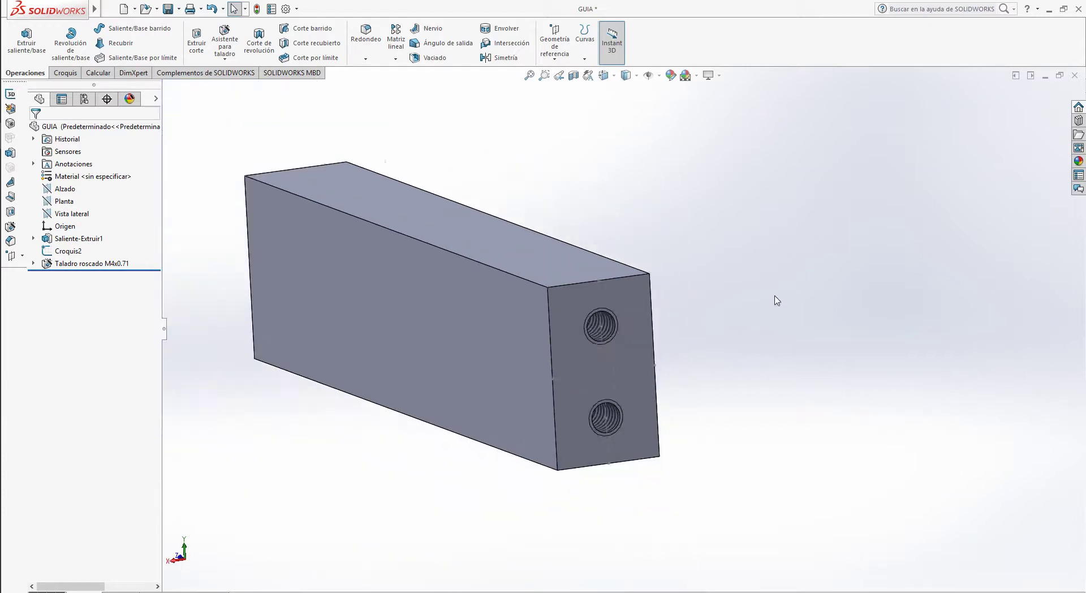
pyautogui.moveTo(689, 368); pyautogui.dragTo(628, 366, button='middle')
pyautogui.scroll(-3, 632, 352)
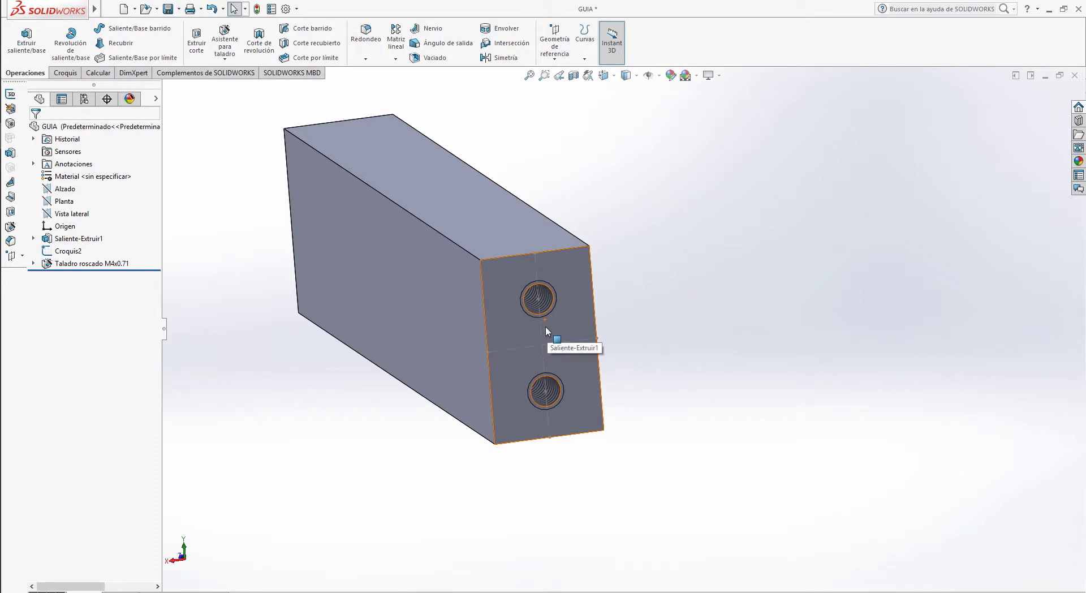
pyautogui.click(560, 341)
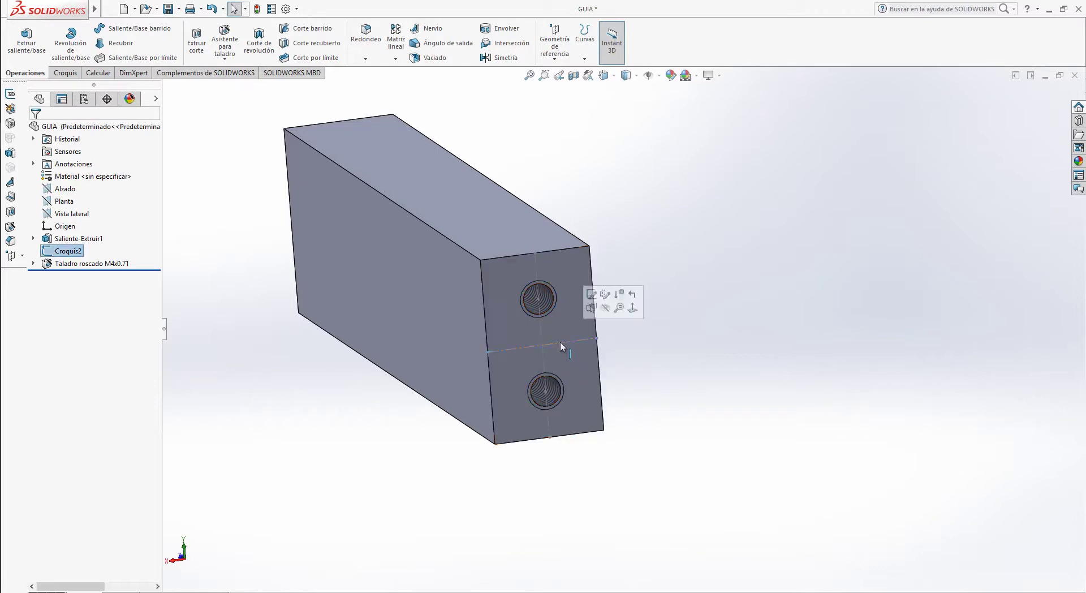
pyautogui.rightClick(560, 341)
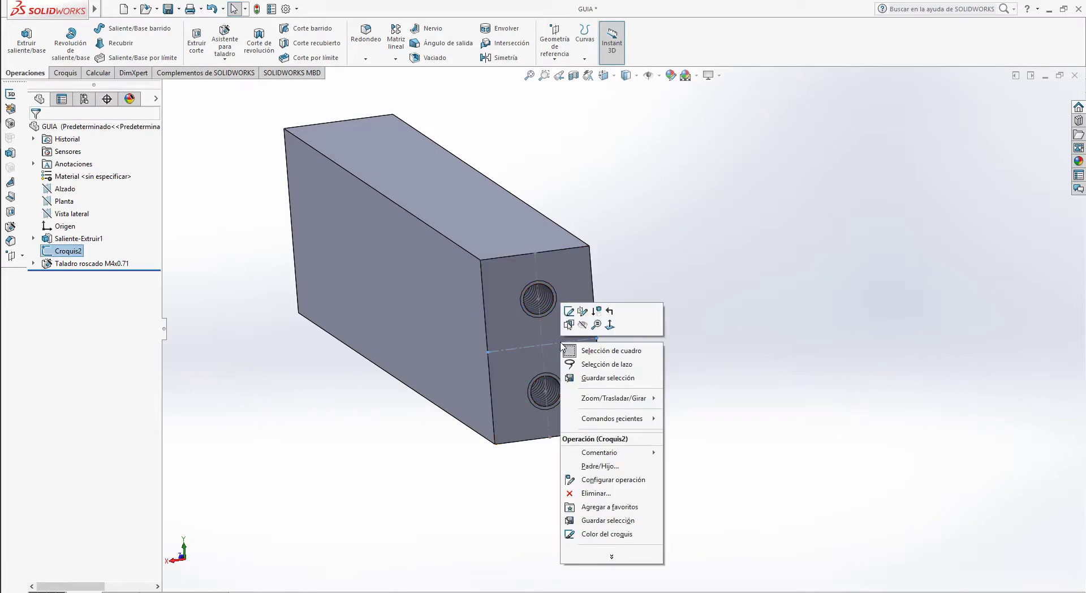
pyautogui.click(583, 327)
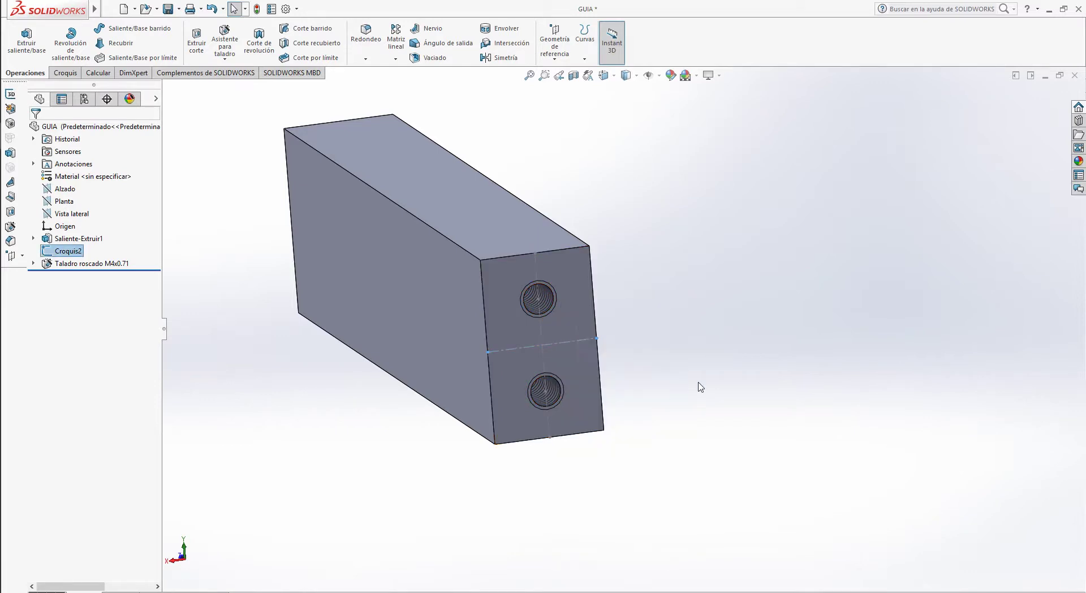
# Step: Check part 1's views in the PDF, and start a lengthwise centerline on the block's narrow top face from its end edge's midpoint
pyautogui.moveTo(686, 388); pyautogui.dragTo(528, 429, button='middle')
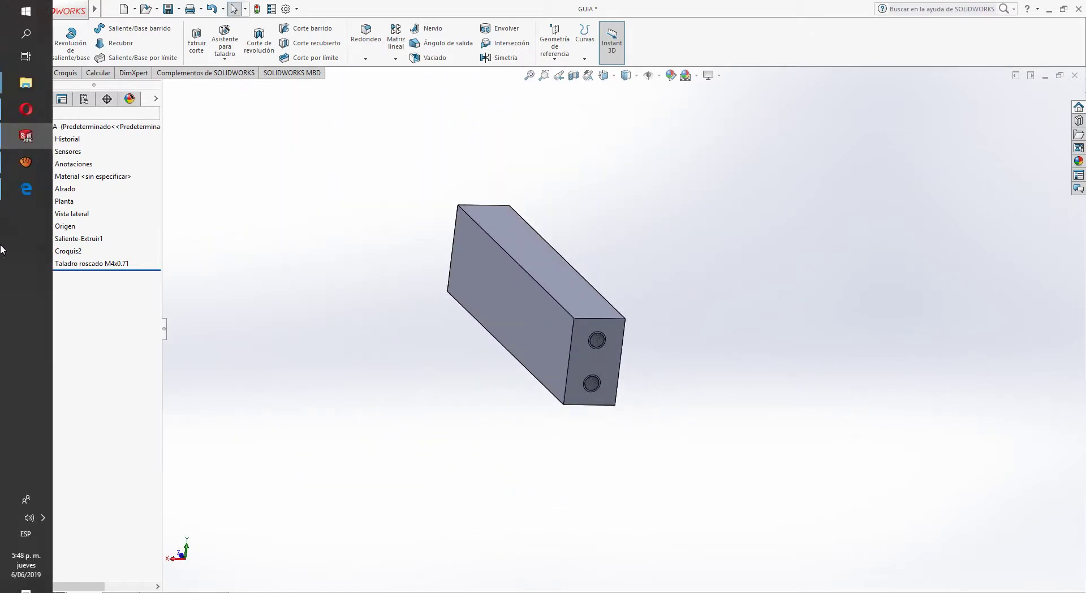
pyautogui.click(13, 192)
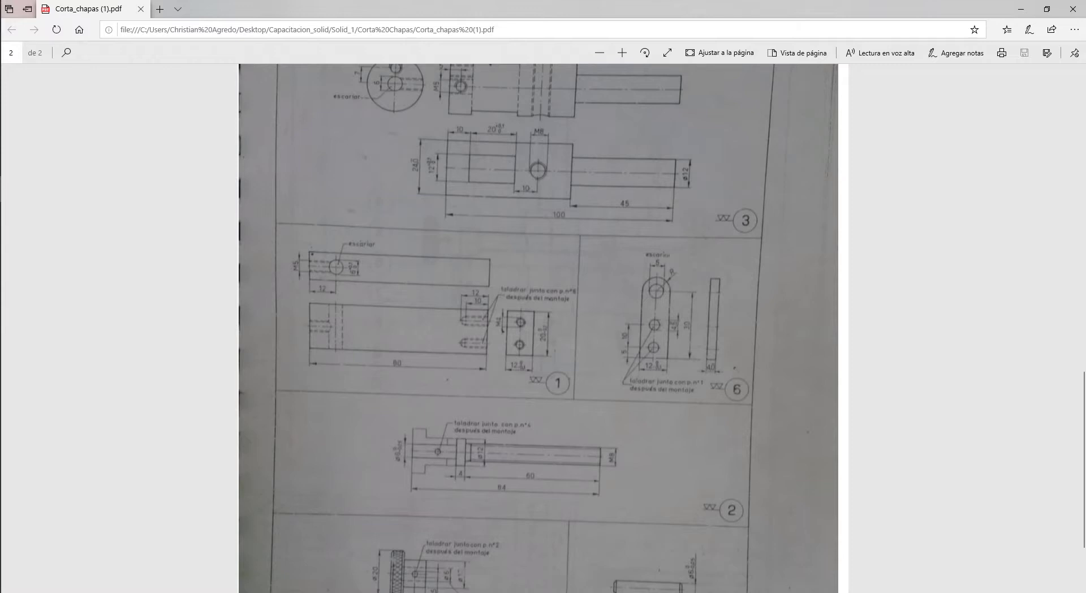
pyautogui.moveTo(1, 254)
pyautogui.click(29, 137)
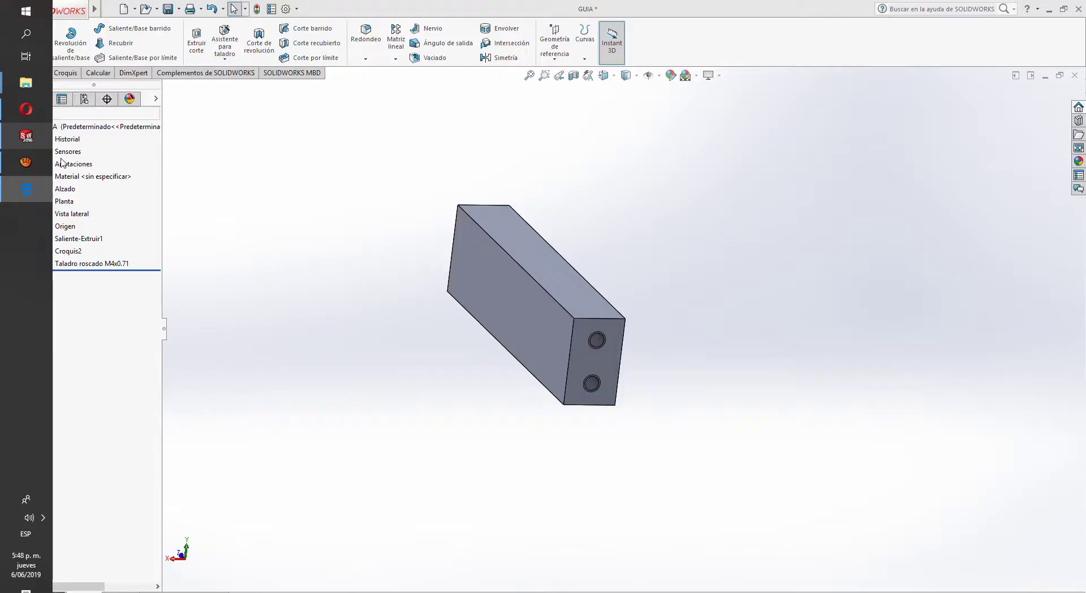
pyautogui.click(543, 247)
pyautogui.hotkey('ctrl', '8')
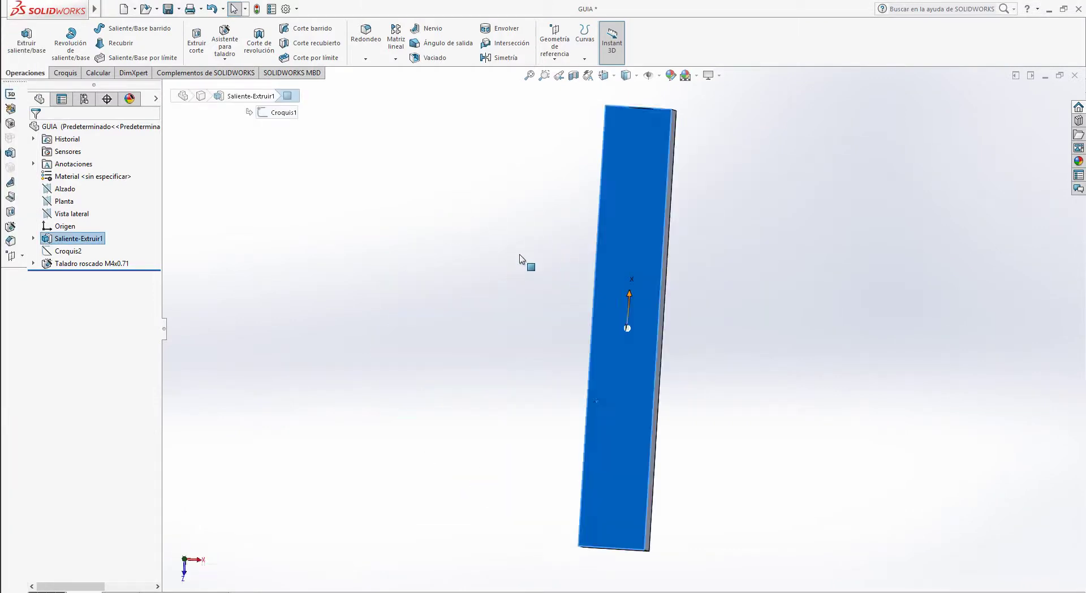
pyautogui.click(64, 73)
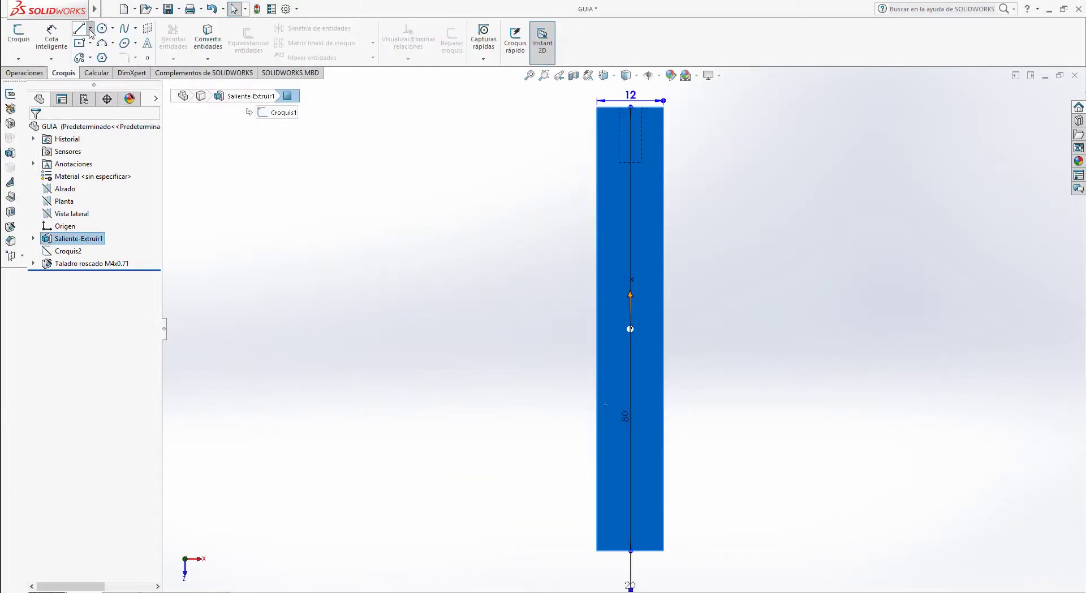
pyautogui.click(91, 28)
pyautogui.click(110, 55)
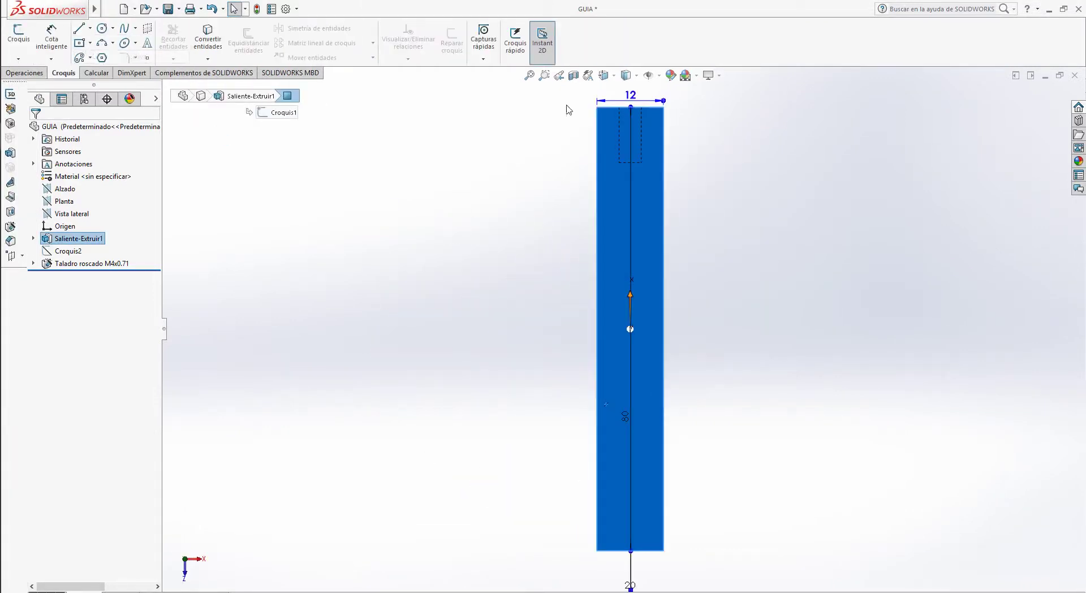
pyautogui.click(630, 107)
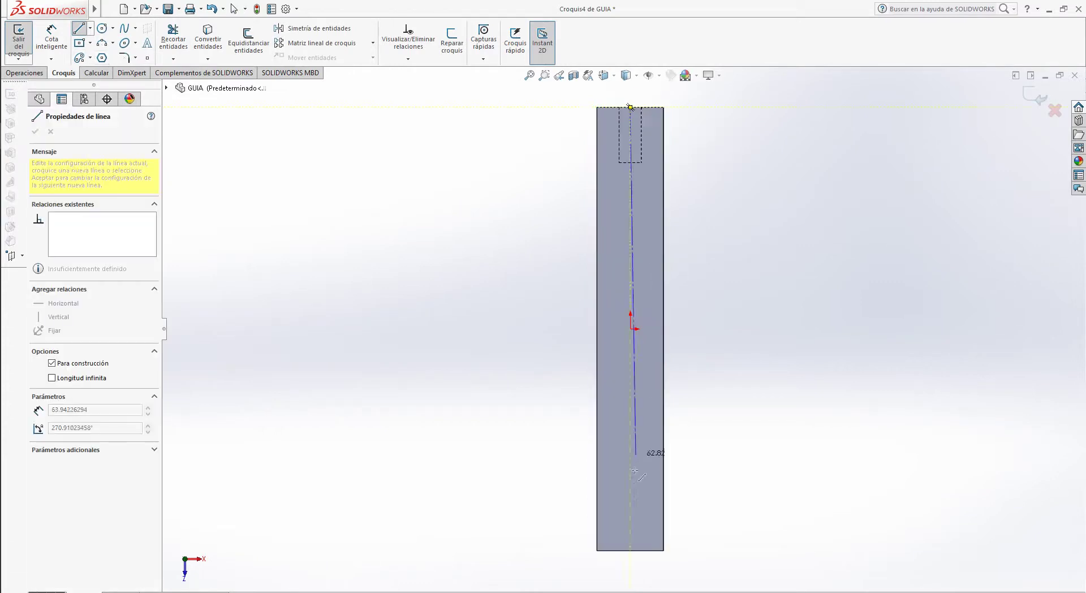
# Step: Finish the lengthwise construction line at the lower edge's midpoint and sketch a circle of about 2.7 mm radius on it near that end
pyautogui.click(630, 550)
pyautogui.press('Escape')
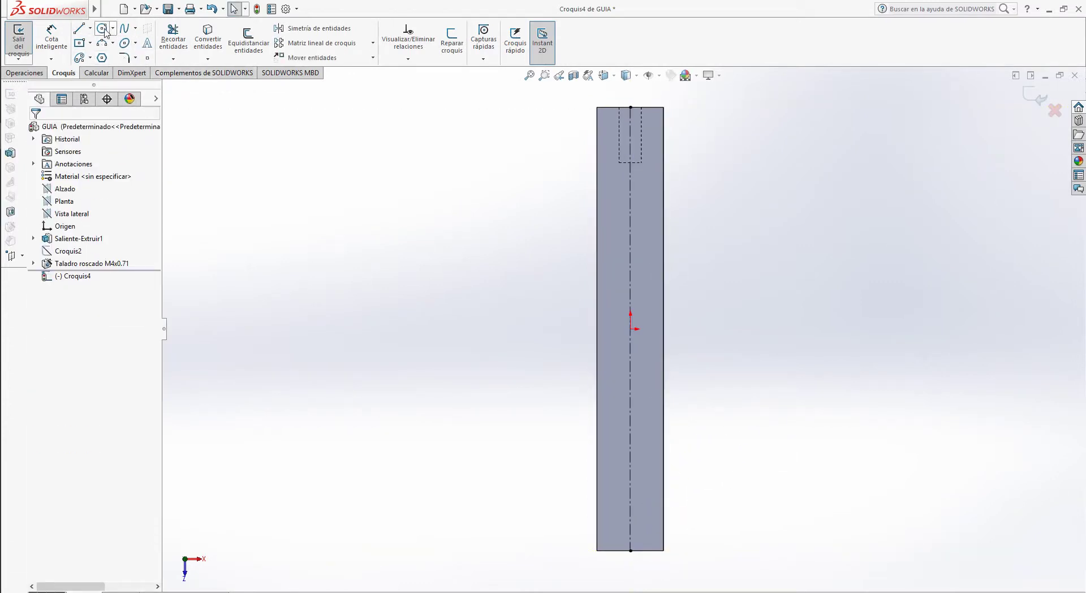
pyautogui.click(102, 28)
pyautogui.click(630, 499)
pyautogui.click(644, 496)
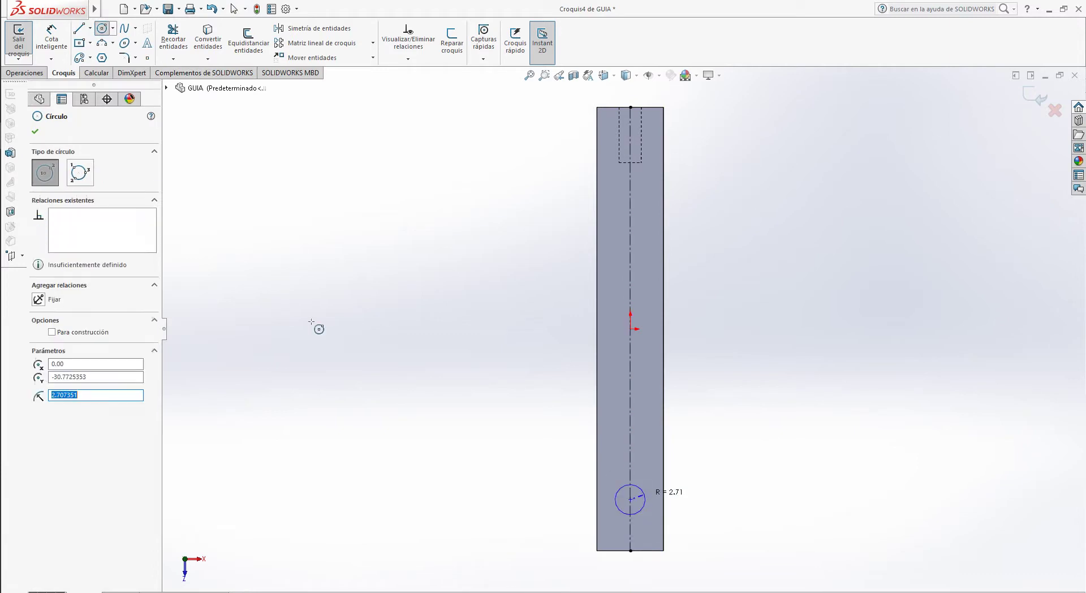
# Step: Check the hole size in the Corta_chapas PDF drawing and dimension the circle's diameter as 6 mm
pyautogui.click(51, 37)
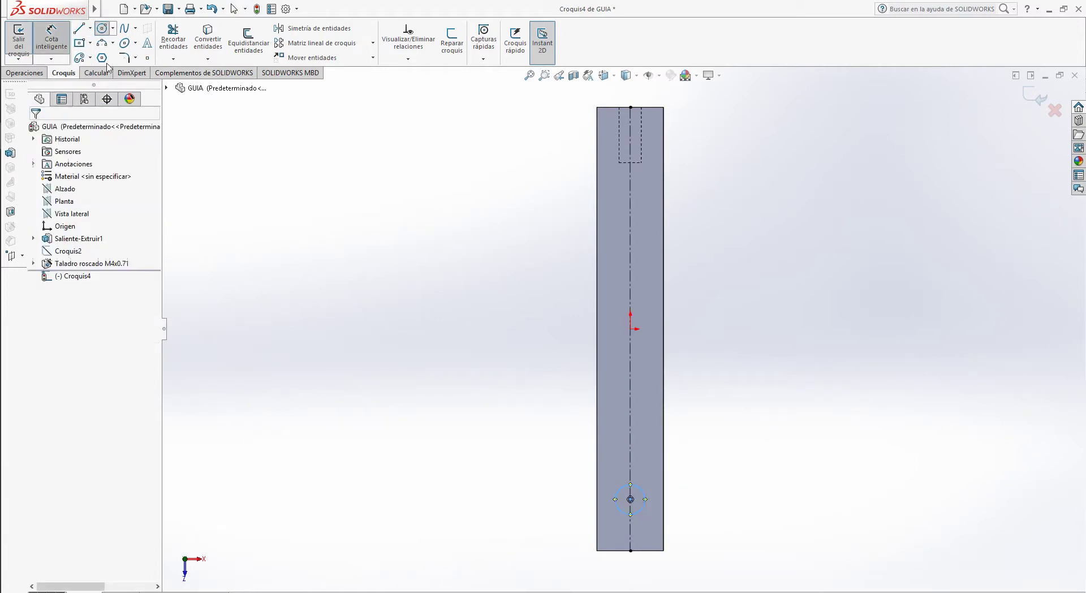
pyautogui.click(641, 497)
pyautogui.click(557, 466)
pyautogui.moveTo(16, 256)
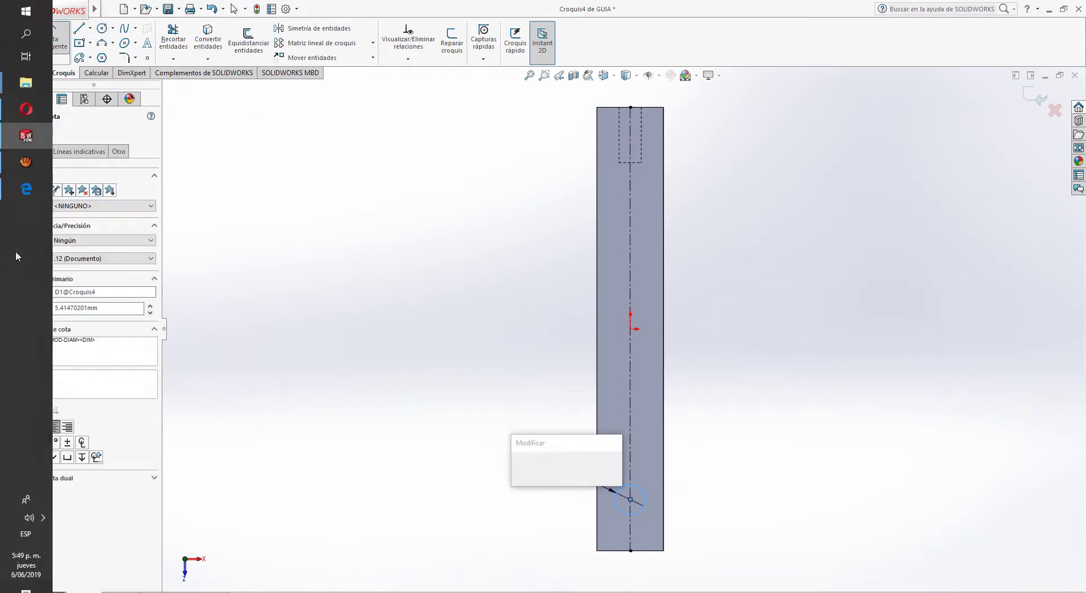
pyautogui.click(28, 192)
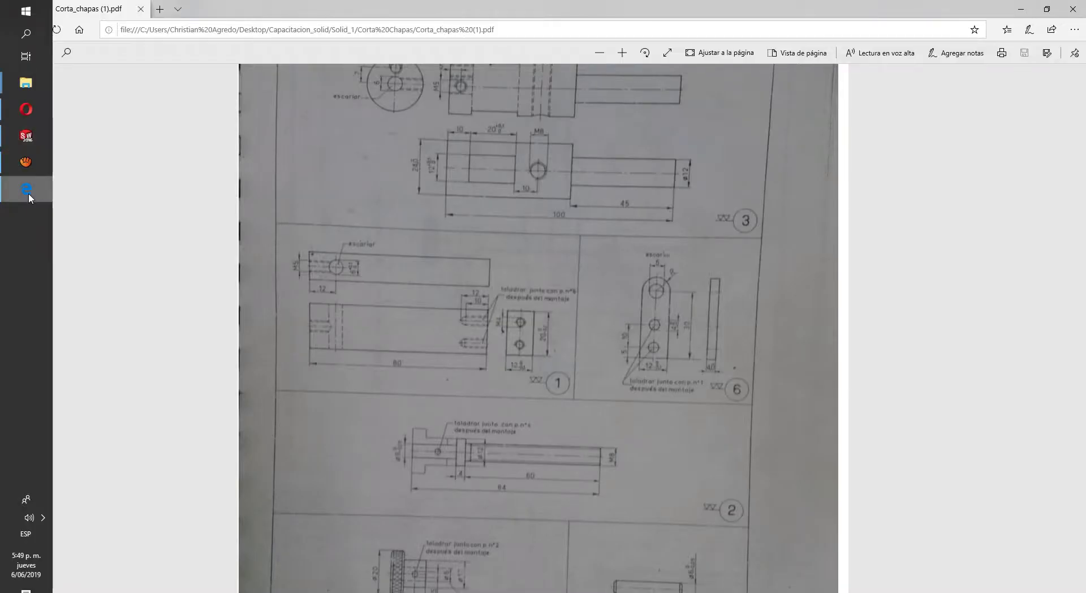
pyautogui.click(28, 192)
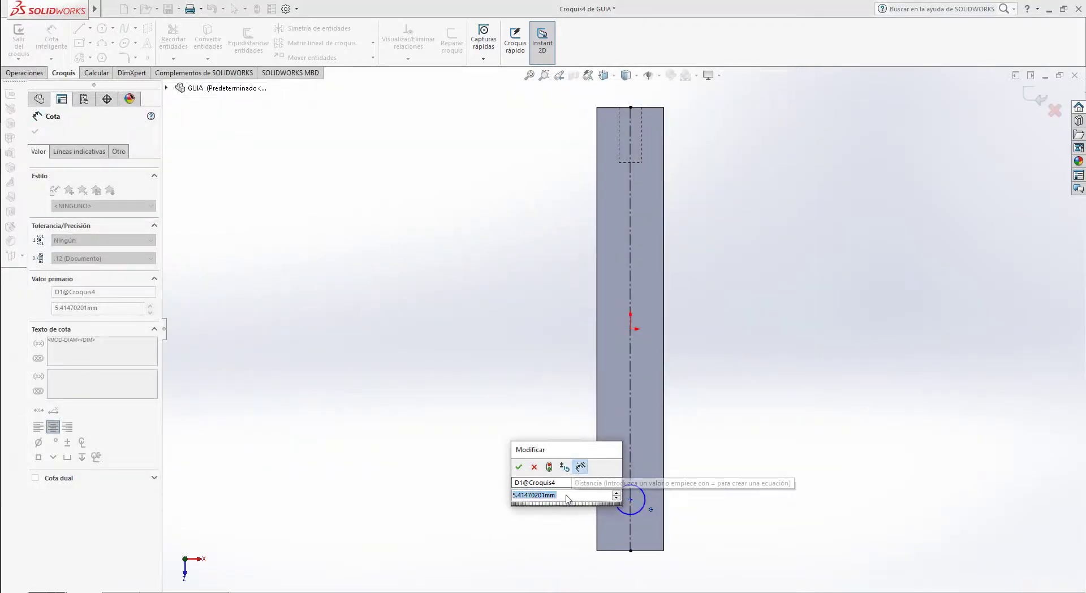
pyautogui.write('6')
pyautogui.press('Return')
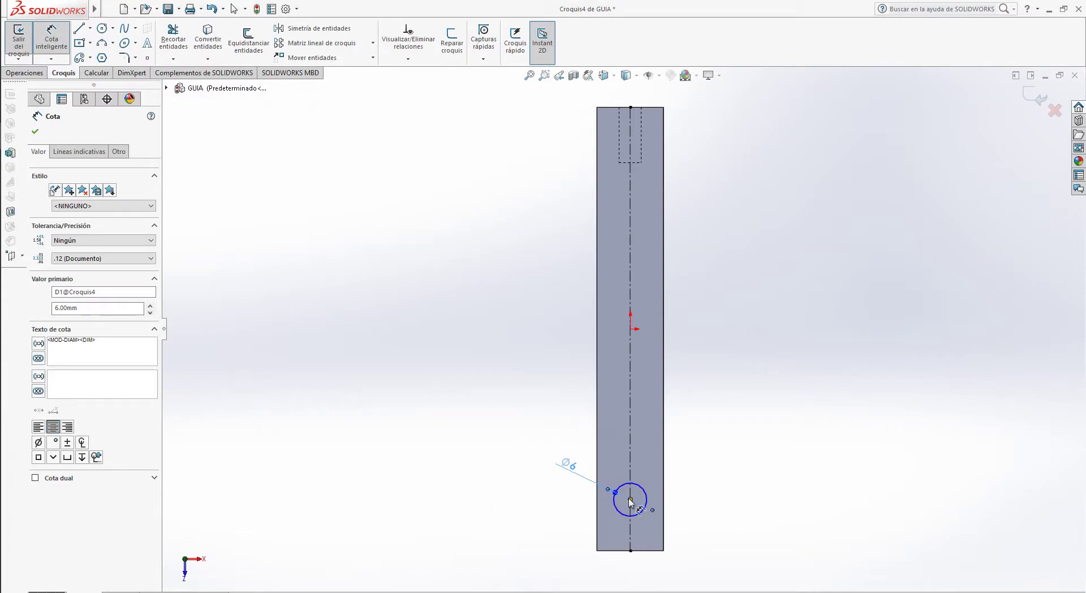
# Step: Dimension the distance from the circle's centre to the nearest short edge of the bar as 12 mm
pyautogui.click(630, 500)
pyautogui.click(637, 550)
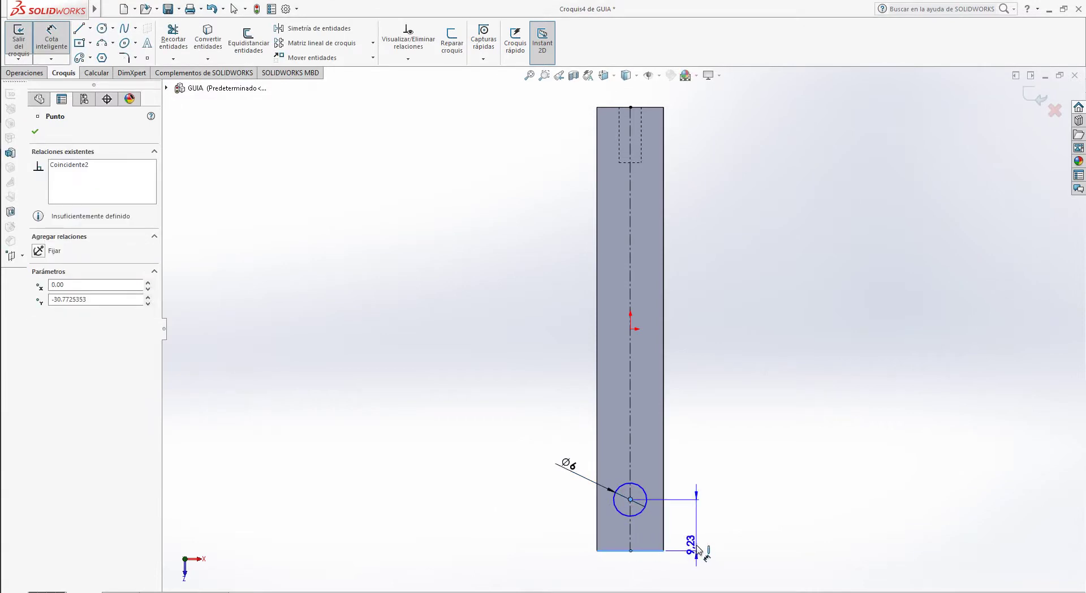
pyautogui.click(699, 550)
pyautogui.press('Return')
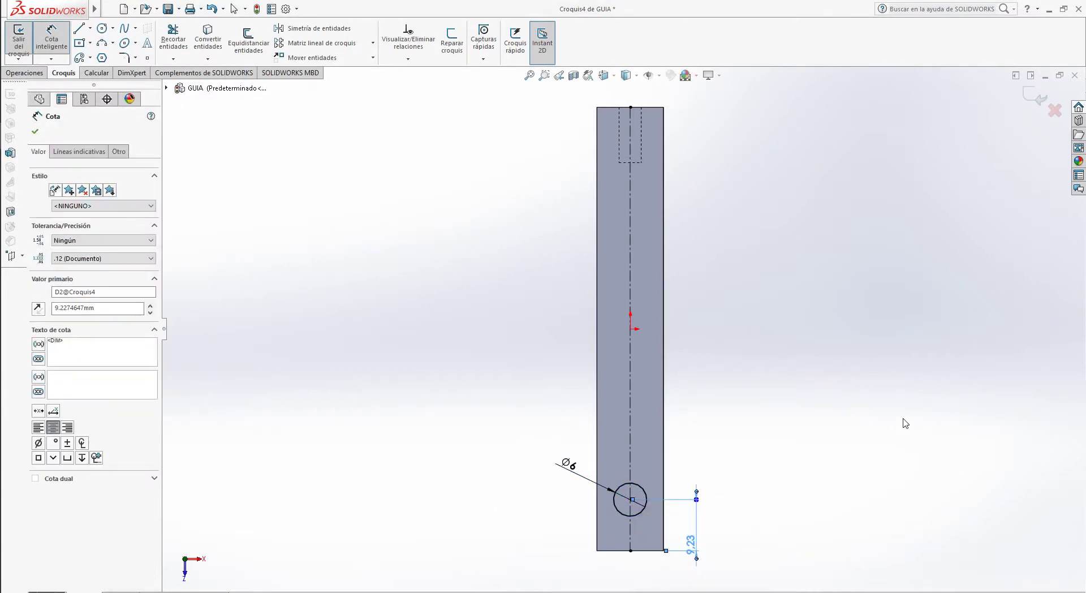
pyautogui.press('Escape')
pyautogui.moveTo(747, 474); pyautogui.dragTo(657, 476, button='middle')
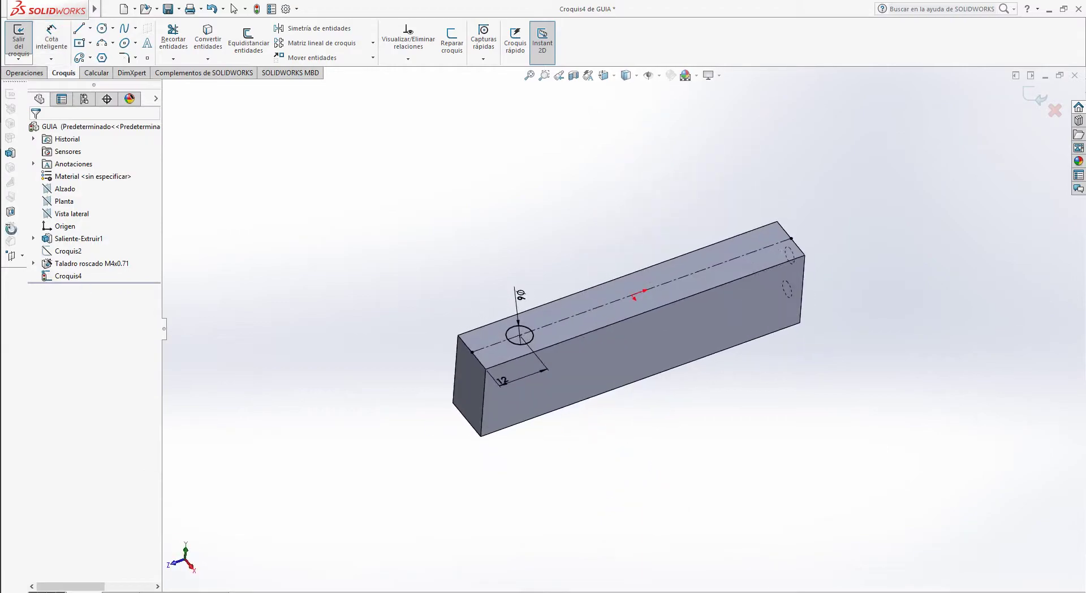
# Step: Consult the PDF drawing and extrude-cut the 6 mm circle through the whole bar with the Por todo end condition
pyautogui.moveTo(1, 236)
pyautogui.click(26, 190)
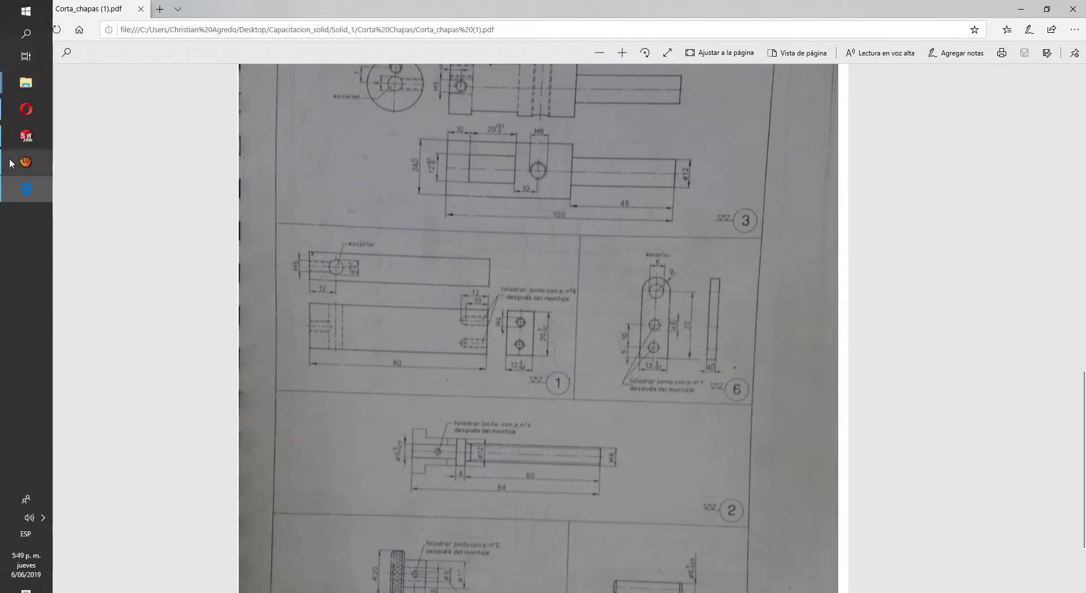
pyautogui.click(25, 144)
pyautogui.click(24, 73)
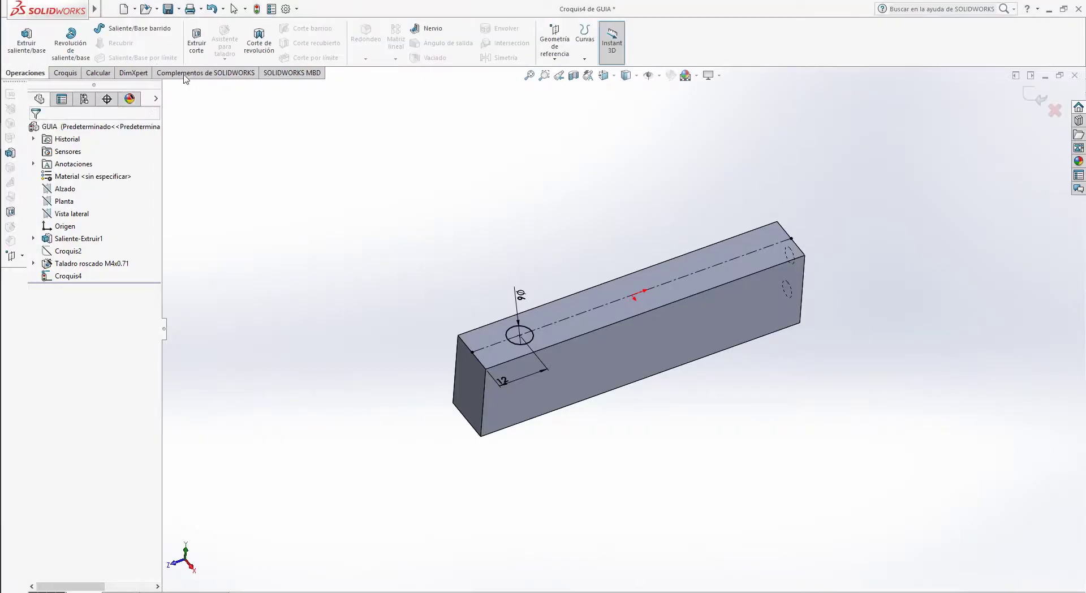
pyautogui.click(197, 42)
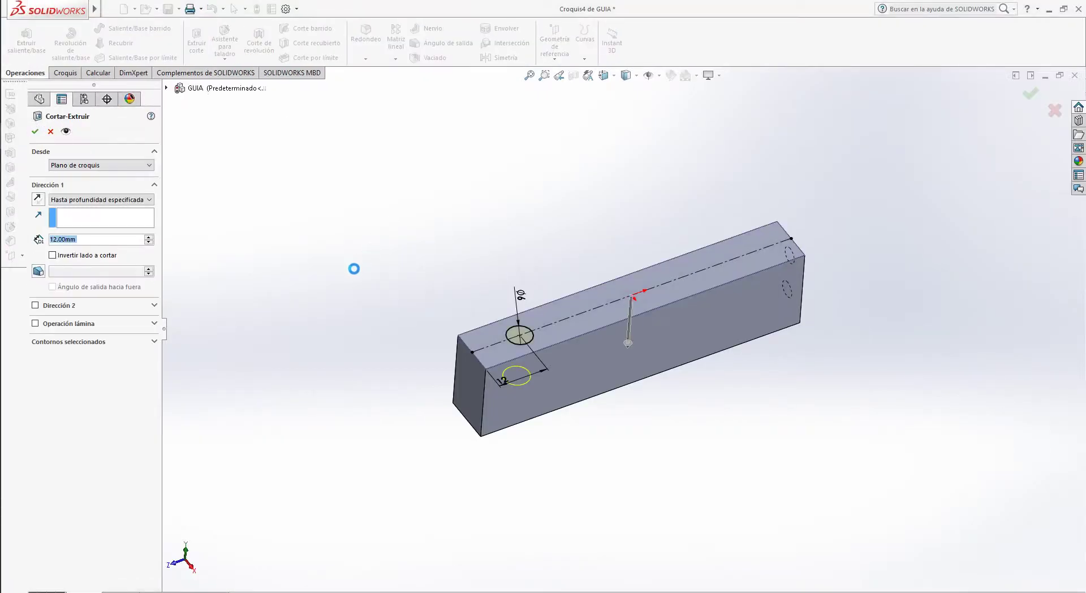
pyautogui.click(93, 202)
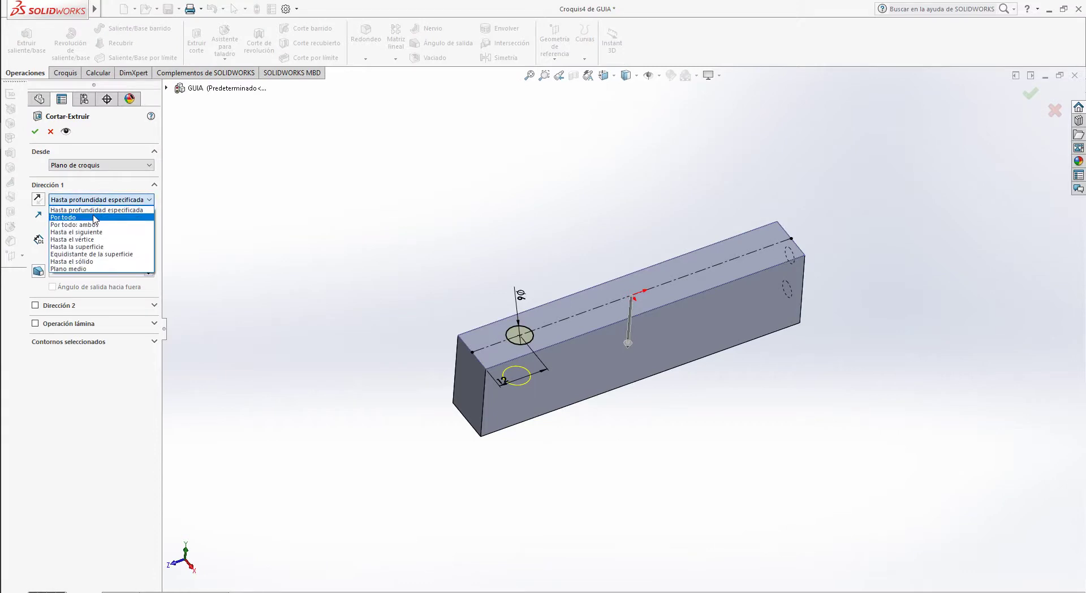
pyautogui.click(82, 218)
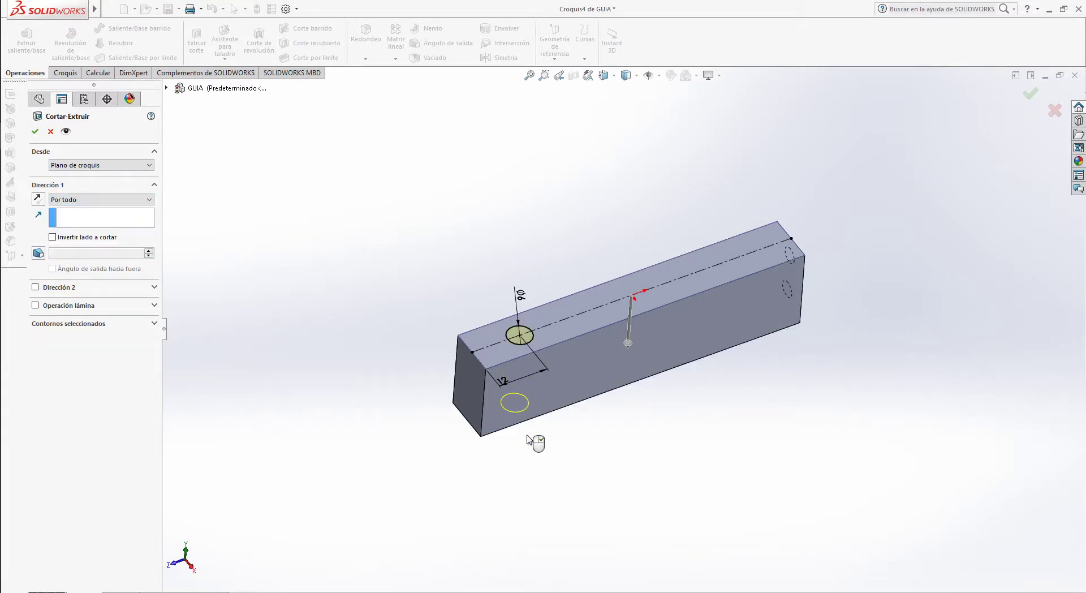
pyautogui.moveTo(538, 439); pyautogui.dragTo(496, 342, button='middle')
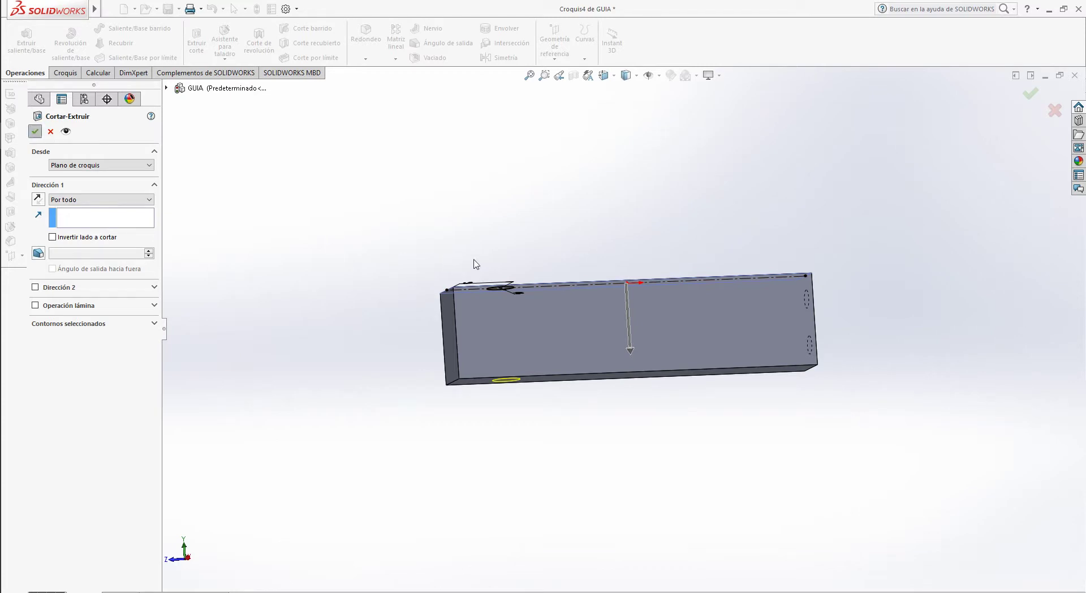
pyautogui.press('Return')
pyautogui.moveTo(497, 239); pyautogui.dragTo(567, 378, button='middle')
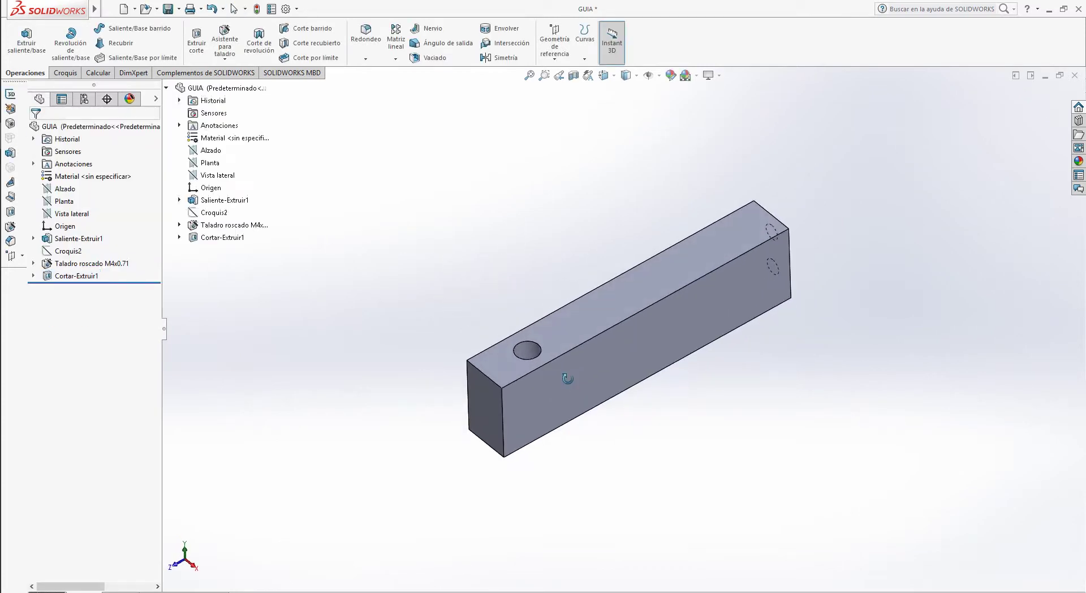
# Step: Consult the PDF drawing and sketch a vertical construction line between the edge midpoints on the end face nearest the through hole
pyautogui.moveTo(3, 154)
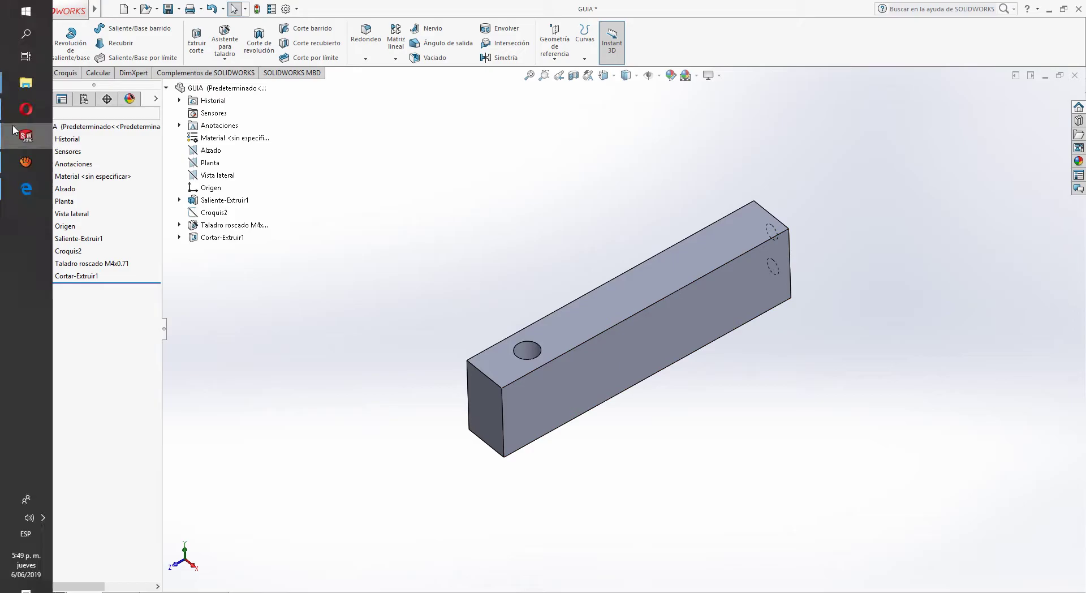
pyautogui.click(23, 186)
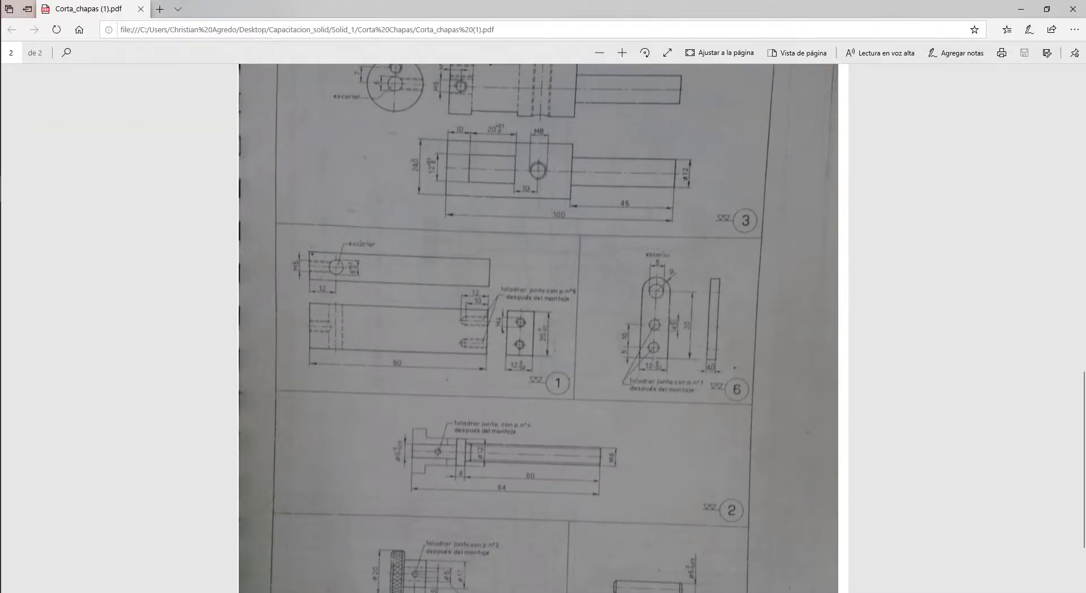
pyautogui.moveTo(6, 125)
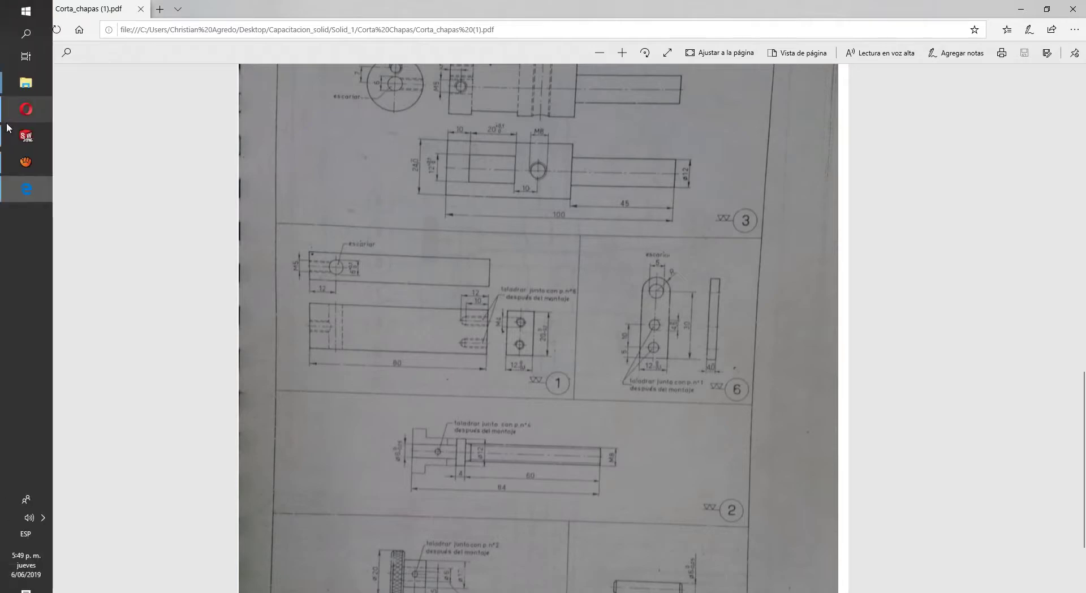
pyautogui.click(27, 144)
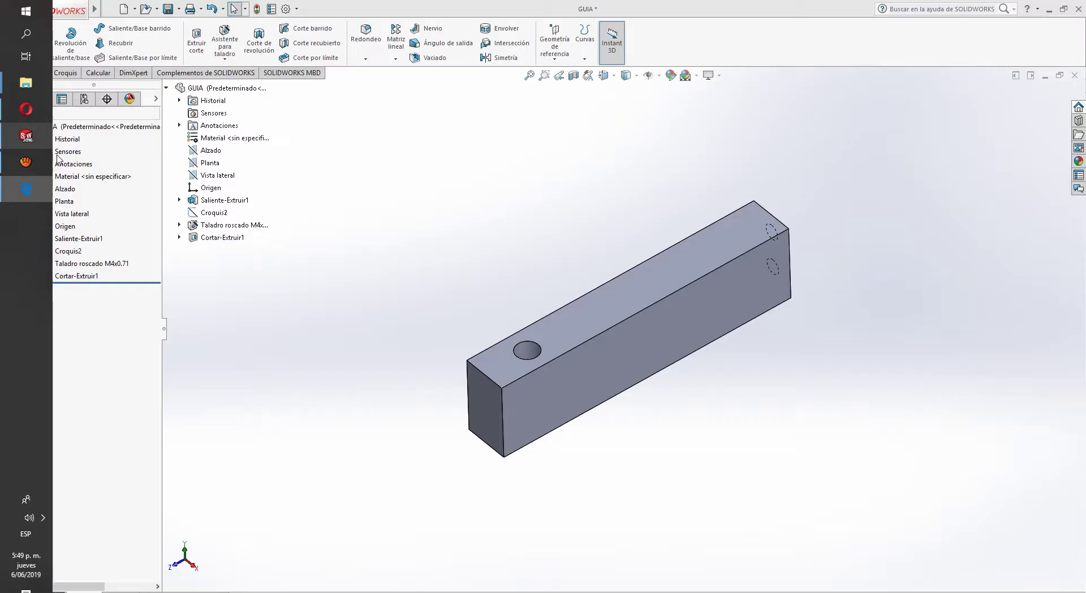
pyautogui.click(497, 405)
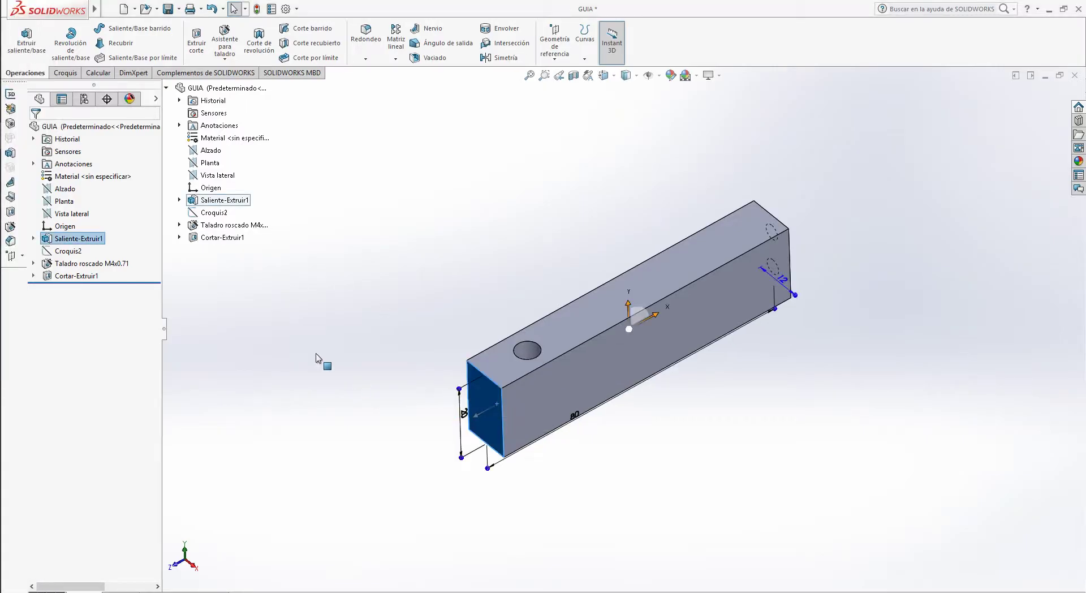
pyautogui.click(65, 73)
pyautogui.click(90, 27)
pyautogui.click(95, 58)
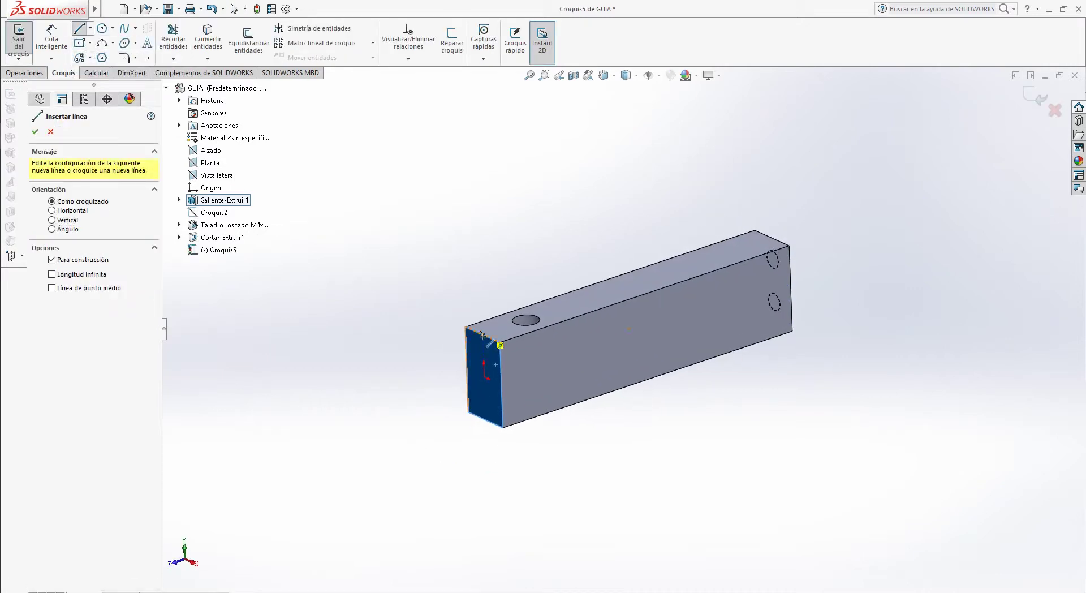
pyautogui.click(483, 335)
pyautogui.click(485, 420)
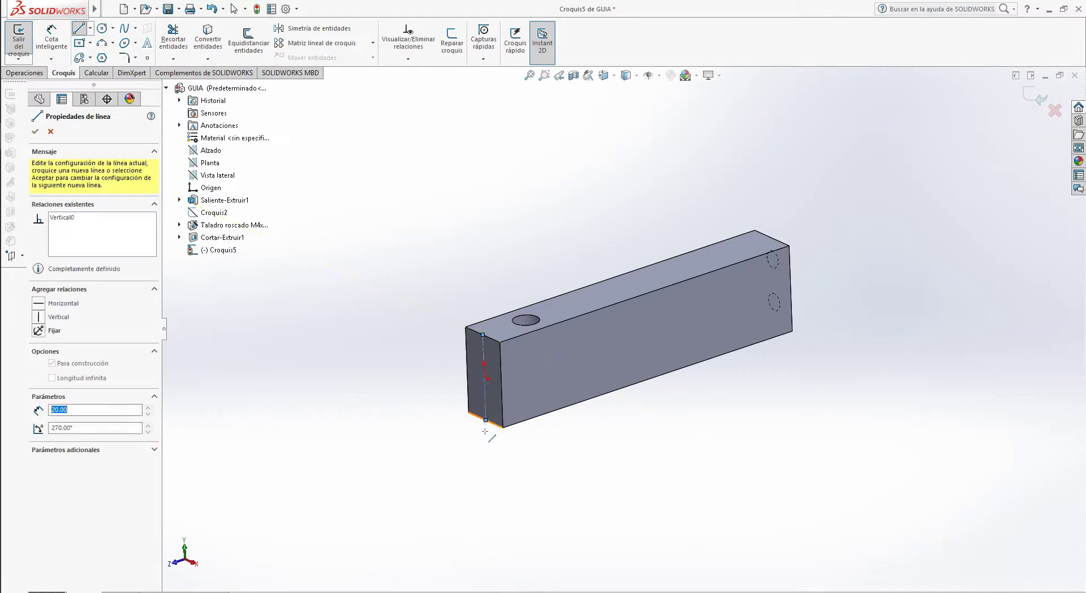
pyautogui.press('Escape')
# Step: Place a sketch point at the centre of the end face, on the origin, and exit the sketch
pyautogui.scroll(-5, 500, 410)
pyautogui.scroll(-2, 501, 409)
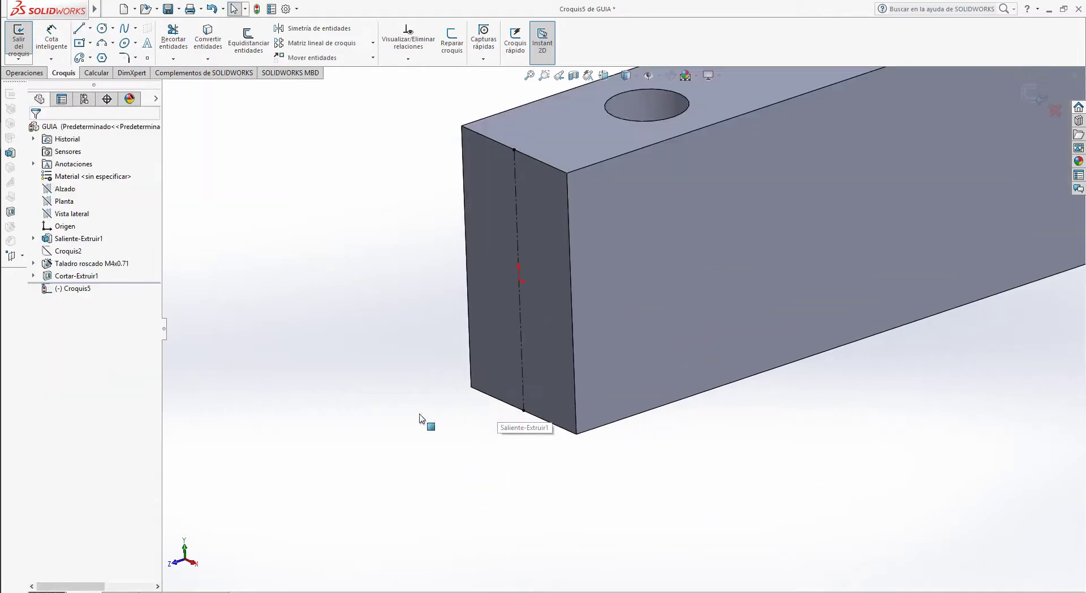
pyautogui.moveTo(425, 420); pyautogui.dragTo(419, 464, button='middle')
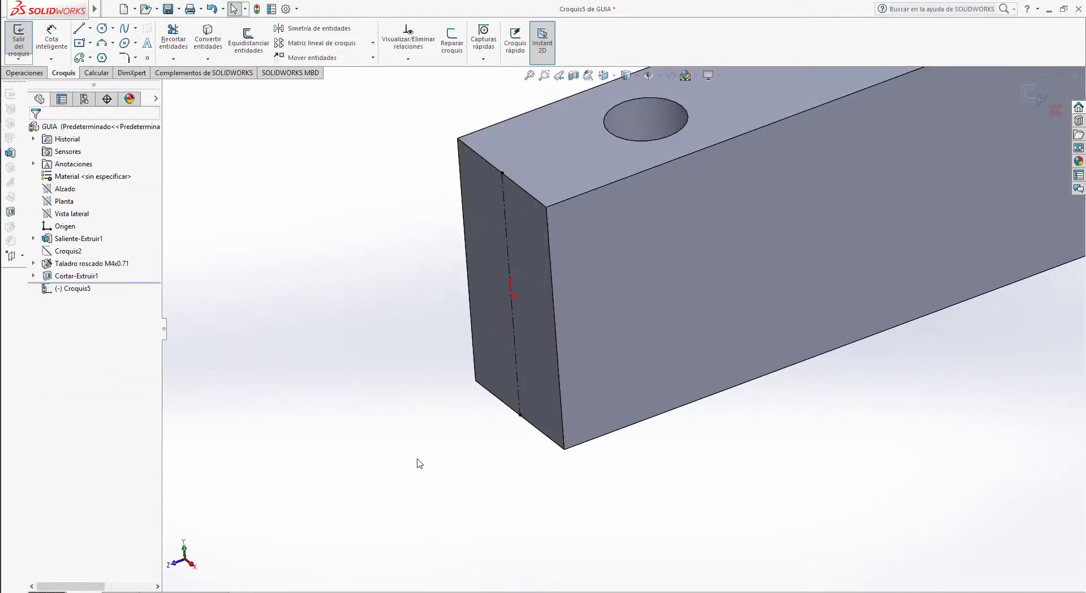
pyautogui.hotkey('ctrl', '8')
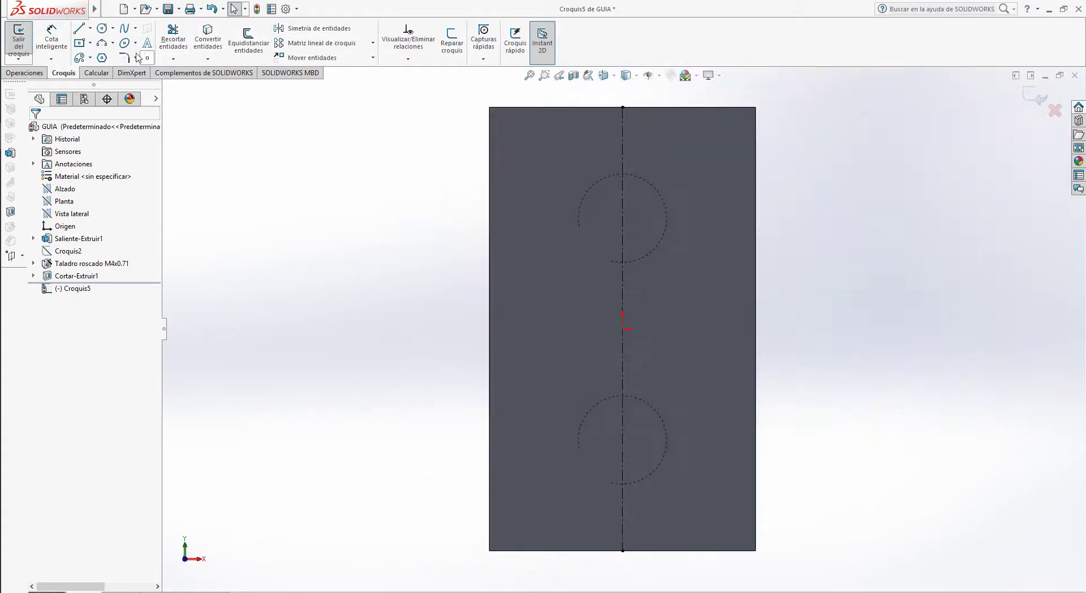
pyautogui.click(147, 58)
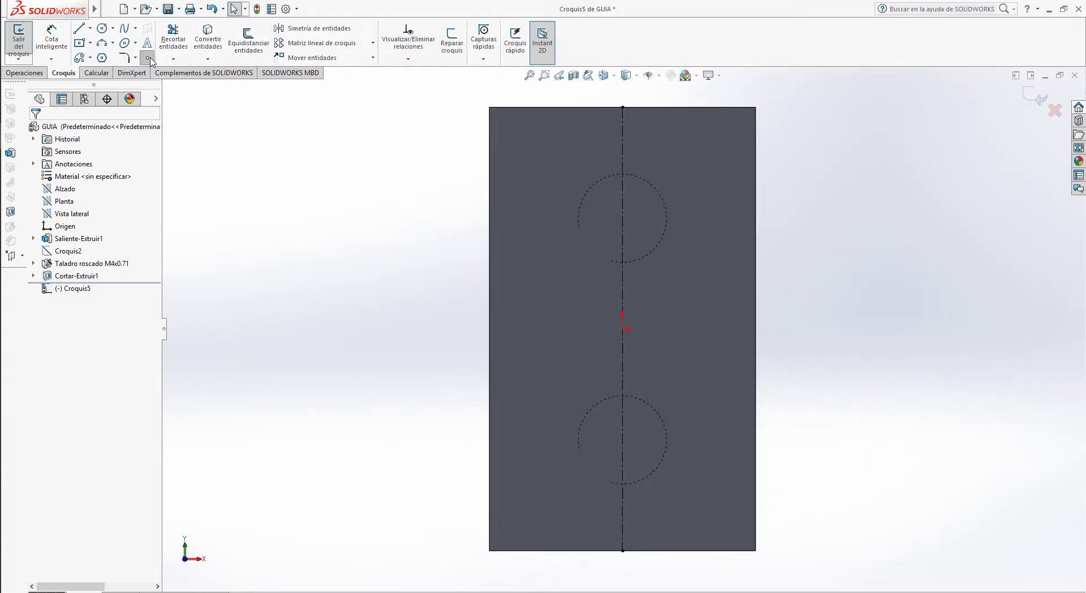
pyautogui.click(623, 330)
pyautogui.press('Escape')
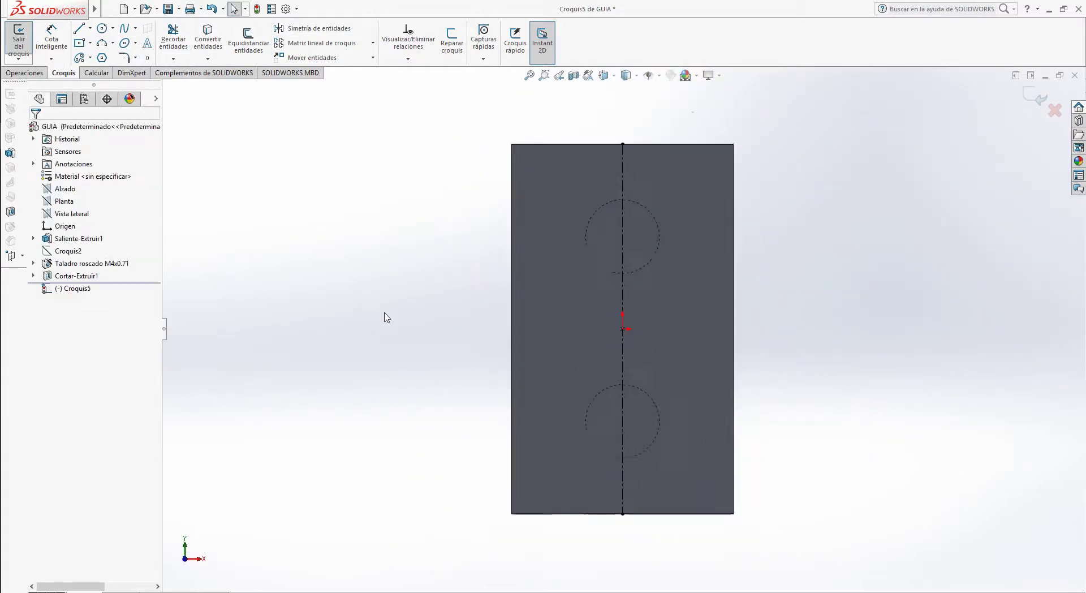
pyautogui.hotkey('ctrl', '7')
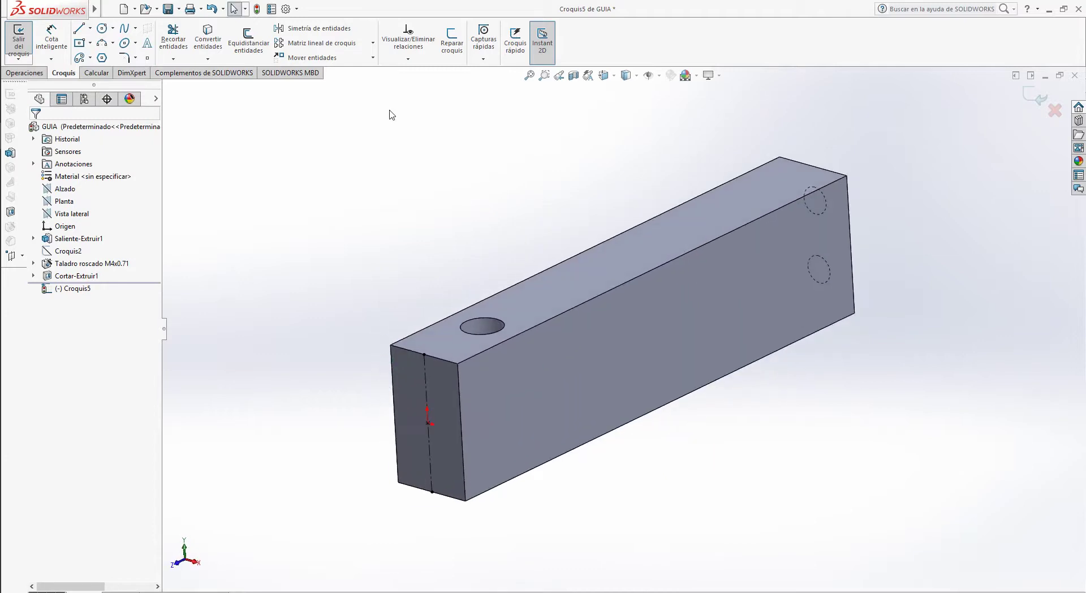
pyautogui.click(256, 9)
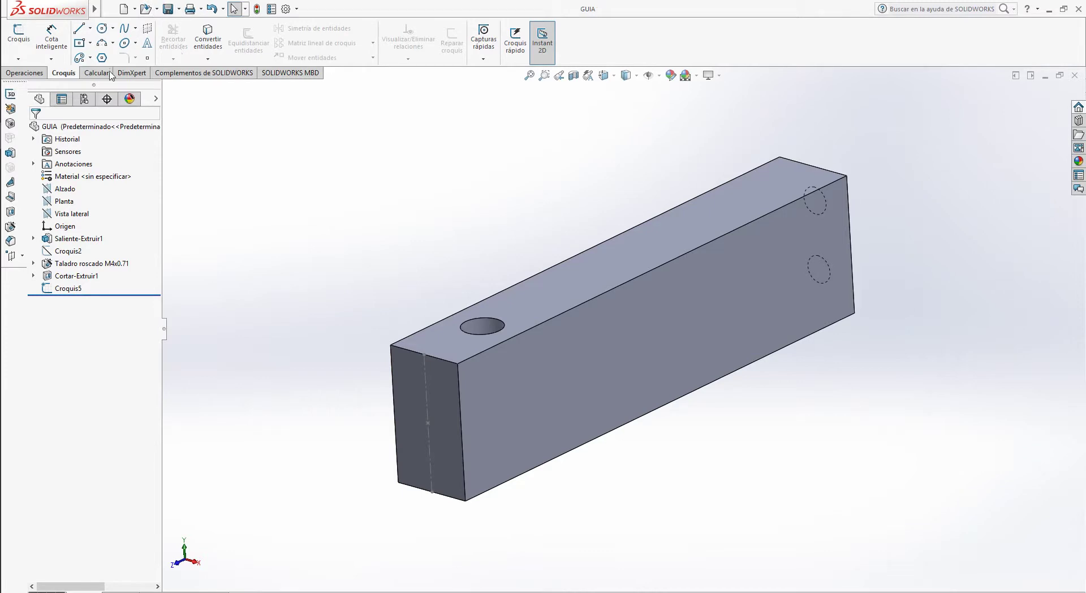
# Step: Start a tapped hole with the Hole Wizard, consult the PDF drawing, and set the hole size to M5x0.8
pyautogui.click(24, 73)
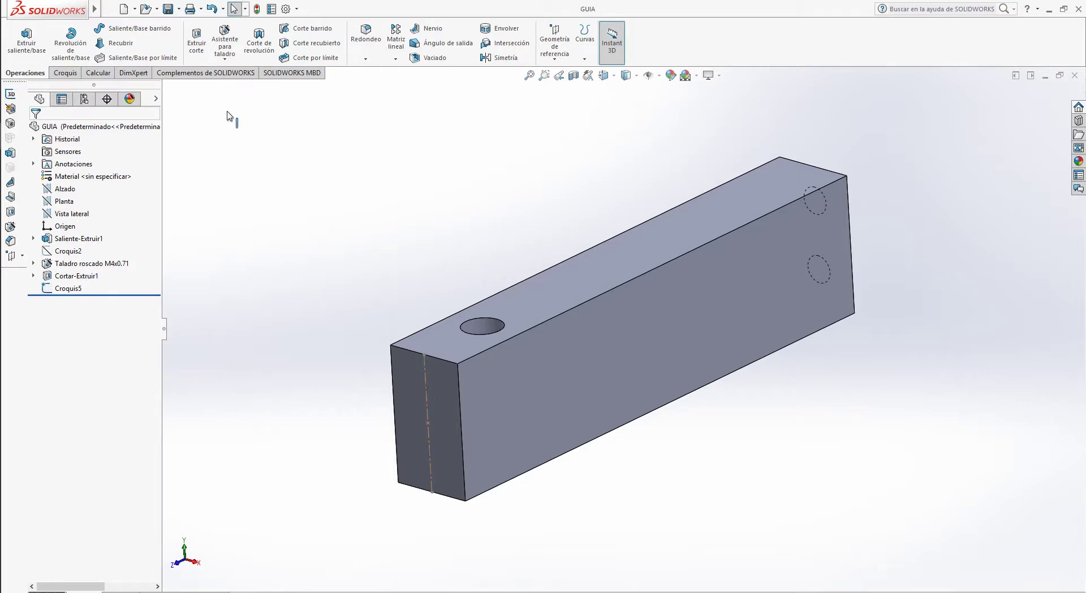
pyautogui.click(224, 40)
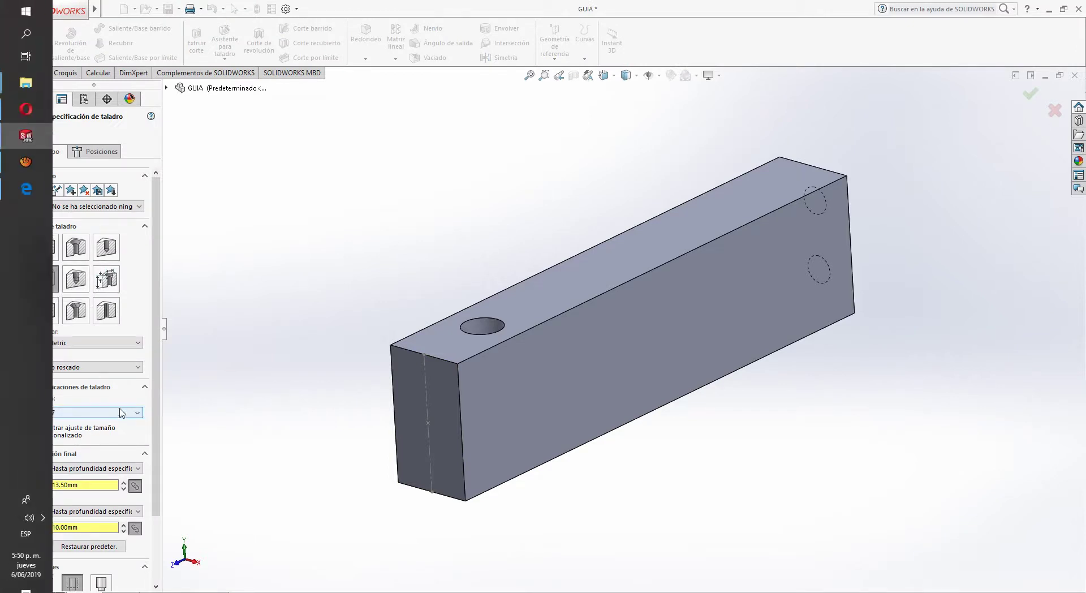
pyautogui.click(26, 189)
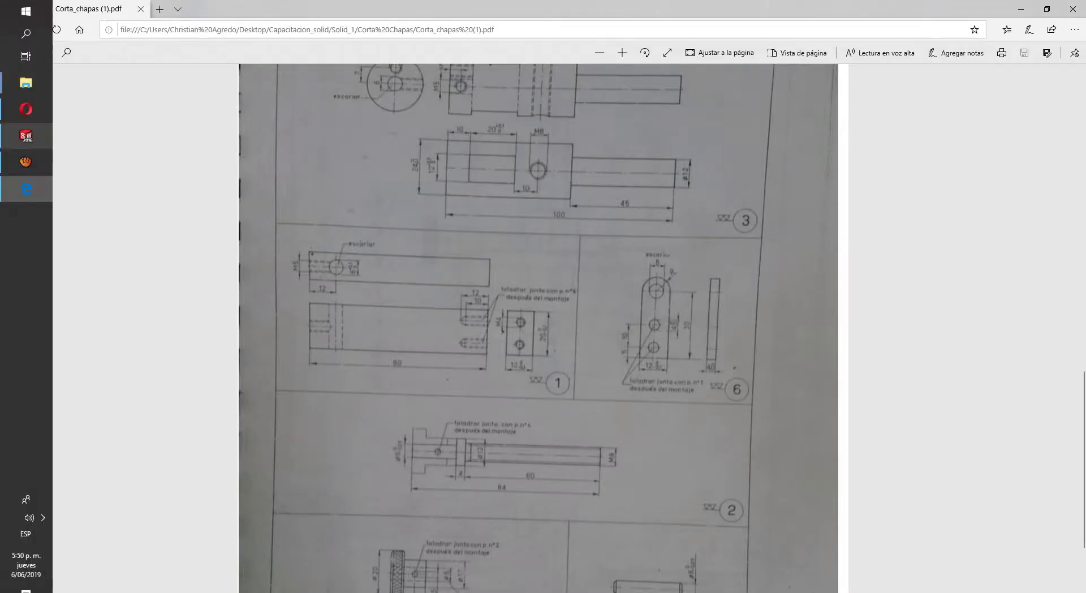
pyautogui.moveTo(26, 136)
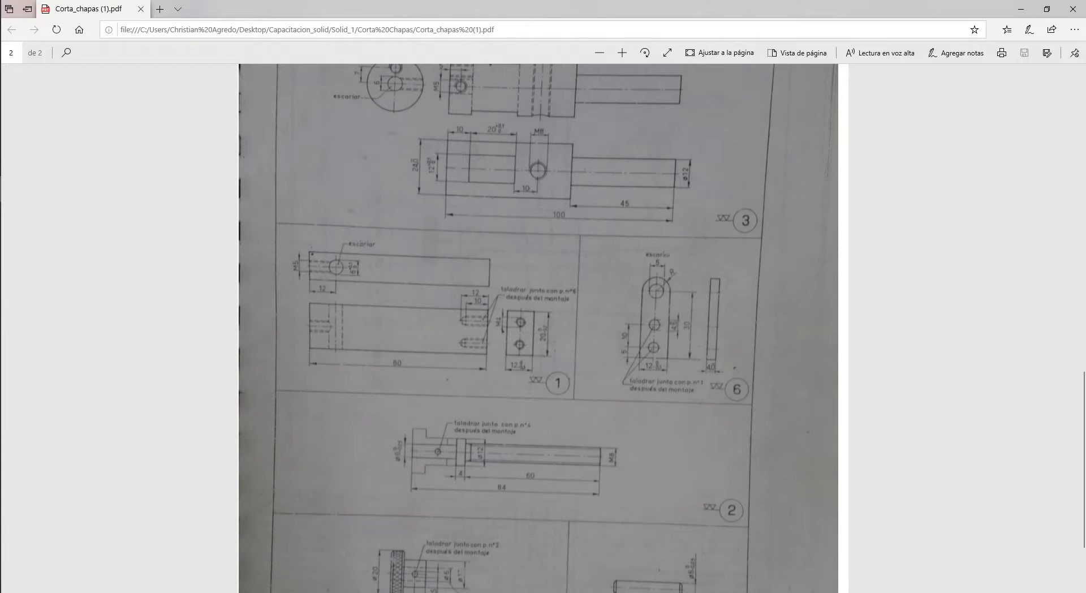
pyautogui.scroll(15, 544, 329)
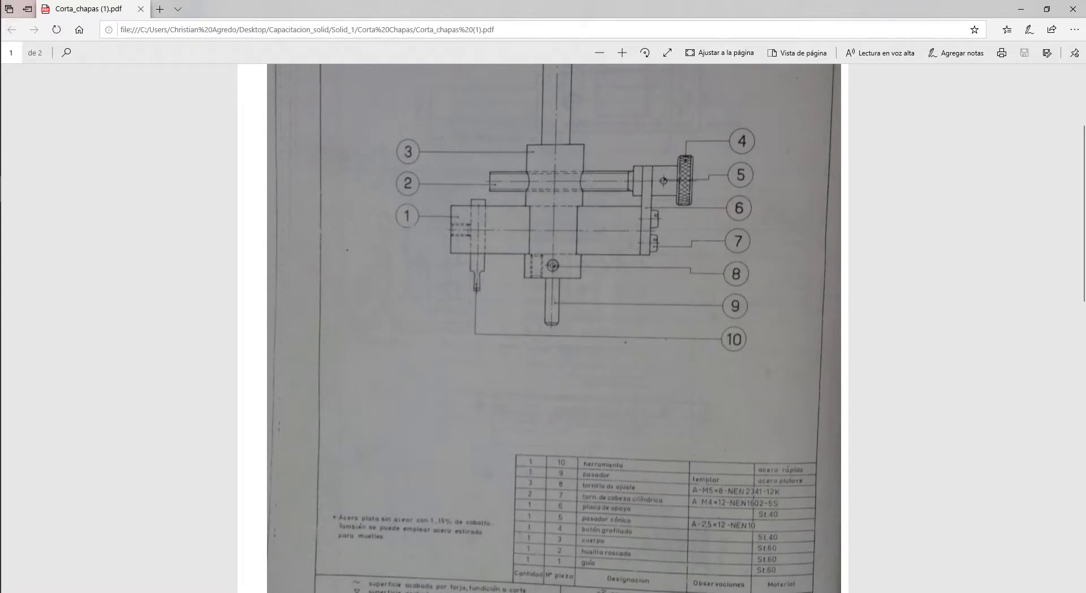
pyautogui.click(26, 146)
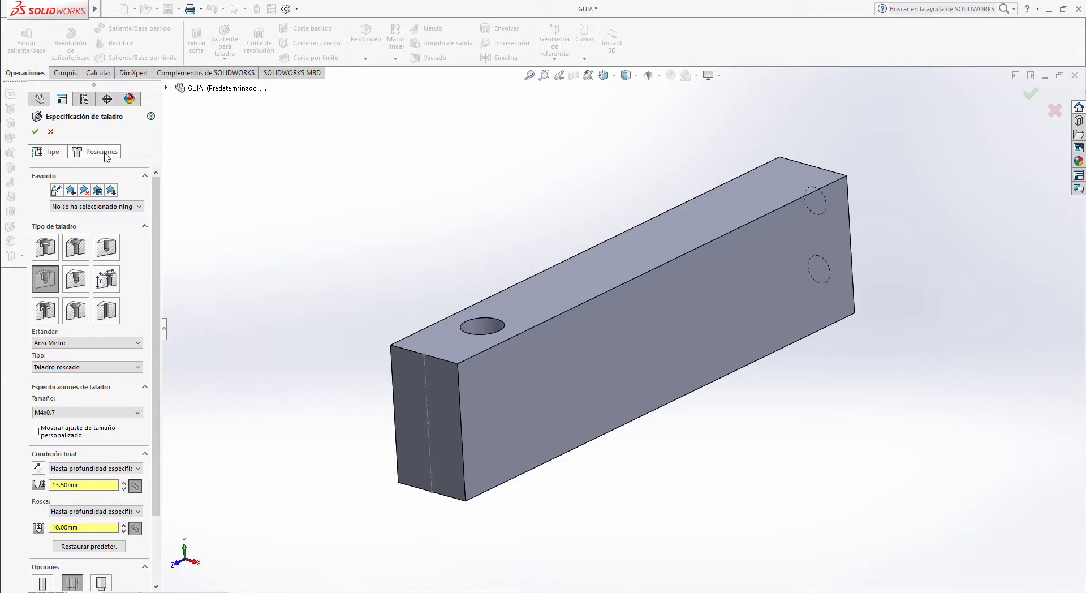
pyautogui.click(54, 413)
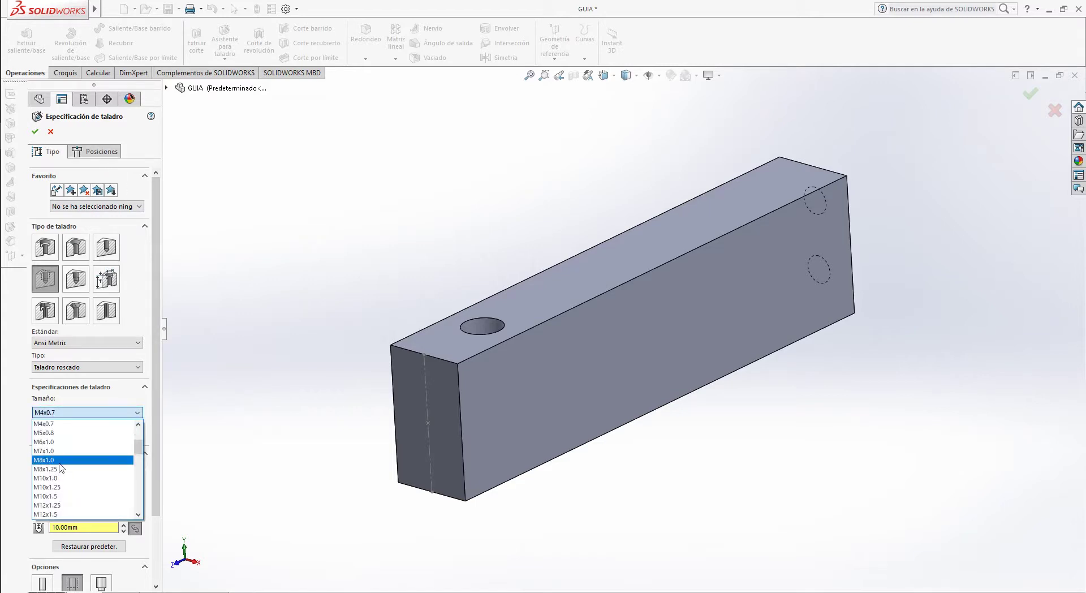
pyautogui.scroll(1, 60, 458)
pyautogui.click(60, 458)
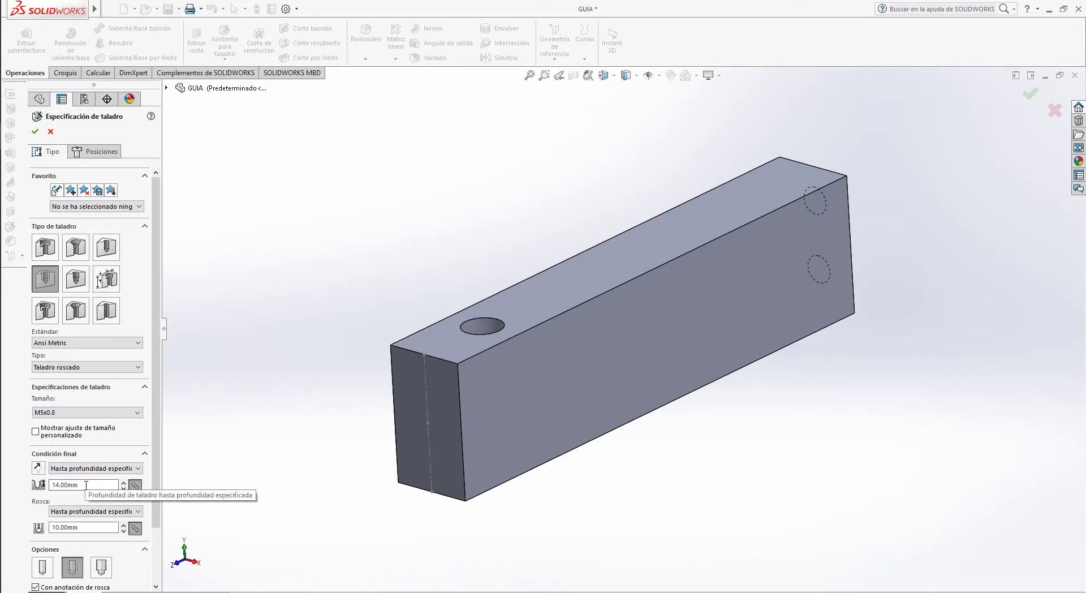
# Step: Set both the drill depth and the thread depth of the M5x0.8 hole to 12 mm
pyautogui.moveTo(86, 485); pyautogui.dragTo(5, 485)
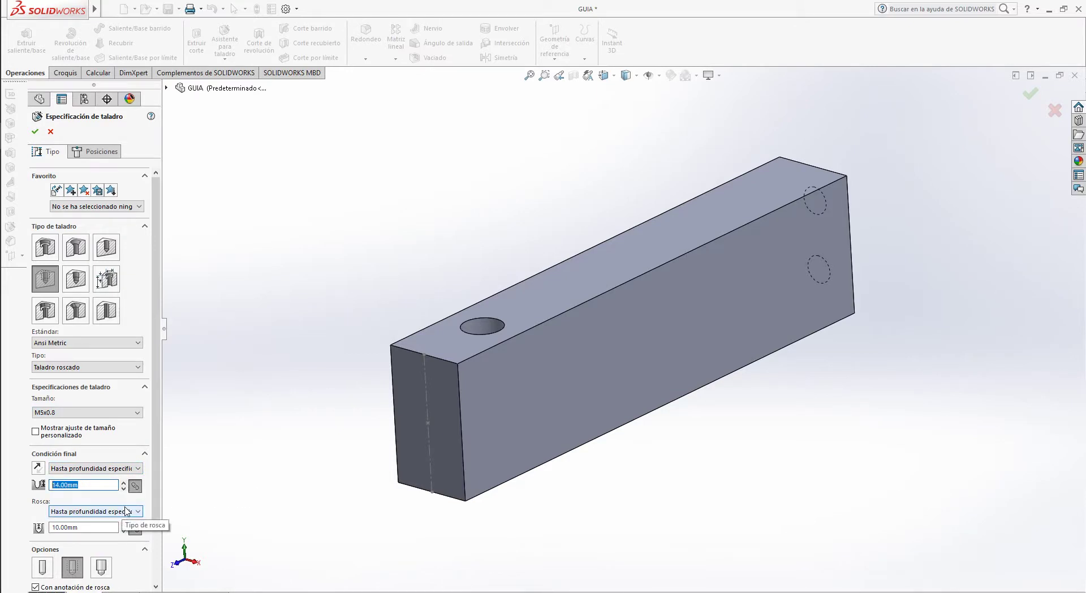
pyautogui.write('12')
pyautogui.moveTo(85, 528); pyautogui.dragTo(13, 529)
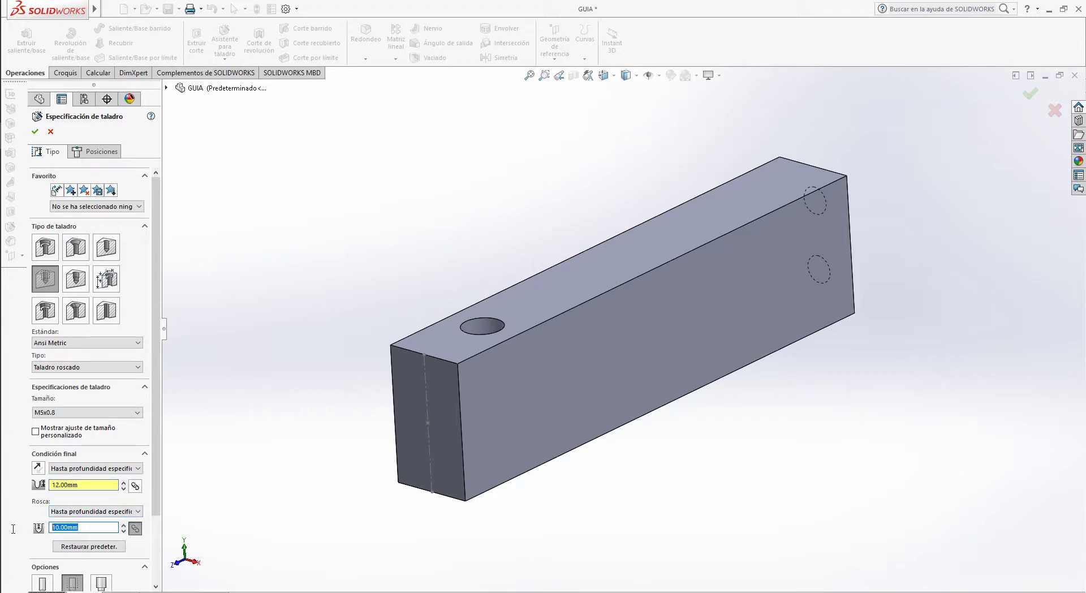
pyautogui.write('12')
# Step: Position the tapped hole with a 3D sketch on the sketch point at the centre of the end face and accept it
pyautogui.click(101, 152)
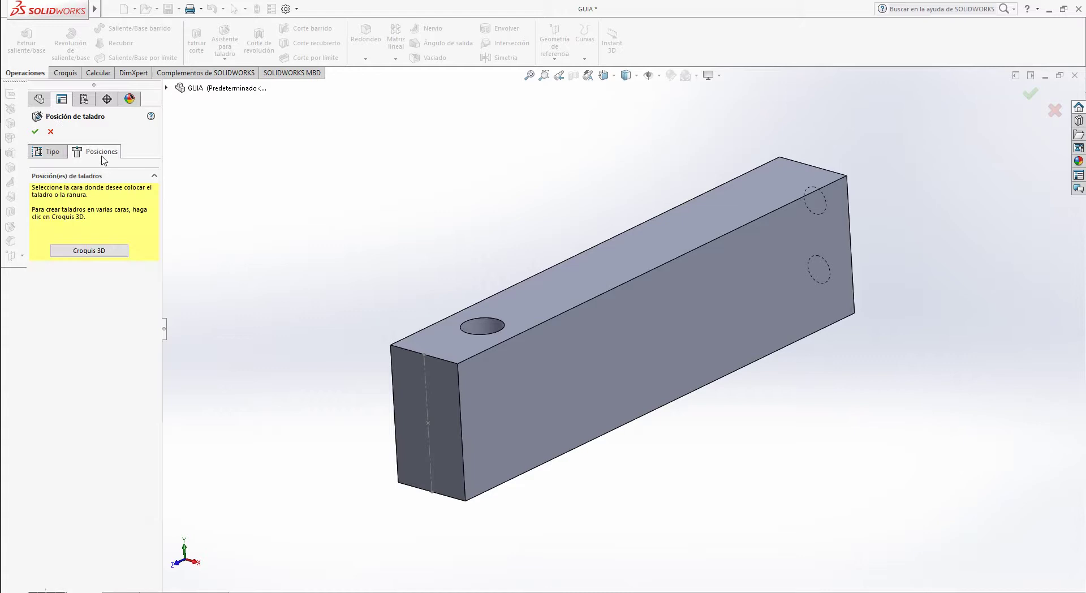
pyautogui.click(101, 250)
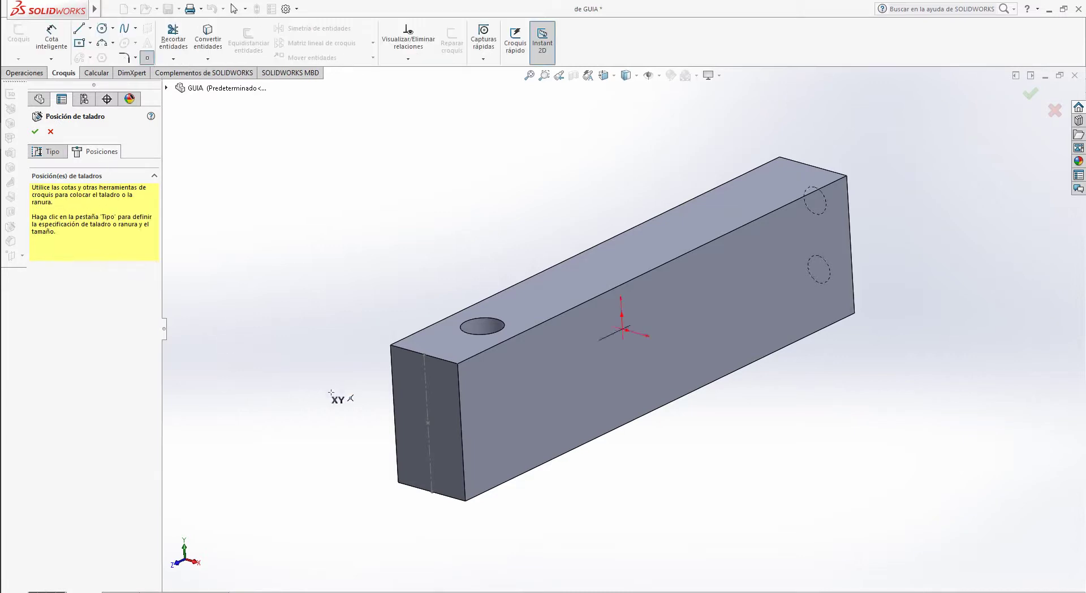
pyautogui.click(428, 423)
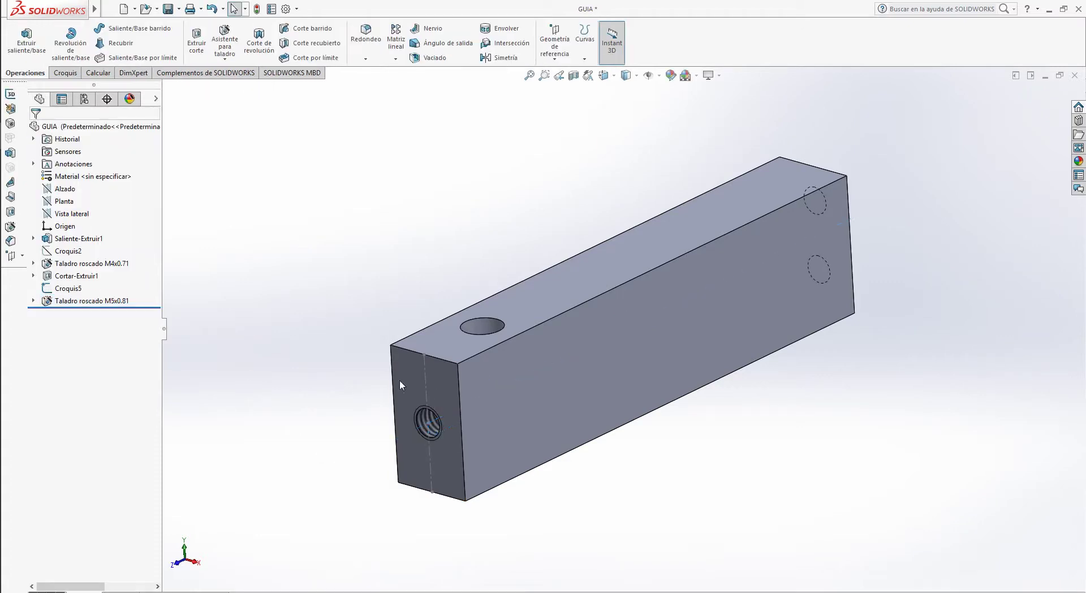
# Step: Hide the construction-line sketch on the end face with the M5 hole
pyautogui.moveTo(317, 339); pyautogui.dragTo(403, 478, button='middle')
pyautogui.click(395, 470)
pyautogui.rightClick(395, 470)
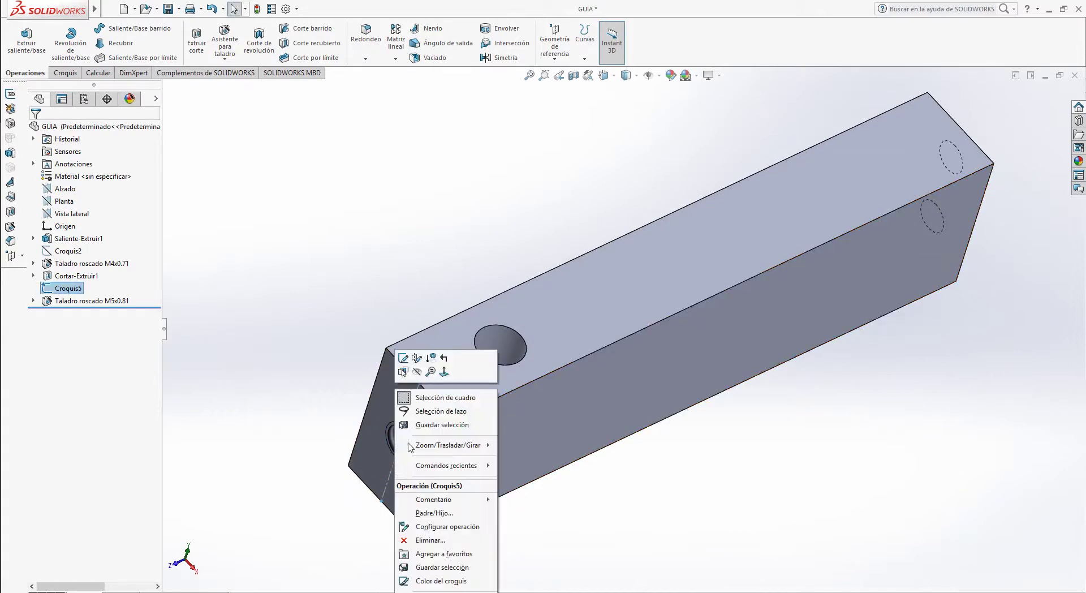
pyautogui.click(417, 372)
# Step: Check the finished bar from both ends, then save and close the GUIA part
pyautogui.scroll(3, 305, 393)
pyautogui.scroll(2, 650, 412)
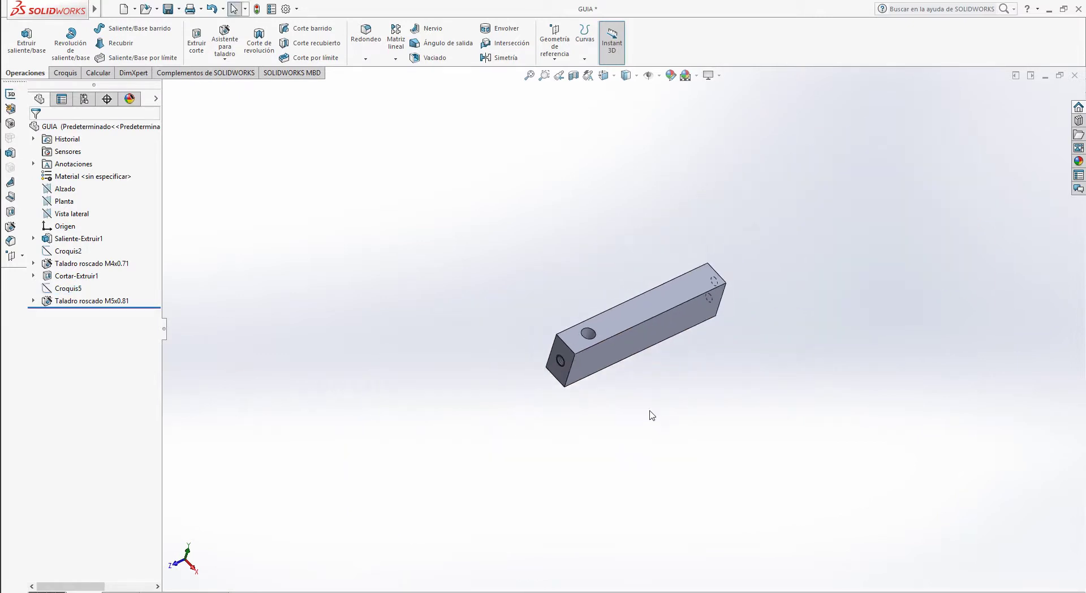
pyautogui.moveTo(649, 412)
pyautogui.mouseDown(button='middle')
pyautogui.moveTo(475, 358)
pyautogui.moveTo(490, 390)
pyautogui.mouseUp(button='middle')
pyautogui.scroll(-3, 673, 323)
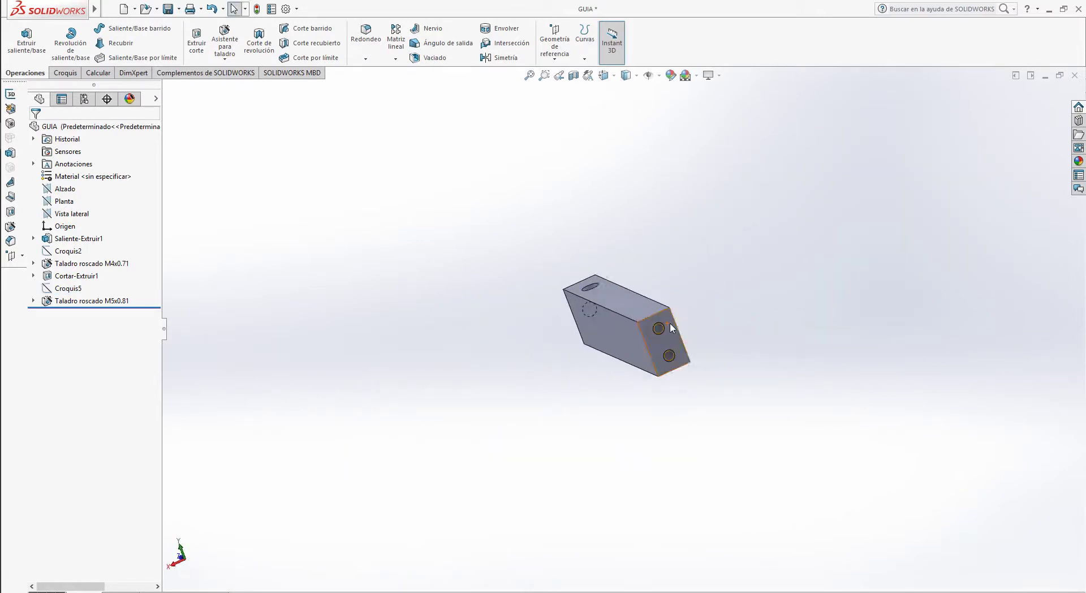
pyautogui.click(169, 9)
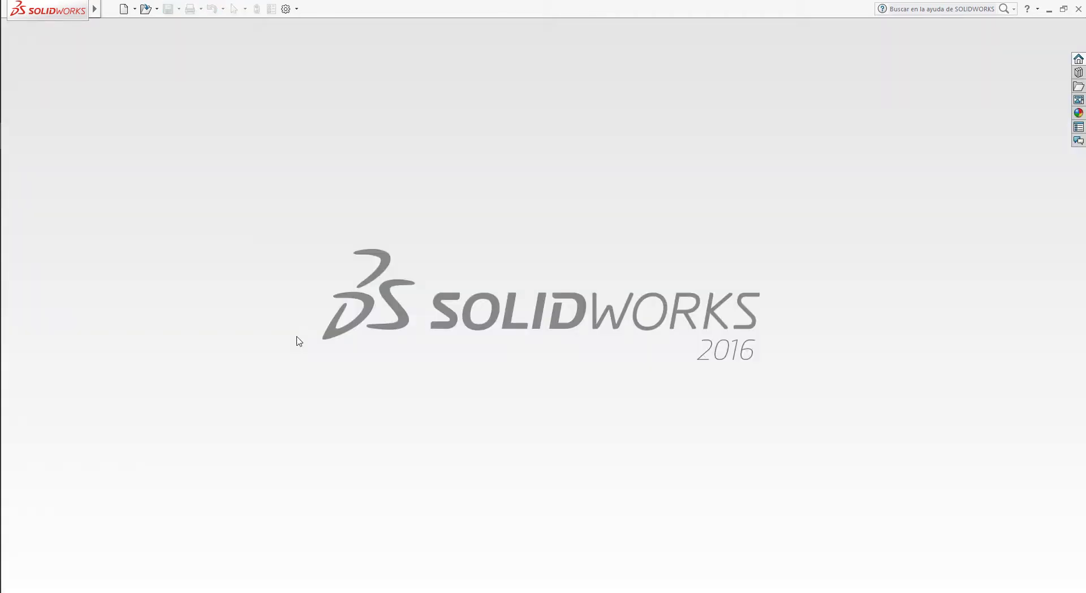
# Step: Switch to the Corta_chapas PDF and examine the dimensioned part views on its second page
pyautogui.moveTo(1, 99)
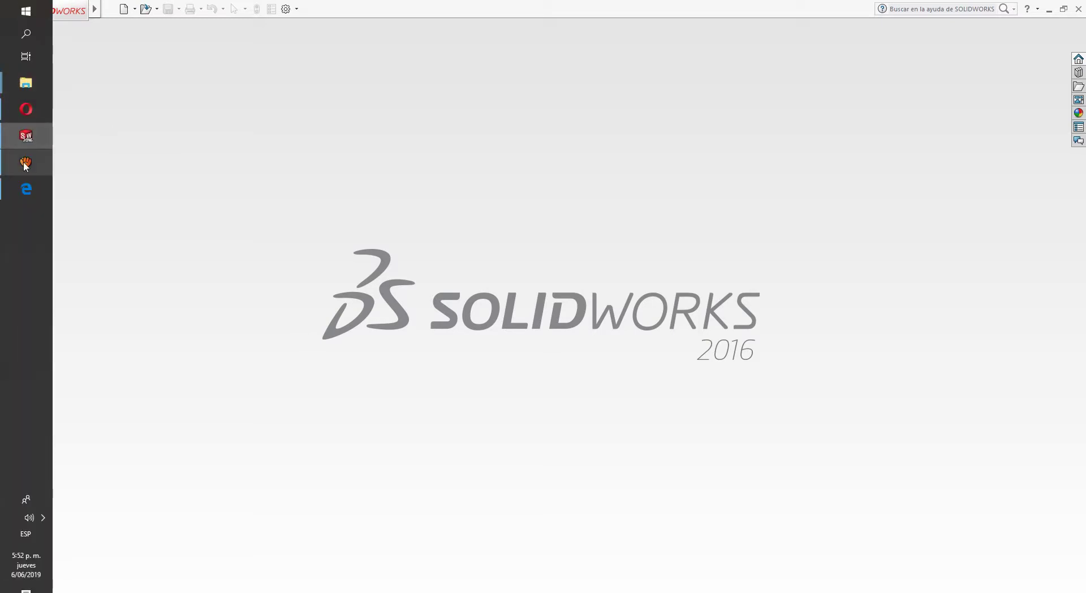
pyautogui.click(26, 189)
pyautogui.scroll(-10, 356, 259)
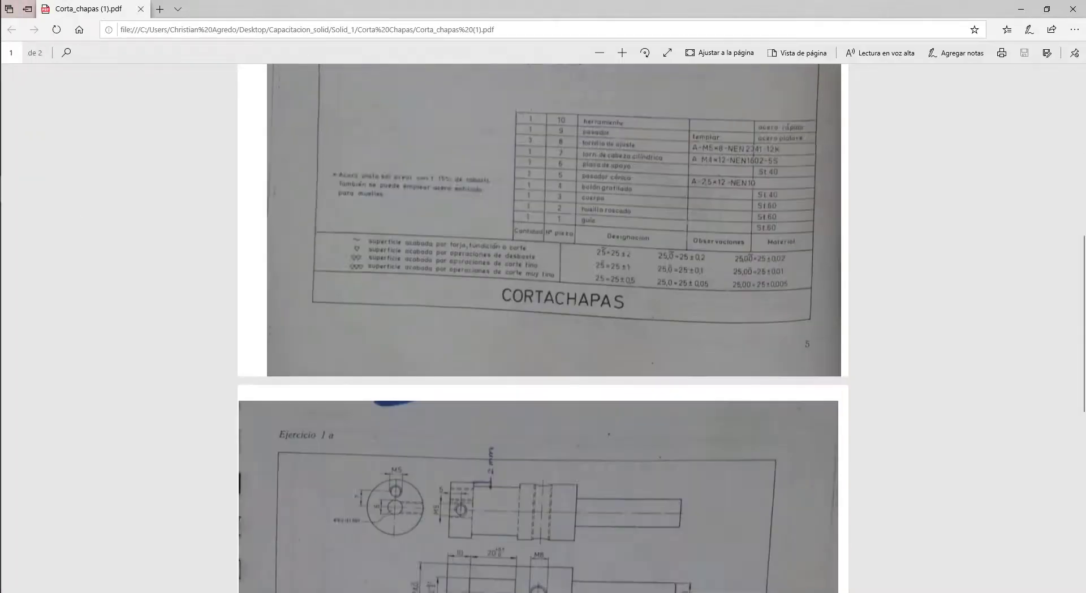
pyautogui.scroll(-3, 537, 328)
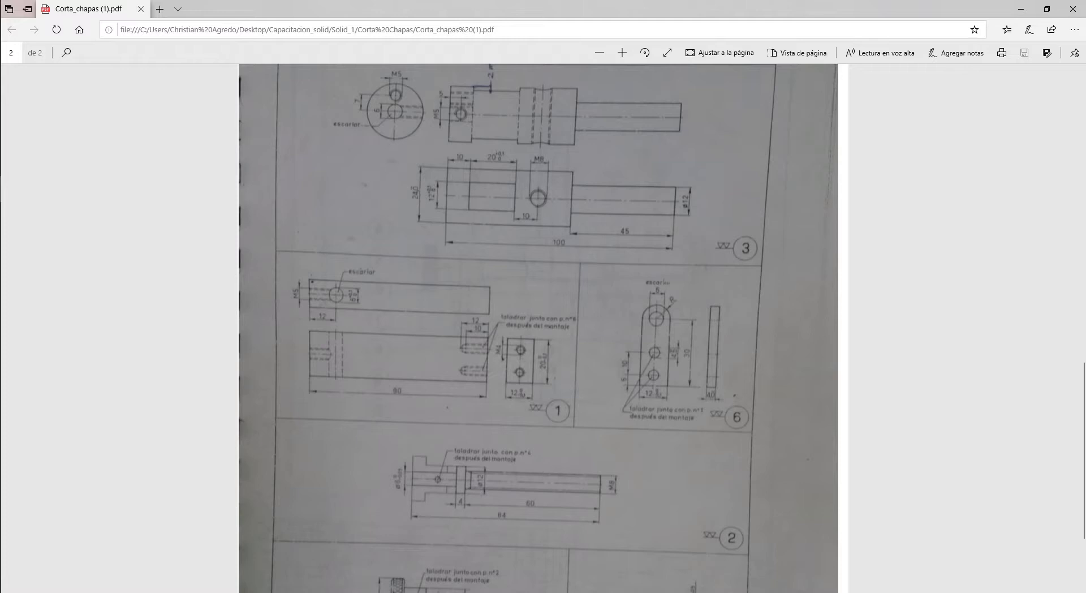
pyautogui.press('F7')
pyautogui.press('Escape')
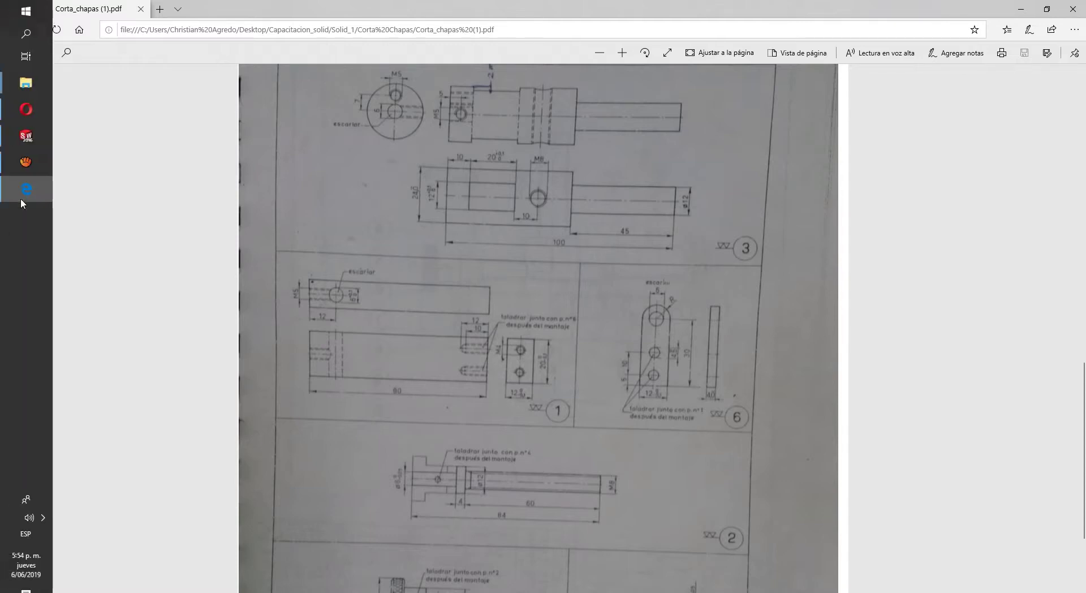
# Step: Switch back to SOLIDWORKS and create a new part document
pyautogui.click(15, 141)
pyautogui.click(127, 9)
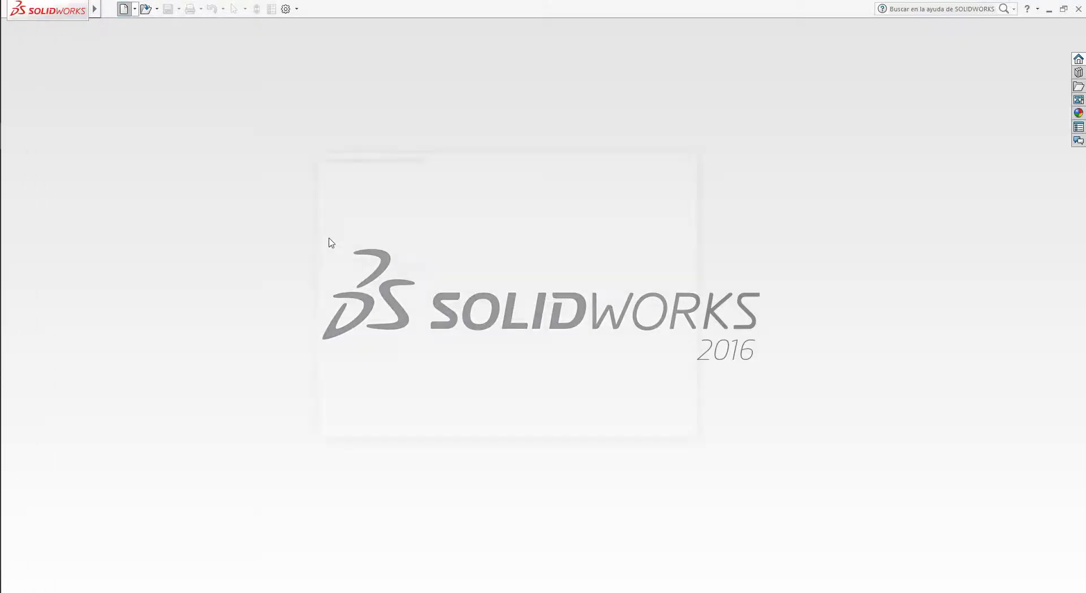
pyautogui.click(561, 422)
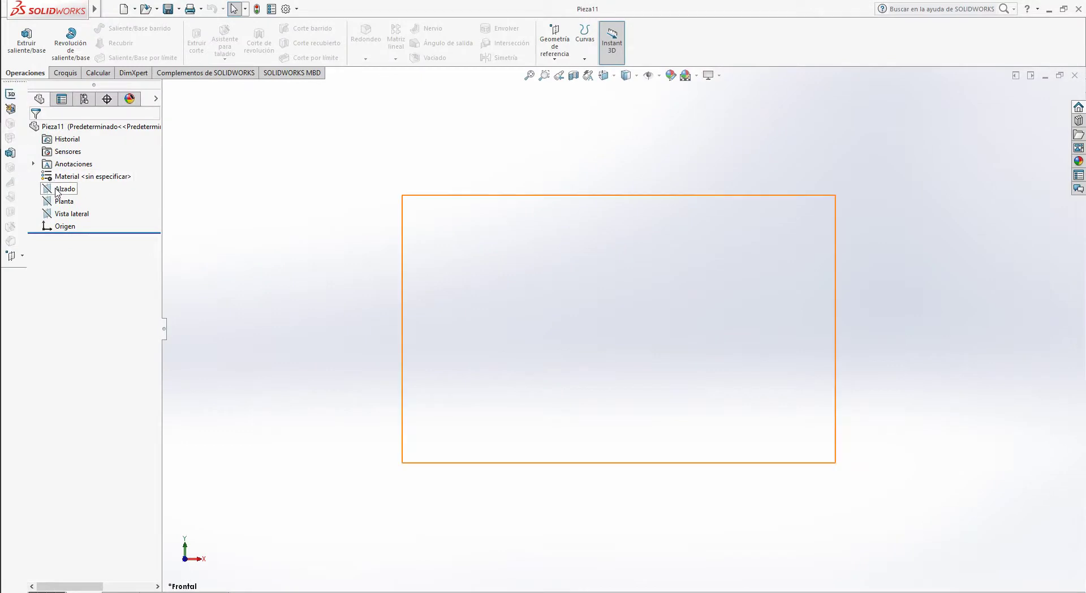
# Step: Start a sketch on the Alzado plane and draw a circle about 28.4 mm in diameter centred on the origin
pyautogui.click(60, 189)
pyautogui.click(65, 72)
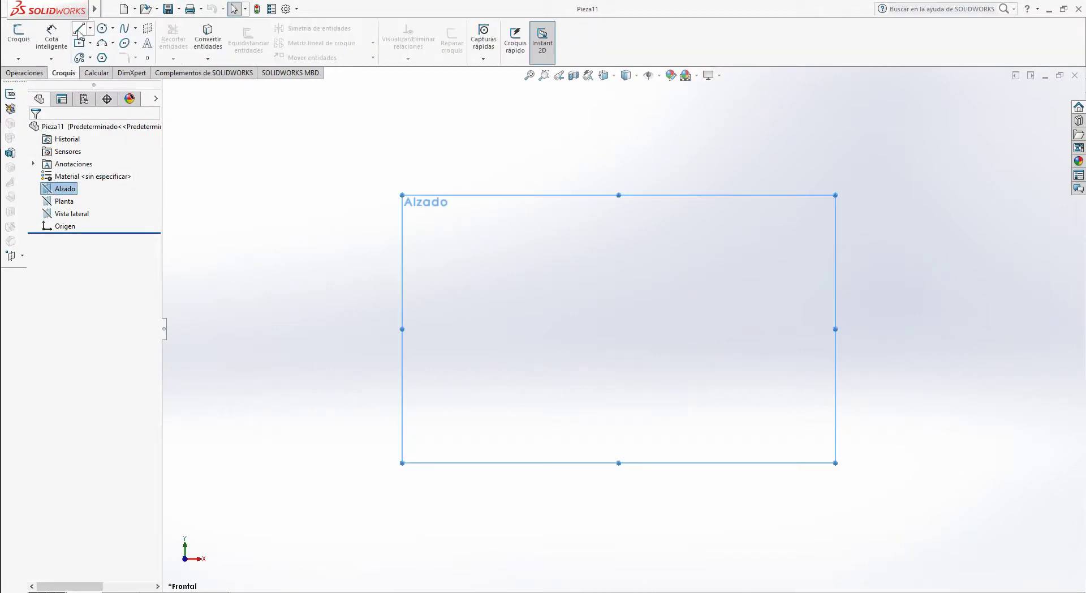
pyautogui.click(19, 39)
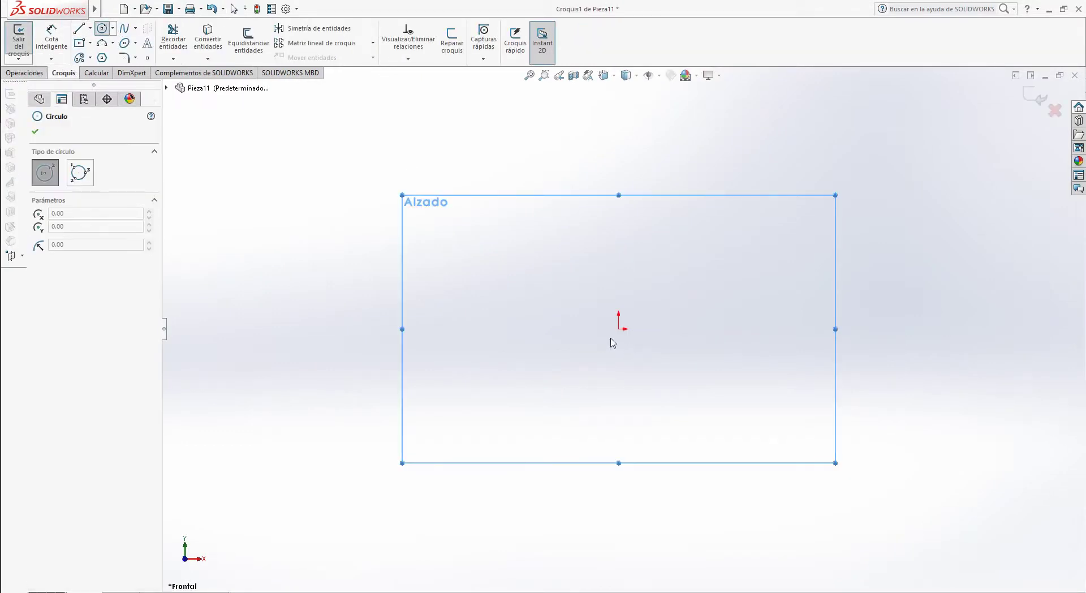
pyautogui.click(619, 329)
pyautogui.click(595, 304)
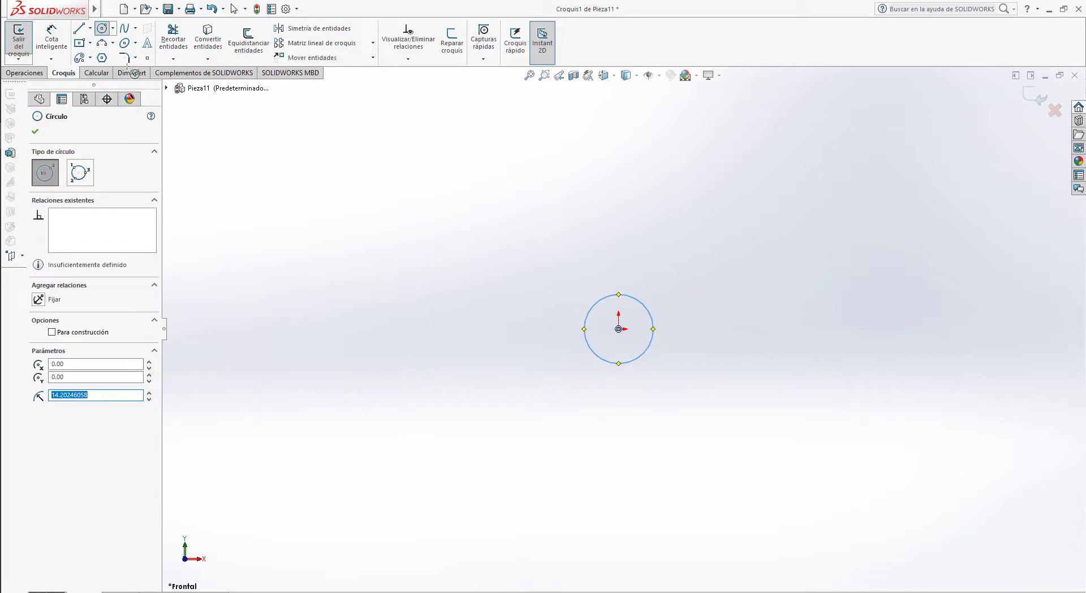
# Step: Dimension the circle's diameter as 6 mm
pyautogui.click(51, 35)
pyautogui.click(648, 316)
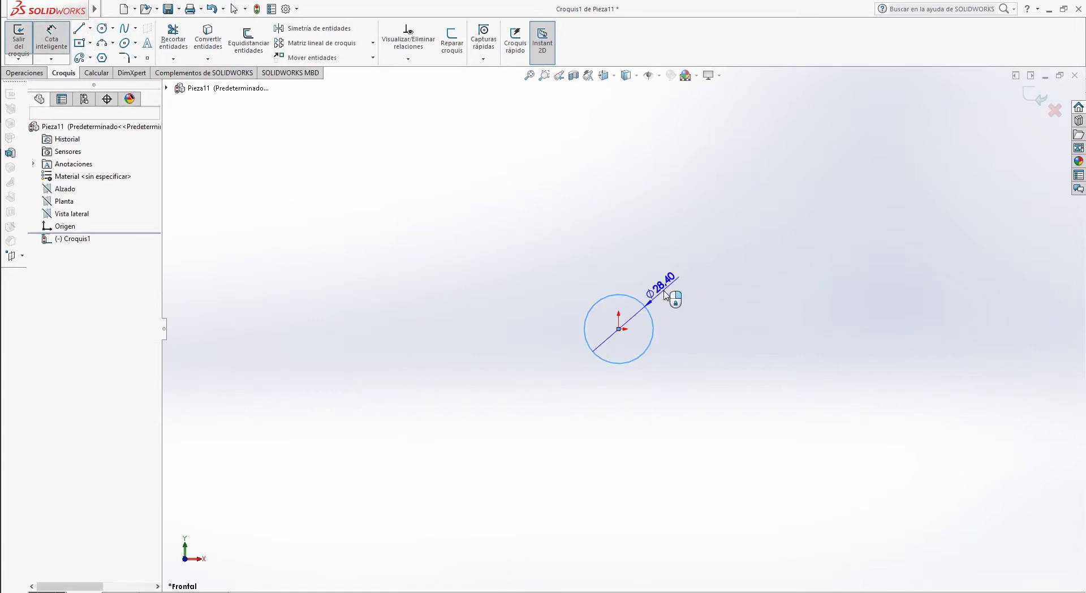
pyautogui.click(673, 297)
pyautogui.write('6')
pyautogui.press('Return')
pyautogui.click(763, 329)
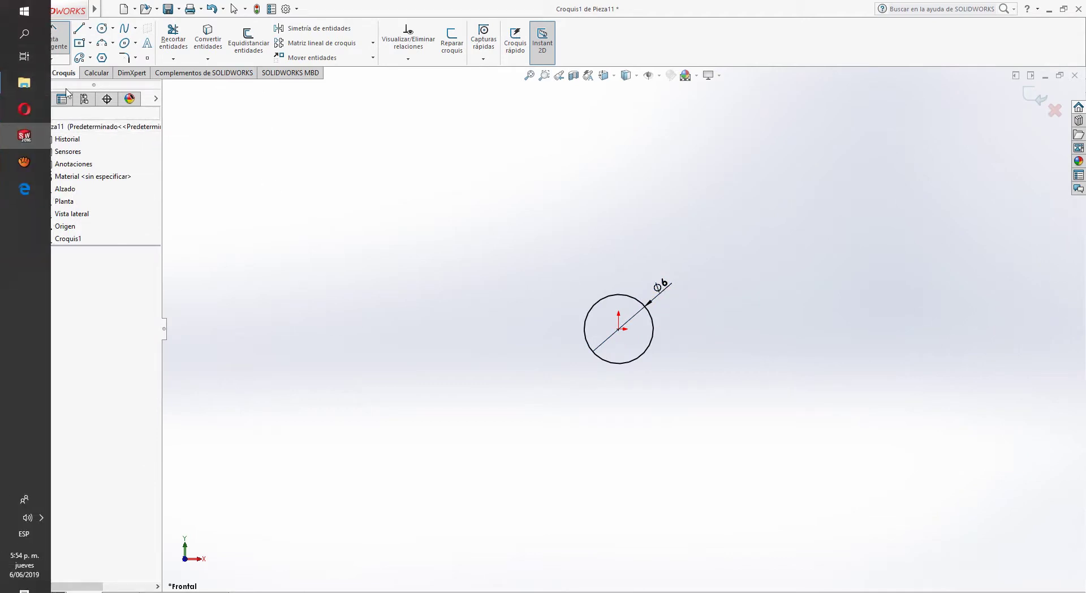
# Step: Consult the PDF drawing and sketch a larger circle concentric with the 6 mm circle at the origin
pyautogui.click(35, 74)
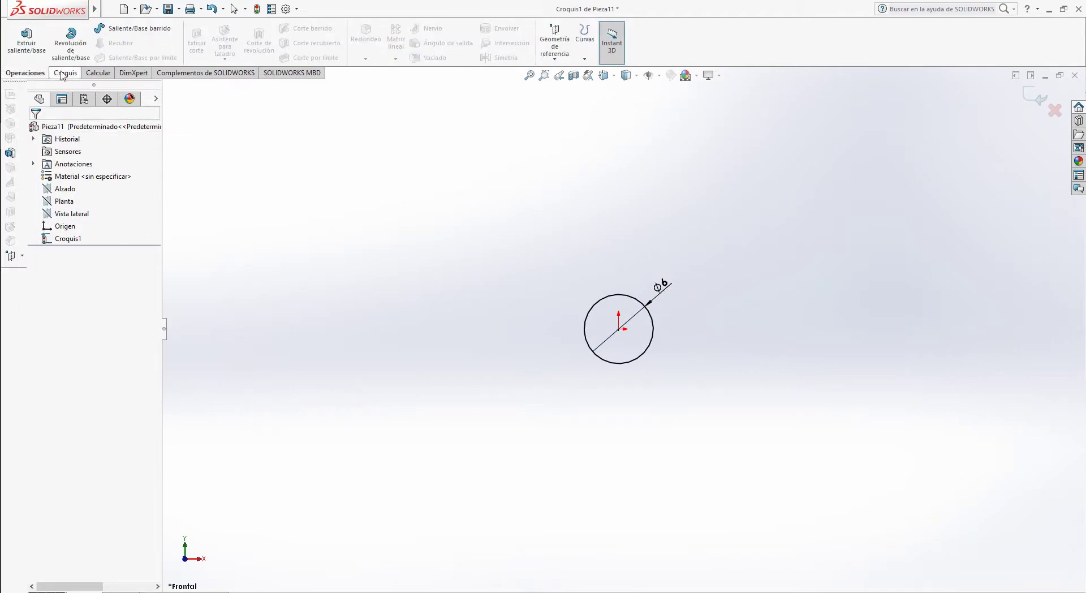
pyautogui.click(63, 75)
pyautogui.click(29, 197)
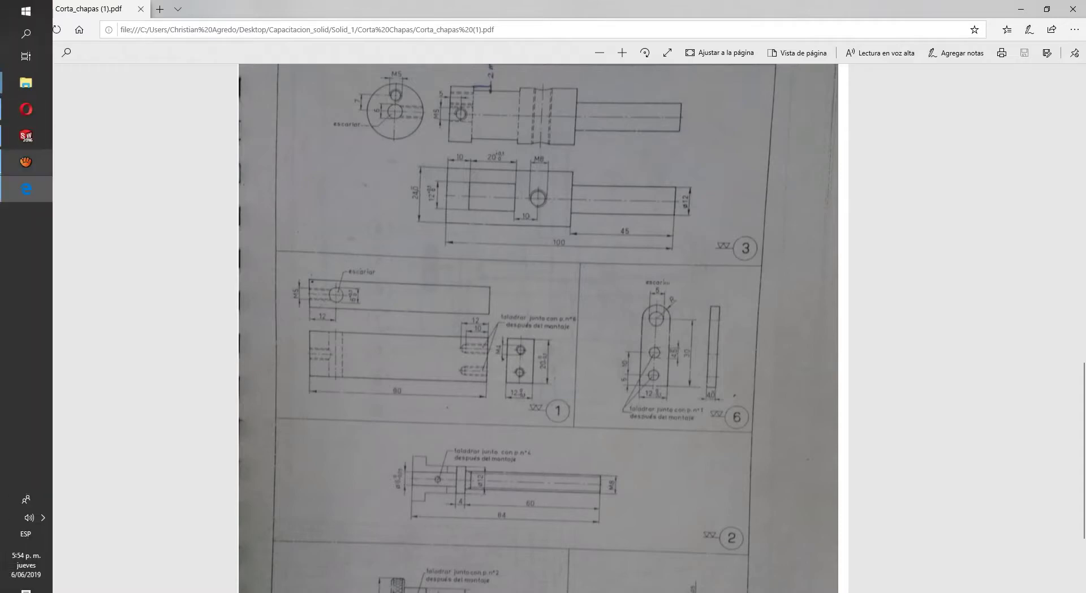
pyautogui.click(26, 135)
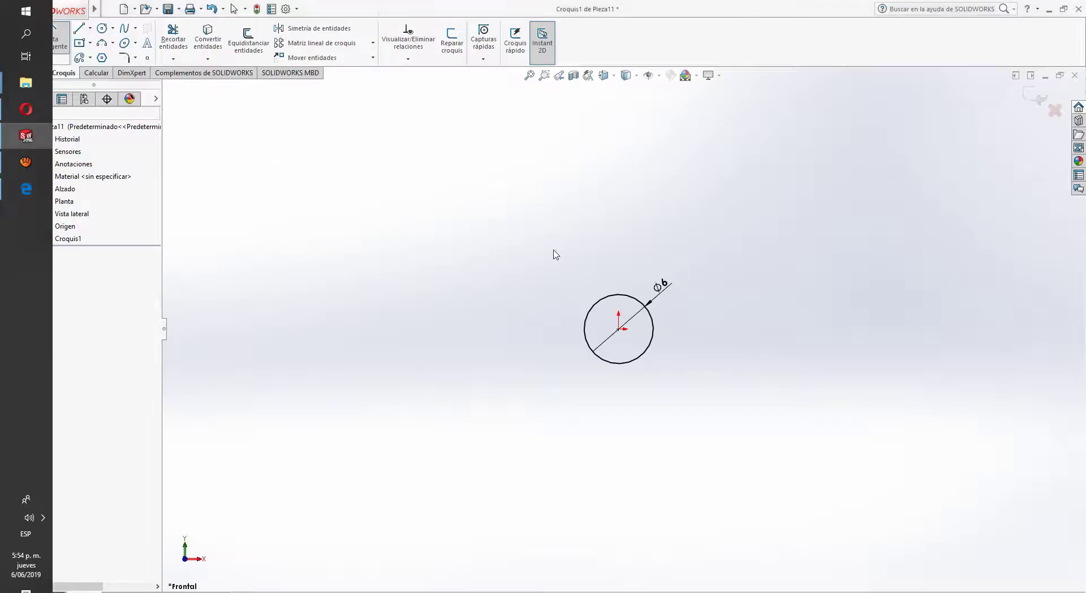
pyautogui.click(103, 28)
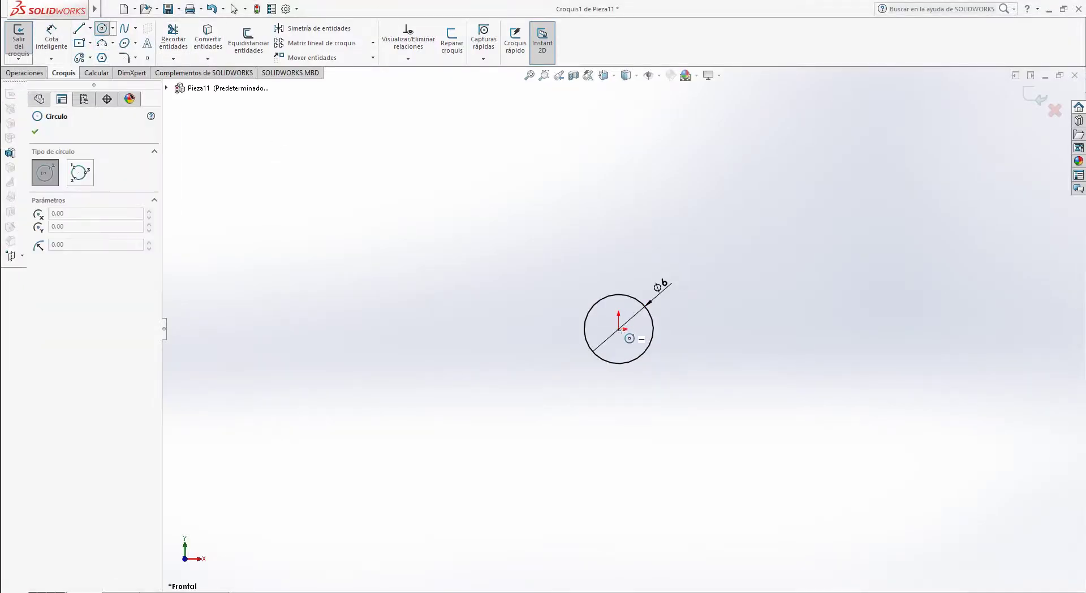
pyautogui.click(667, 280)
# Step: Dimension the outer circle's diameter as 12 mm
pyautogui.click(51, 37)
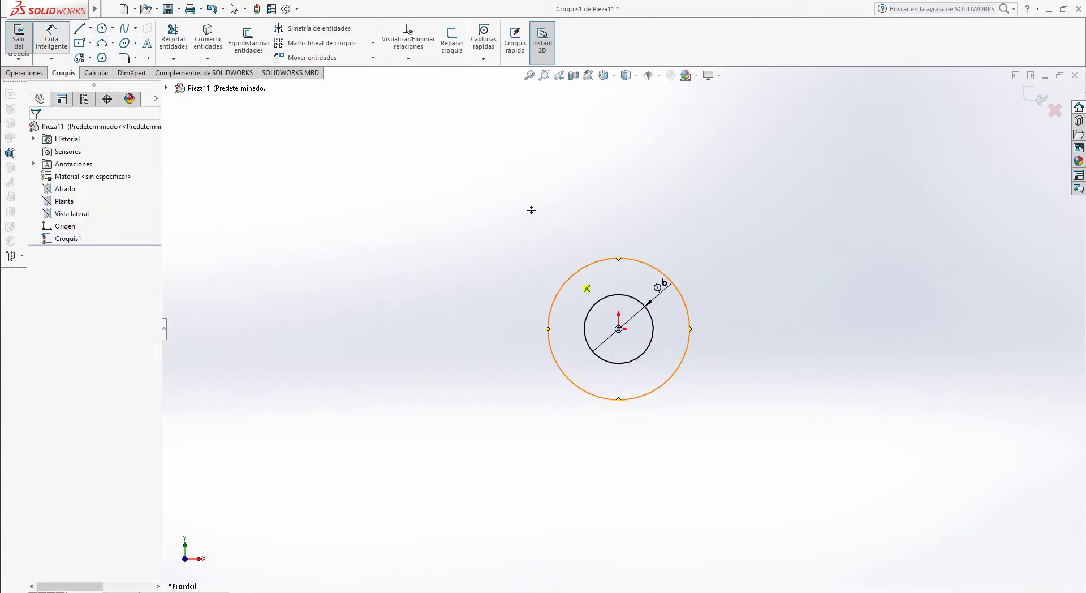
pyautogui.click(629, 261)
pyautogui.click(720, 310)
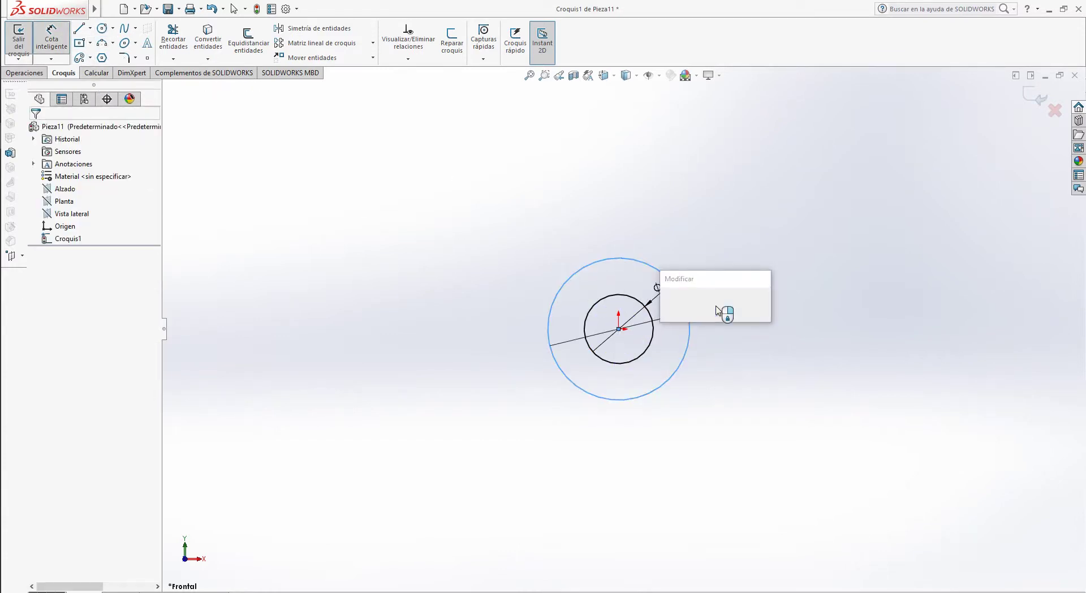
pyautogui.write('12')
pyautogui.press('Return')
pyautogui.click(783, 348)
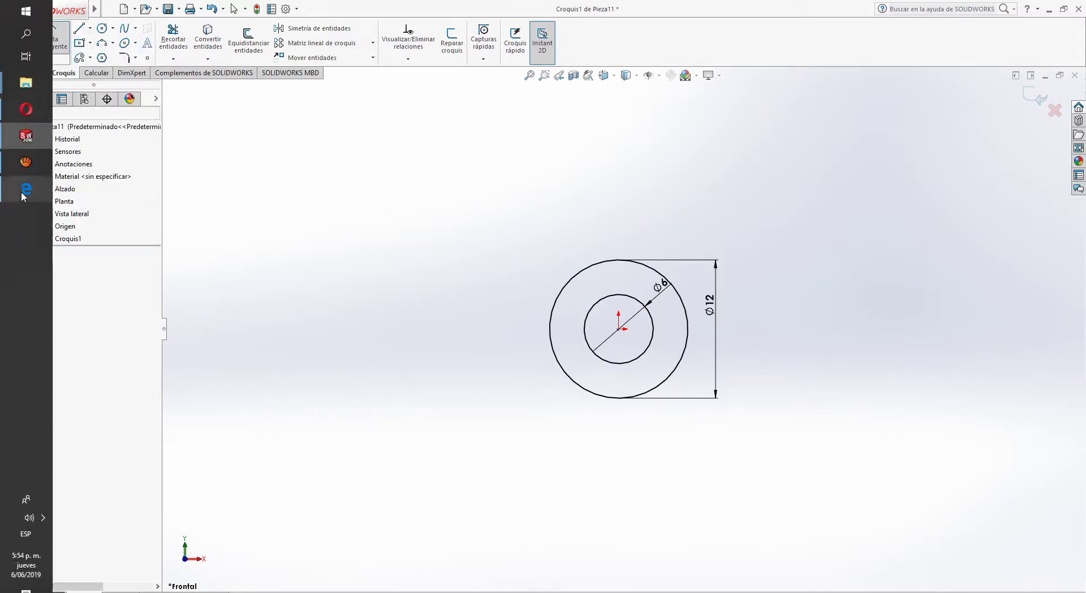
# Step: Consult the PDF drawing and sketch a vertical line about 24.4 mm down from each side of the 12 mm circle, joined by a 12 mm horizontal line
pyautogui.moveTo(23, 192)
pyautogui.click(92, 217)
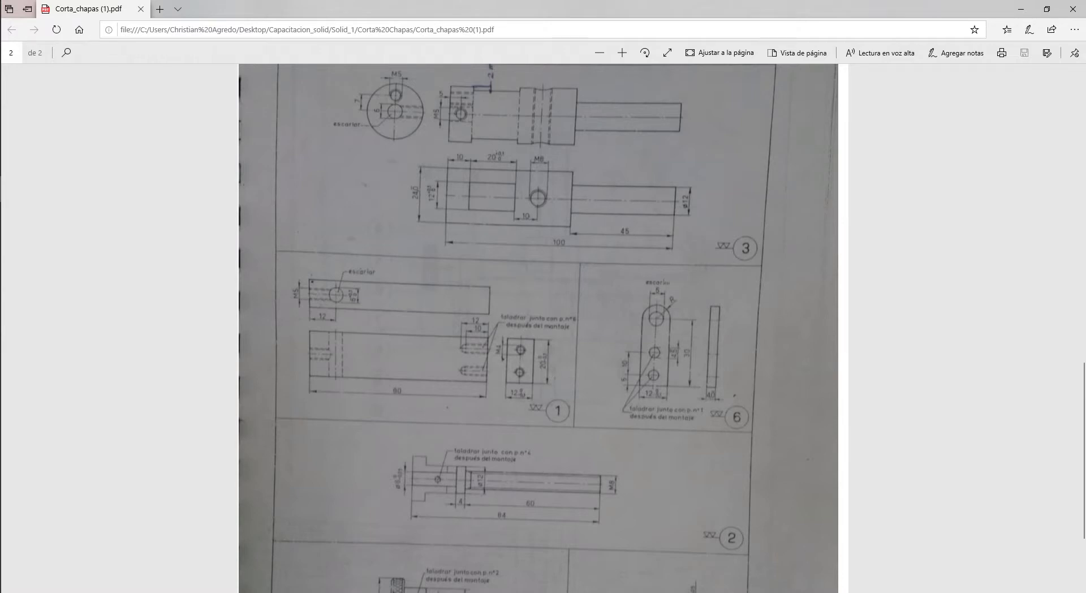
pyautogui.click(29, 139)
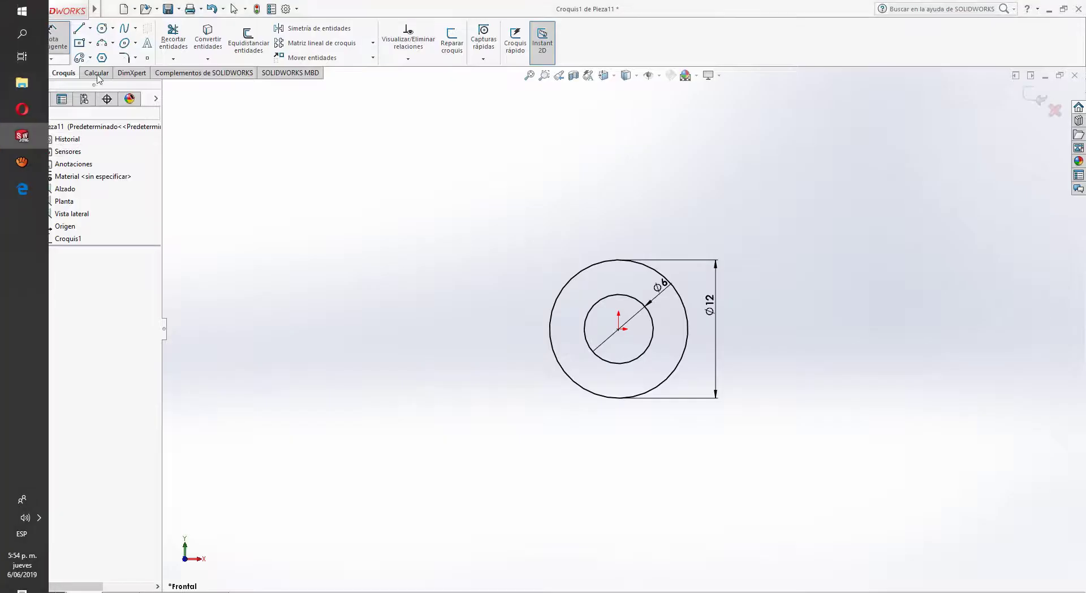
pyautogui.click(79, 28)
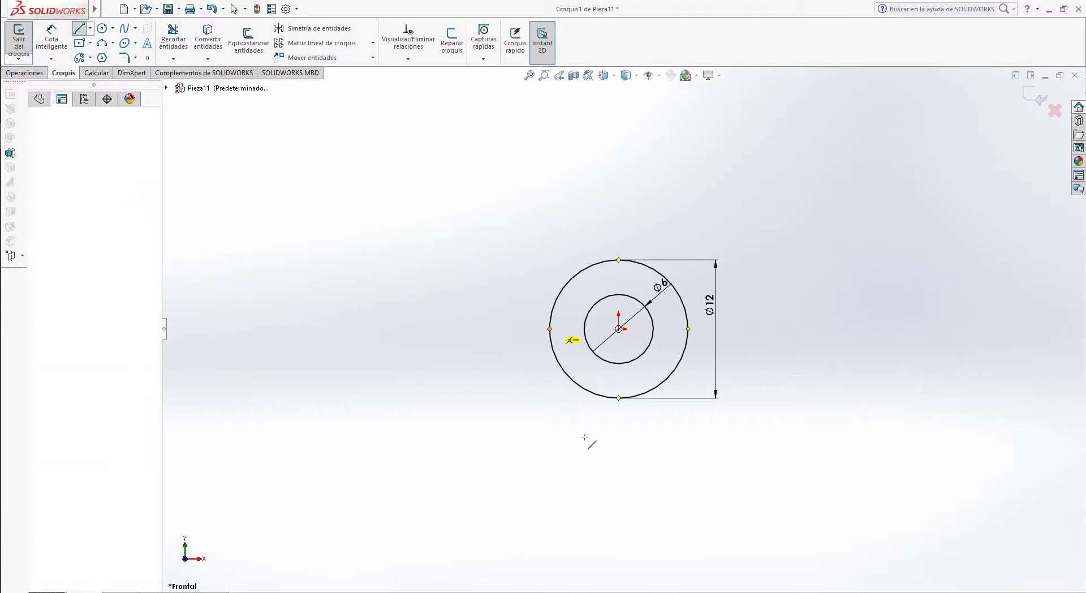
pyautogui.click(550, 329)
pyautogui.scroll(2, 597, 498)
pyautogui.click(572, 525)
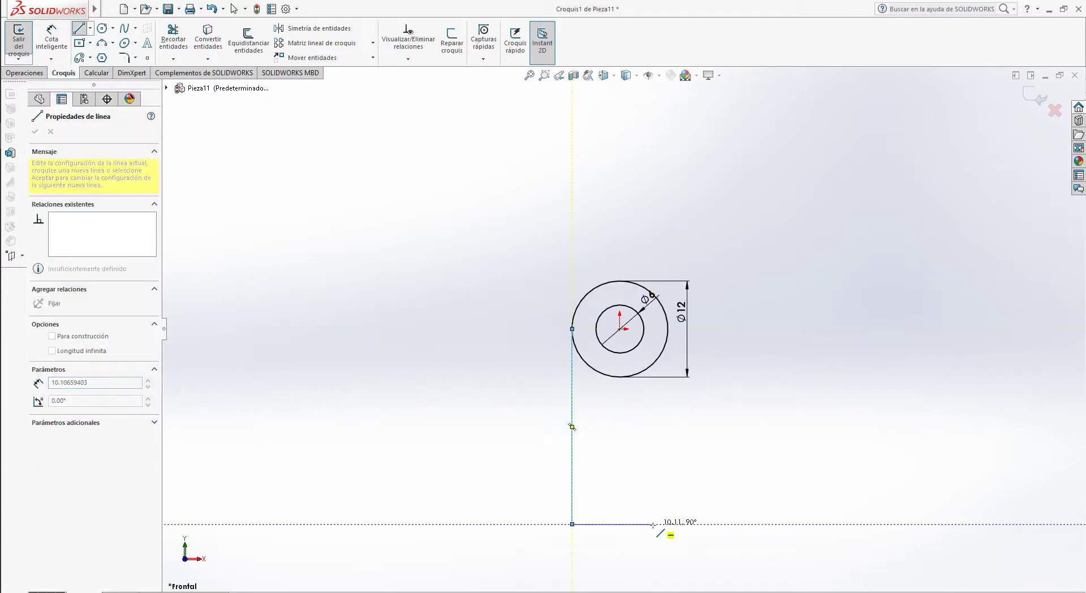
pyautogui.click(668, 524)
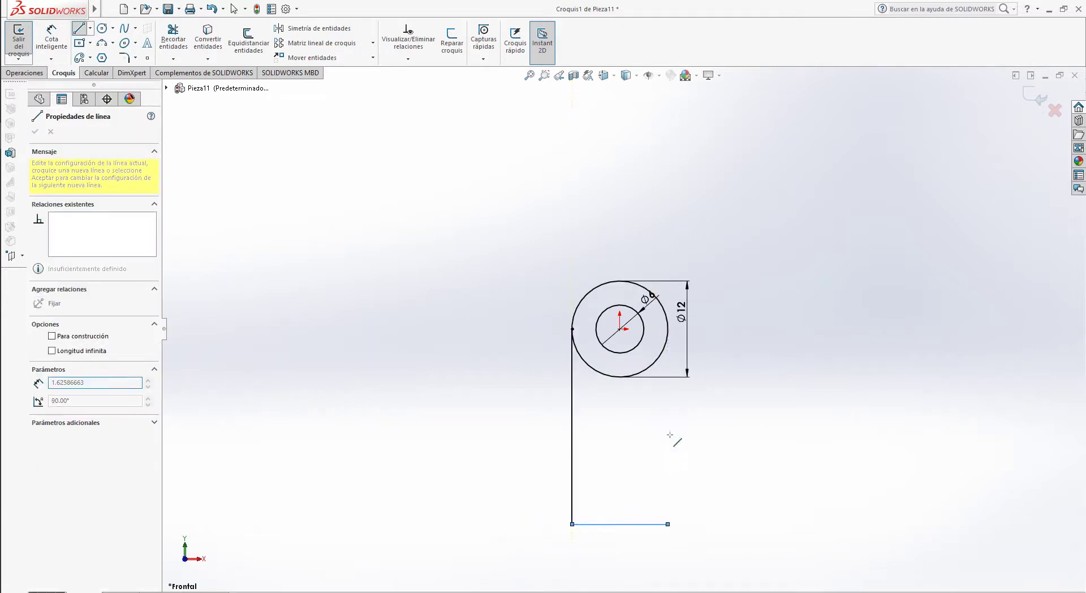
pyautogui.click(668, 328)
pyautogui.press('Escape')
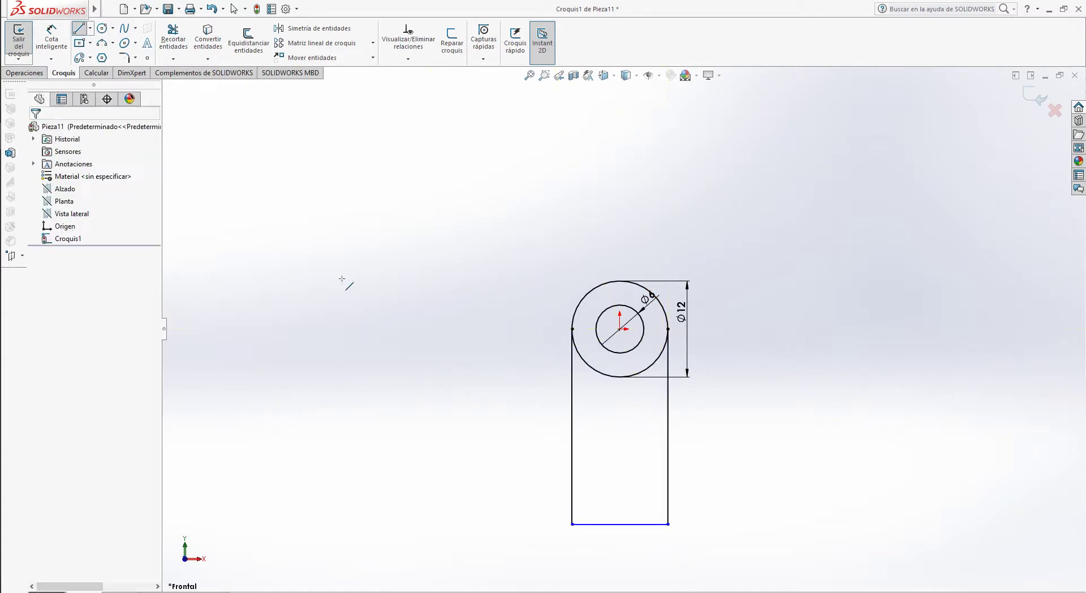
# Step: Dimension the distance from the origin to the lower horizontal line as 30 mm
pyautogui.click(49, 38)
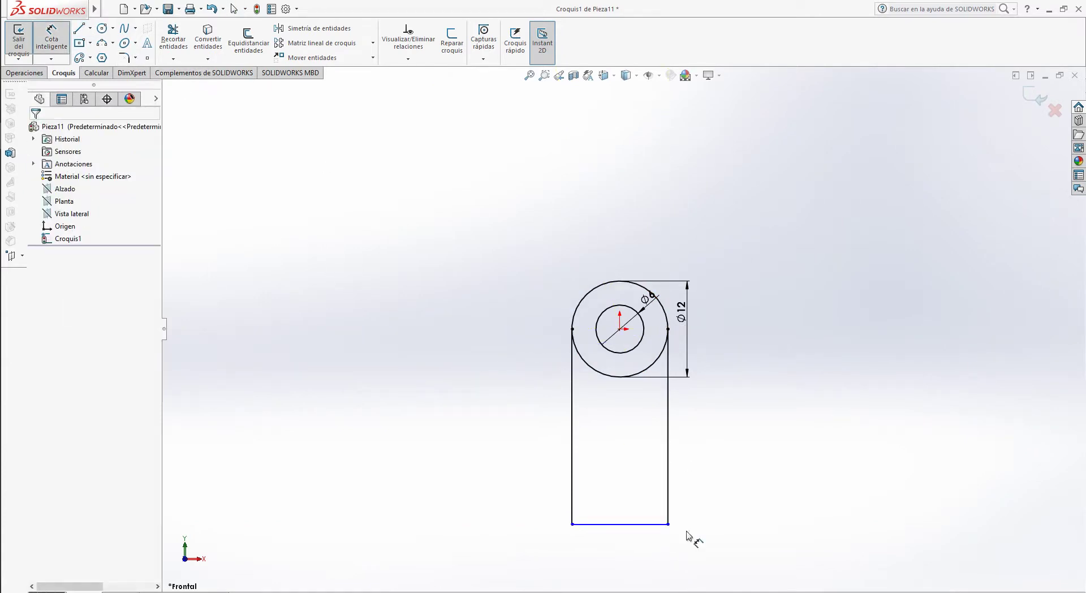
pyautogui.click(636, 525)
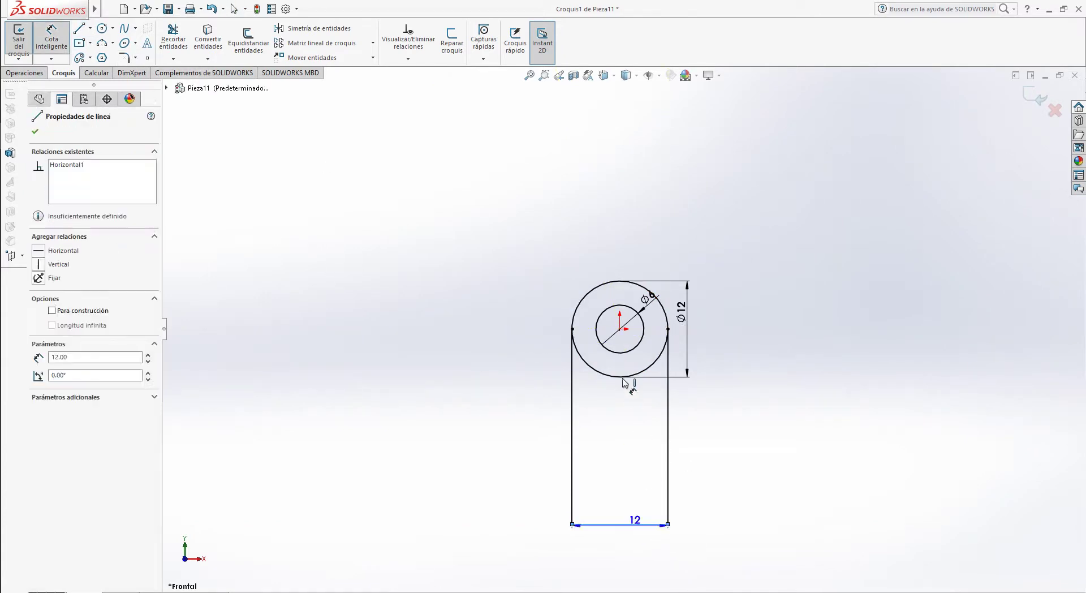
pyautogui.click(620, 329)
pyautogui.click(733, 382)
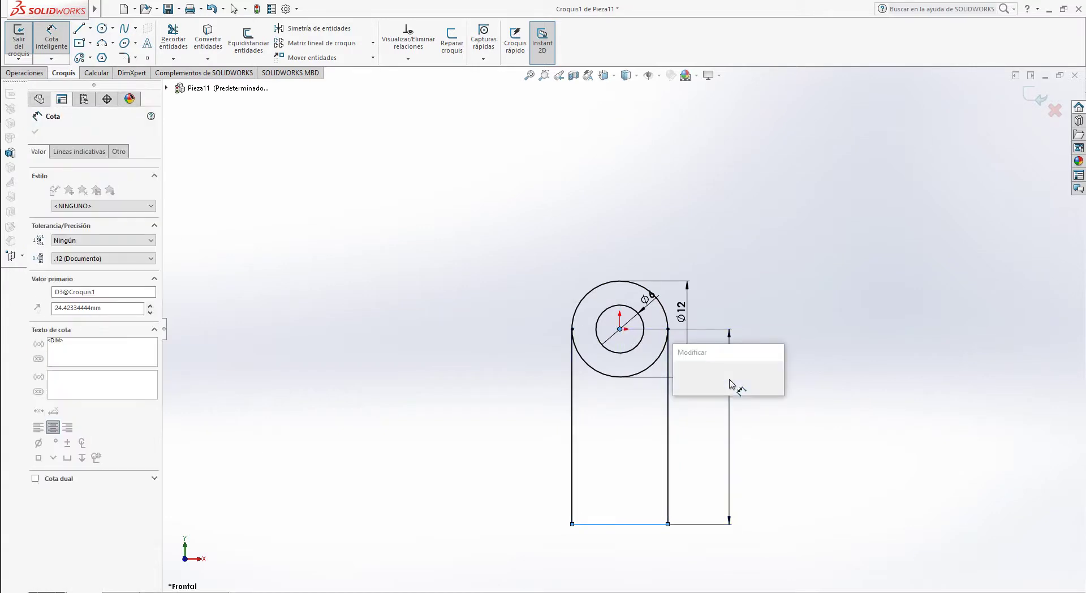
pyautogui.write('30')
pyautogui.press('Return')
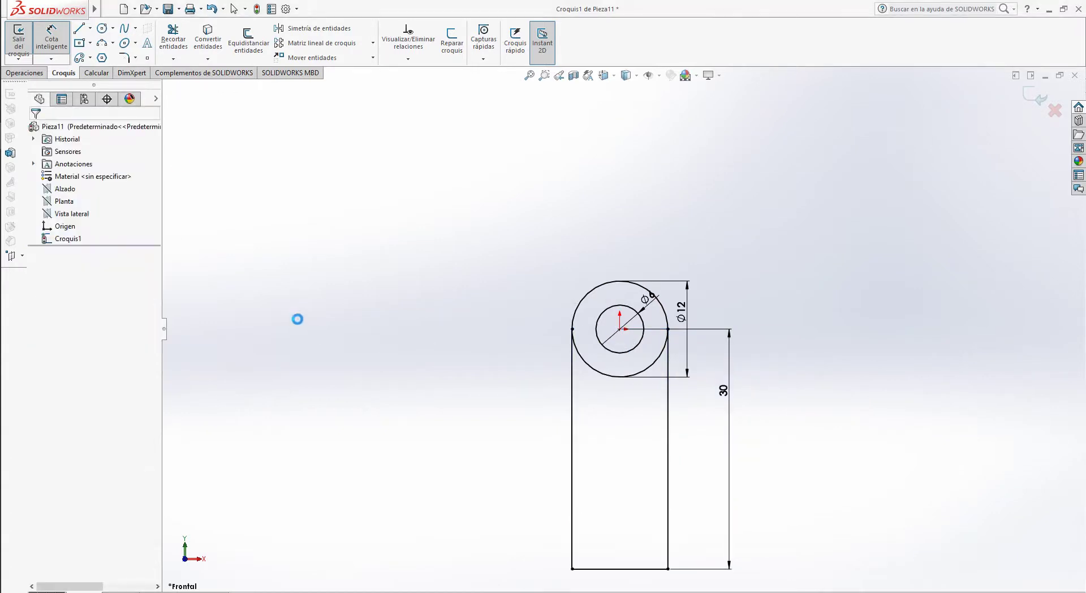
# Step: Trim away the lower half of the 12 mm circle with the trim-to-closest option, leaving a rounded upper end
pyautogui.click(173, 40)
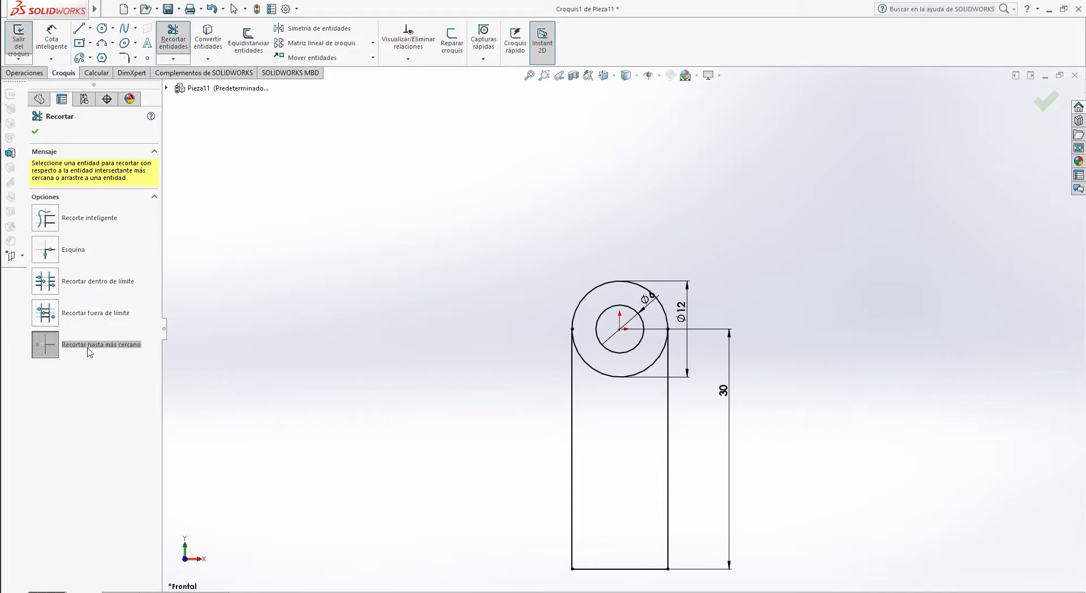
pyautogui.click(602, 371)
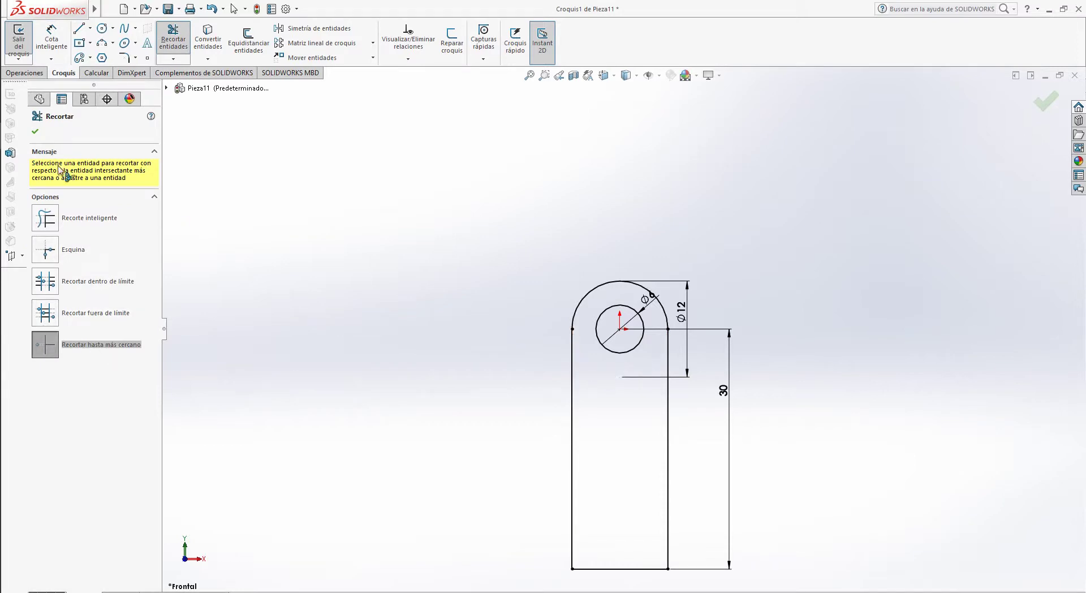
pyautogui.click(34, 131)
pyautogui.press('z')
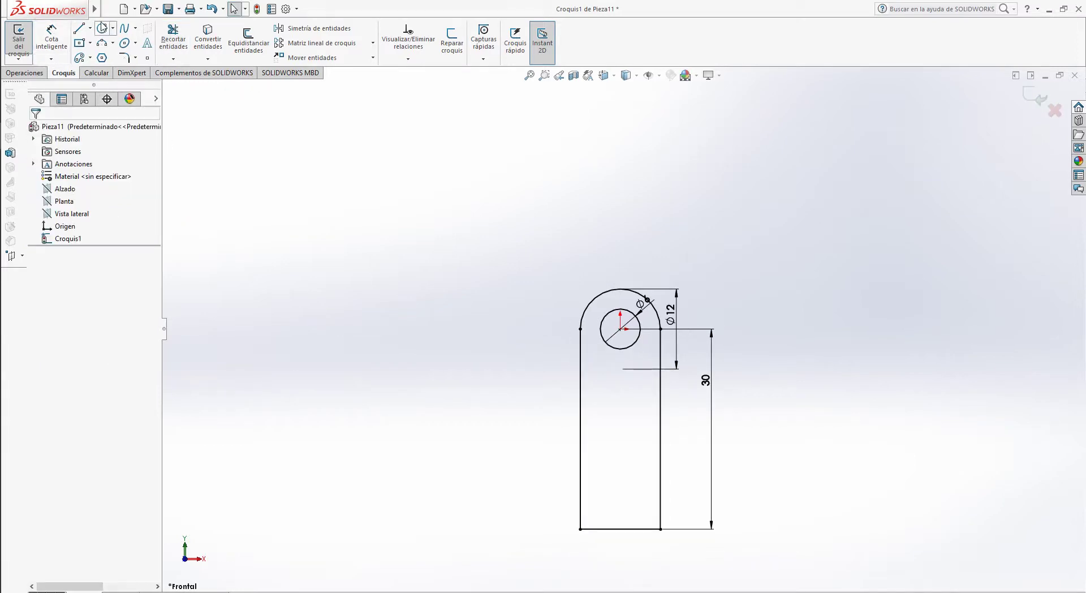
# Step: Draw a vertical centerline from the origin to the midpoint of the profile's lower edge
pyautogui.click(90, 28)
pyautogui.click(120, 57)
pyautogui.click(621, 329)
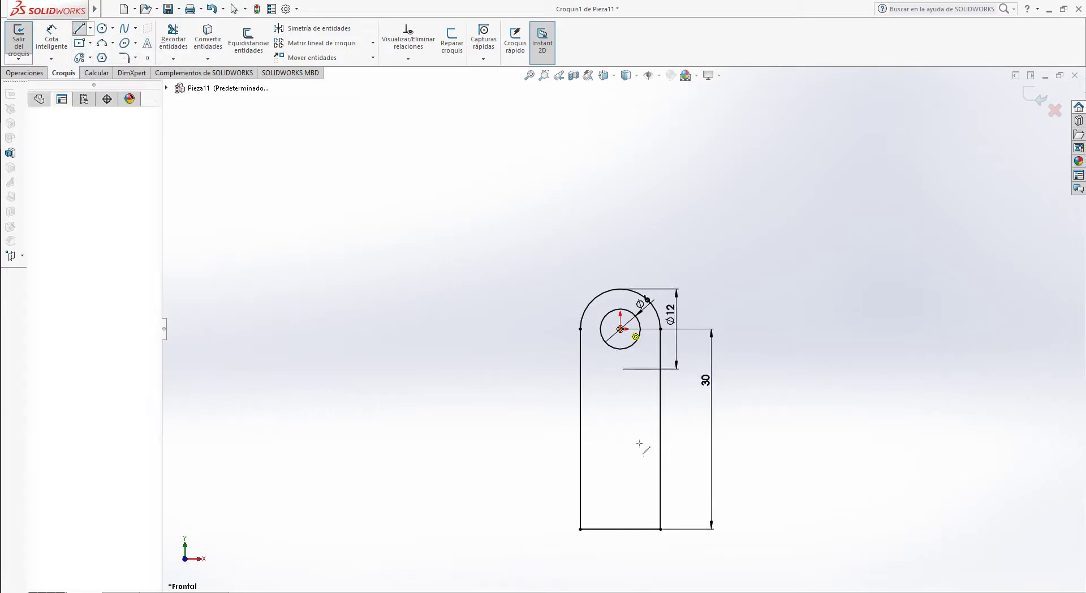
pyautogui.click(620, 529)
pyautogui.press('Escape')
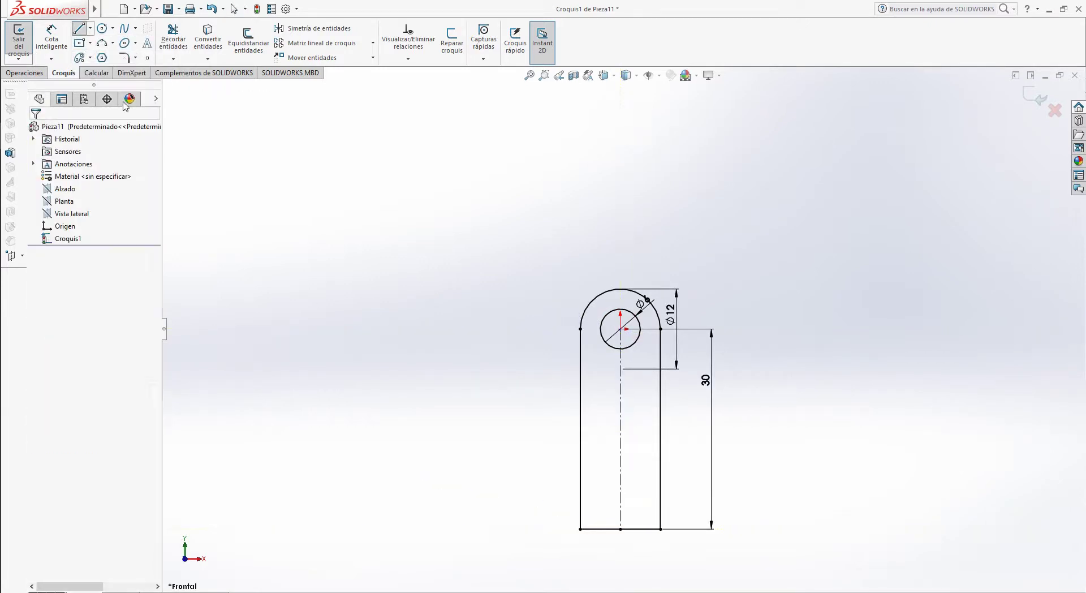
pyautogui.click(102, 29)
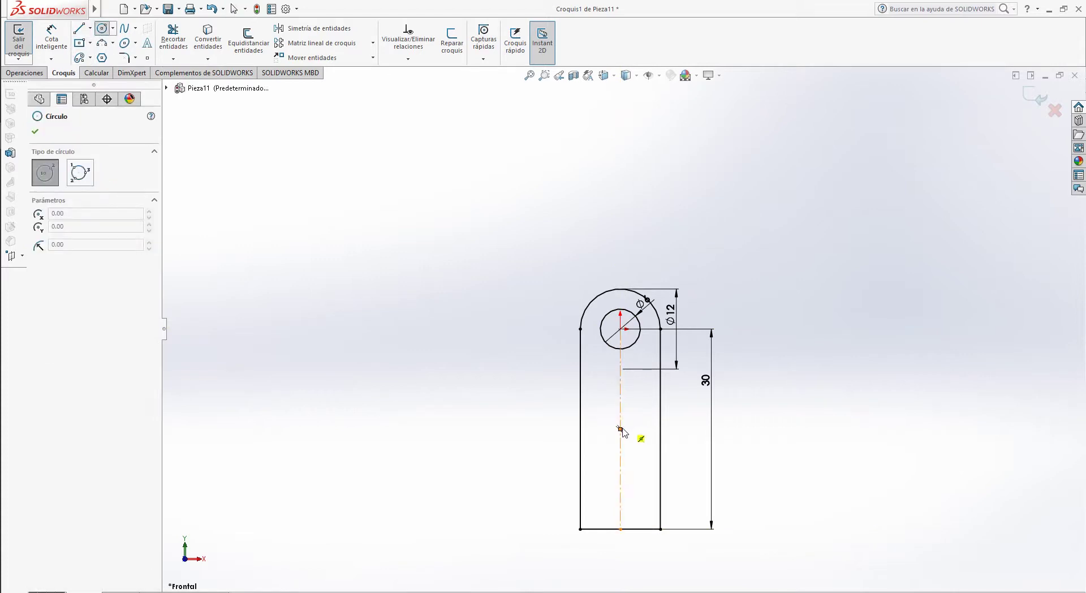
pyautogui.click(621, 429)
pyautogui.press('Escape')
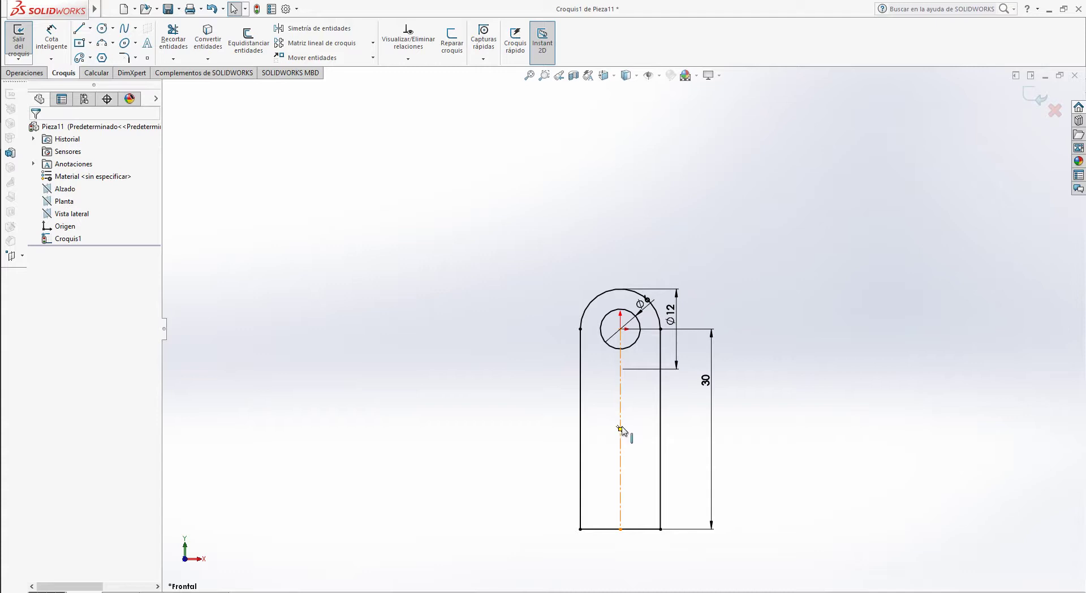
# Step: Draw two circles on the centerline, about 1.8 mm and 4.8 mm in diameter, centred about 11 mm and 25 mm below the origin
pyautogui.click(102, 28)
pyautogui.click(621, 403)
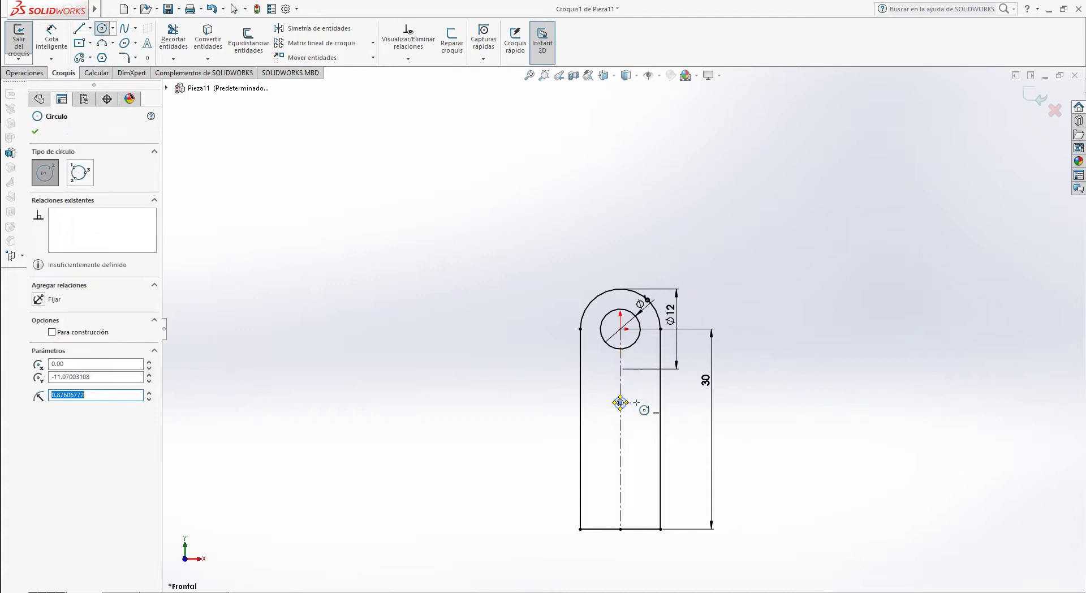
pyautogui.click(621, 495)
pyautogui.click(636, 490)
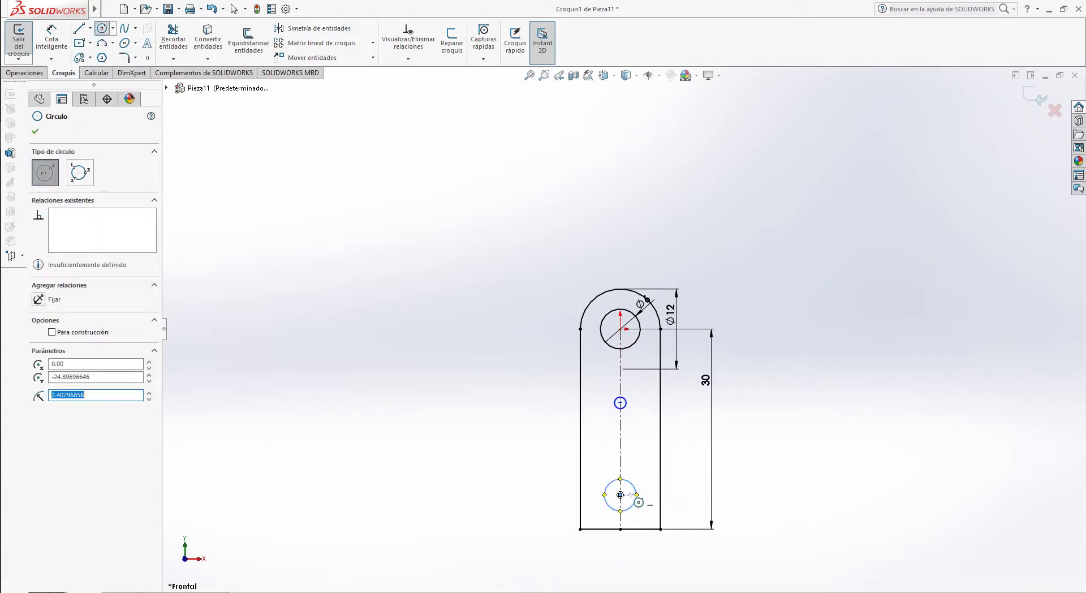
pyautogui.press('Escape')
# Step: Enlarge the upper of the two new circles and add an equal relation between both circles
pyautogui.moveTo(628, 410); pyautogui.dragTo(643, 444)
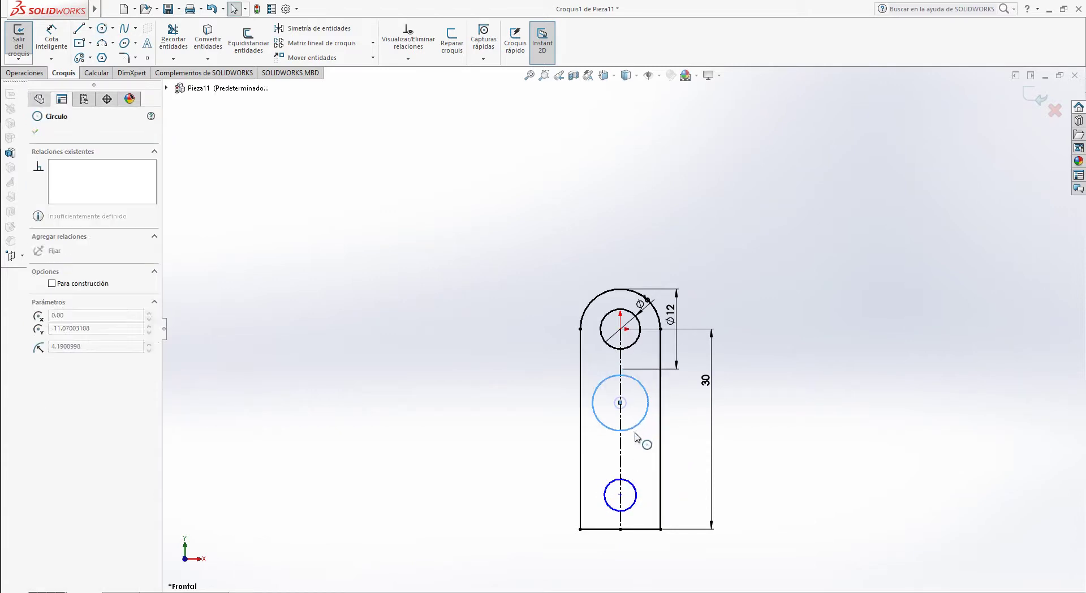
pyautogui.keyDown('ctrl'); pyautogui.click(636, 490); pyautogui.keyUp('ctrl')
pyautogui.click(55, 355)
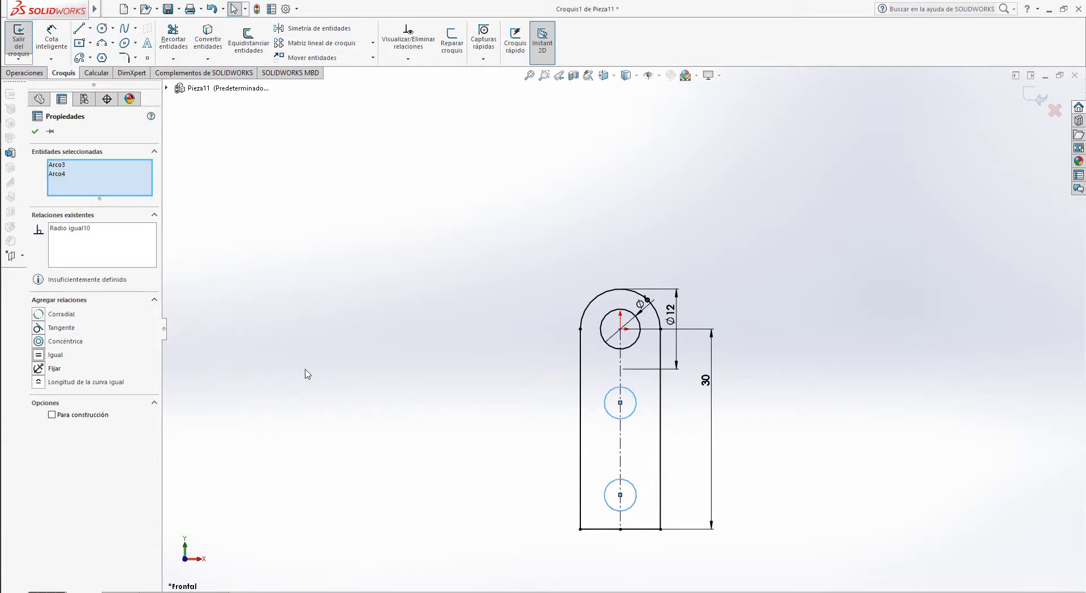
pyautogui.click(305, 371)
# Step: Check the hole size in the PDF drawing and dimension the upper of the two equal circles with a 4.5 mm diameter
pyautogui.press('d')
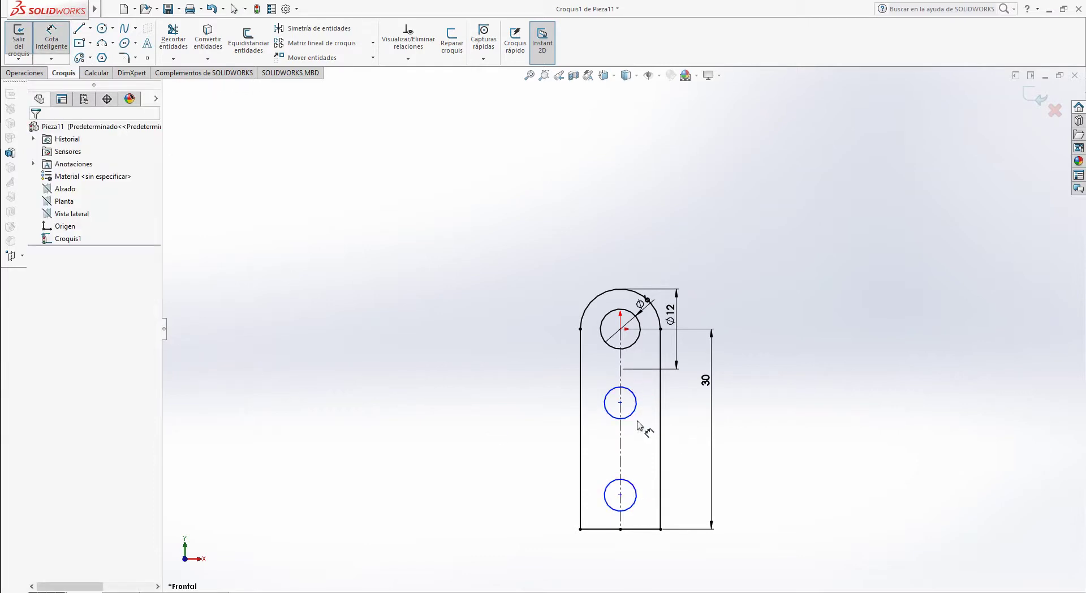
pyautogui.click(26, 189)
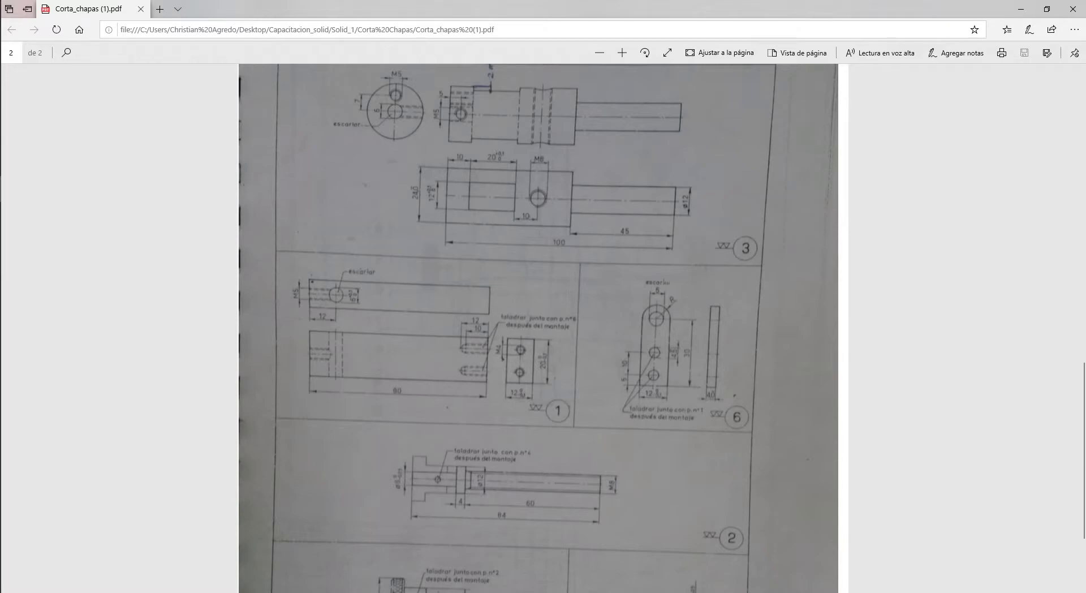
pyautogui.click(18, 139)
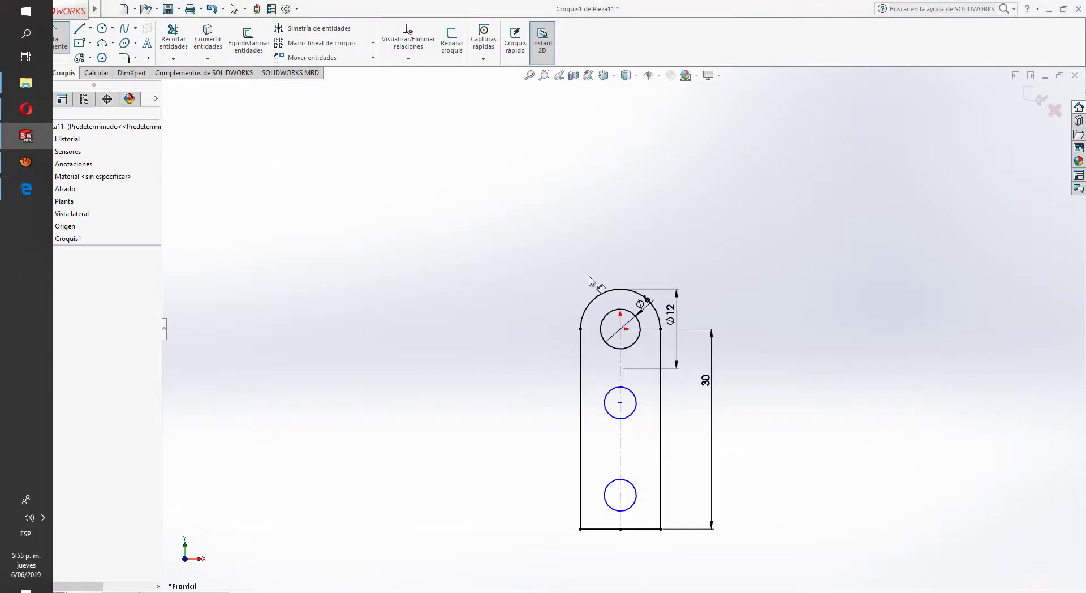
pyautogui.click(631, 412)
pyautogui.click(566, 408)
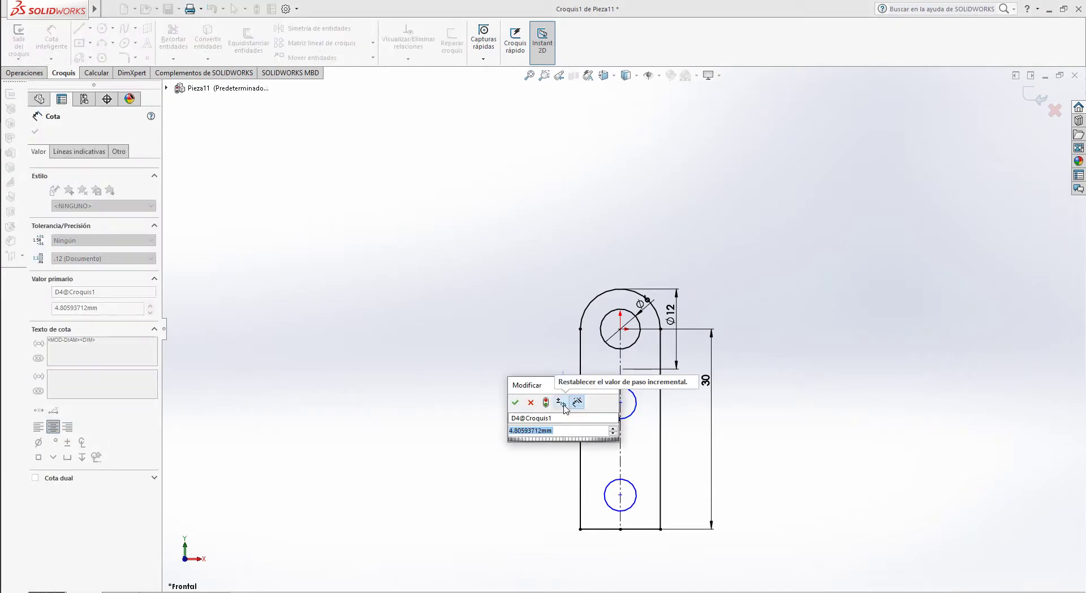
pyautogui.press('Escape')
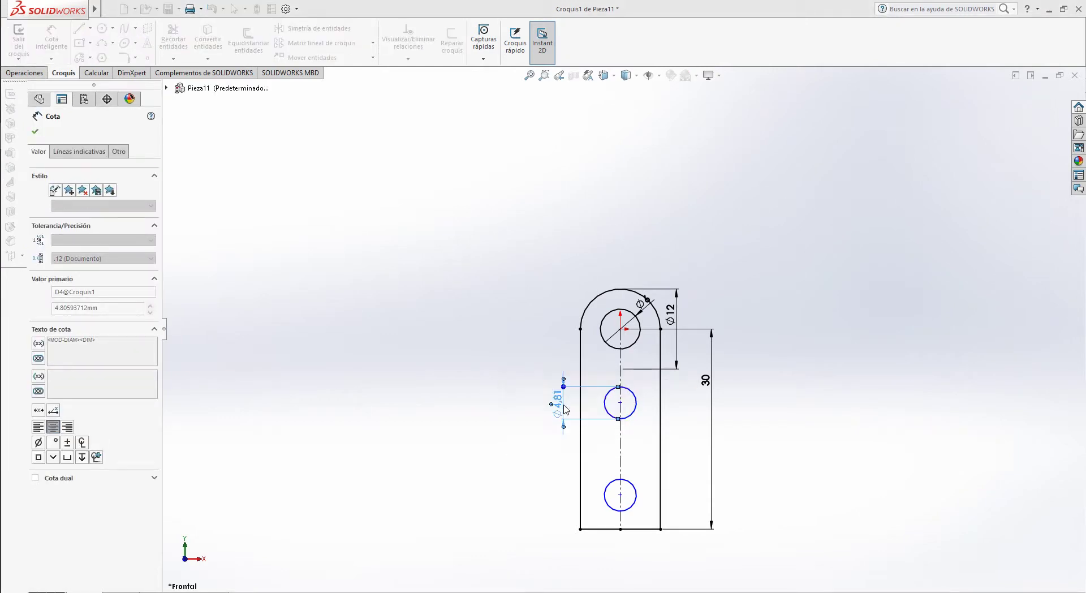
pyautogui.click(506, 404)
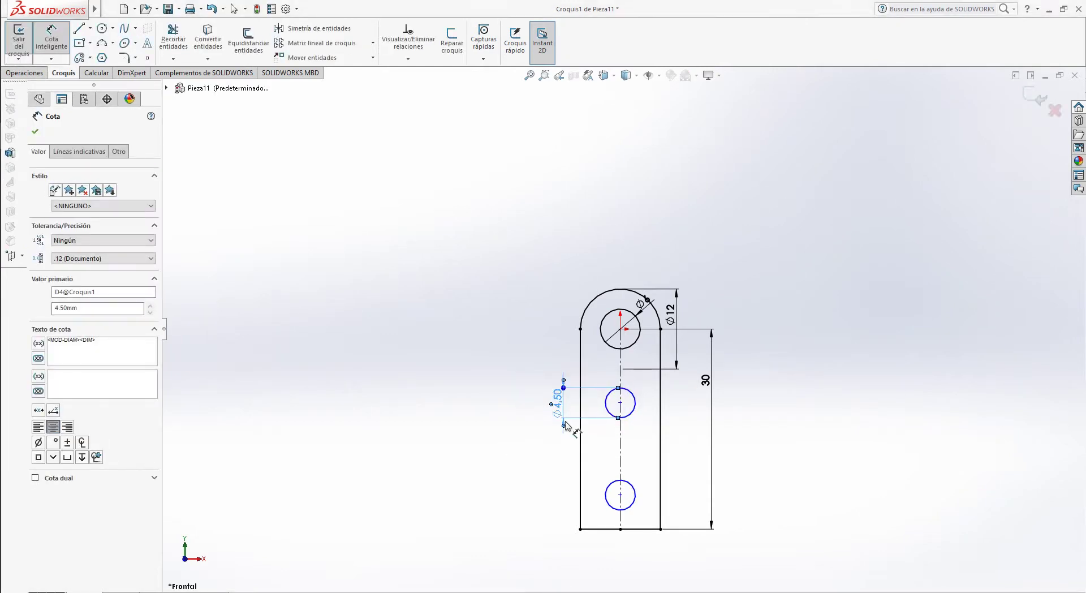
# Step: Dimension the vertical distance between the centres of the two 4.5 mm circles as 10 mm
pyautogui.click(620, 403)
pyautogui.click(621, 495)
pyautogui.click(549, 474)
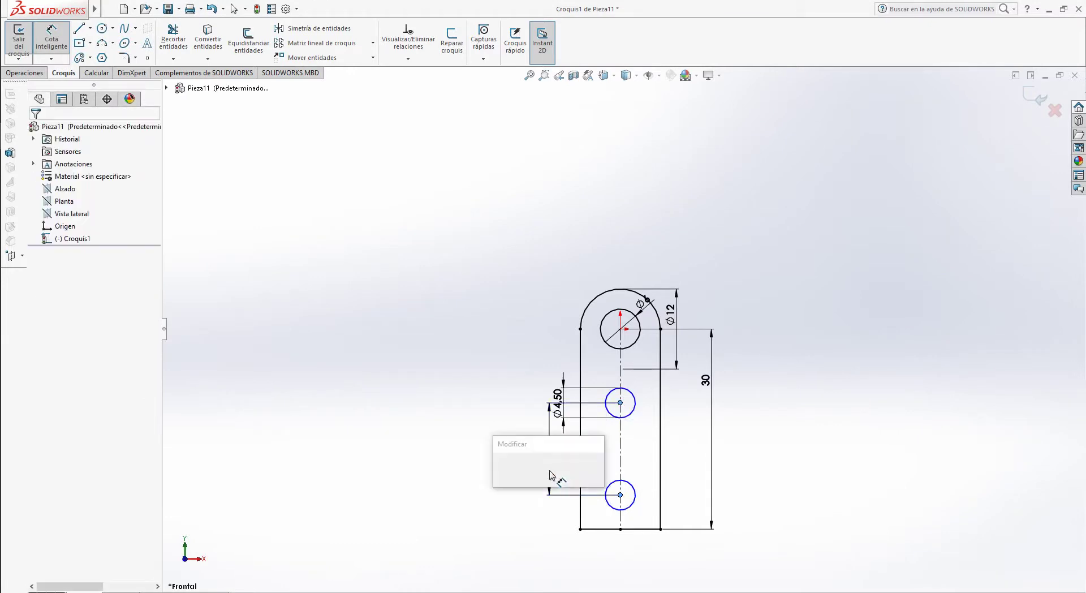
pyautogui.write('10')
pyautogui.press('Return')
pyautogui.click(468, 435)
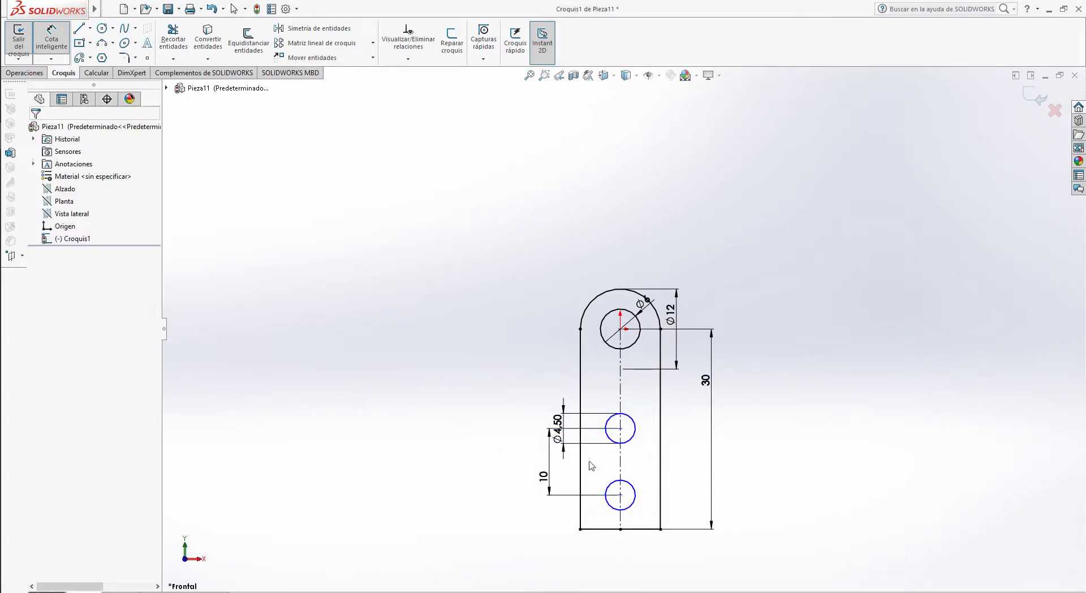
# Step: Dimension the distance from the lower circle's centre to the profile's bottom edge as 5 mm
pyautogui.click(621, 495)
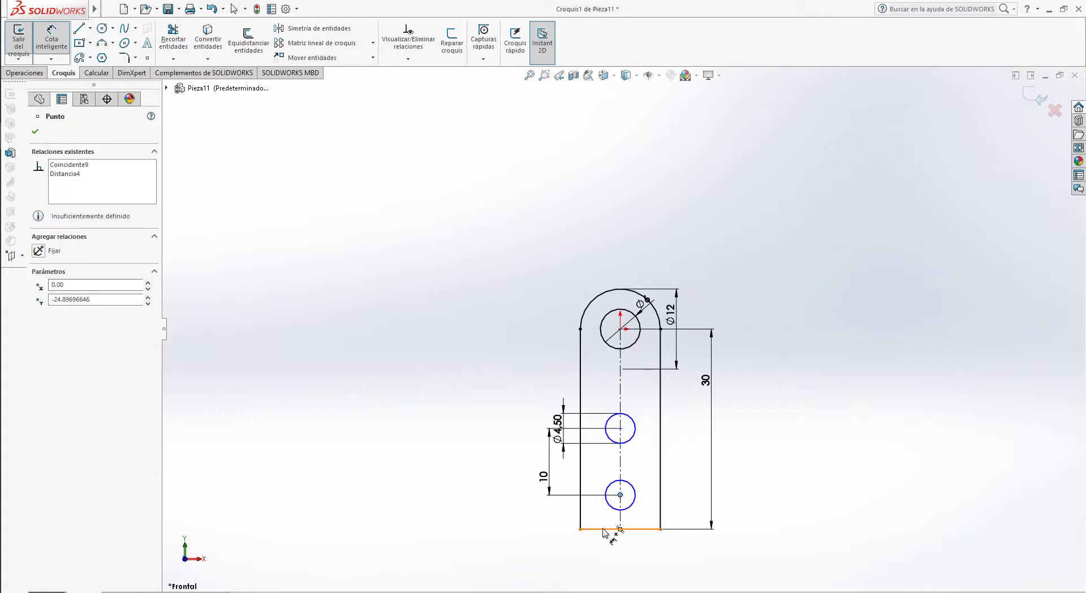
pyautogui.click(640, 529)
pyautogui.click(560, 535)
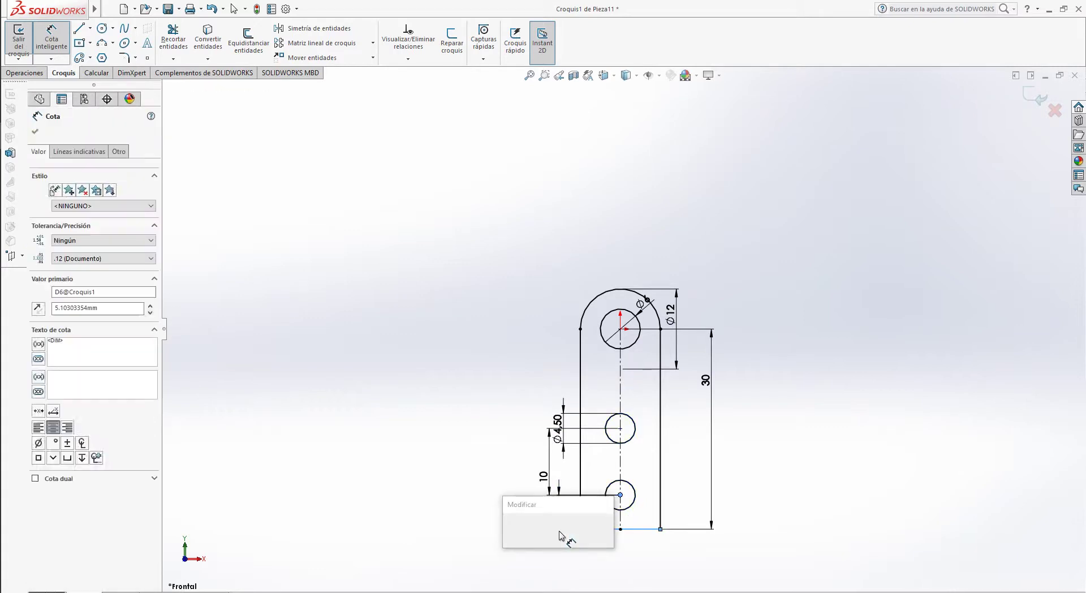
pyautogui.press('Return')
pyautogui.click(420, 293)
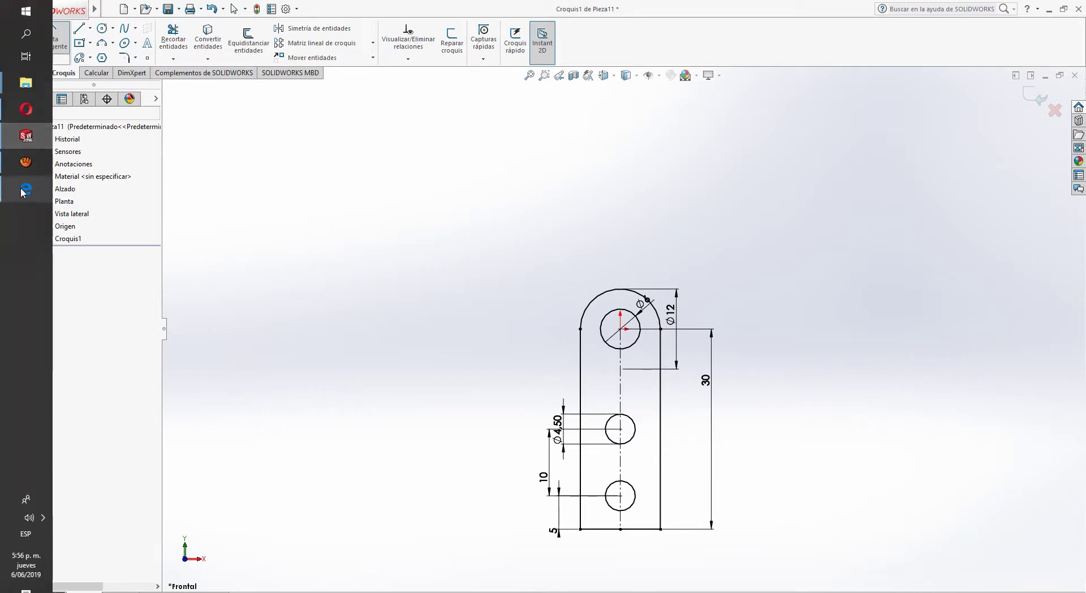
# Step: Check the thickness of part 6 in the PDF drawing and extrude the plate sketch to a depth of 4 mm
pyautogui.moveTo(26, 188)
pyautogui.click(159, 221)
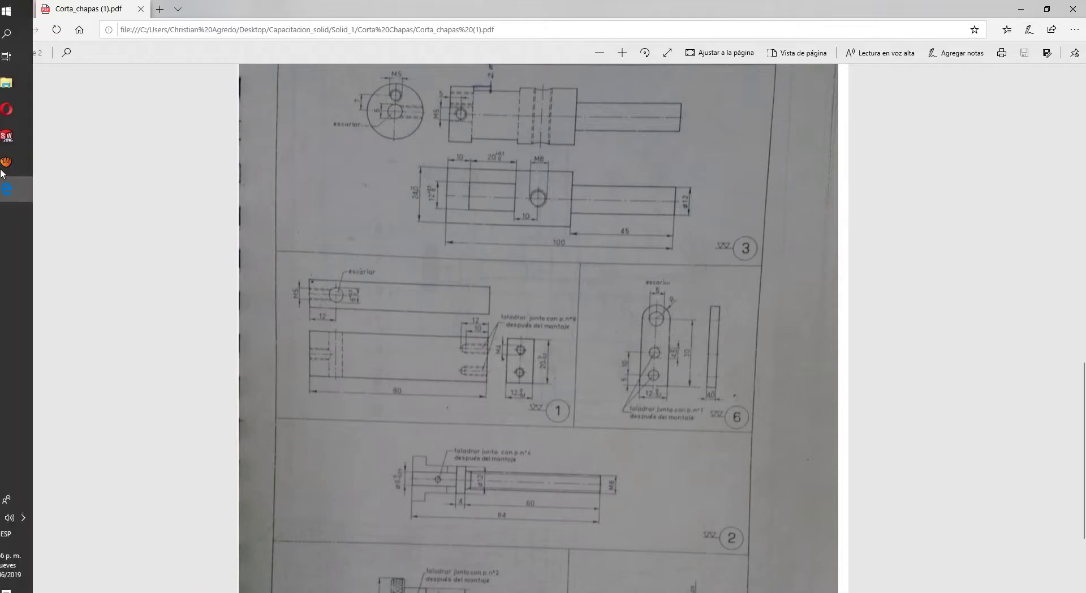
pyautogui.click(11, 136)
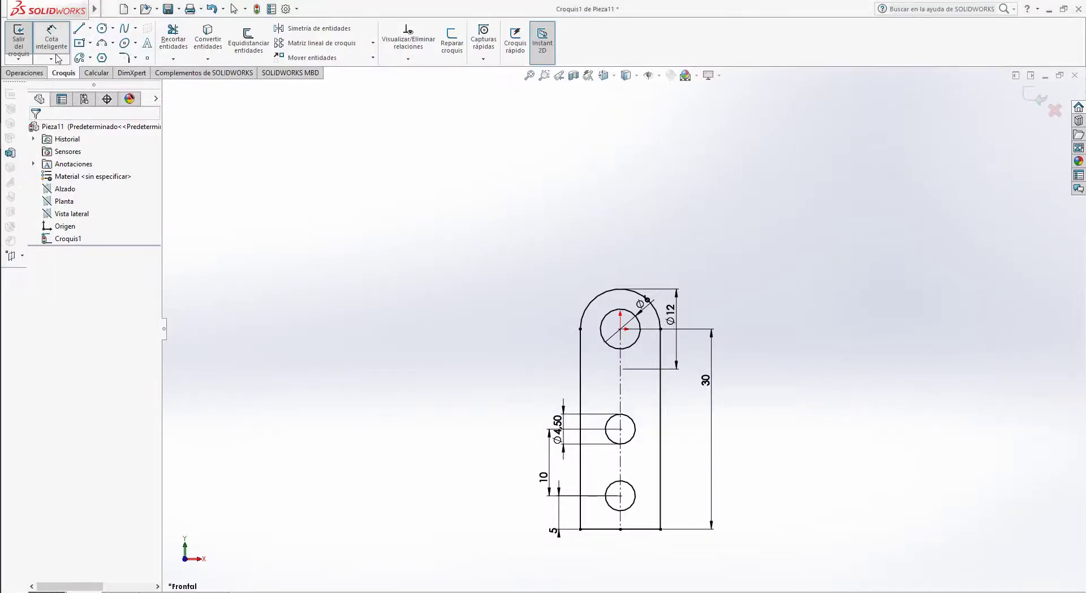
pyautogui.click(24, 72)
pyautogui.click(26, 39)
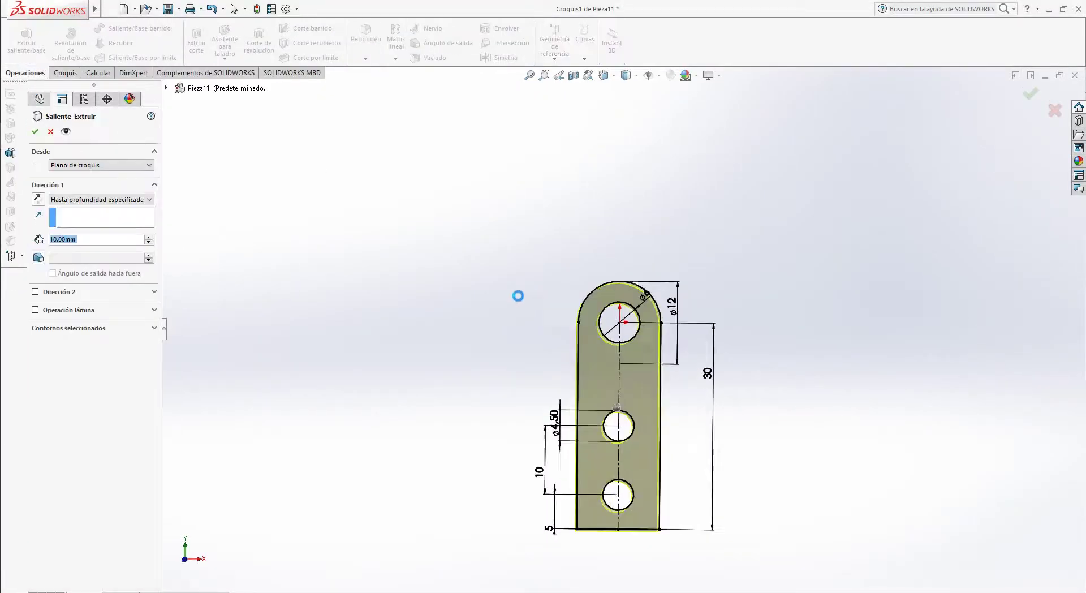
pyautogui.write('4')
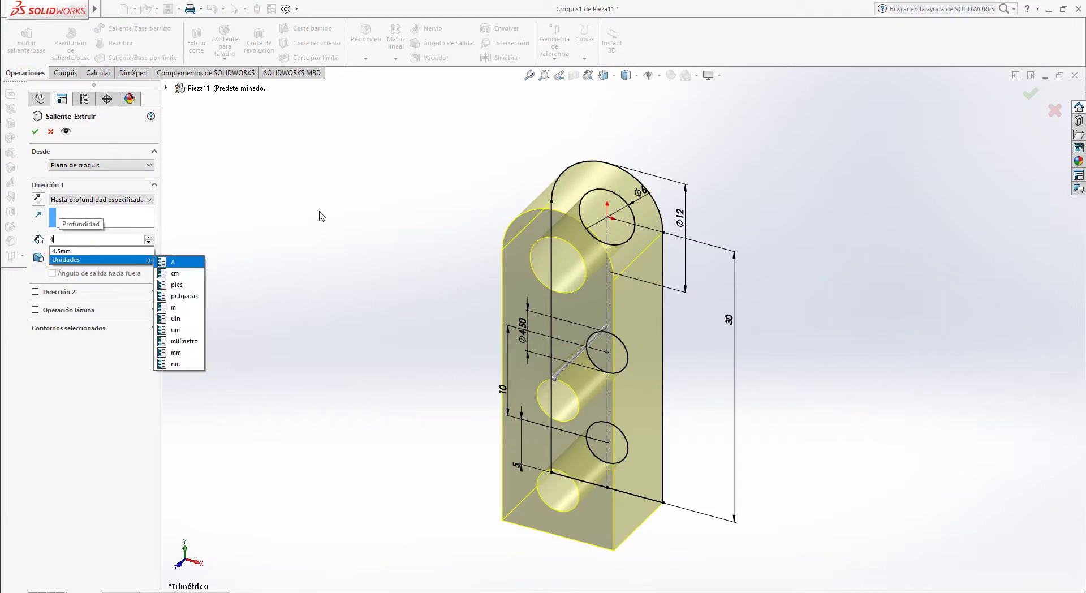
pyautogui.press('Return')
pyautogui.click(34, 131)
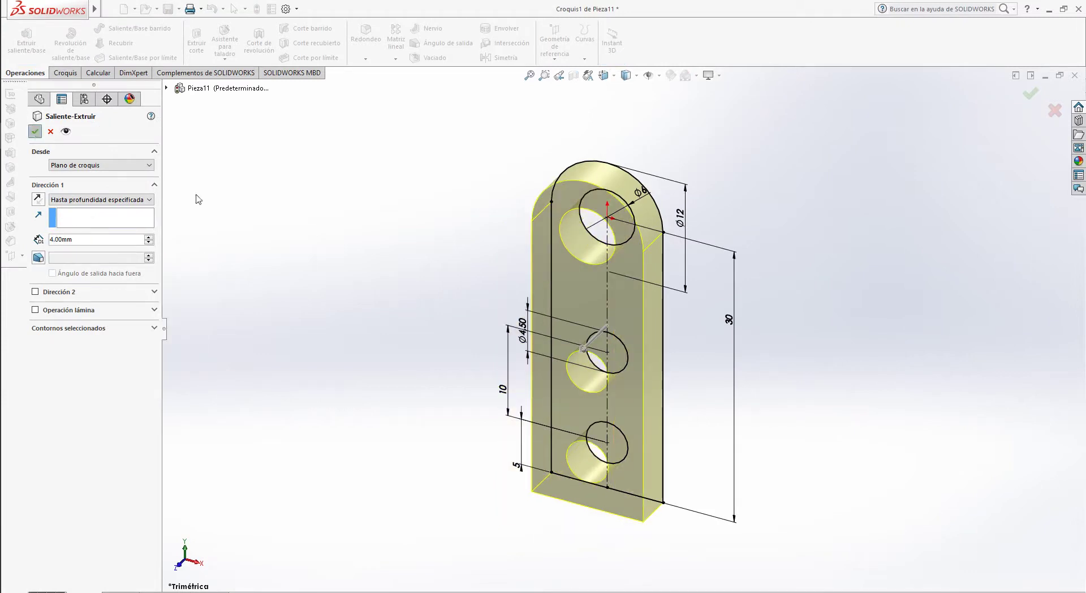
pyautogui.click(410, 283)
pyautogui.scroll(4, 621, 331)
pyautogui.moveTo(621, 330); pyautogui.dragTo(121, 460, button='middle')
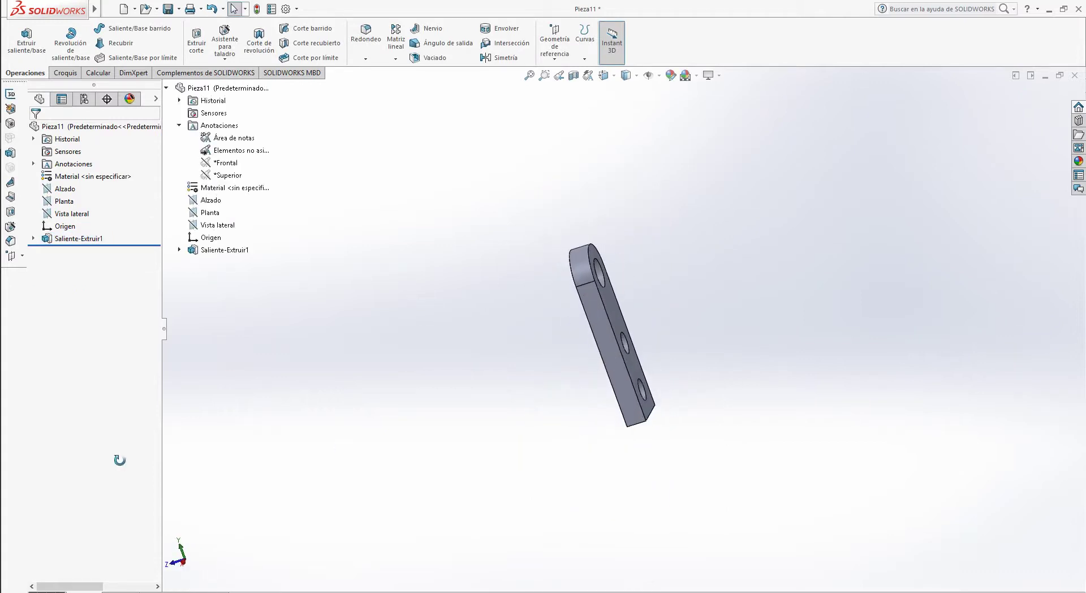
# Step: Look up the name of part 6 in the PDF parts list, save the part as PLACA DE APOYO and close it
pyautogui.moveTo(4, 444)
pyautogui.click(22, 196)
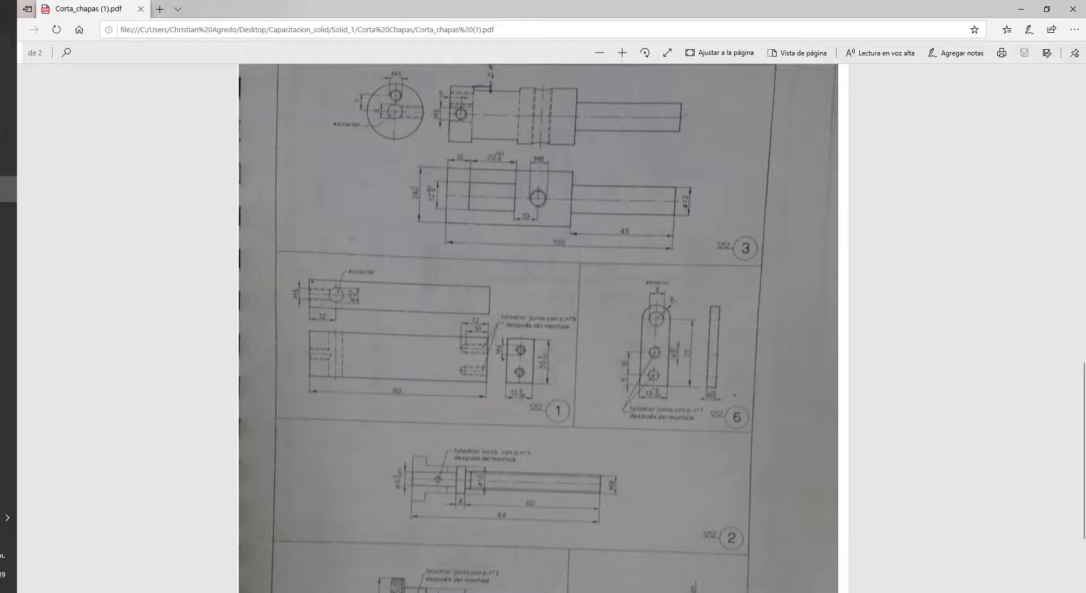
pyautogui.scroll(2, 543, 328)
pyautogui.scroll(3, 543, 328)
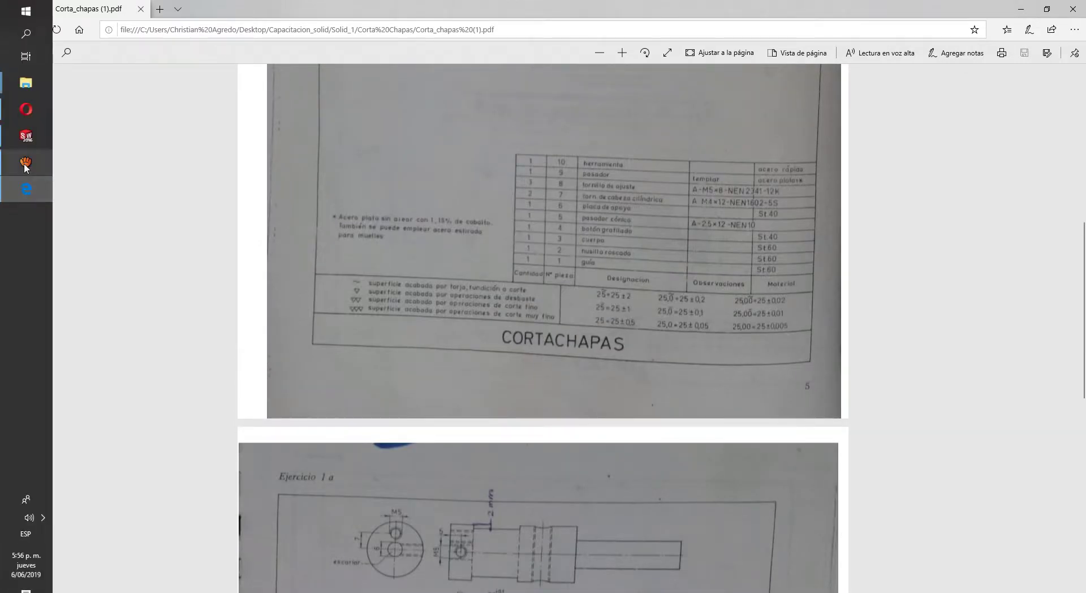
pyautogui.click(26, 136)
pyautogui.click(115, 9)
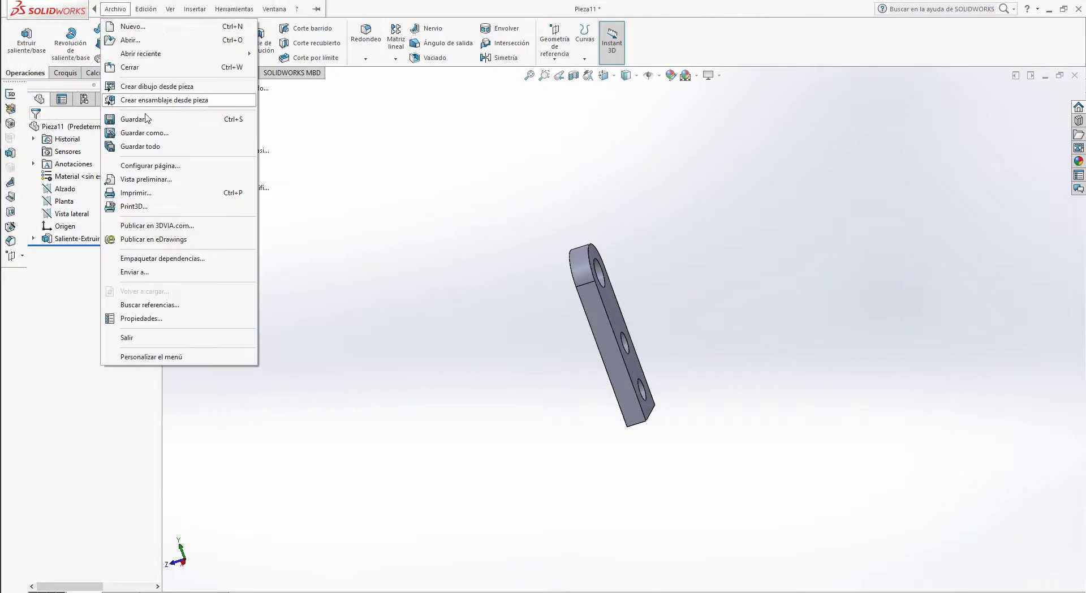
pyautogui.click(146, 133)
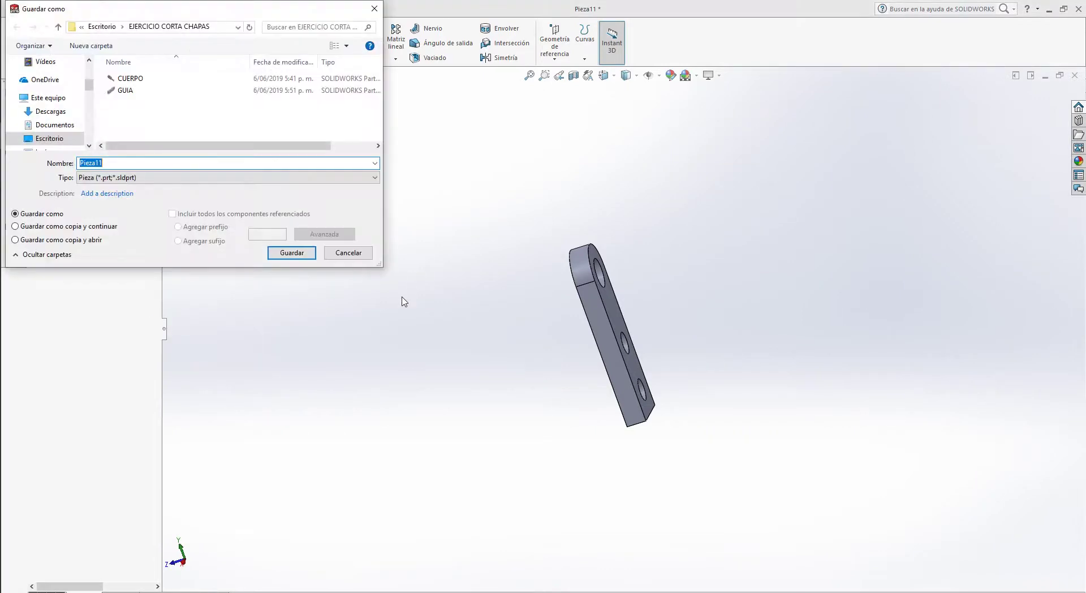
pyautogui.write('PLACA DE APOYO')
pyautogui.press('Return')
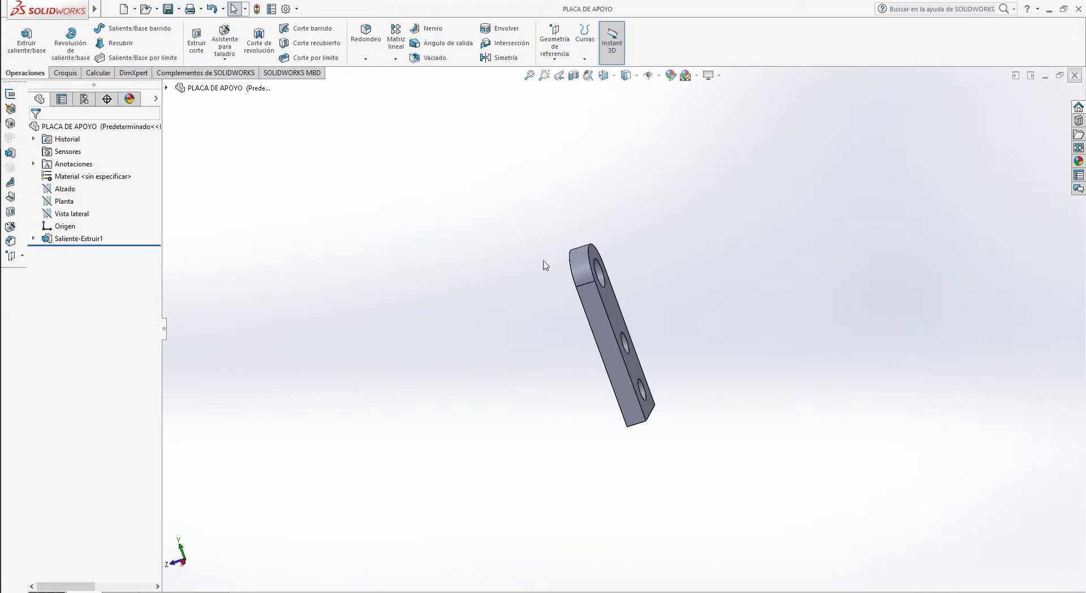
pyautogui.hotkey('ctrl', 'w')
# Step: Examine the assembly view and the individual part drawings in the Corta_chapas PDF, including part 2 with its overall length and diameters
pyautogui.click(26, 193)
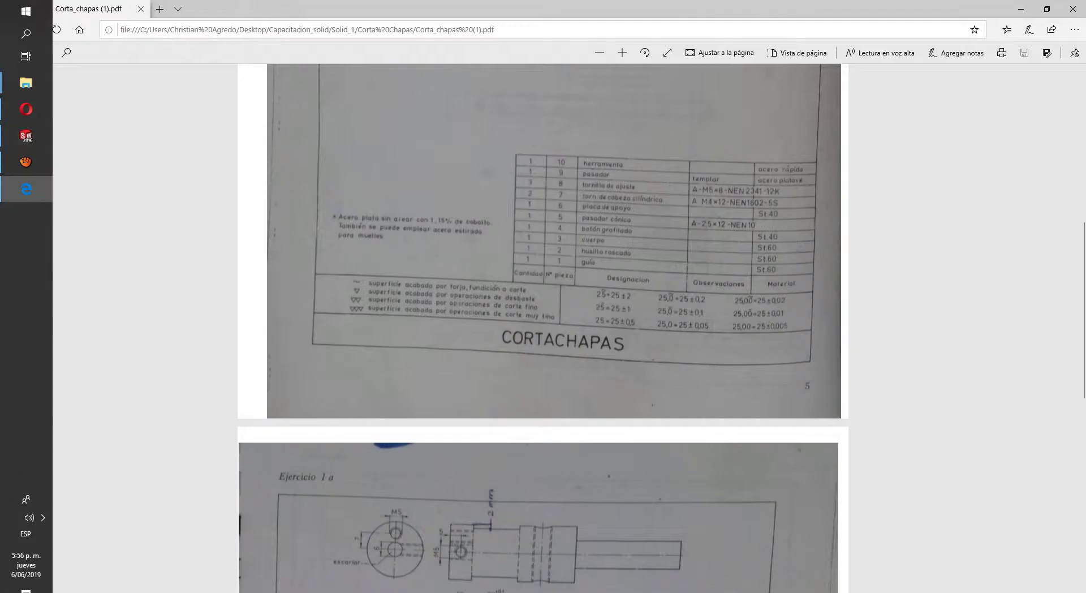
pyautogui.scroll(-10, 538, 329)
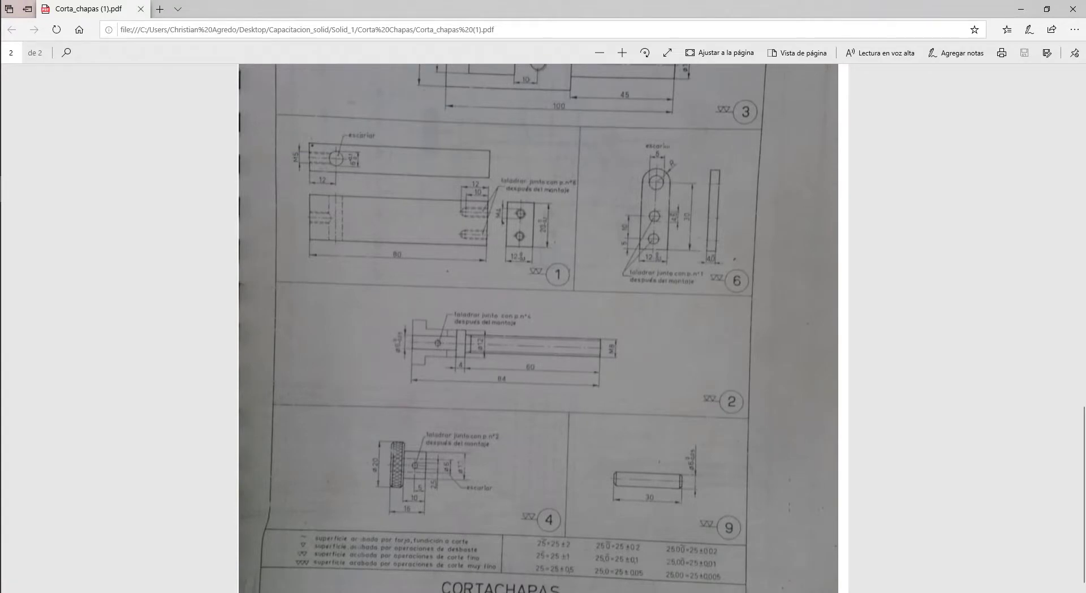
pyautogui.press('F7')
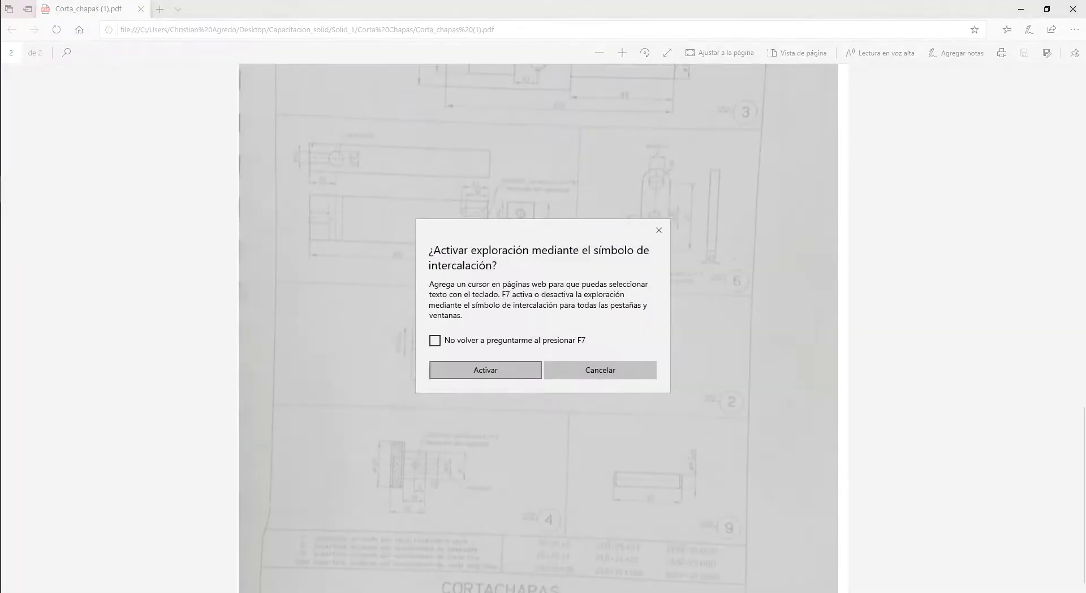
pyautogui.press('Escape')
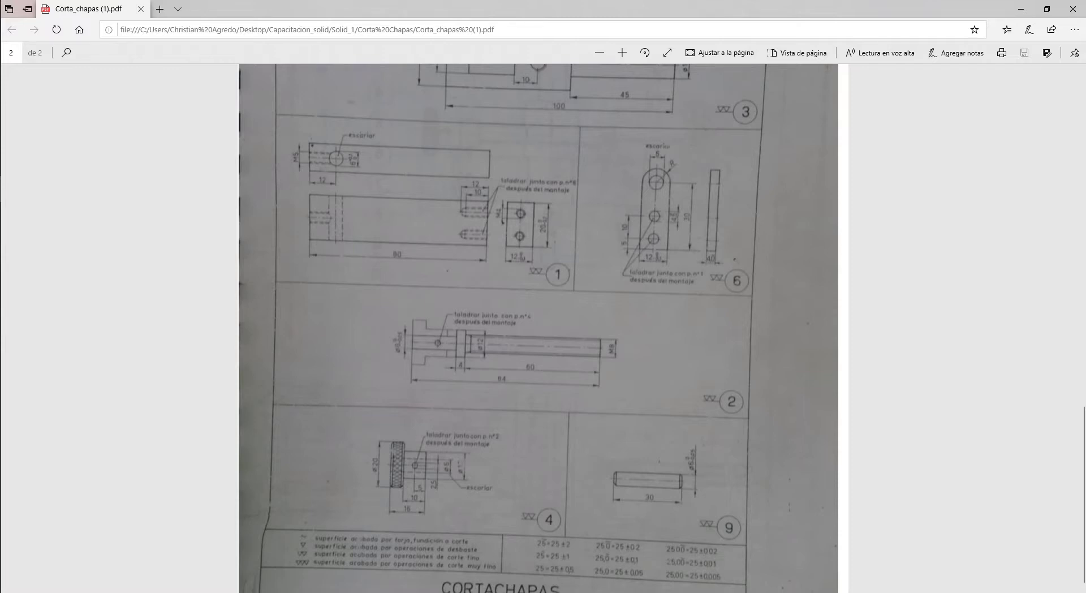
pyautogui.scroll(2, 538, 328)
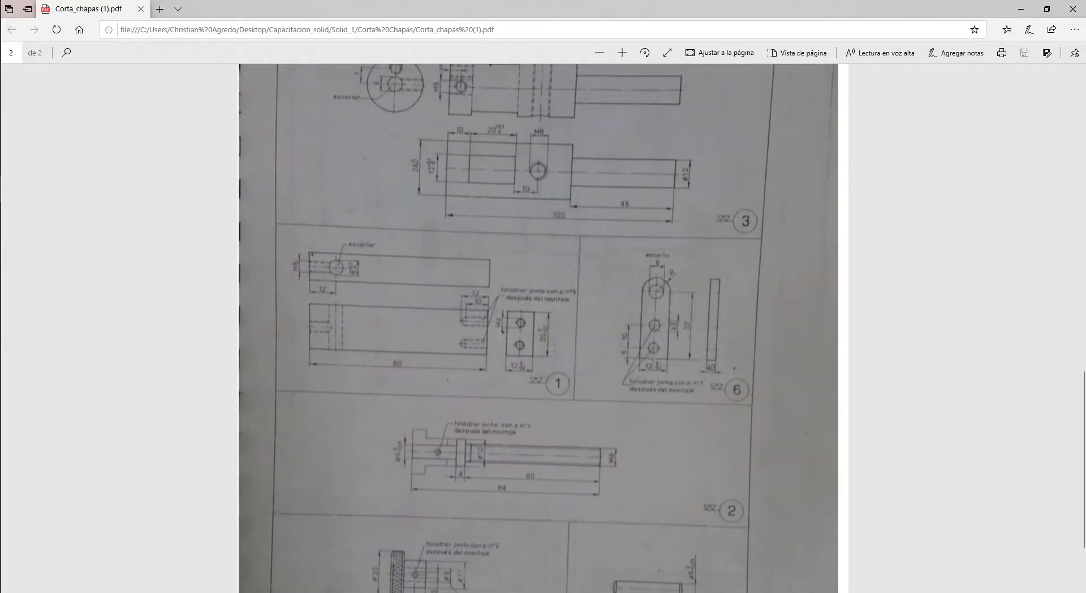
pyautogui.scroll(15, 538, 328)
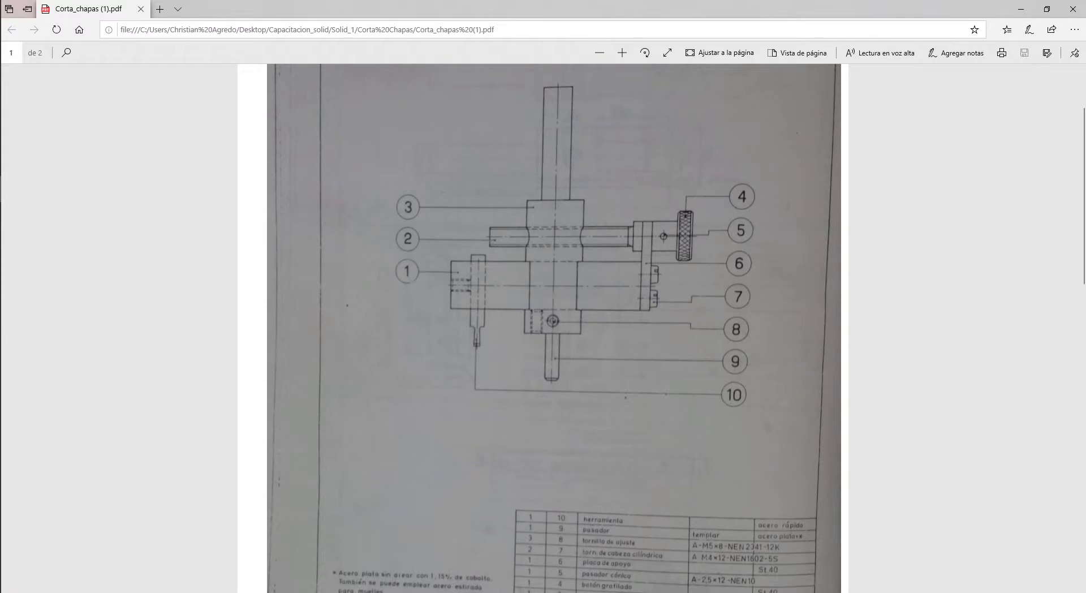
pyautogui.scroll(-15, 543, 329)
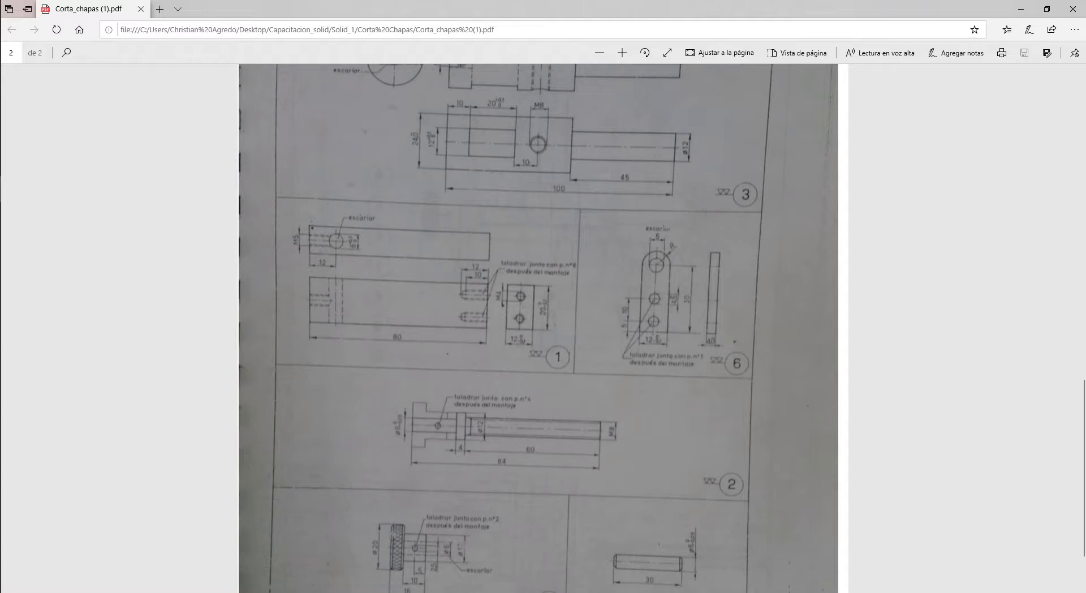
pyautogui.press('F7')
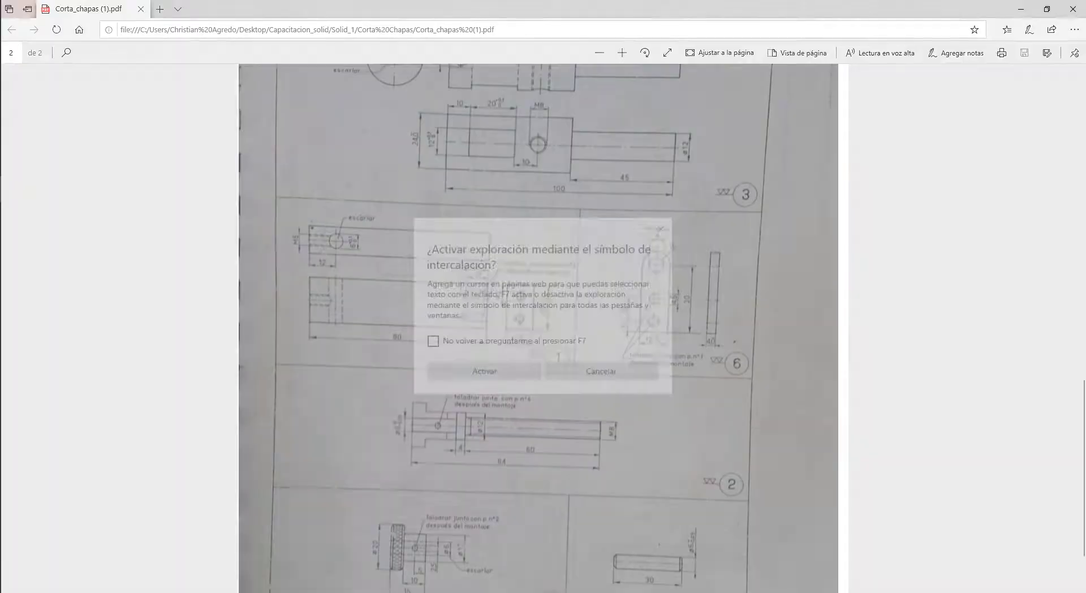
pyautogui.click(600, 370)
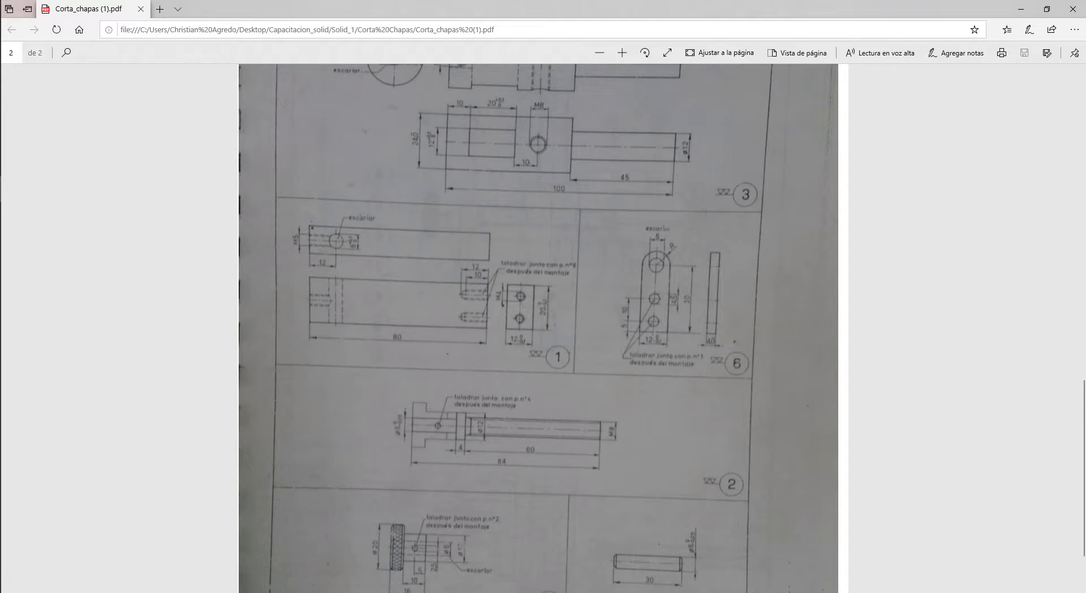
# Step: Create a new part document in SOLIDWORKS and start a sketch on the Vista lateral plane
pyautogui.click(12, 136)
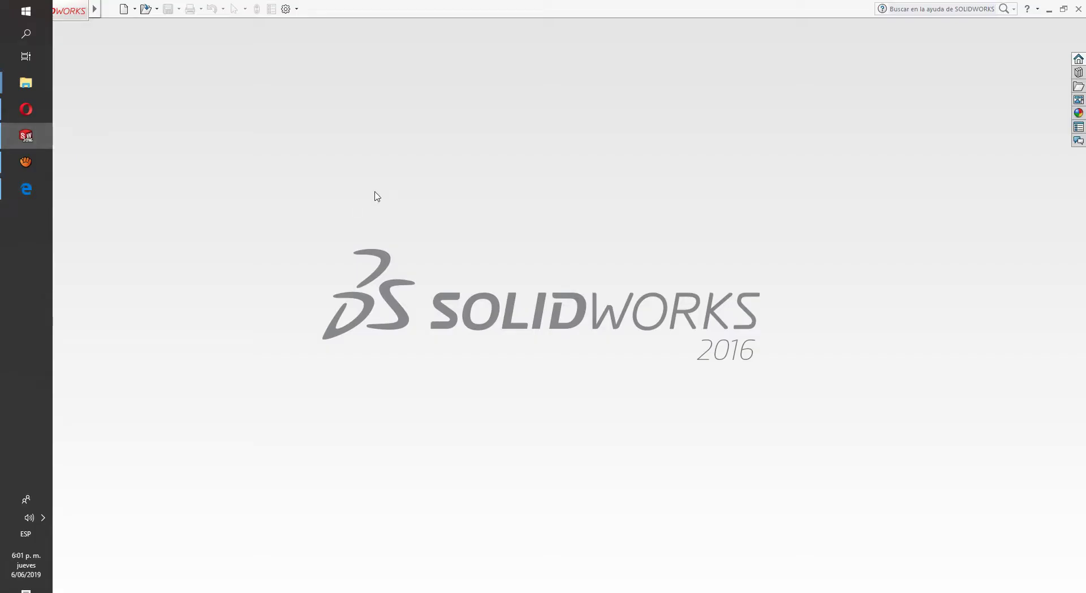
pyautogui.click(123, 9)
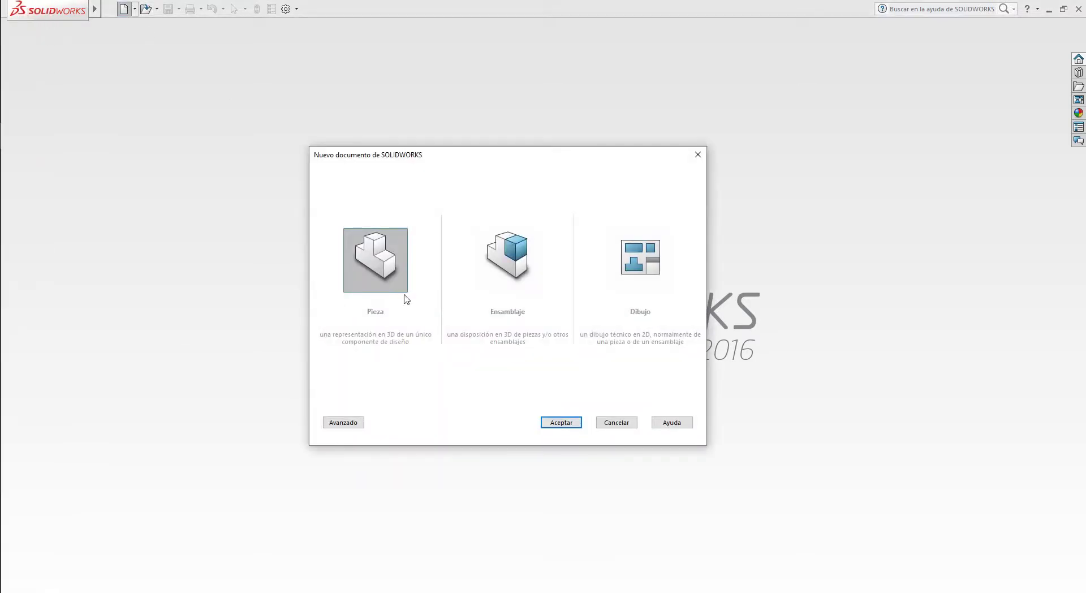
pyautogui.click(562, 423)
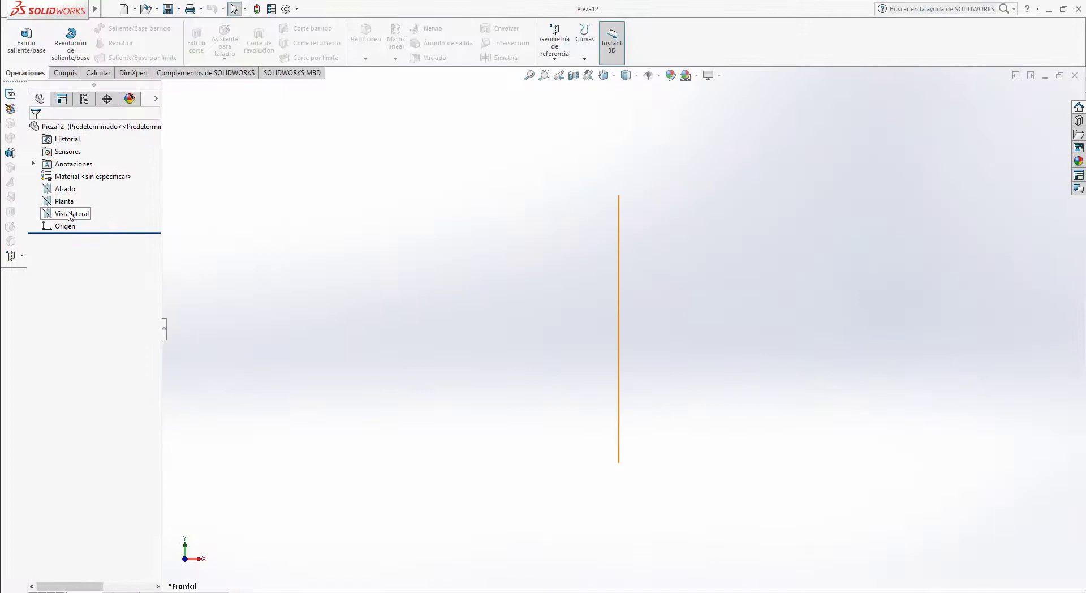
pyautogui.click(71, 213)
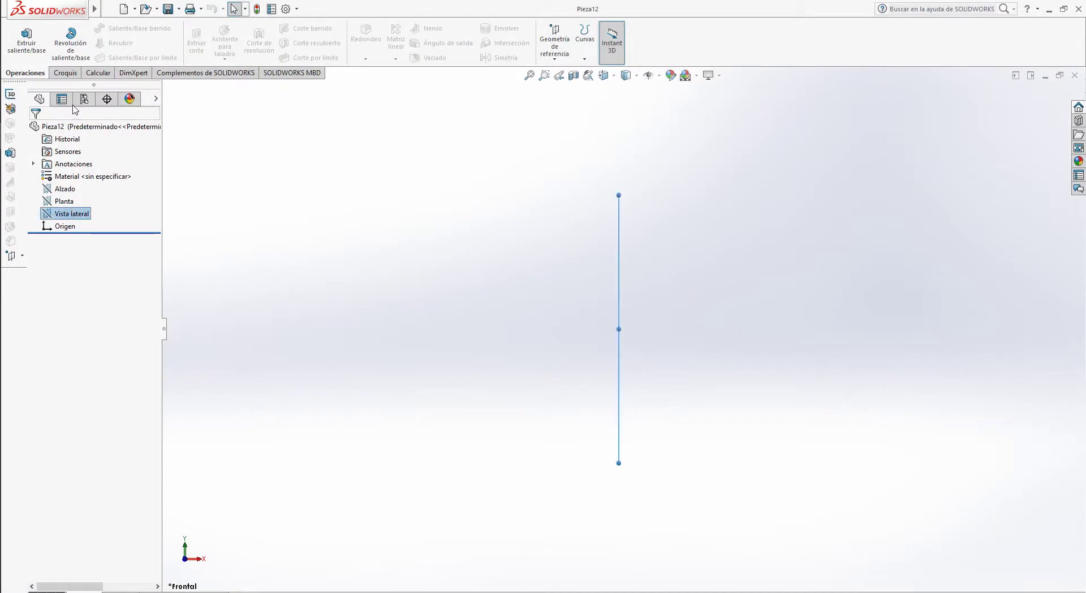
pyautogui.click(65, 72)
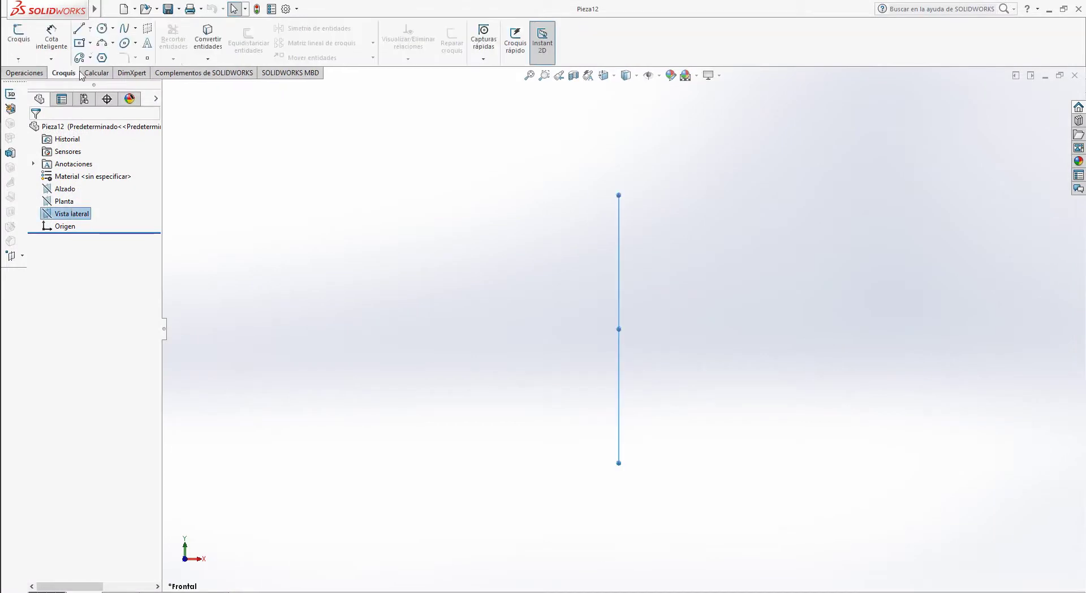
pyautogui.click(18, 35)
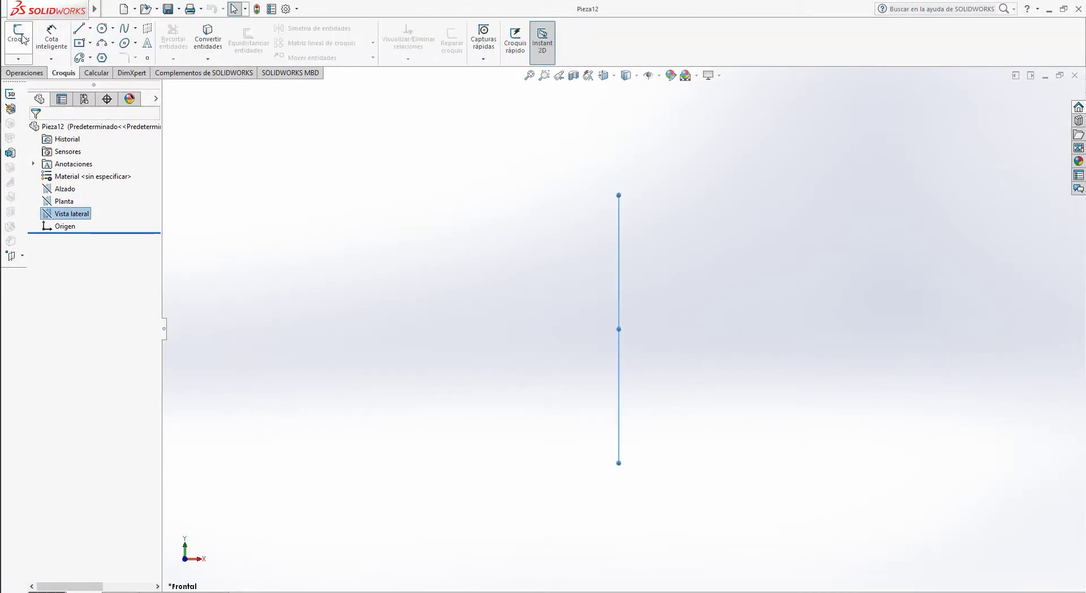
# Step: Draw a horizontal construction centerline about 111 mm long and add a midpoint relation between it and the origin
pyautogui.click(90, 29)
pyautogui.click(99, 57)
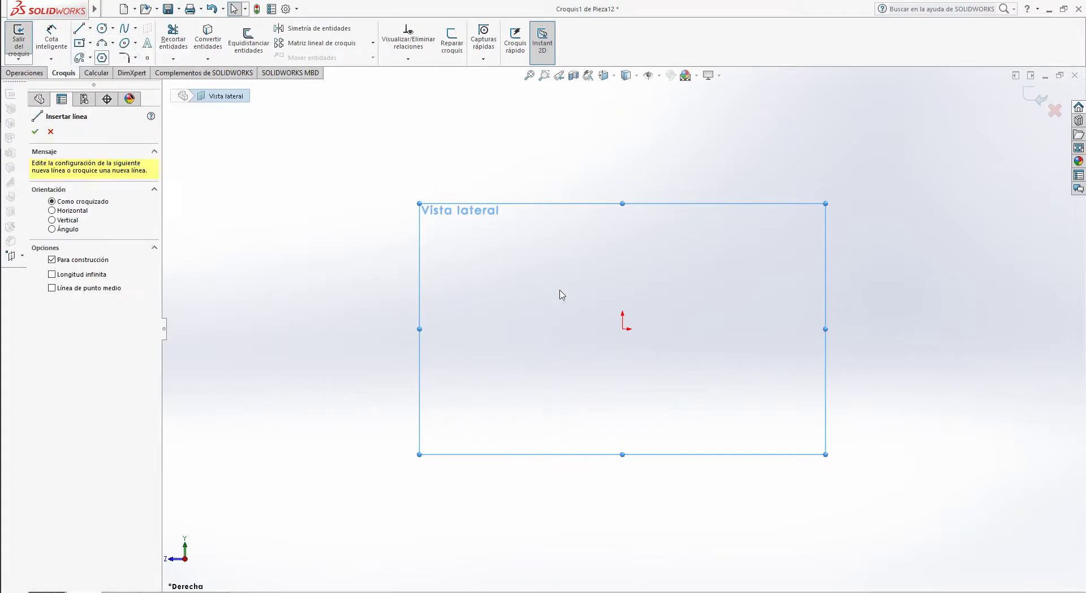
pyautogui.moveTo(496, 293); pyautogui.dragTo(508, 293)
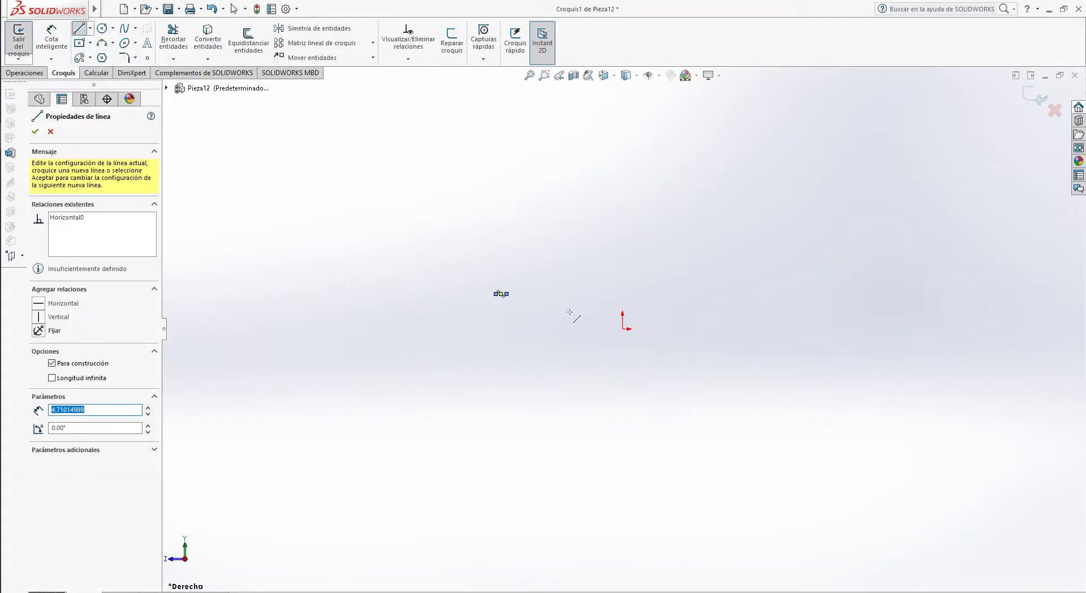
pyautogui.press('Escape')
pyautogui.moveTo(508, 295); pyautogui.dragTo(762, 305)
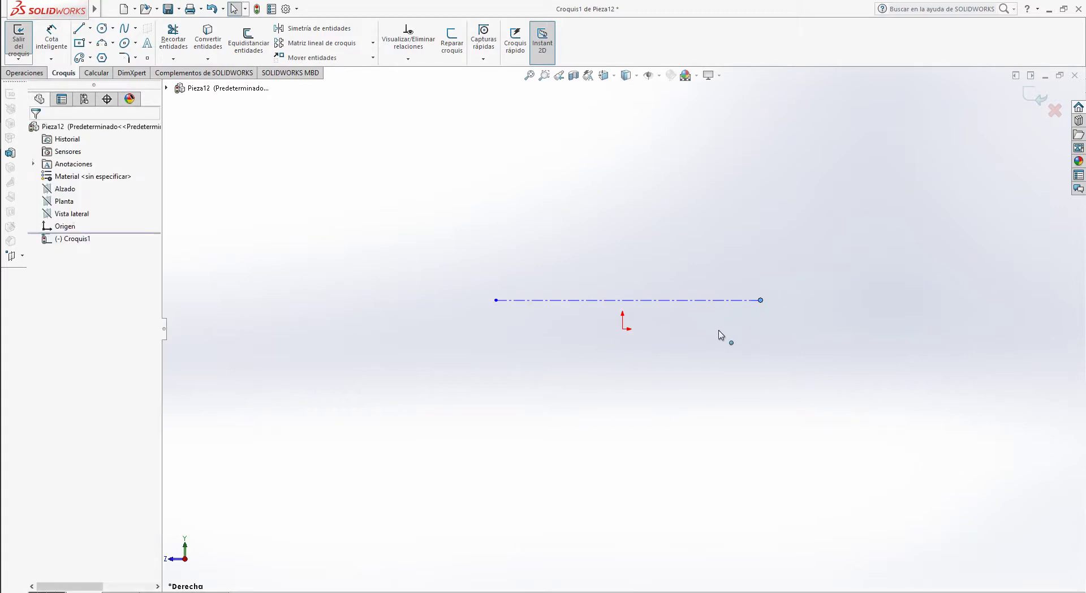
pyautogui.click(623, 329)
pyautogui.keyDown('ctrl'); pyautogui.click(628, 300); pyautogui.keyUp('ctrl')
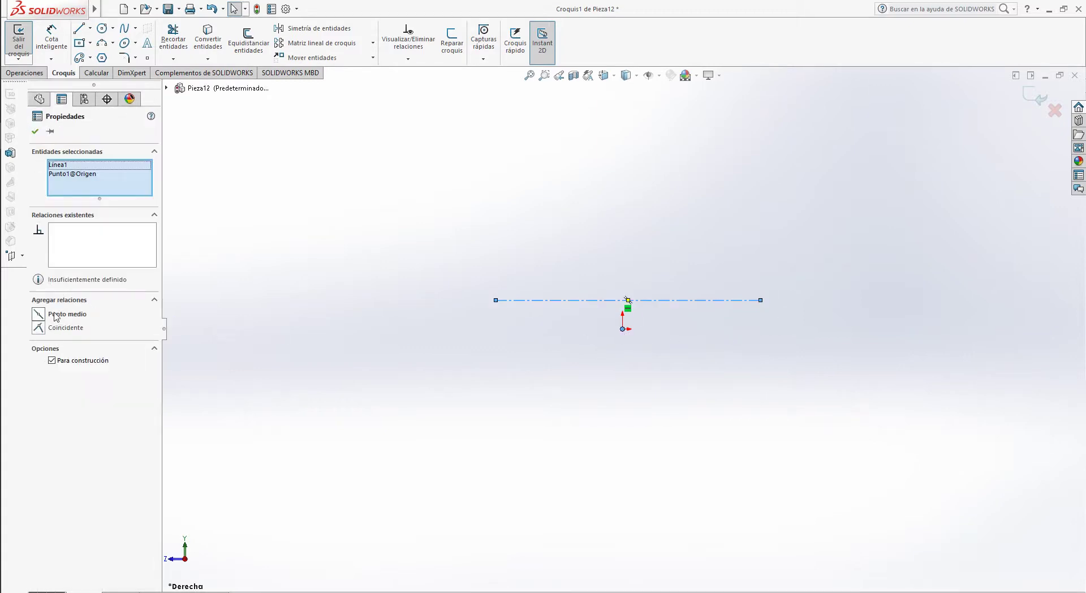
pyautogui.click(57, 314)
pyautogui.click(303, 239)
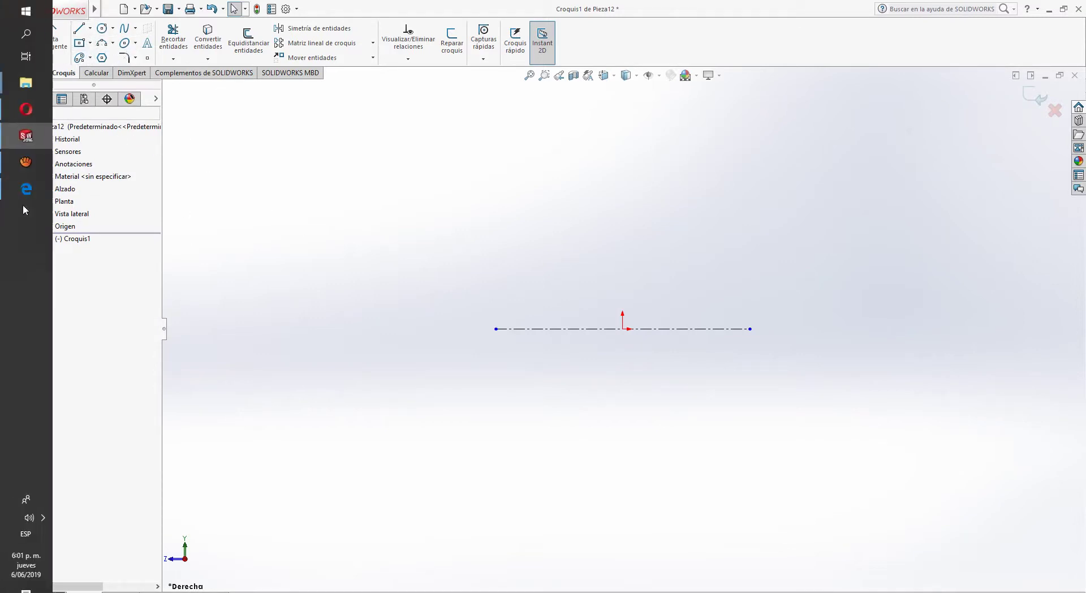
# Step: Check the overall length of part 2 in the PDF drawing and dimension the centerline as 84 mm
pyautogui.click(27, 190)
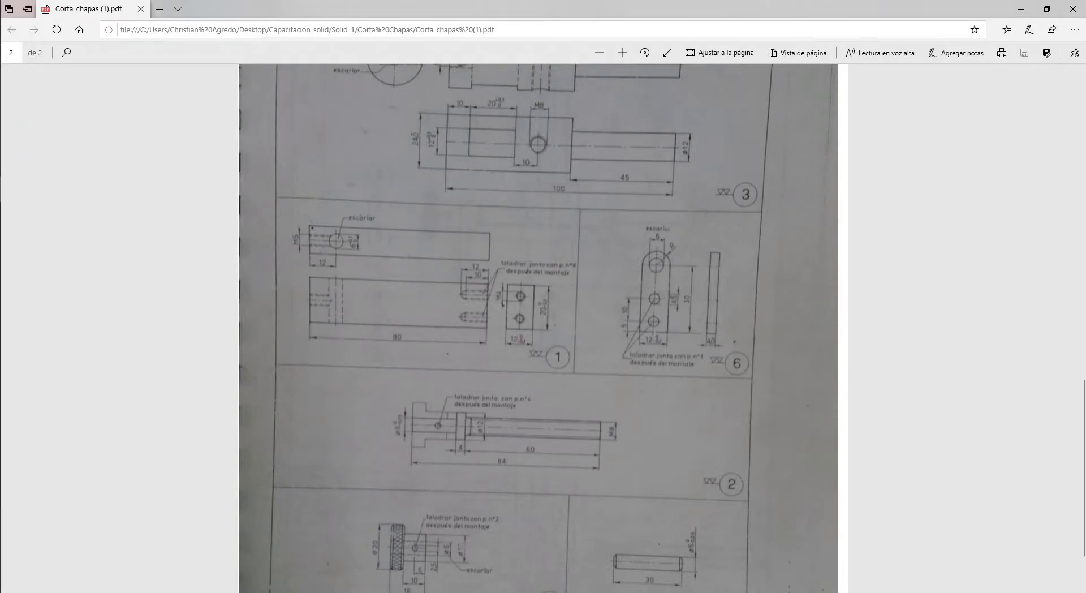
pyautogui.click(25, 138)
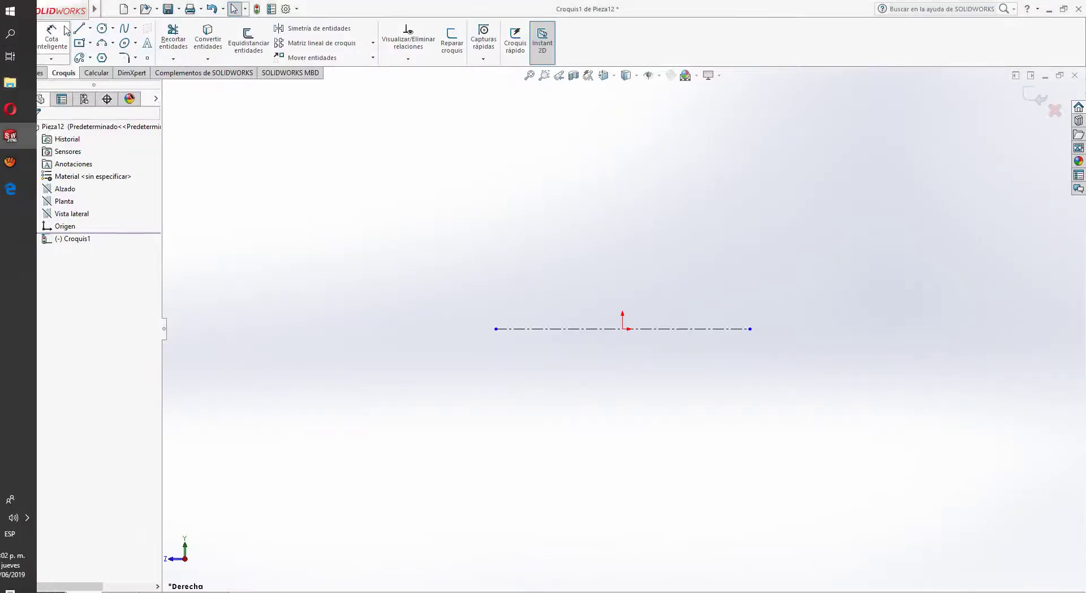
pyautogui.click(592, 330)
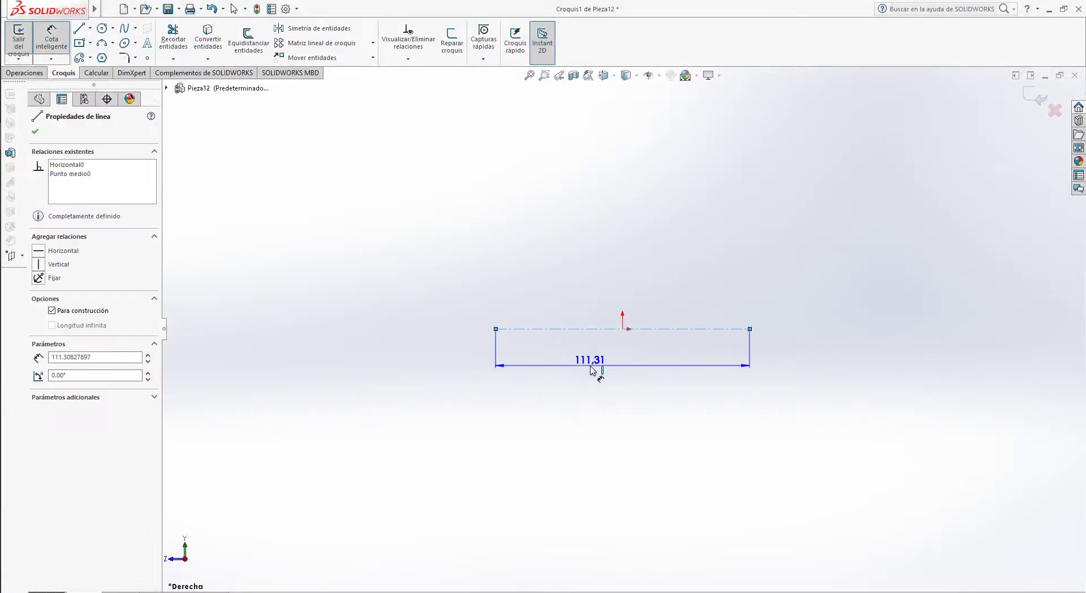
pyautogui.click(591, 369)
pyautogui.write('84')
pyautogui.press('Return')
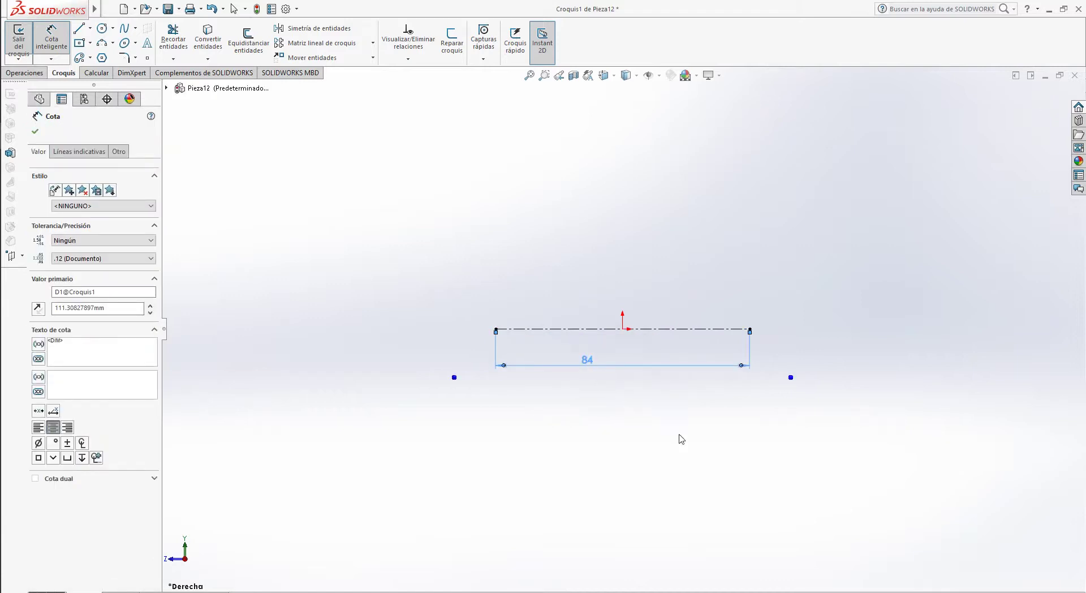
# Step: Examine part 2's stepped outline and dimensions in the Corta_chapas PDF and return to the SOLIDWORKS sketch
pyautogui.moveTo(3, 159)
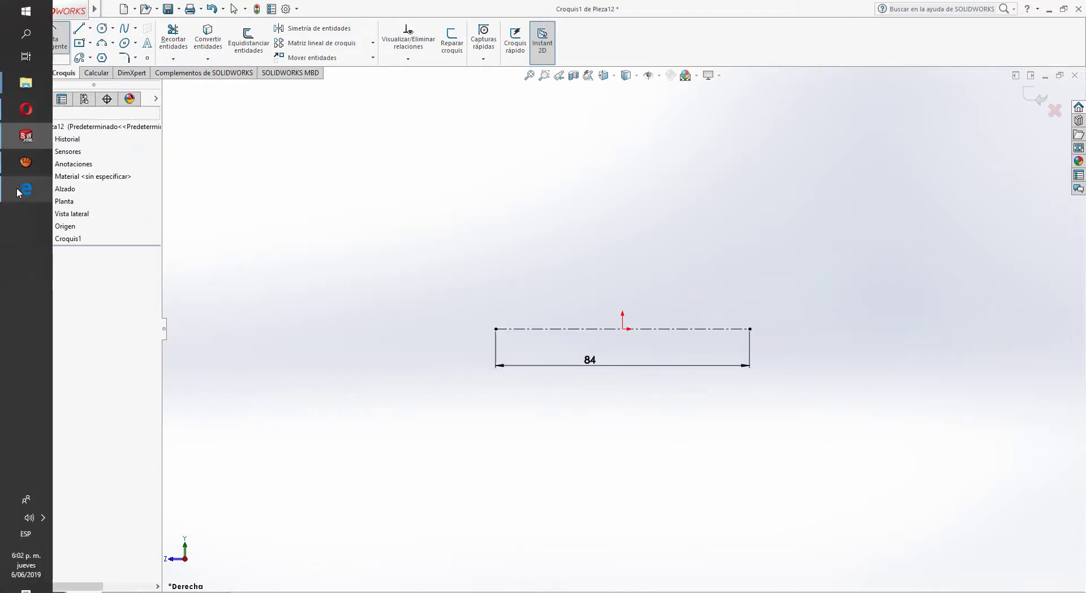
pyautogui.click(25, 191)
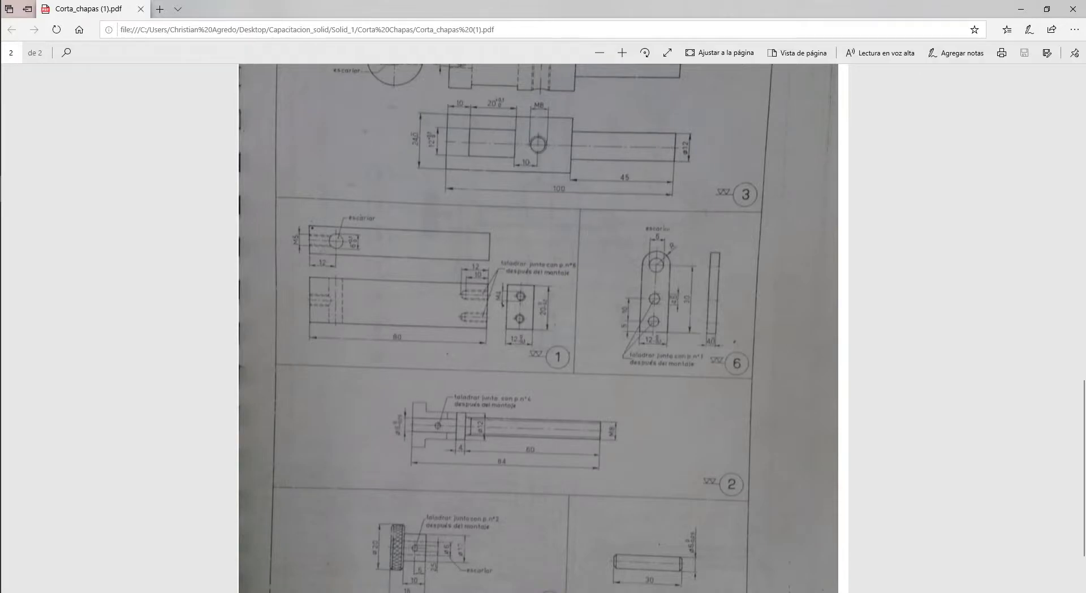
pyautogui.press('F7')
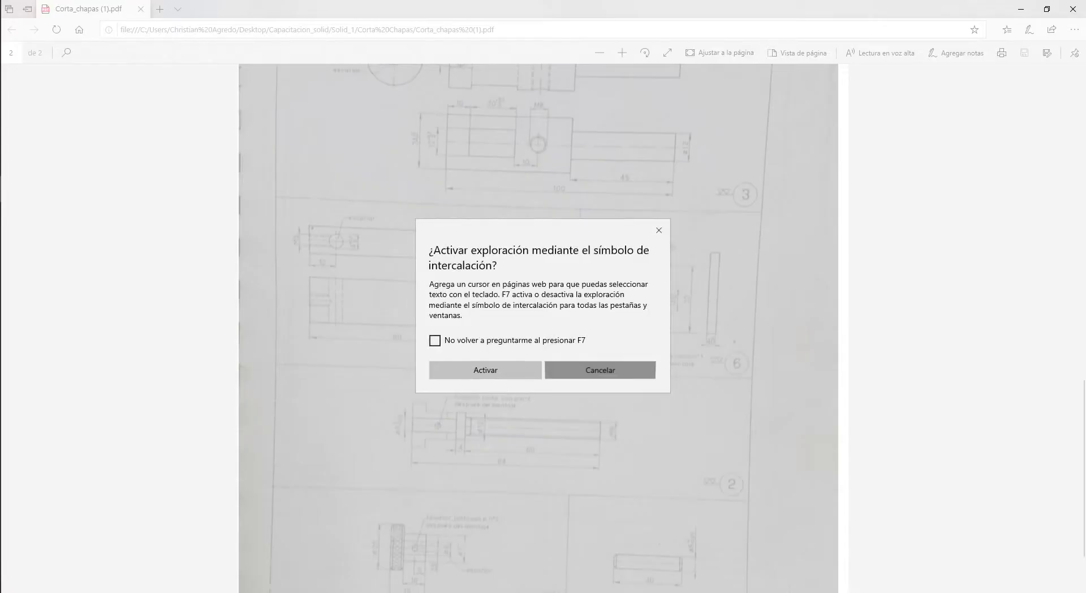
pyautogui.click(599, 370)
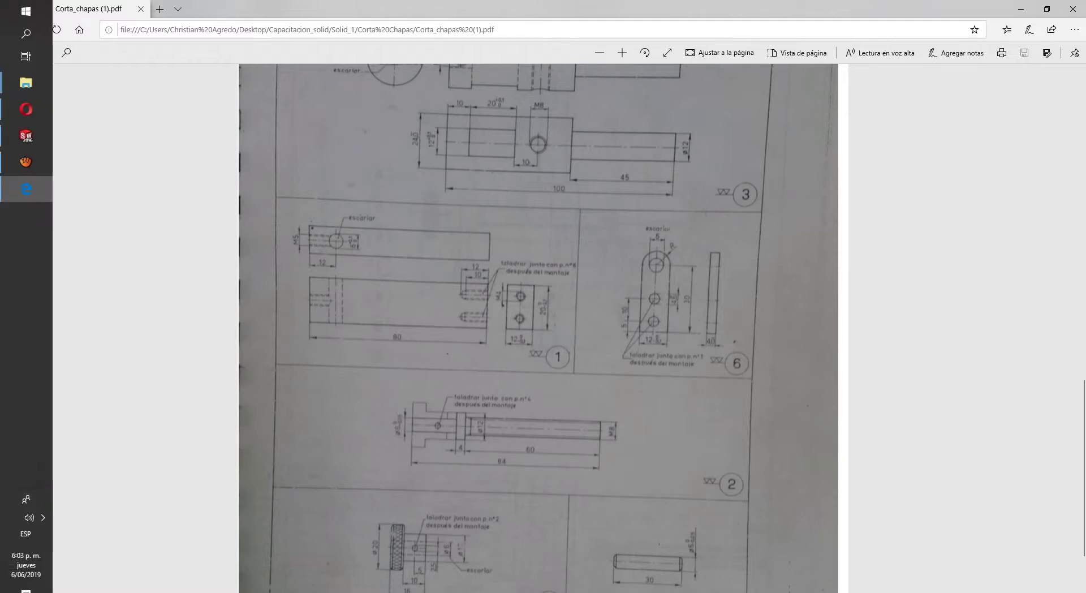
pyautogui.click(24, 140)
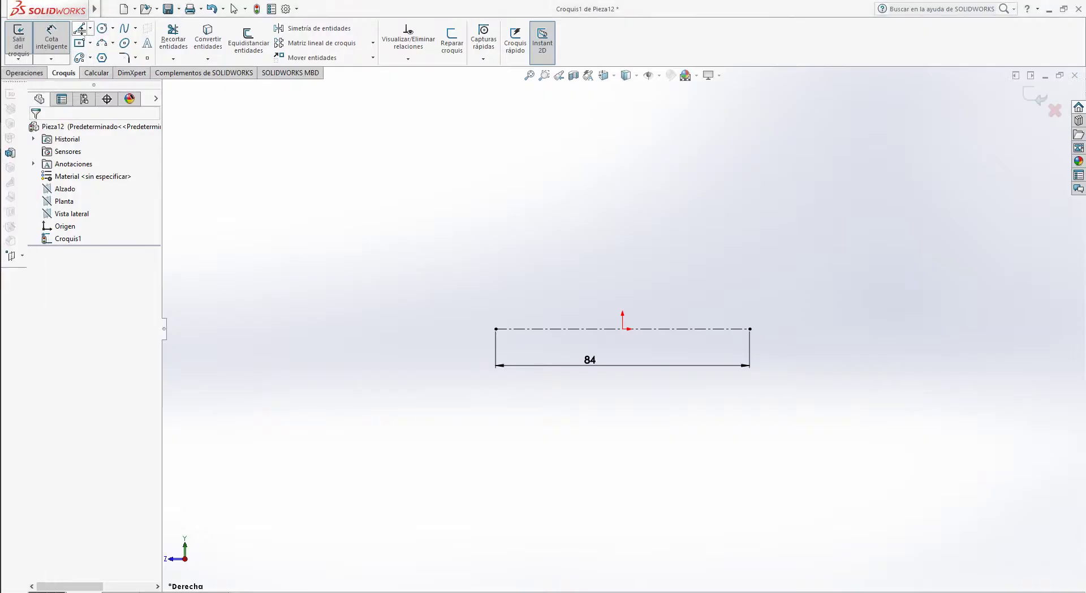
# Step: Sketch the half-profile above the centerline: a section about 52.6 mm long and 8 mm high, a raised collar, and an end about 5.5 mm high
pyautogui.click(80, 29)
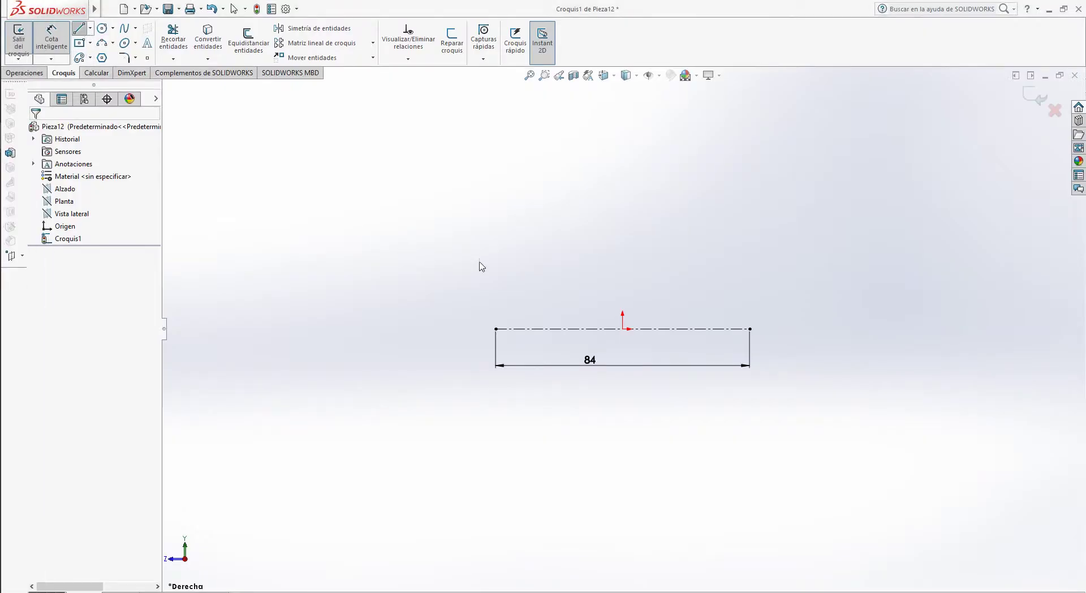
pyautogui.click(750, 328)
pyautogui.click(749, 305)
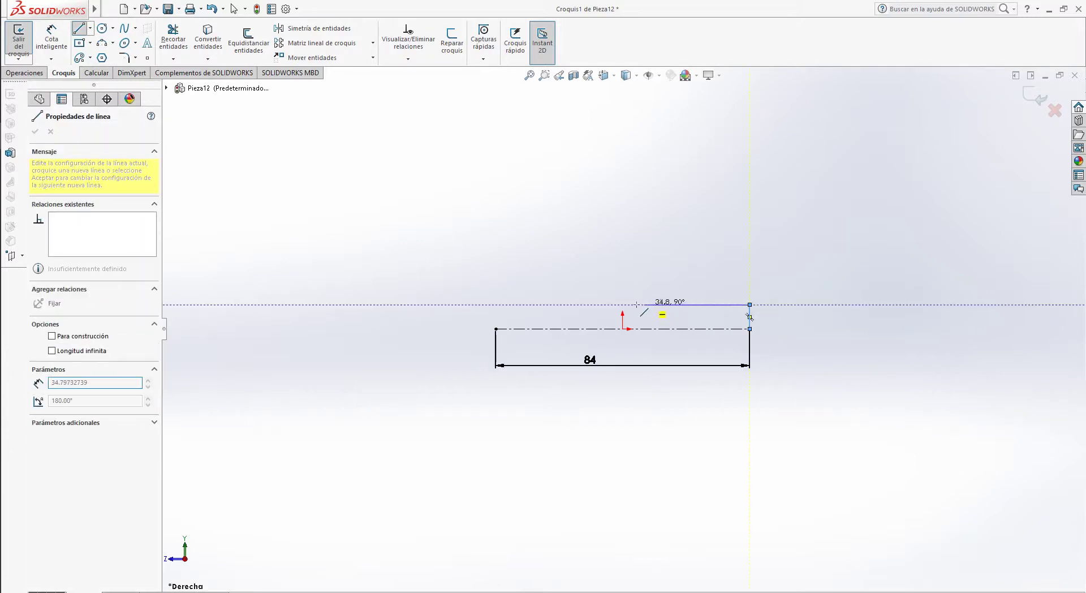
pyautogui.click(591, 304)
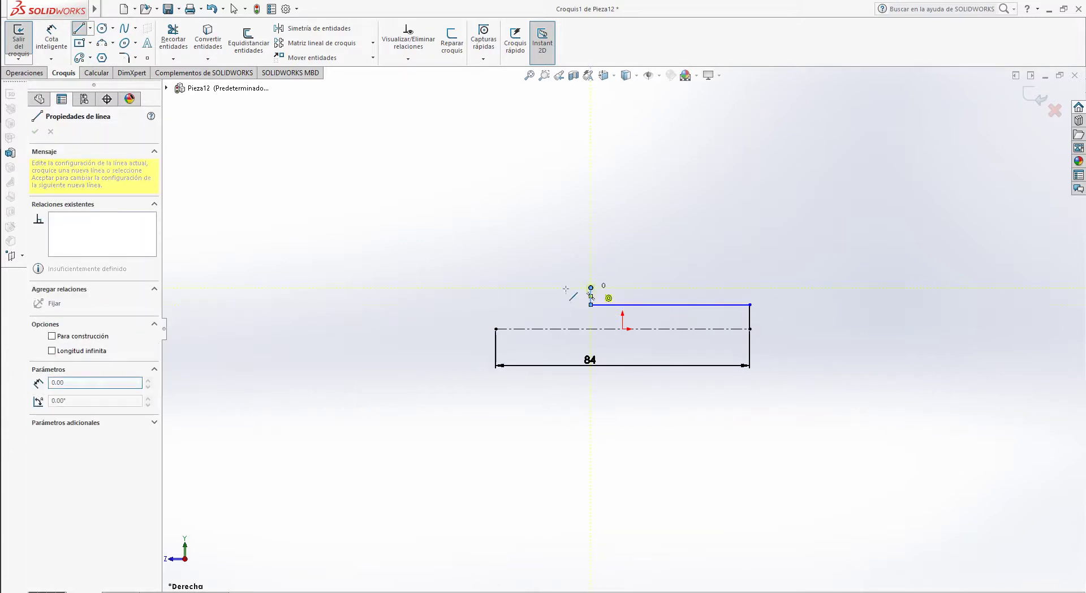
pyautogui.click(591, 287)
pyautogui.click(566, 287)
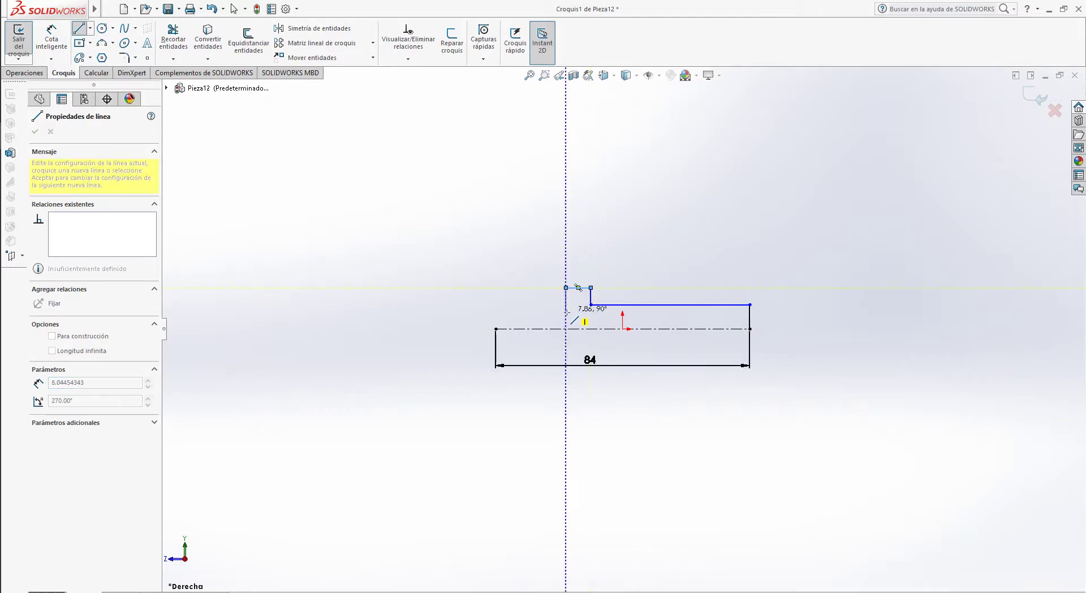
pyautogui.click(566, 312)
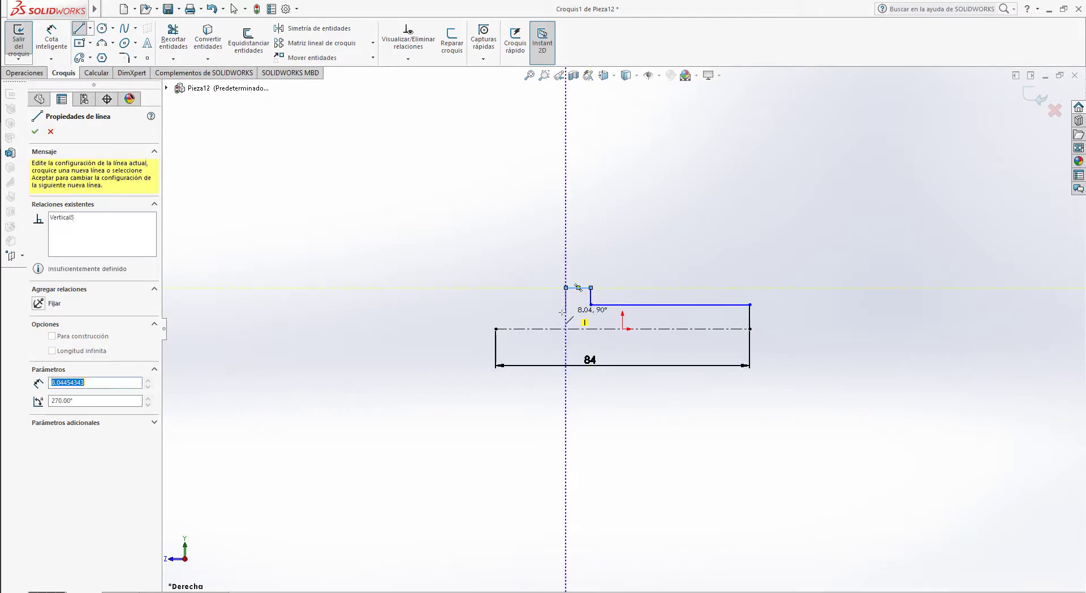
pyautogui.click(496, 311)
pyautogui.click(496, 328)
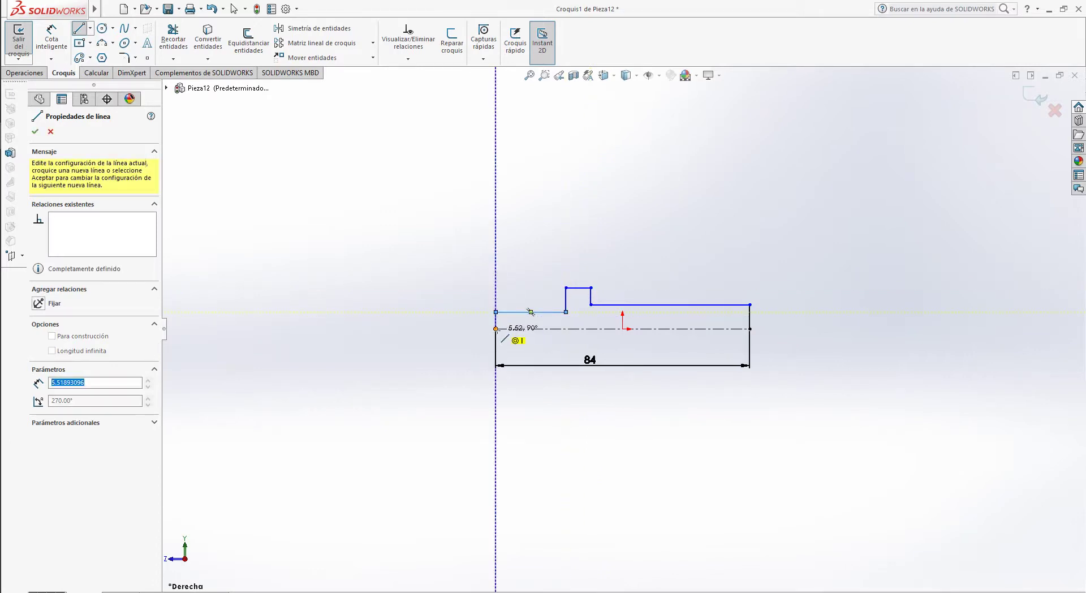
pyautogui.press('Escape')
# Step: Check the thread size of part 2 in the PDF drawing and dimension the long section's diameter about the centerline as 8 mm
pyautogui.scroll(-6, 602, 315)
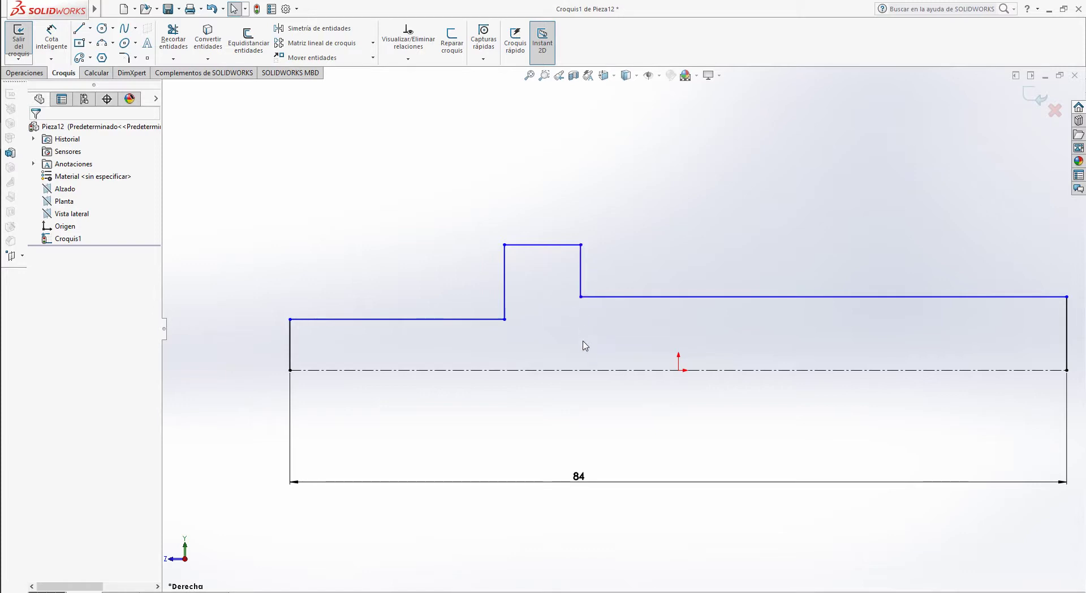
pyautogui.scroll(5, 585, 345)
pyautogui.moveTo(3, 144)
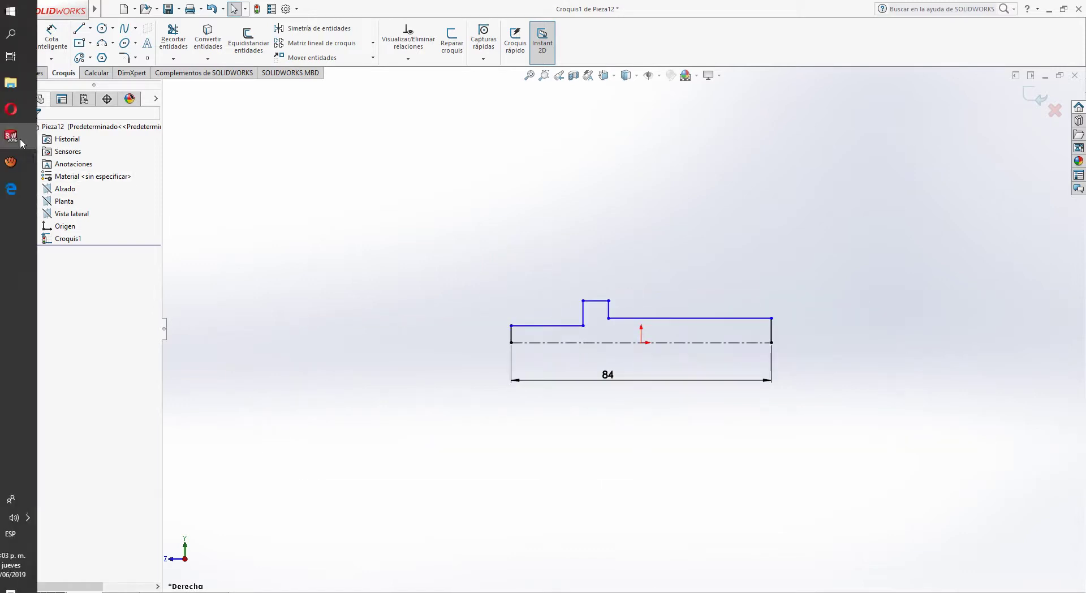
pyautogui.click(22, 191)
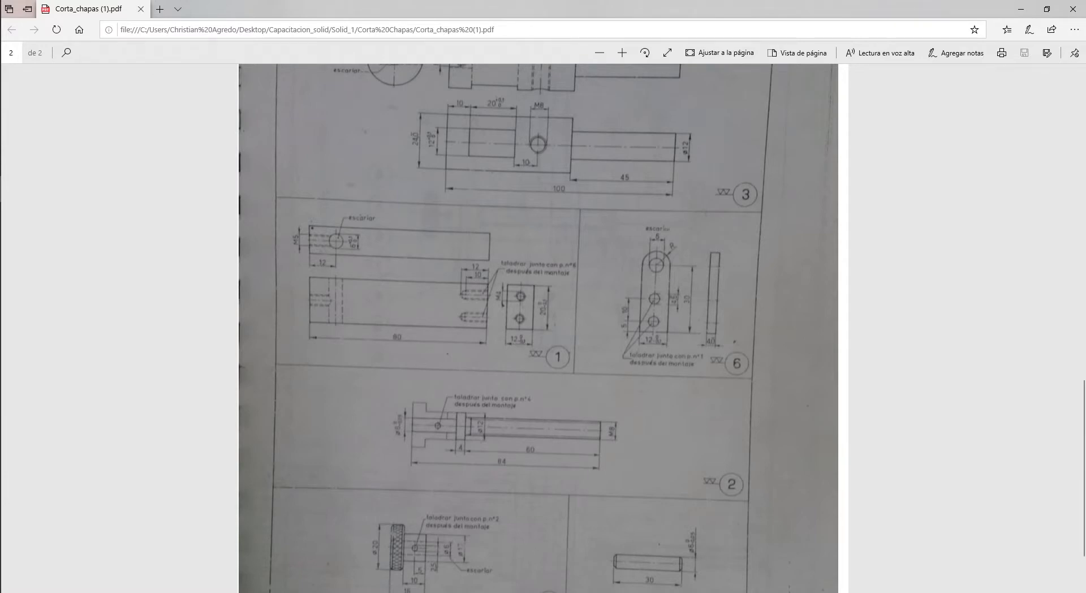
pyautogui.moveTo(2, 141)
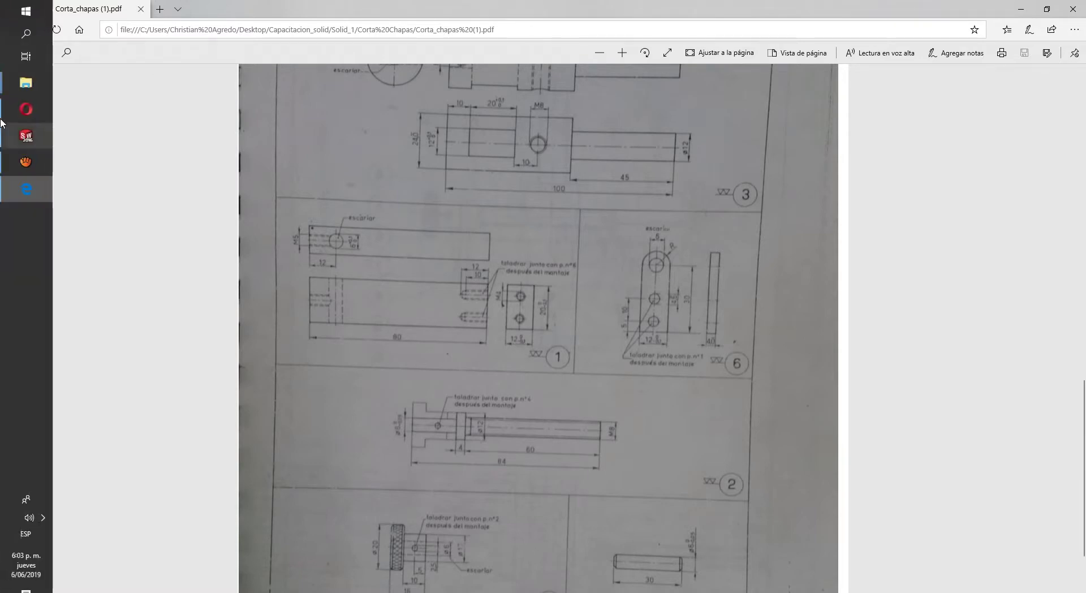
pyautogui.click(26, 136)
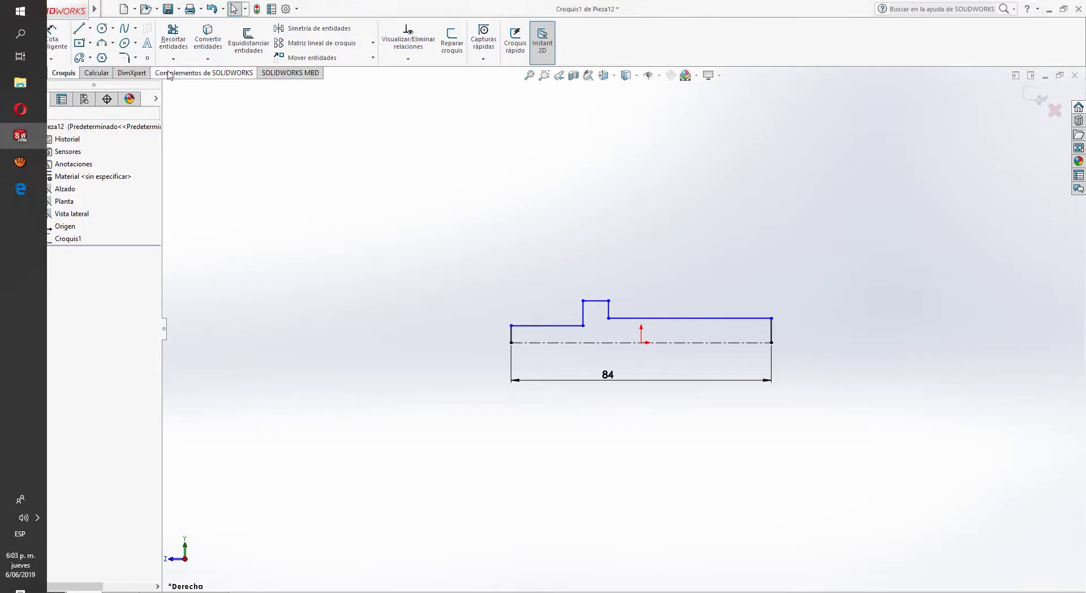
pyautogui.click(719, 320)
pyautogui.click(731, 342)
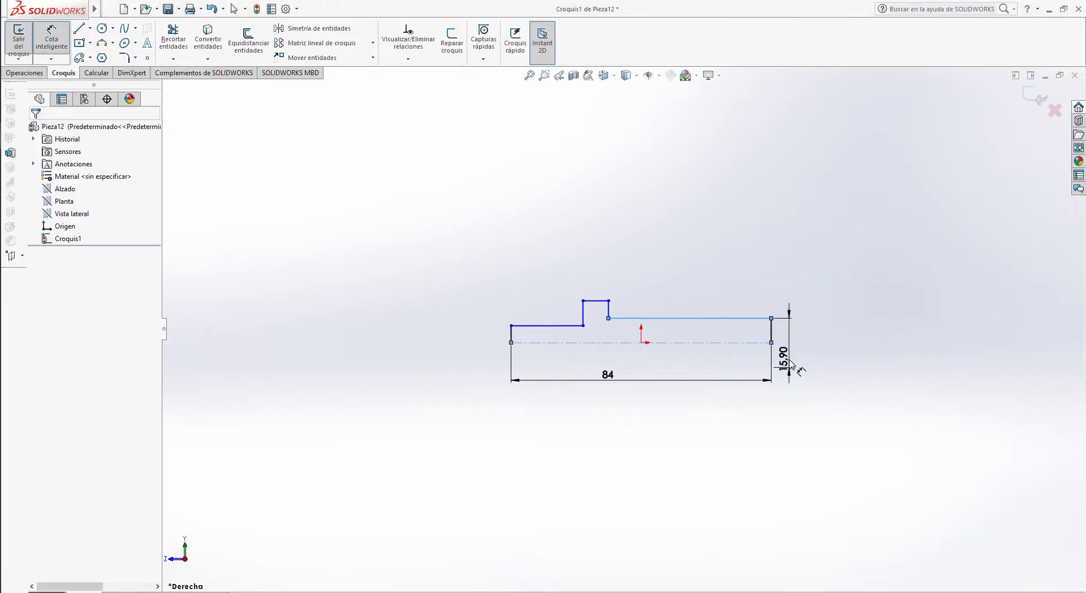
pyautogui.click(791, 365)
pyautogui.write('8')
pyautogui.press('Return')
pyautogui.press('Escape')
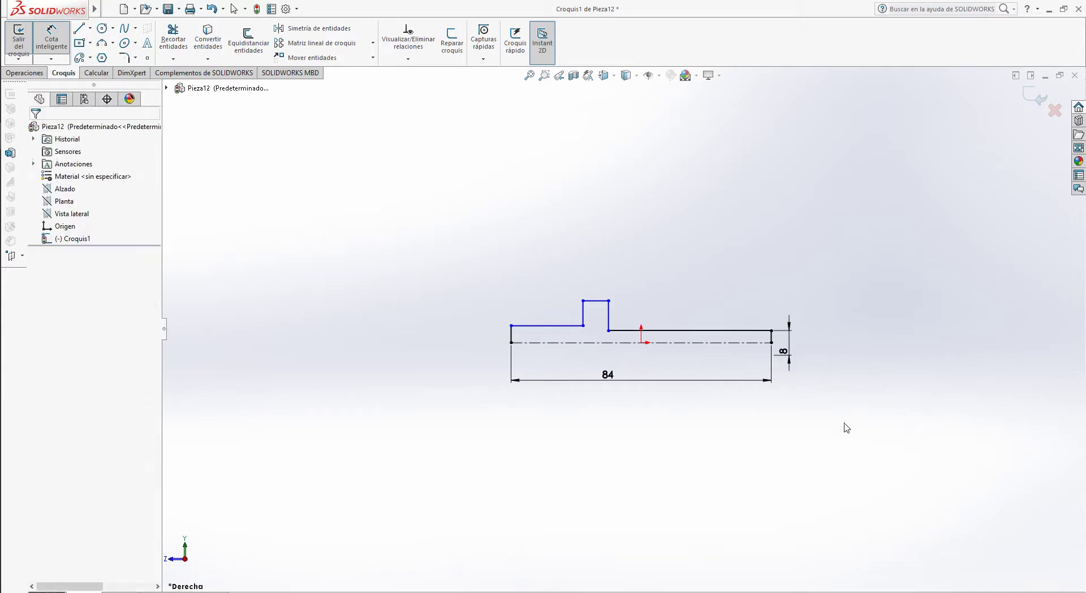
# Step: Check the threaded section's length in the PDF drawing and dimension the long horizontal line as 60 mm
pyautogui.click(26, 189)
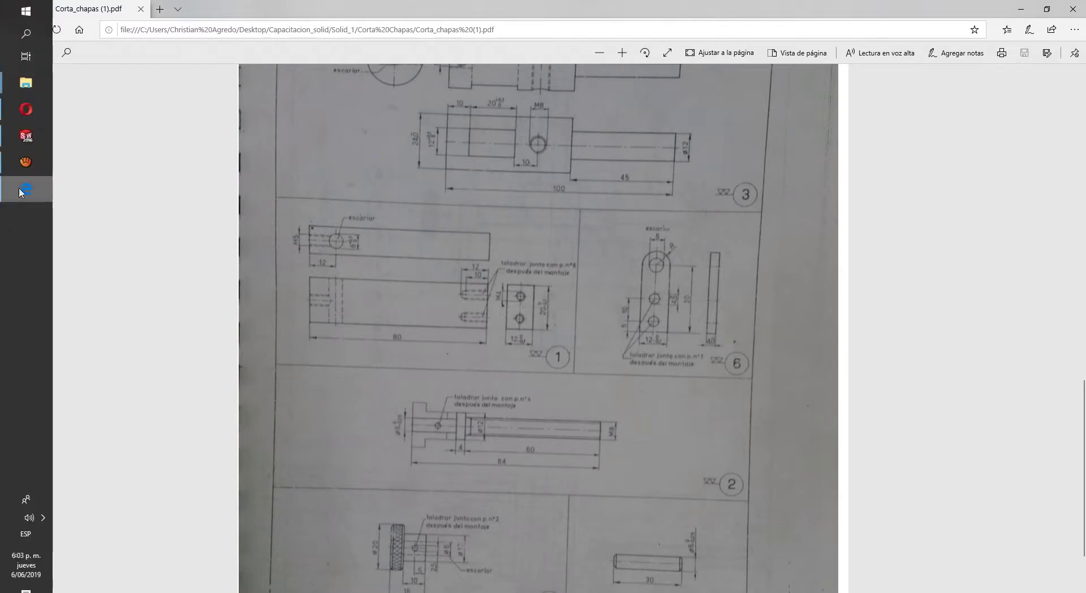
pyautogui.click(24, 141)
pyautogui.click(679, 331)
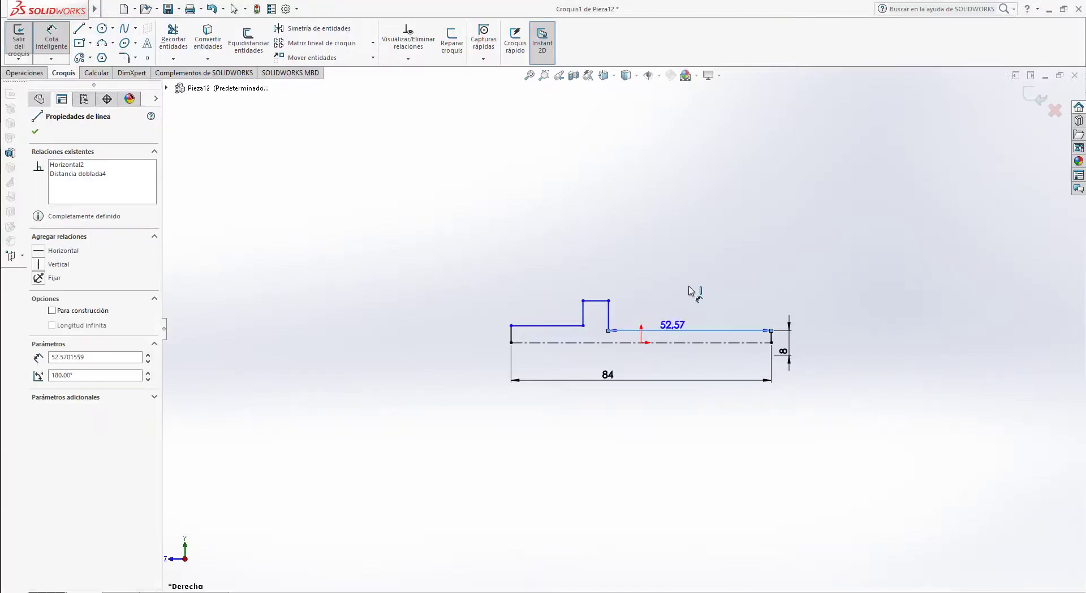
pyautogui.click(689, 291)
pyautogui.write('60')
pyautogui.press('Return')
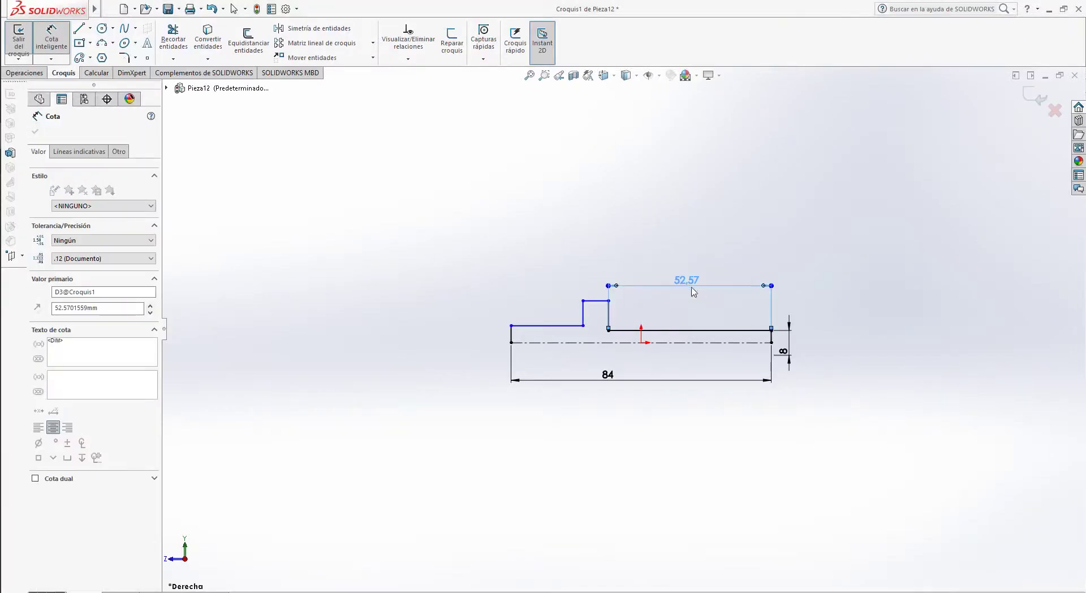
# Step: Dimension the width of the raised collar as 4 mm
pyautogui.scroll(-3, 582, 307)
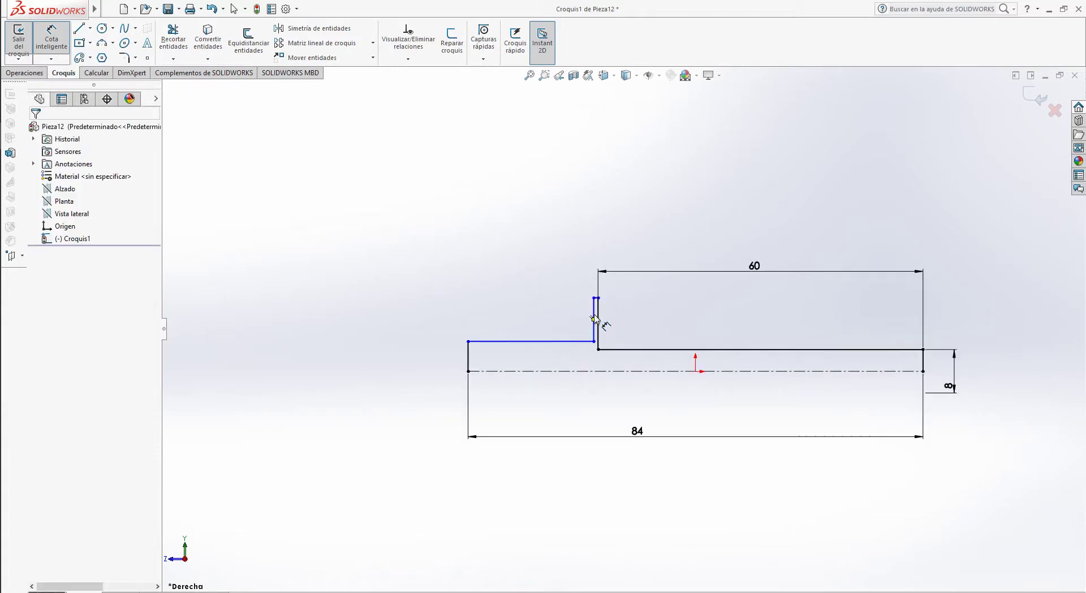
pyautogui.click(595, 329)
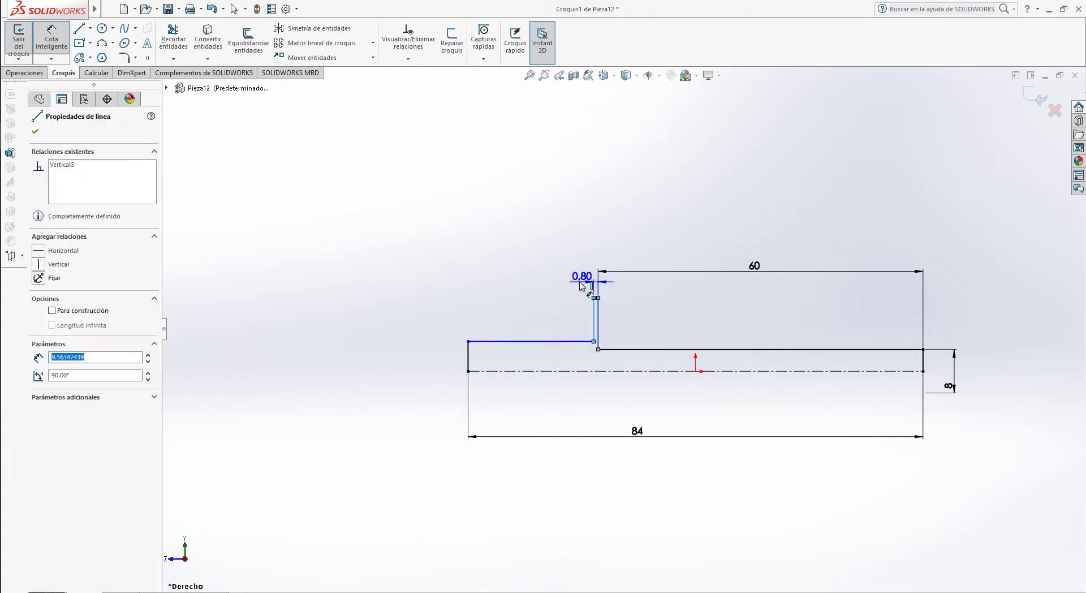
pyautogui.click(577, 283)
pyautogui.write('4mm')
pyautogui.press('Return')
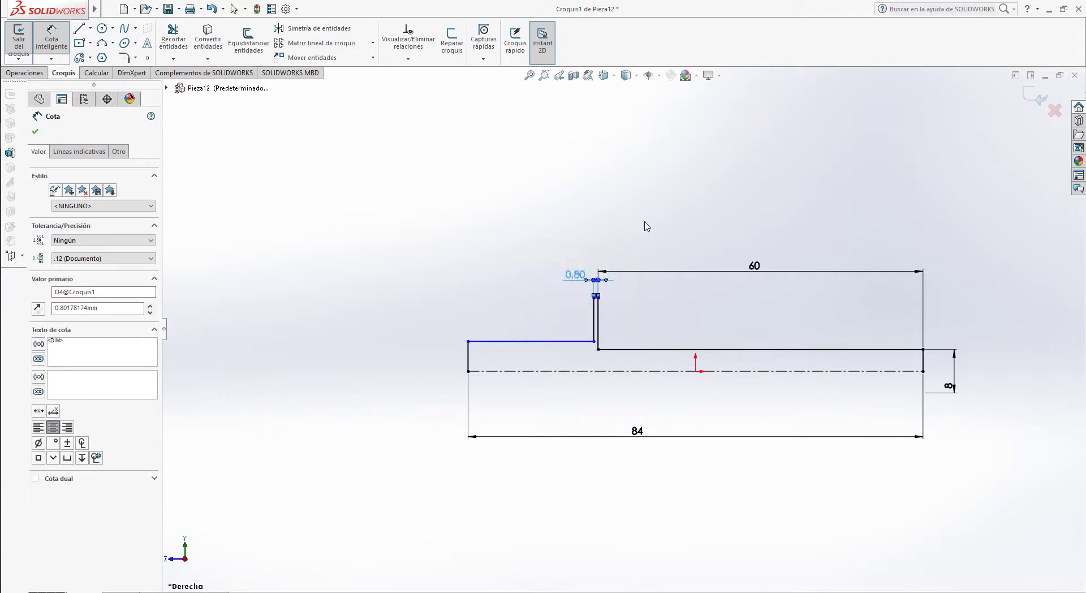
pyautogui.press('Escape')
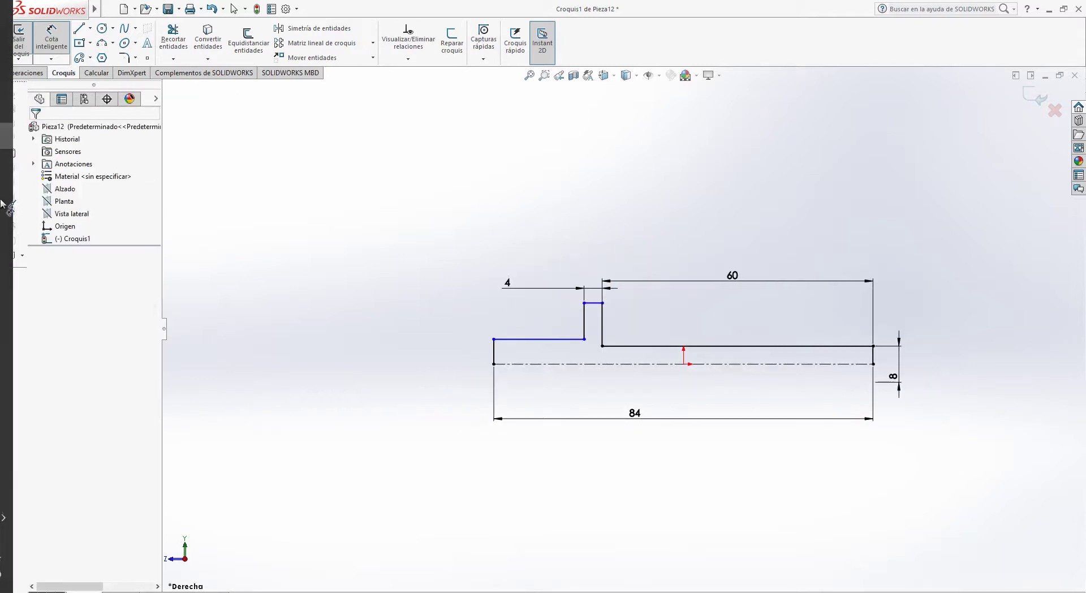
# Step: Check the plain end's diameter in the PDF drawing and dimension the short section's diameter about the centerline as 6 mm
pyautogui.click(26, 189)
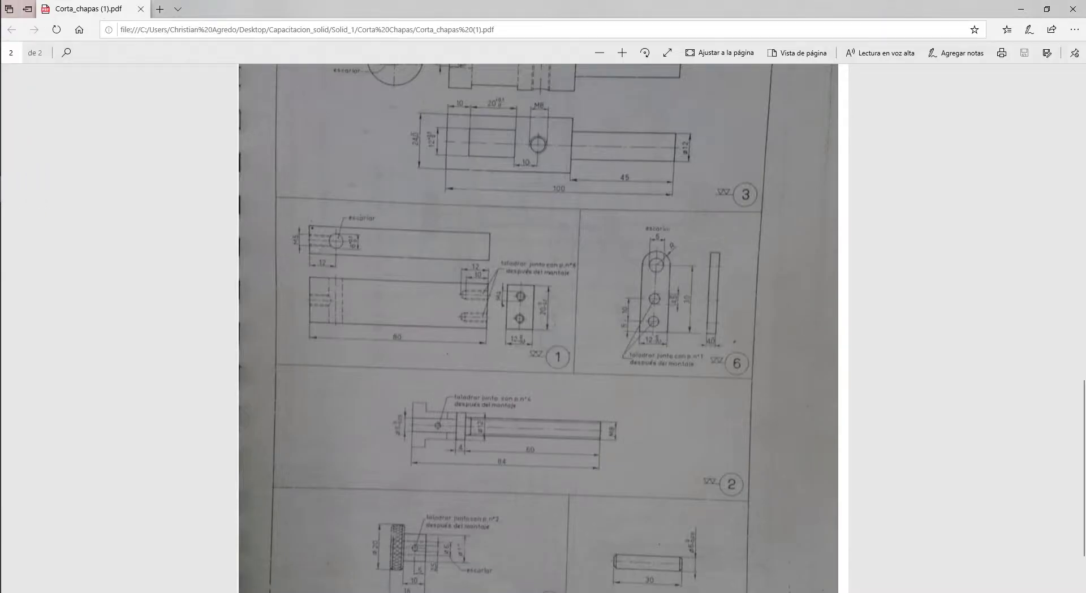
pyautogui.moveTo(1, 170)
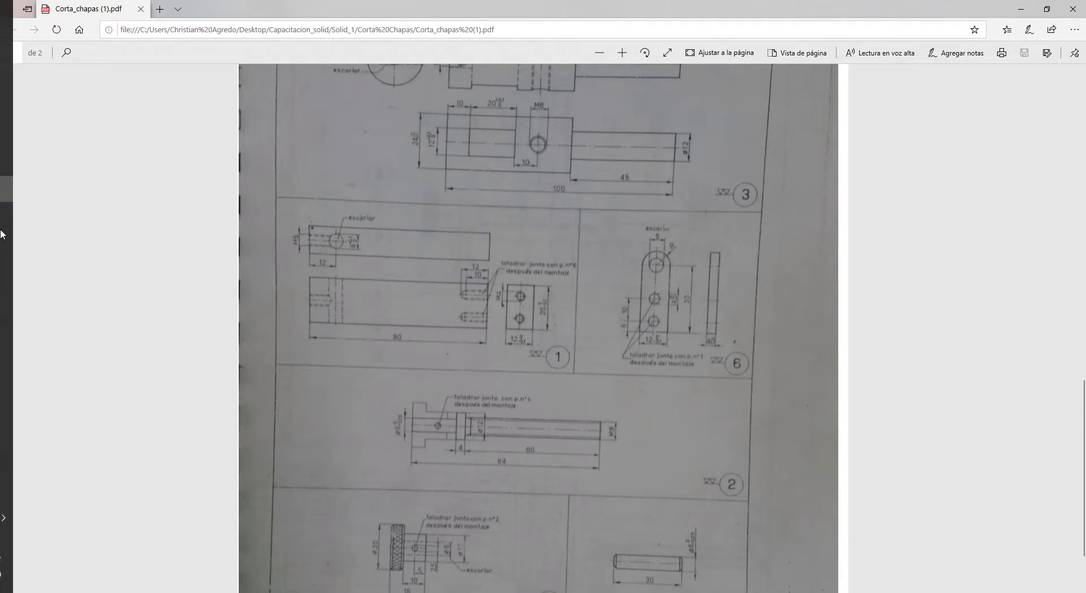
pyautogui.click(27, 145)
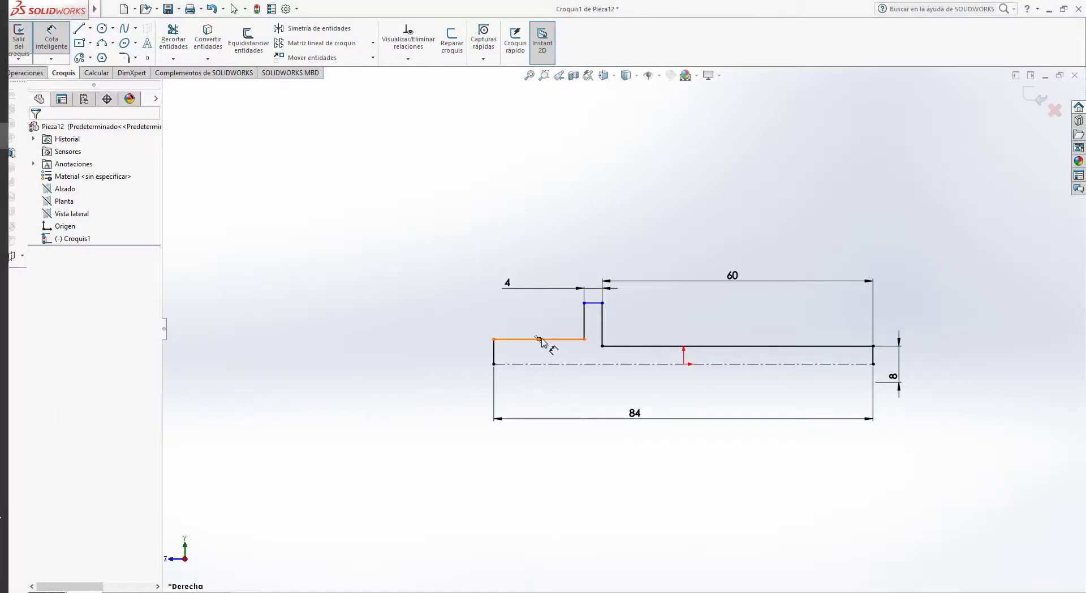
pyautogui.click(560, 340)
pyautogui.click(547, 364)
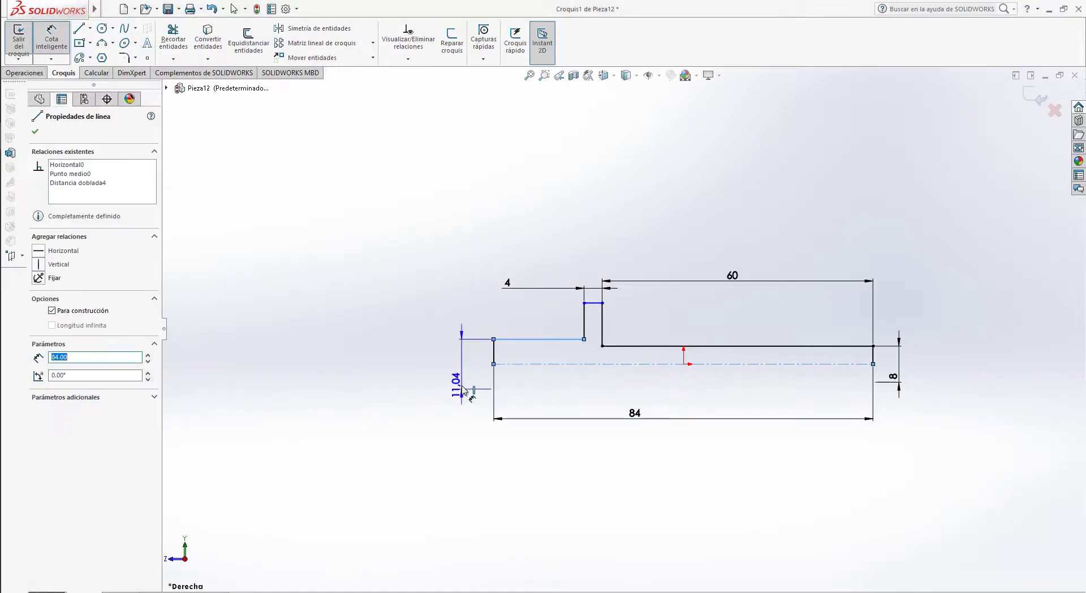
pyautogui.click(463, 390)
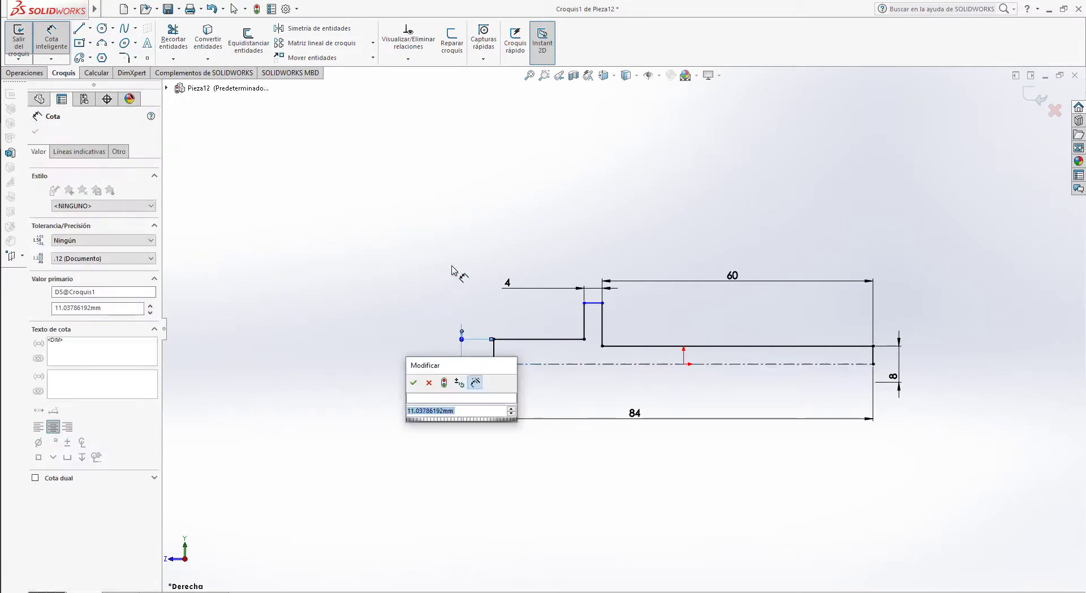
pyautogui.write('6')
pyautogui.press('Return')
pyautogui.press('Escape')
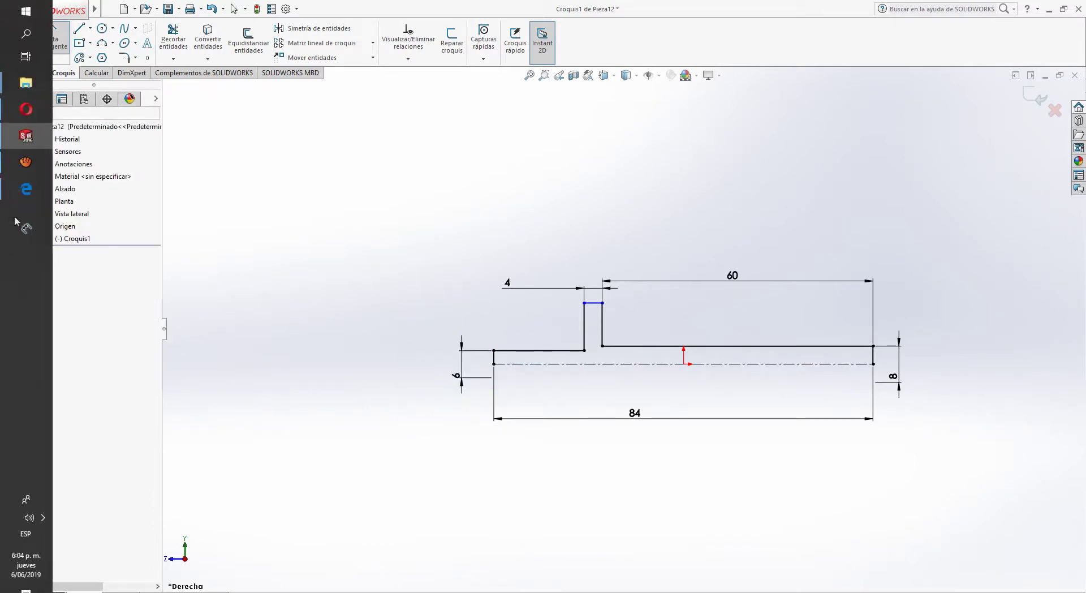
# Step: Check the collar's diameter in the PDF drawing and dimension it about the centerline as 12 mm
pyautogui.click(4, 188)
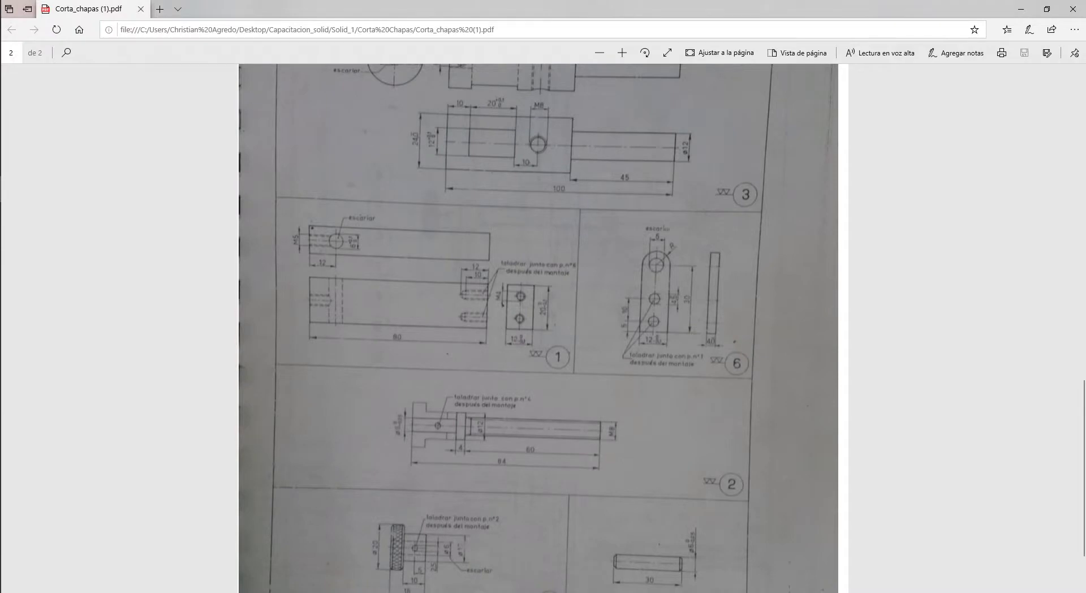
pyautogui.click(25, 150)
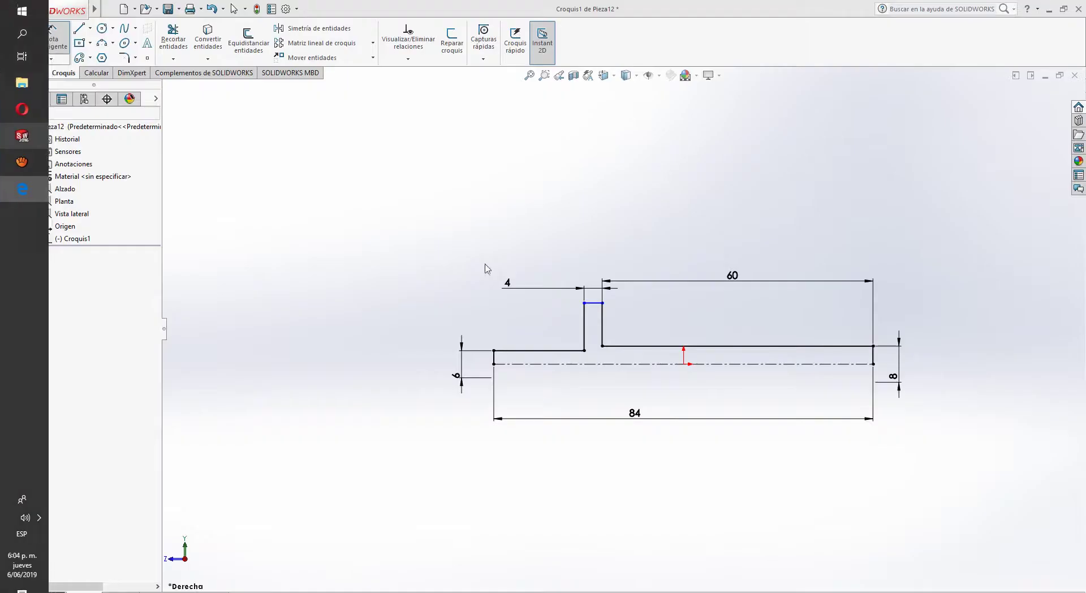
pyautogui.click(604, 303)
pyautogui.click(616, 364)
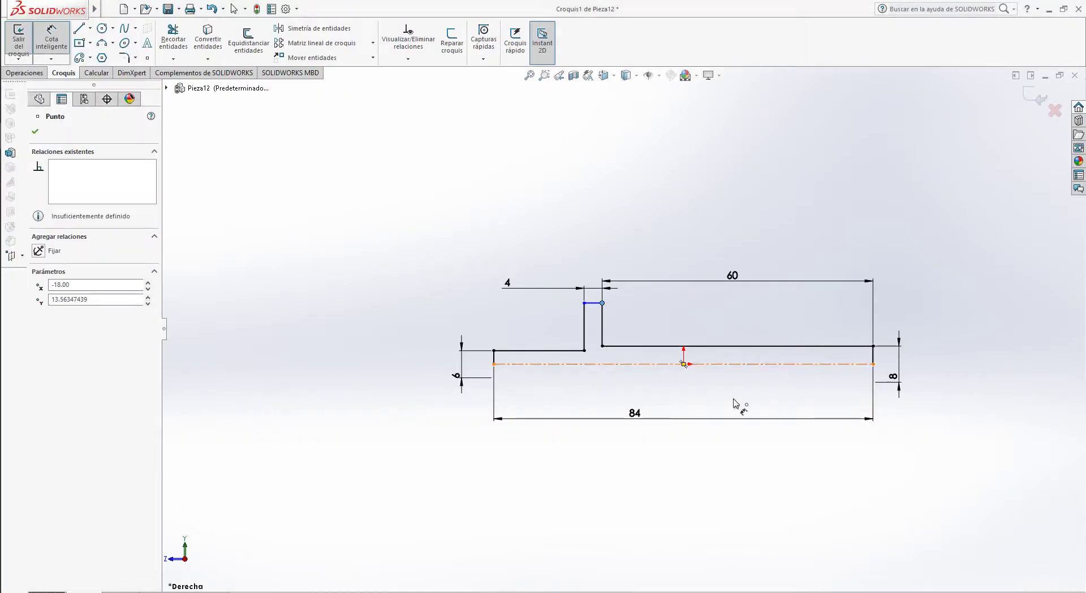
pyautogui.click(709, 399)
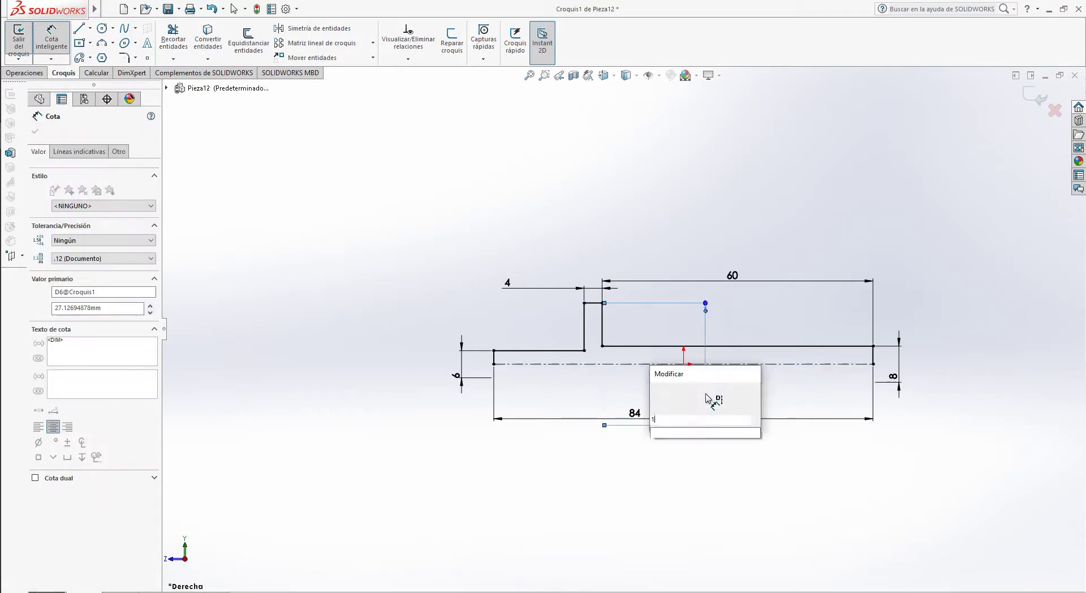
pyautogui.press('Return')
pyautogui.click(757, 398)
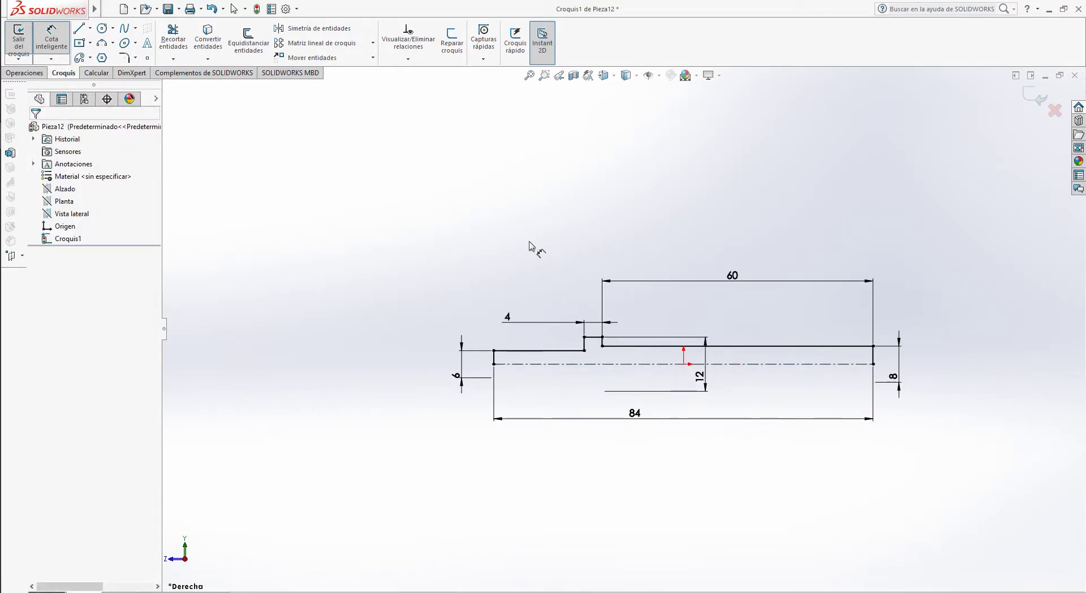
# Step: Revolve the half-profile 360° about the centerline, letting the open sketch be closed automatically
pyautogui.click(40, 75)
pyautogui.click(70, 43)
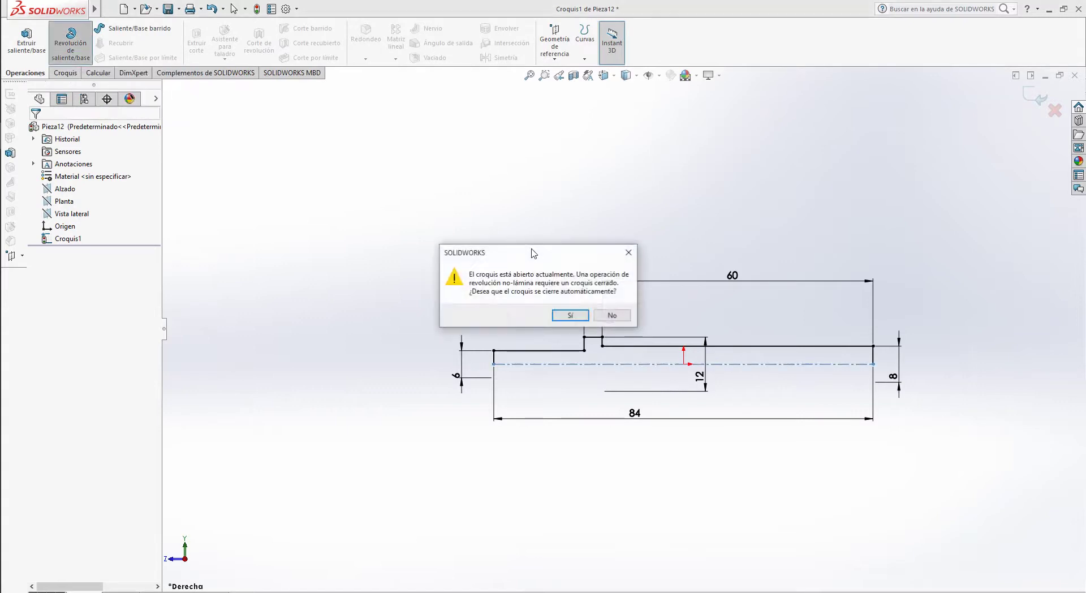
pyautogui.click(576, 315)
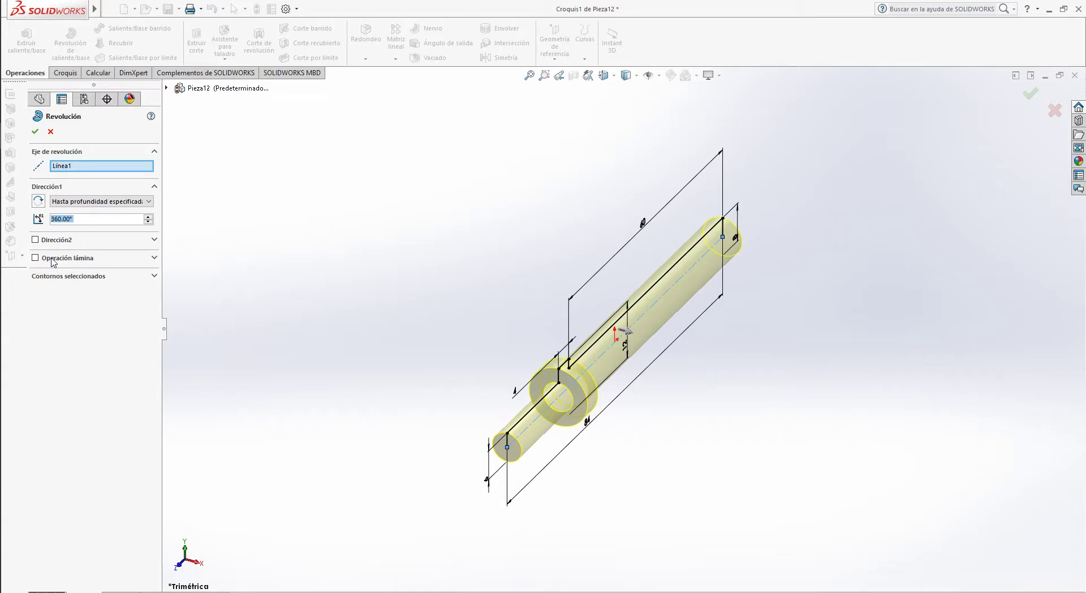
pyautogui.click(34, 131)
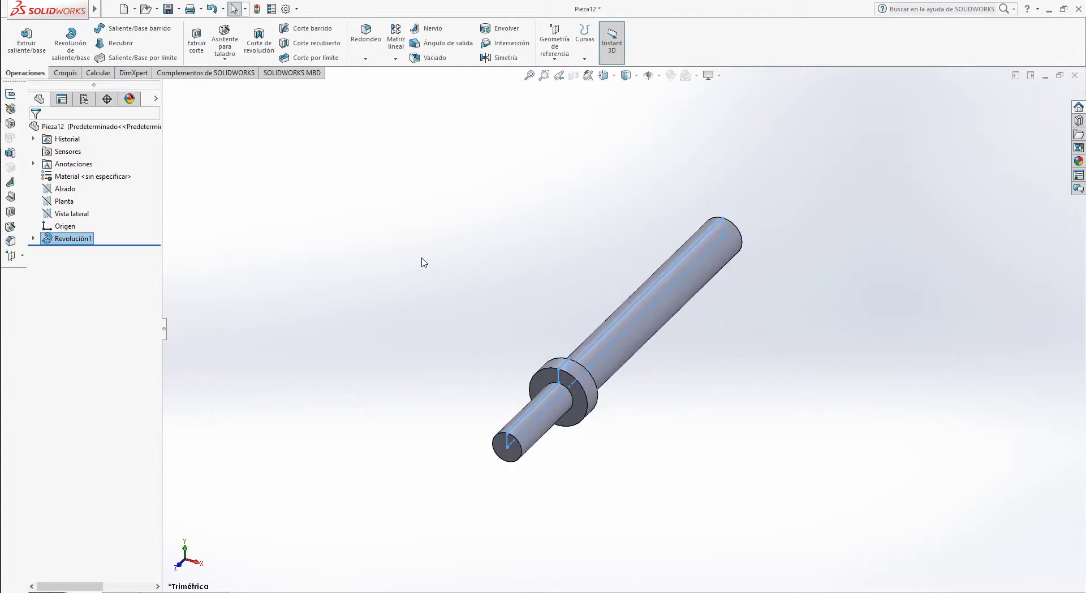
# Step: Examine the revolved spindle, then the assembly view, parts list and part 2's pin-hole details in the PDF drawing
pyautogui.moveTo(655, 415); pyautogui.dragTo(596, 426, button='middle')
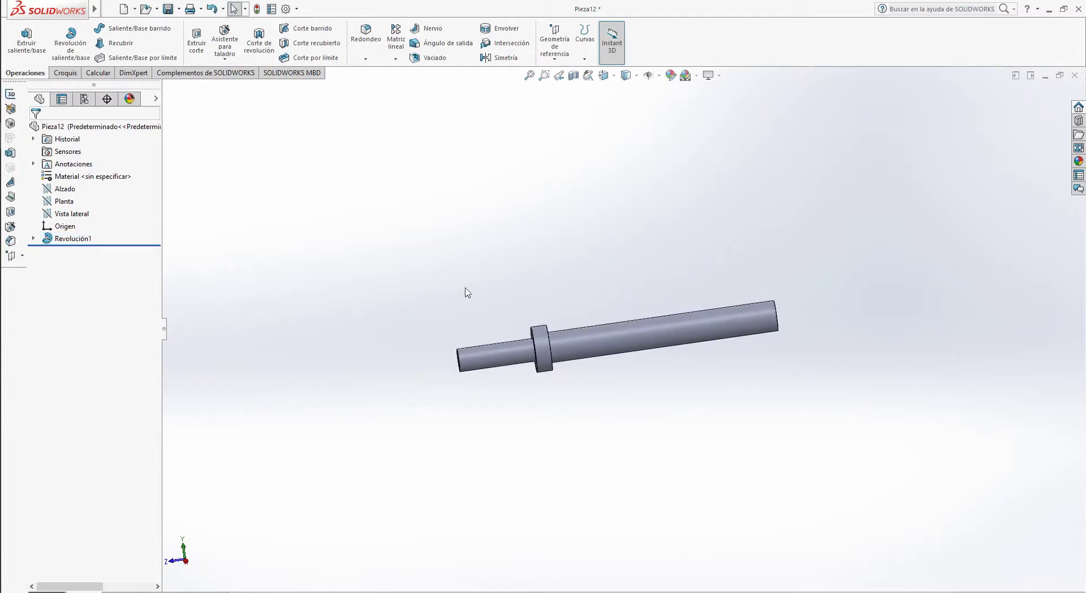
pyautogui.scroll(-4, 467, 356)
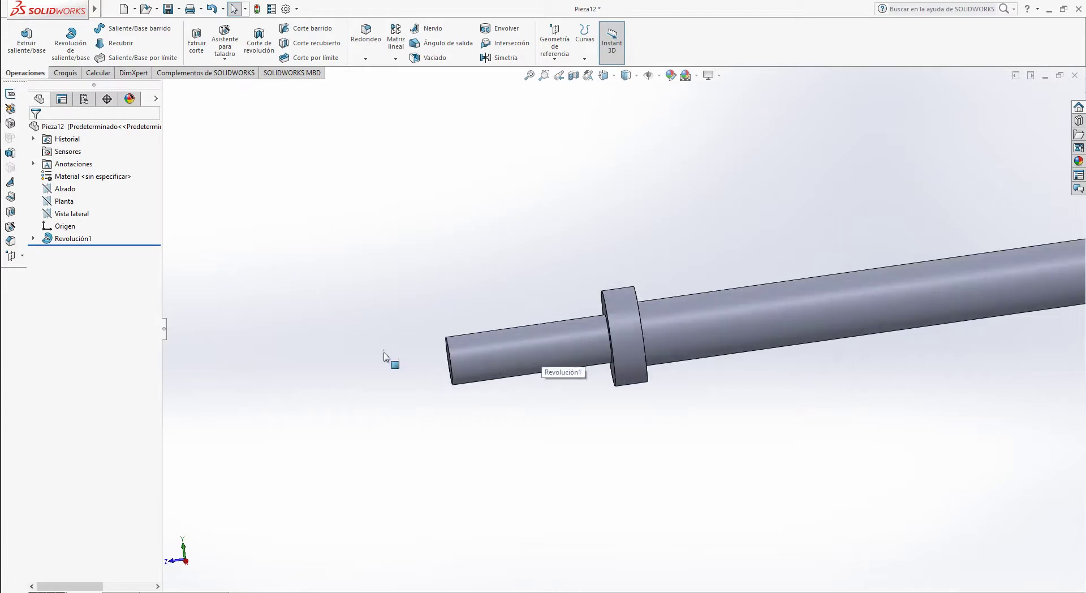
pyautogui.moveTo(2, 242)
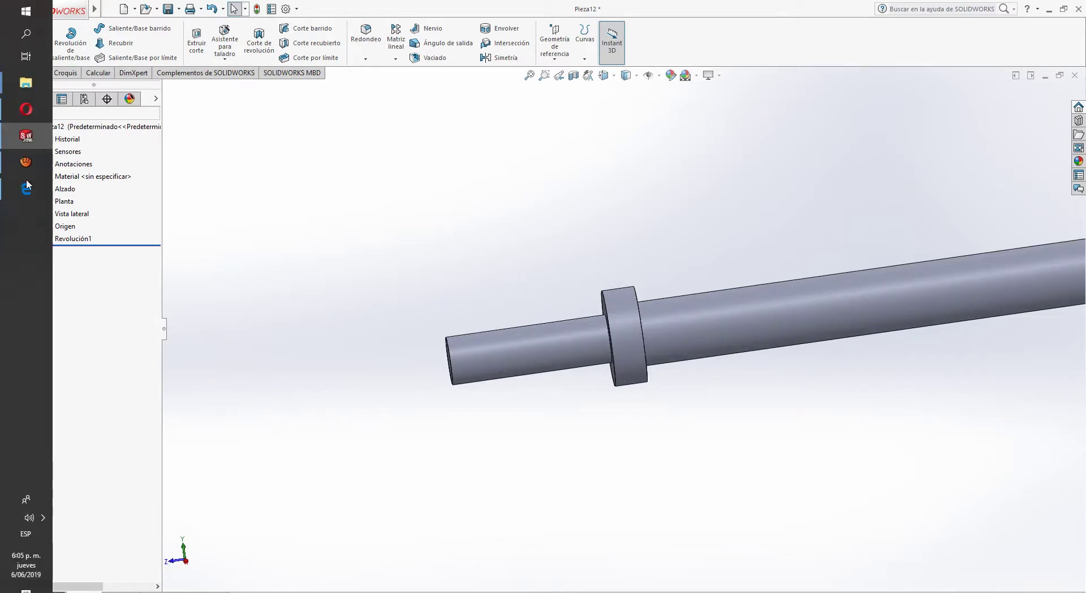
pyautogui.click(25, 189)
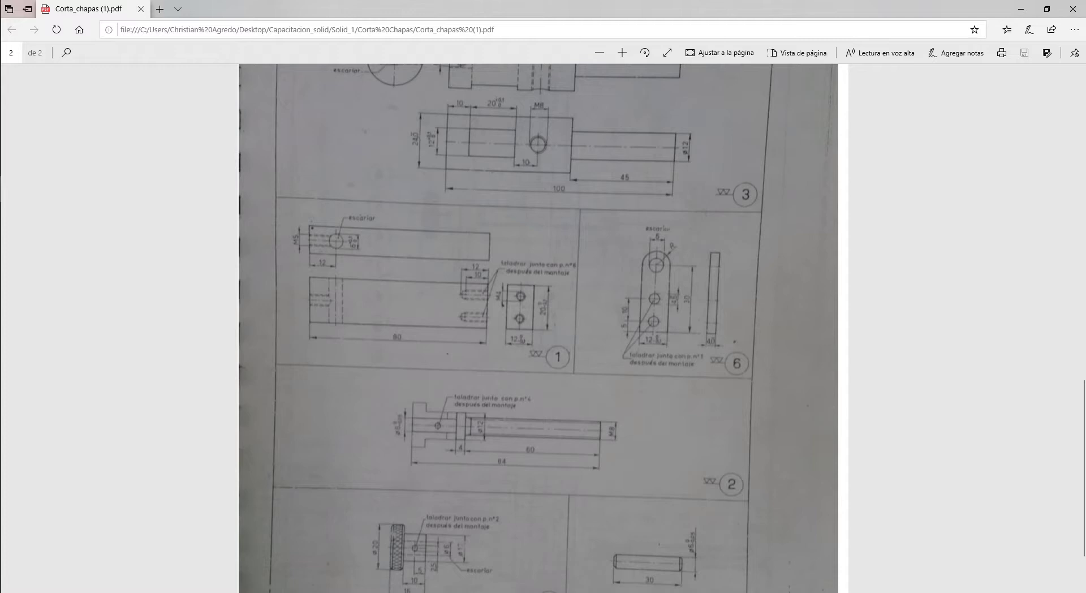
pyautogui.scroll(15, 544, 328)
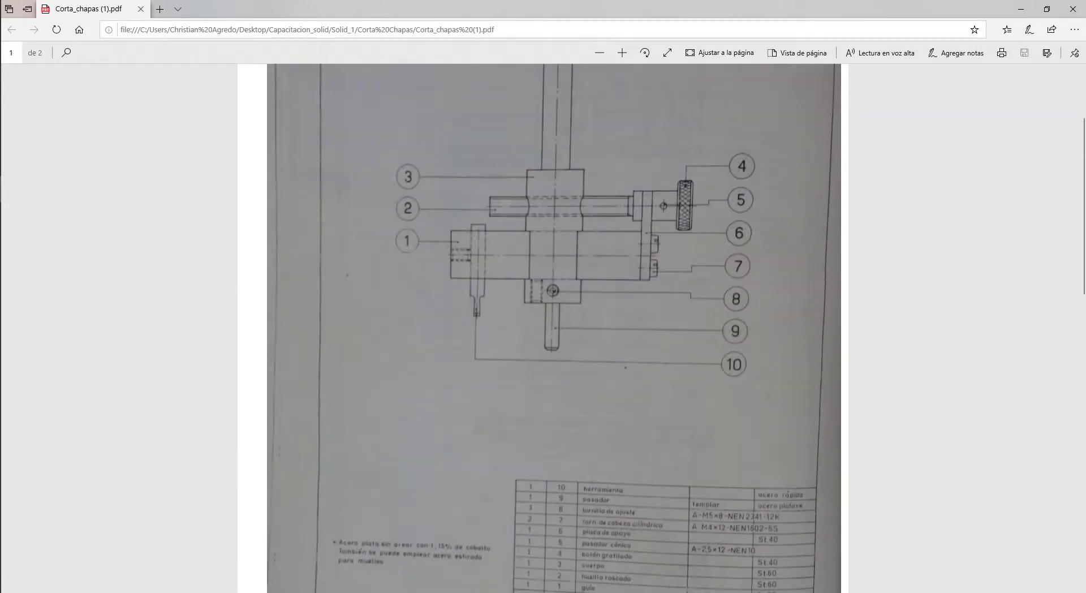
pyautogui.scroll(1, 544, 328)
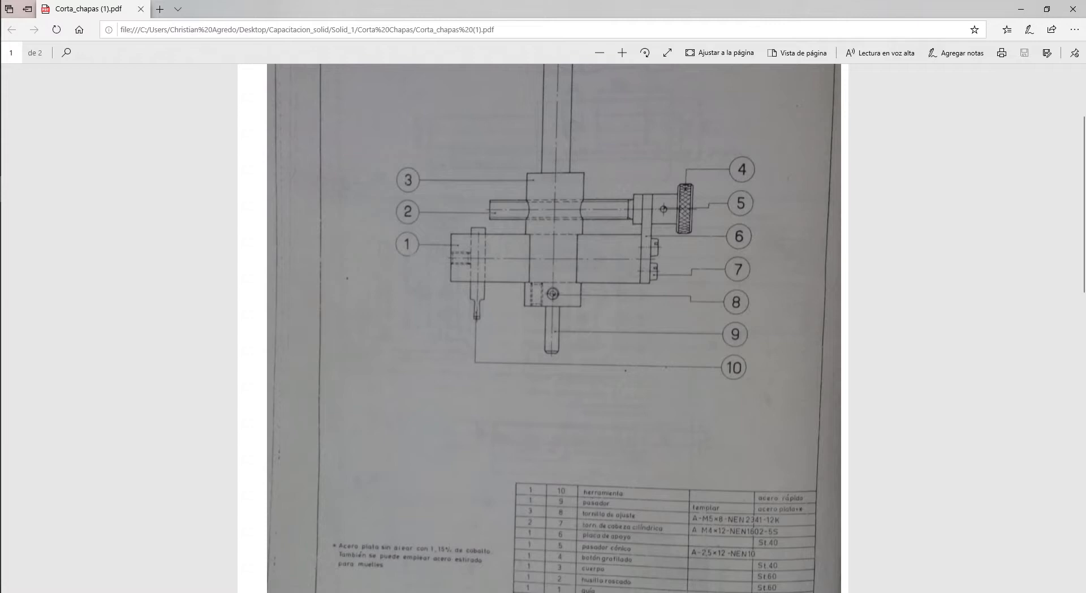
pyautogui.scroll(-20, 543, 329)
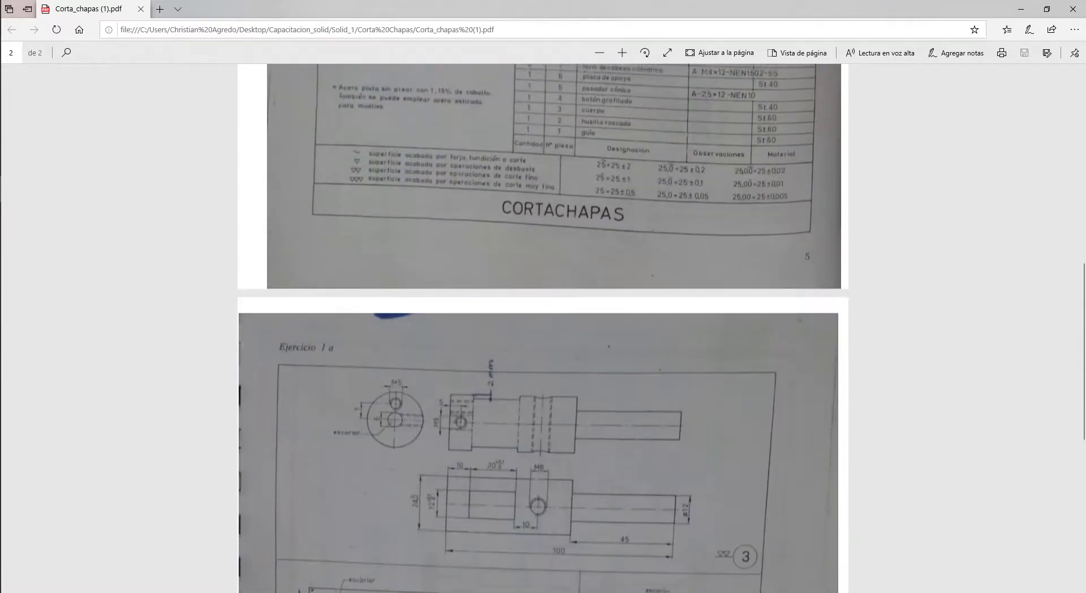
pyautogui.scroll(-1, 543, 328)
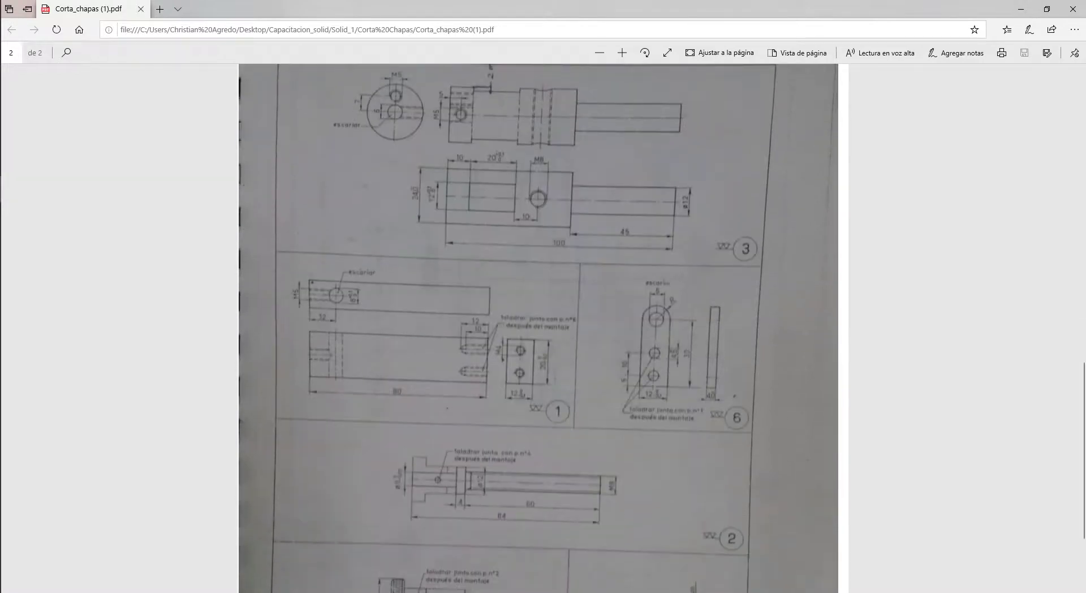
pyautogui.scroll(-1, 543, 329)
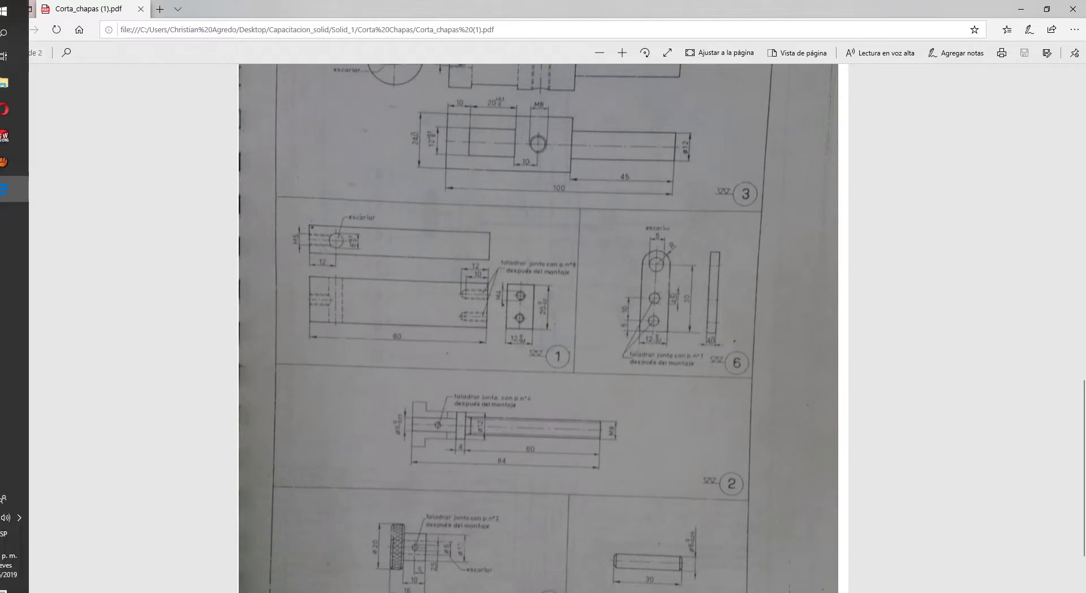
pyautogui.moveTo(1, 244)
pyautogui.click(26, 136)
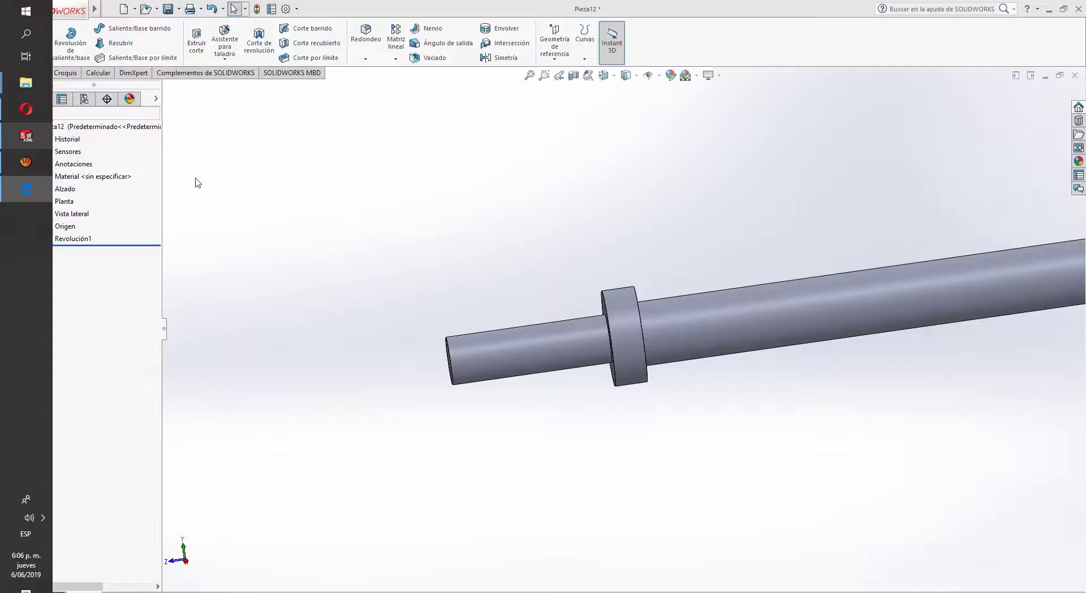
# Step: Start a sketch on the Vista lateral plane and draw a horizontal centerline along the spindle's axis from end to end
pyautogui.click(72, 214)
pyautogui.moveTo(478, 322); pyautogui.dragTo(580, 366, button='middle')
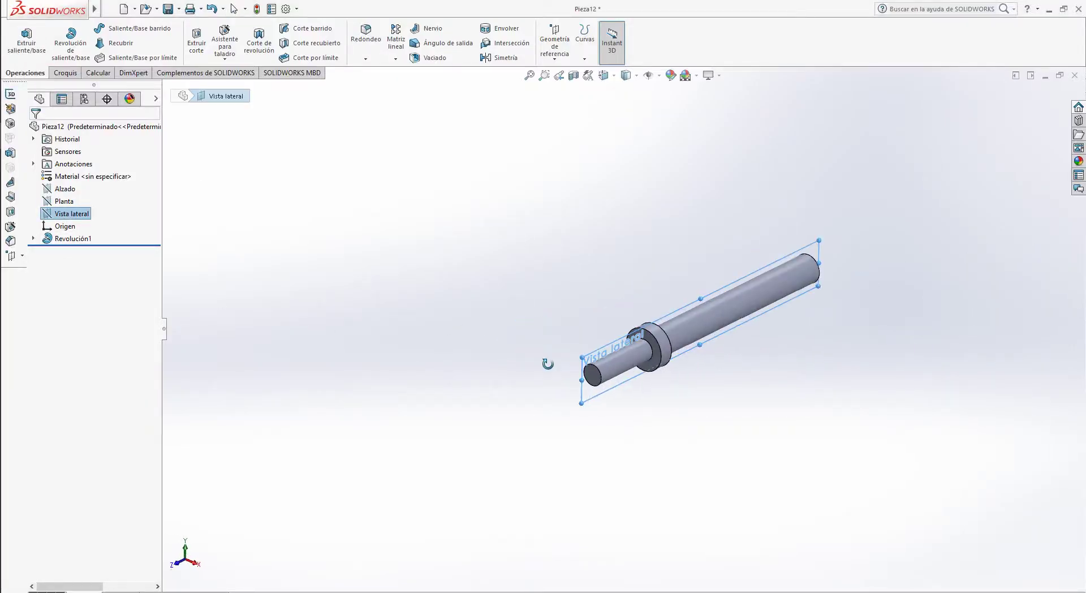
pyautogui.hotkey('ctrl', '8')
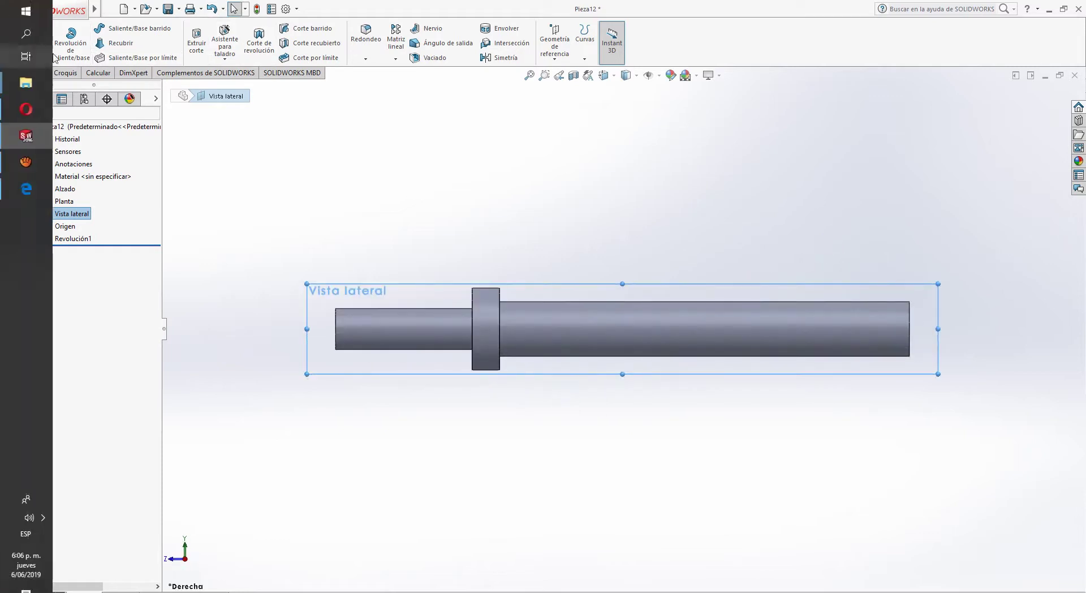
pyautogui.click(65, 73)
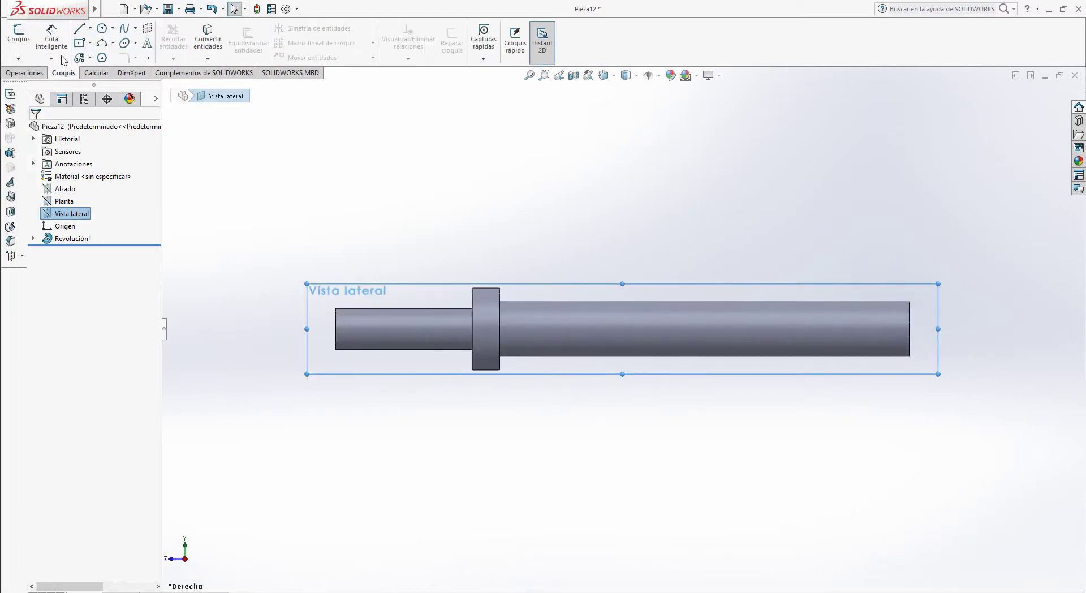
pyautogui.click(19, 34)
pyautogui.click(90, 27)
pyautogui.click(116, 55)
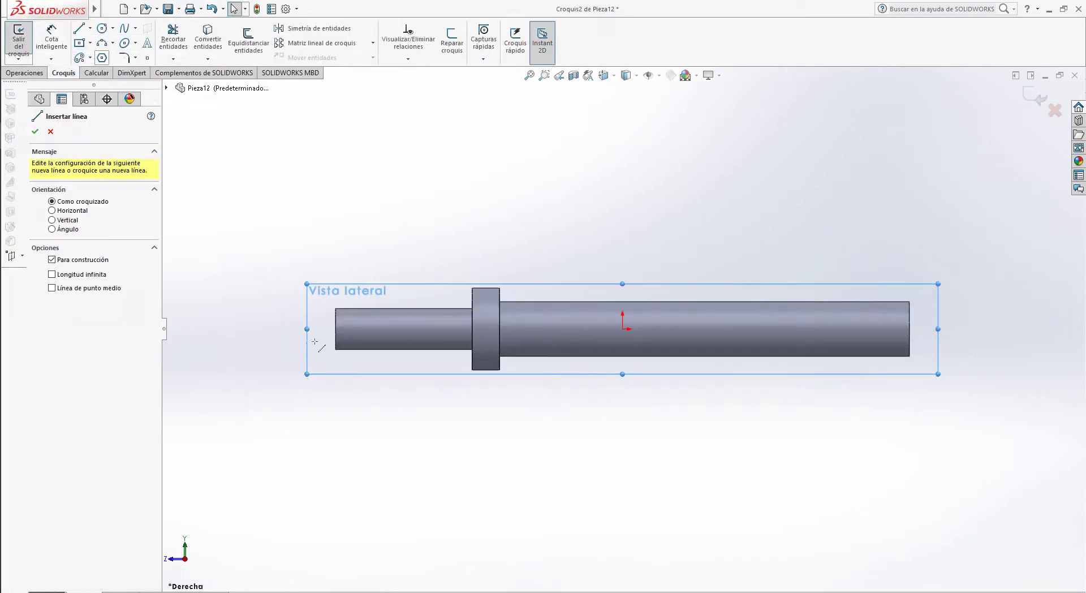
pyautogui.click(336, 329)
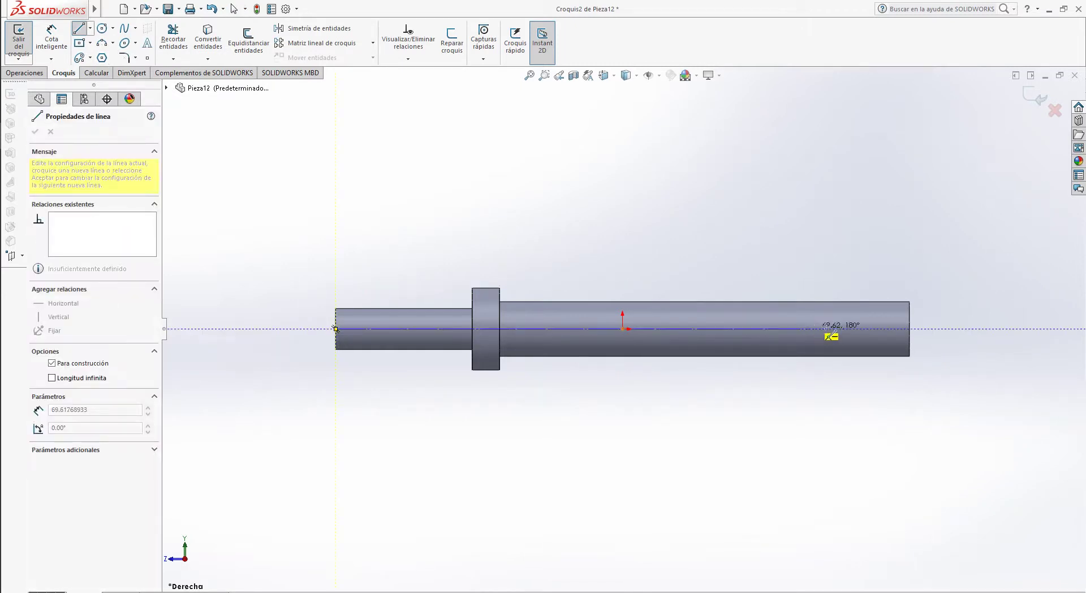
pyautogui.click(909, 329)
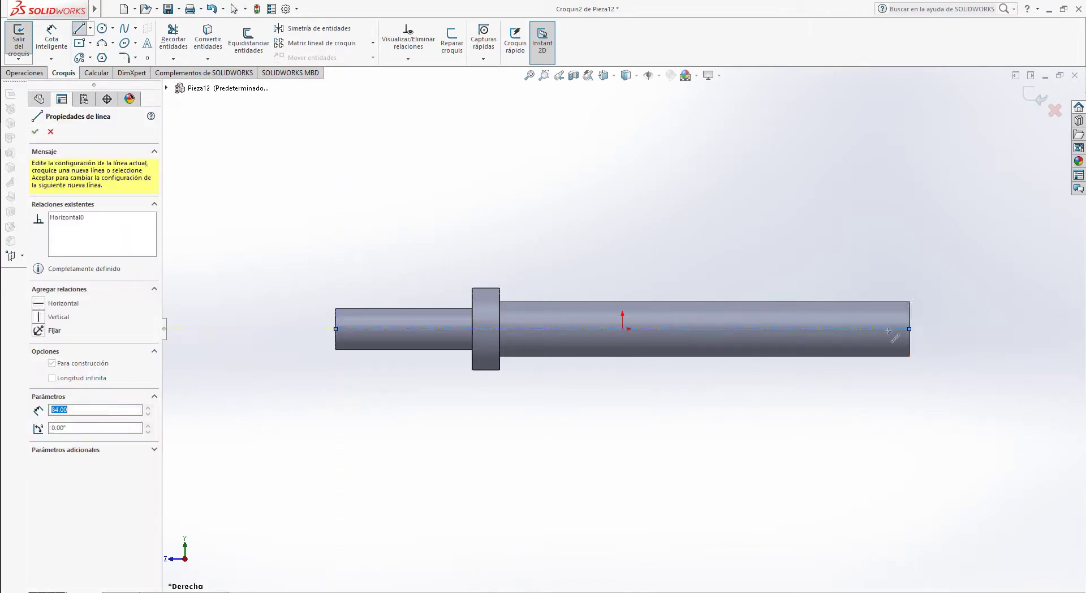
pyautogui.press('Escape')
# Step: Draw a circle centered on the centerline in the thin end section and set its diameter to 2.5 mm
pyautogui.click(102, 29)
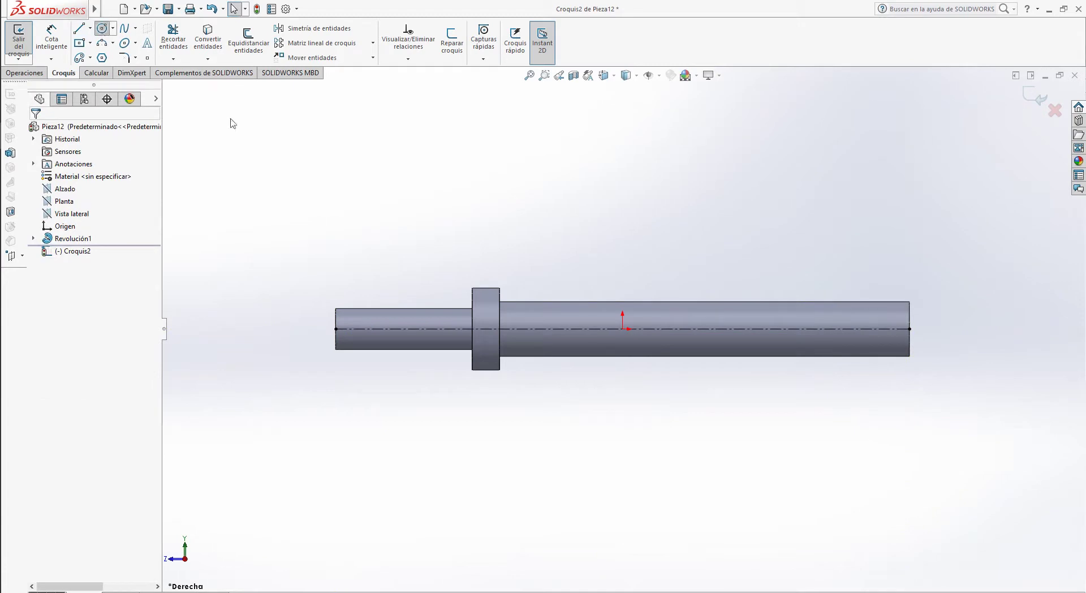
pyautogui.click(416, 328)
pyautogui.click(433, 328)
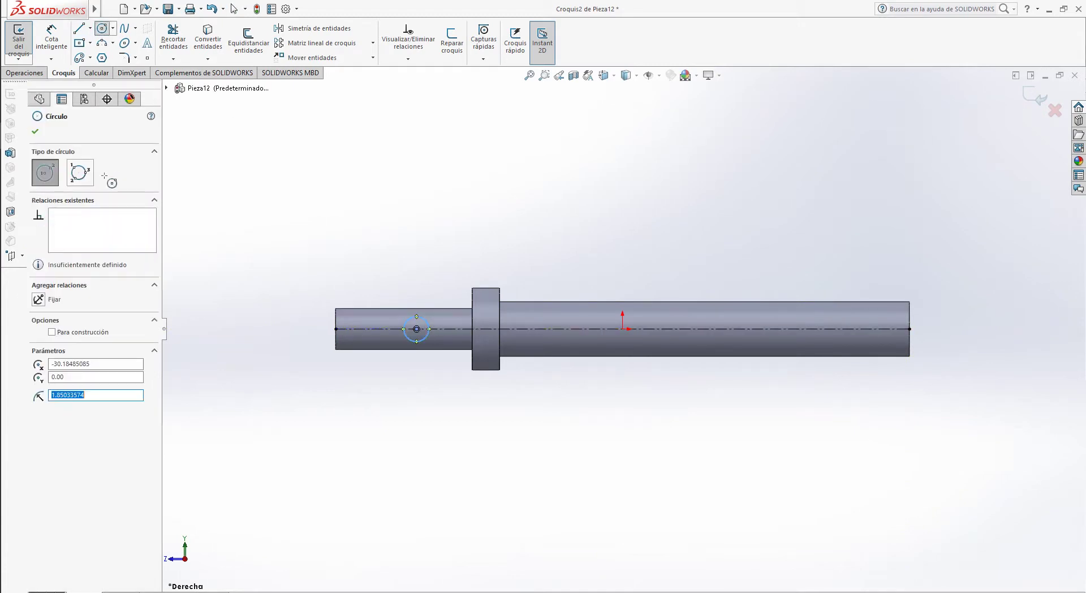
pyautogui.click(52, 39)
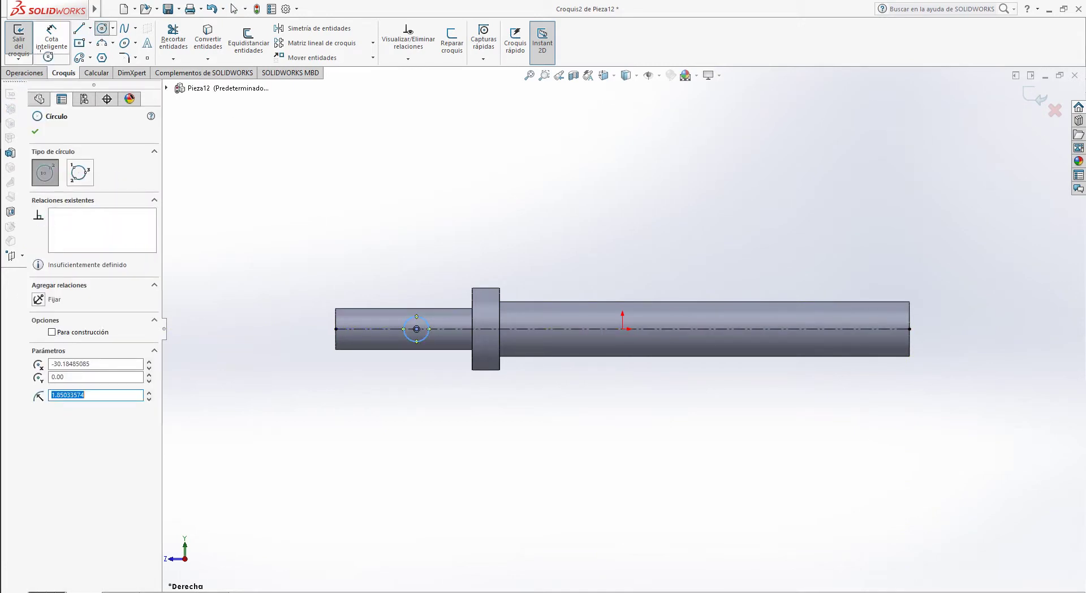
pyautogui.click(424, 318)
pyautogui.click(422, 284)
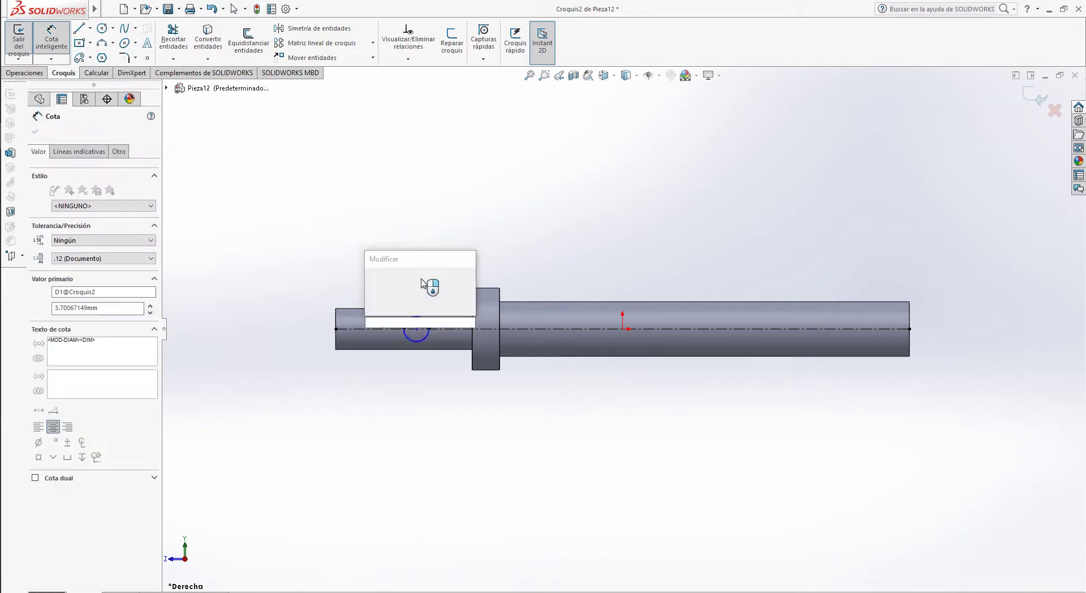
pyautogui.write('2.5')
pyautogui.press('Return')
pyautogui.press('Escape')
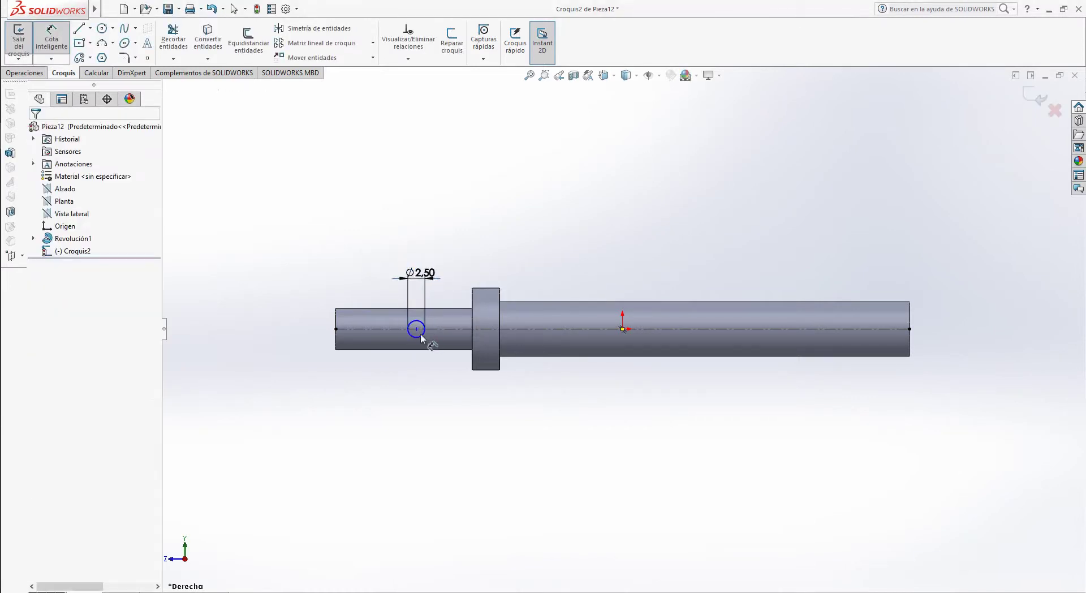
# Step: Dimension the distance from the circle's center to the collar's near face as 9 mm
pyautogui.click(417, 328)
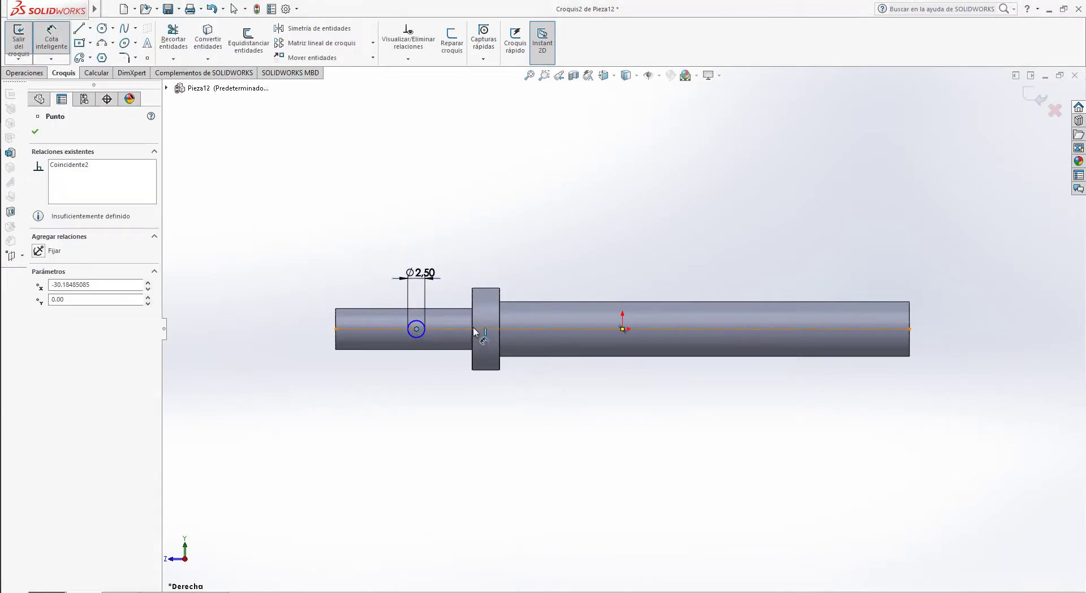
pyautogui.click(473, 335)
pyautogui.click(471, 258)
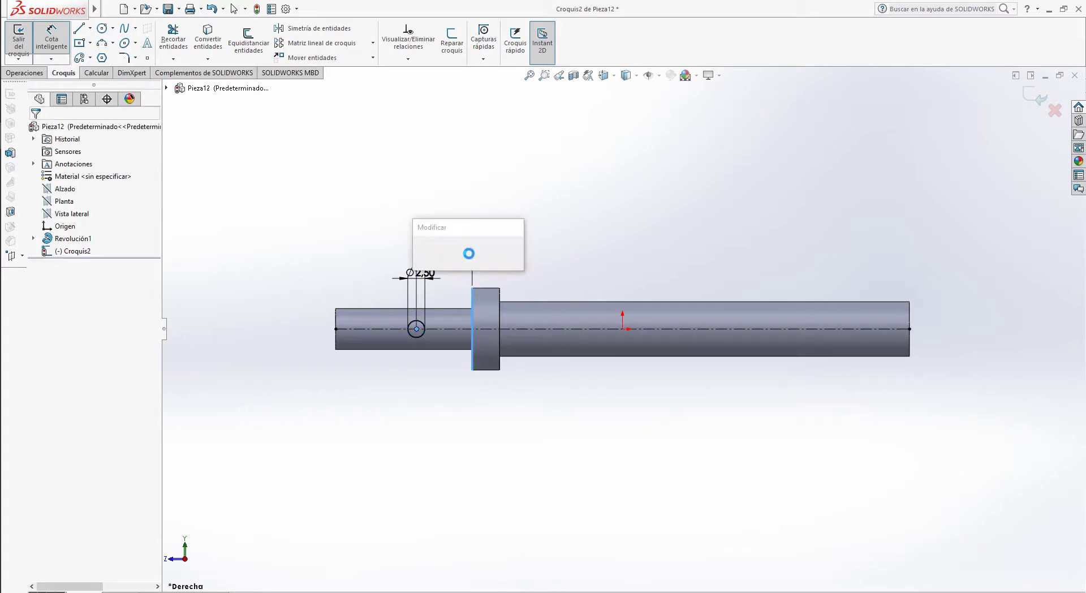
pyautogui.write('9')
pyautogui.press('Return')
pyautogui.press('Escape')
# Step: Cut the pin hole through the thin end section by extruding the circle 10 mm with the Plano medio end condition
pyautogui.hotkey('ctrl', '7')
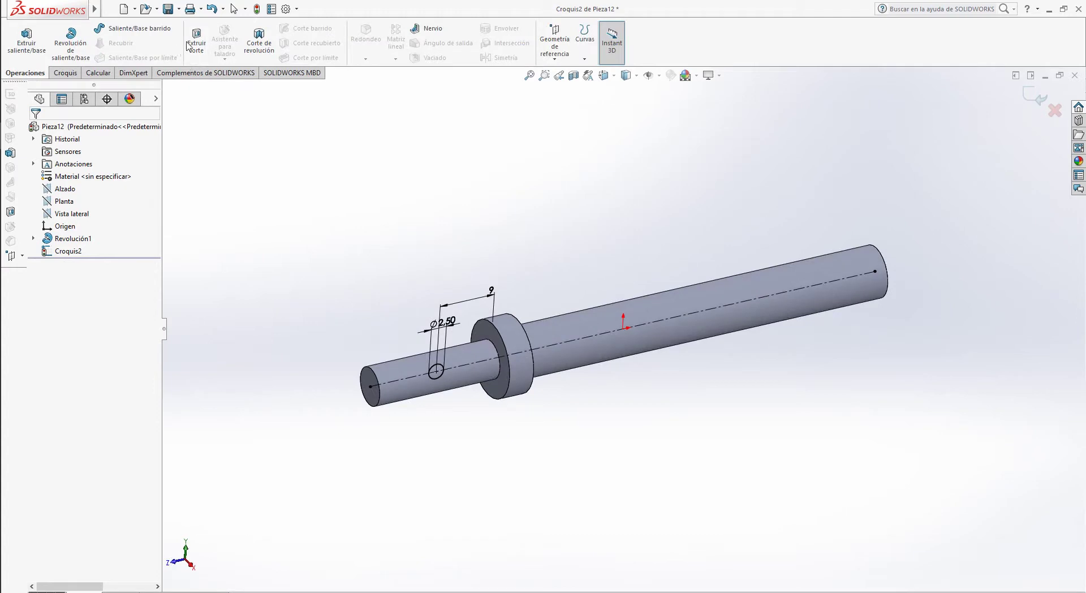
pyautogui.click(198, 39)
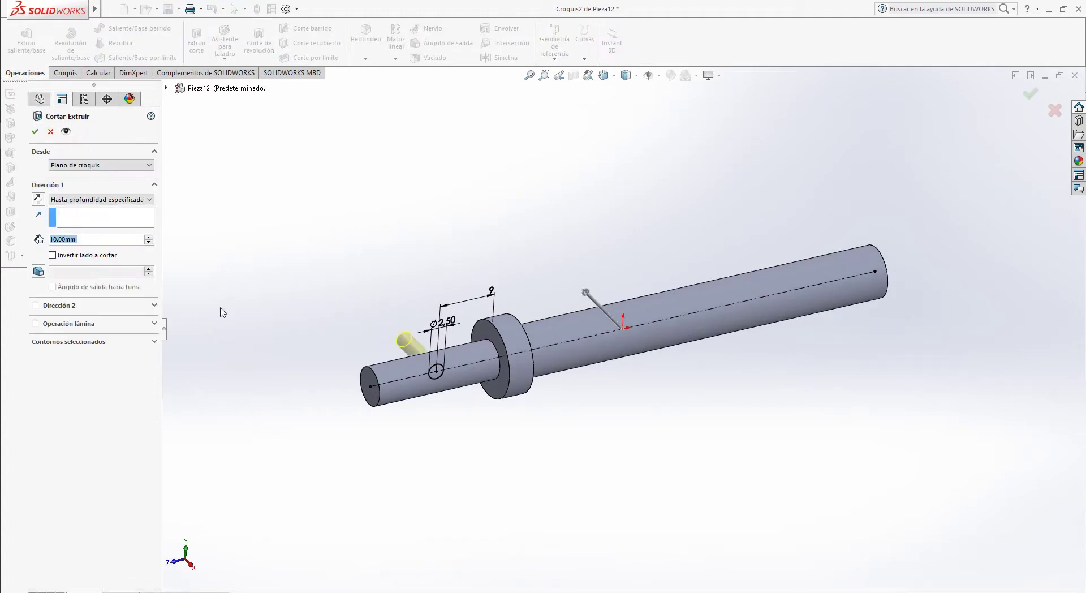
pyautogui.click(127, 201)
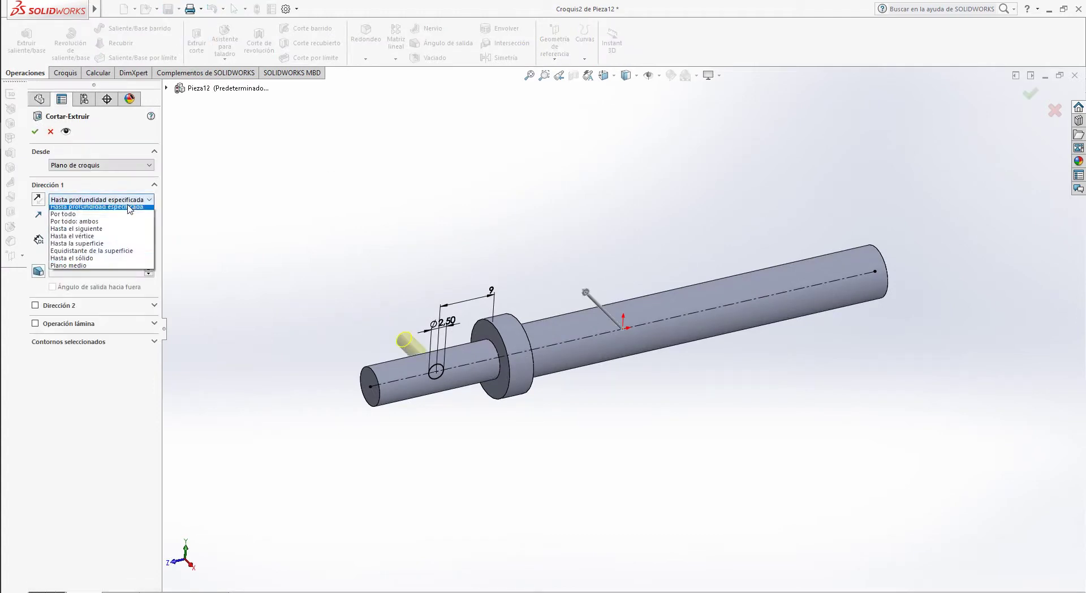
pyautogui.click(116, 269)
pyautogui.click(34, 131)
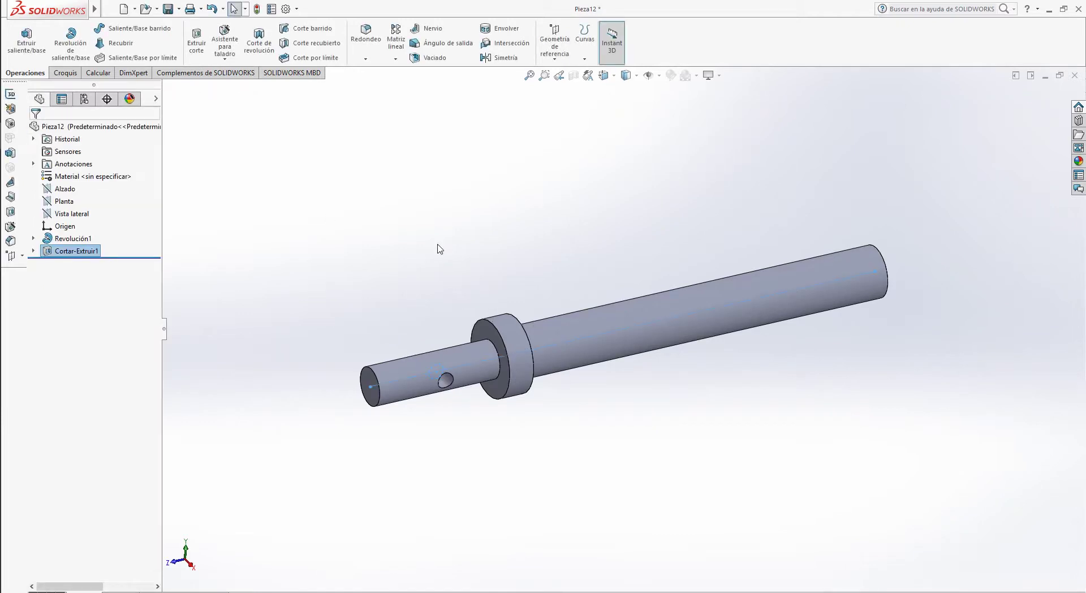
# Step: Start saving the finished spindle part in the EJERCICIO CORTA CHAPAS folder
pyautogui.scroll(1, 441, 249)
pyautogui.click(730, 520)
pyautogui.moveTo(730, 520); pyautogui.dragTo(633, 396, button='middle')
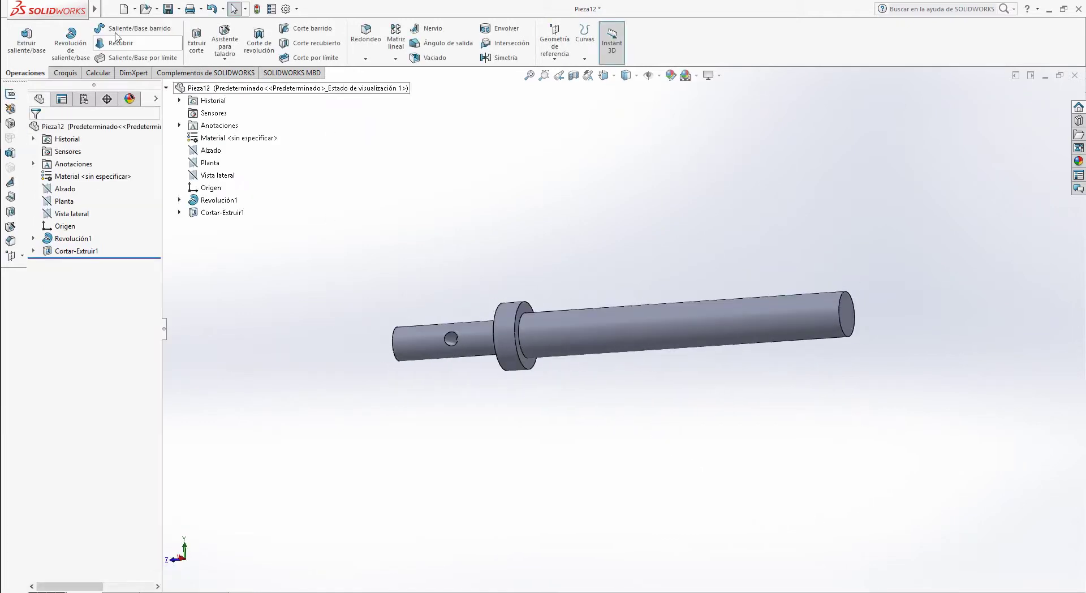
pyautogui.click(168, 9)
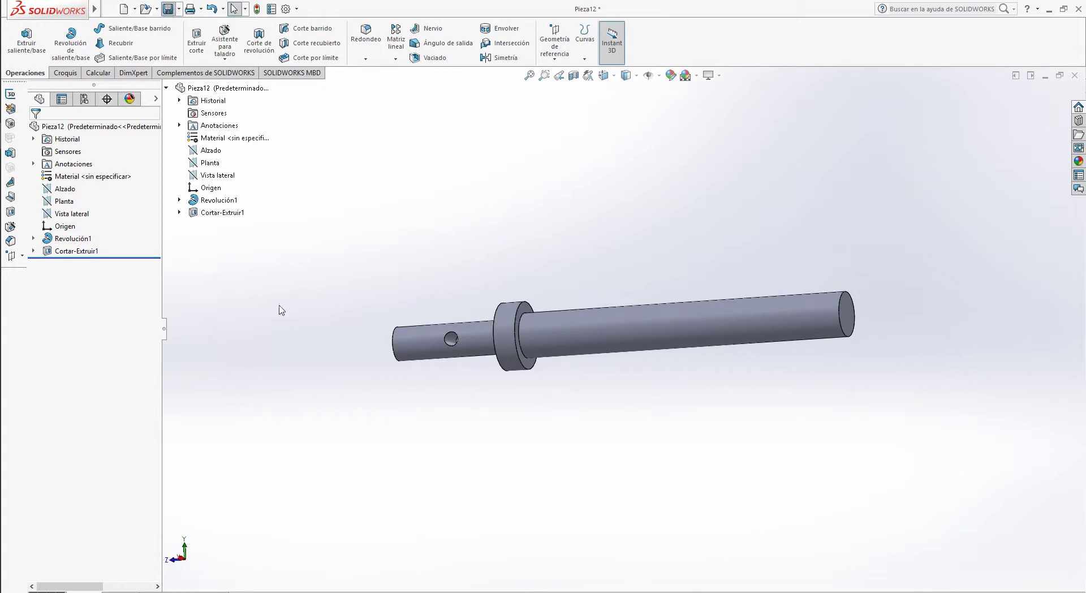
pyautogui.moveTo(4, 244)
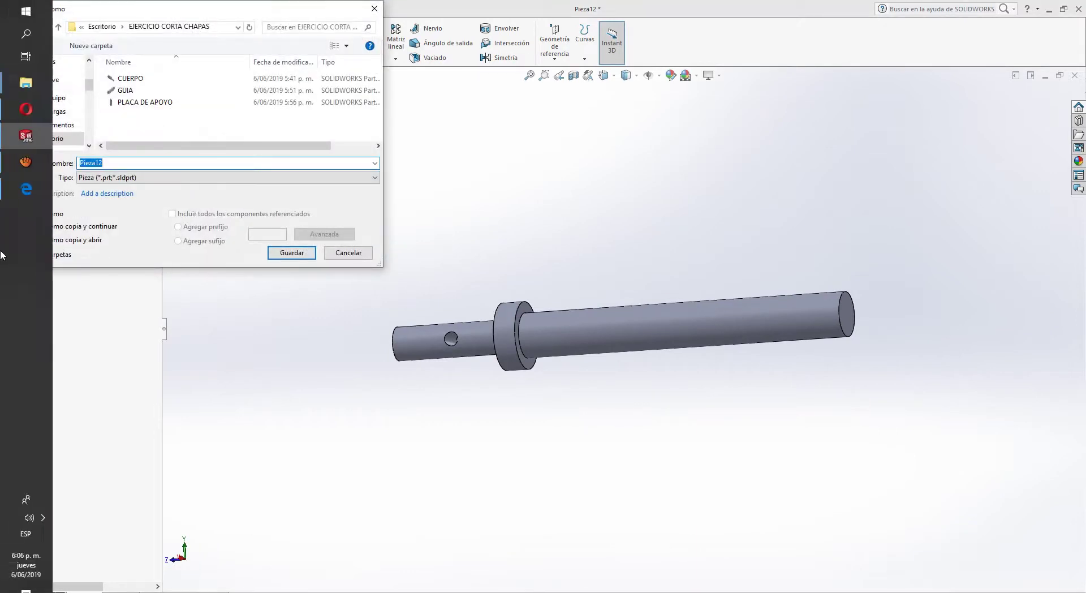
# Step: Switch to the Corta_chapas PDF in Edge and look up the designation of part 2 in the parts list
pyautogui.click(25, 187)
pyautogui.scroll(10, 543, 328)
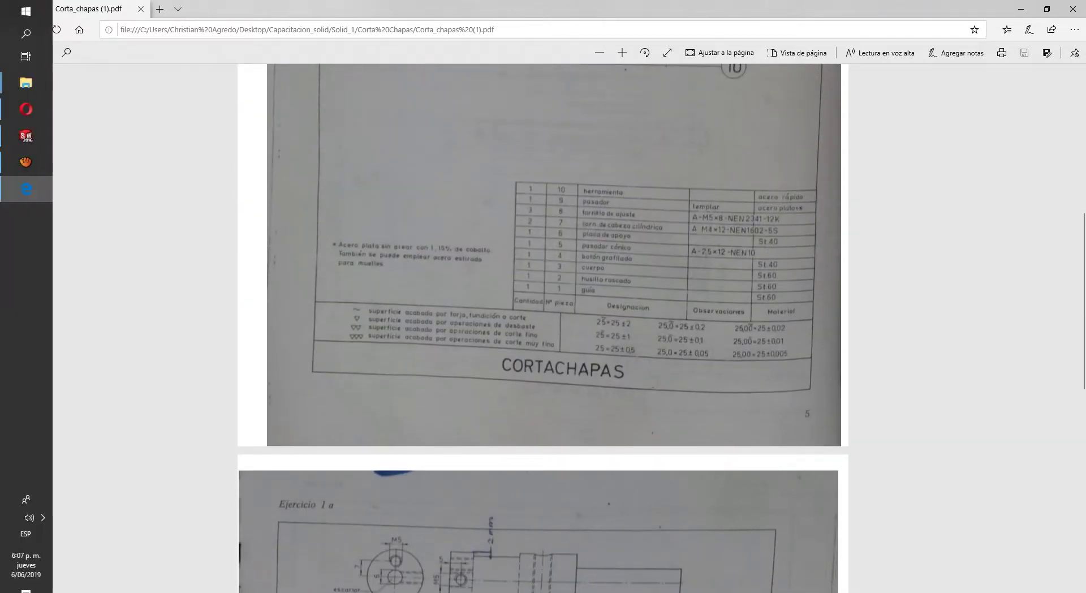
pyautogui.press('F7')
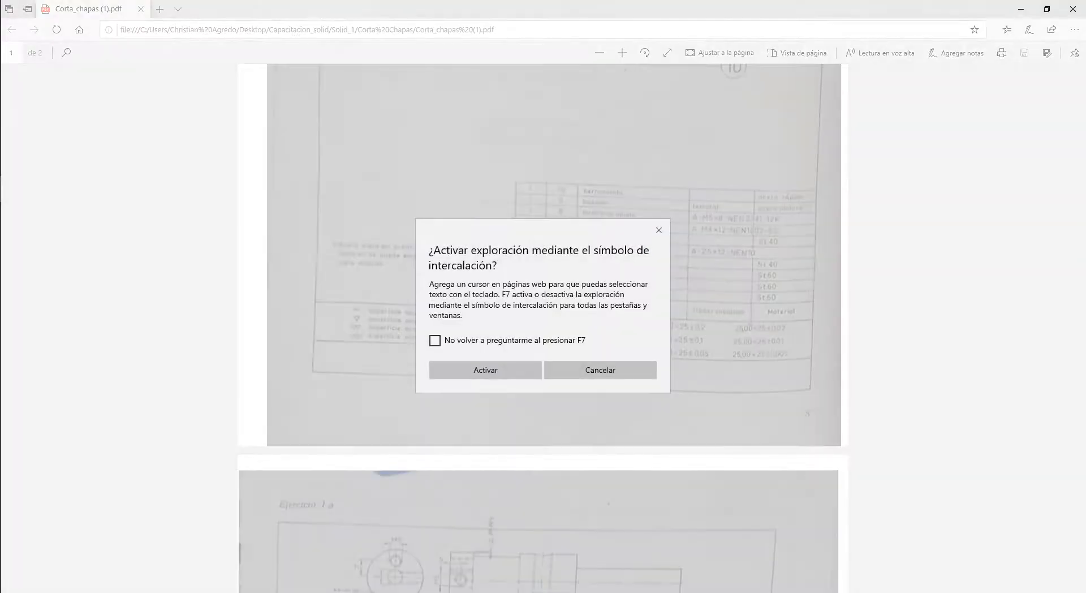
pyautogui.click(600, 371)
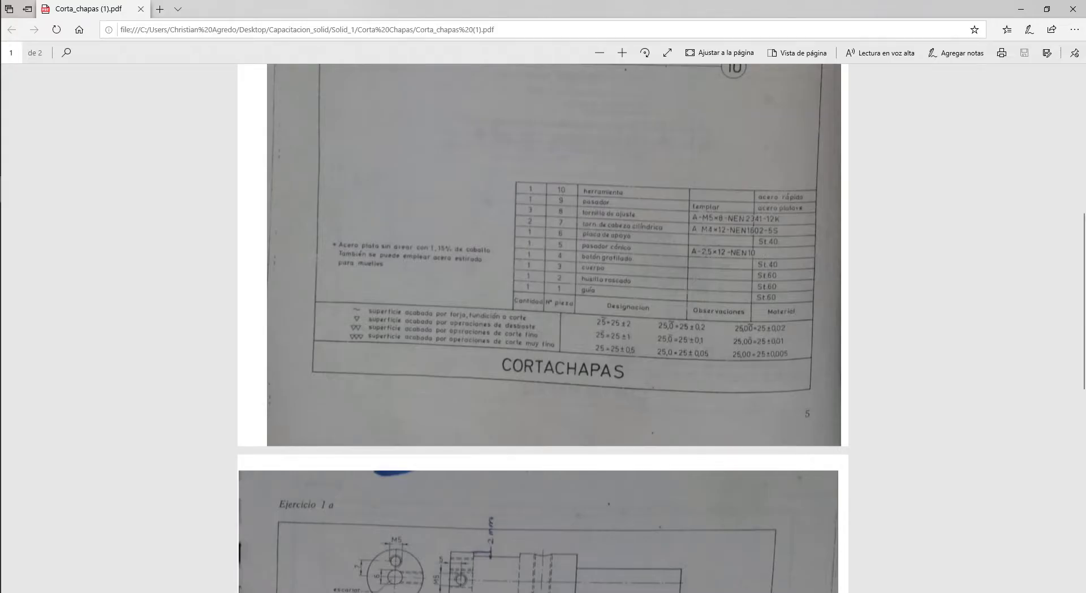
pyautogui.scroll(-12, 543, 328)
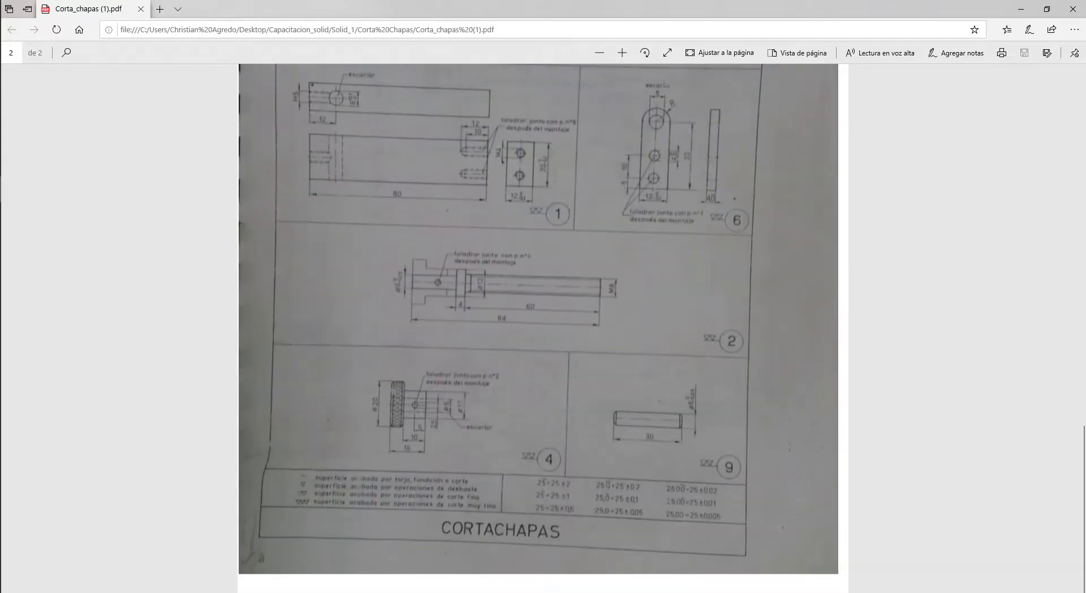
pyautogui.scroll(12, 543, 328)
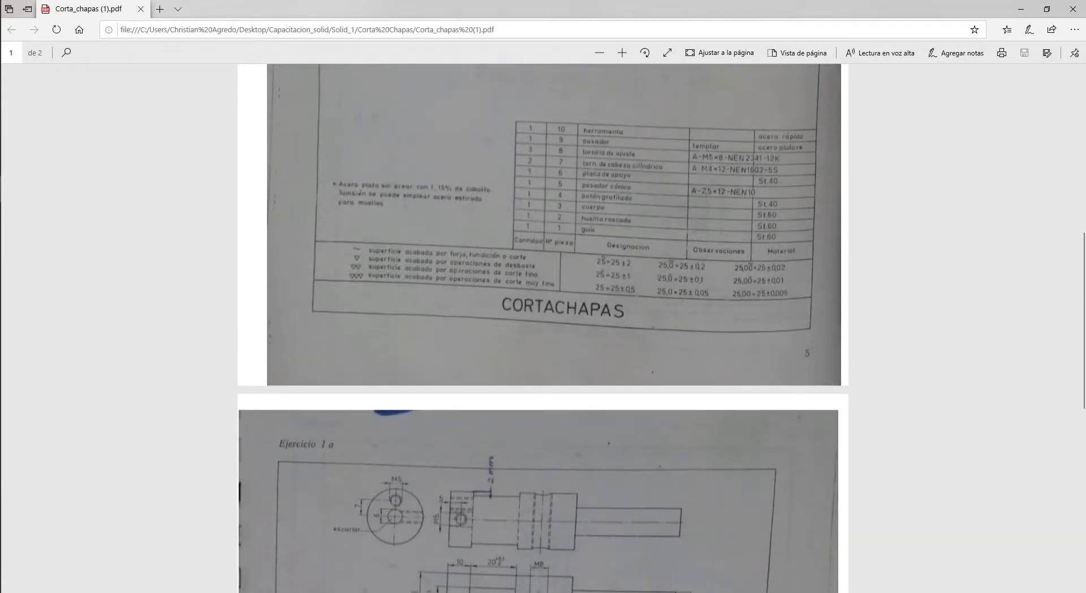
pyautogui.click(22, 136)
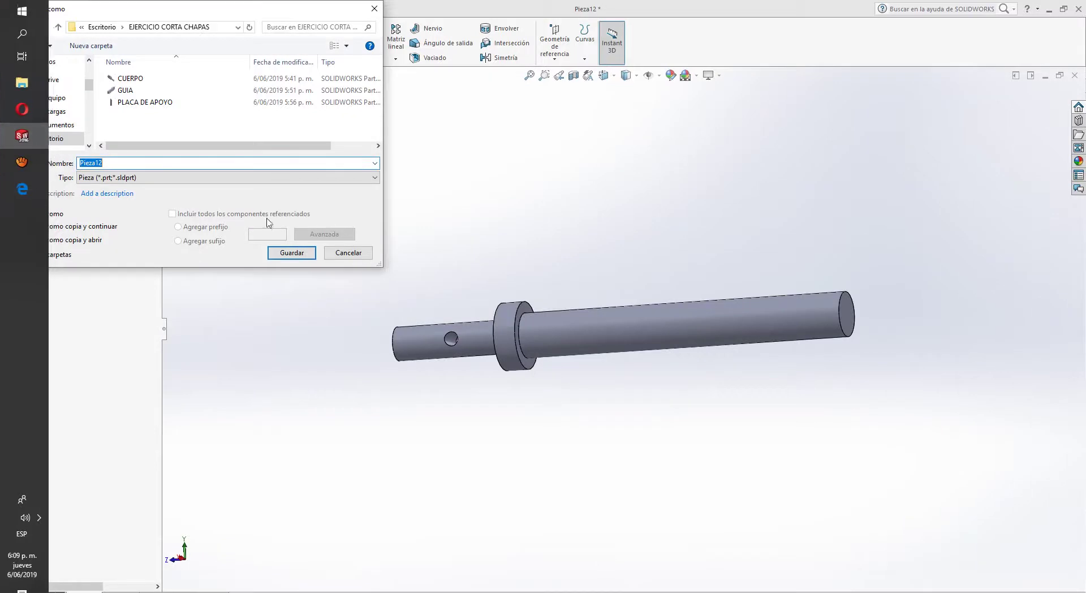
# Step: Back in SOLIDWORKS, save the part as HUSILLO ROSCADO and close it
pyautogui.write('HUSILLO ROSCADO')
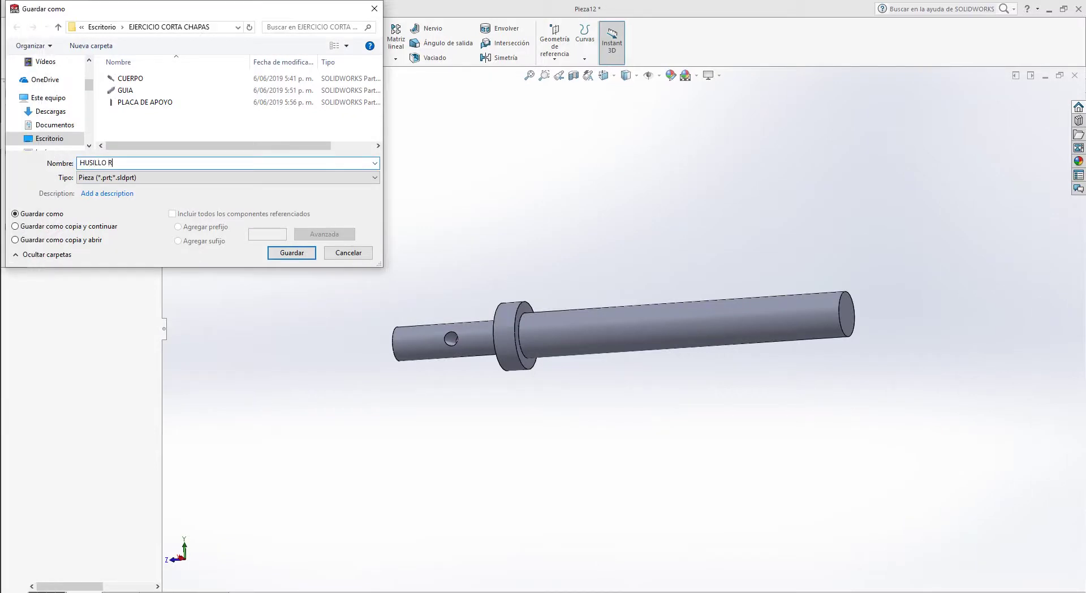
pyautogui.click(278, 253)
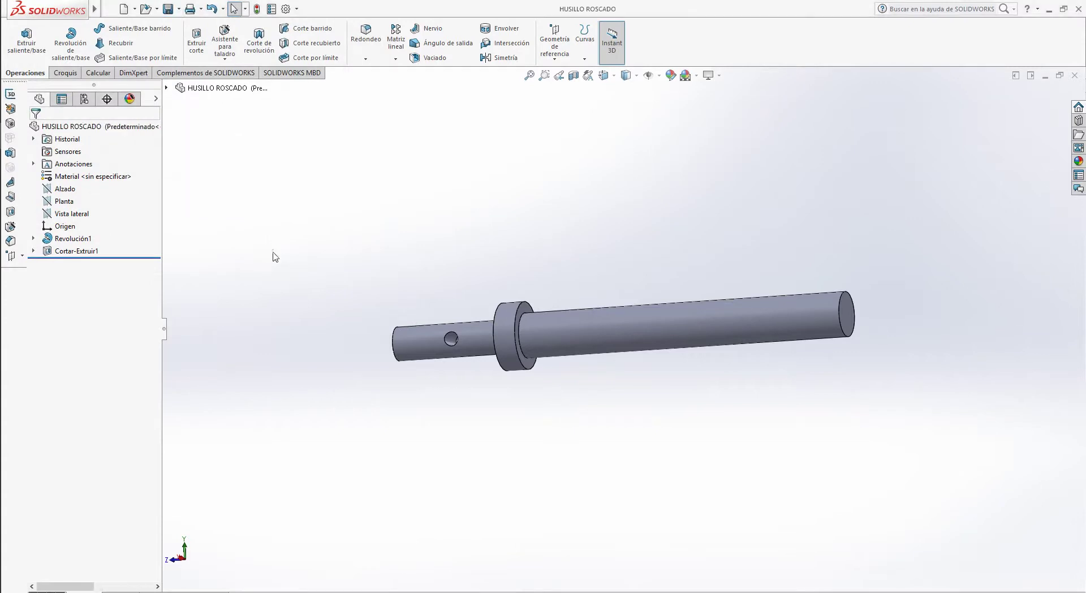
pyautogui.click(1075, 75)
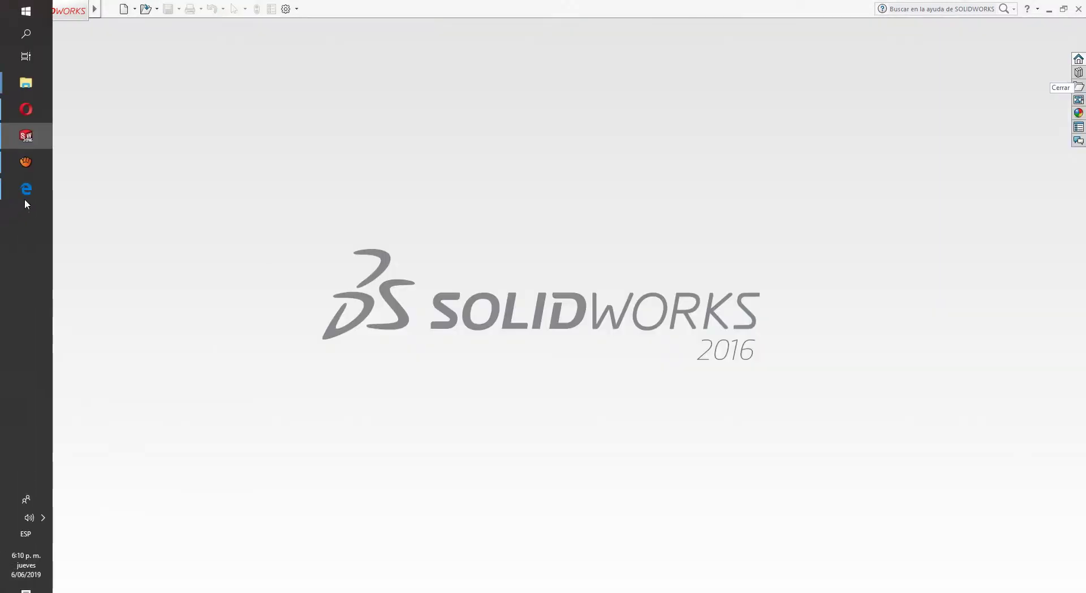
# Step: Switch to the Corta_chapas PDF in Edge and examine the dimensions of part 4, the knurled knob, enlarged
pyautogui.click(6, 188)
pyautogui.scroll(-10, 439, 314)
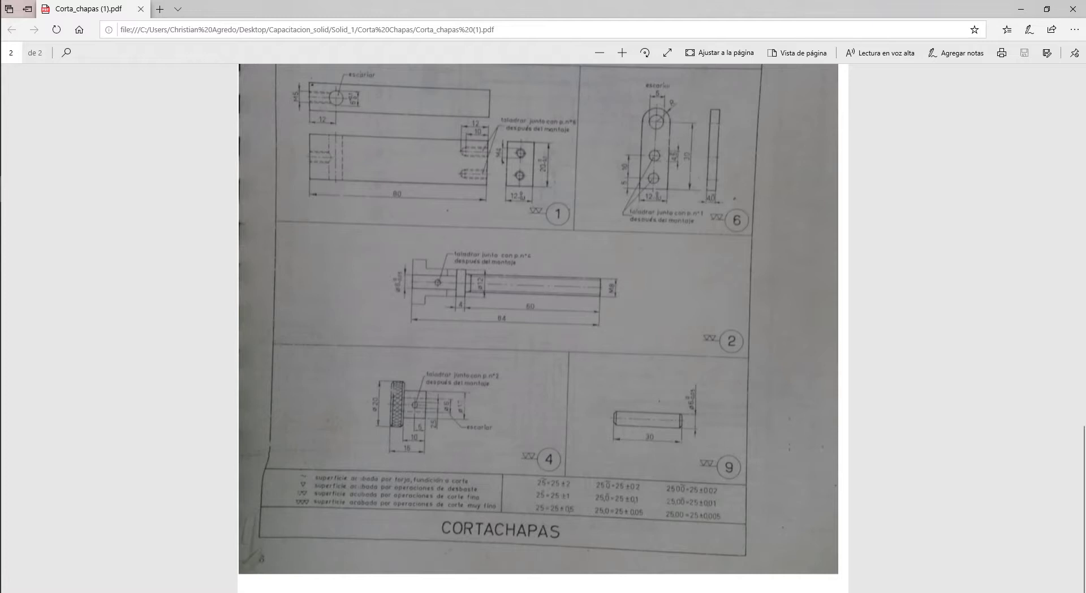
pyautogui.click(623, 52)
pyautogui.click(622, 53)
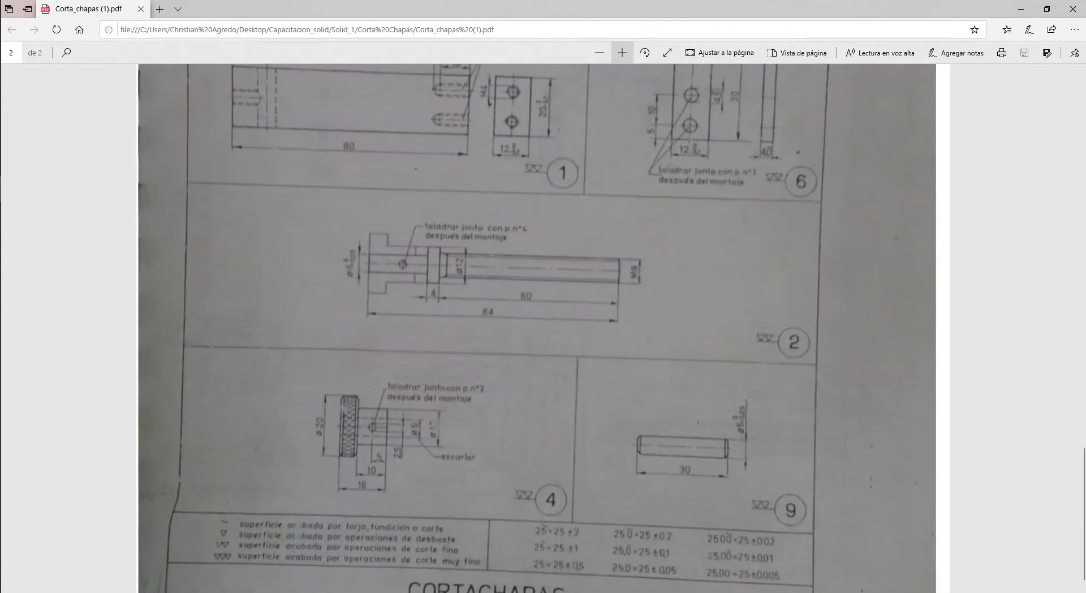
pyautogui.click(622, 52)
pyautogui.scroll(-2, 537, 328)
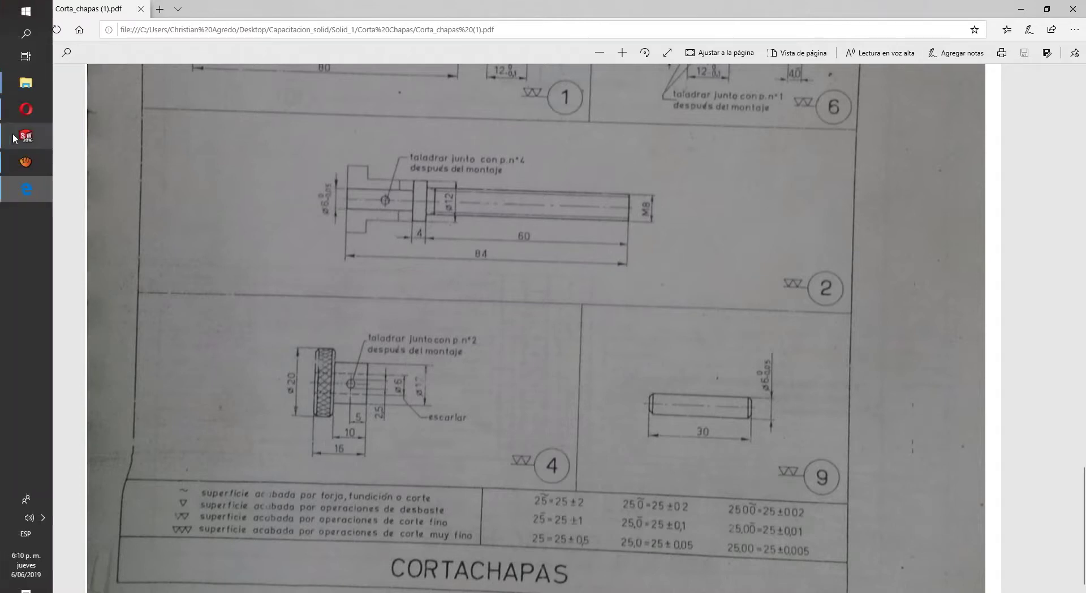
# Step: Switch to SOLIDWORKS, create a new part and start a sketch on the Vista lateral plane
pyautogui.click(22, 137)
pyautogui.click(123, 10)
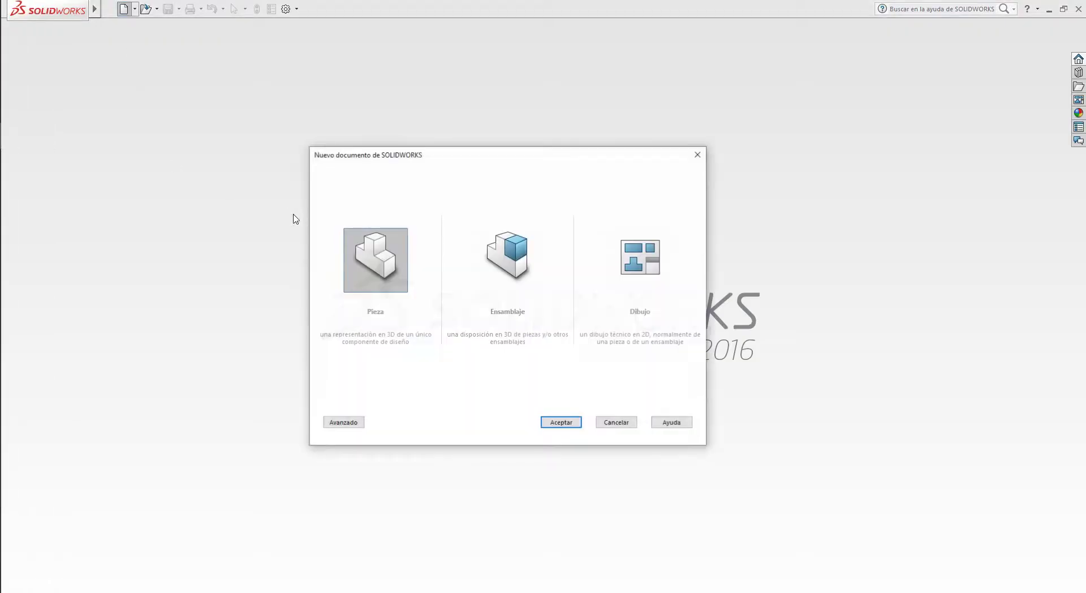
pyautogui.doubleClick(412, 288)
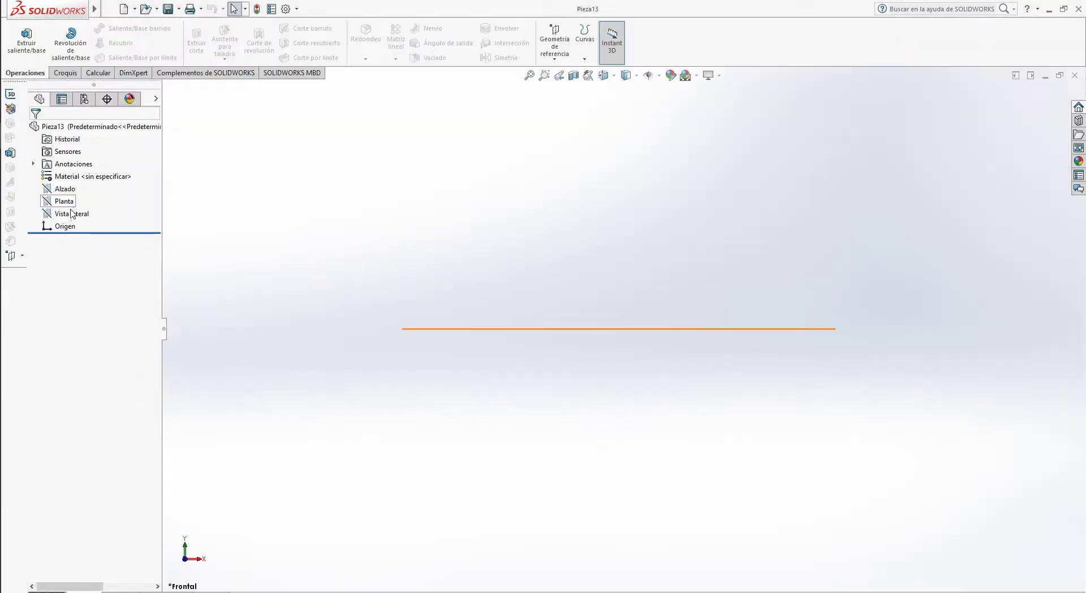
pyautogui.click(72, 213)
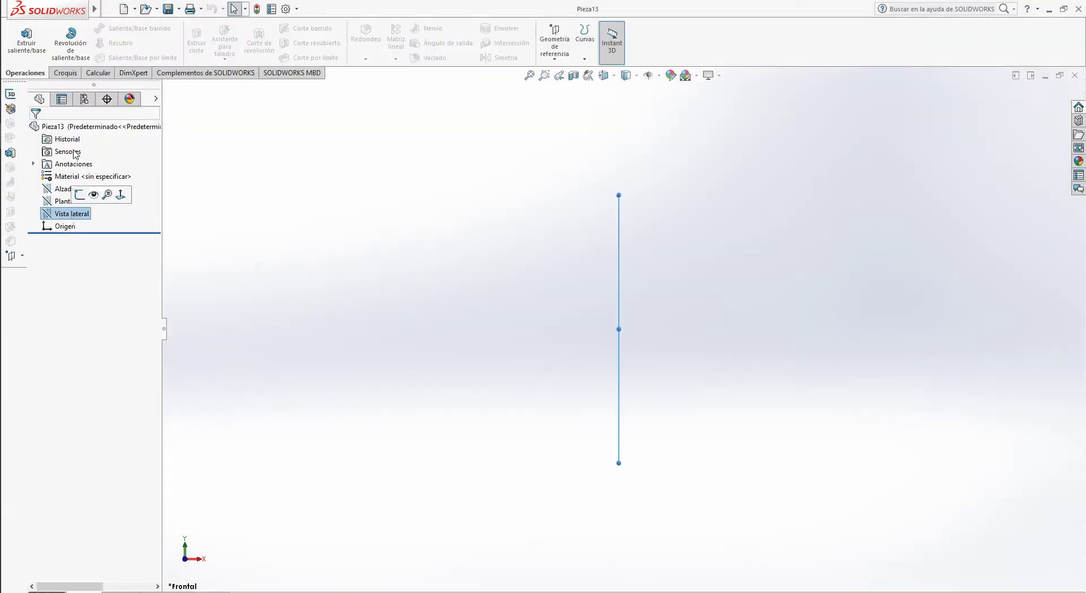
pyautogui.click(65, 73)
pyautogui.click(19, 38)
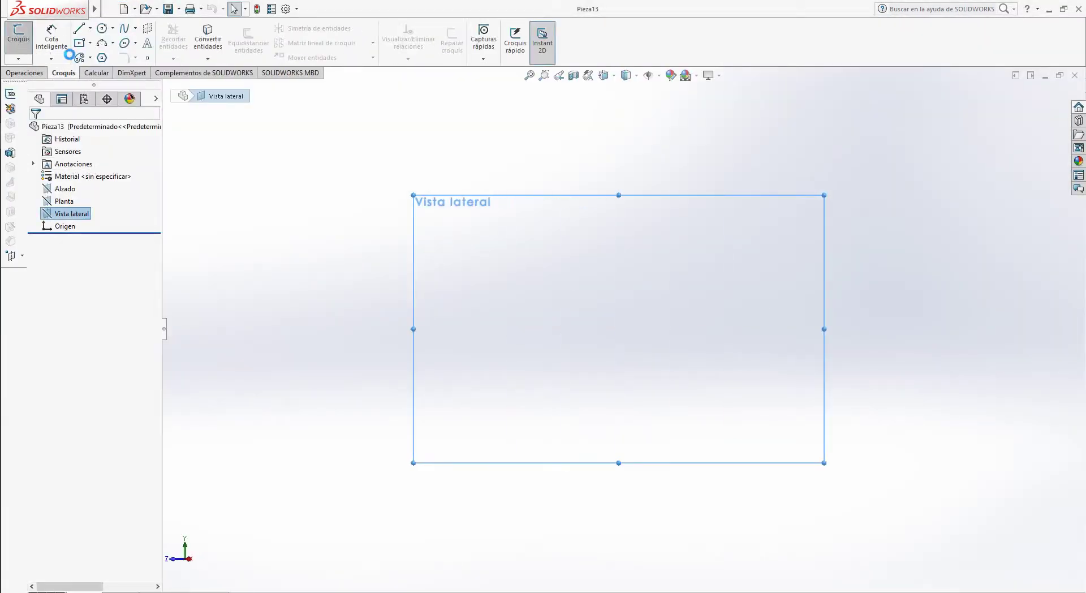
# Step: Draw a horizontal construction line about 55 mm long just above the origin
pyautogui.click(90, 28)
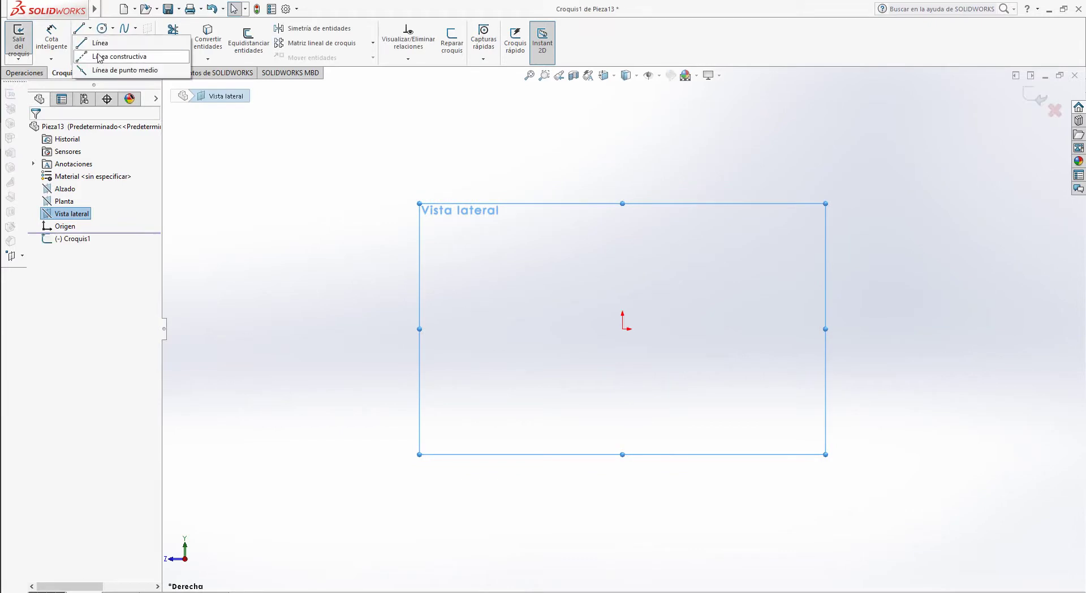
pyautogui.click(564, 295)
pyautogui.press('Escape')
pyautogui.press('Escape')
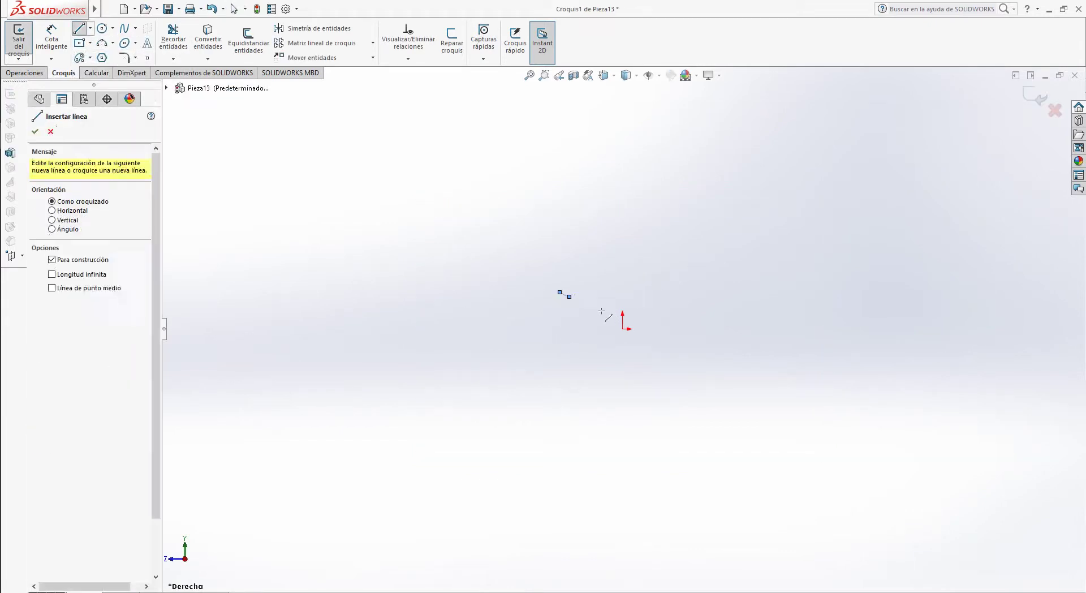
pyautogui.moveTo(569, 297); pyautogui.dragTo(695, 293)
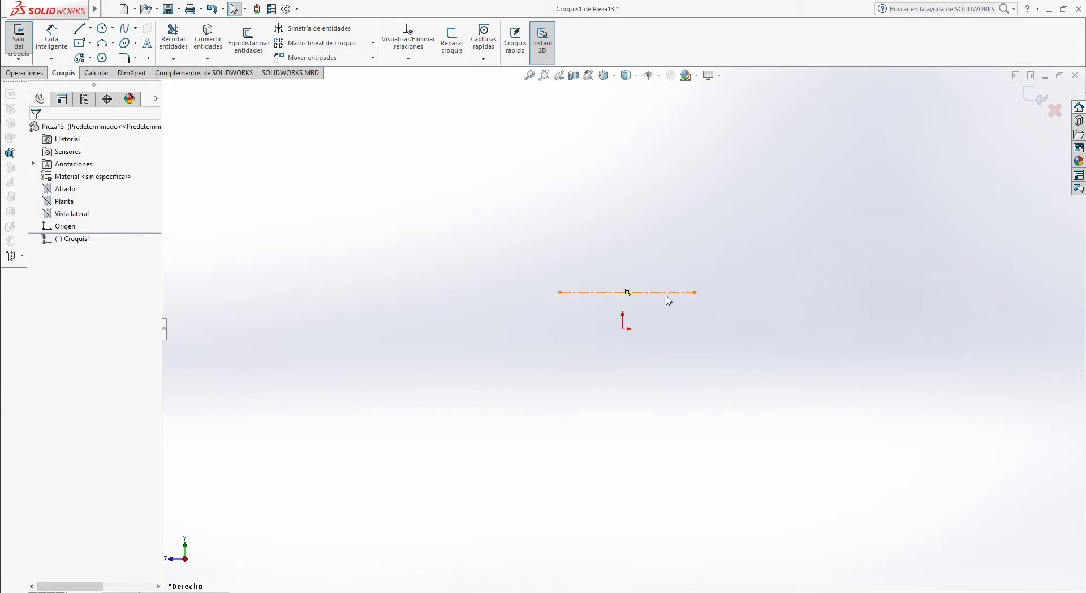
# Step: Place the construction line's midpoint on the origin with a Punto medio relation and constrain the line as Horizontal
pyautogui.click(668, 293)
pyautogui.keyDown('ctrl'); pyautogui.click(623, 329); pyautogui.keyUp('ctrl')
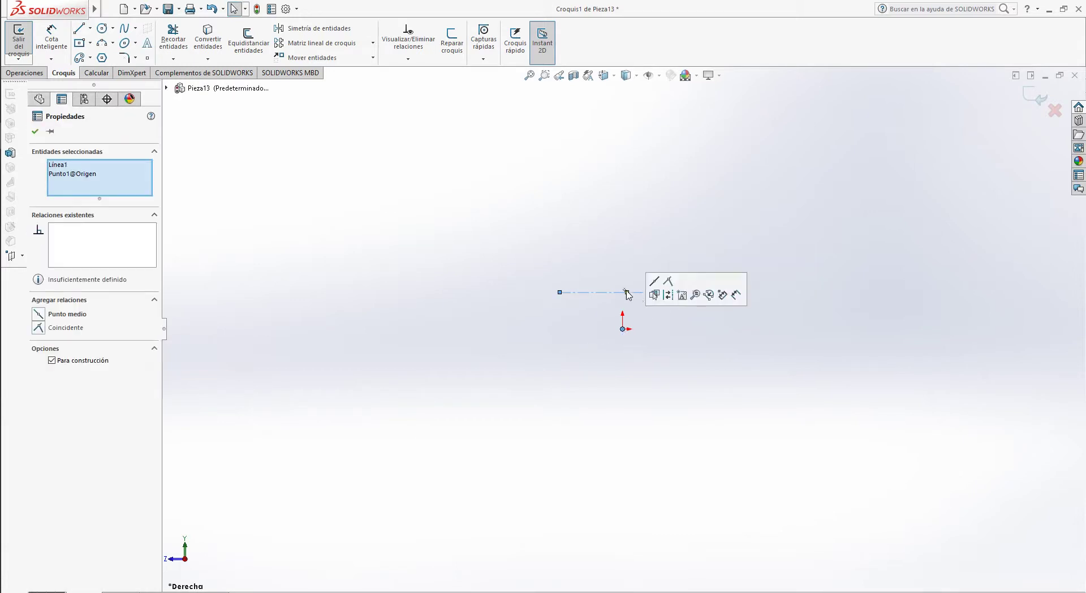
pyautogui.click(73, 315)
pyautogui.click(550, 389)
pyautogui.click(597, 329)
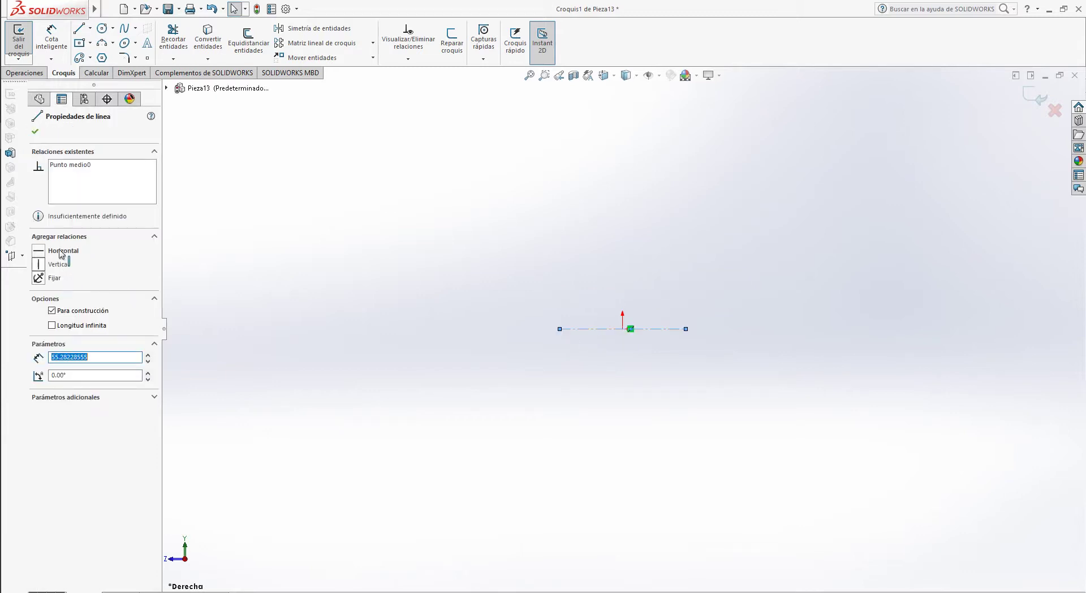
pyautogui.click(375, 315)
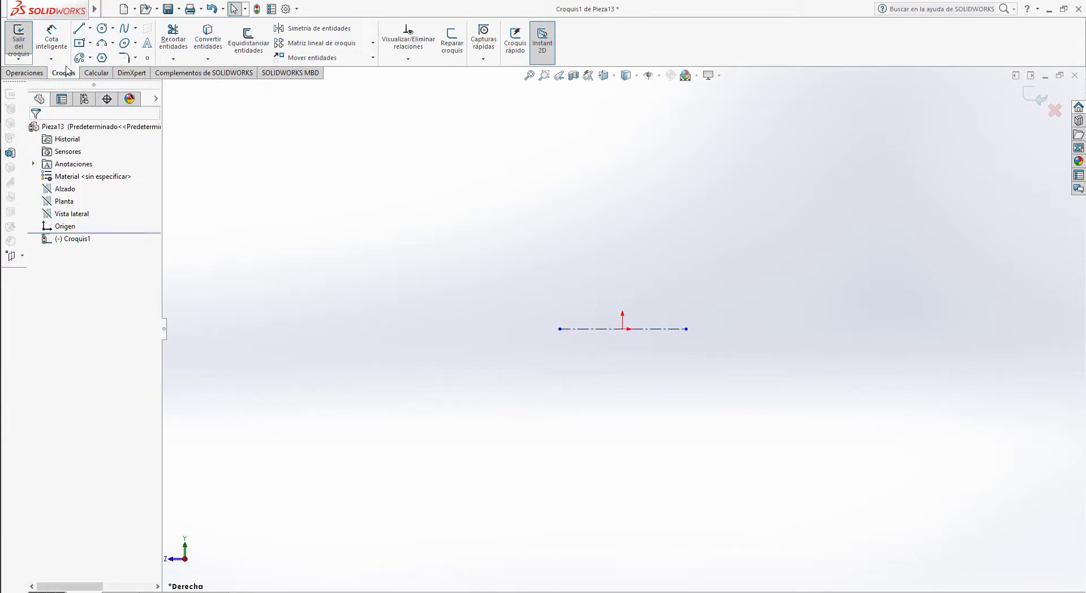
# Step: Dimension the construction line's length as 16 mm and place the dimension centrally below the line
pyautogui.click(52, 40)
pyautogui.click(578, 330)
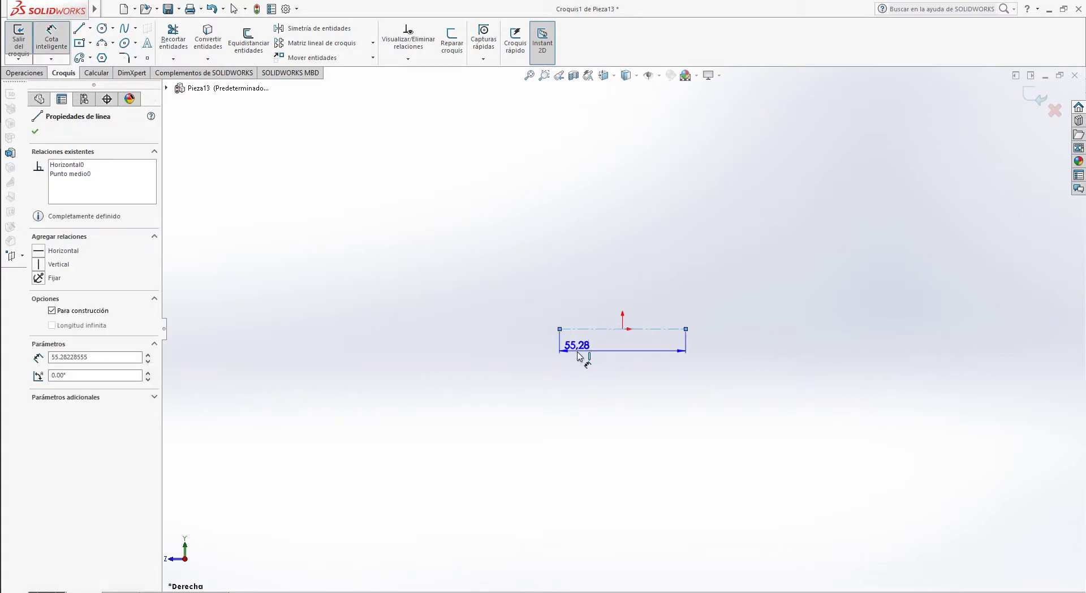
pyautogui.click(579, 362)
pyautogui.write('16')
pyautogui.press('Return')
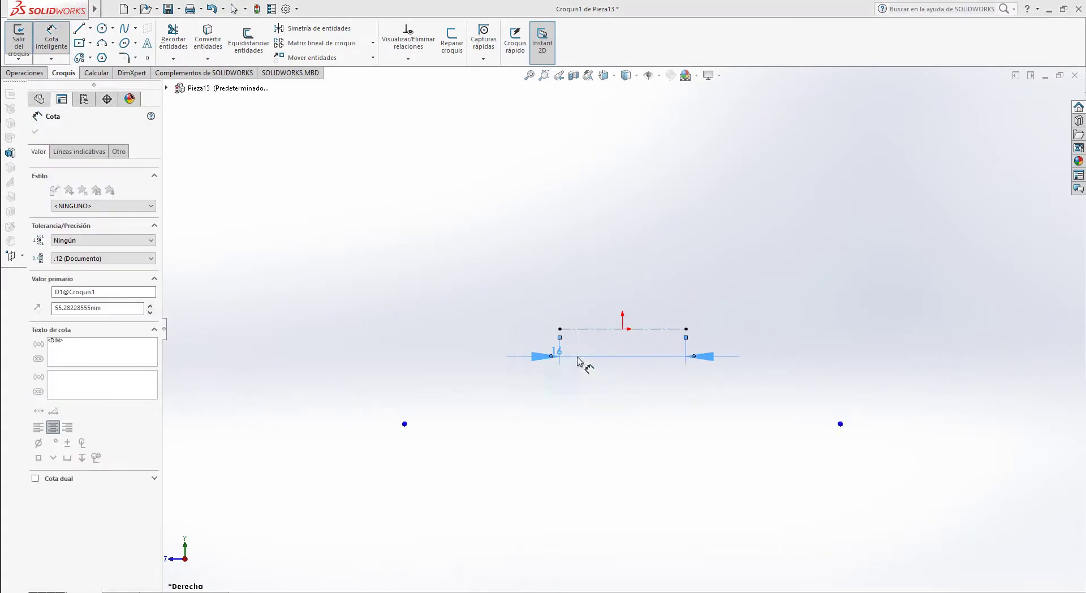
pyautogui.click(760, 486)
pyautogui.moveTo(583, 351); pyautogui.dragTo(614, 366)
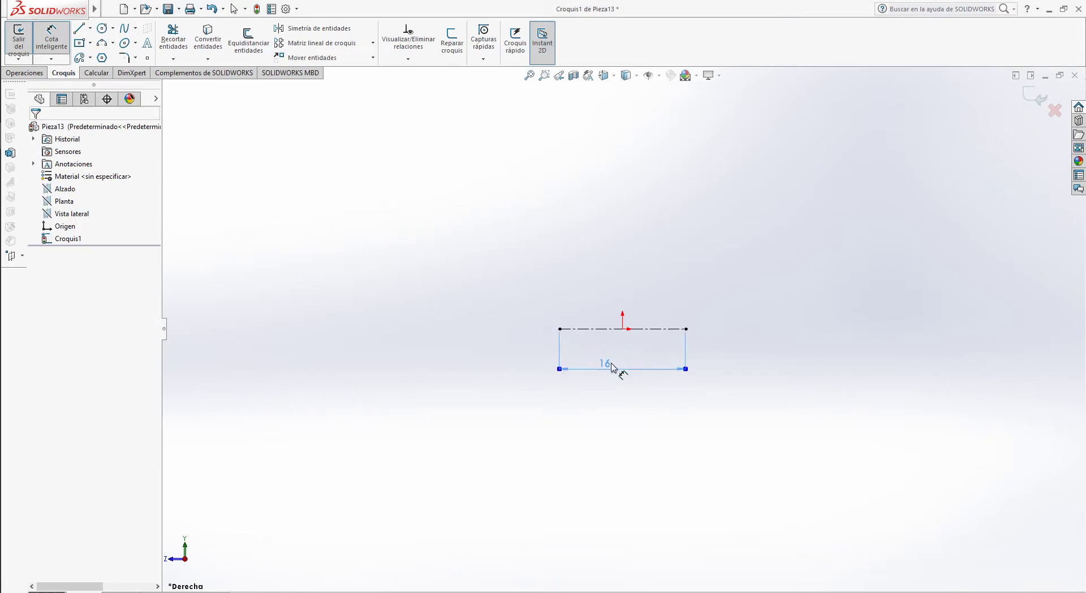
# Step: Draw a closed stepped profile above the centerline, about 16 mm long, with a left end block about 4 mm wide and 5 mm high
pyautogui.click(79, 28)
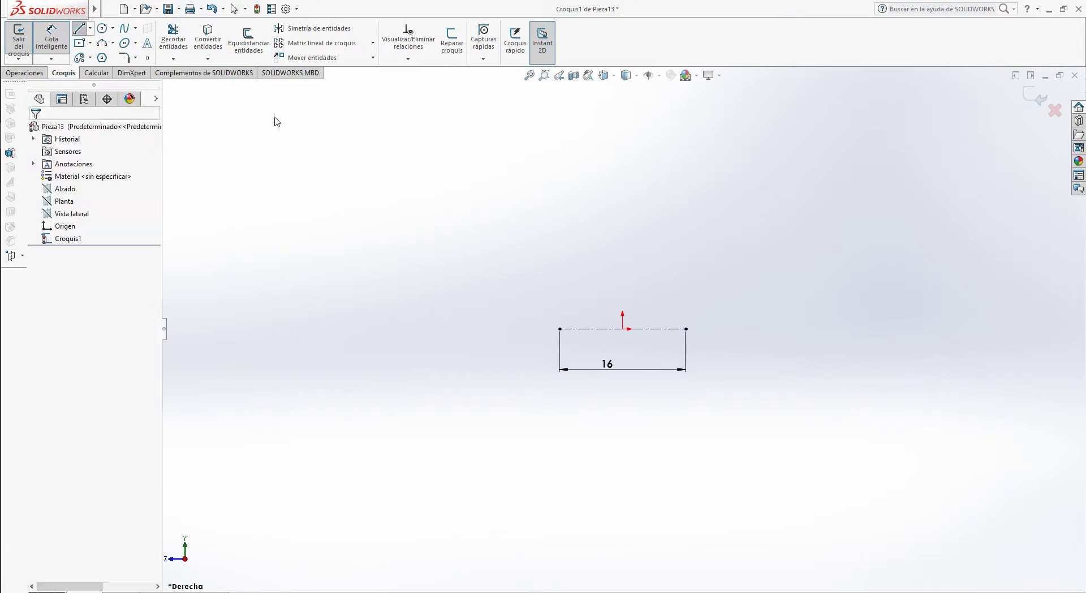
pyautogui.click(560, 251)
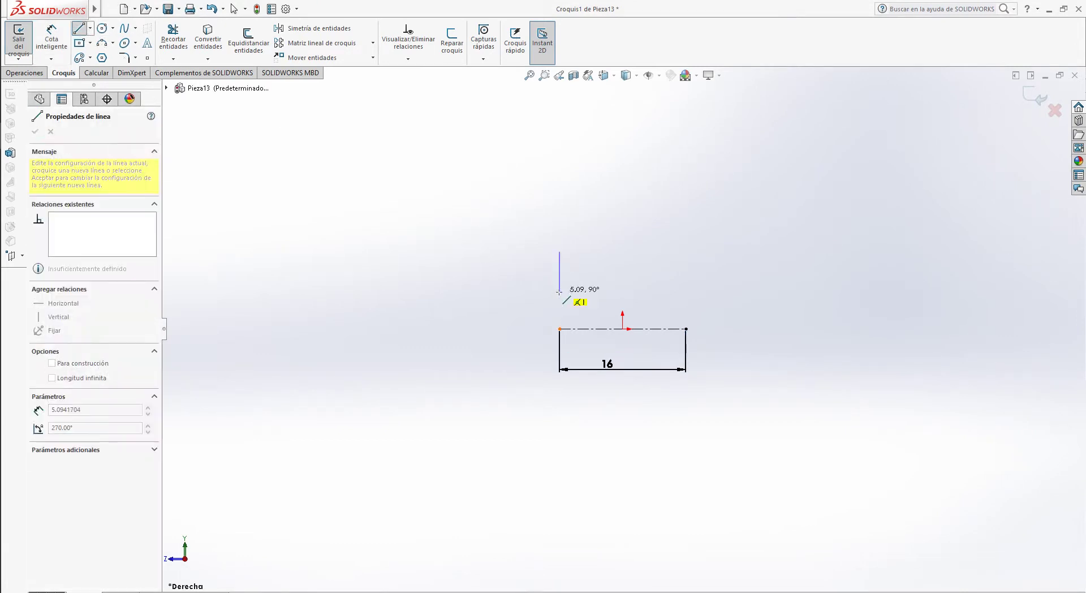
pyautogui.click(560, 291)
pyautogui.click(686, 292)
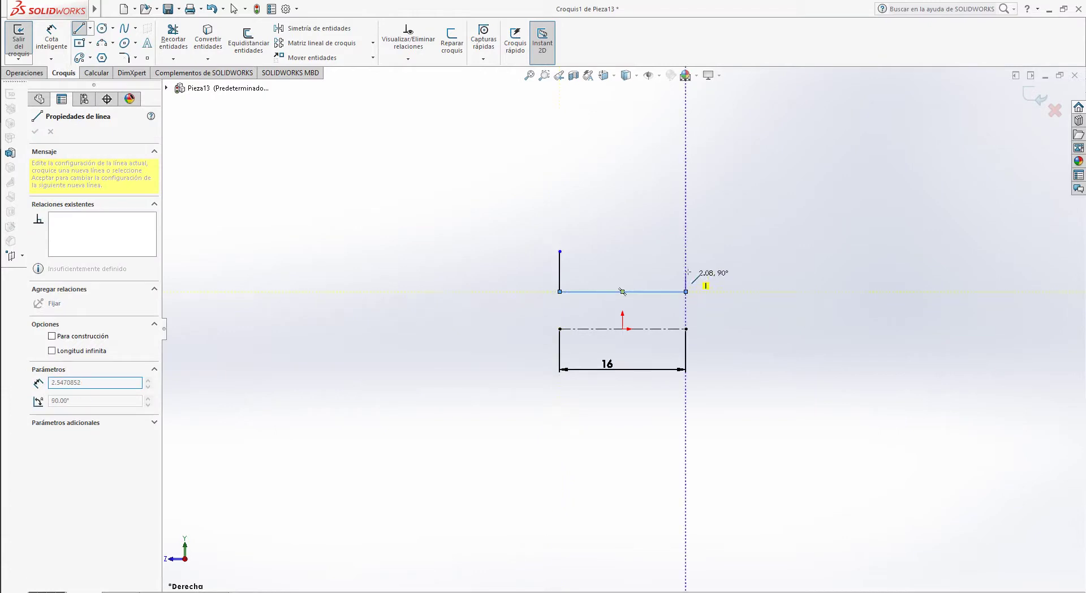
pyautogui.click(685, 271)
pyautogui.click(592, 271)
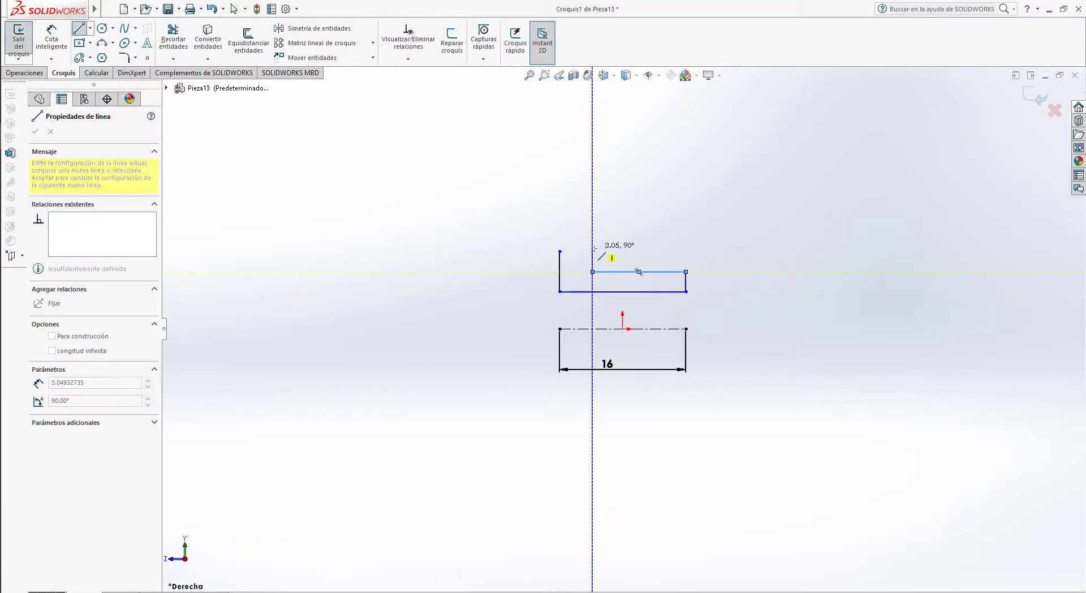
pyautogui.click(593, 251)
pyautogui.click(559, 251)
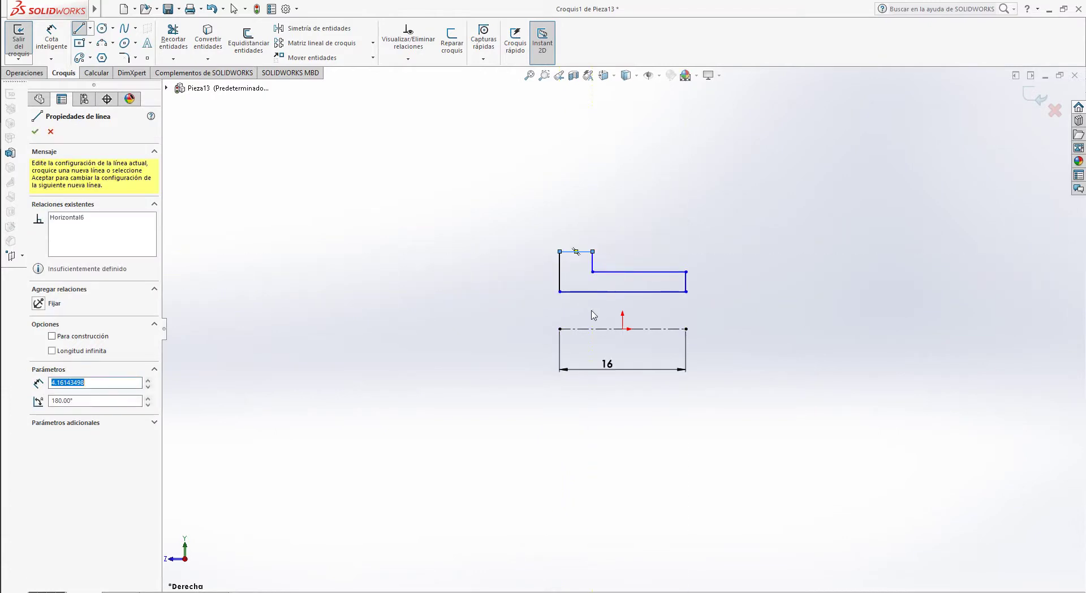
pyautogui.press('Escape')
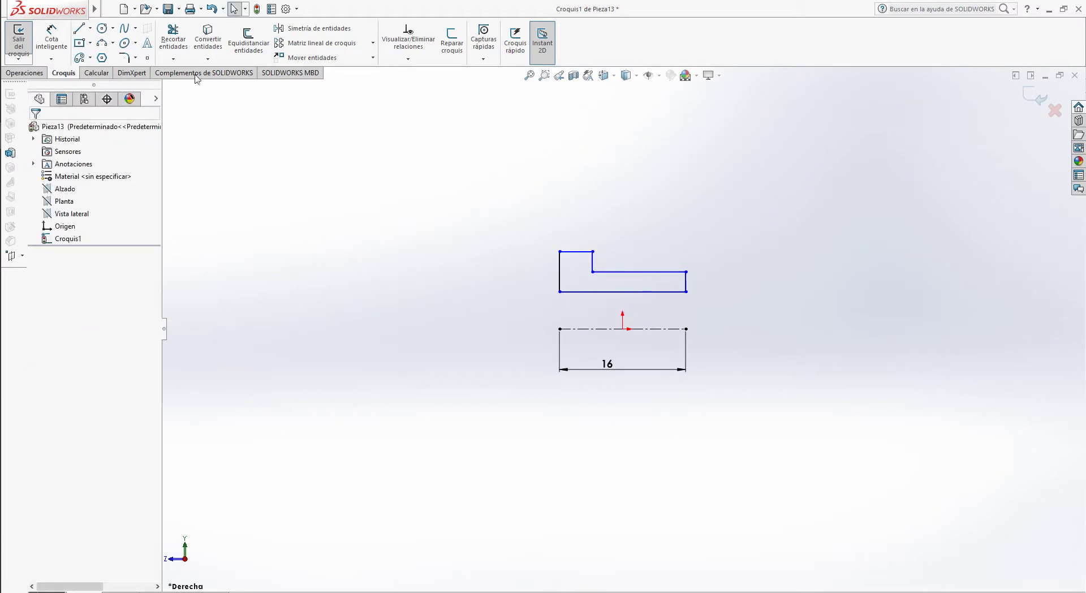
# Step: Align the profile's two lower corners with the matching endpoints of the construction line using Vertical relations
pyautogui.click(560, 292)
pyautogui.keyDown('ctrl'); pyautogui.click(560, 329); pyautogui.keyUp('ctrl')
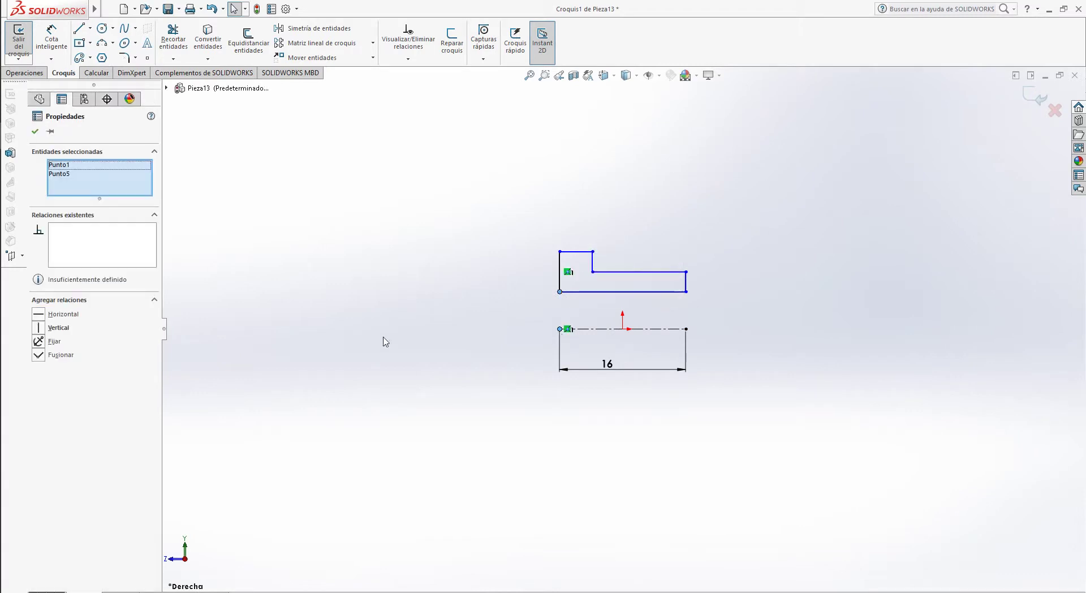
pyautogui.click(370, 423)
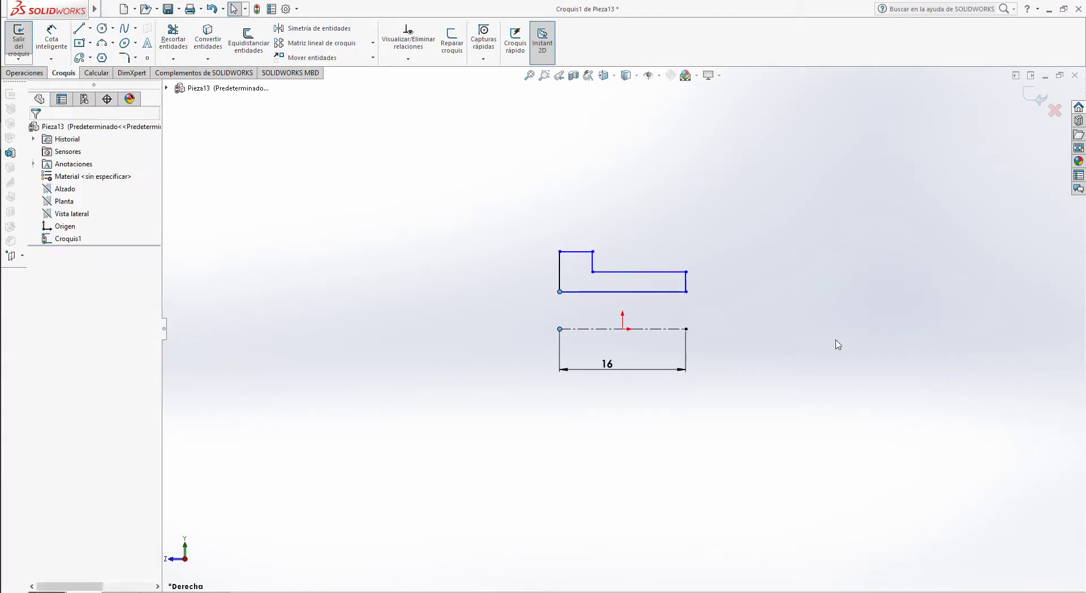
pyautogui.click(686, 292)
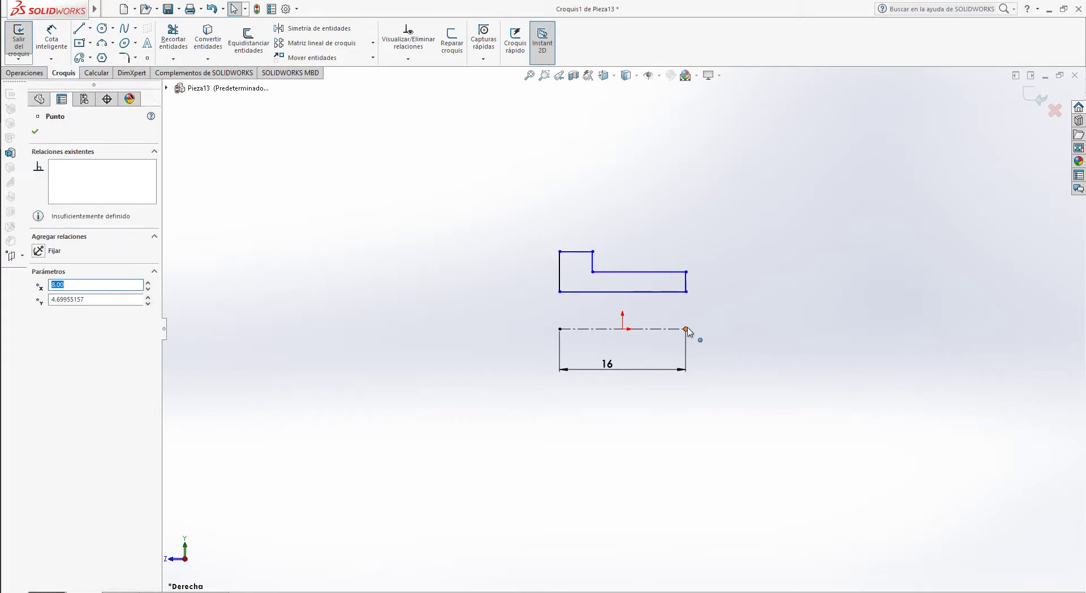
pyautogui.keyDown('ctrl'); pyautogui.click(686, 329); pyautogui.keyUp('ctrl')
pyautogui.click(66, 328)
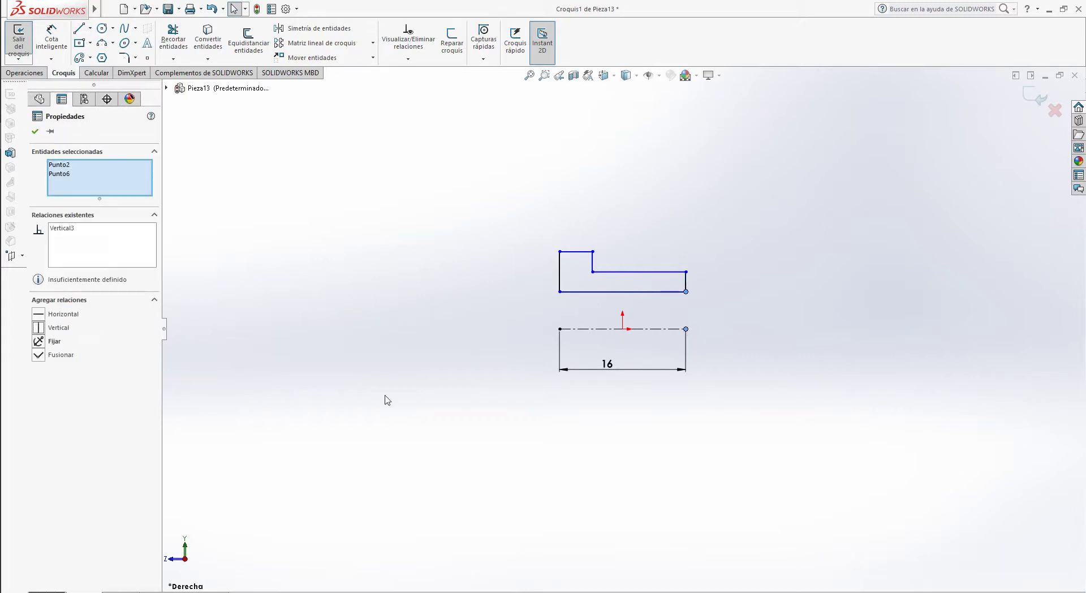
pyautogui.click(292, 218)
# Step: Dimension the profile's lower edge about the construction line as a 6 mm bore diameter, checking the part 4 drawing
pyautogui.click(49, 53)
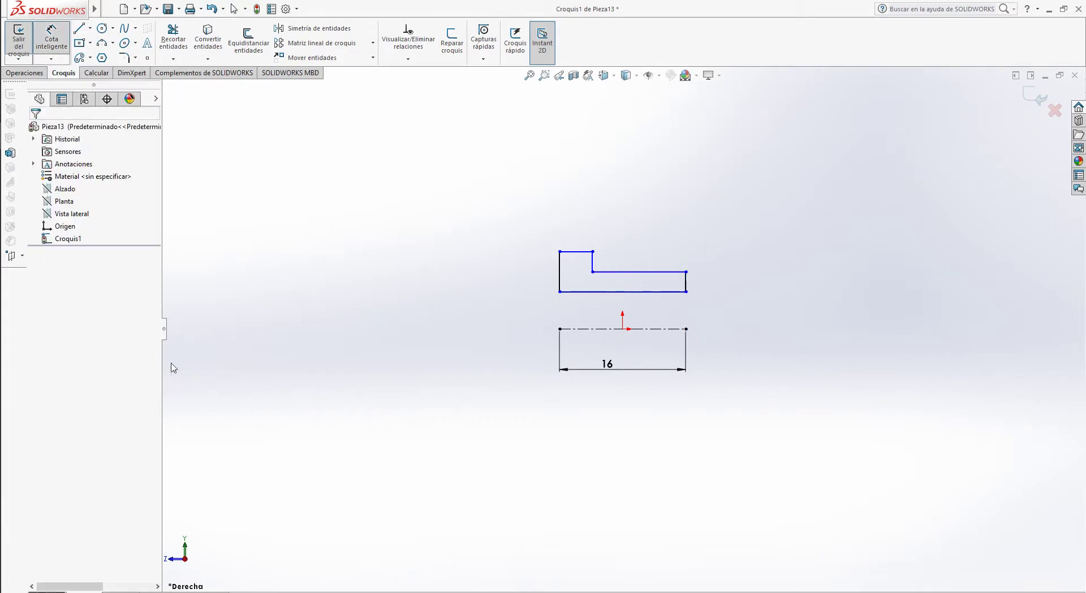
pyautogui.click(623, 291)
pyautogui.click(599, 329)
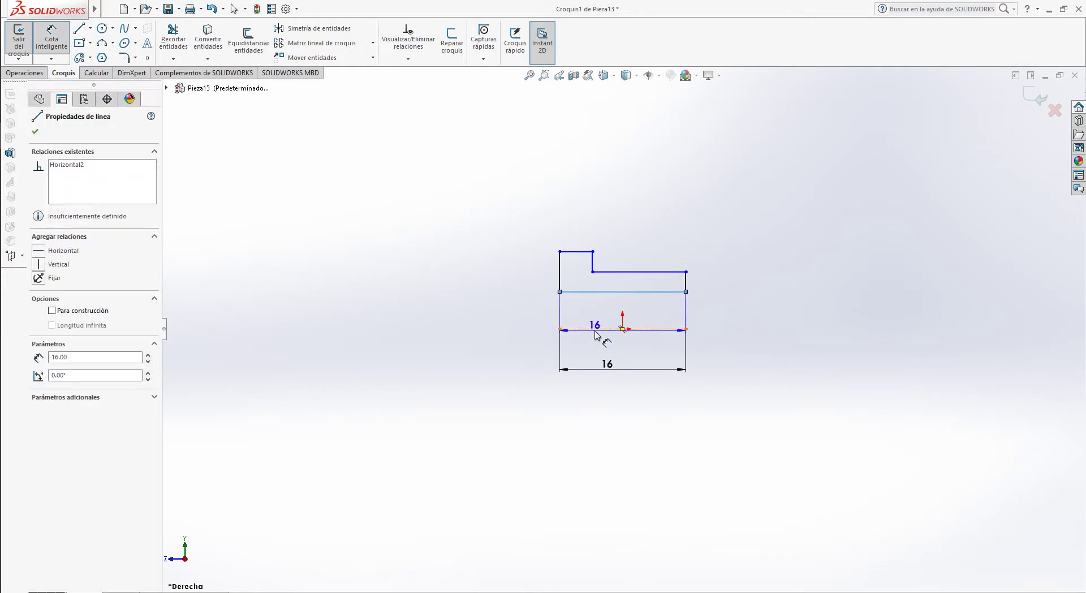
pyautogui.click(714, 339)
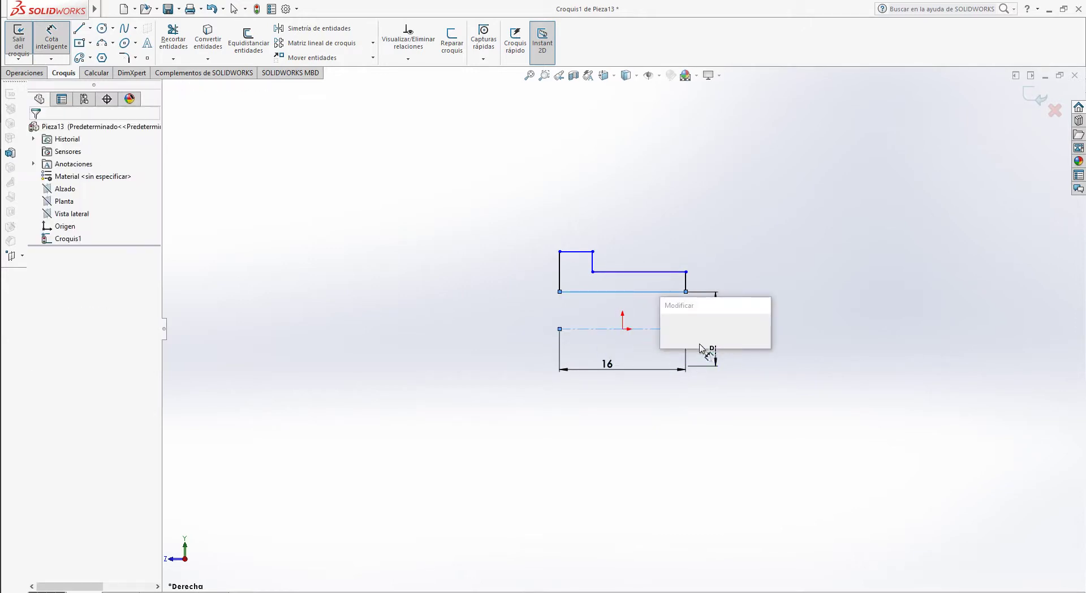
pyautogui.click(669, 329)
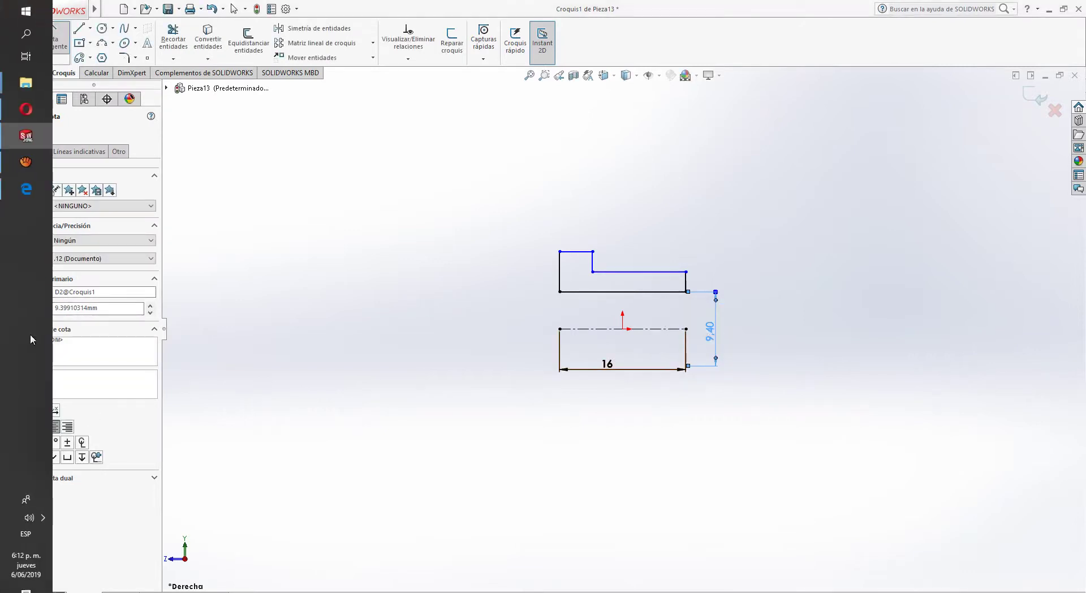
pyautogui.click(6, 189)
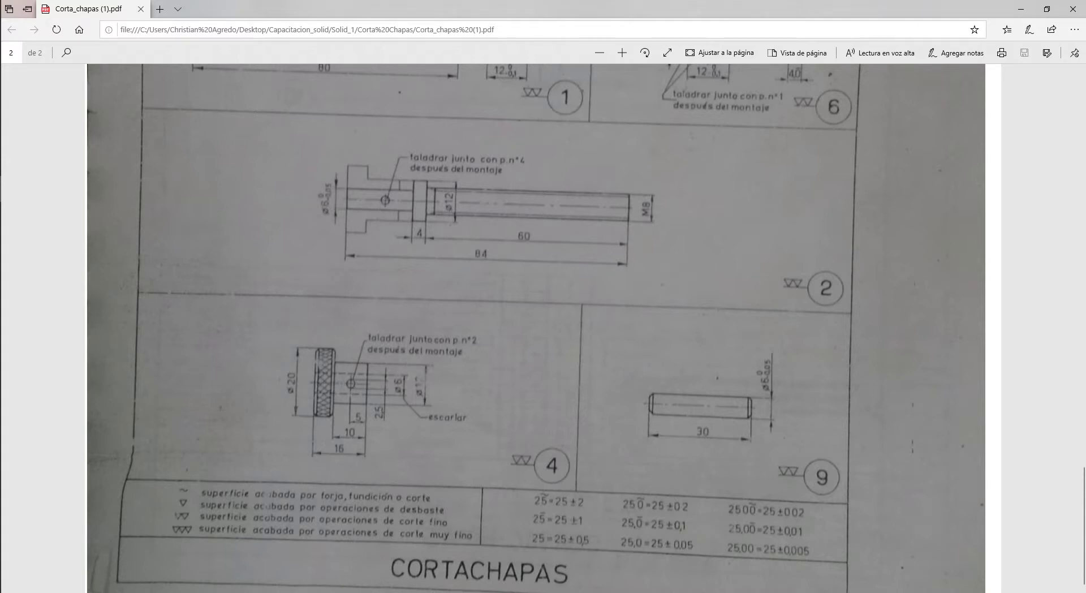
pyautogui.click(7, 161)
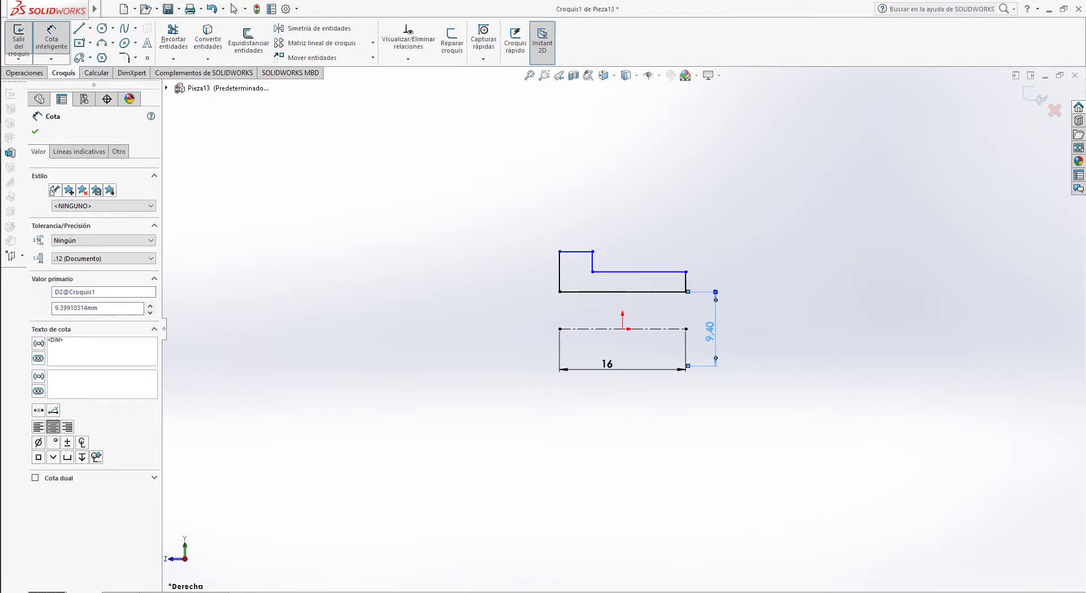
pyautogui.press('Escape')
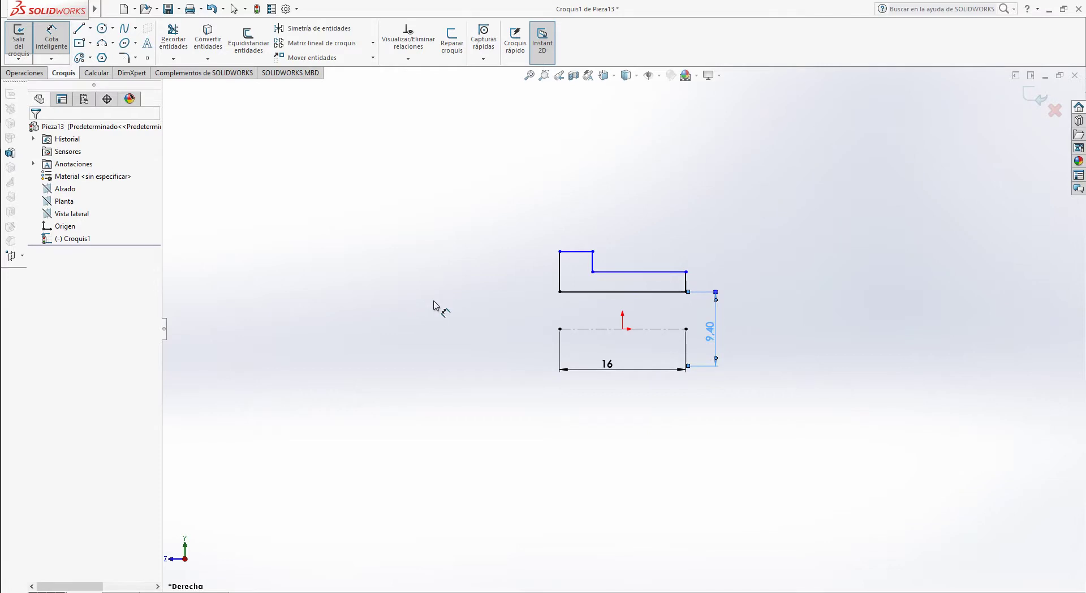
pyautogui.doubleClick(710, 331)
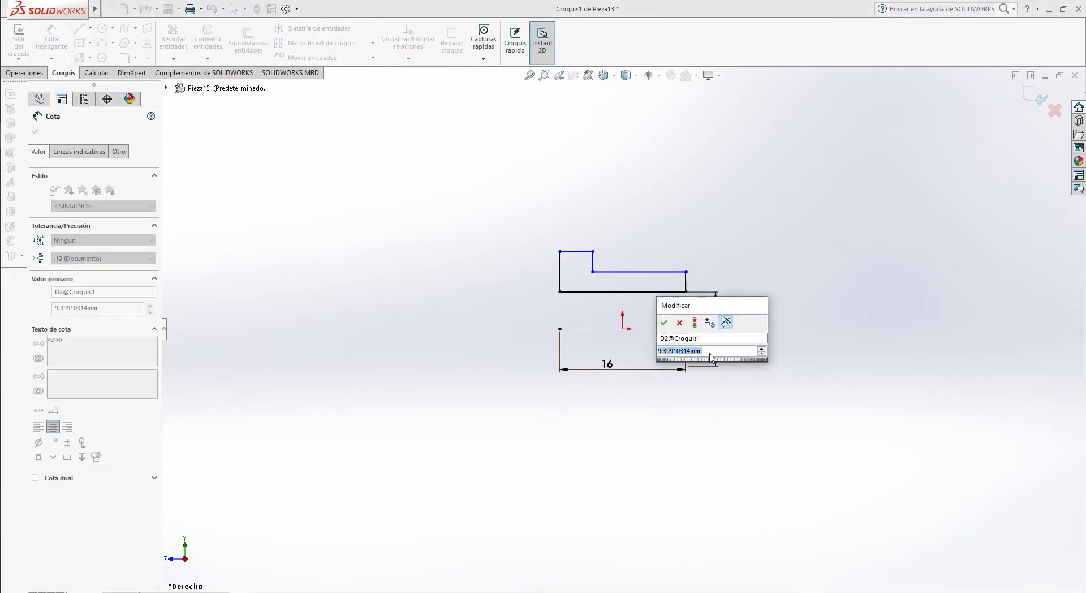
pyautogui.press('Return')
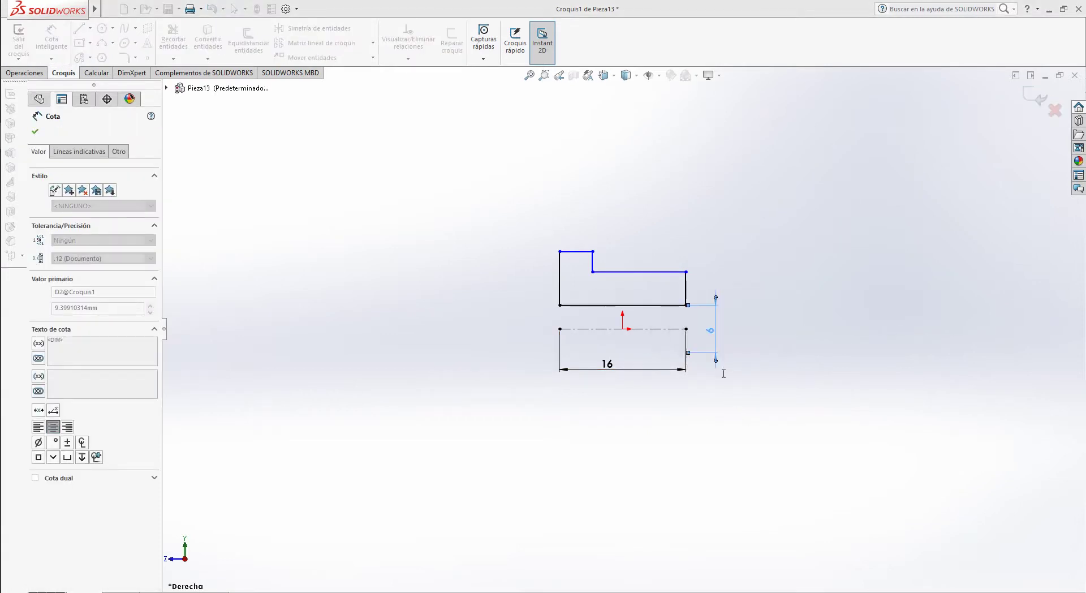
pyautogui.press('Escape')
# Step: Dimension the narrow shank's upper edge about the construction line as a 12 mm diameter
pyautogui.moveTo(671, 272); pyautogui.dragTo(659, 332)
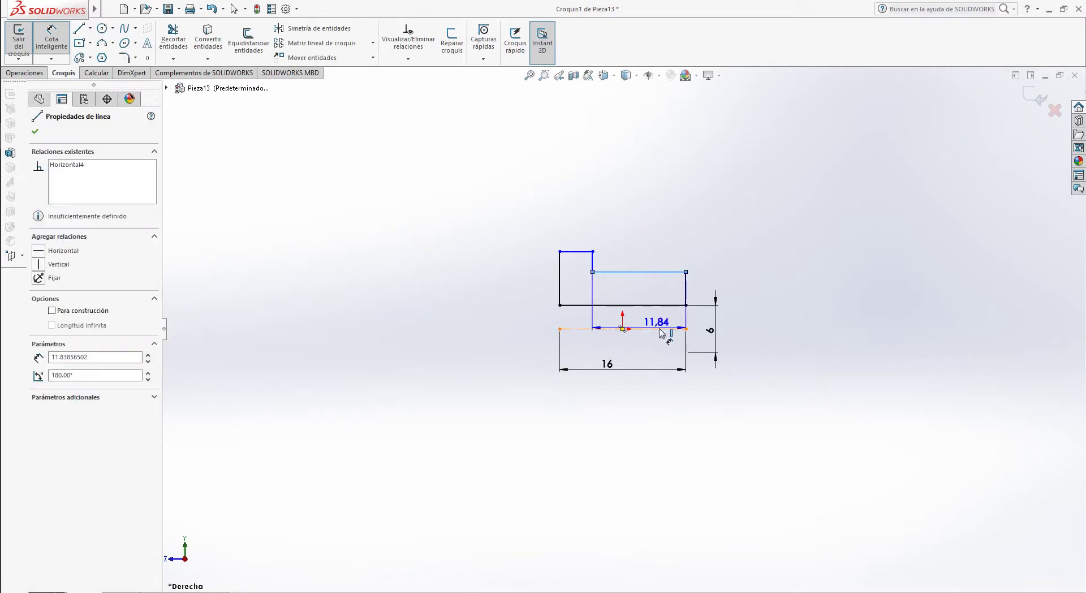
pyautogui.click(660, 332)
pyautogui.click(739, 347)
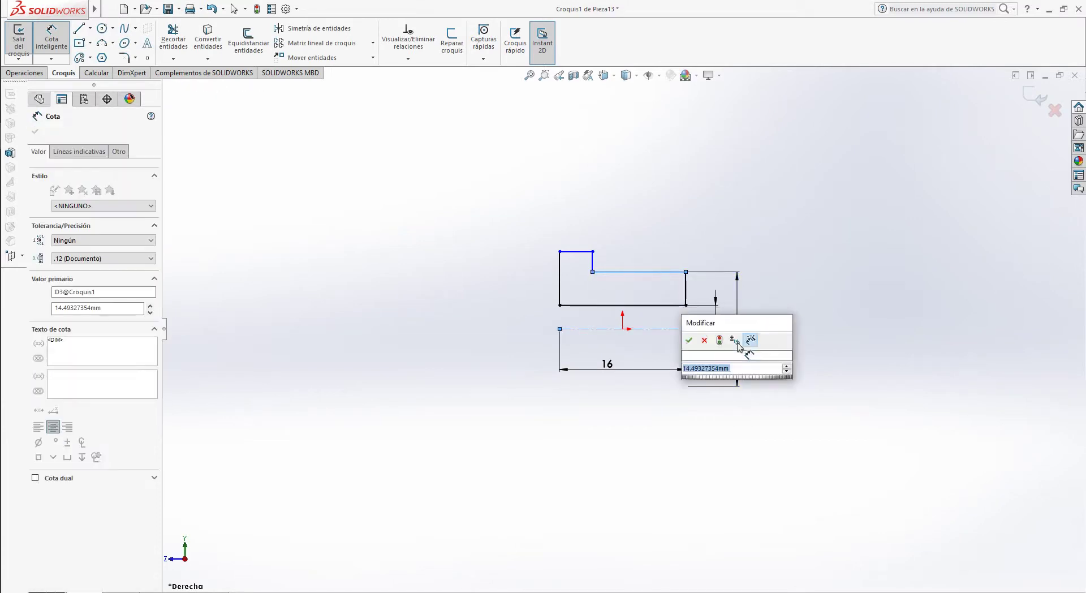
pyautogui.write('12')
pyautogui.press('Return')
pyautogui.click(858, 427)
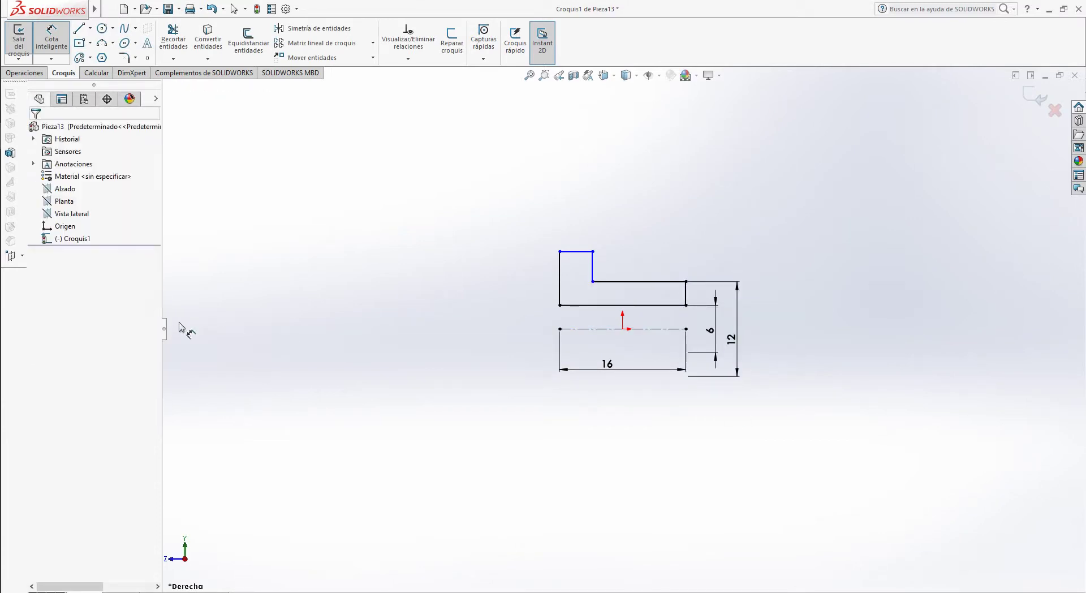
# Step: Check the part 4 drawing and dimension the length of the shank's upper edge as 10 mm
pyautogui.click(27, 189)
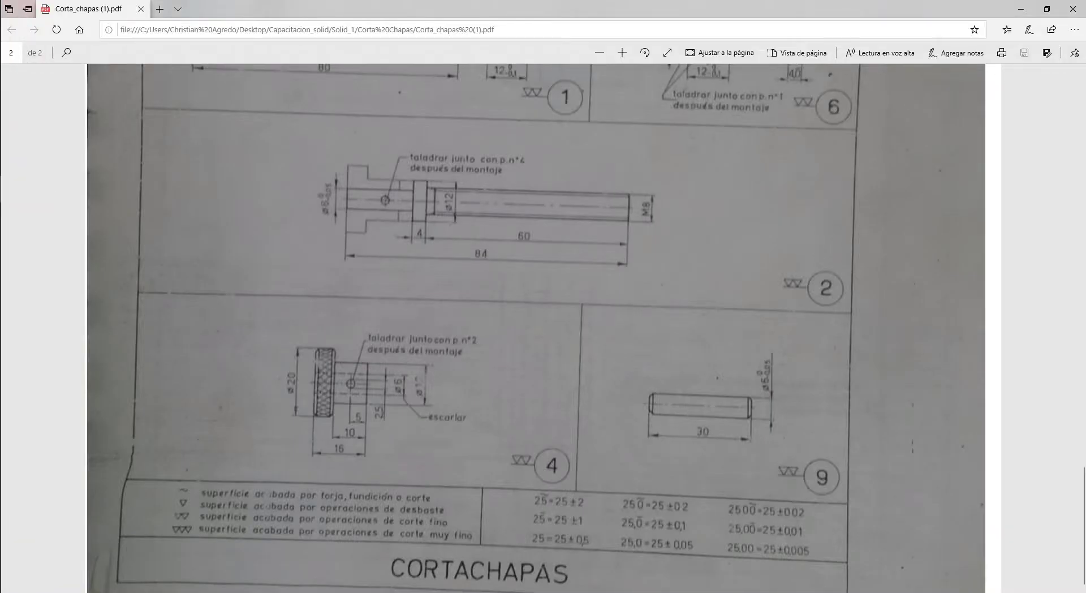
pyautogui.moveTo(2, 295)
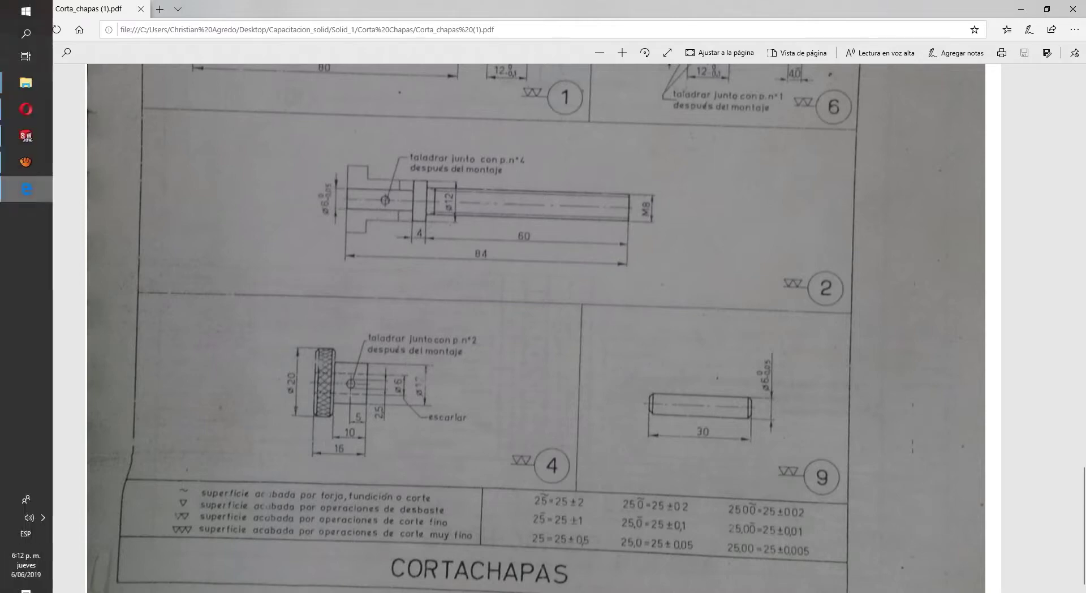
pyautogui.click(26, 163)
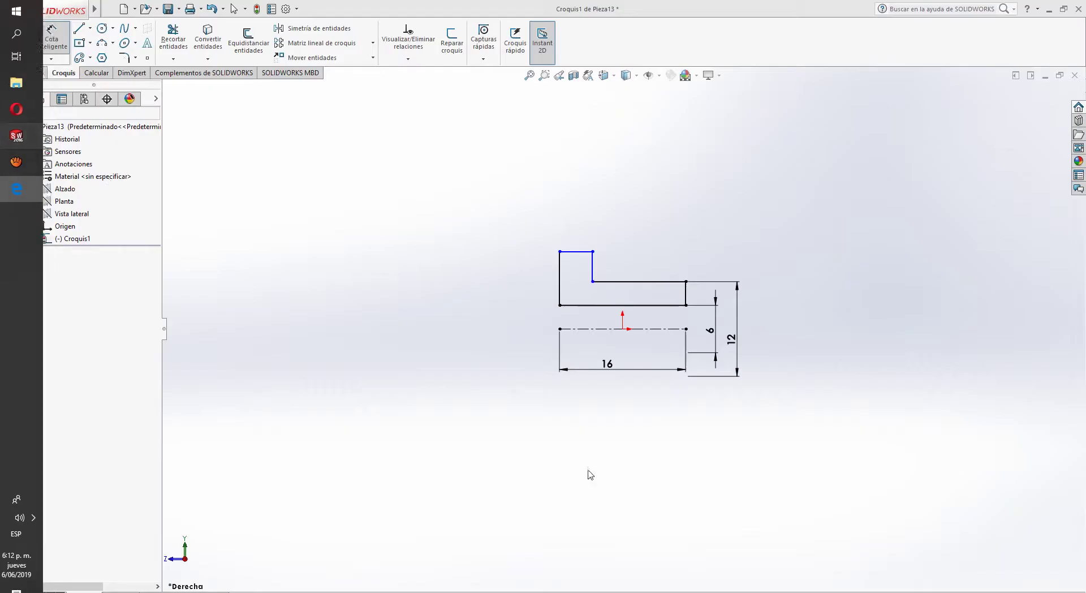
pyautogui.click(654, 281)
pyautogui.click(659, 250)
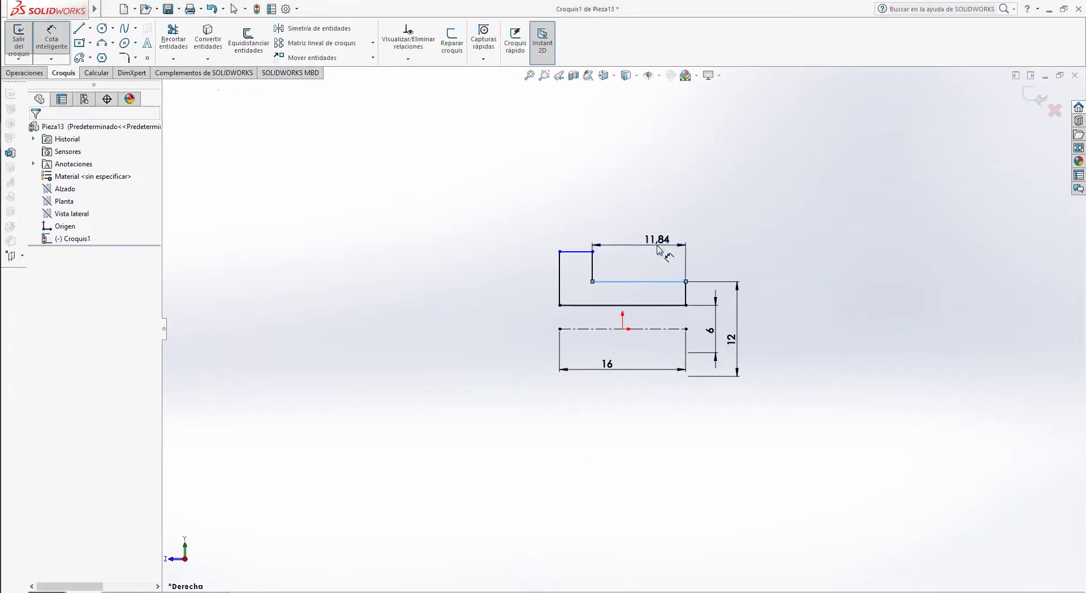
pyautogui.write('10')
pyautogui.press('Return')
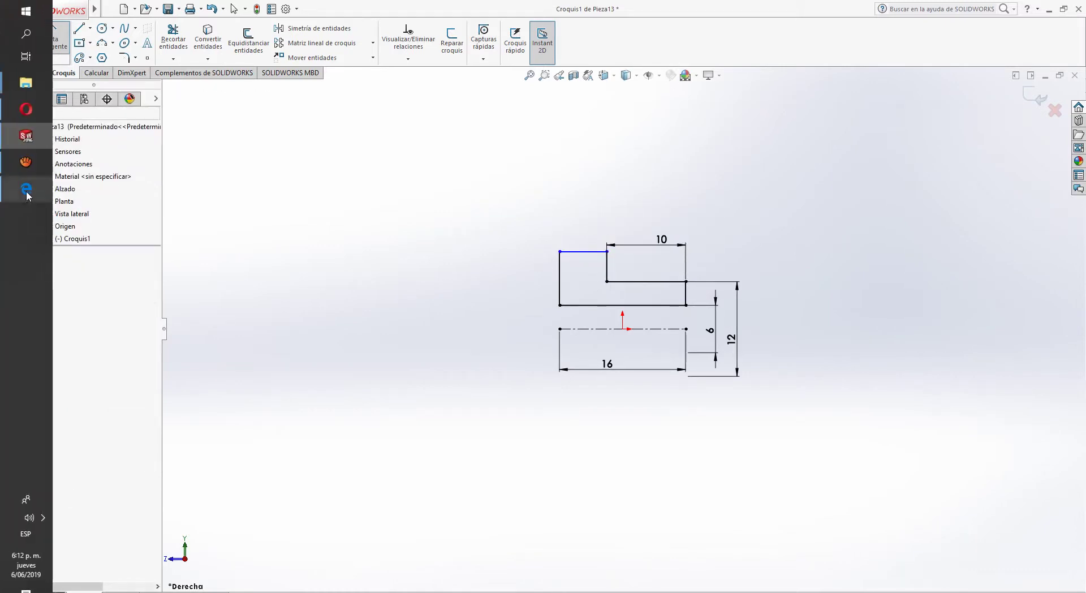
# Step: Check the part 4 drawing and dimension the head's upper edge about the construction line as a 20 mm diameter
pyautogui.click(26, 190)
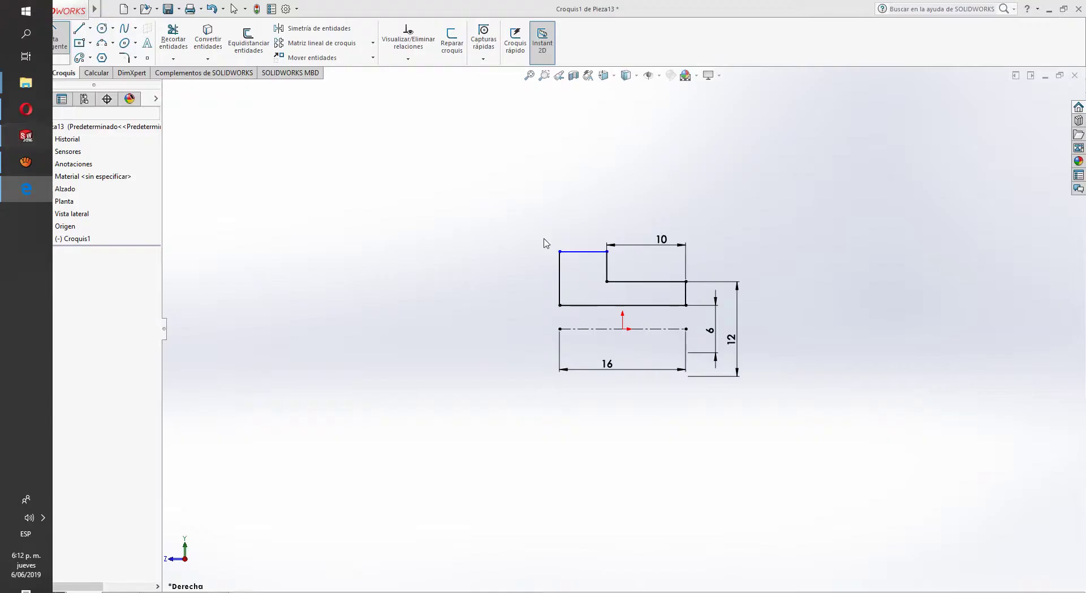
pyautogui.click(14, 141)
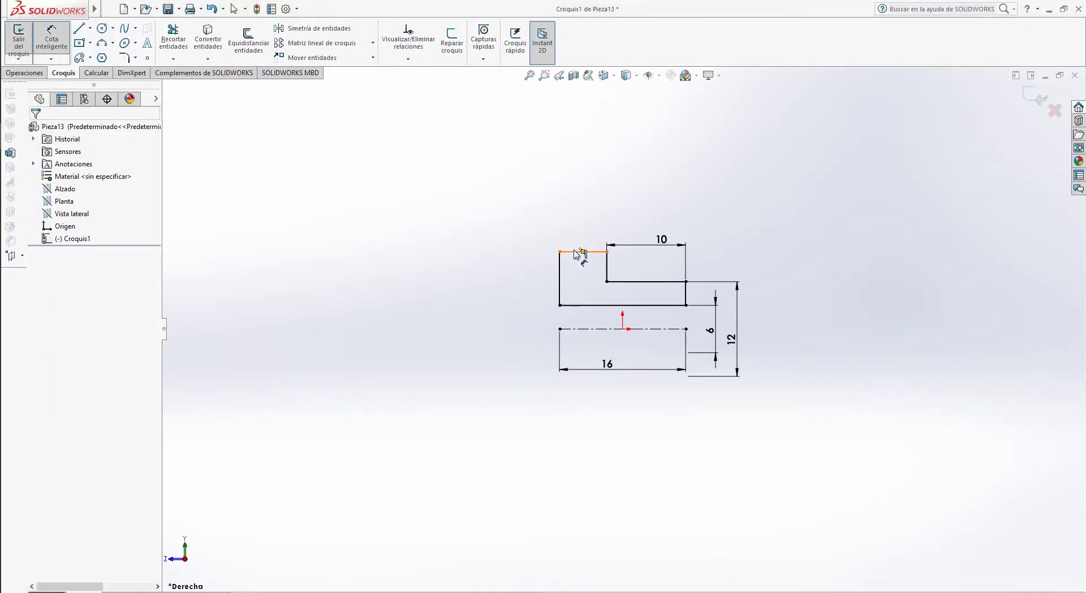
pyautogui.click(577, 253)
pyautogui.click(589, 329)
pyautogui.click(526, 348)
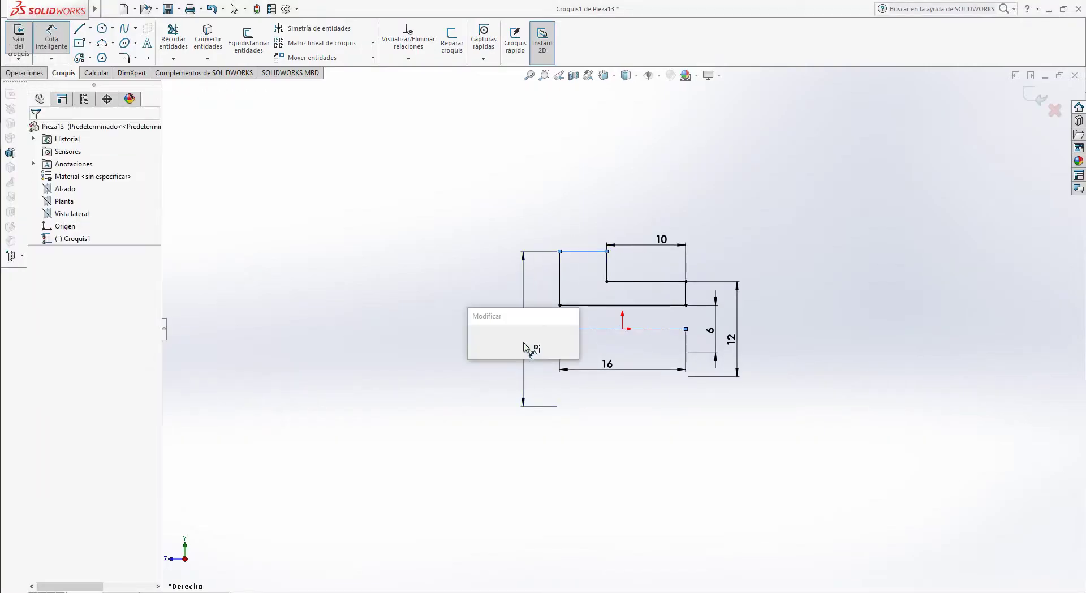
pyautogui.write('20')
pyautogui.press('Return')
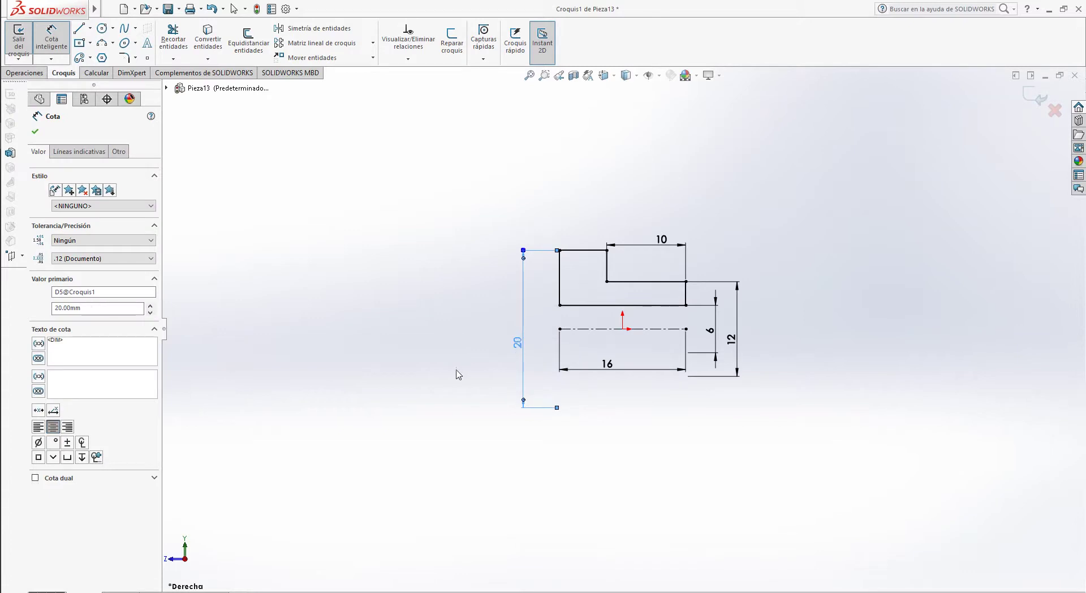
pyautogui.click(460, 369)
# Step: Revolve the stepped profile 360° about the construction line into a solid knob
pyautogui.click(24, 73)
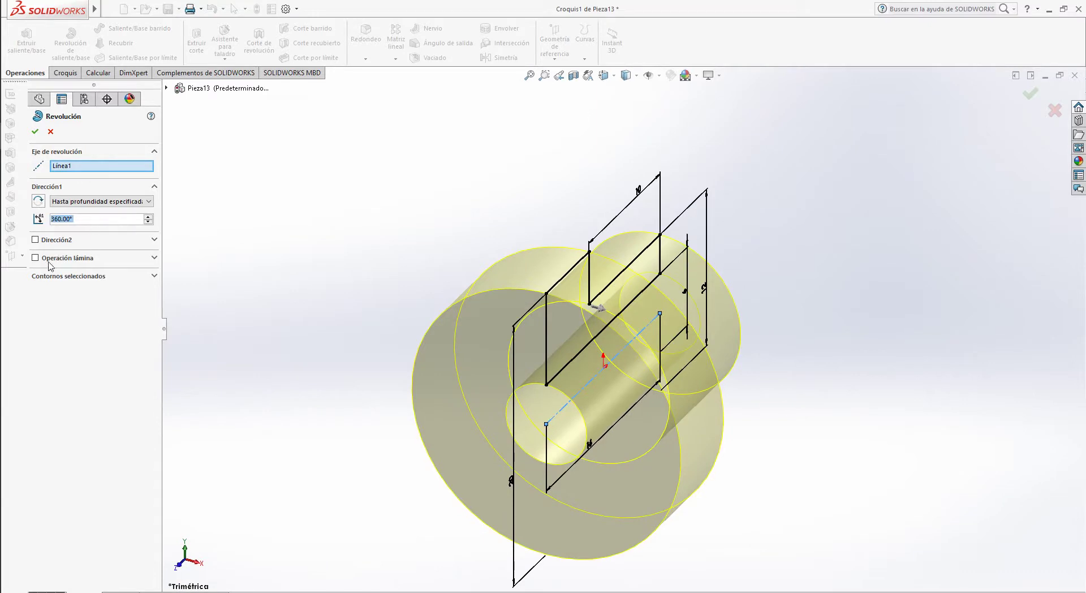
pyautogui.click(36, 133)
pyautogui.moveTo(885, 450); pyautogui.dragTo(785, 449, button='middle')
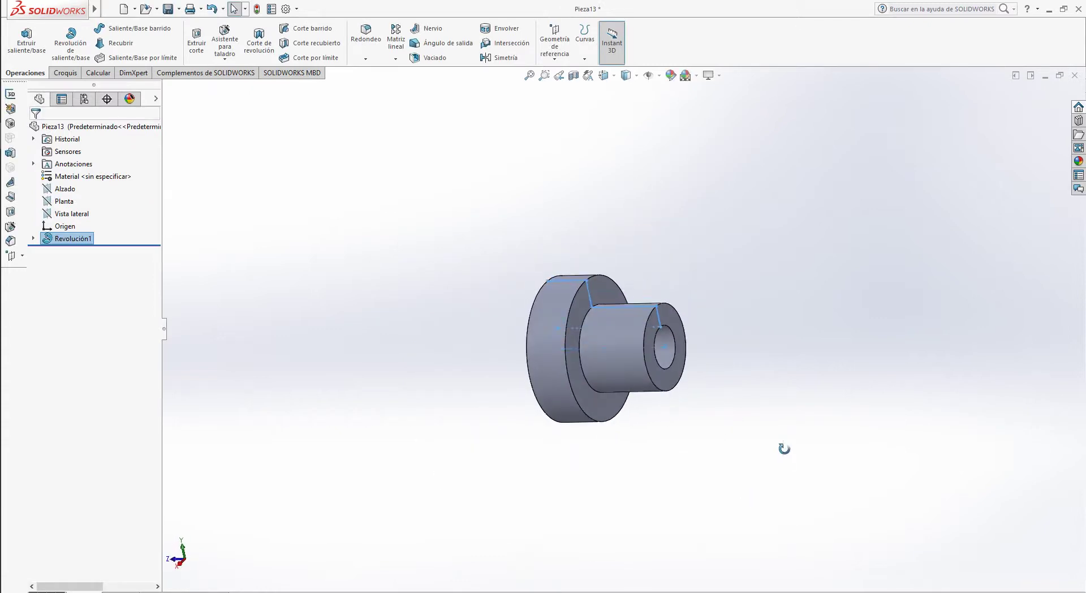
pyautogui.click(787, 436)
pyautogui.scroll(-2, 797, 399)
pyautogui.moveTo(687, 314); pyautogui.dragTo(676, 376, button='middle')
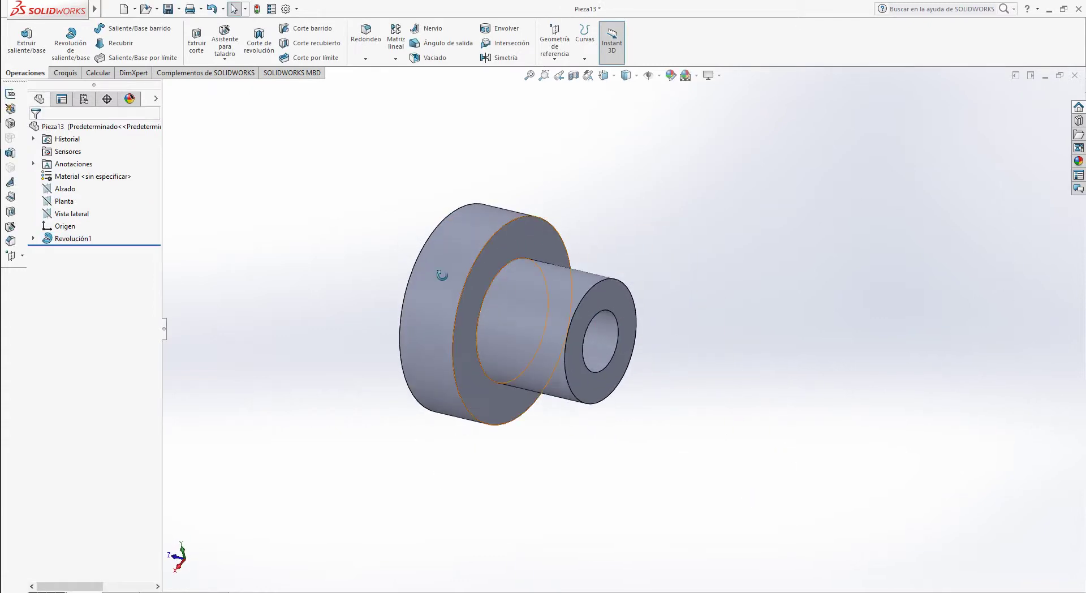
# Step: Check the part 4 drawing and chamfer both outer rim edges of the knob's head at 0.5 mm and 45°
pyautogui.click(31, 191)
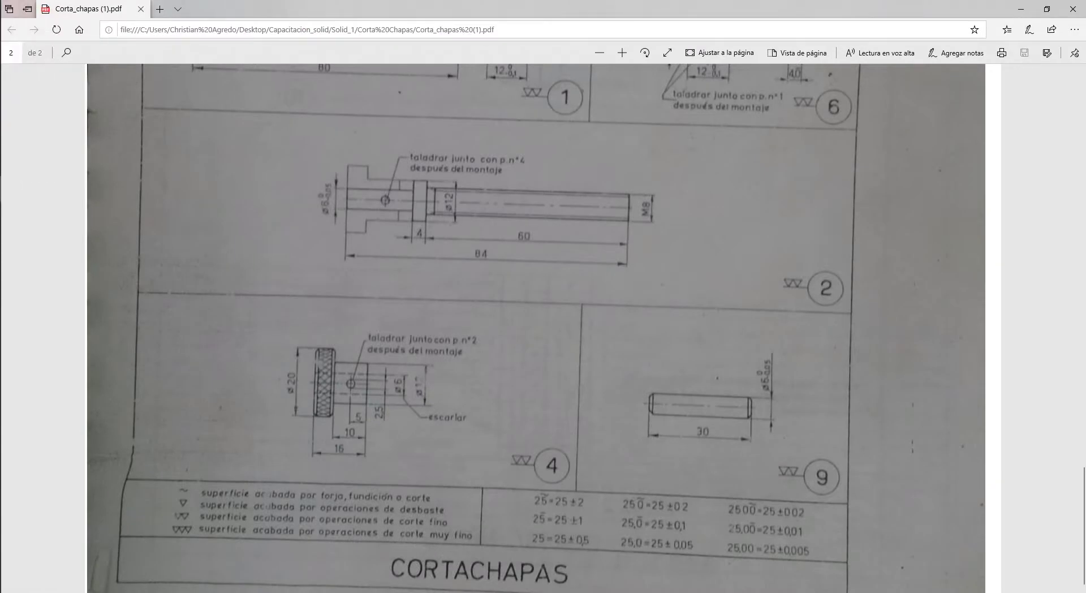
pyautogui.moveTo(24, 168)
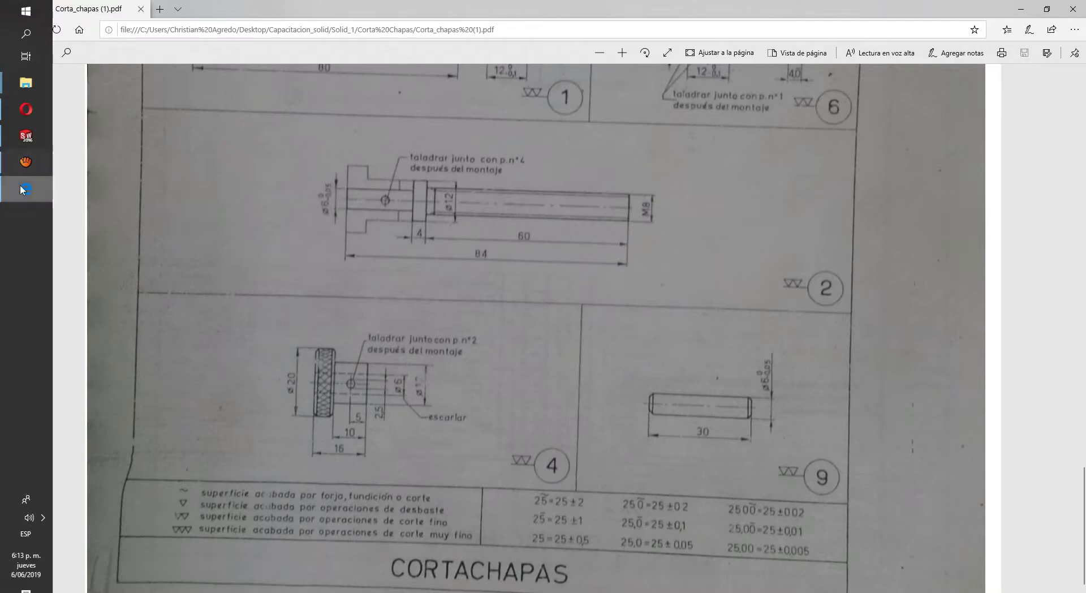
pyautogui.click(25, 145)
pyautogui.click(366, 58)
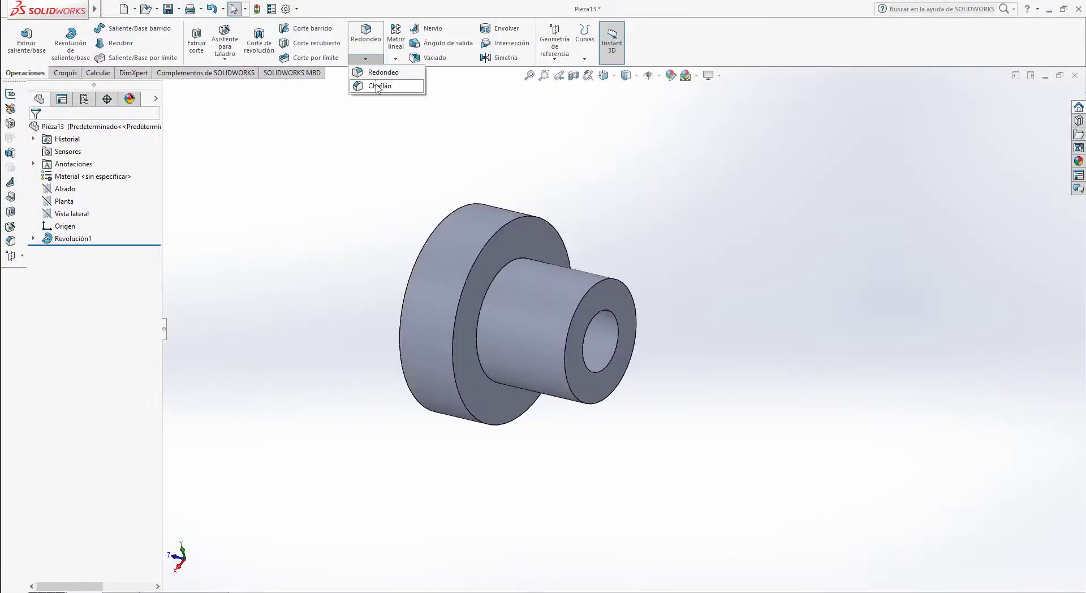
pyautogui.click(385, 90)
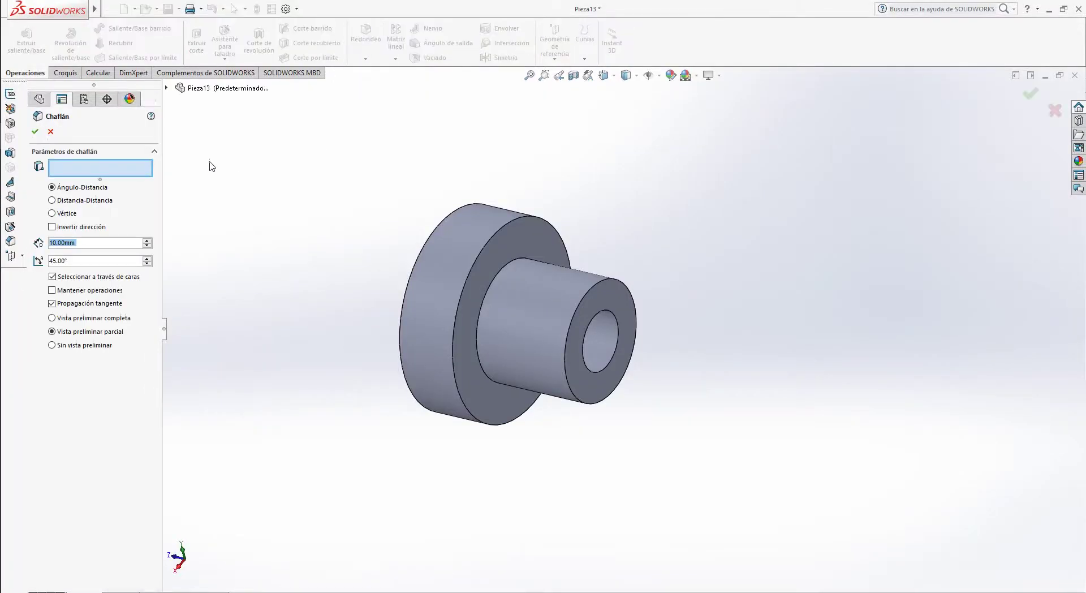
pyautogui.write('1')
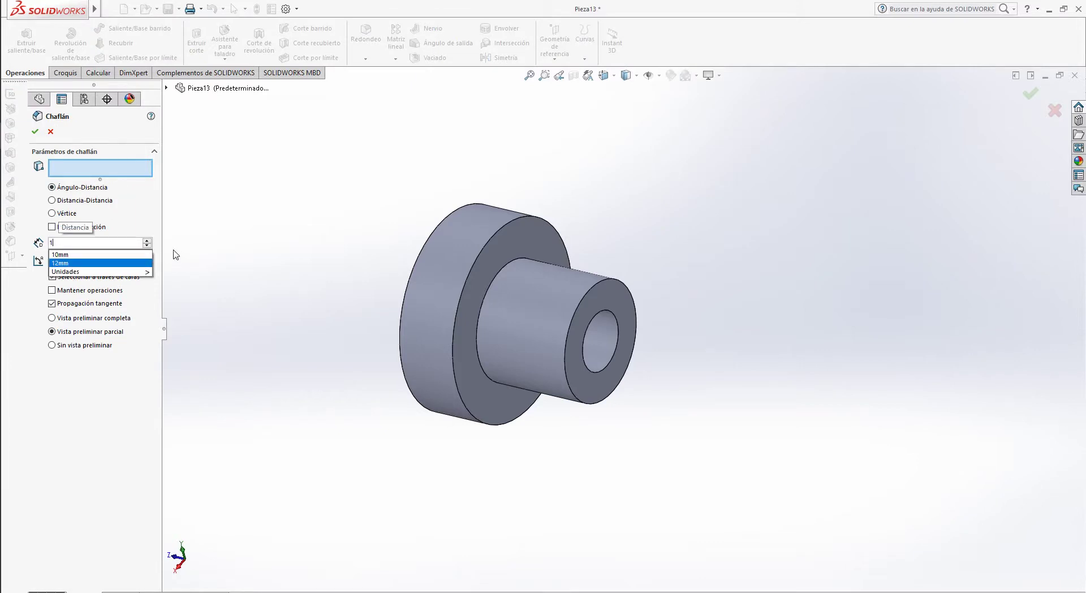
pyautogui.moveTo(90, 245); pyautogui.dragTo(1, 250)
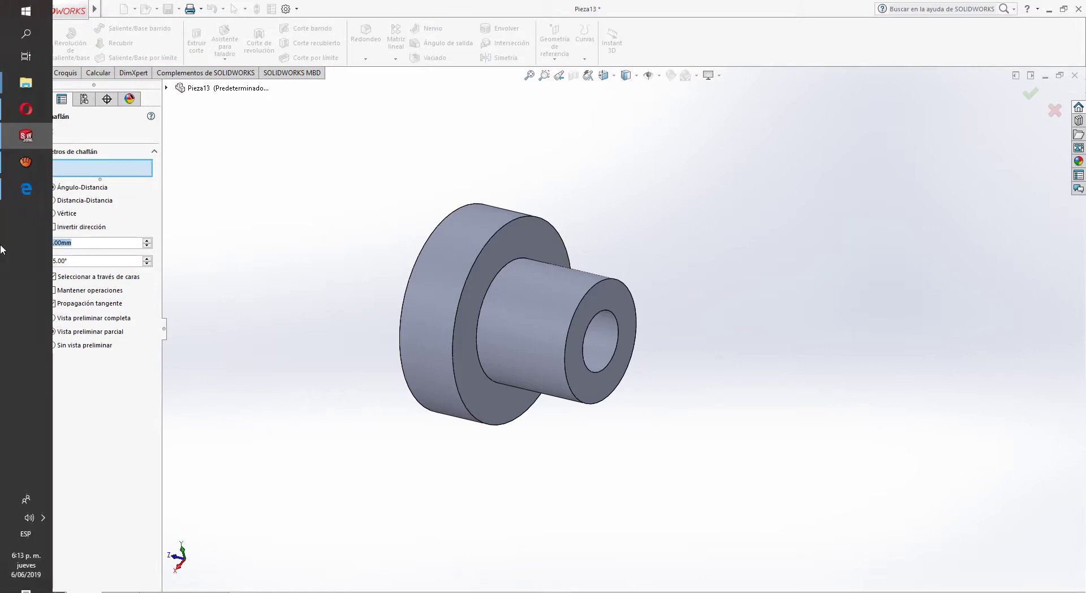
pyautogui.write('2.5')
pyautogui.press('Return')
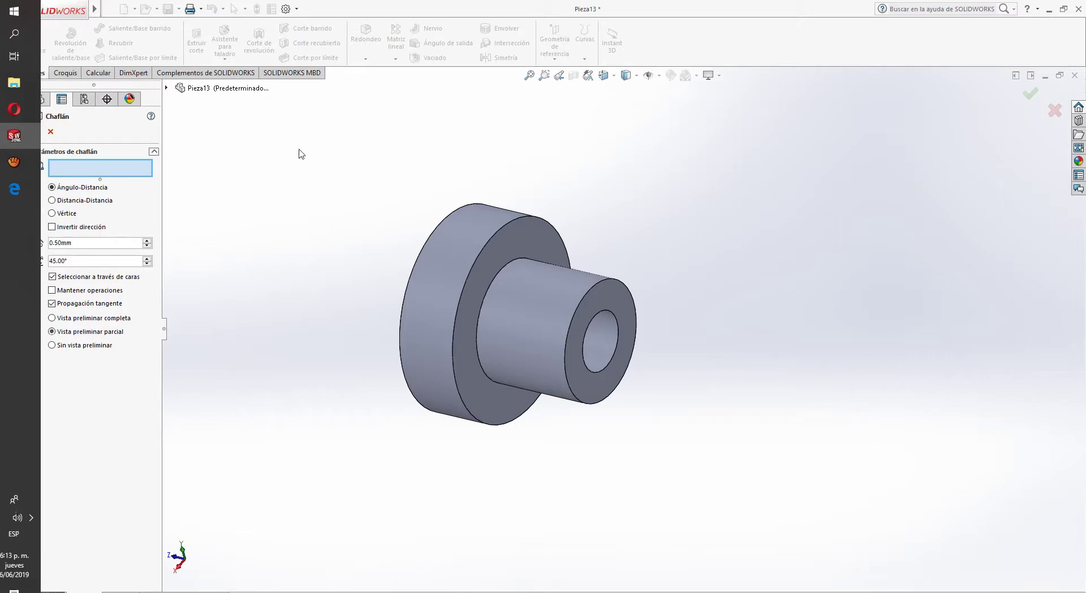
pyautogui.moveTo(405, 187); pyautogui.dragTo(453, 196, button='middle')
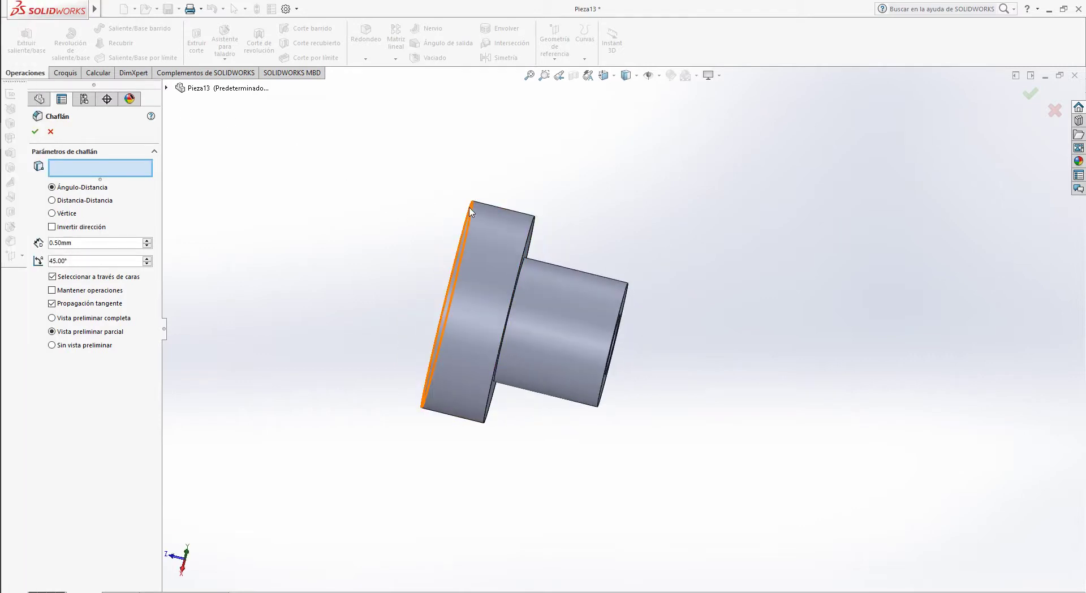
pyautogui.click(470, 213)
pyautogui.click(534, 224)
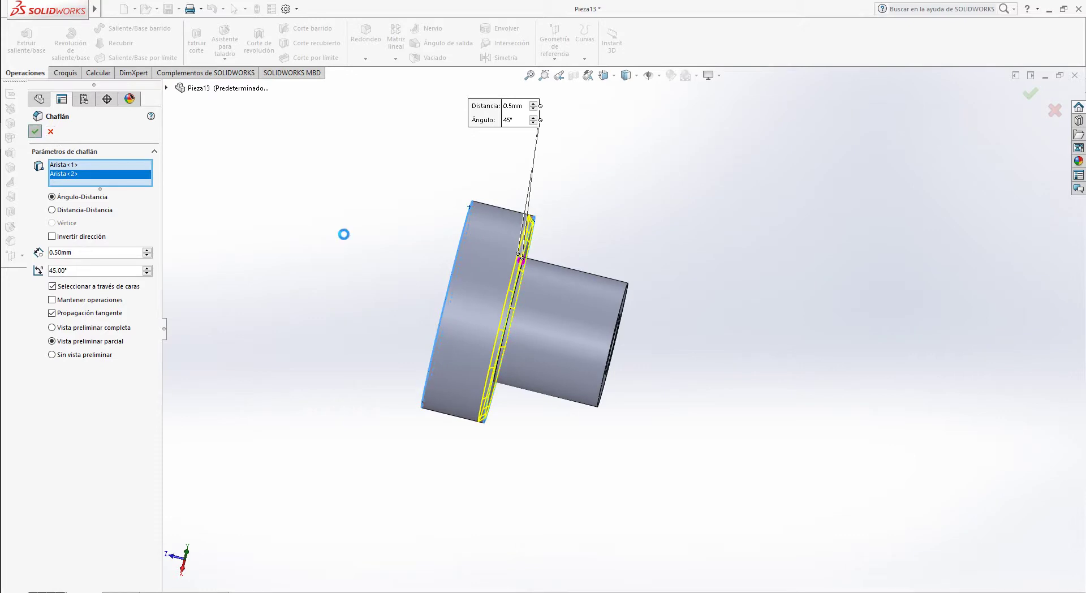
pyautogui.click(760, 387)
pyautogui.moveTo(760, 387); pyautogui.dragTo(236, 389, button='middle')
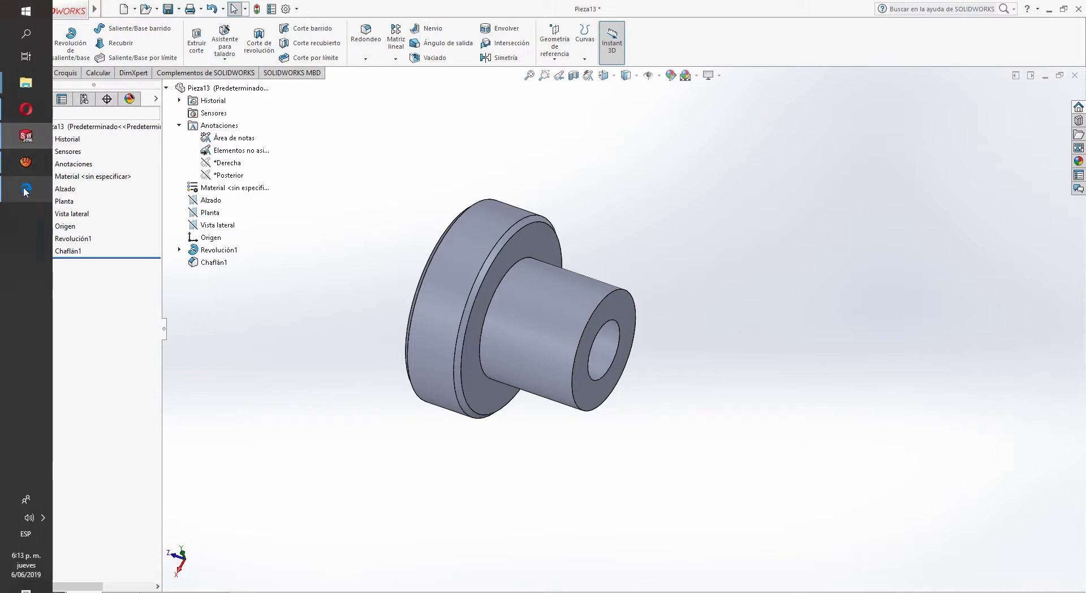
# Step: Check the part 4 drawing, start a sketch on the Vista lateral plane and draw a horizontal centerline along the knob's full length
pyautogui.click(11, 182)
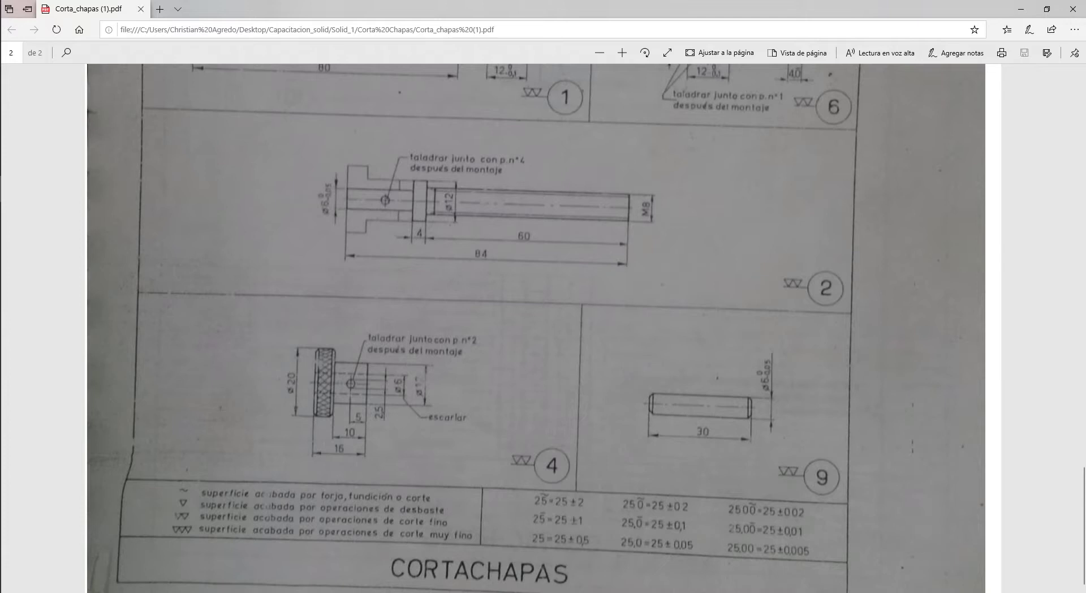
pyautogui.click(30, 152)
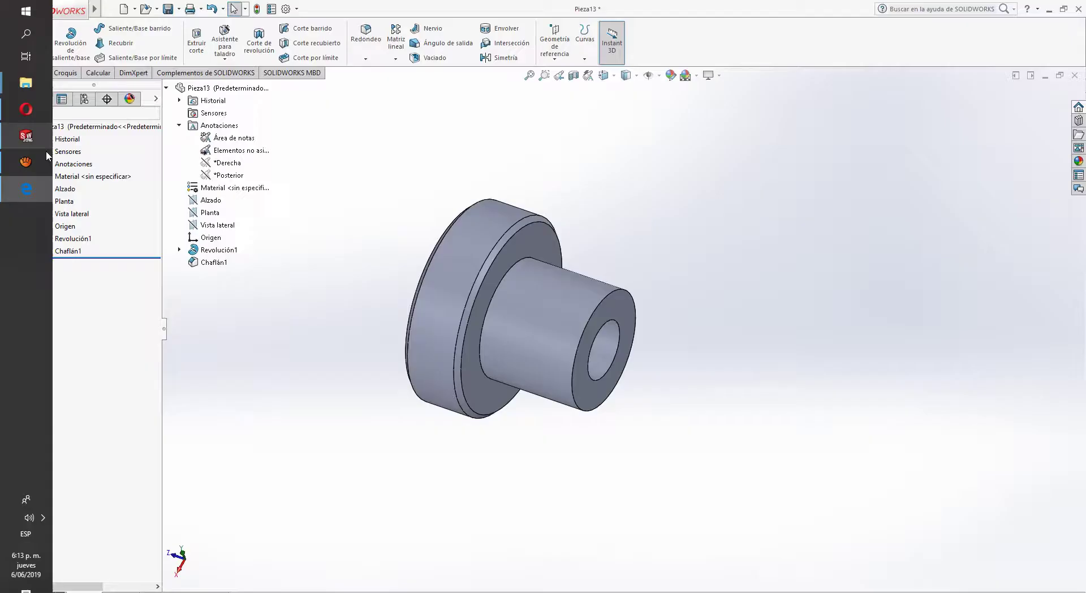
pyautogui.click(72, 215)
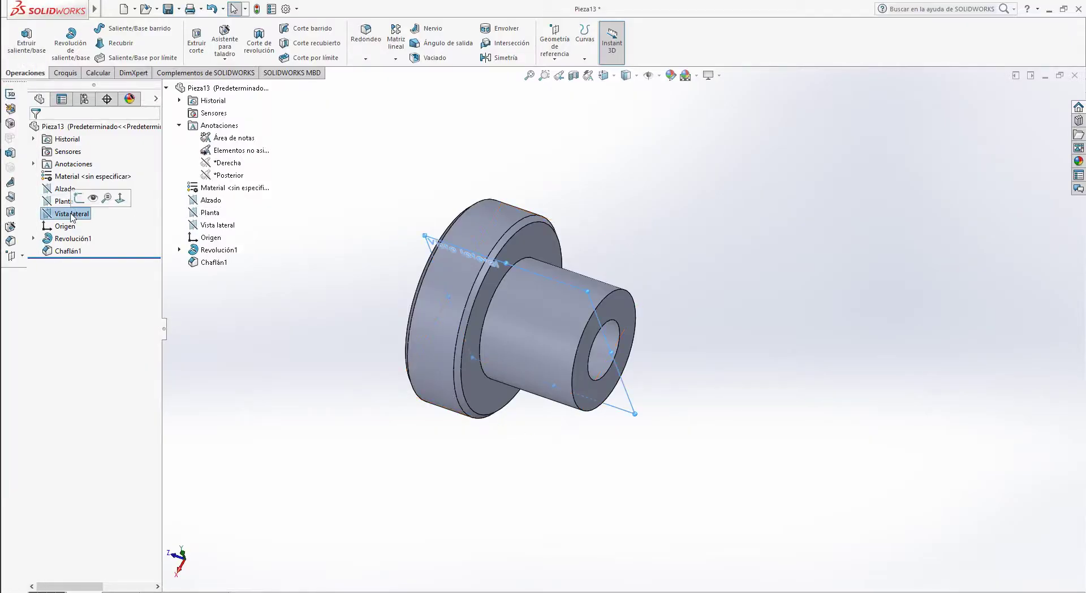
pyautogui.click(120, 197)
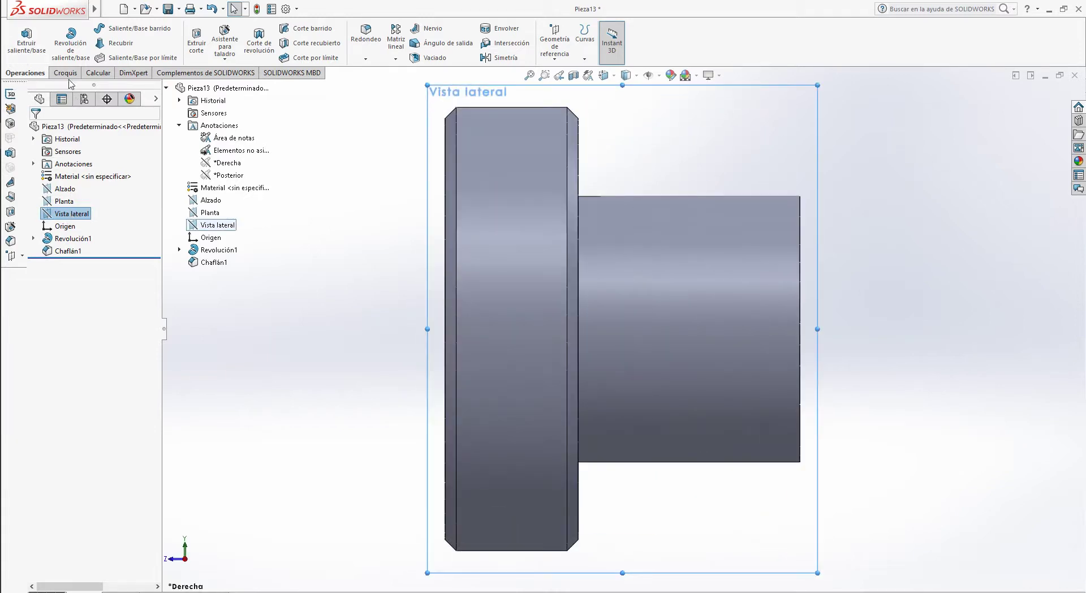
pyautogui.click(64, 73)
pyautogui.click(99, 30)
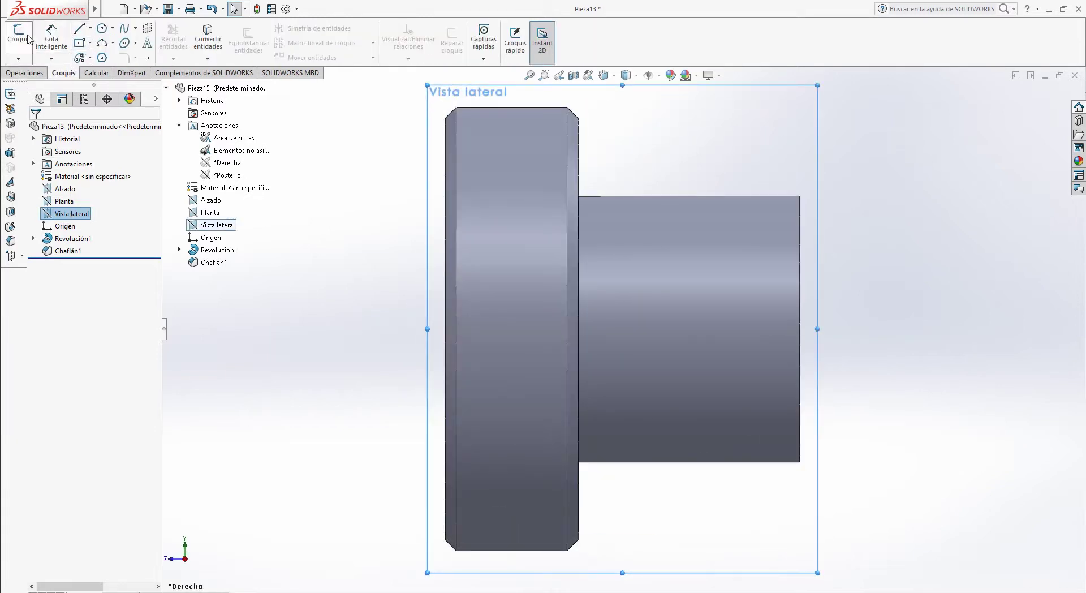
pyautogui.click(90, 28)
pyautogui.click(108, 54)
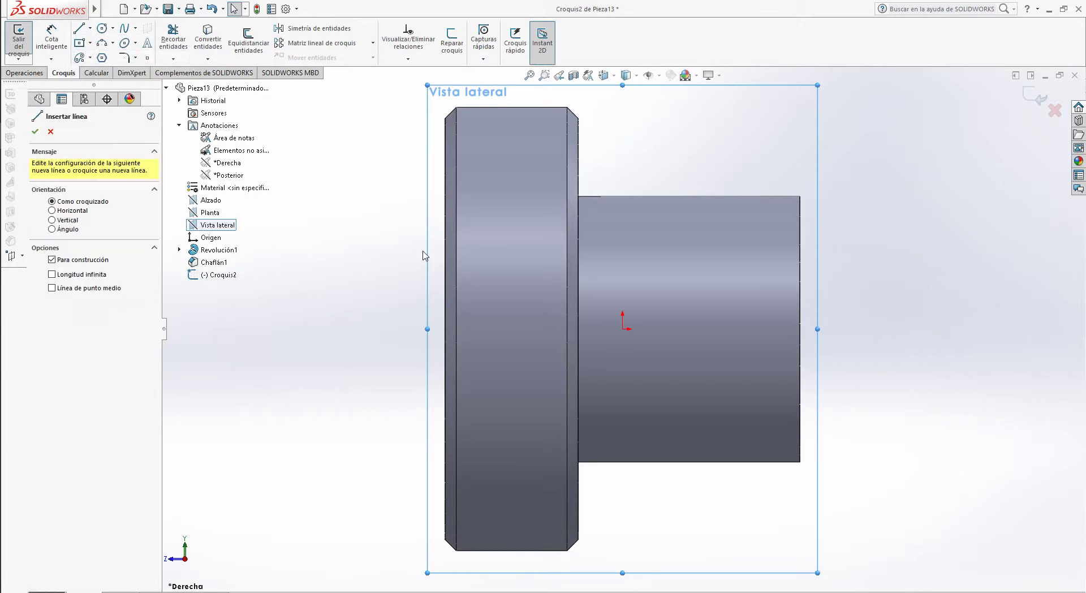
pyautogui.moveTo(445, 328); pyautogui.dragTo(453, 329)
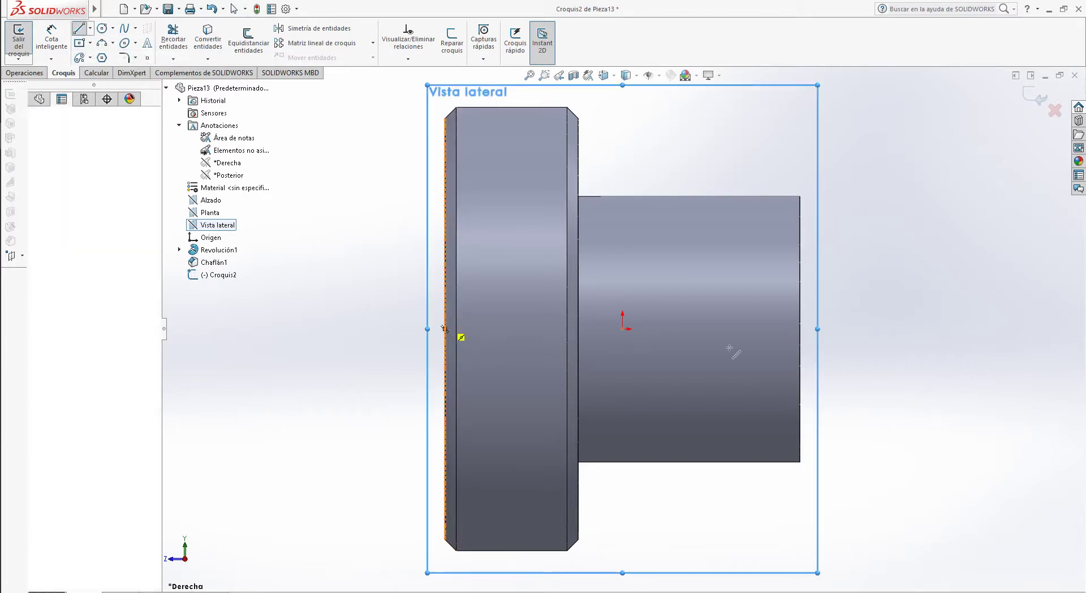
pyautogui.press('Escape')
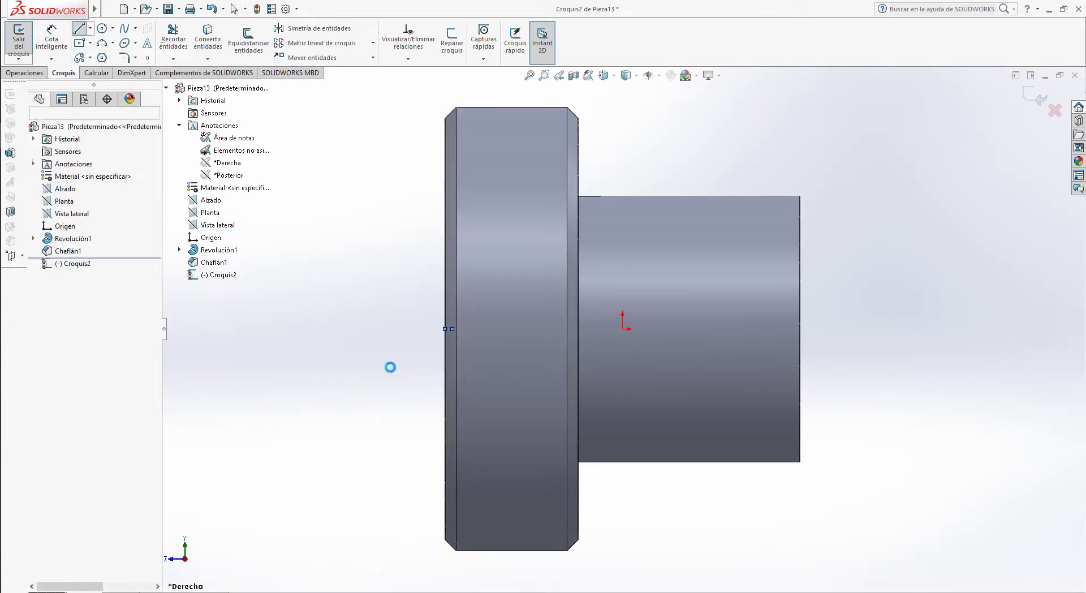
pyautogui.click(452, 329)
pyautogui.moveTo(664, 338); pyautogui.dragTo(804, 347)
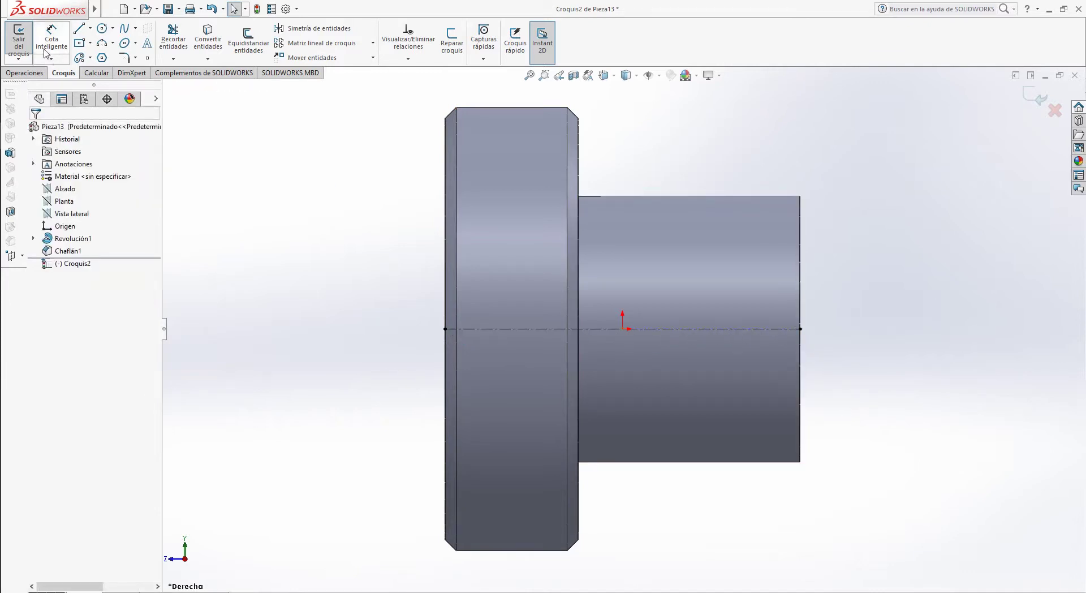
# Step: Sketch a circle centred on the centerline within the shank and dimension its diameter as 2.5 mm
pyautogui.click(101, 28)
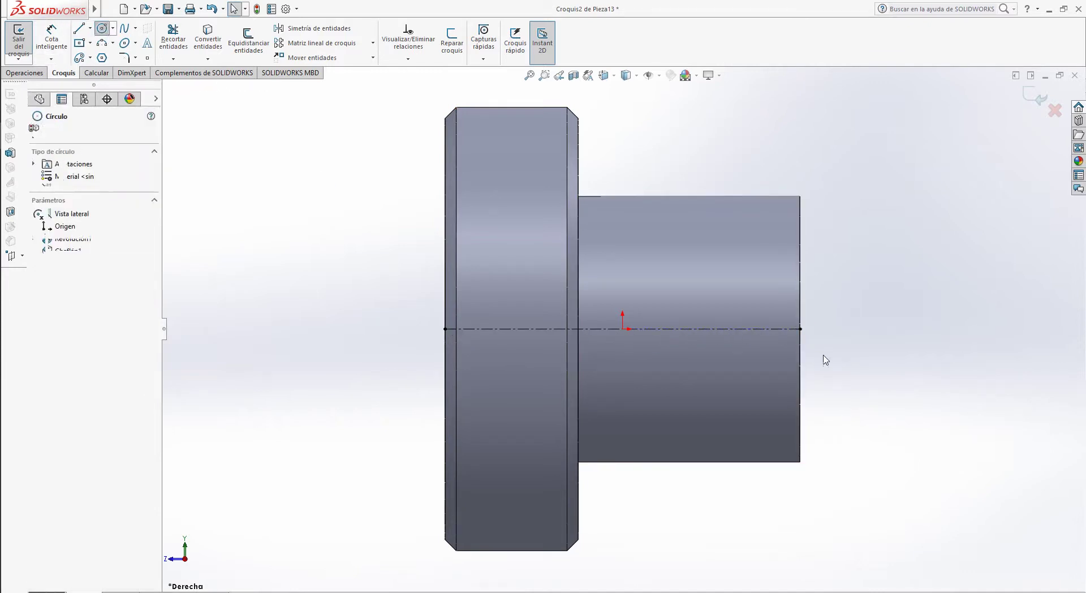
pyautogui.click(730, 329)
pyautogui.click(757, 301)
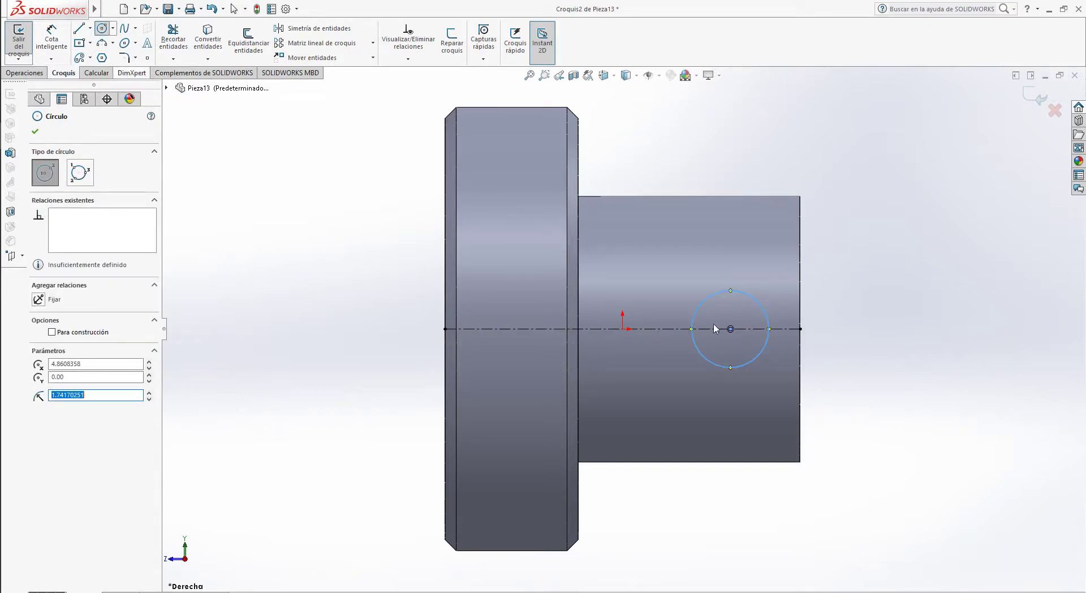
pyautogui.click(51, 39)
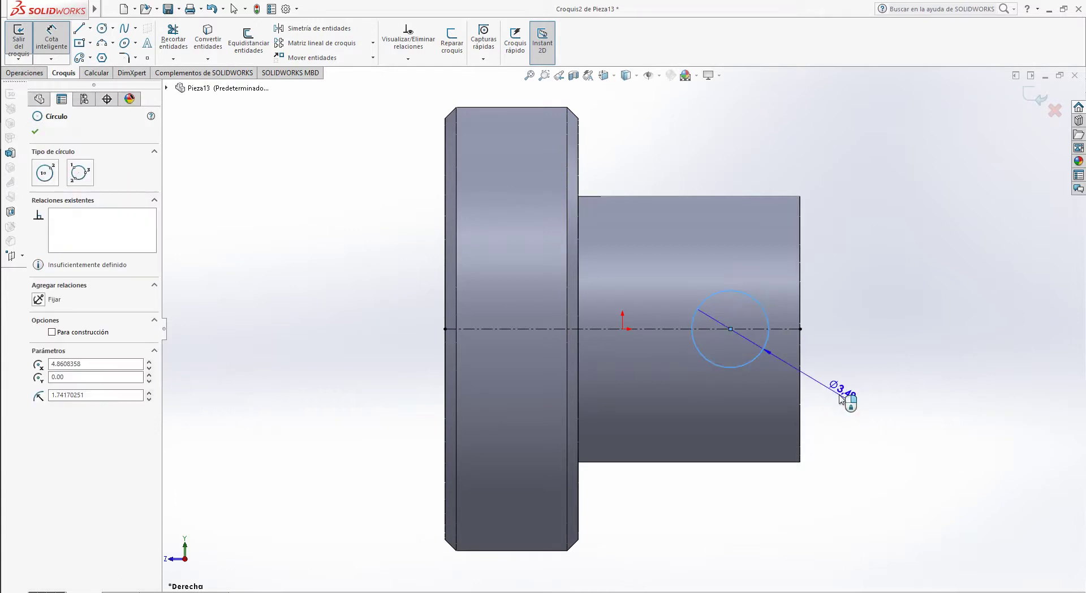
pyautogui.click(839, 397)
pyautogui.write('2,5')
pyautogui.press('Return')
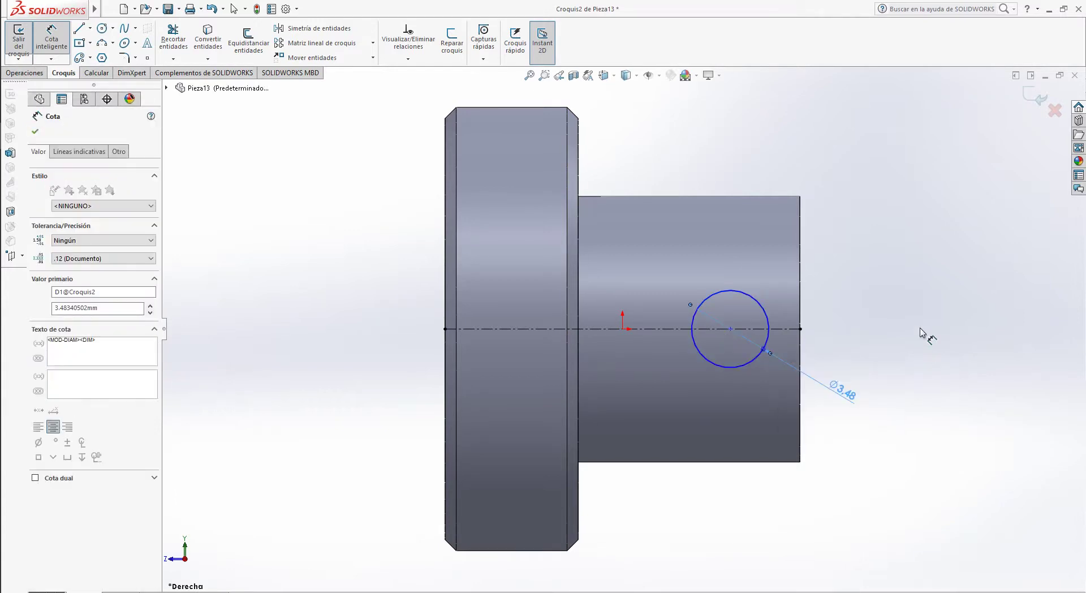
# Step: Dimension the distance from the circle's centre to the shank's end face as 5 mm
pyautogui.click(731, 329)
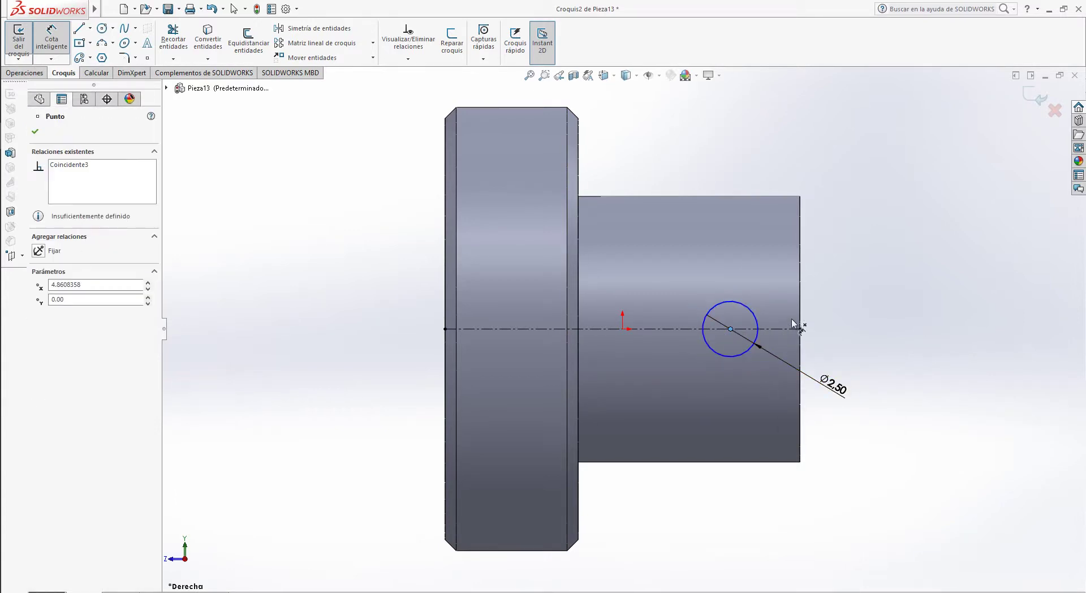
pyautogui.click(801, 318)
pyautogui.click(776, 186)
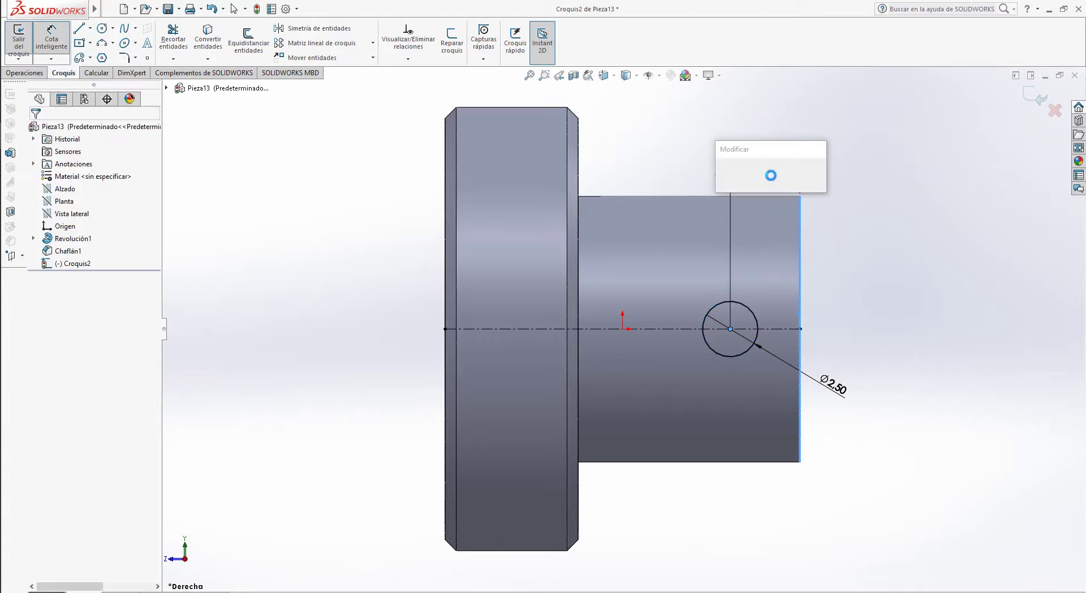
pyautogui.write('5')
pyautogui.press('Return')
# Step: Cut-extrude the circle through both sides of the shank using the Plano medio condition with a 21 mm depth
pyautogui.moveTo(863, 266); pyautogui.dragTo(804, 291, button='middle')
pyautogui.click(25, 72)
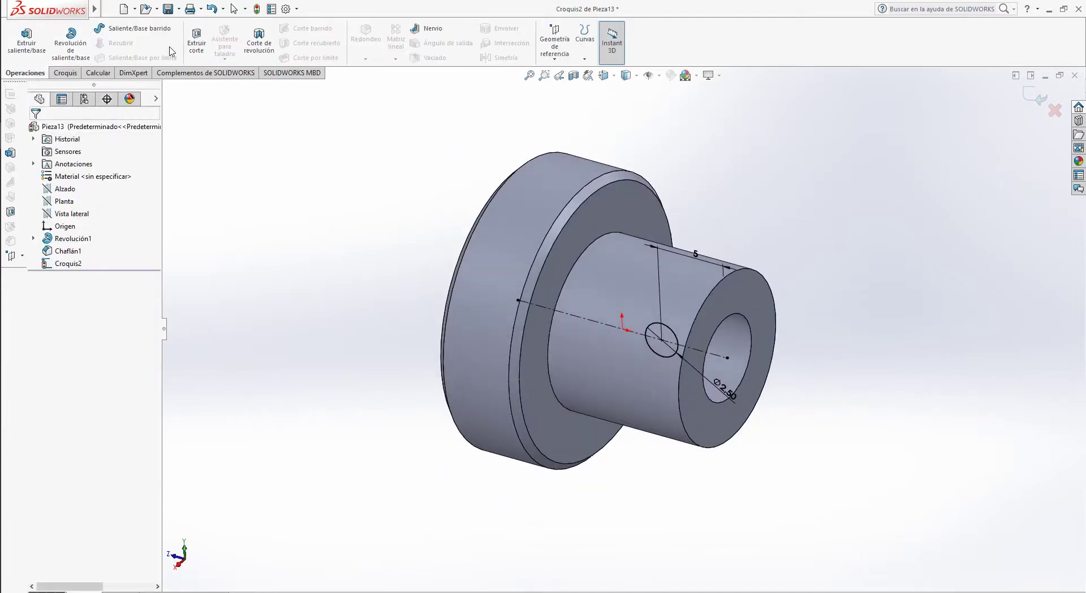
pyautogui.click(197, 42)
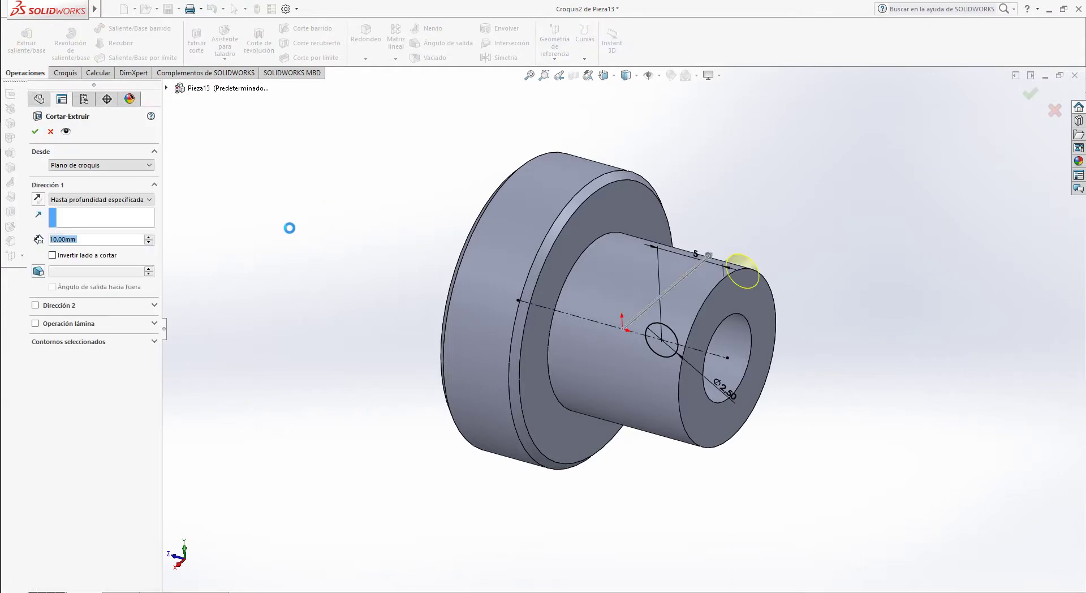
pyautogui.click(100, 199)
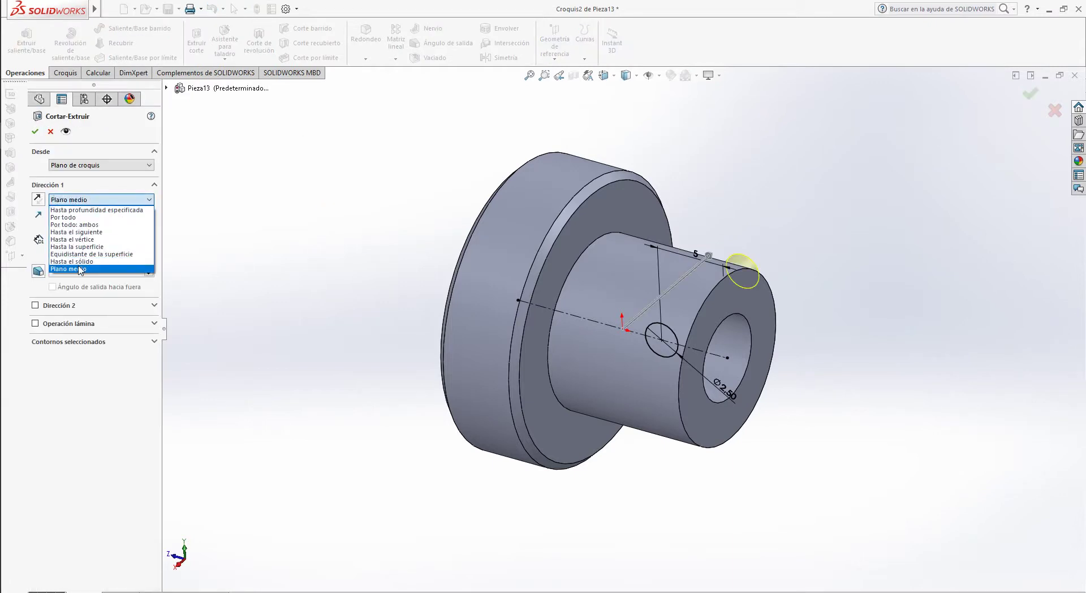
pyautogui.click(73, 268)
pyautogui.moveTo(688, 286); pyautogui.dragTo(711, 272)
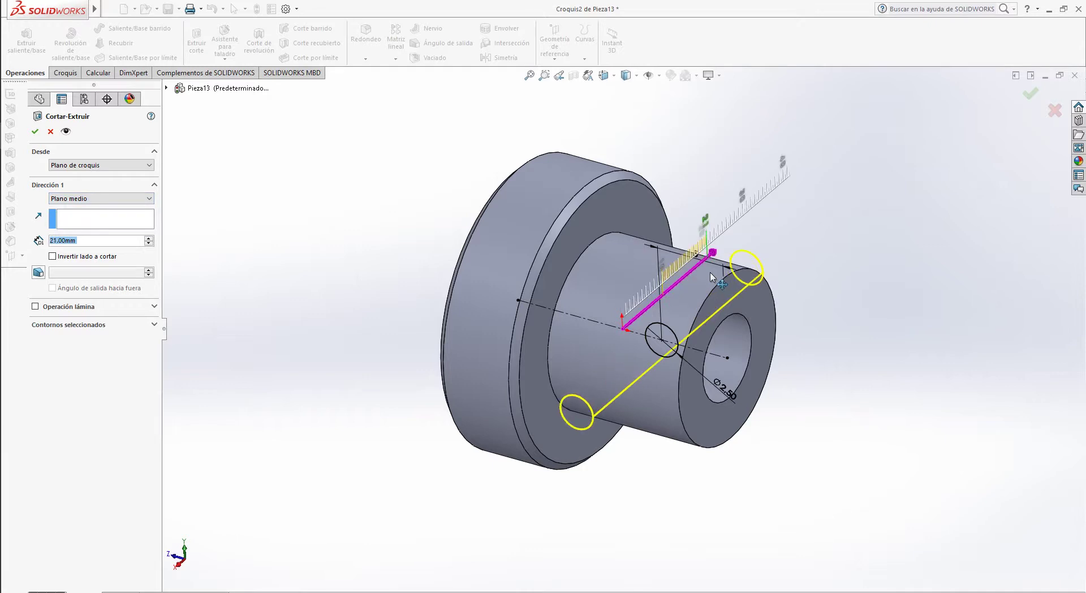
pyautogui.moveTo(803, 432); pyautogui.dragTo(759, 468, button='middle')
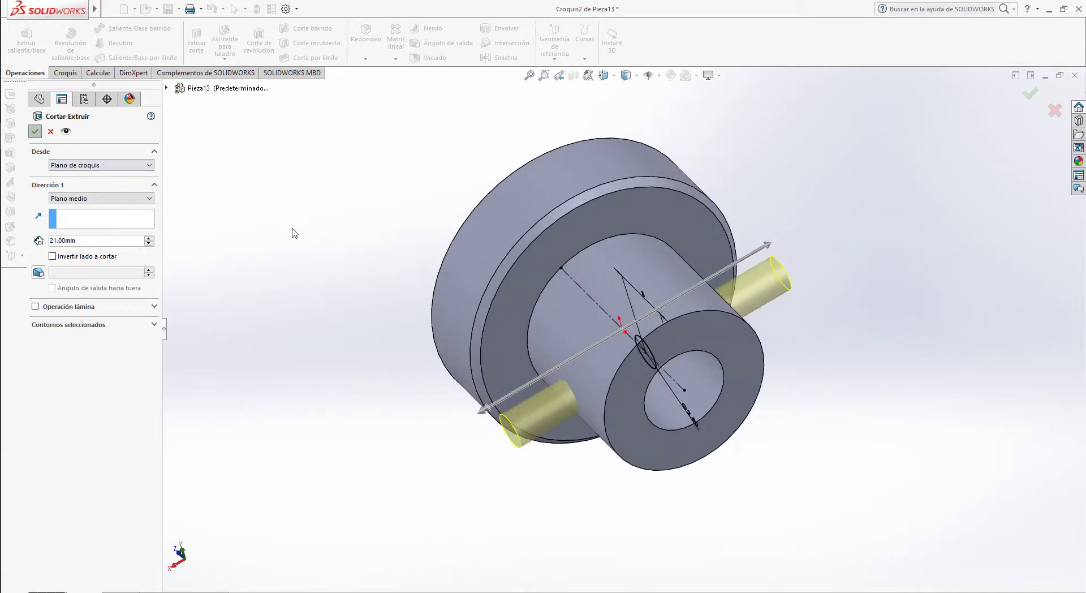
pyautogui.scroll(1, 306, 325)
pyautogui.moveTo(334, 301); pyautogui.dragTo(334, 334, button='middle')
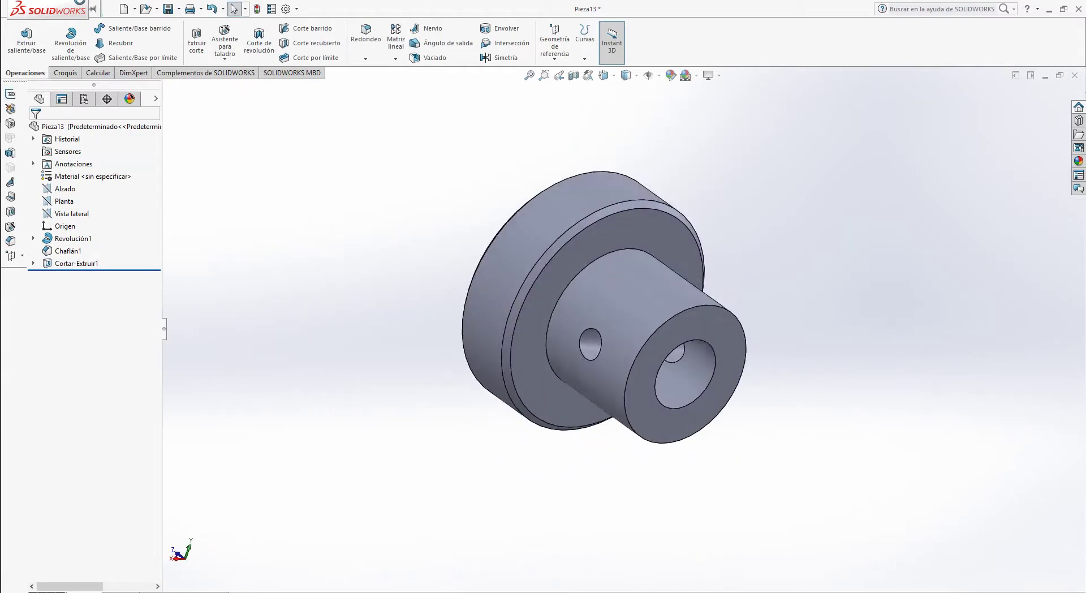
# Step: Look up part 4 in the drawing's parts list and save the part under its designation, botón grafilado, in EJERCICIO CORTA CHAPAS
pyautogui.click(170, 9)
pyautogui.click(12, 187)
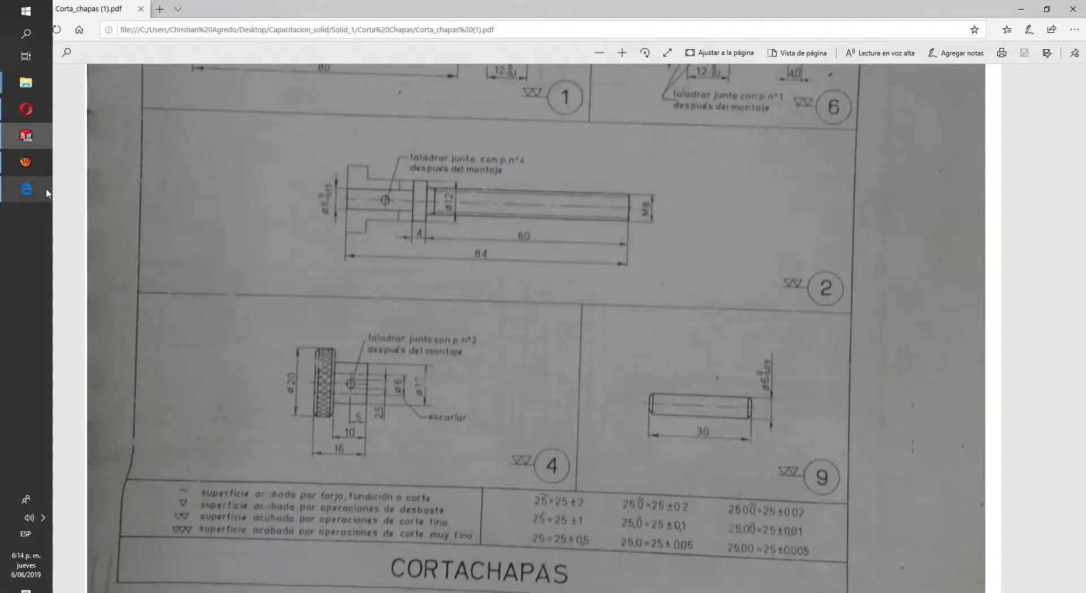
pyautogui.scroll(15, 543, 328)
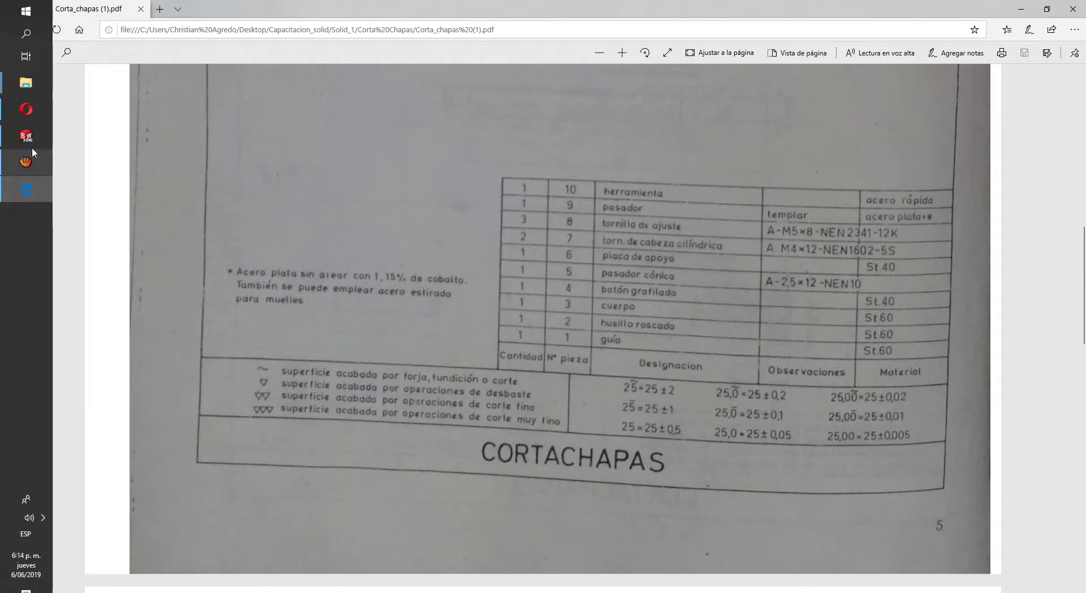
pyautogui.click(32, 147)
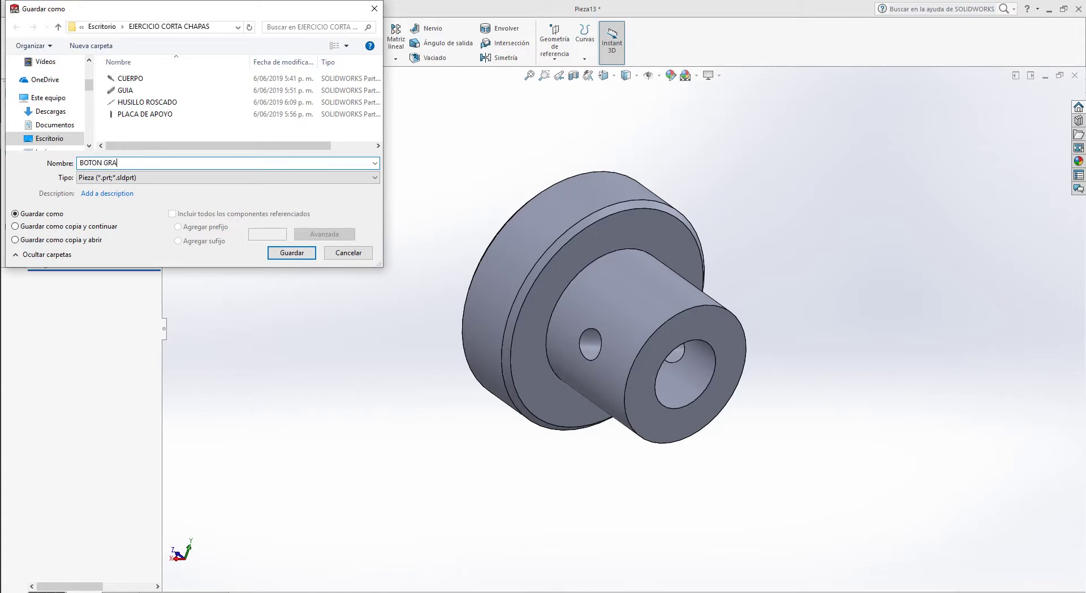
pyautogui.press('Return')
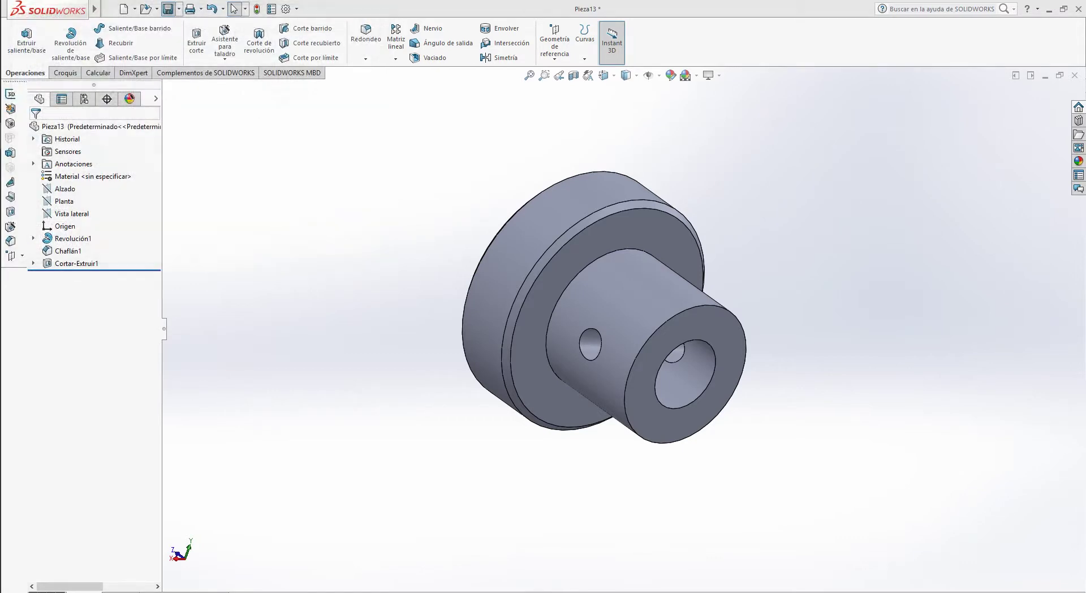
# Step: Close the finished knurled knob part and create a new part
pyautogui.click(1076, 76)
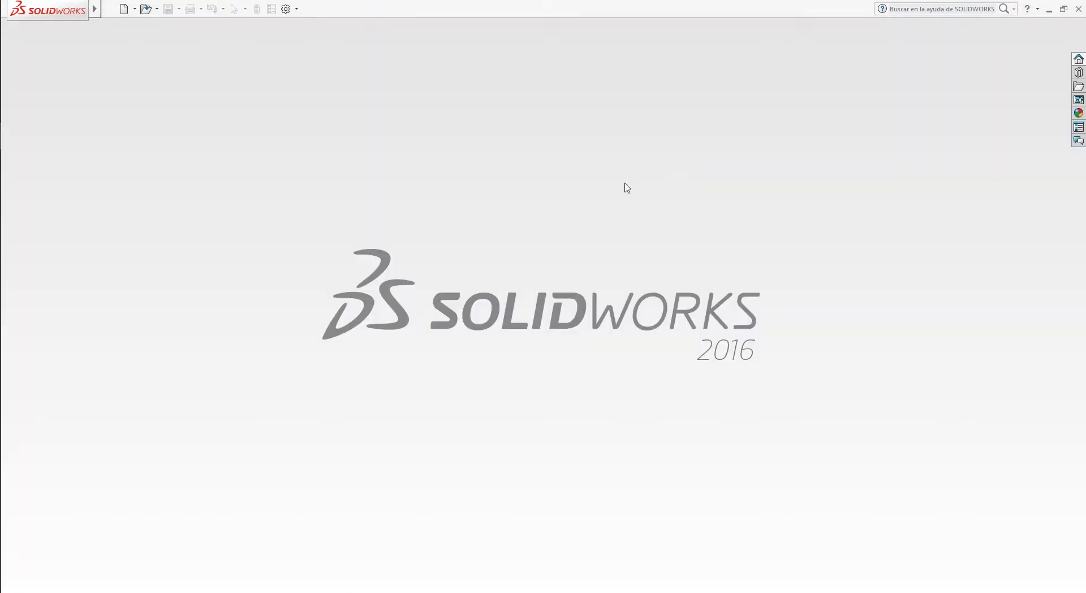
pyautogui.click(124, 10)
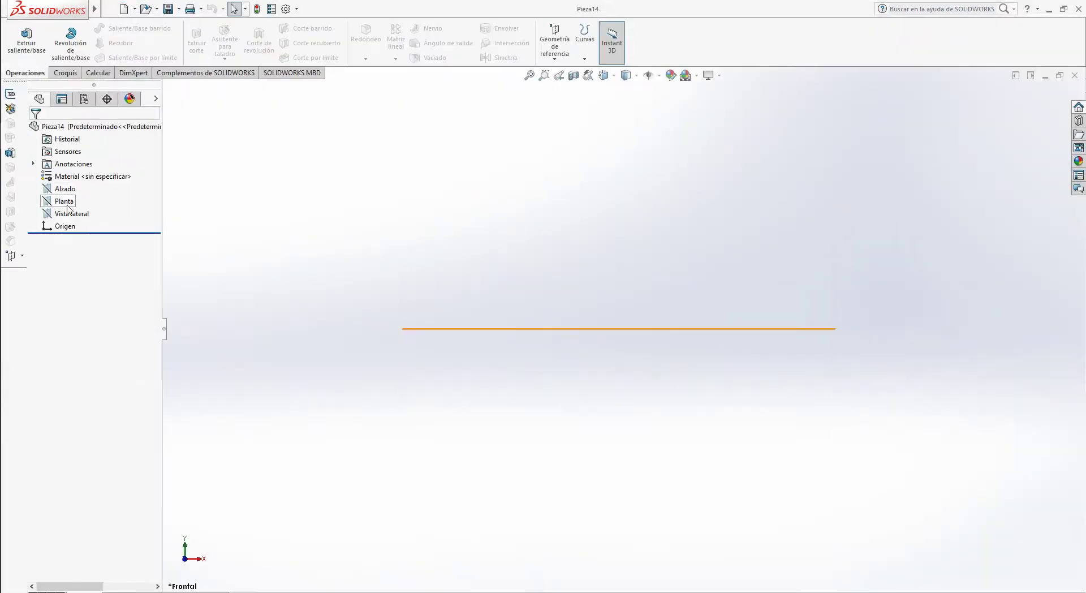
pyautogui.click(69, 213)
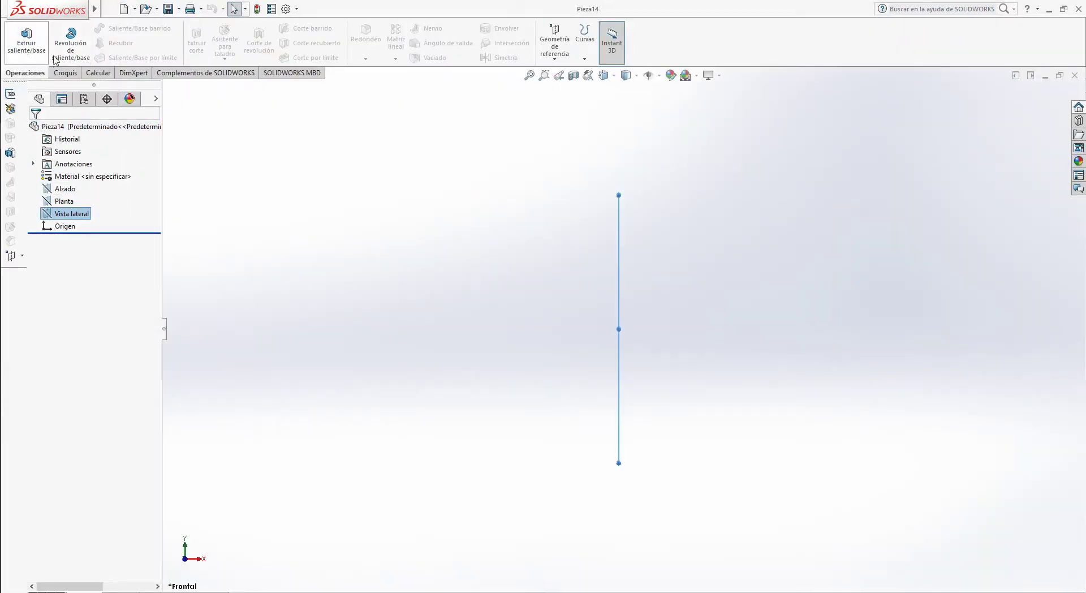
pyautogui.click(66, 73)
pyautogui.click(18, 40)
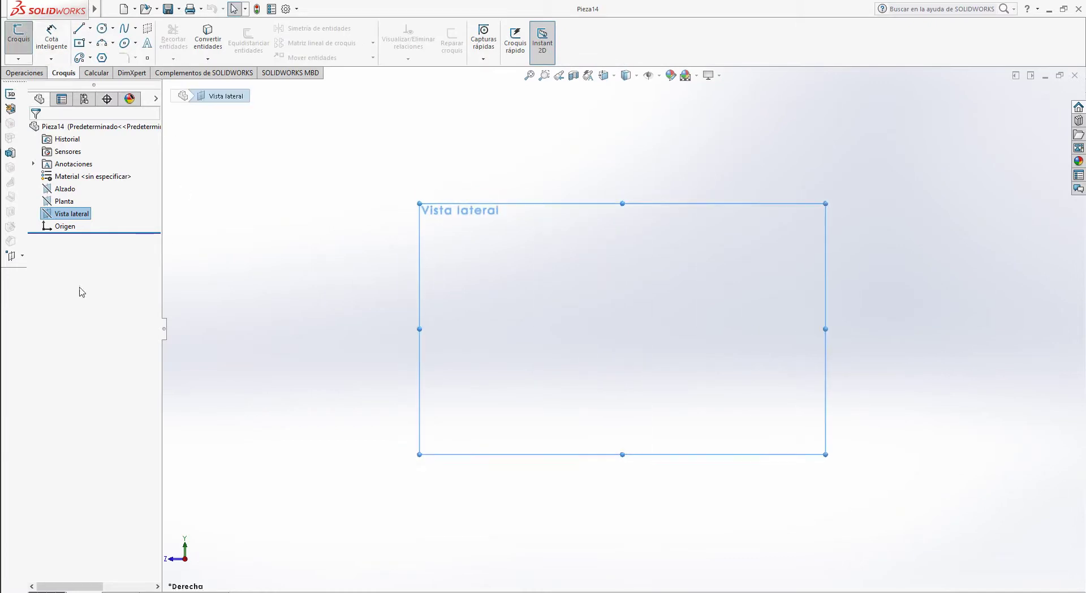
# Step: Examine the Corta_chapas drawing's assembly view, parts list and detail of part 9, the pasador, for its shape and dimensions
pyautogui.moveTo(2, 240)
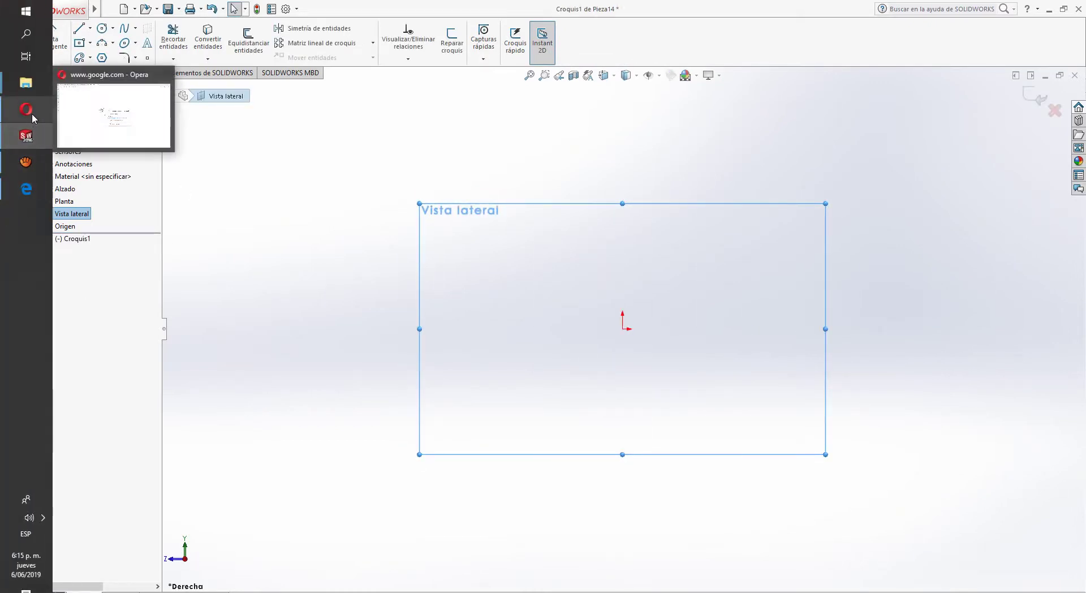
pyautogui.click(26, 188)
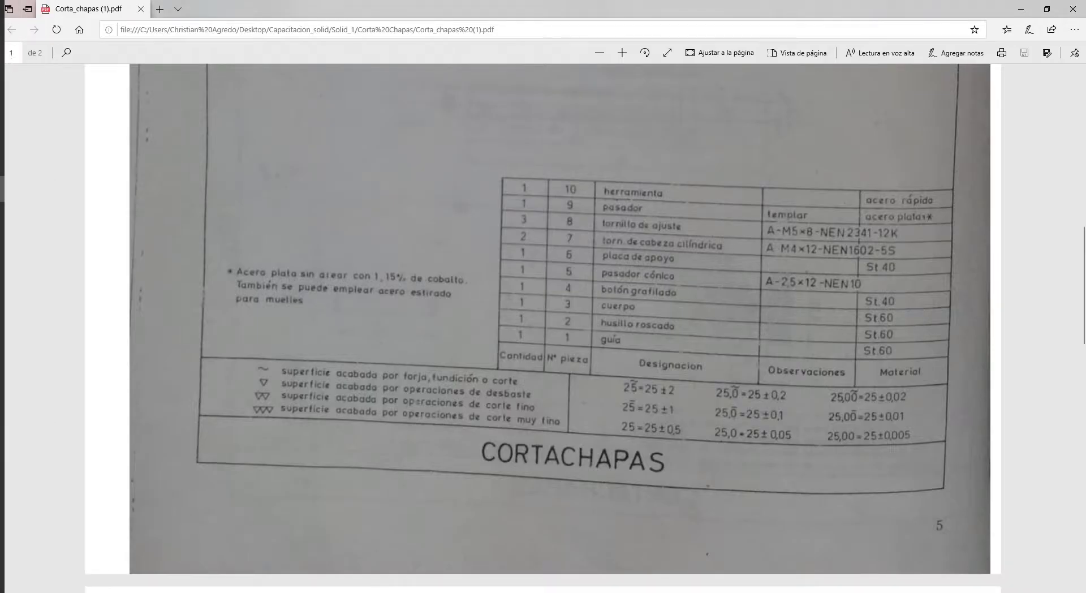
pyautogui.scroll(8, 544, 328)
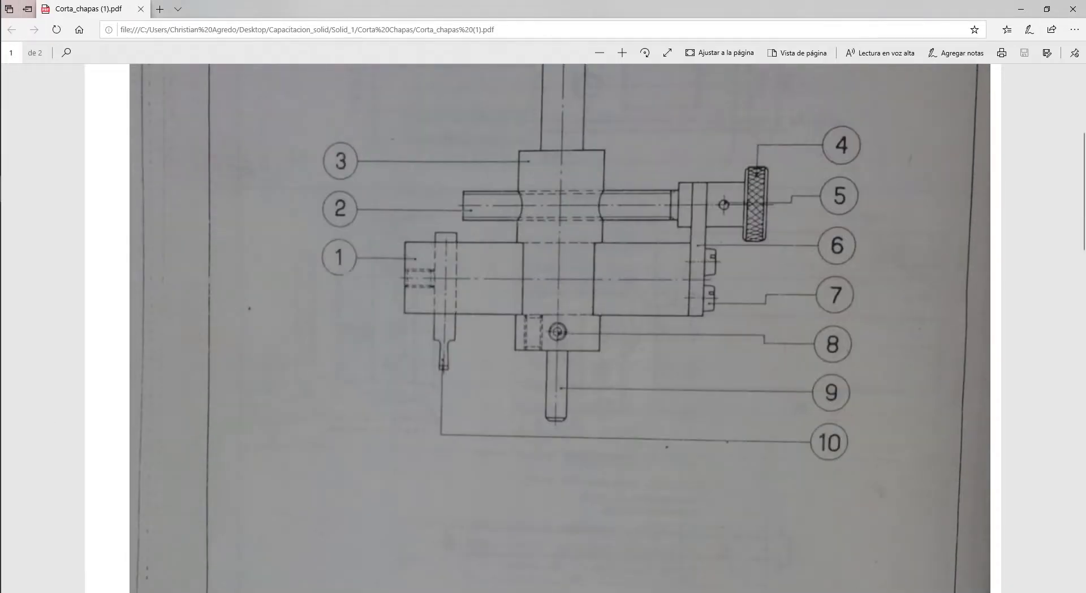
pyautogui.scroll(-8, 543, 328)
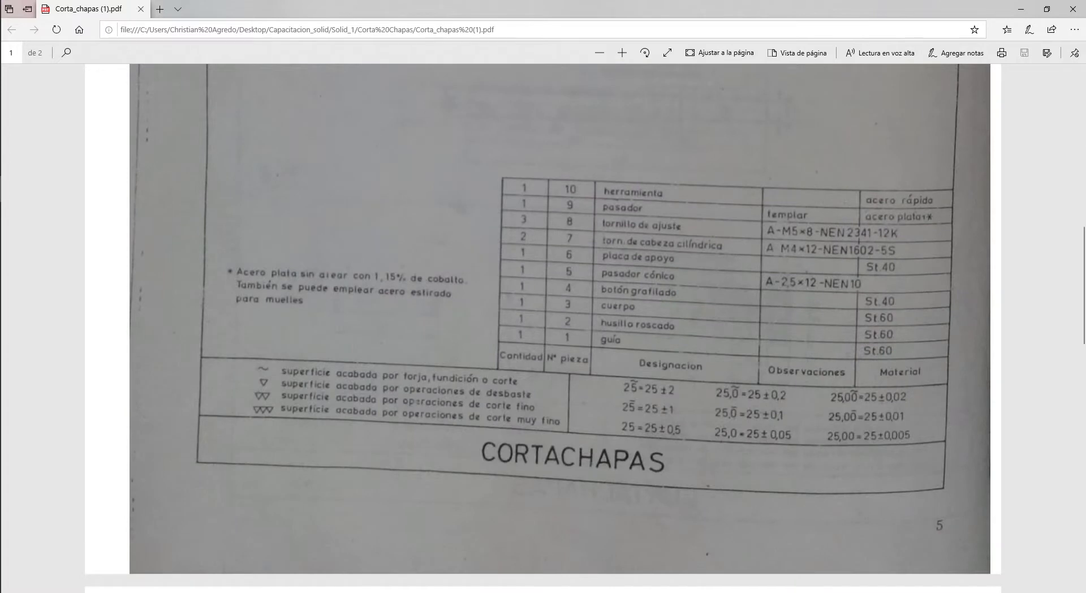
pyautogui.scroll(-15, 543, 328)
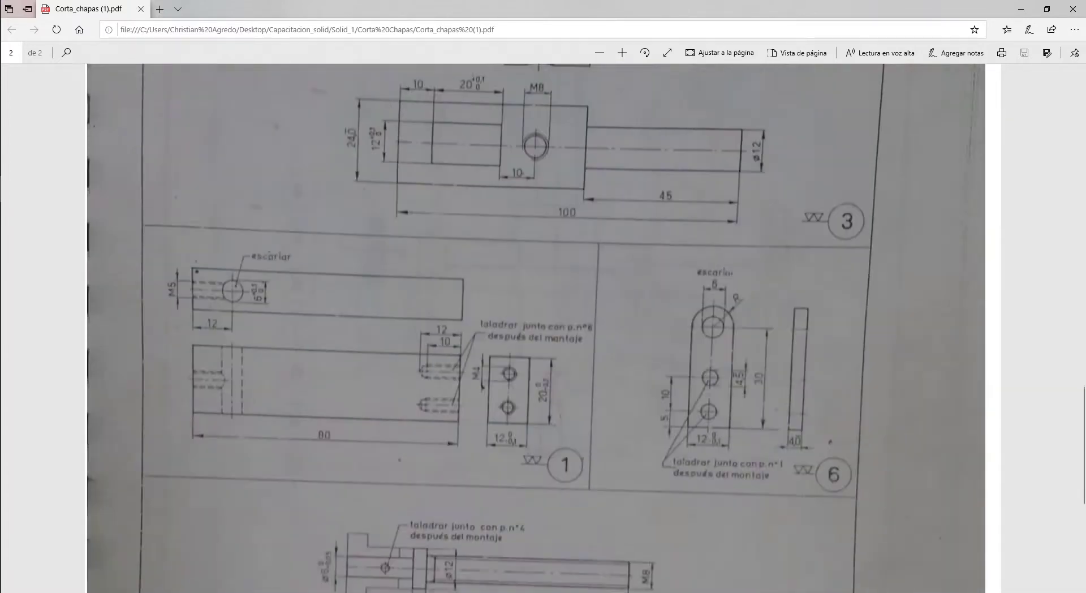
pyautogui.scroll(-3, 543, 328)
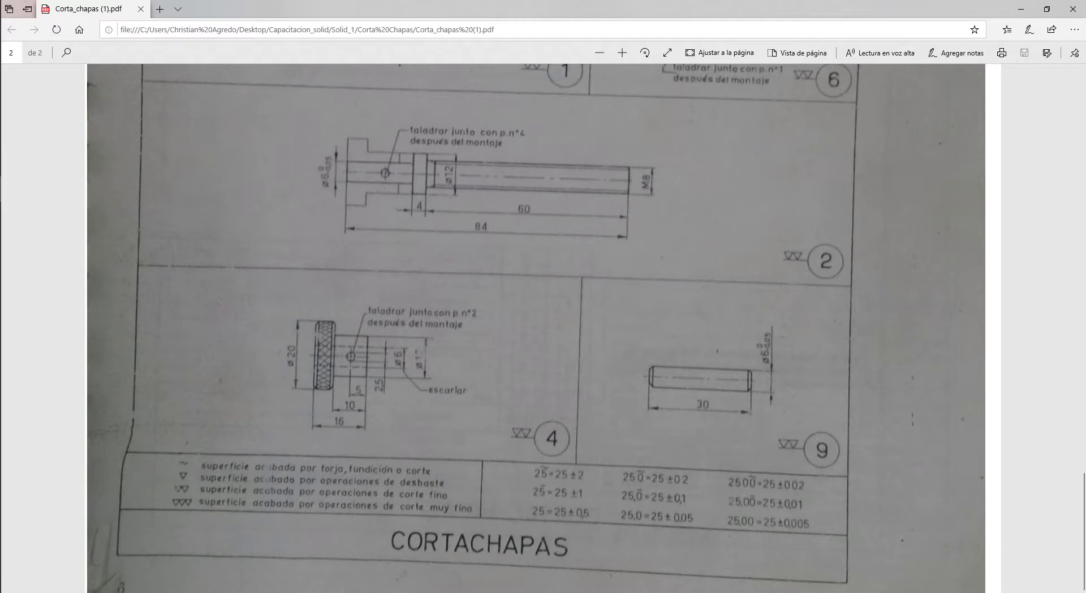
pyautogui.moveTo(1, 296)
pyautogui.click(35, 141)
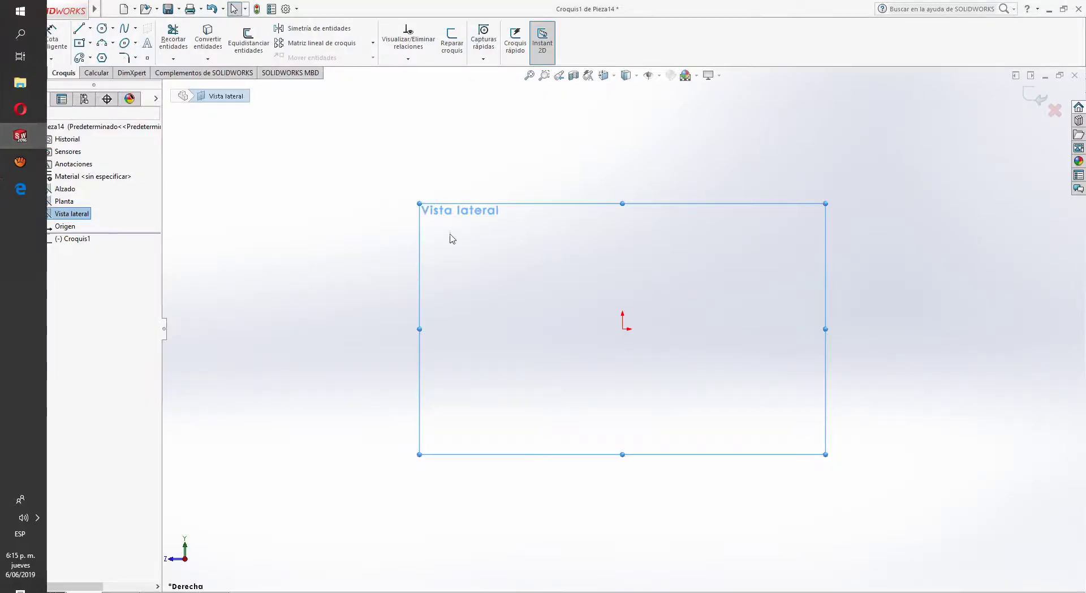
# Step: Leave the empty Vista lateral sketch and sketch a circle centred on the origin on the Planta plane
pyautogui.click(258, 9)
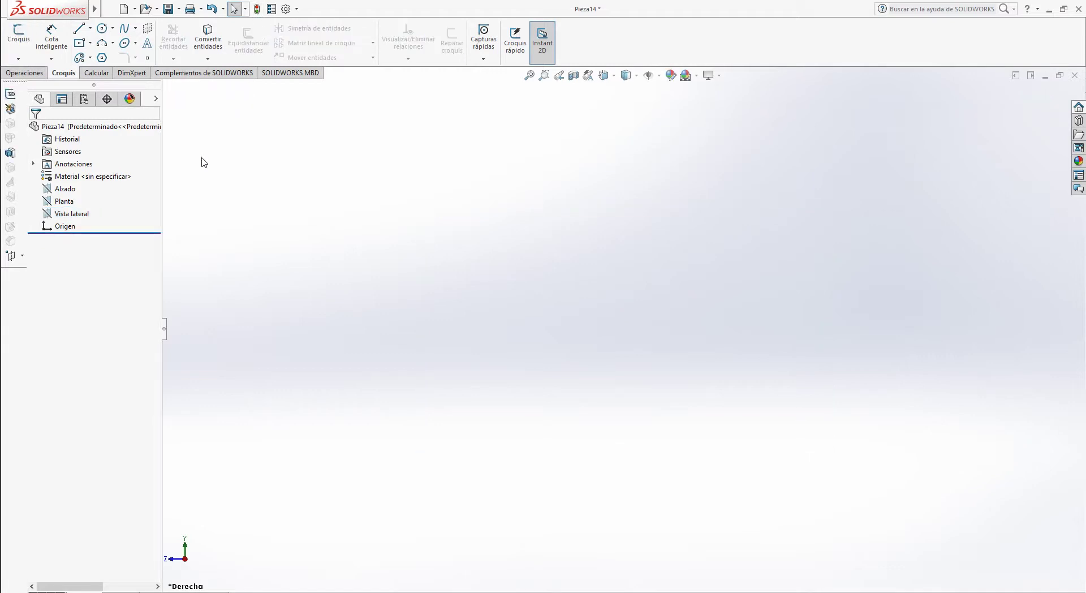
pyautogui.click(64, 201)
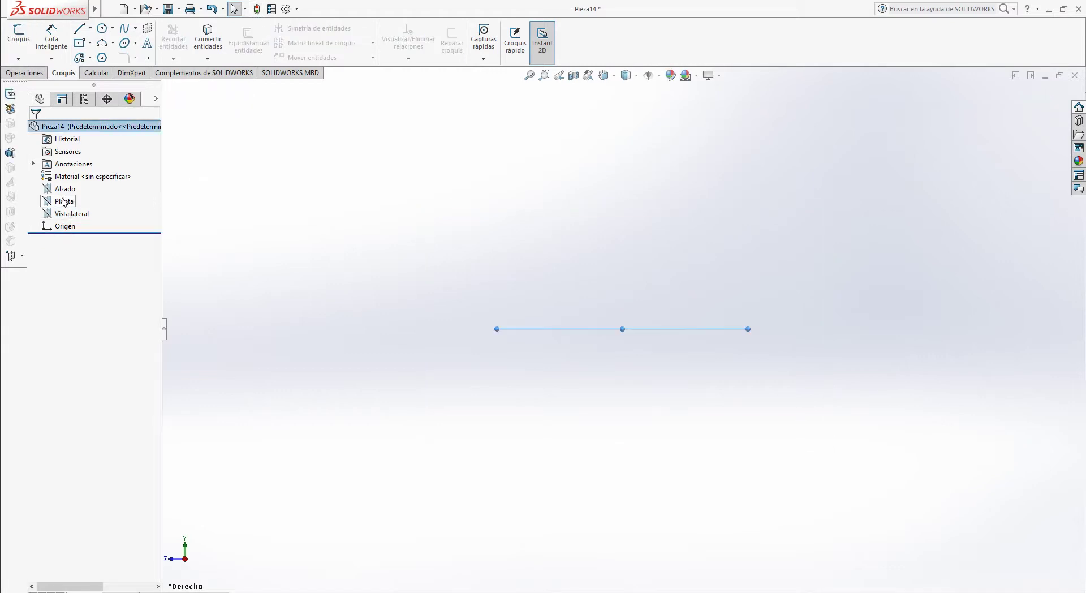
pyautogui.click(21, 41)
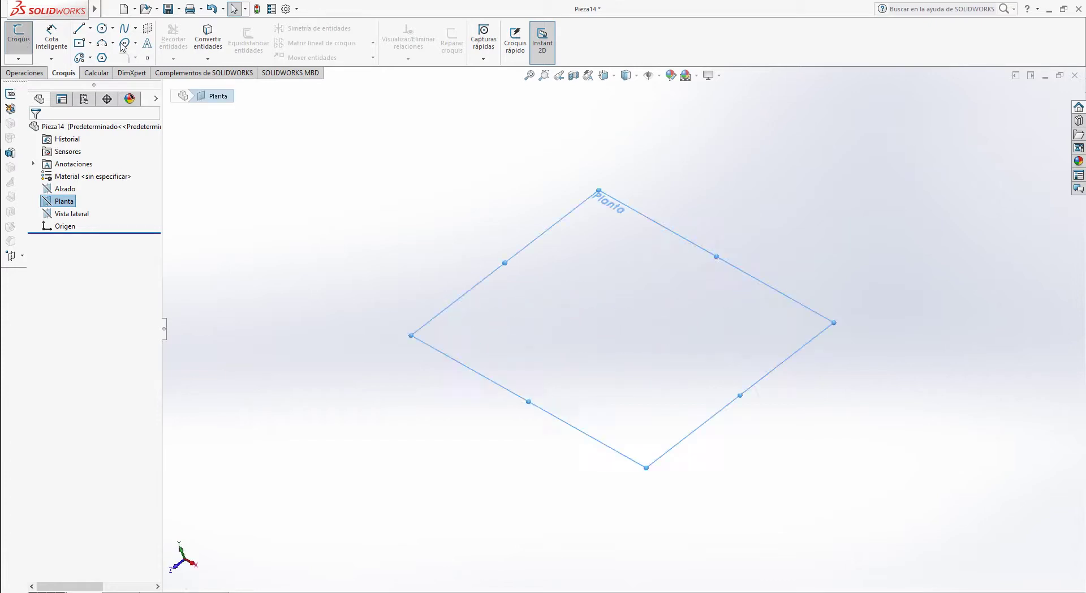
pyautogui.click(102, 28)
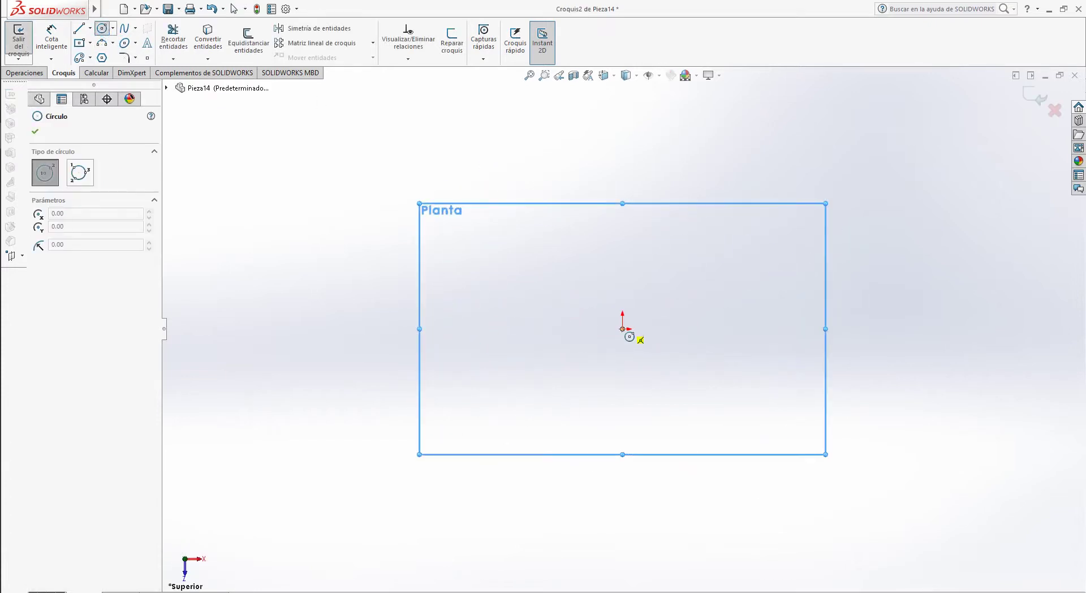
pyautogui.click(622, 329)
pyautogui.click(578, 309)
# Step: Dimension the circle's diameter as 6 mm
pyautogui.click(57, 39)
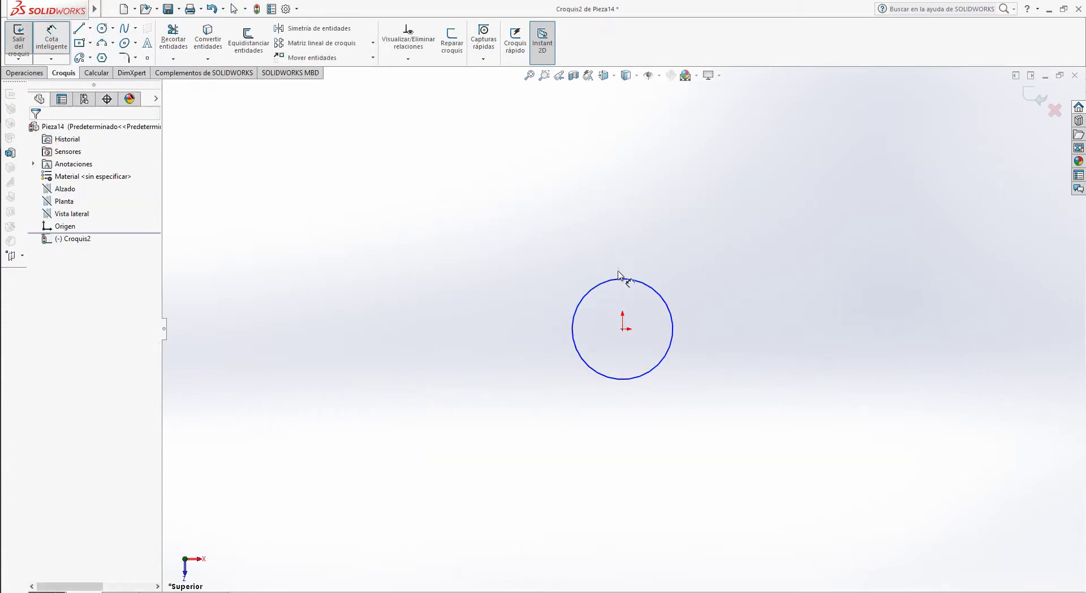
pyautogui.click(630, 280)
pyautogui.click(687, 287)
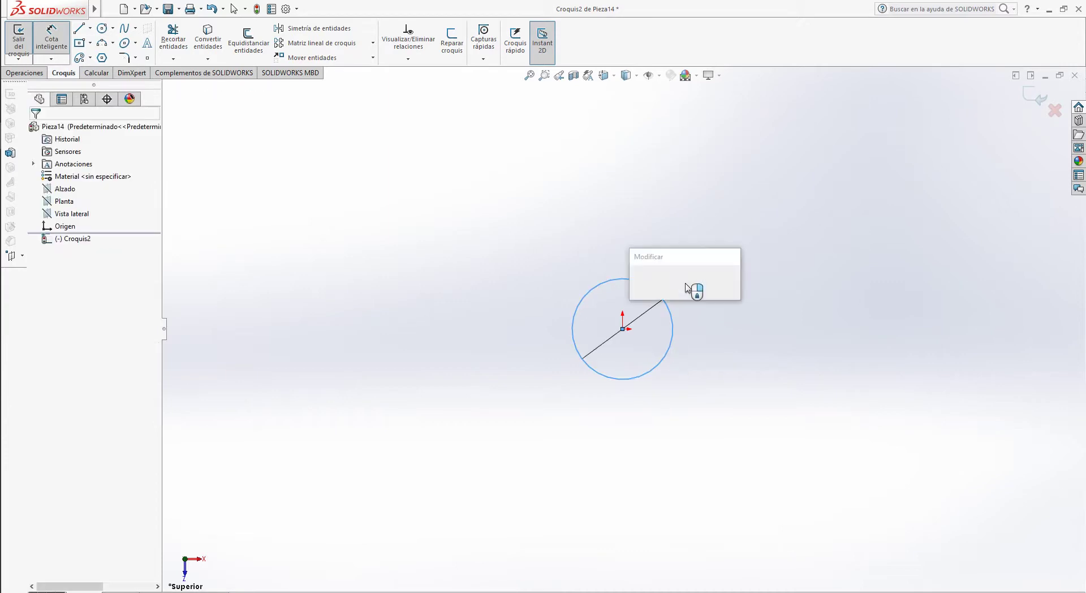
pyautogui.write('60')
pyautogui.press('Return')
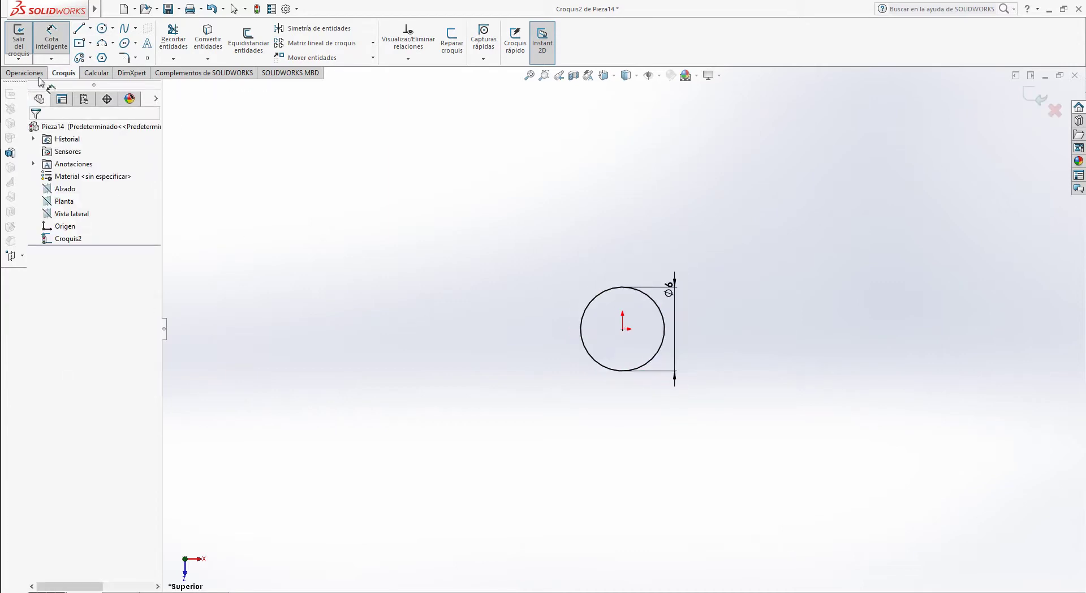
# Step: Extrude the circle into a solid pin with a depth of 30 mm
pyautogui.click(25, 72)
pyautogui.click(26, 41)
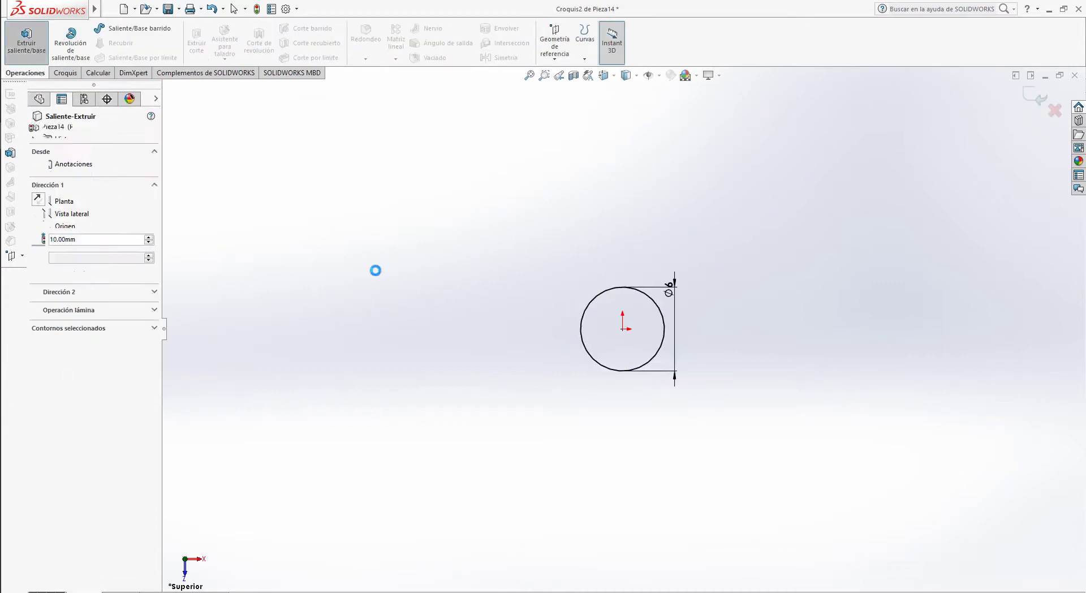
pyautogui.write('30')
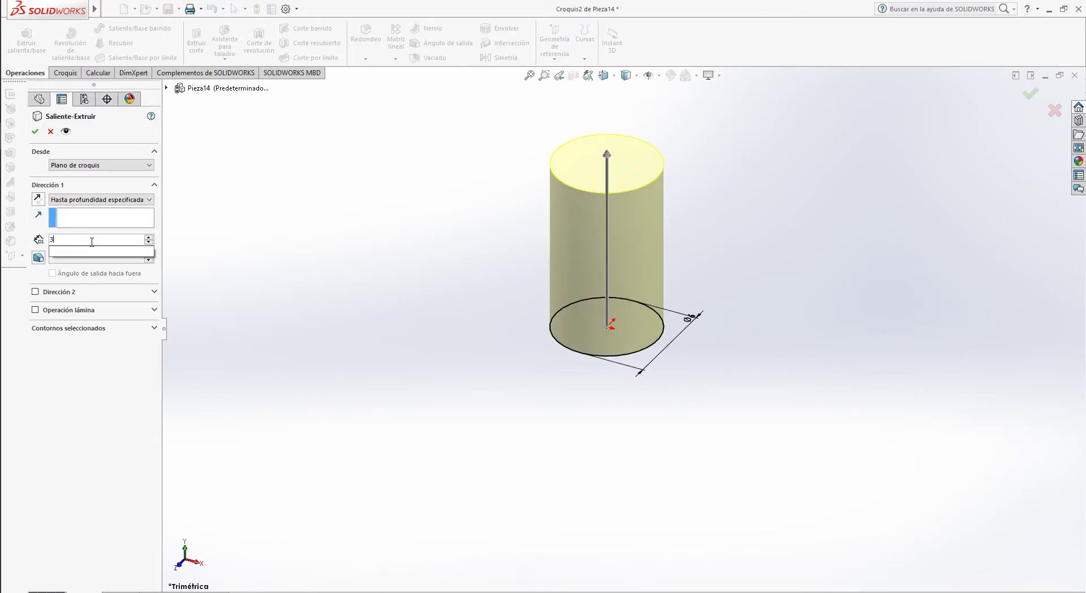
pyautogui.press('Return')
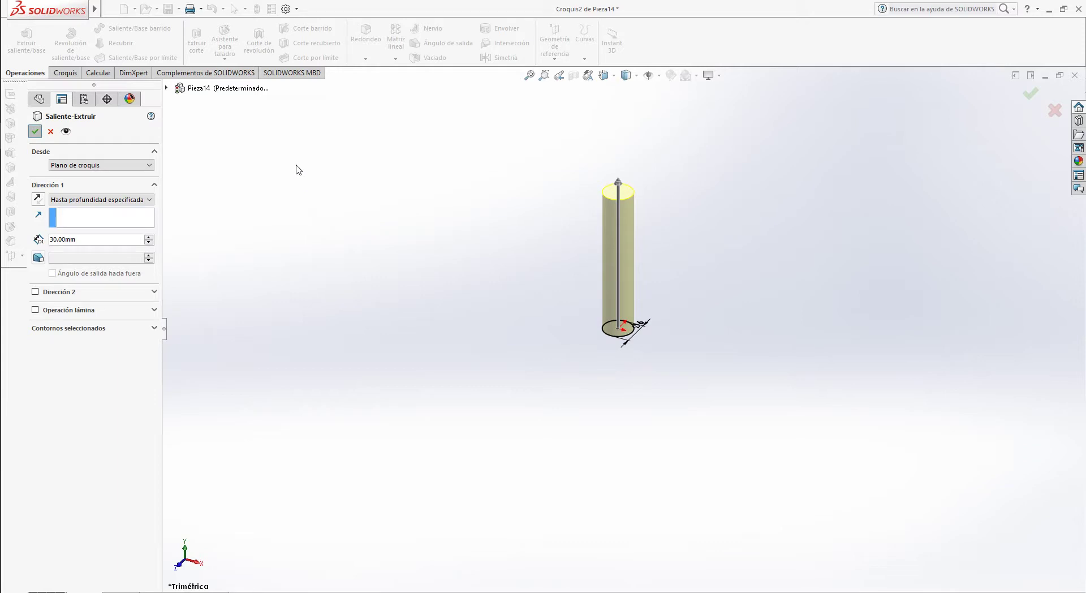
pyautogui.press('Return')
# Step: Chamfer the circular edges at both ends of the pin with a 0.5 mm distance at 45°
pyautogui.click(366, 59)
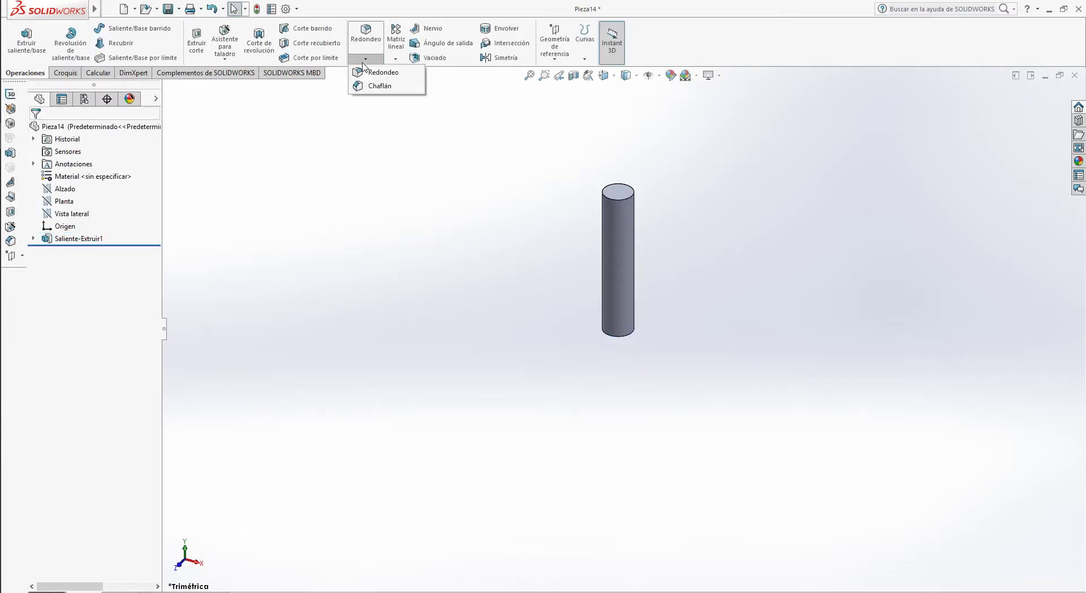
pyautogui.click(379, 85)
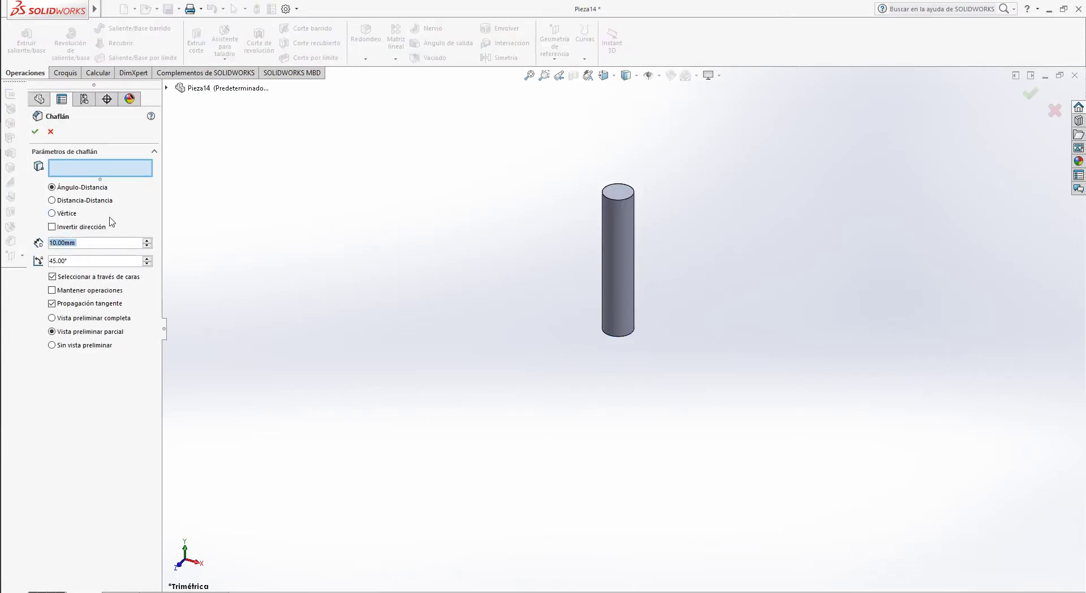
pyautogui.write('1')
pyautogui.press('Return')
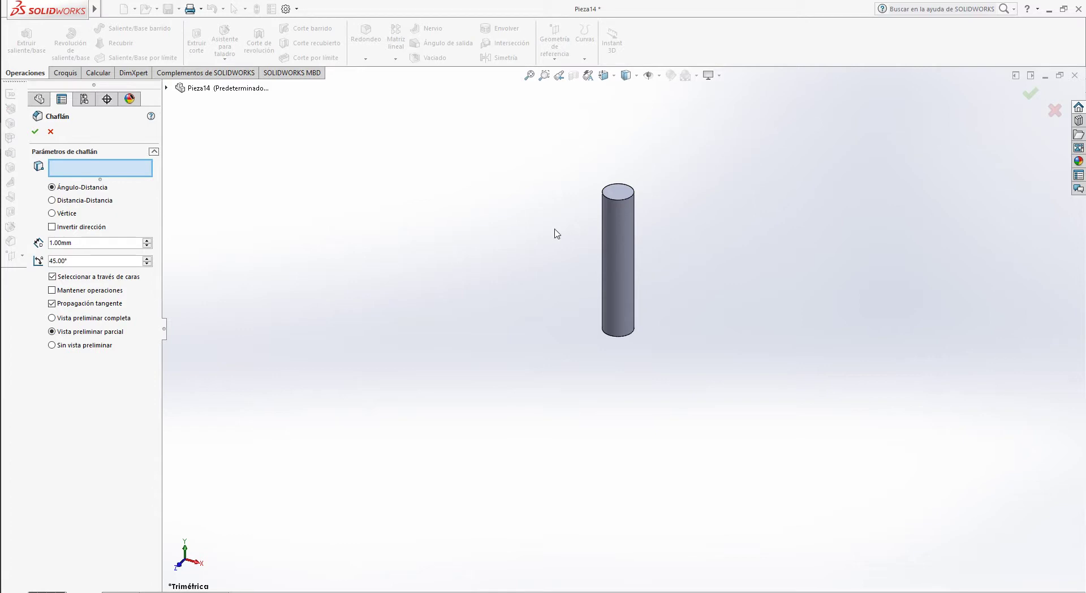
pyautogui.click(624, 204)
pyautogui.click(626, 336)
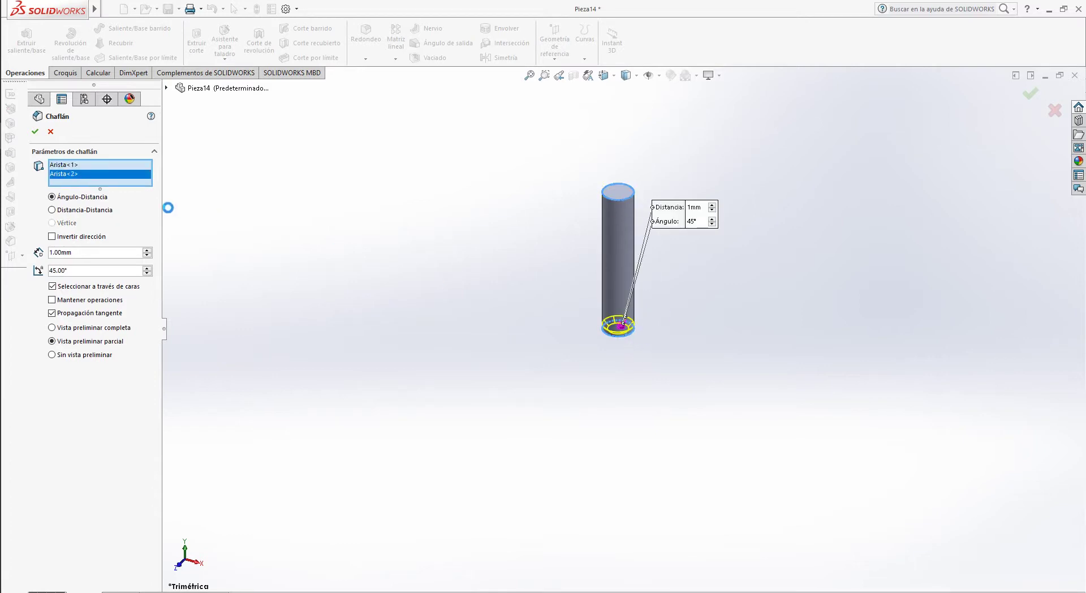
pyautogui.write('0.5')
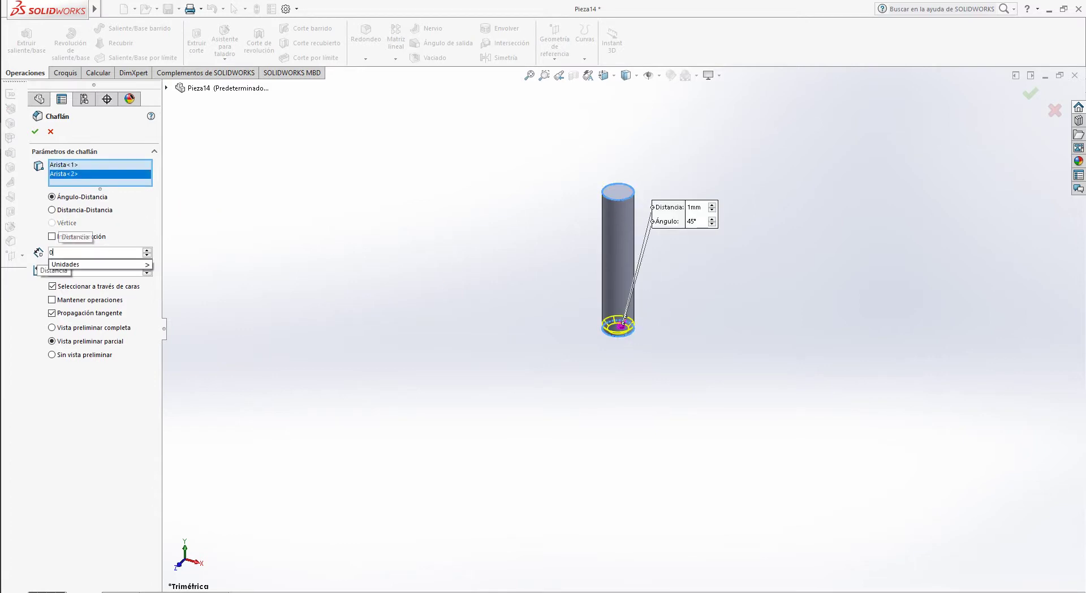
pyautogui.press('Return')
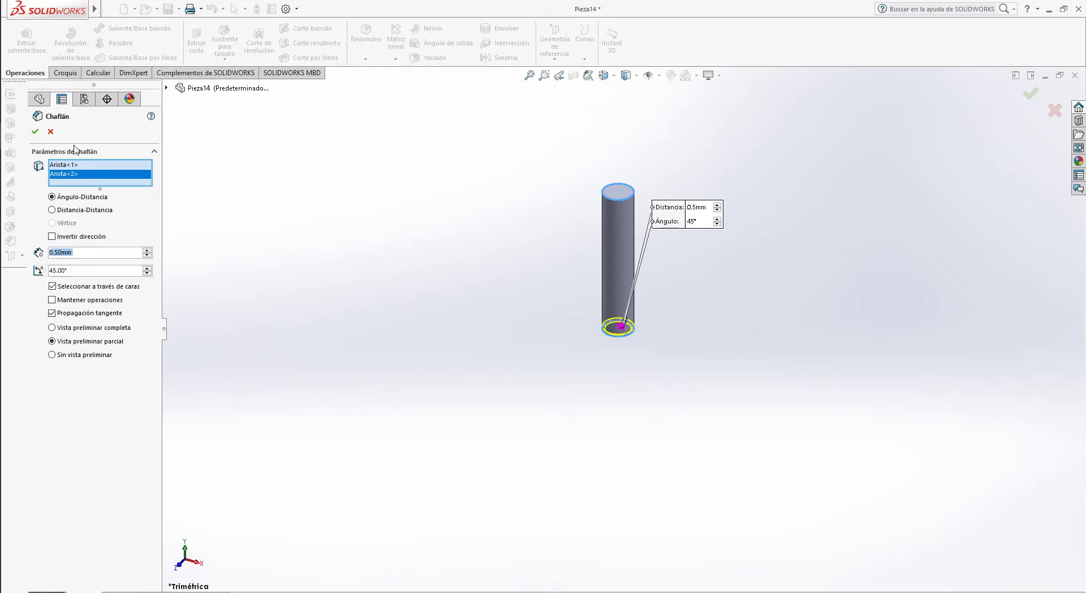
pyautogui.click(35, 131)
# Step: Save the pin part as PASADOR in the EJERCICIO CORTA CHAPAS folder
pyautogui.scroll(-3, 674, 234)
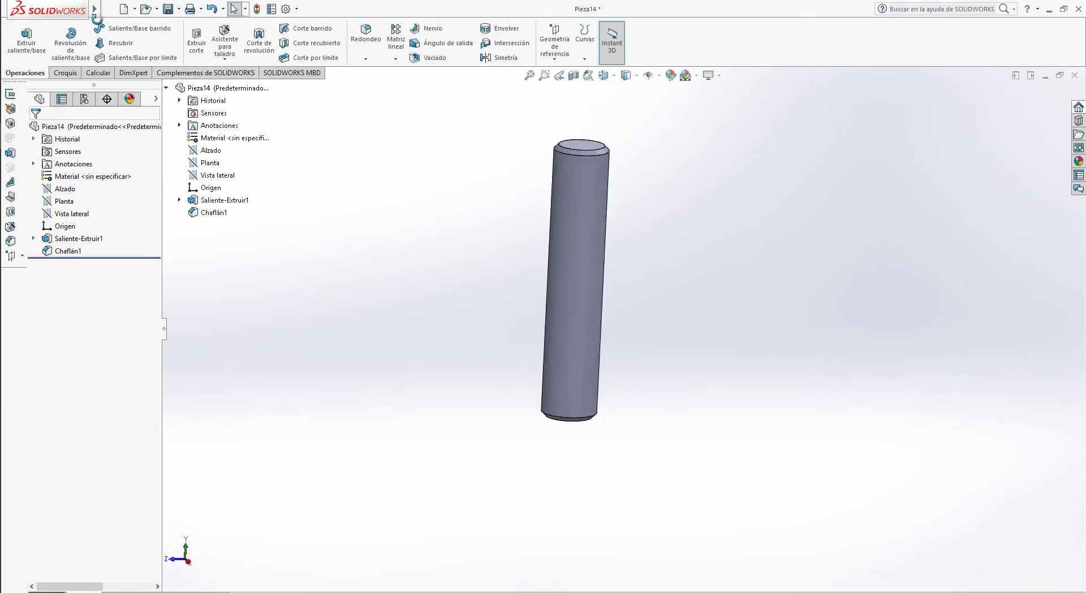
pyautogui.hotkey('ctrl', 's')
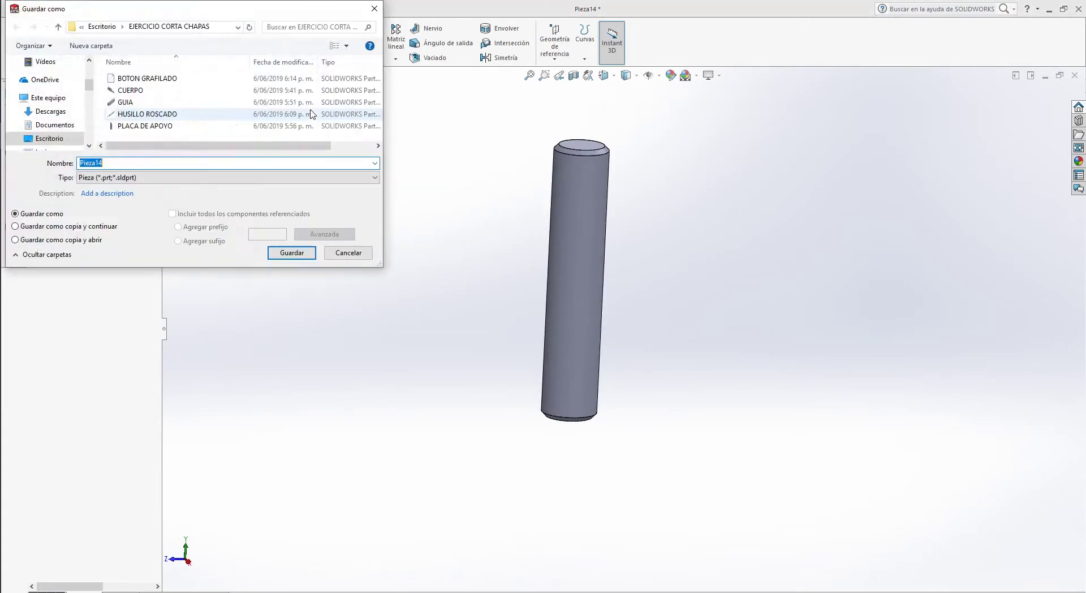
pyautogui.write('PASADOR')
pyautogui.press('Return')
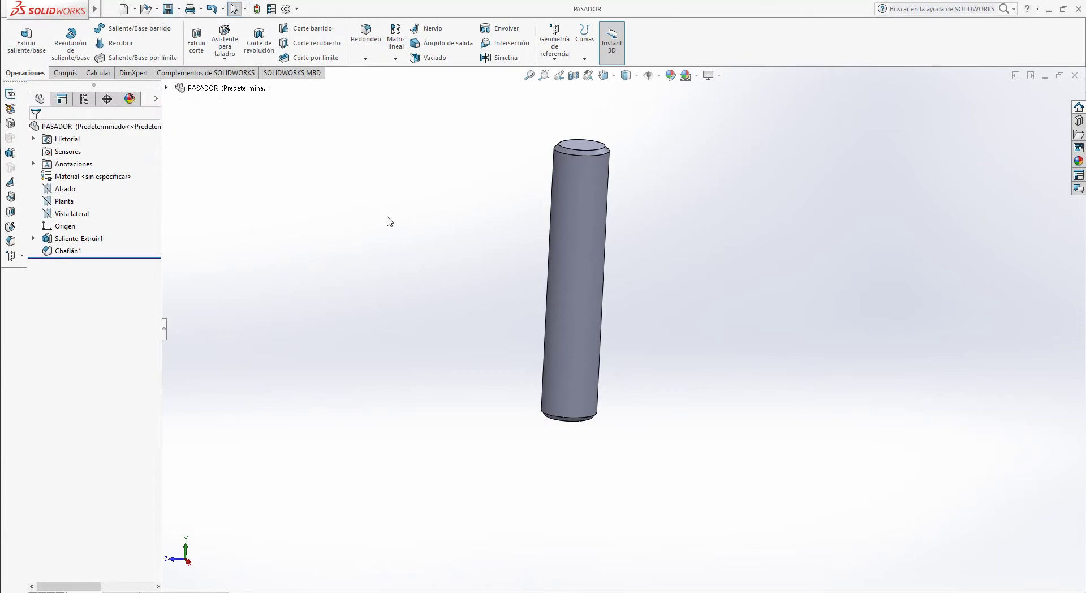